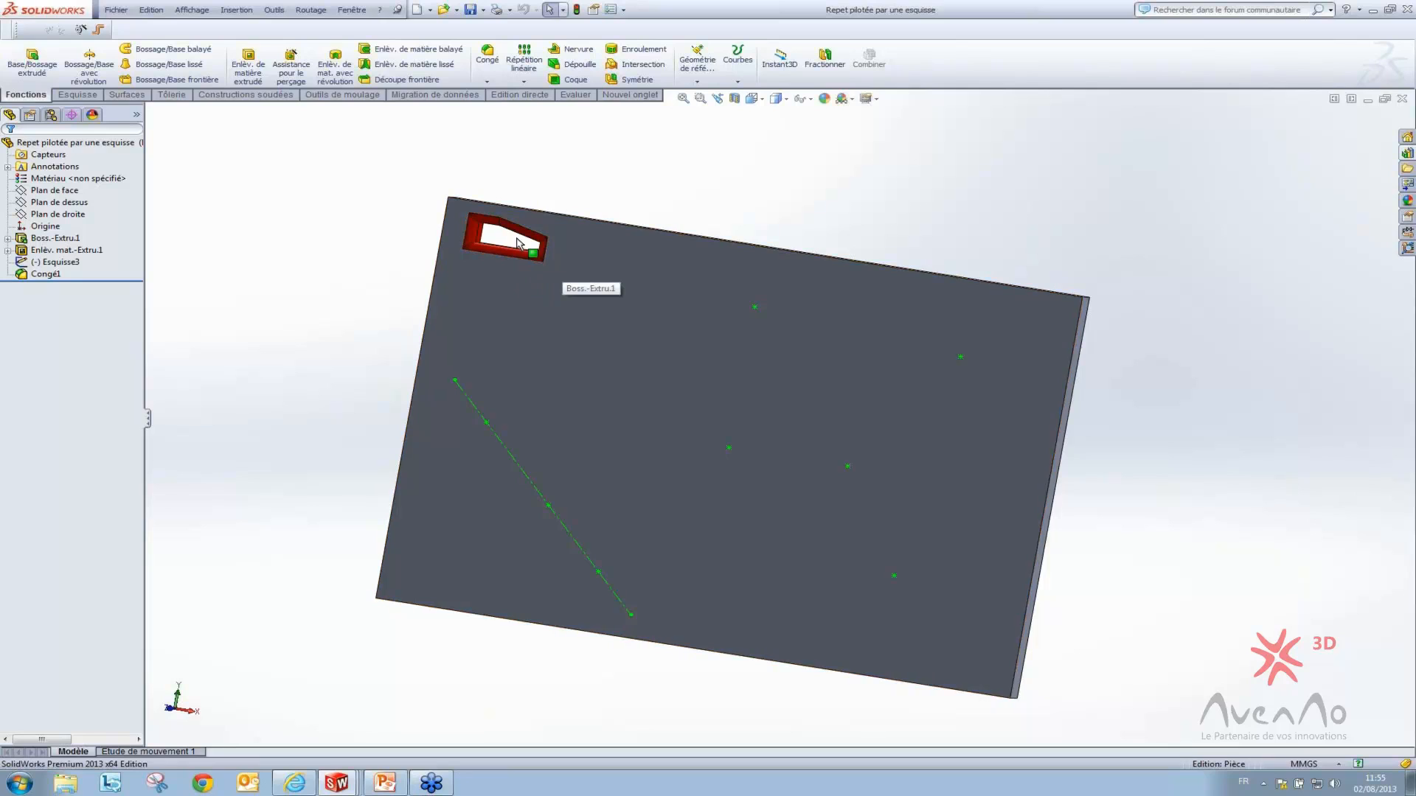
Start a sketch-driven pattern on the plate and use Esquisse3 with its scattered points as the reference sketch
scroll(590, 317, down, 3)
scroll(851, 415, up, 3)
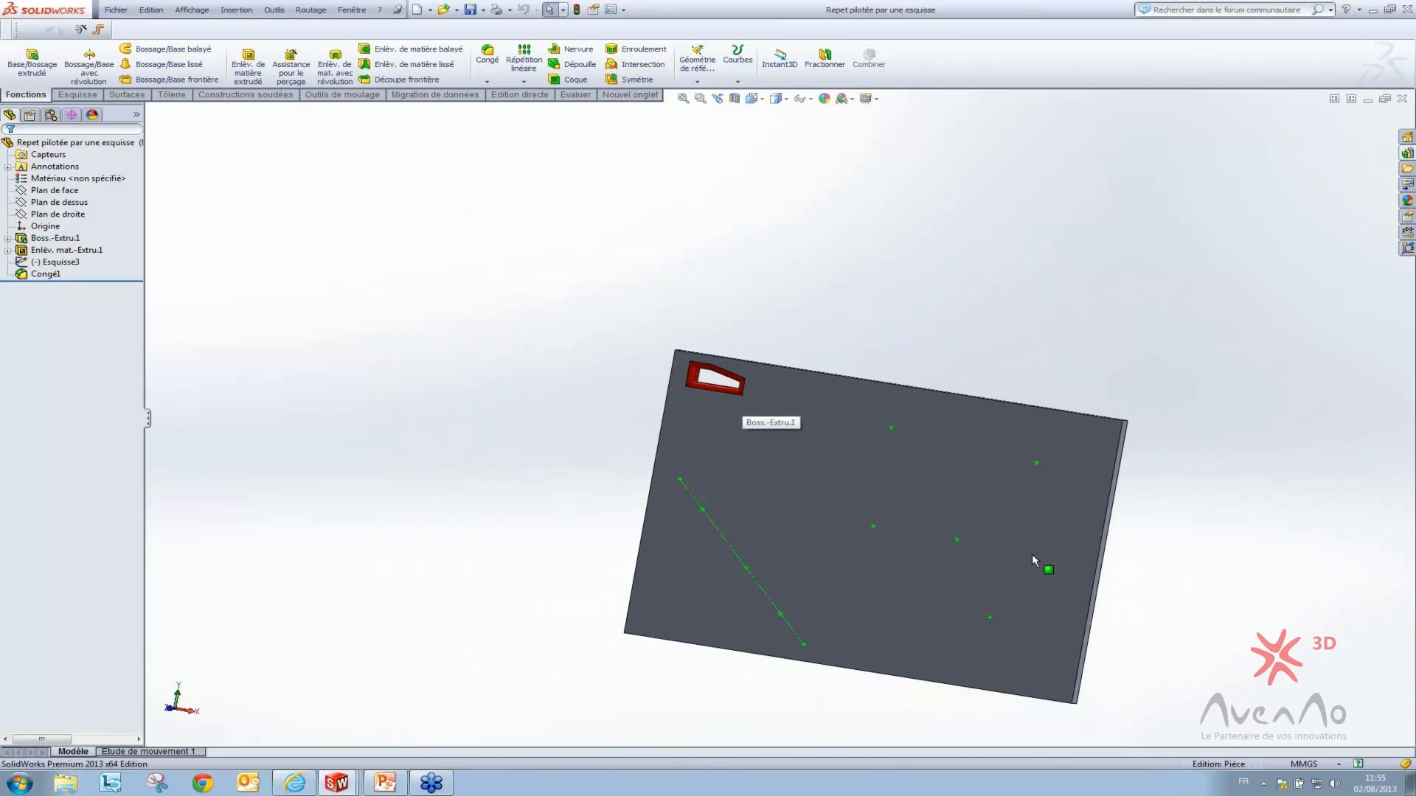
scroll(1033, 440, down, 1)
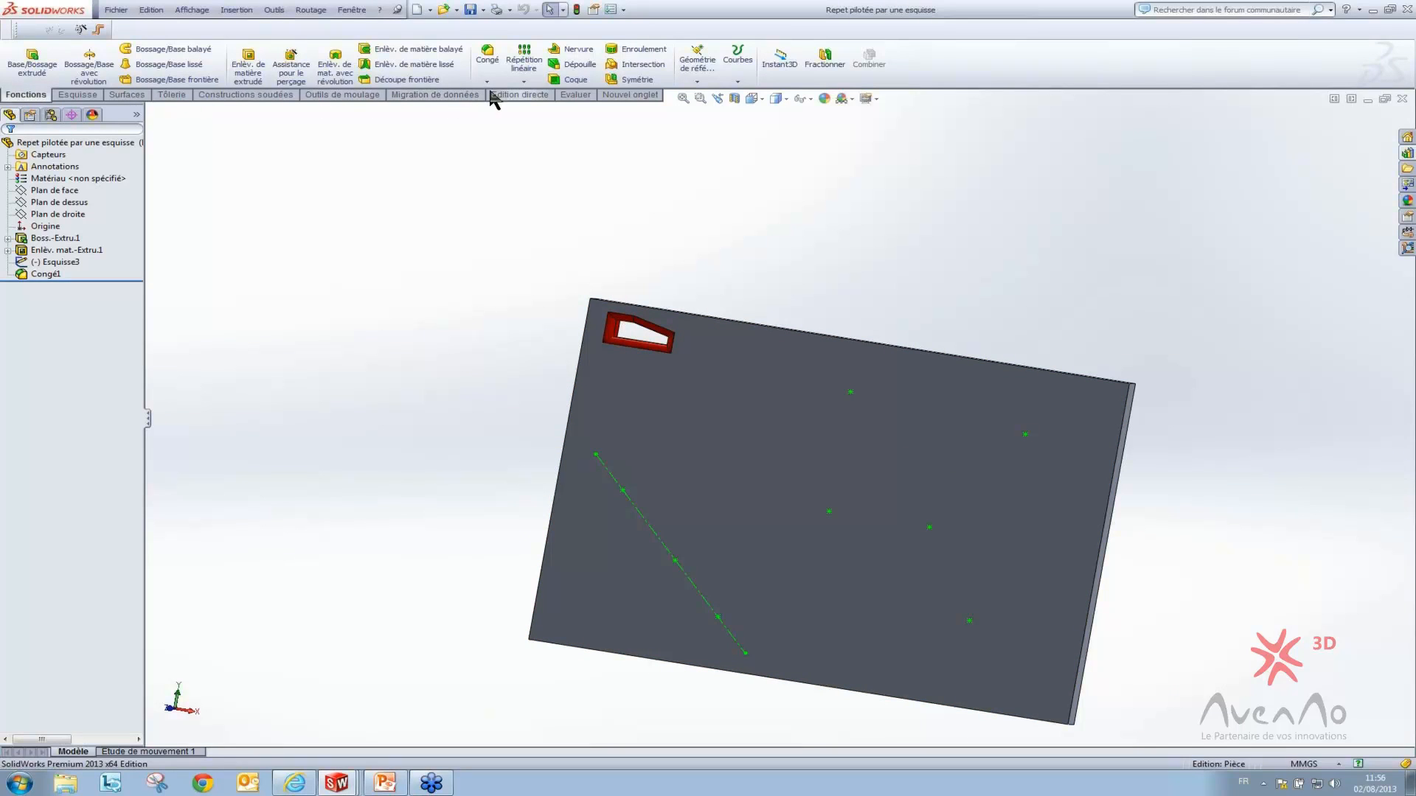
click(525, 82)
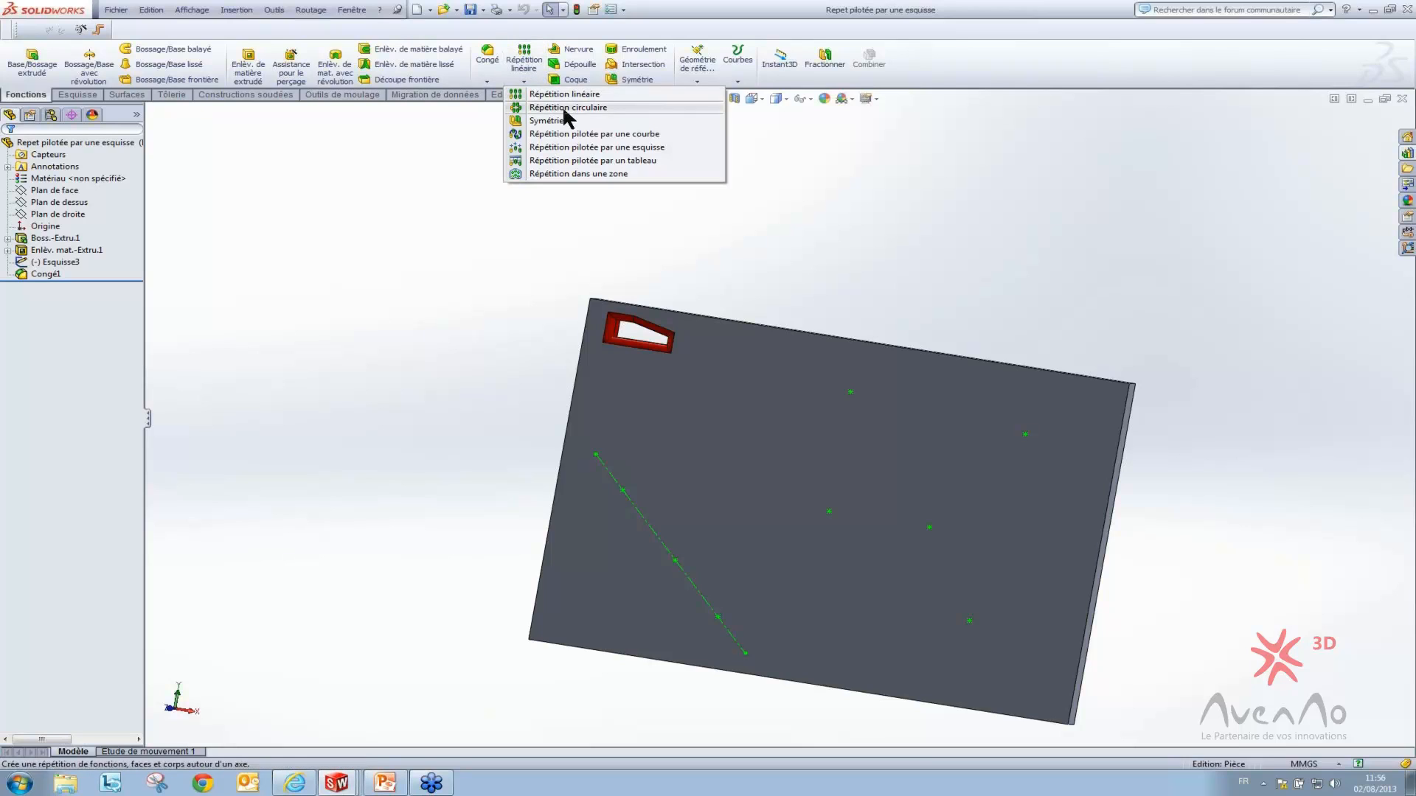
click(575, 147)
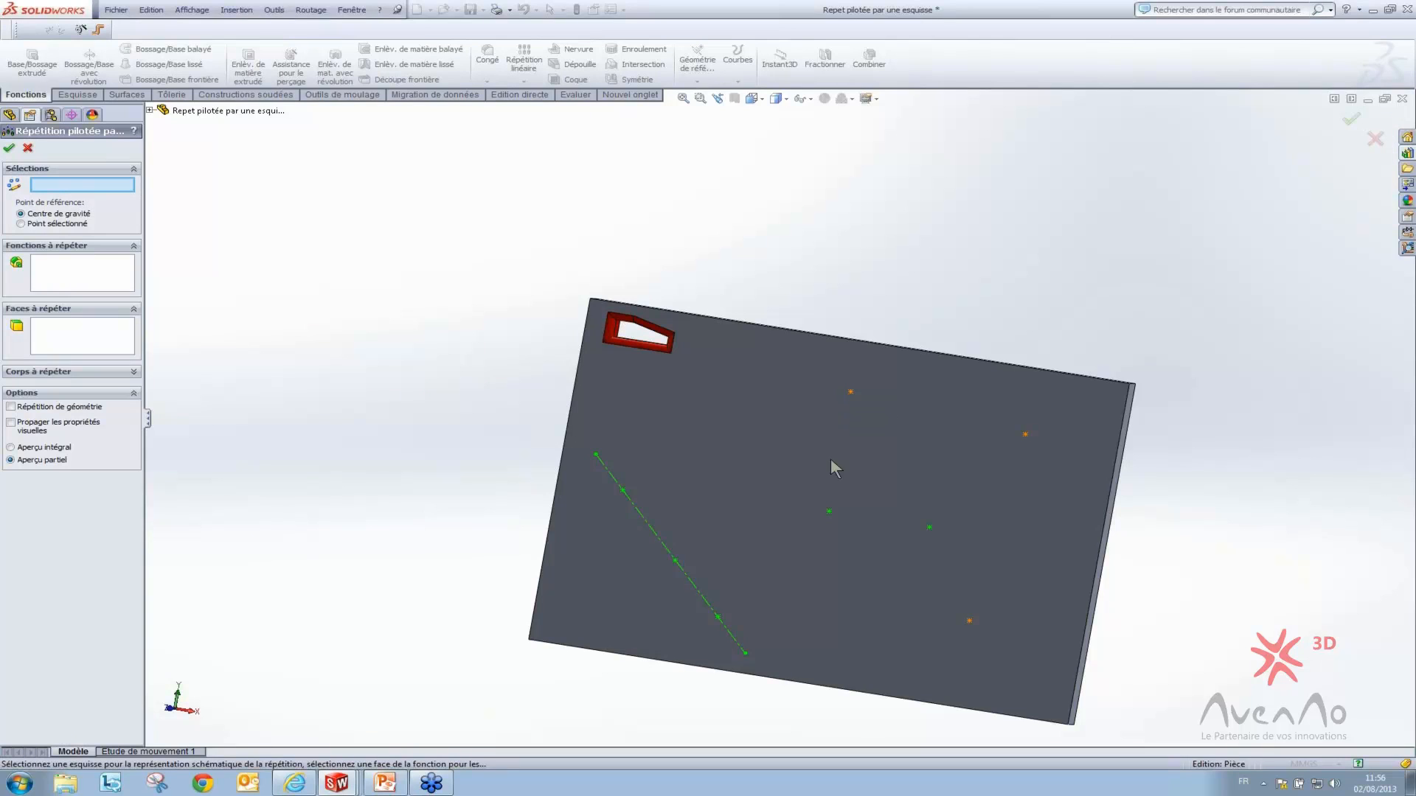
click(659, 543)
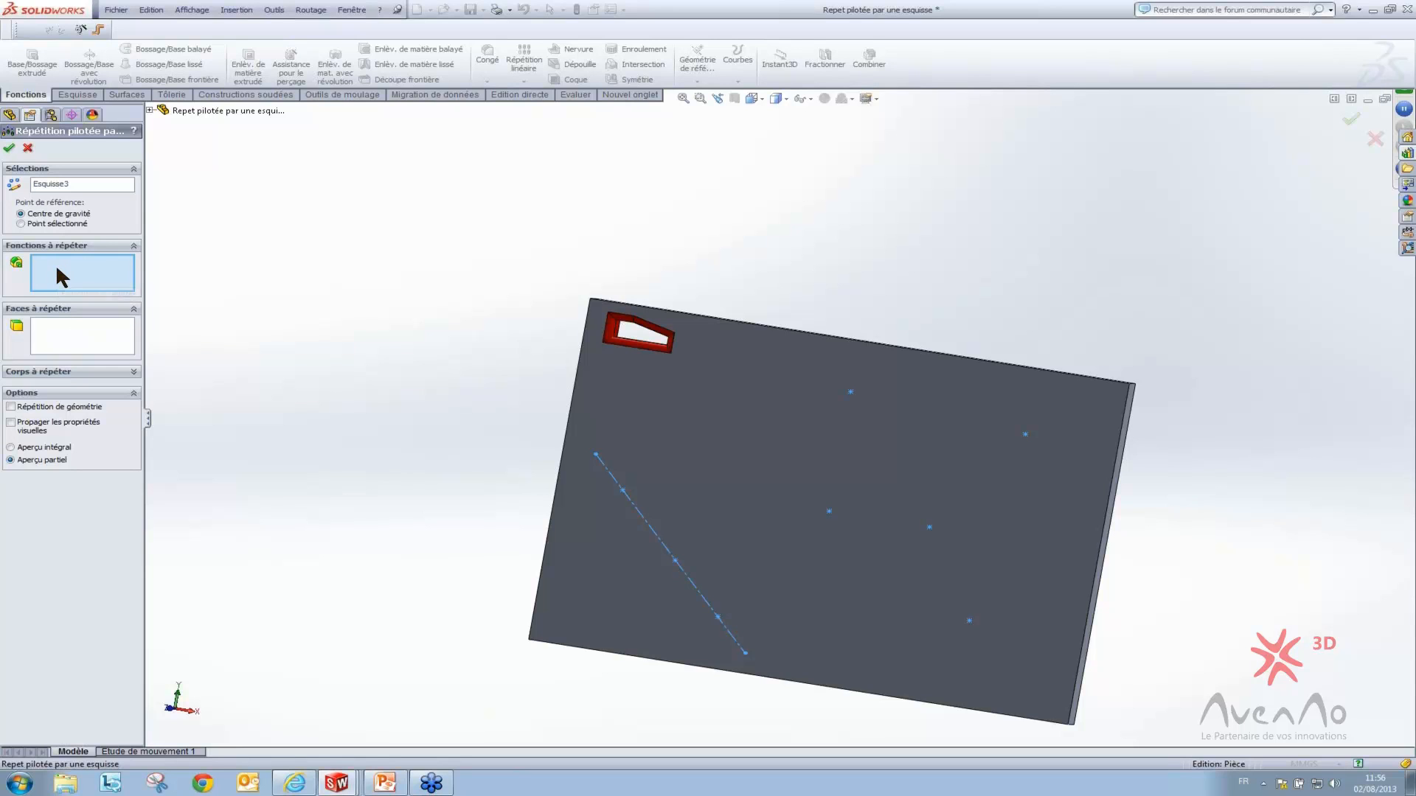
Add the red pocket's fillet Congé1 and its extruded cut Enlèv. mat.-Extru.1 as the features to pattern
scroll(632, 343, down, 5)
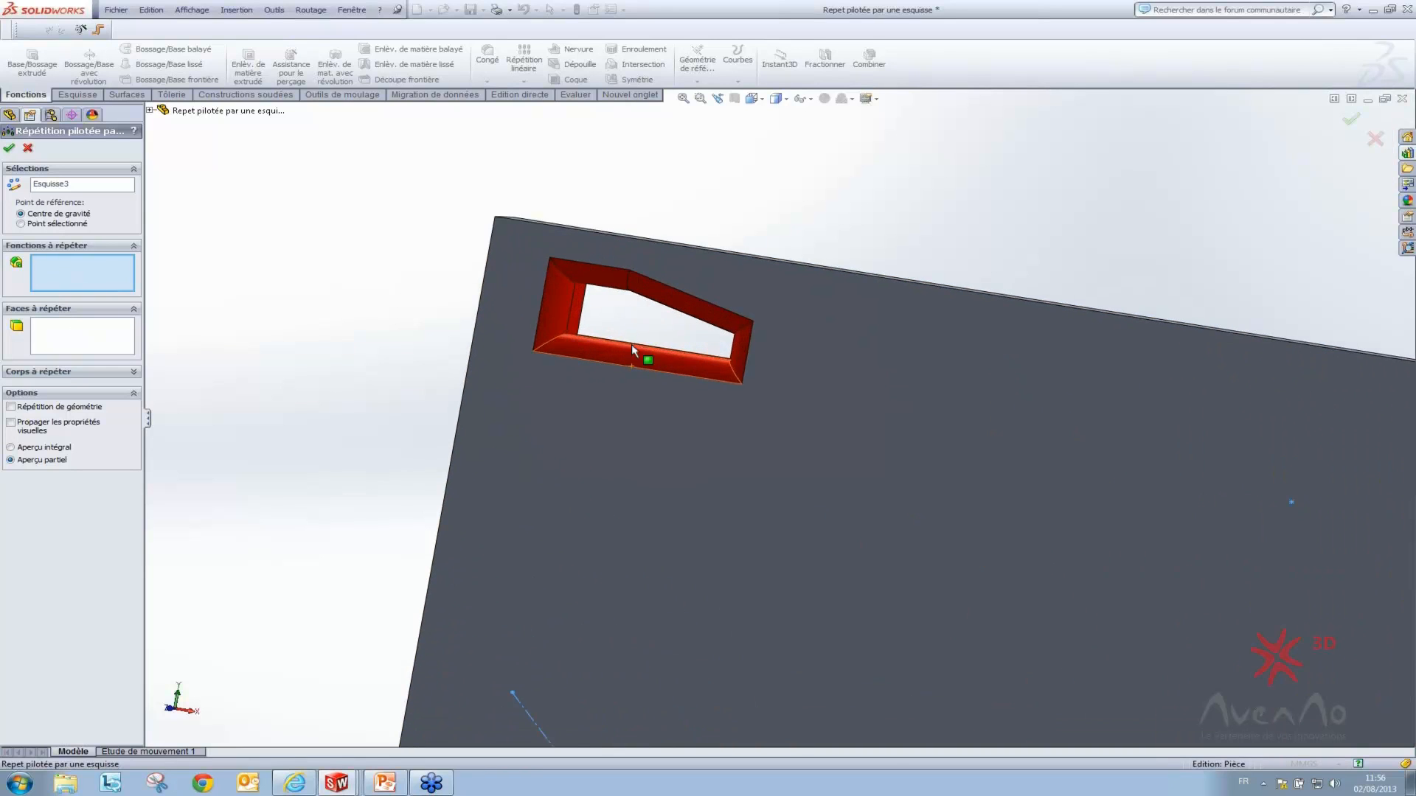
scroll(594, 361, down, 3)
click(590, 363)
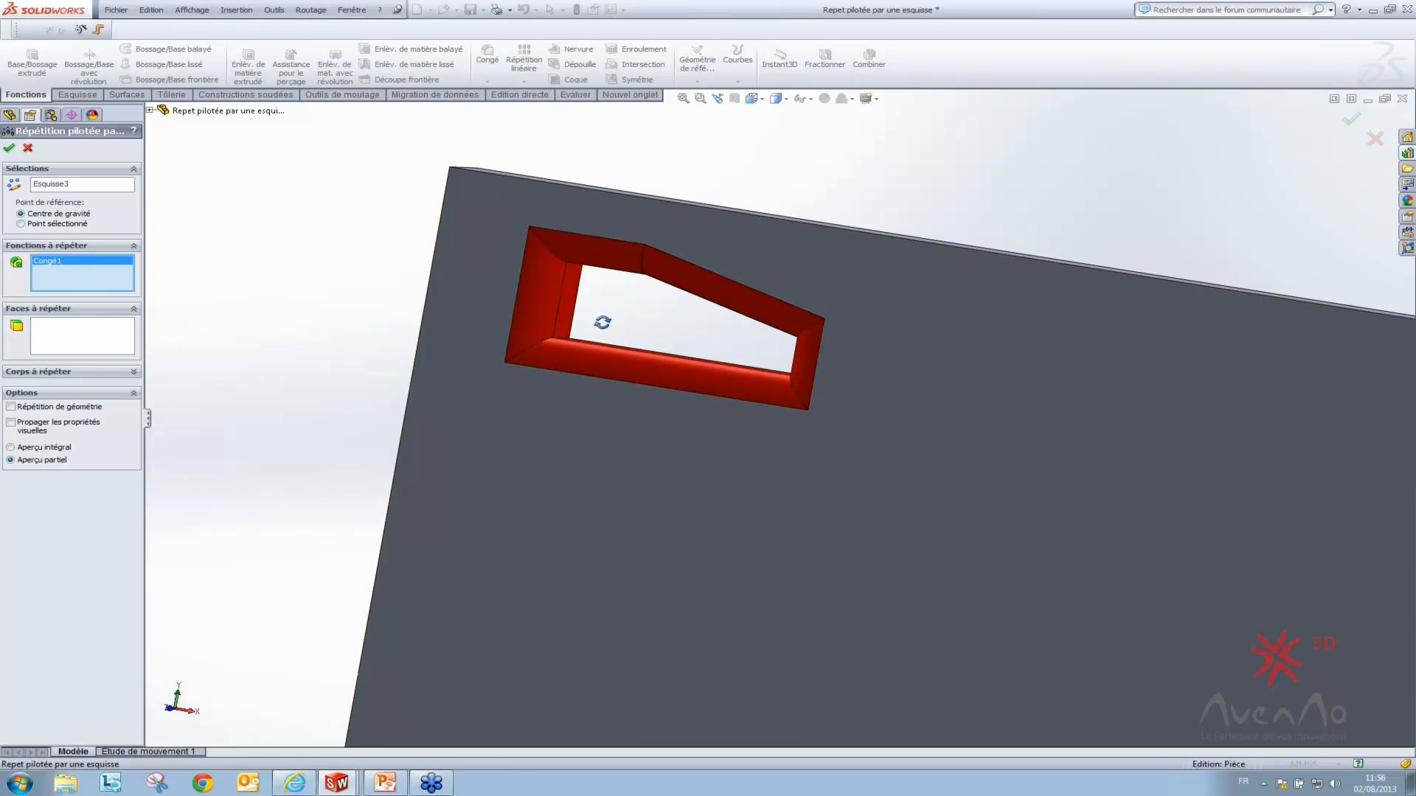
scroll(597, 314, down, 2)
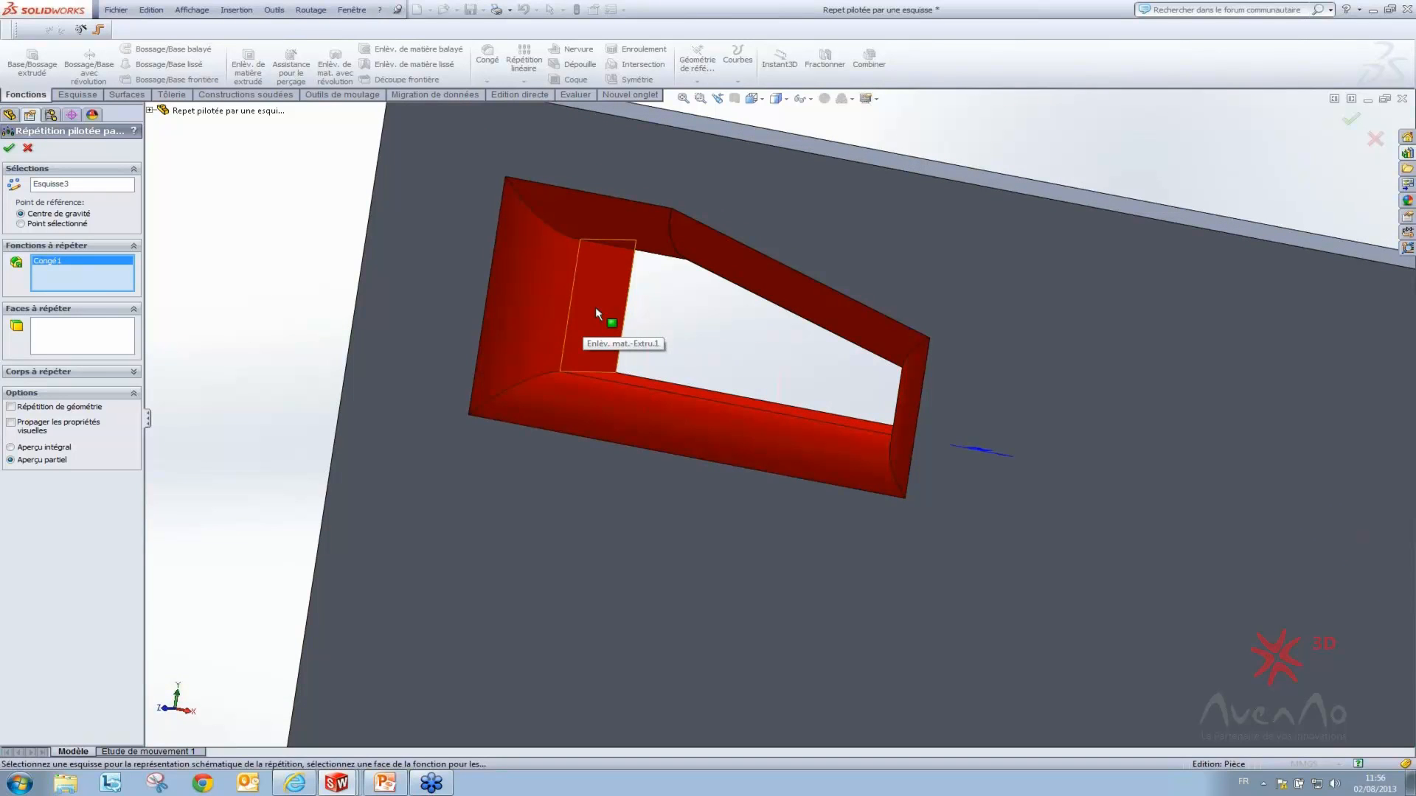
click(595, 307)
scroll(777, 418, up, 3)
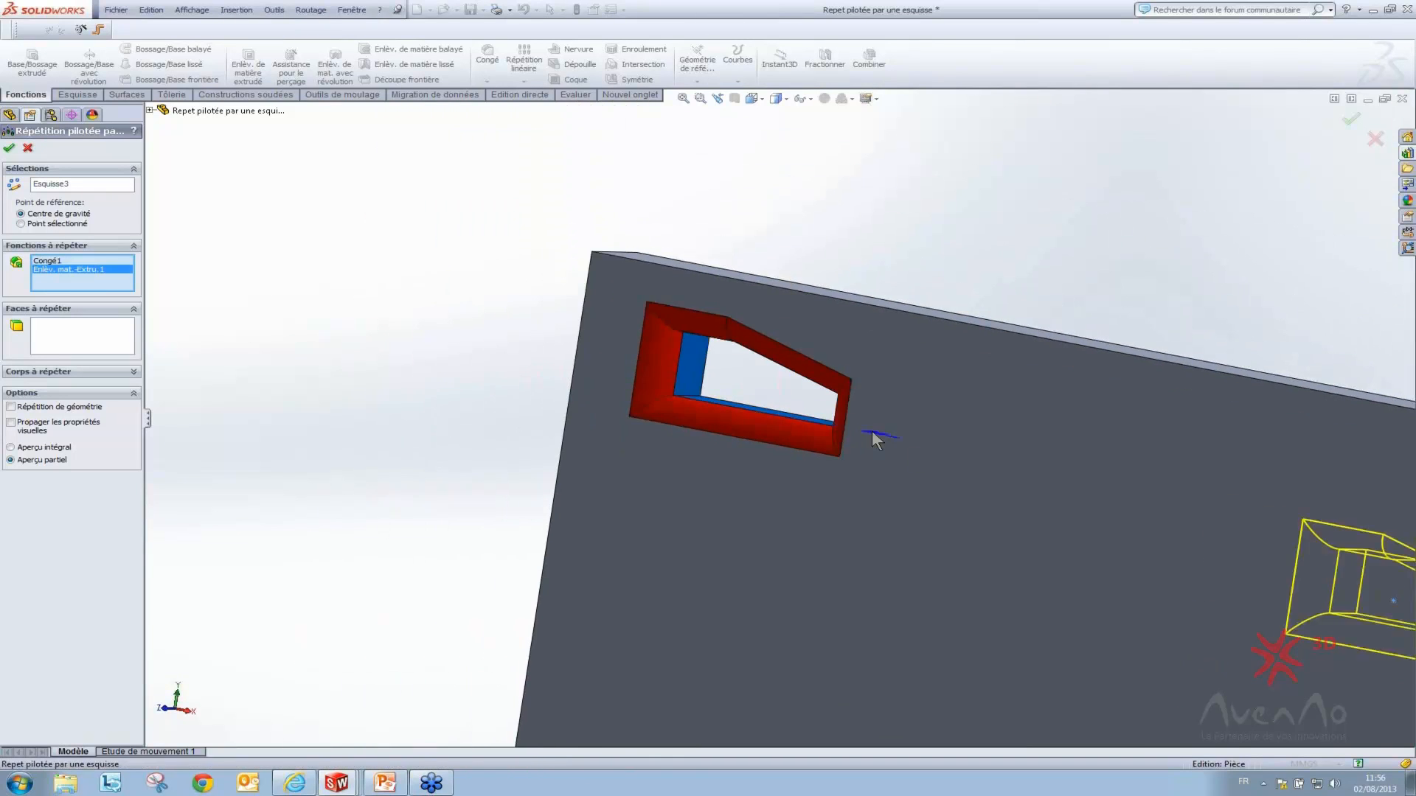
scroll(873, 440, up, 8)
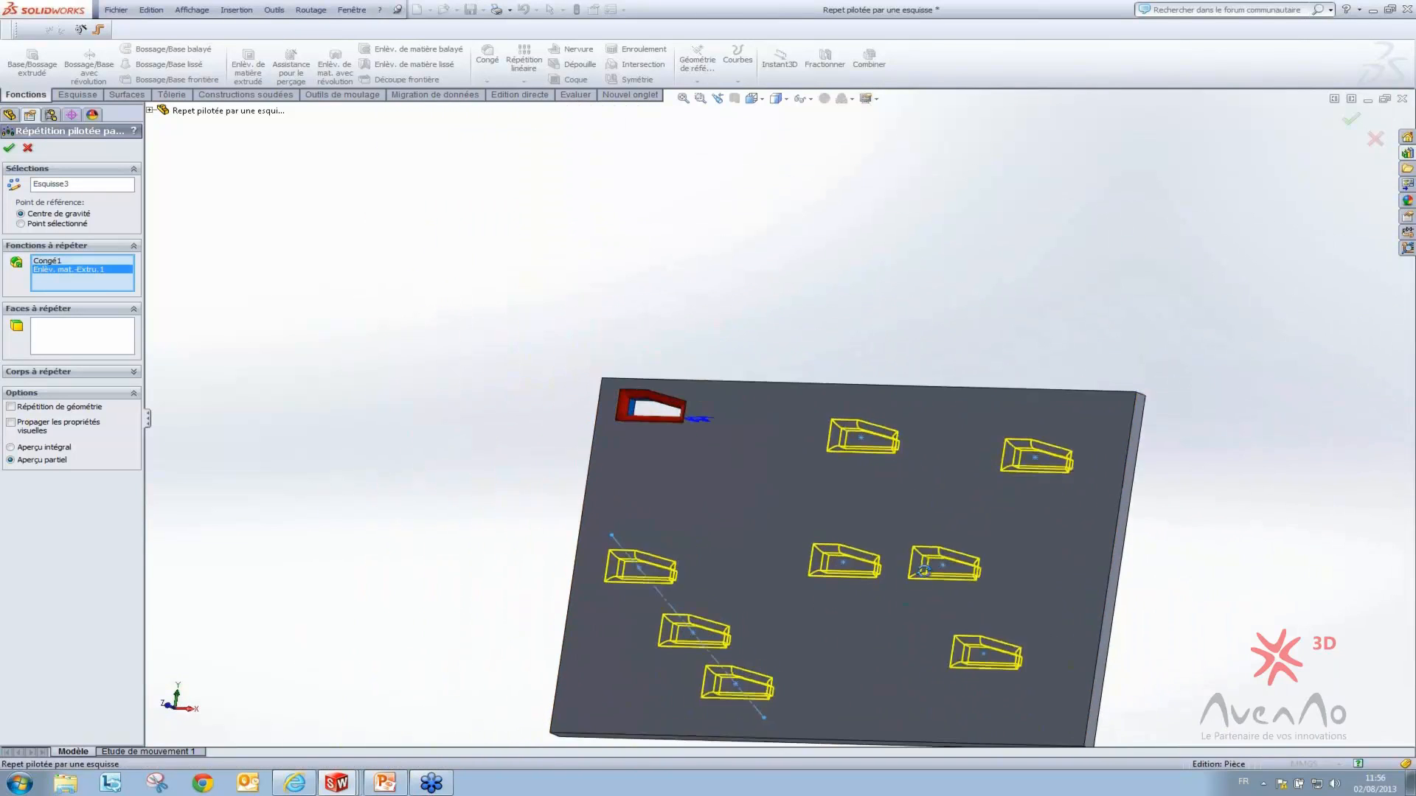
middle_drag(924, 572, 888, 435)
scroll(879, 431, down, 1)
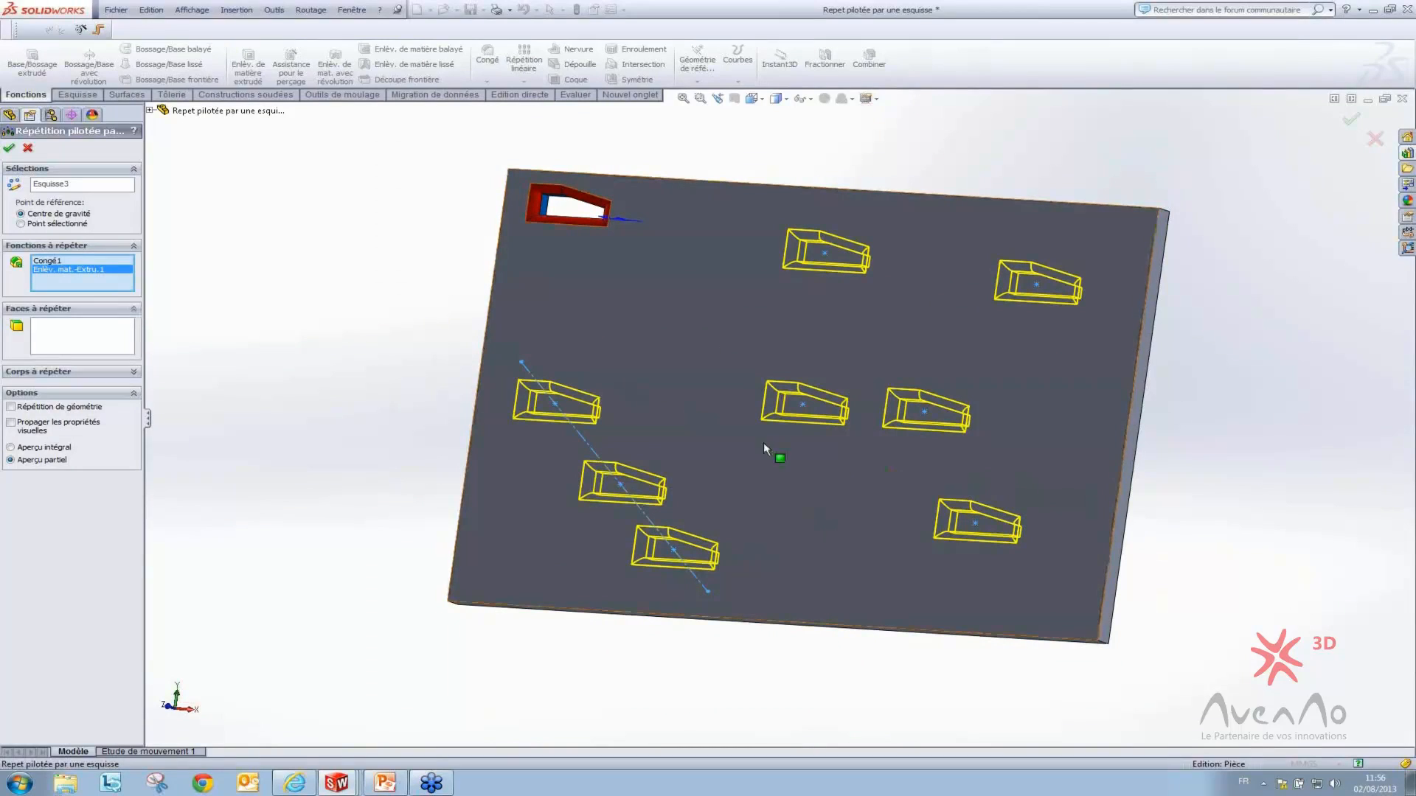
Set the reference point to a selected point at the red pocket's lower-left outer vertex and create the sketch-driven pattern
scroll(547, 394, down, 3)
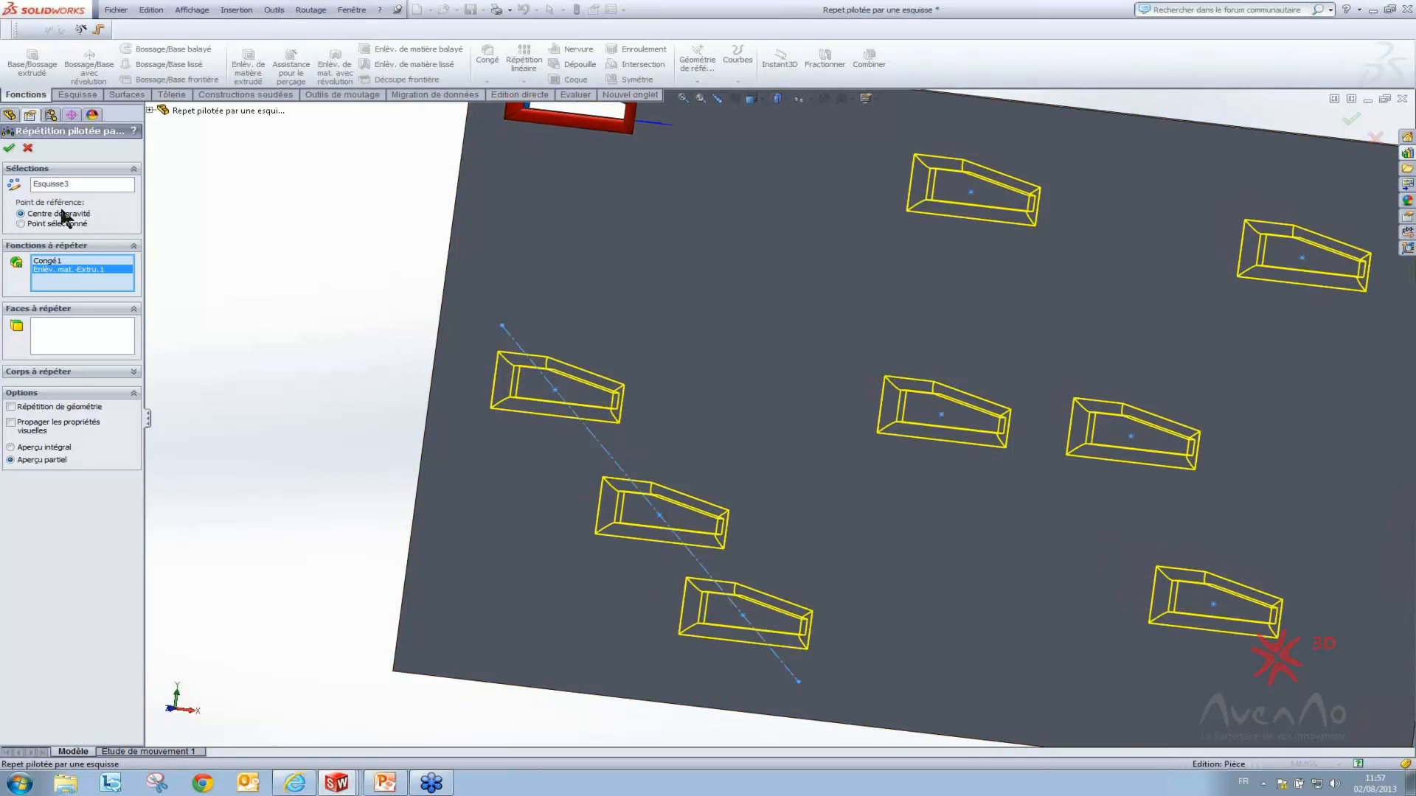
click(21, 224)
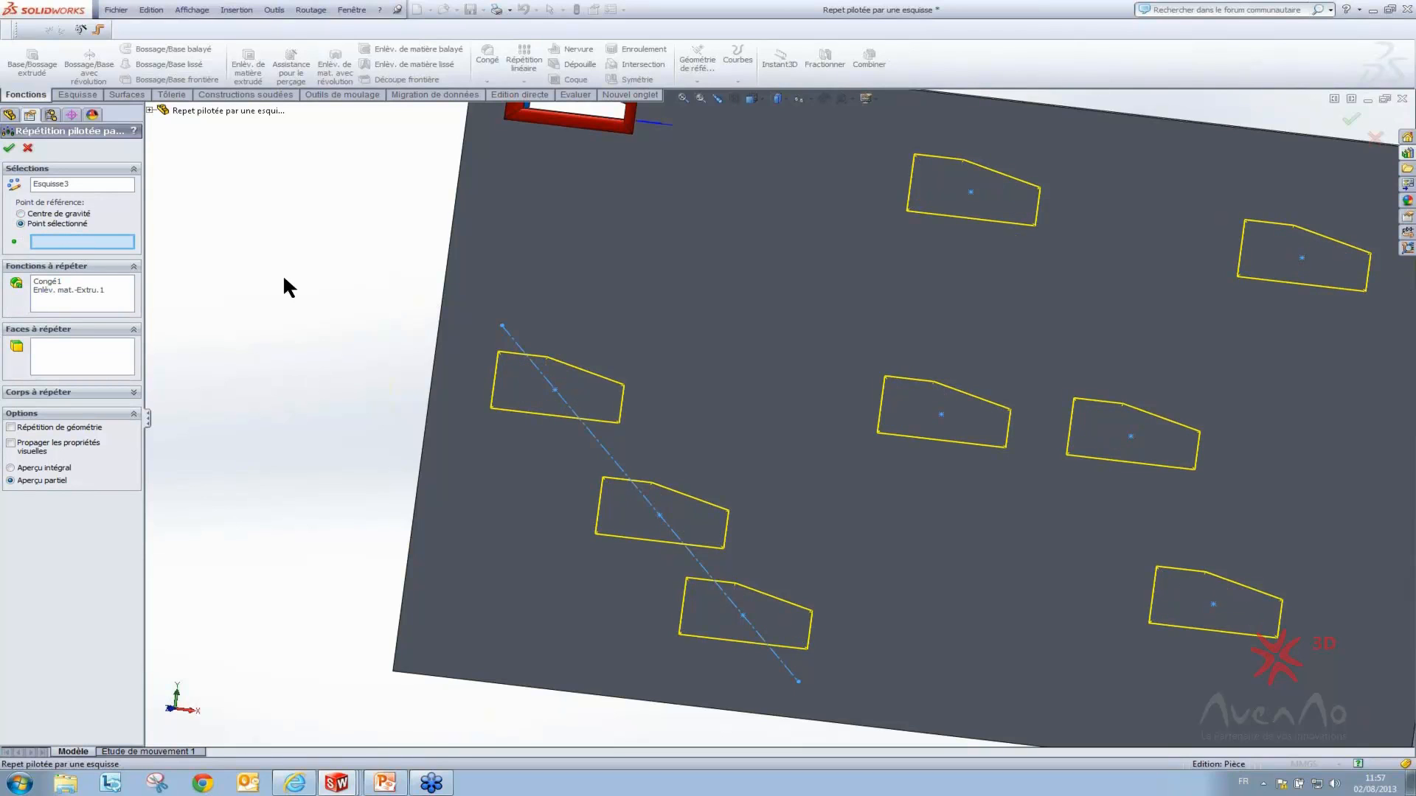
scroll(555, 341, up, 1)
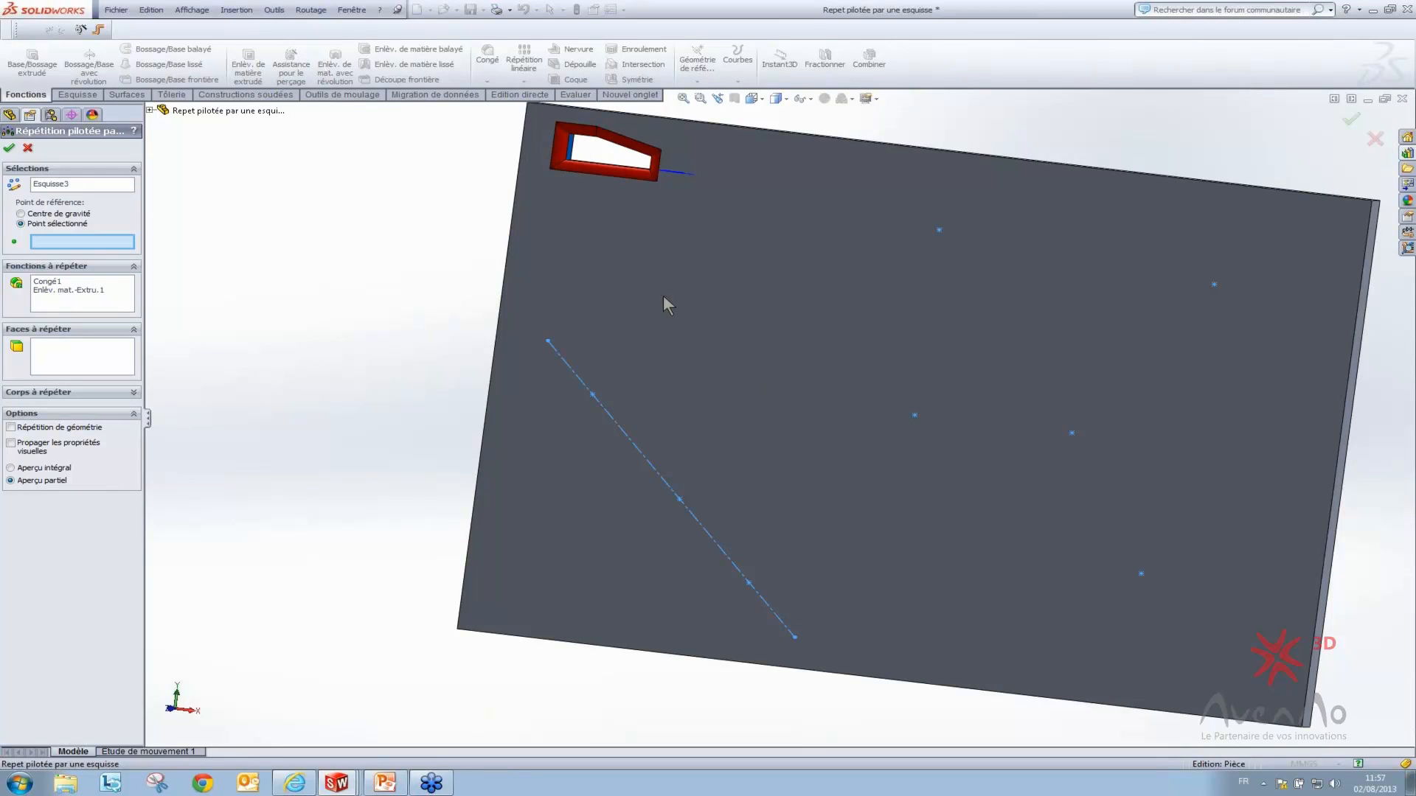
scroll(574, 186, down, 1)
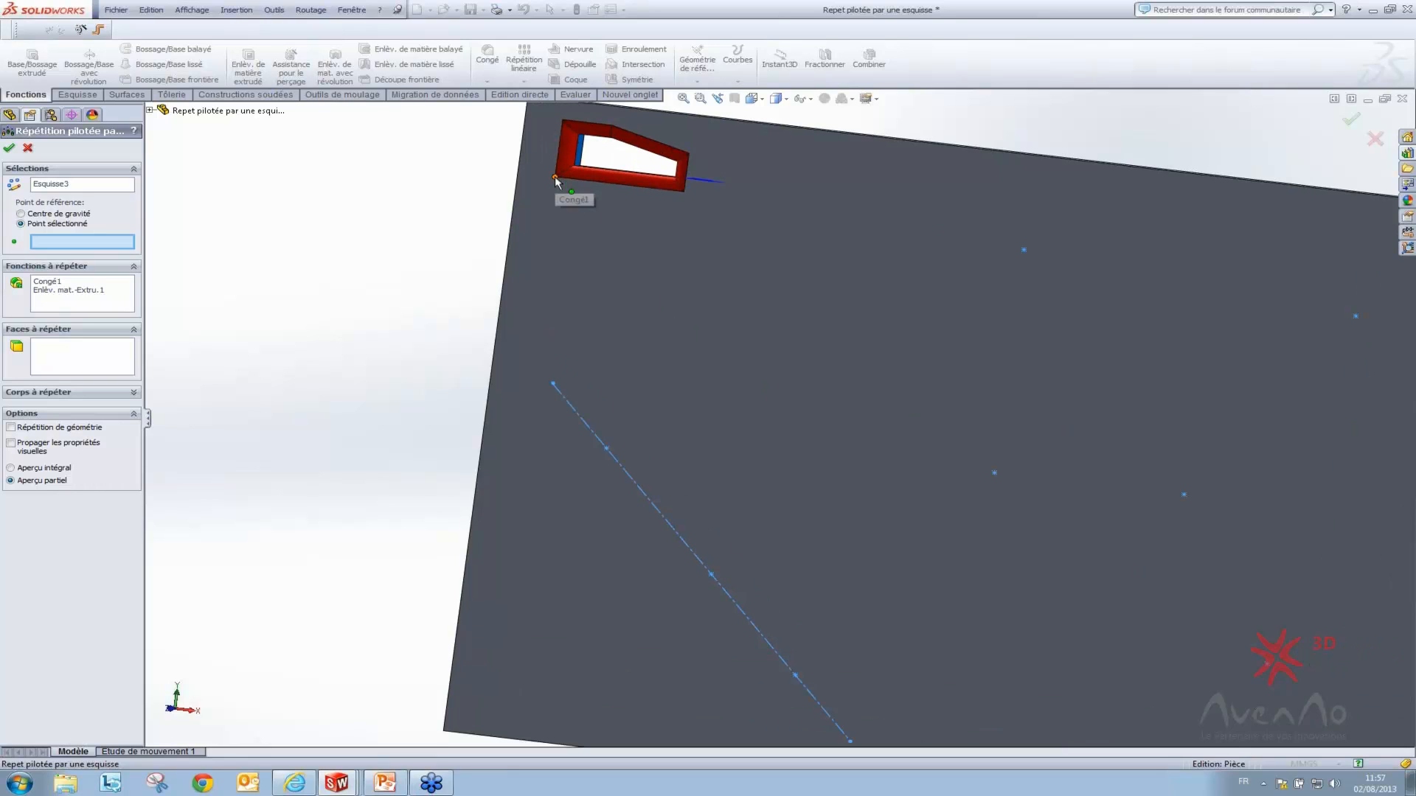
click(554, 177)
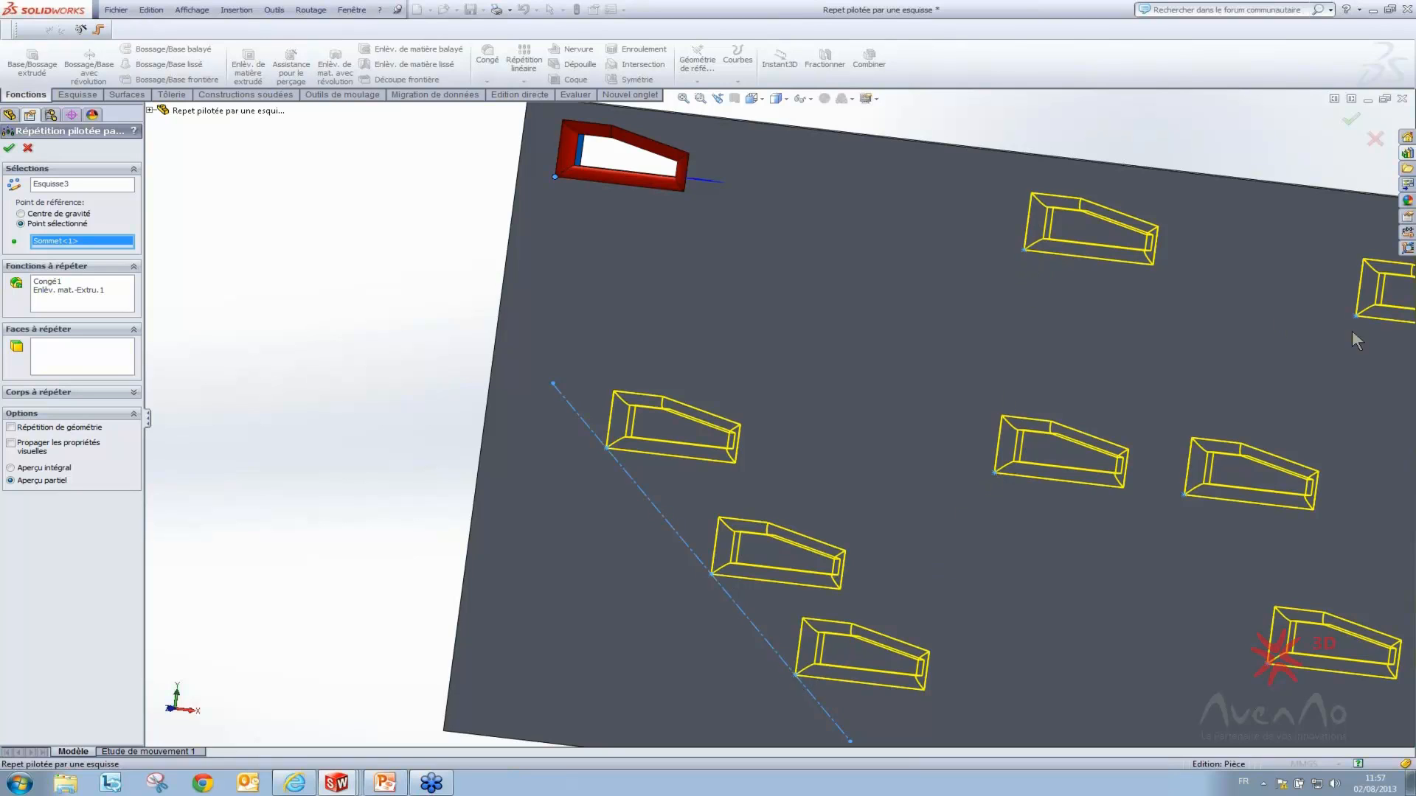
scroll(1263, 550, up, 2)
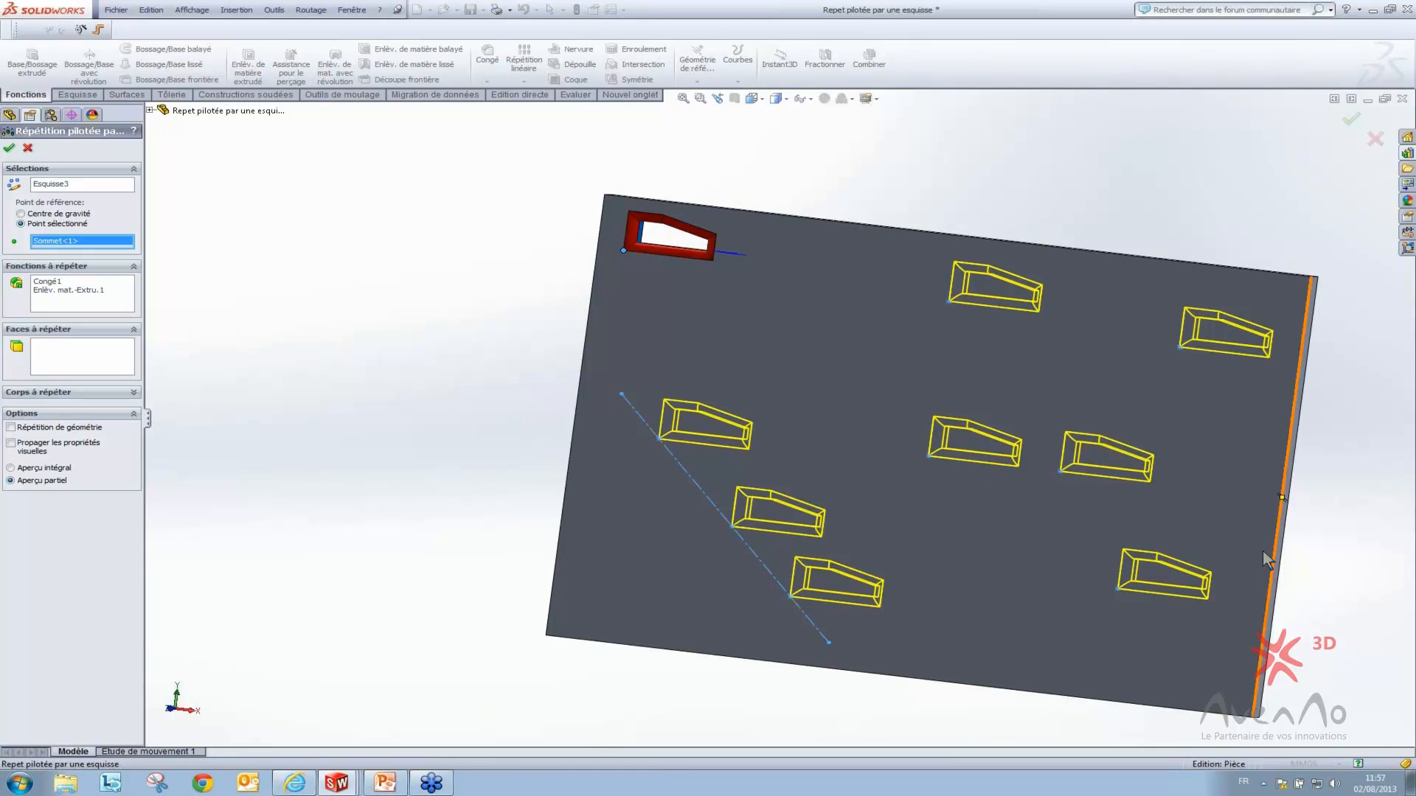
scroll(1254, 520, down, 1)
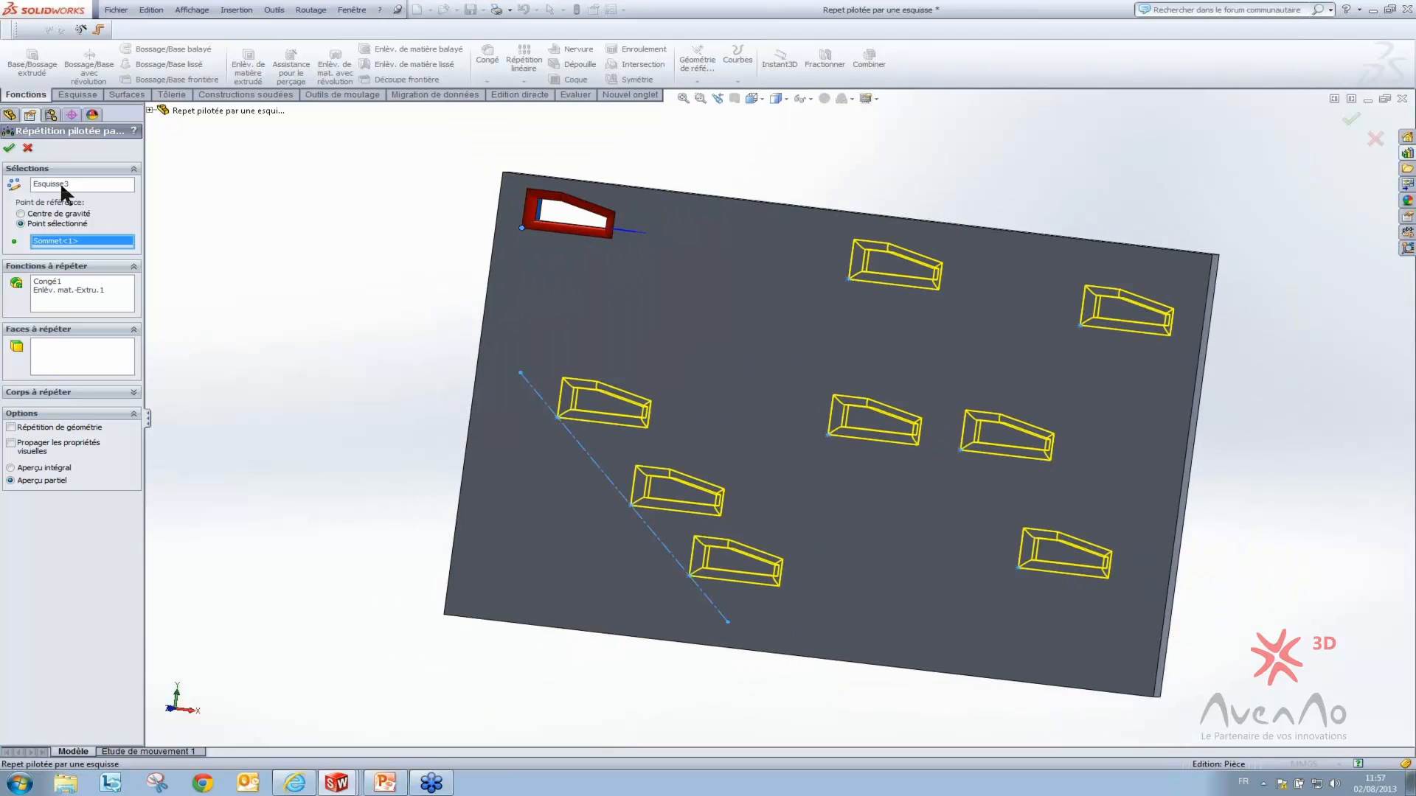
click(8, 148)
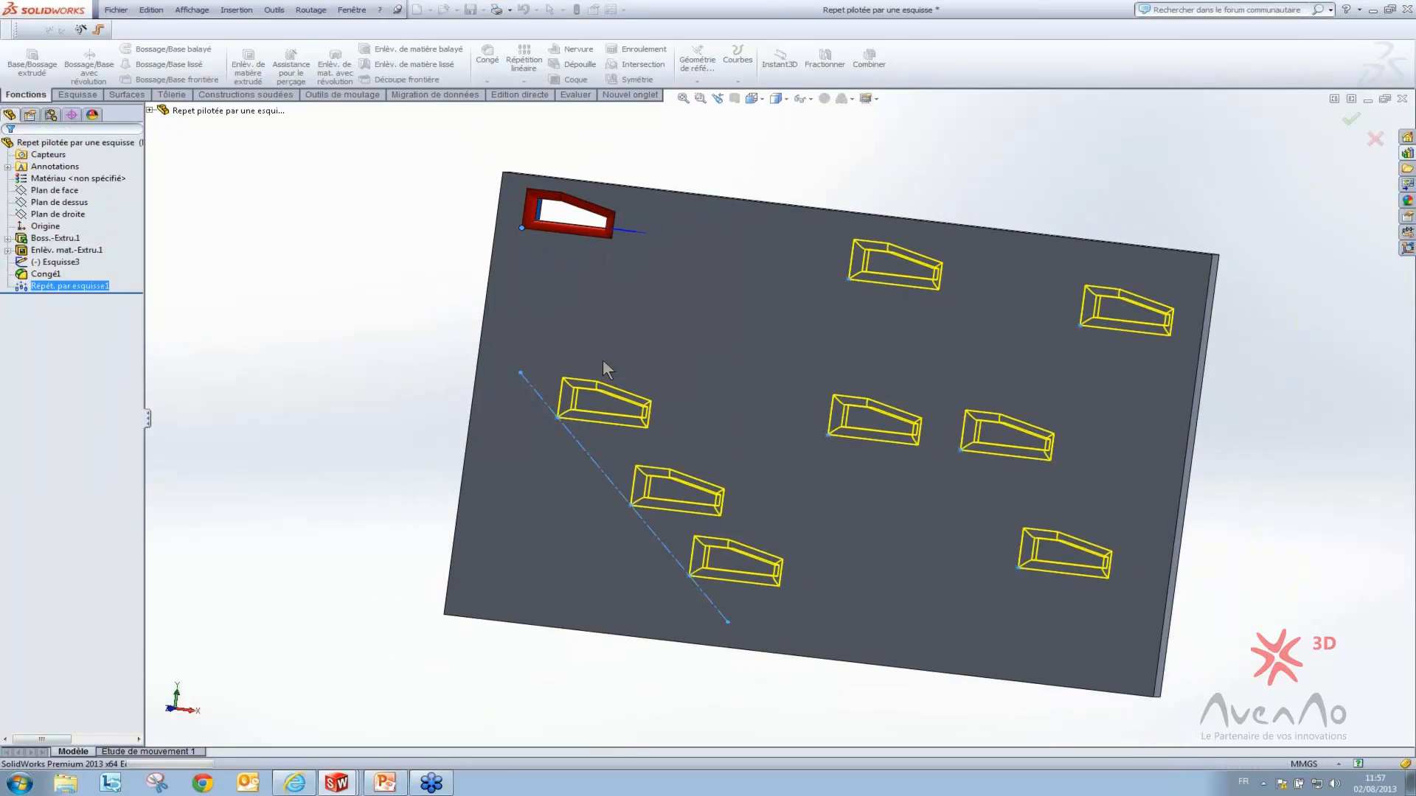
Edit the sketch-driven pattern so that it propagates the visual properties of the original pocket
mouse_move(909, 503)
middle_down()
mouse_move(888, 354)
mouse_move(733, 449)
middle_up()
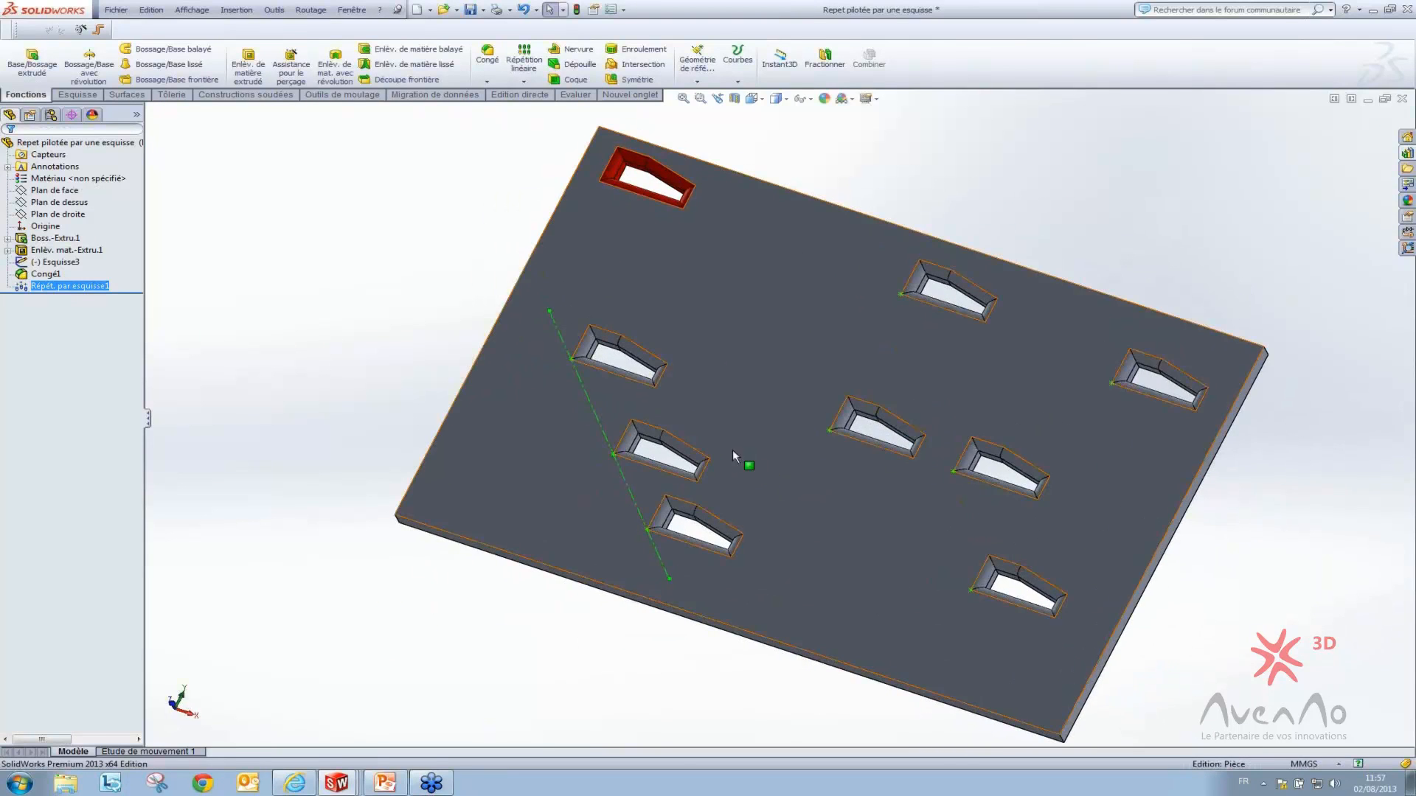
click(29, 285)
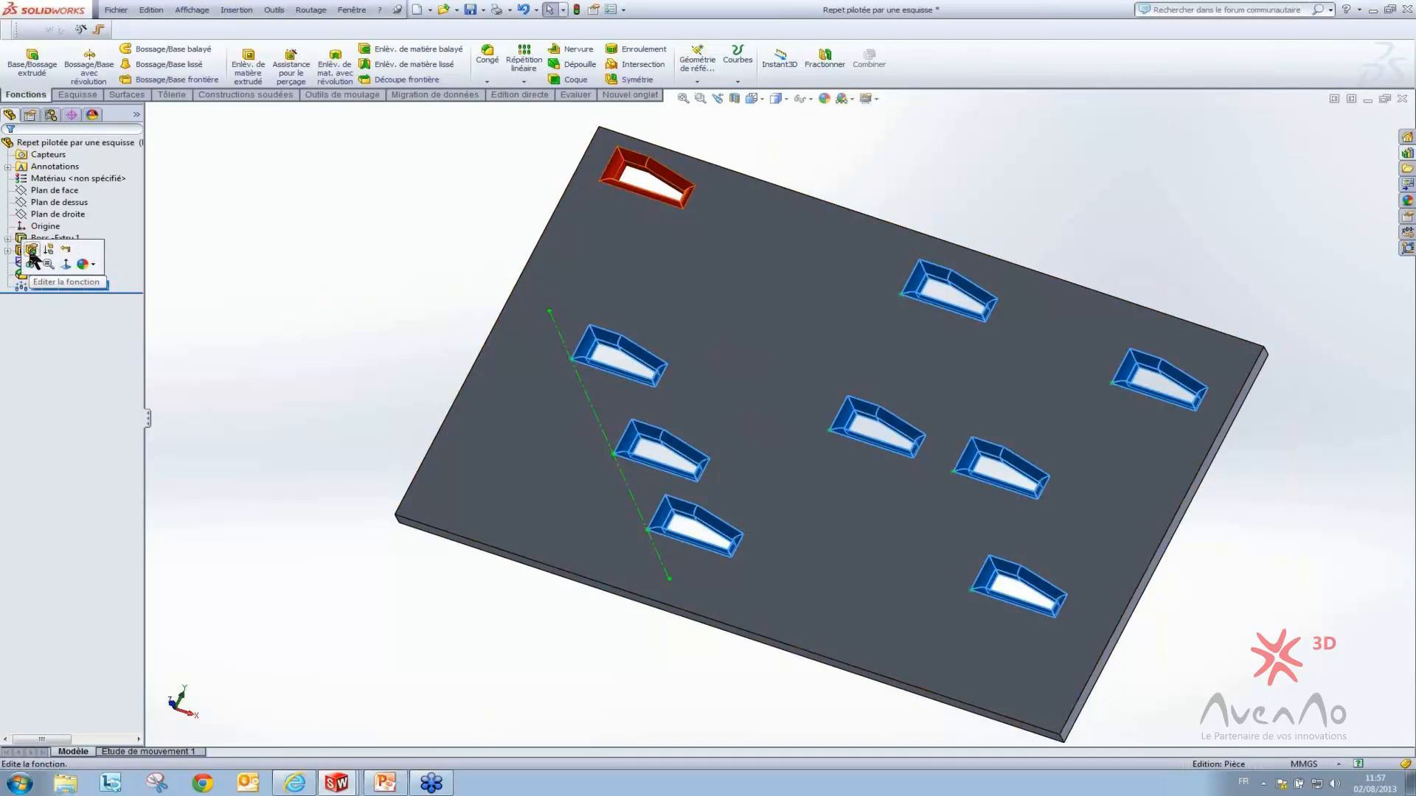
click(31, 251)
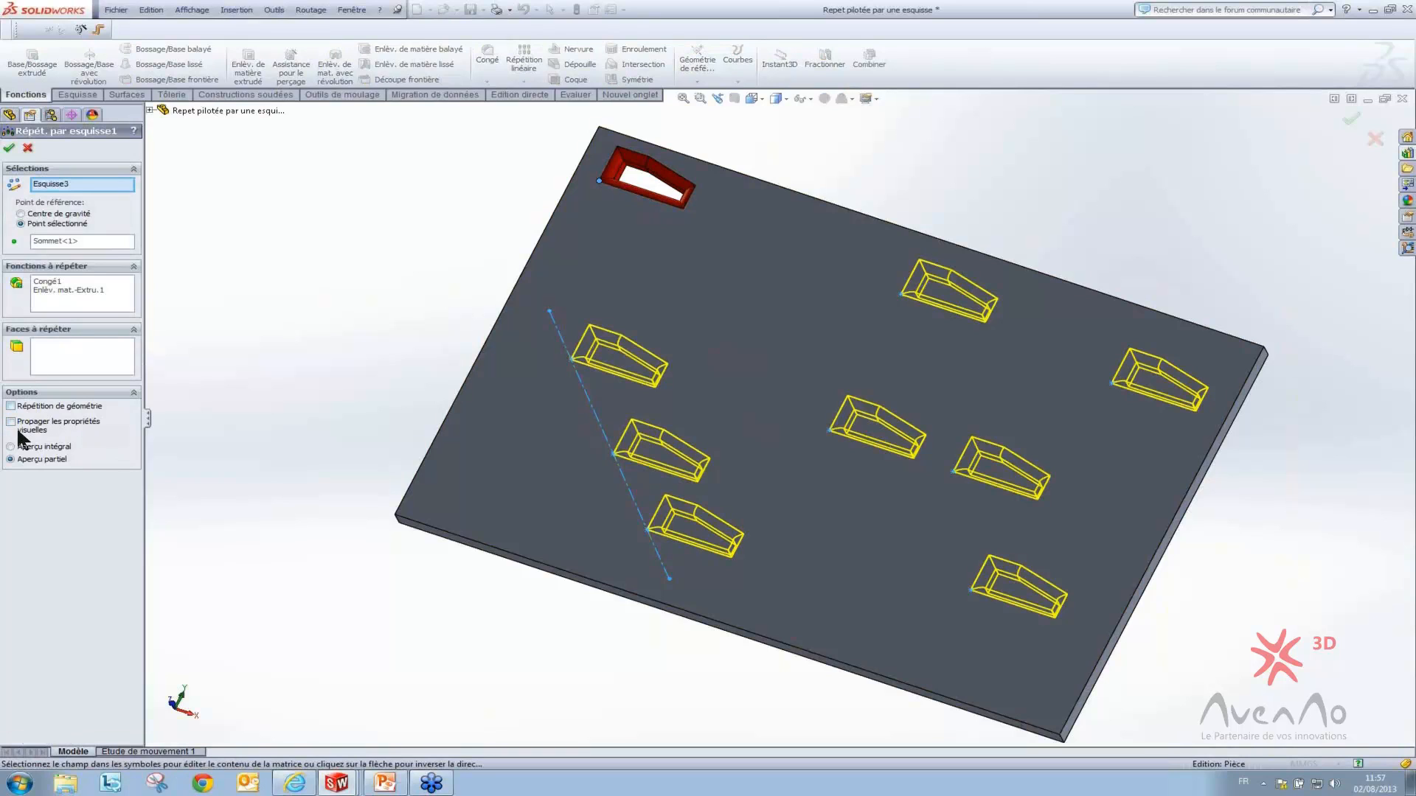
click(12, 422)
click(9, 147)
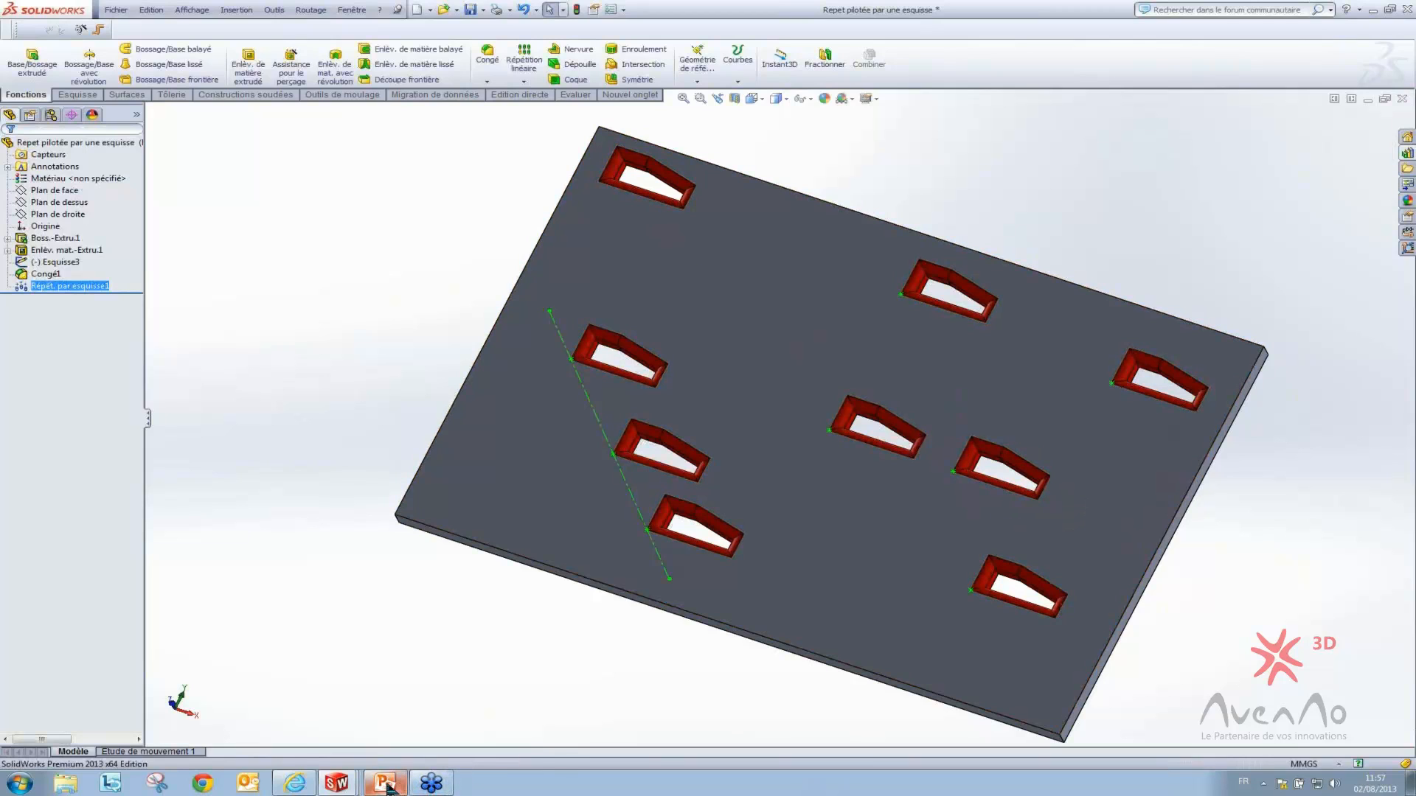
Switch to the open part Repet pilotée par une courbe 1 and examine its countersunk hole and elliptical sketch
mouse_move(336, 786)
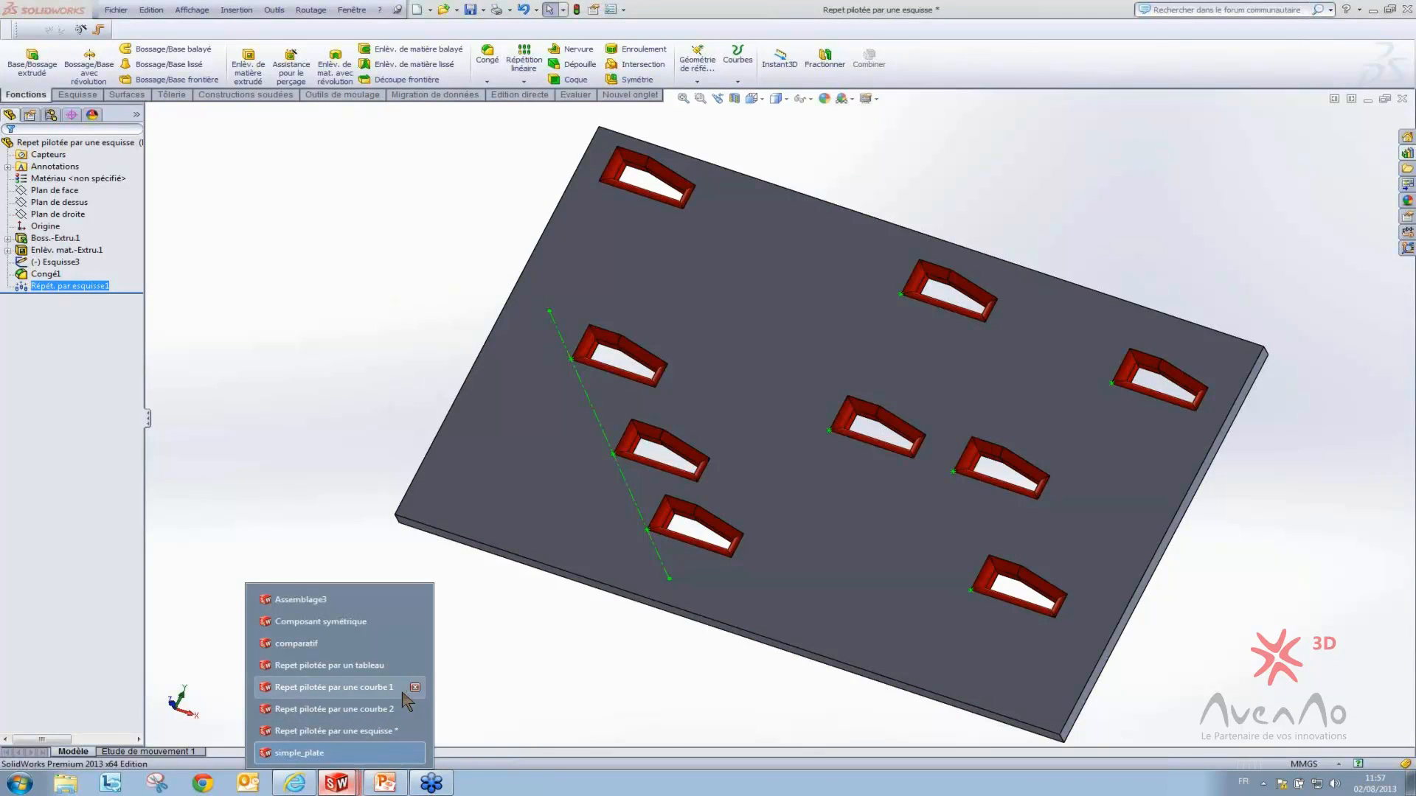
click(333, 688)
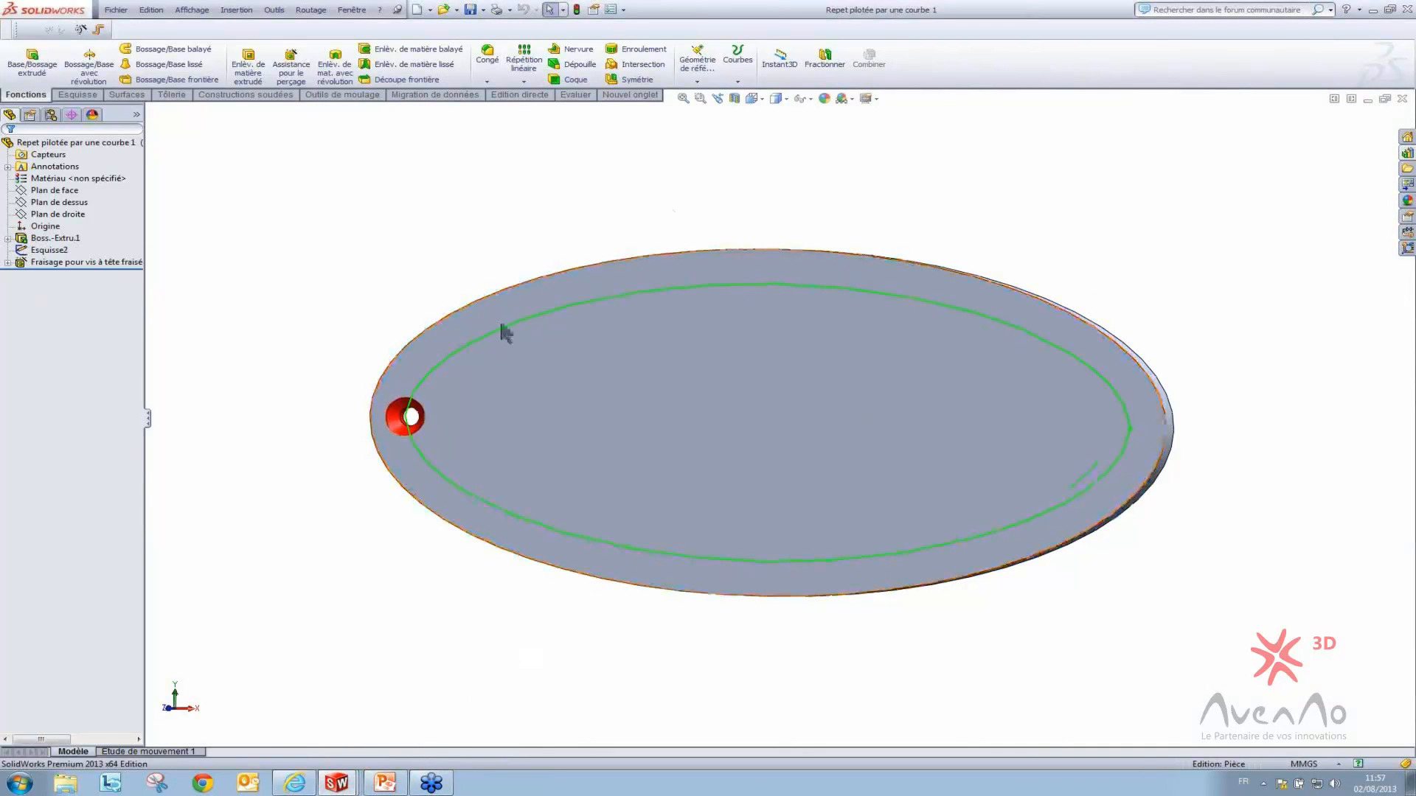
middle_drag(919, 472, 948, 338)
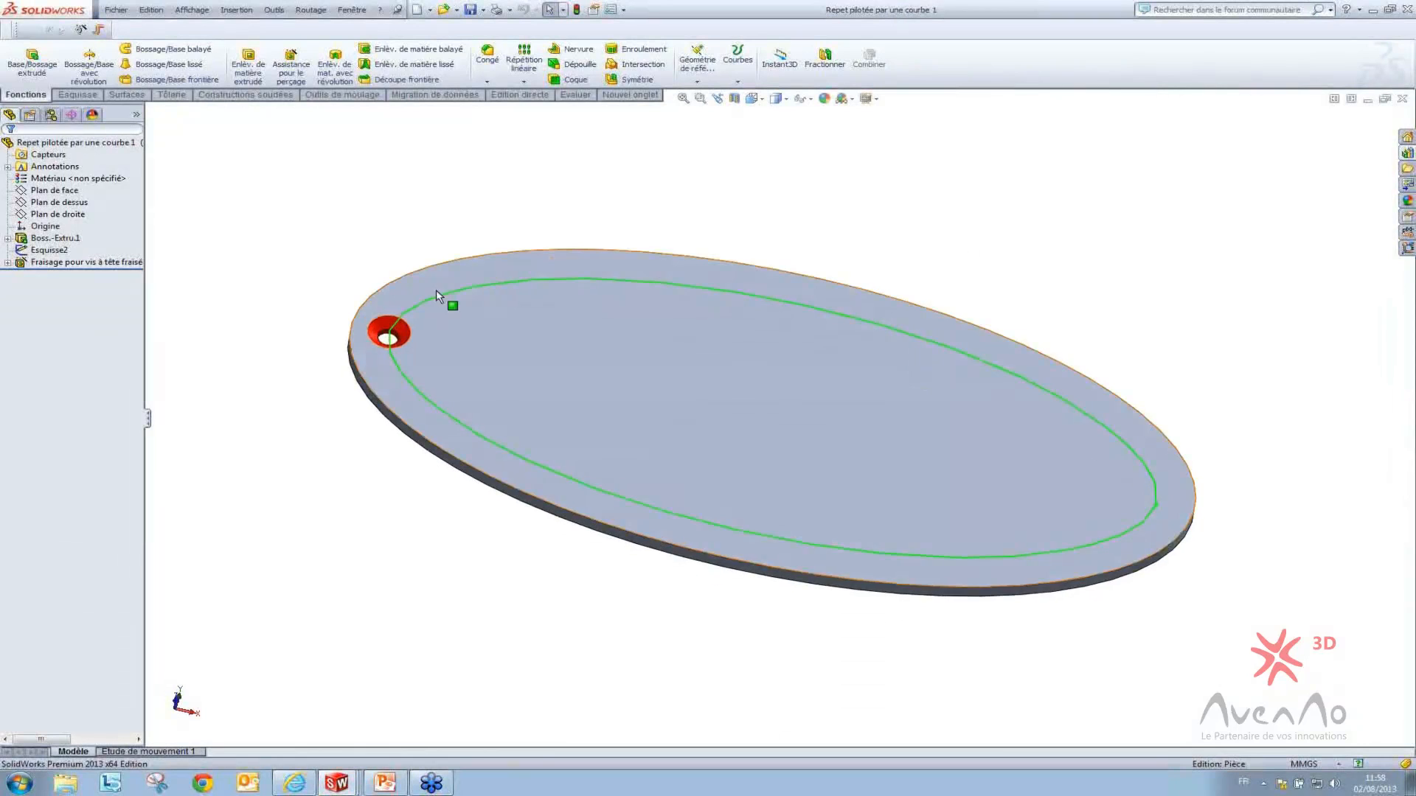
scroll(428, 337, down, 3)
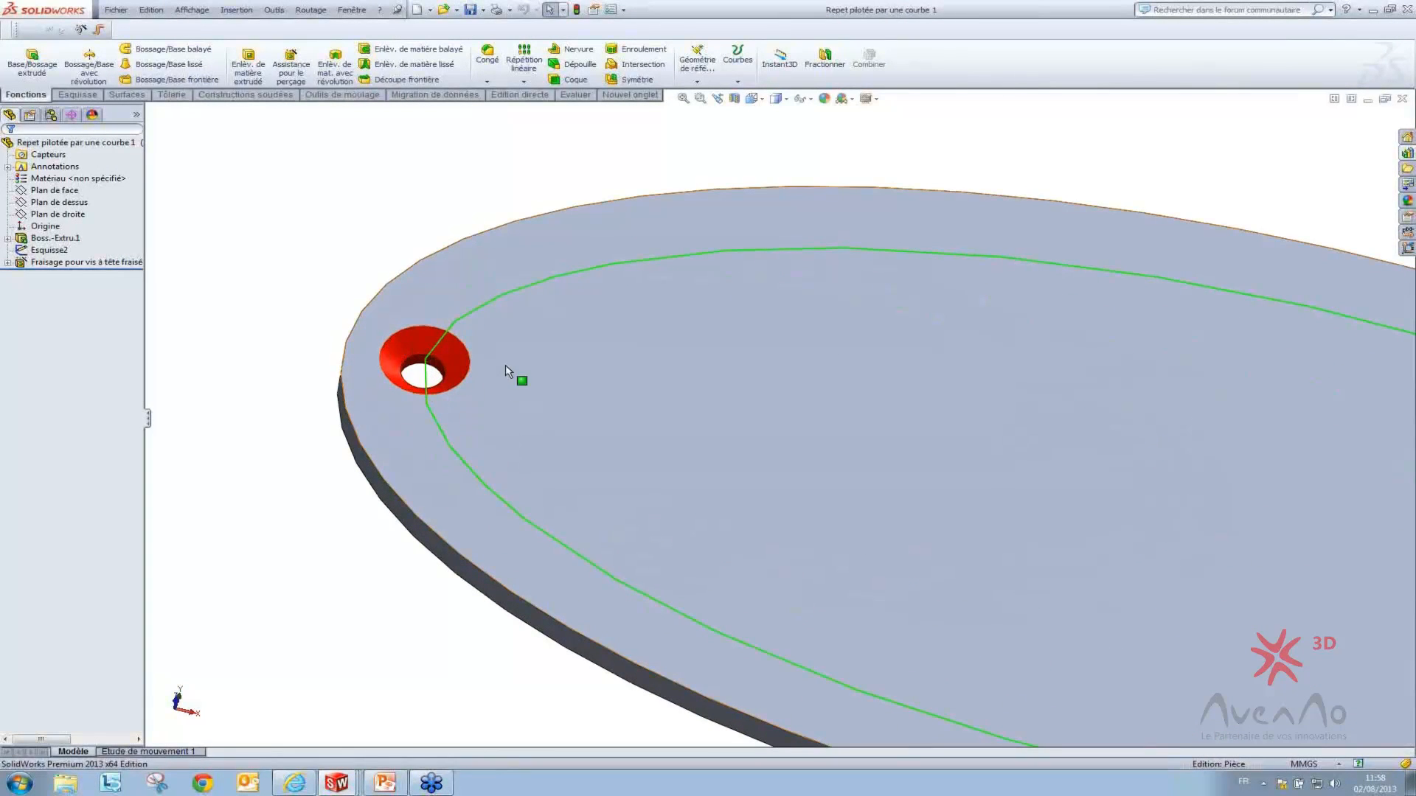
scroll(908, 509, up, 5)
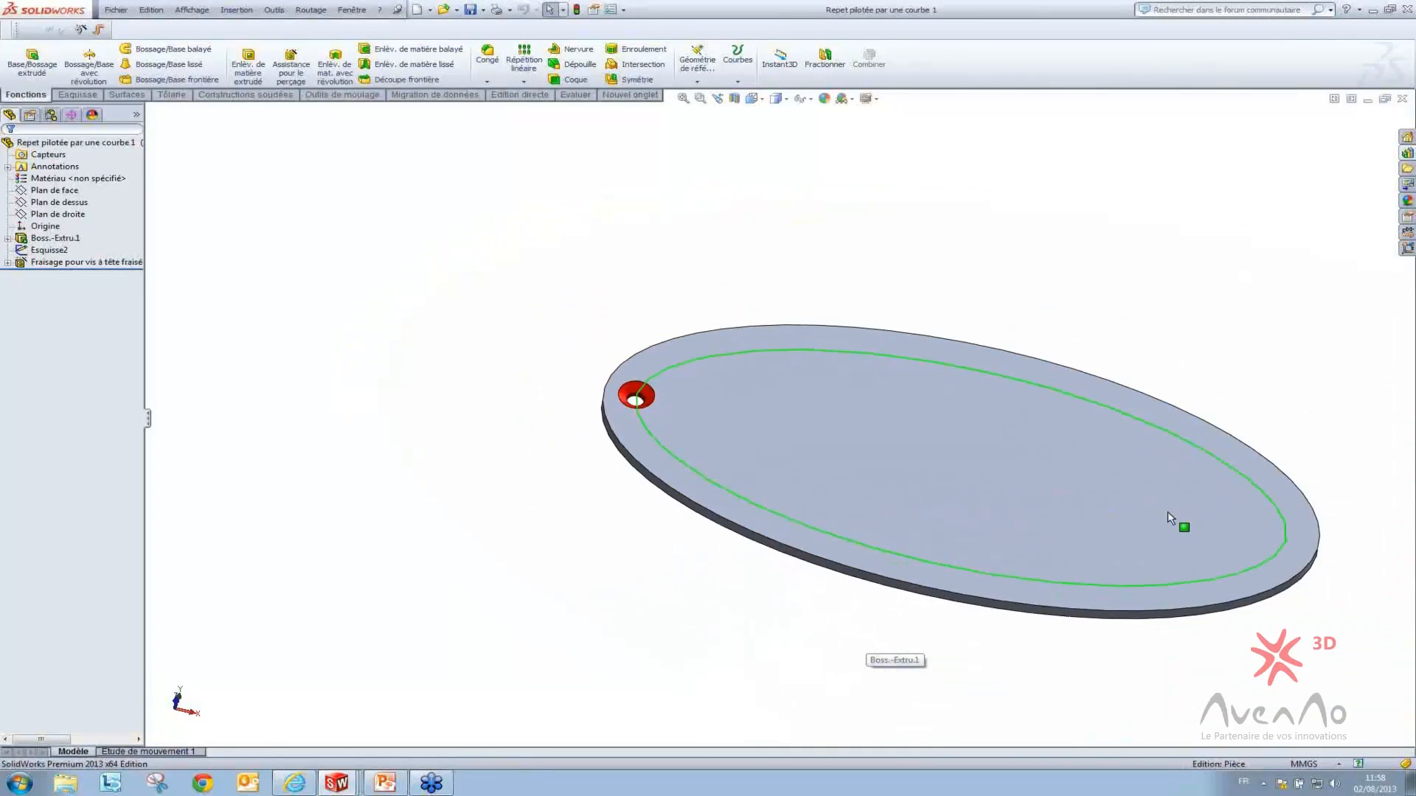
scroll(1196, 538, down, 1)
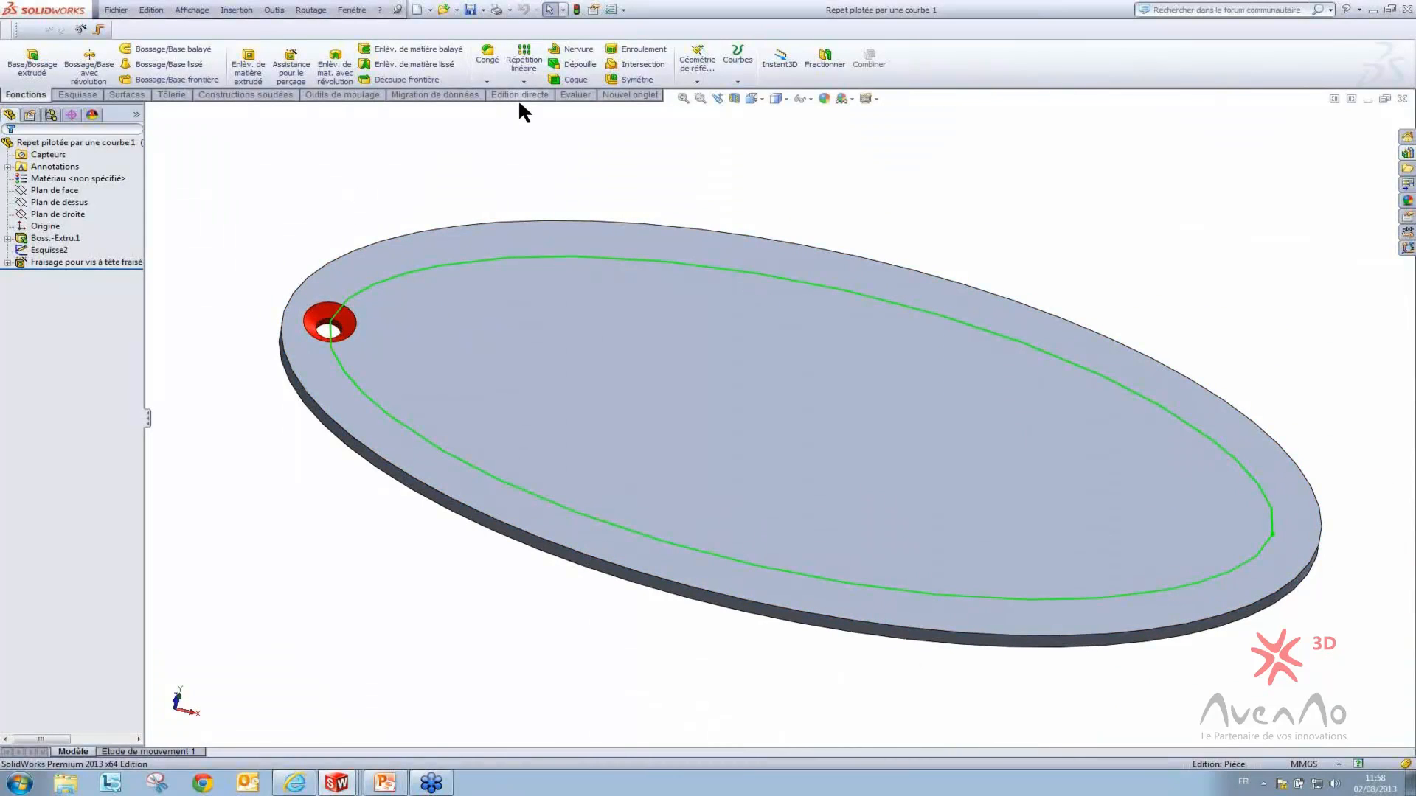
Start a curve-driven pattern and use the elliptical sketch Esquisse2 as the curve for Direction 1
click(533, 82)
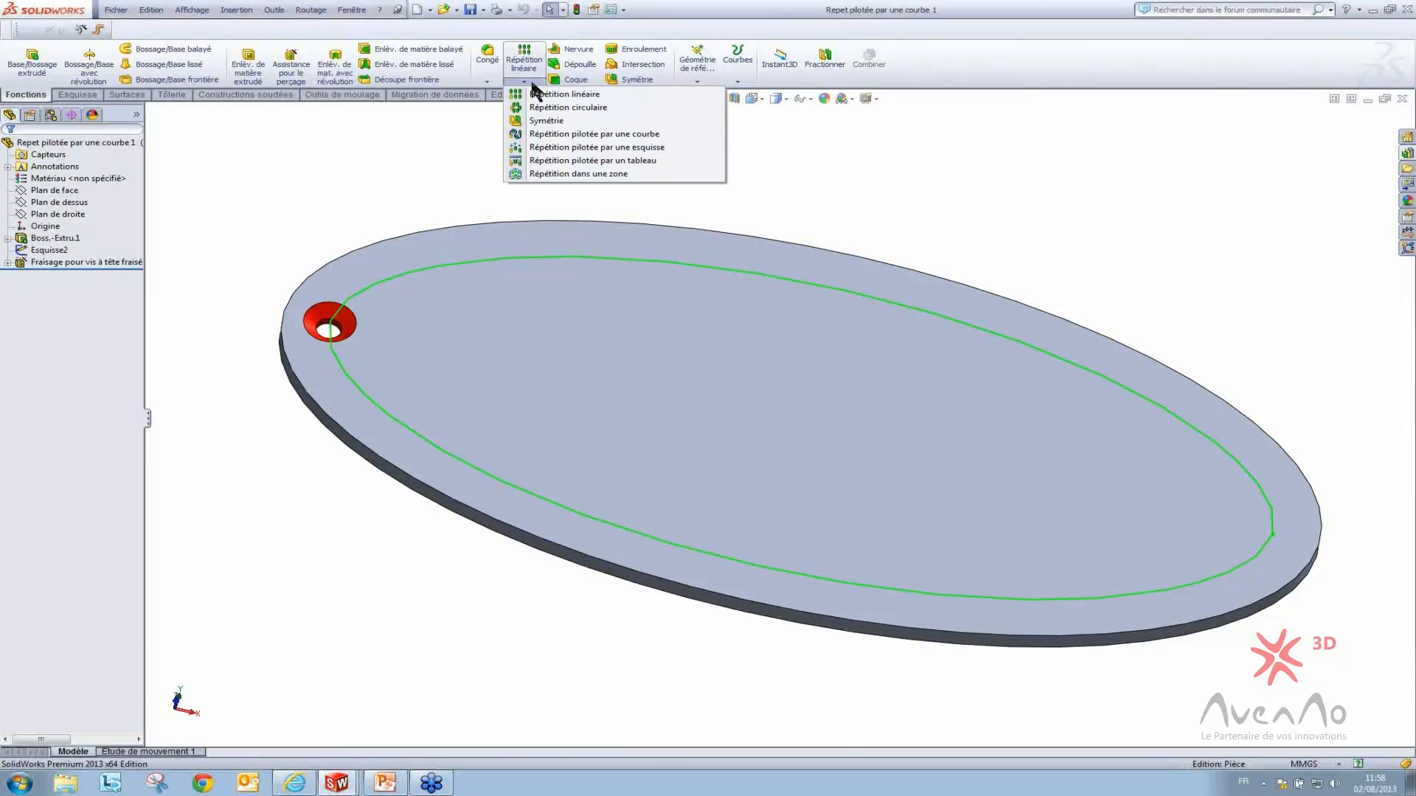
click(525, 81)
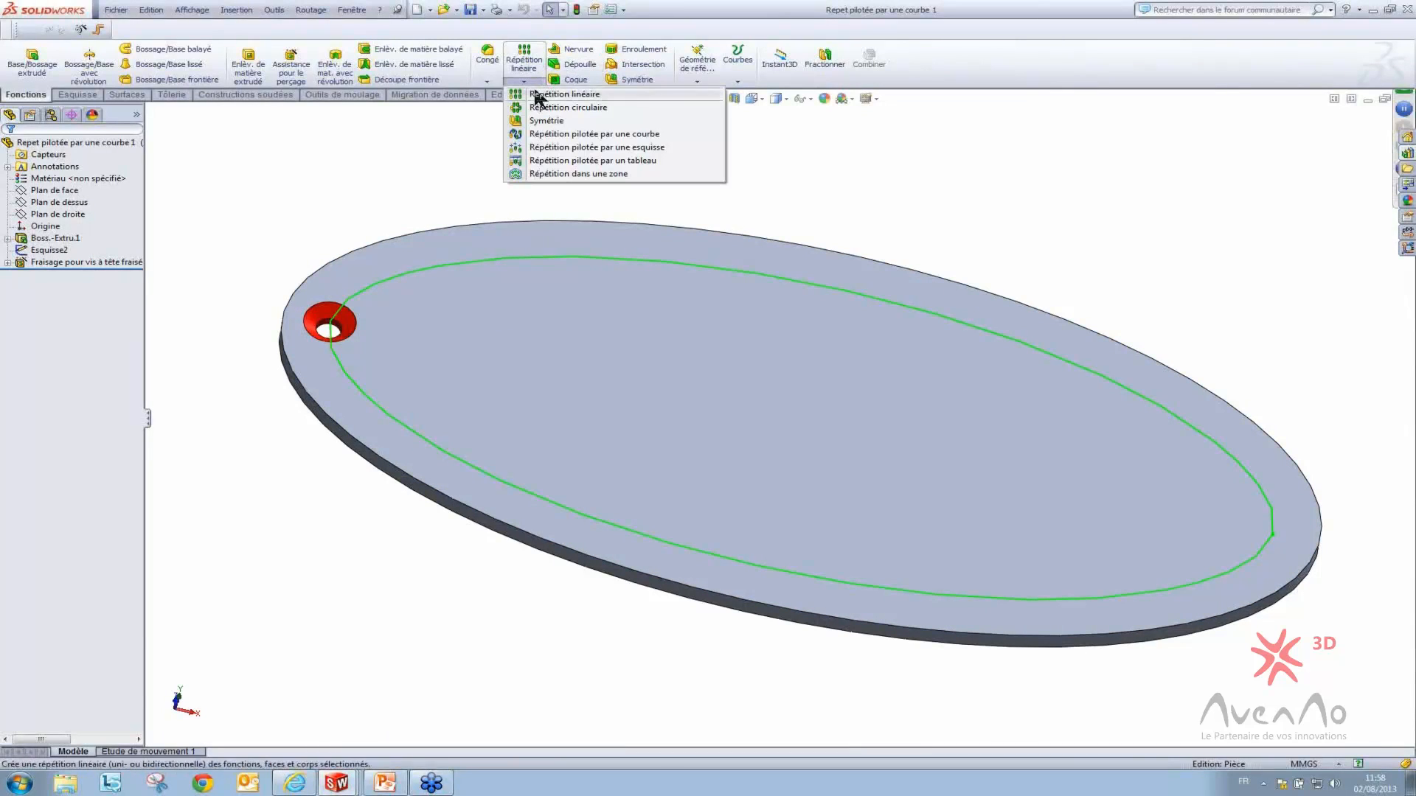
click(523, 81)
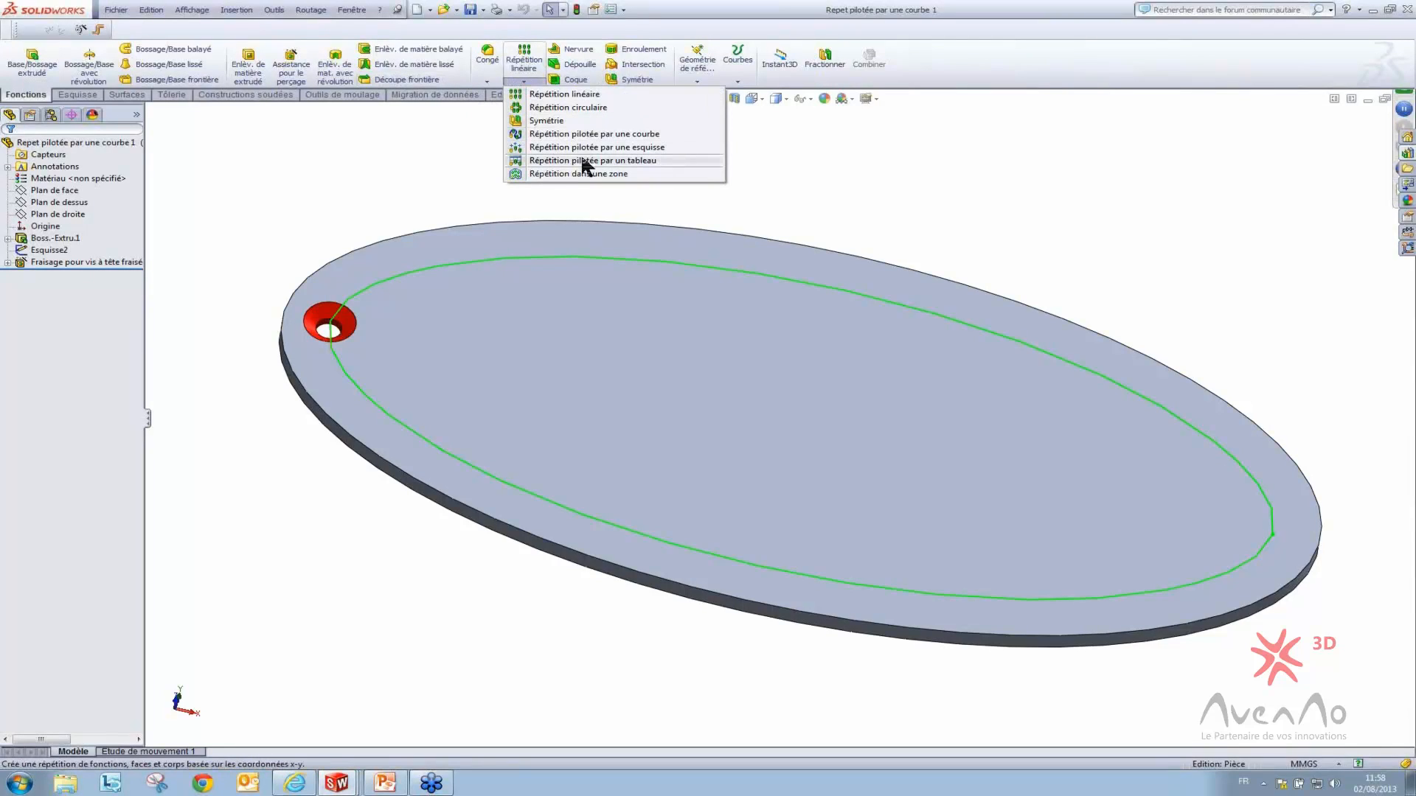
click(586, 133)
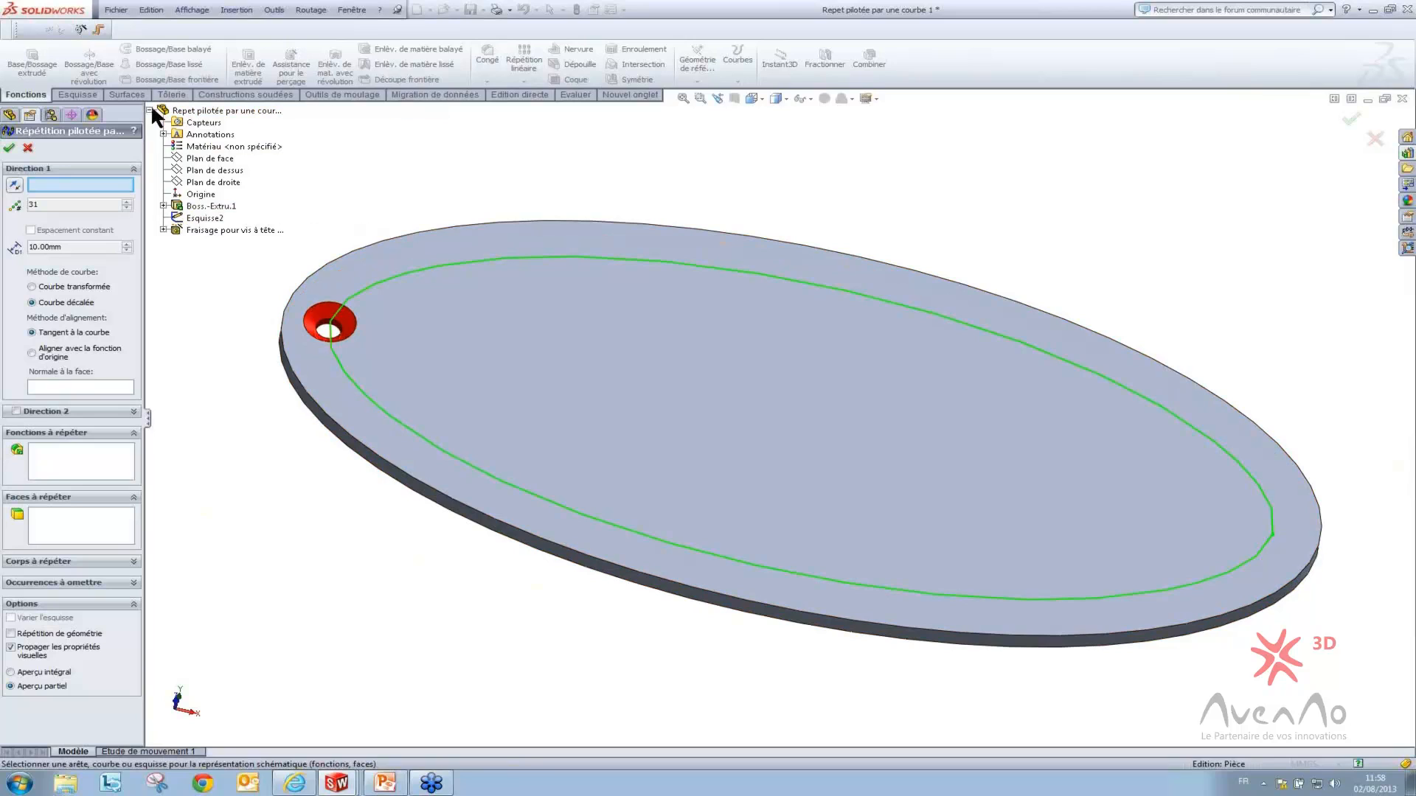
click(207, 219)
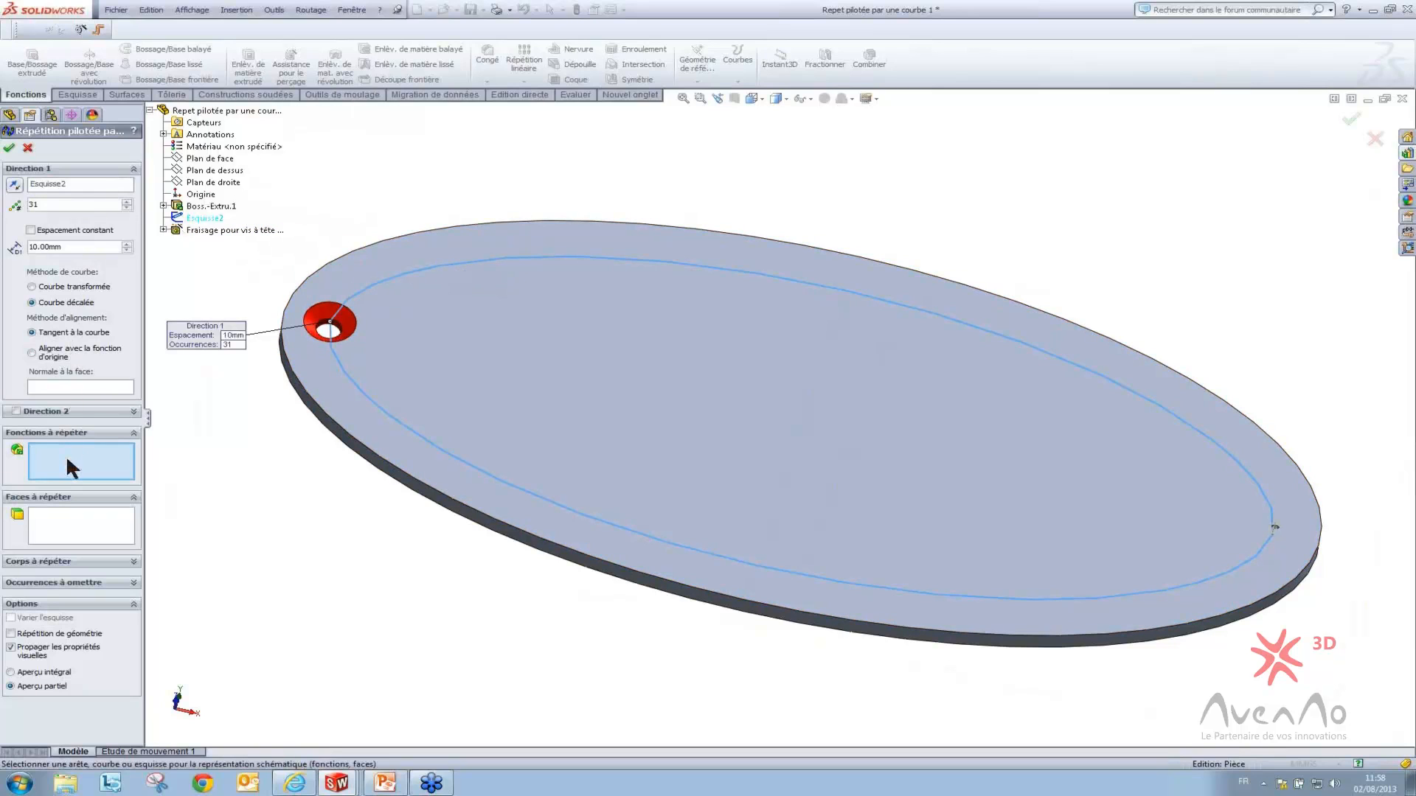
Add the red countersunk hole as the feature to pattern along the ellipse
scroll(243, 307, down, 4)
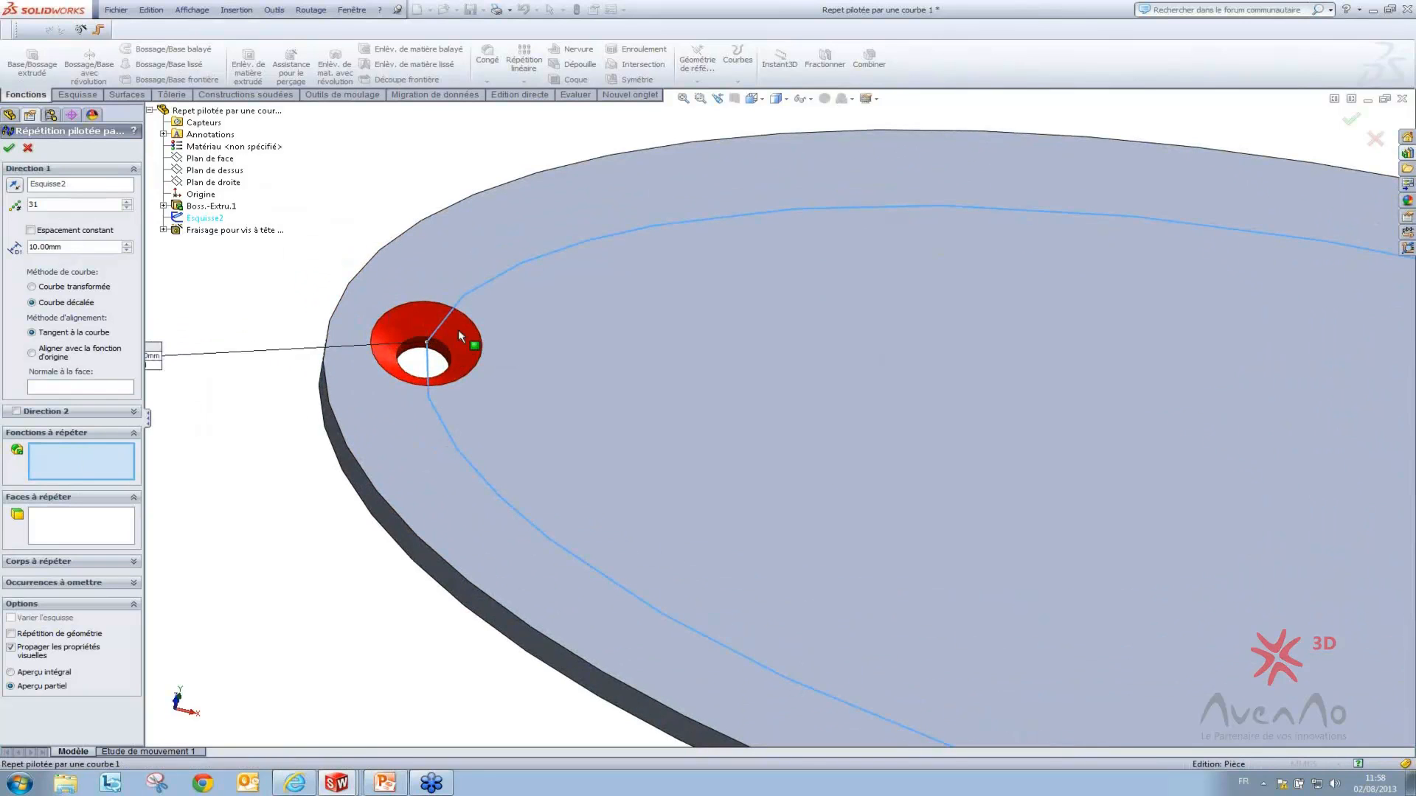
click(460, 357)
scroll(649, 394, up, 5)
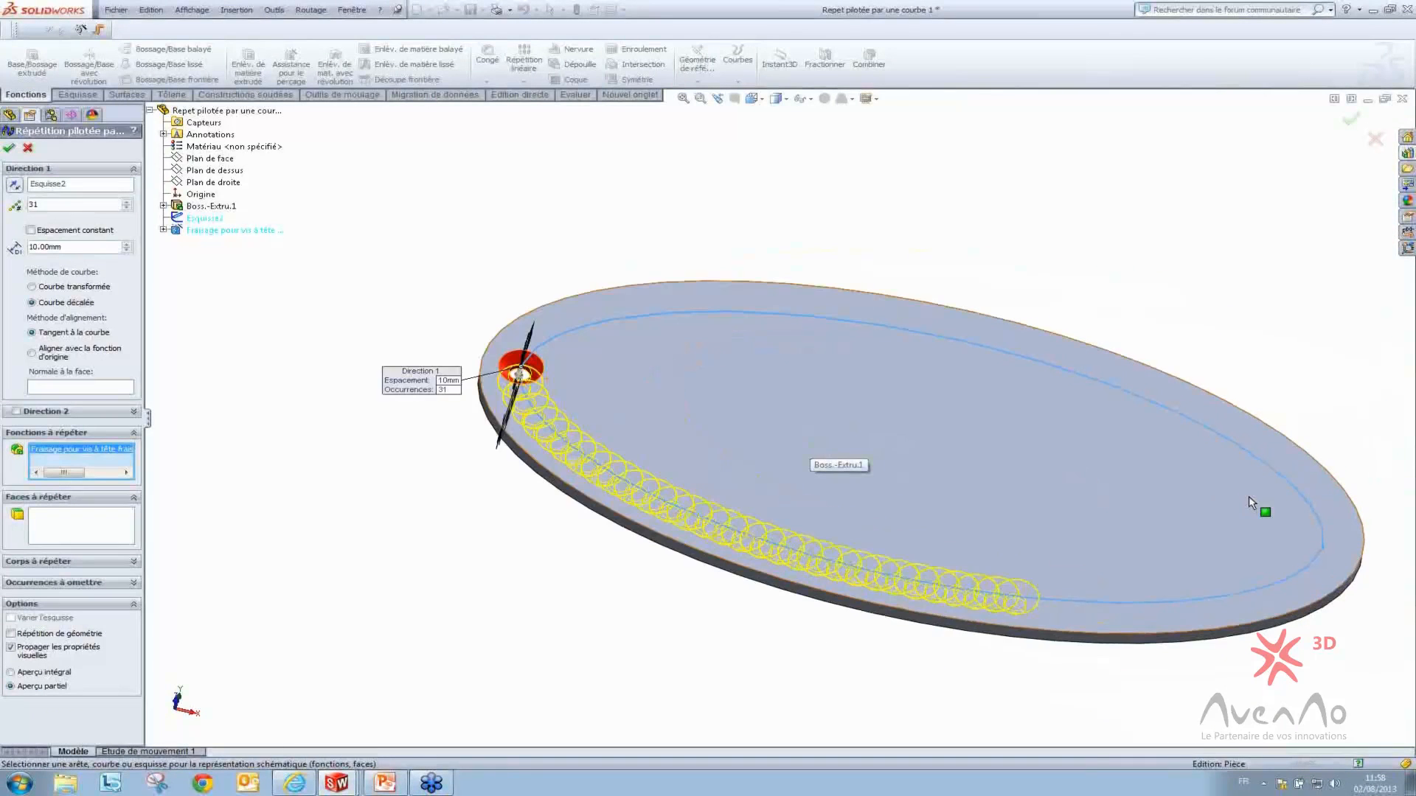
scroll(1077, 457, down, 1)
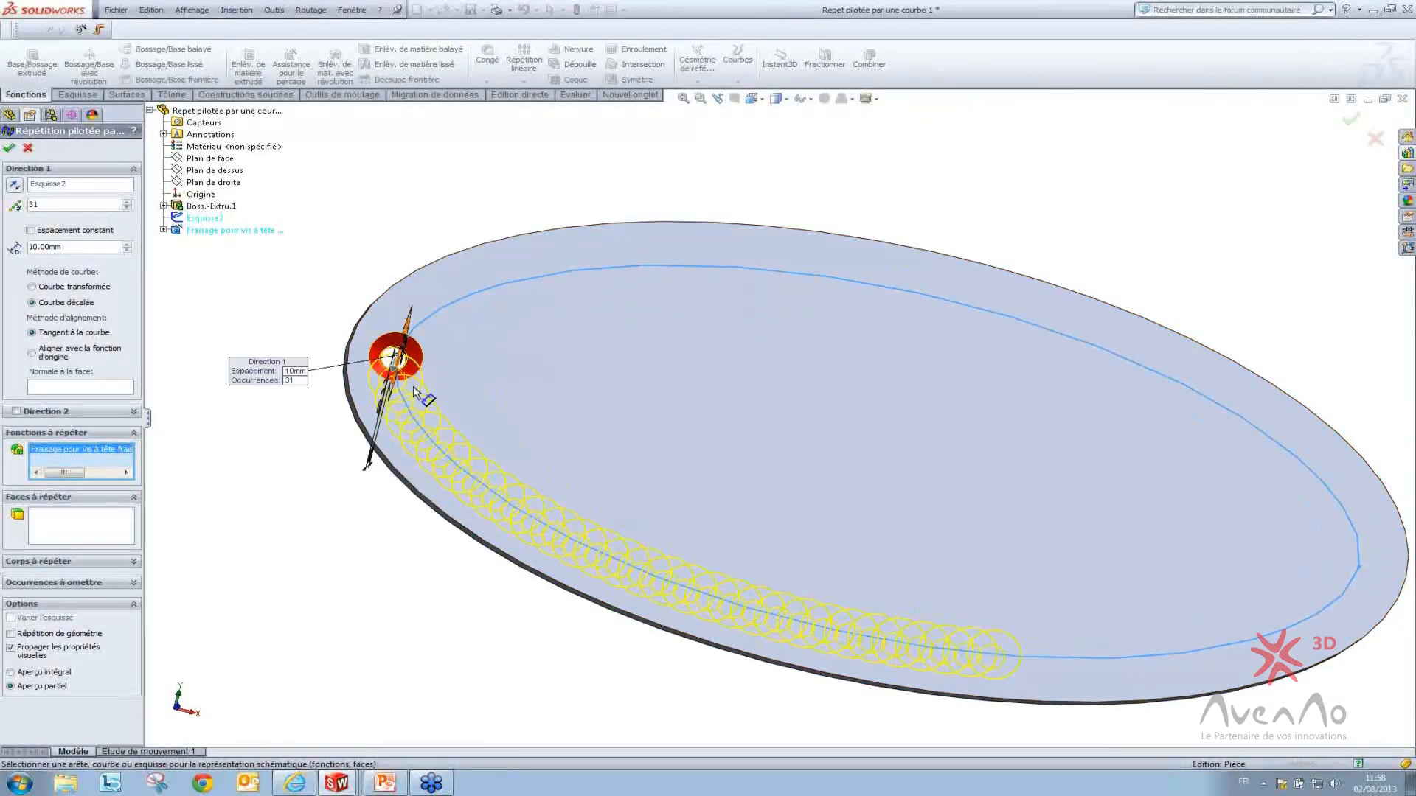
Set Direction 1 of the hole pattern to 10 instances with a spacing of 30 mm
click(55, 204)
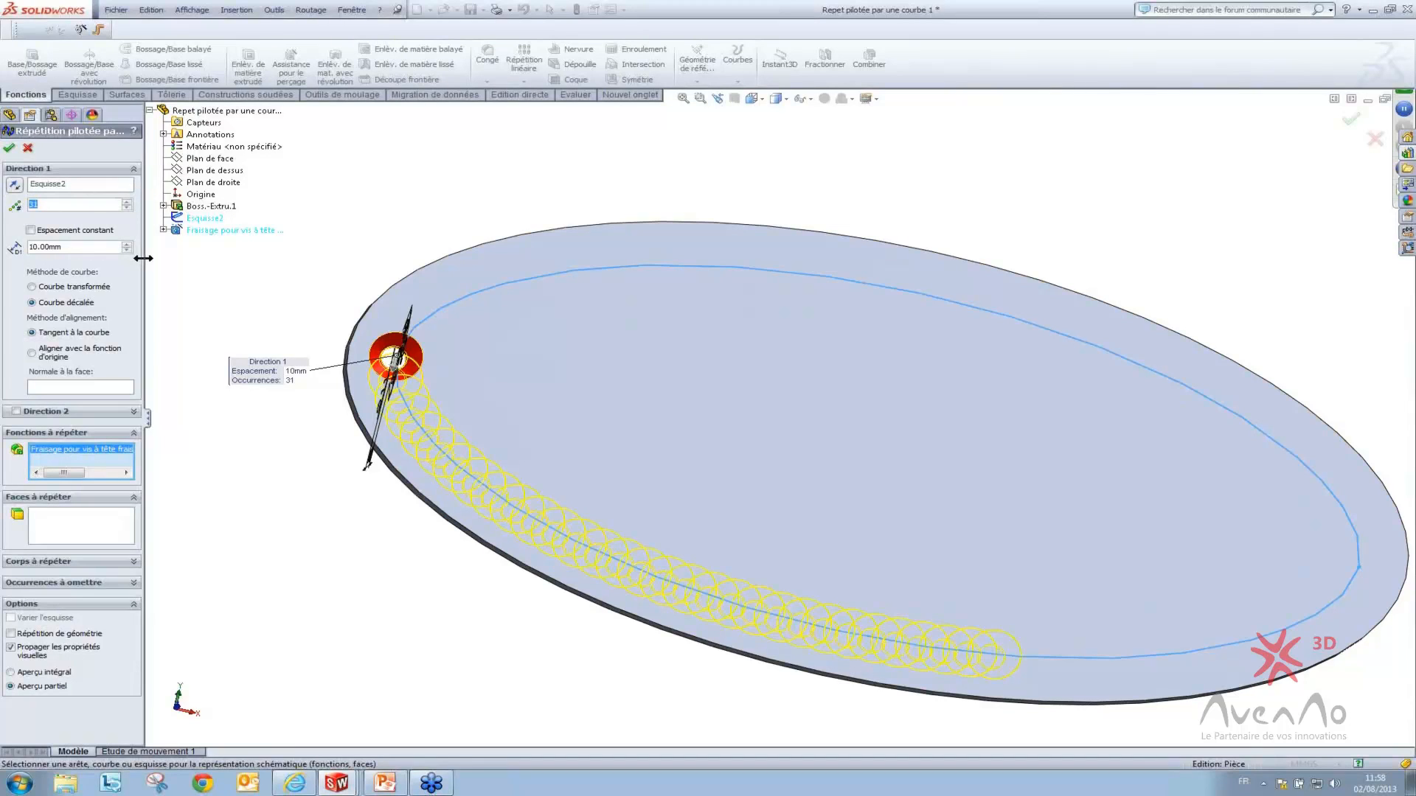
text(10)
key(Return)
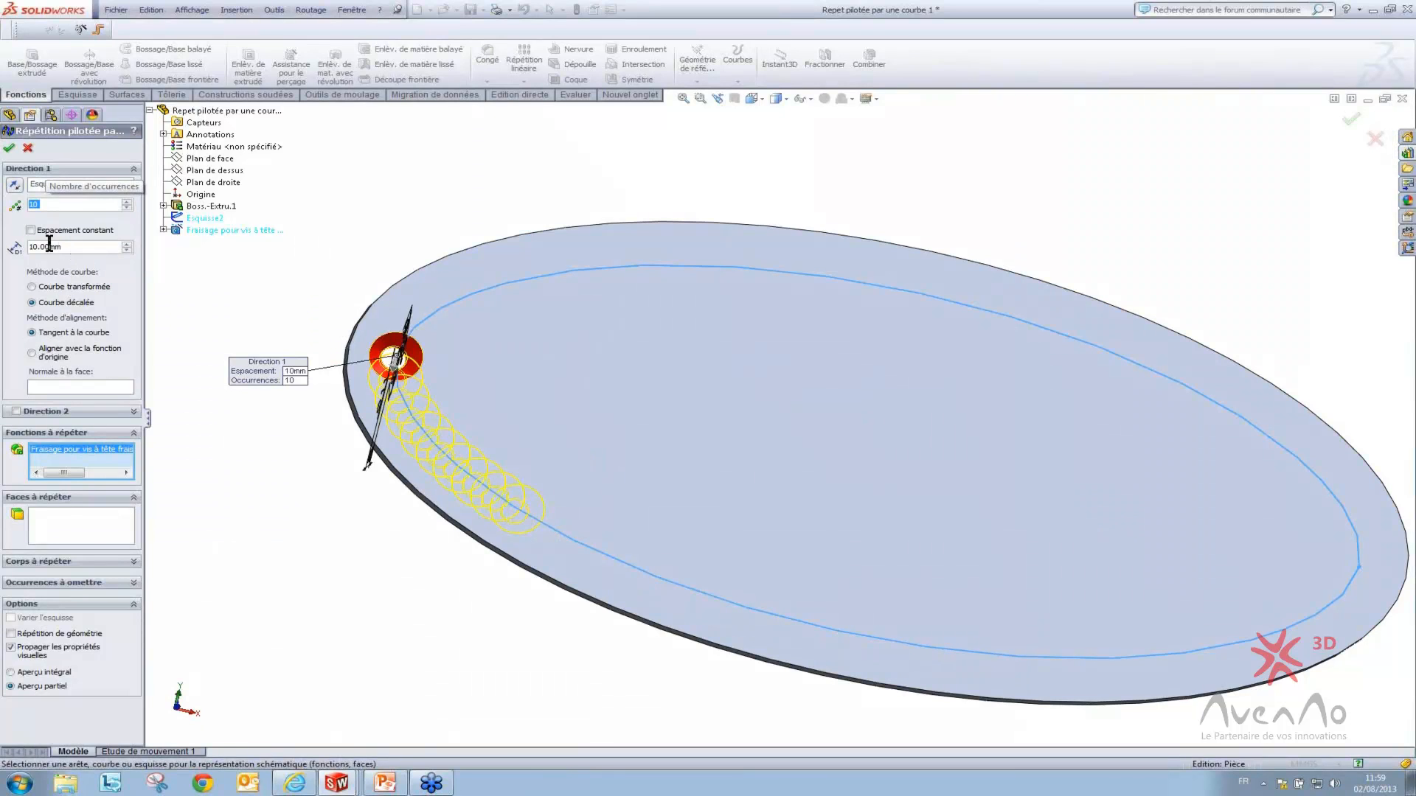
drag(86, 248, 28, 248)
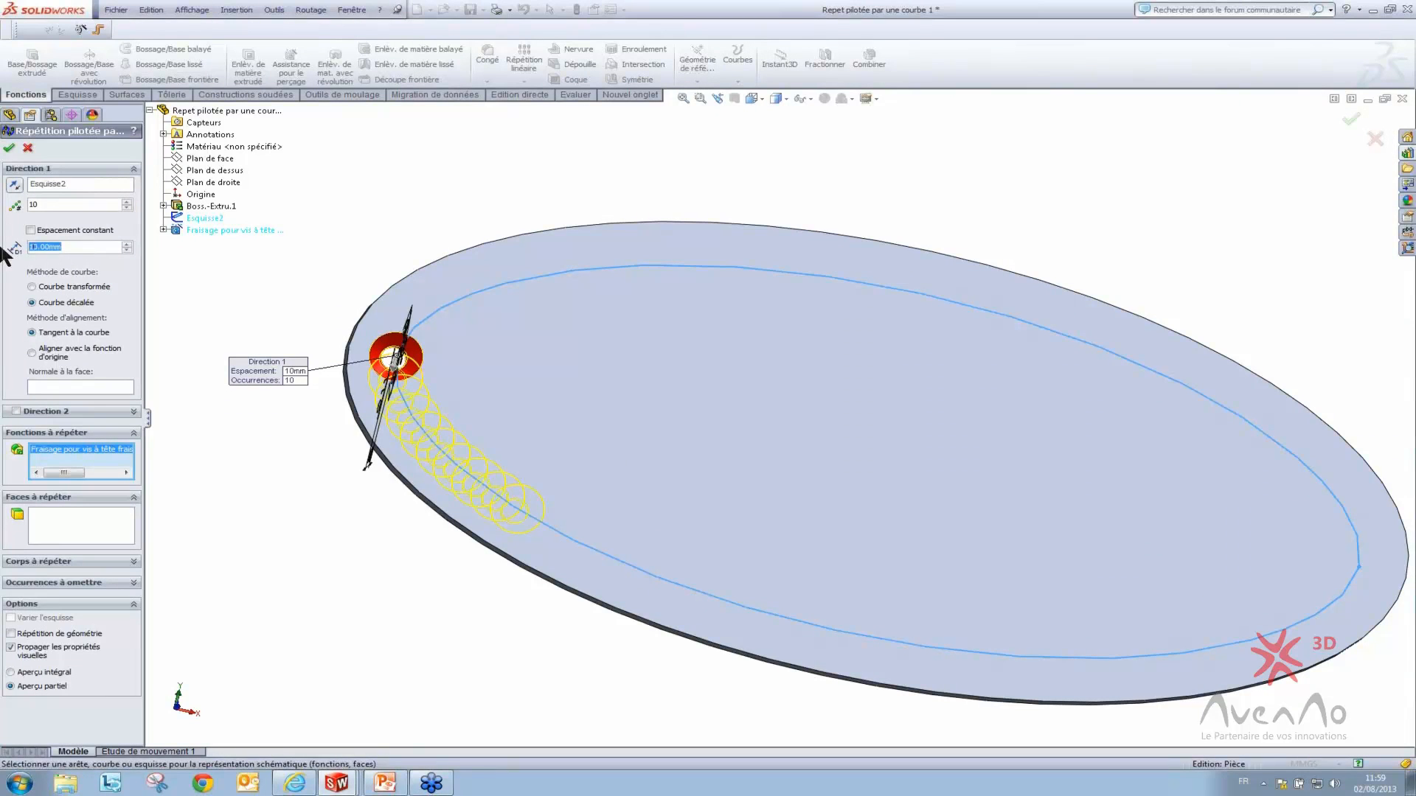
text(30)
key(Return)
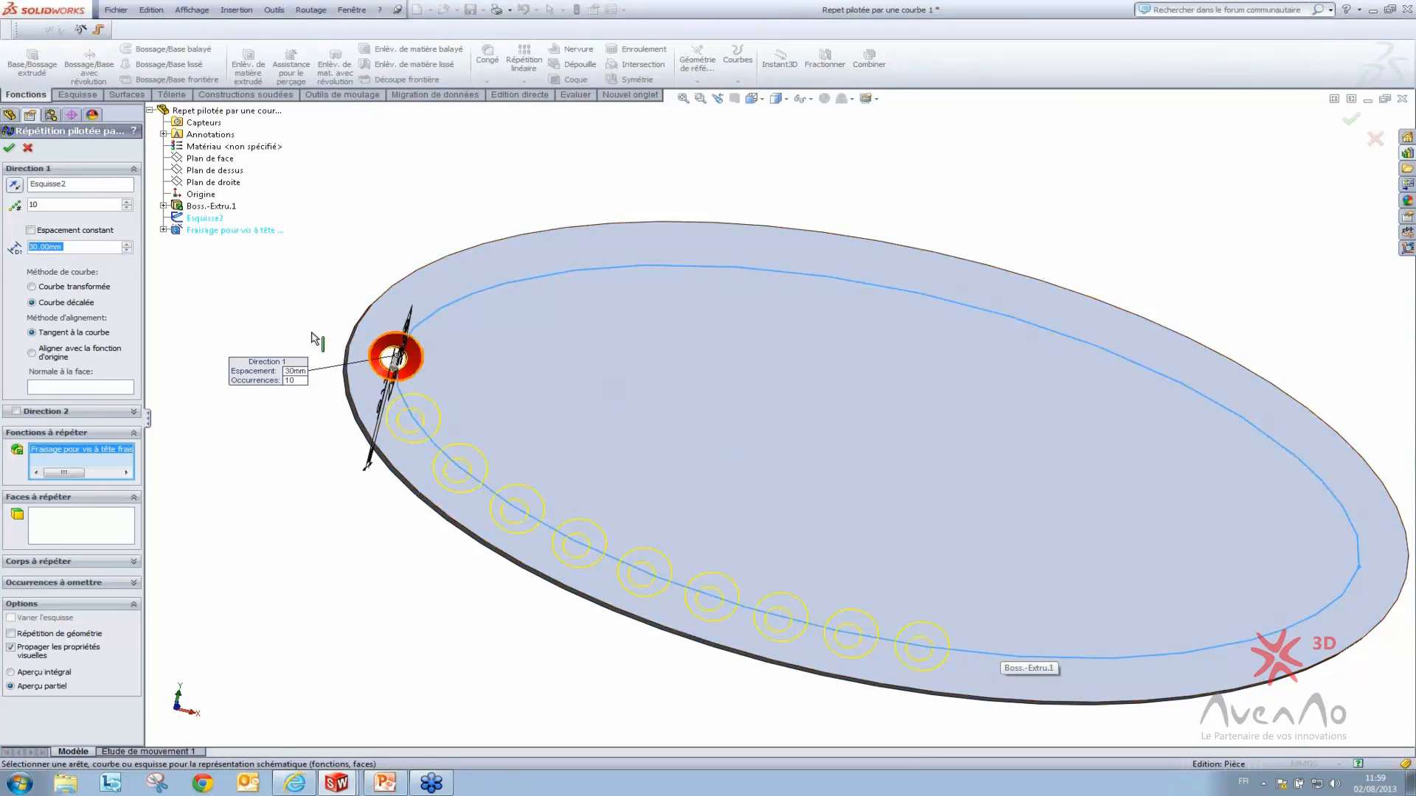
Turn on equal spacing along the ellipse, raise the number of instances to 15 and create the curve-driven pattern
click(50, 230)
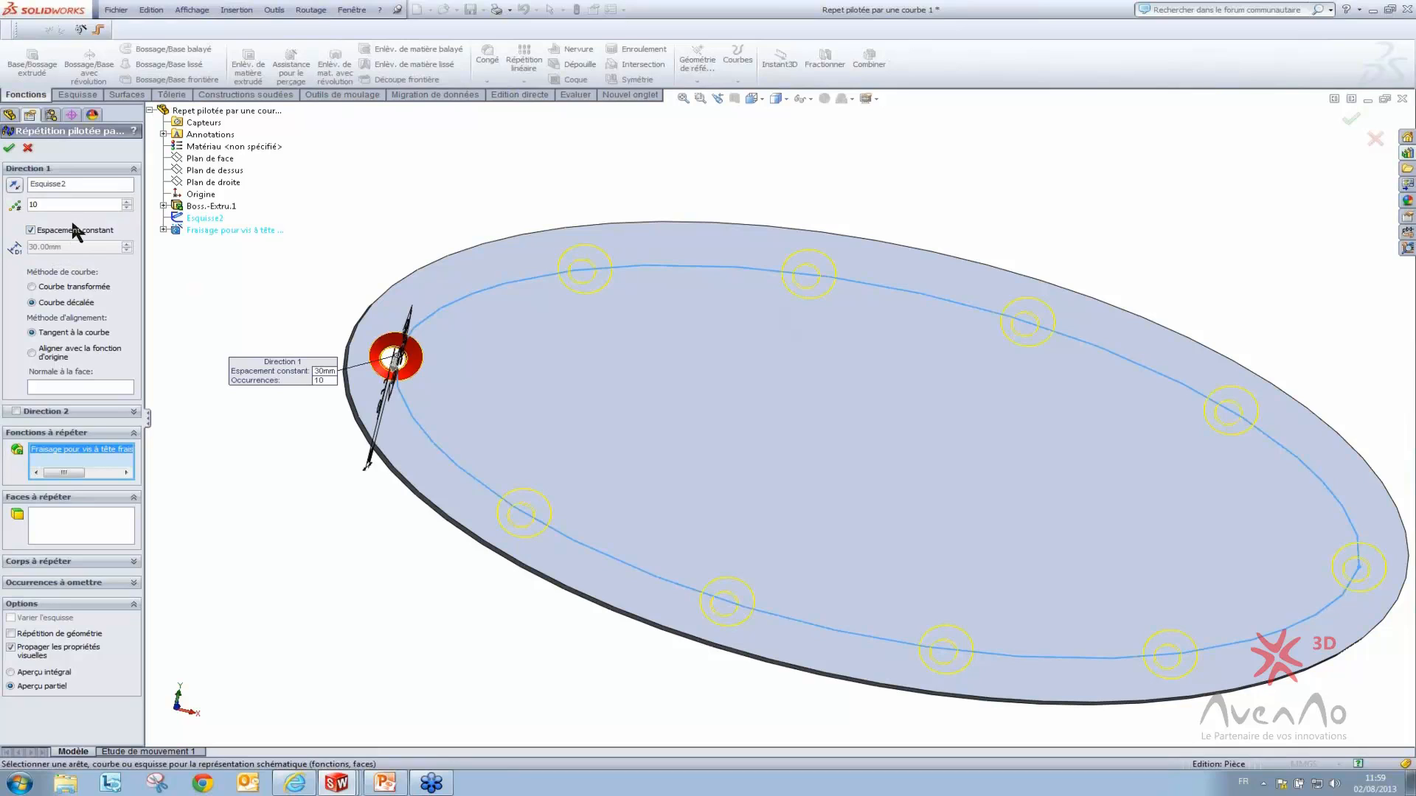
click(127, 202)
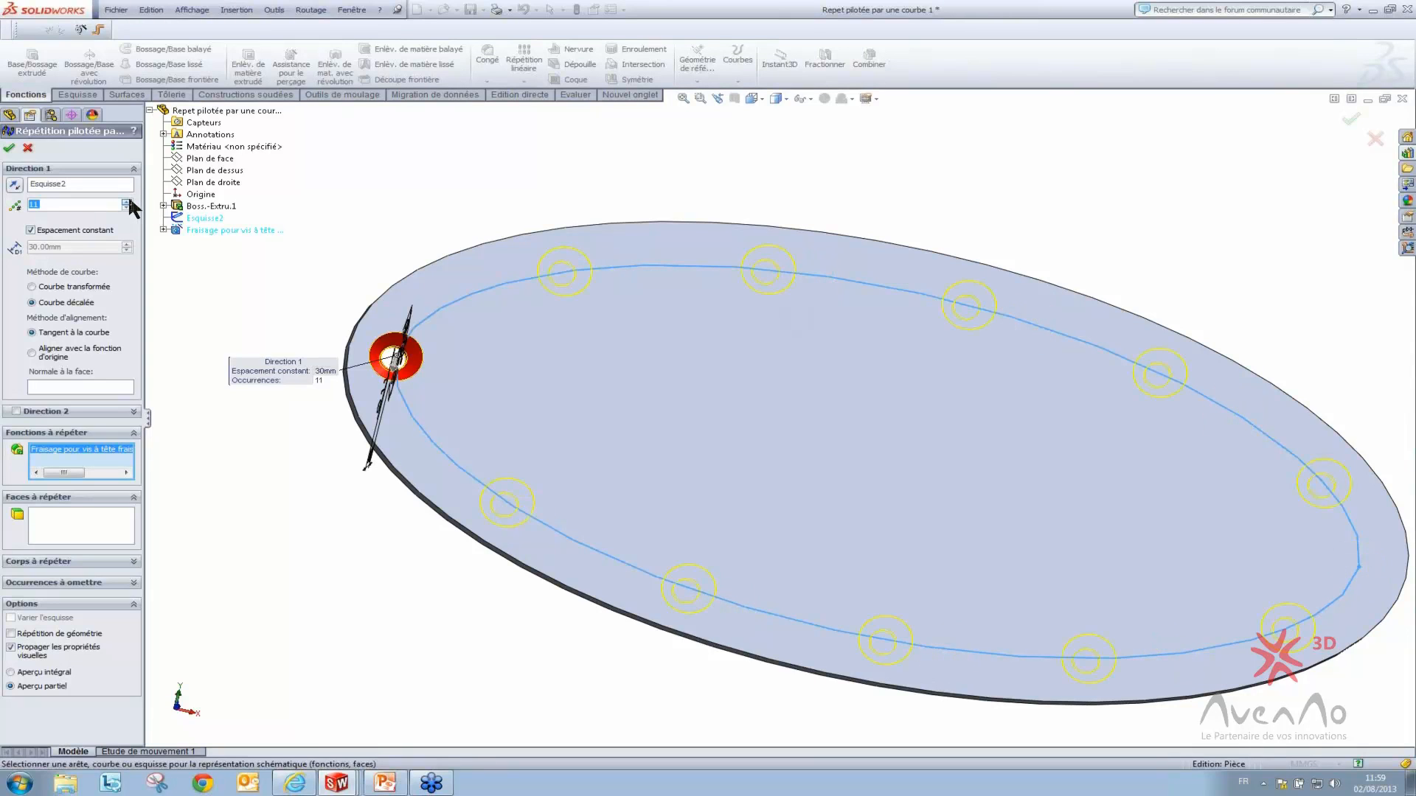
click(127, 202)
click(127, 201)
click(126, 201)
click(127, 201)
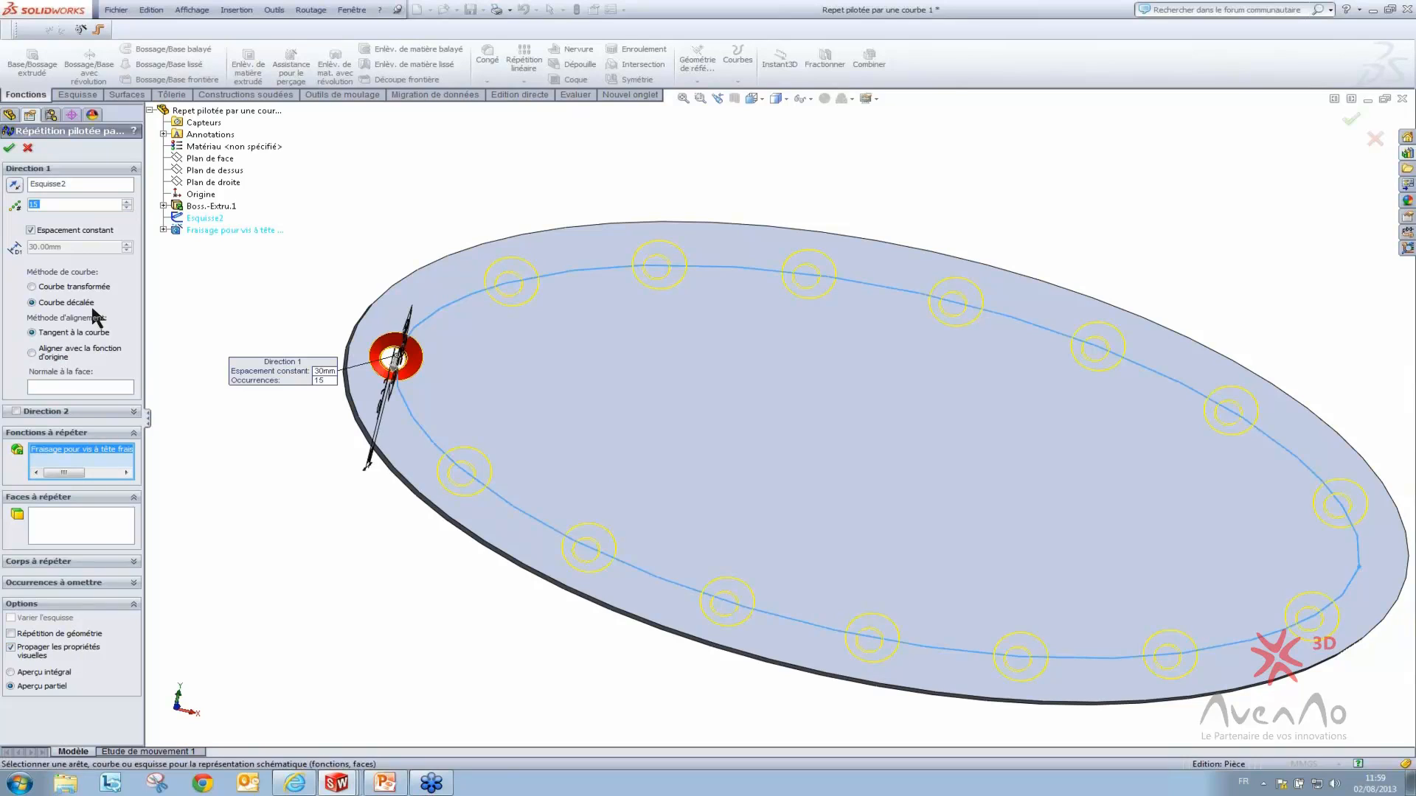
click(11, 149)
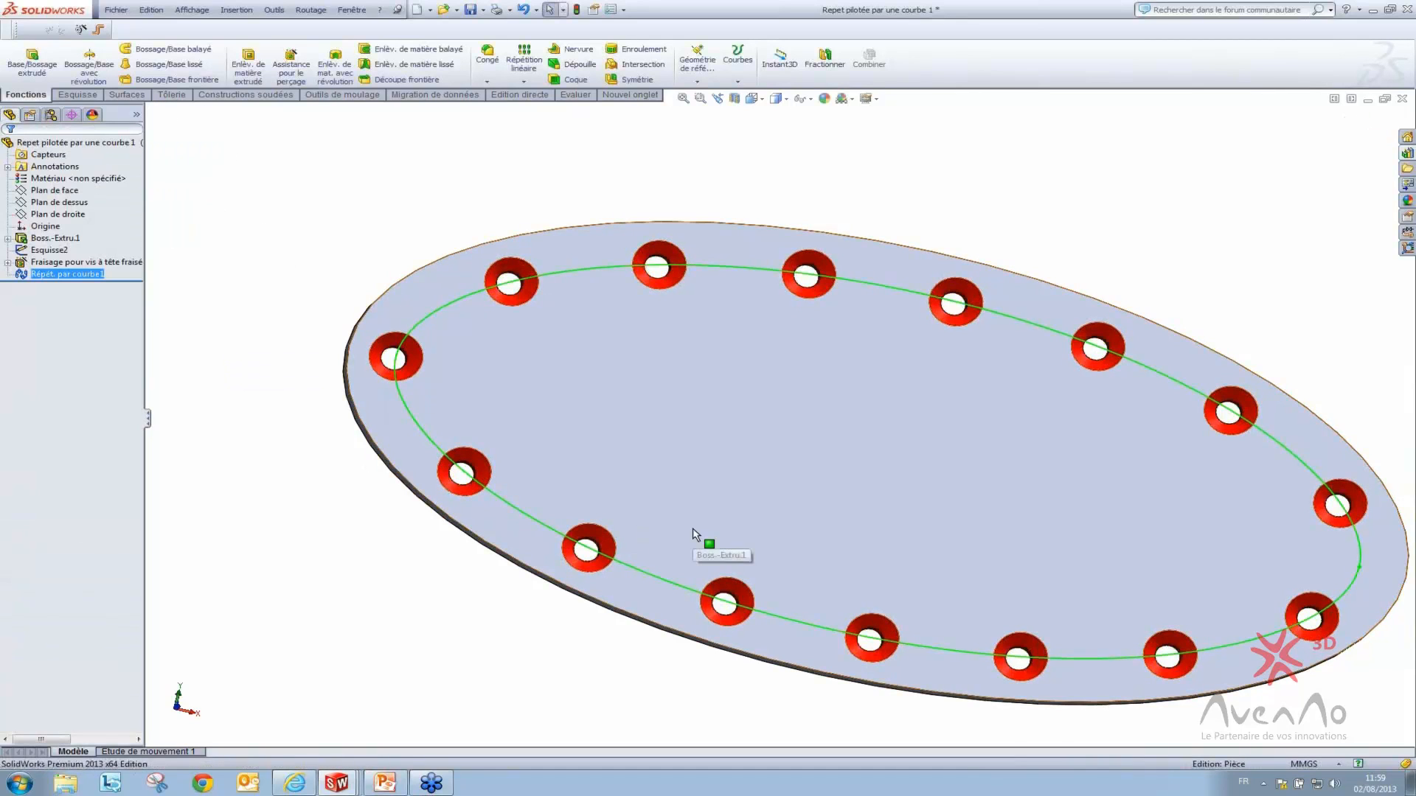
Switch to the open part Repet pilotée par une courbe 2
scroll(708, 544, up, 2)
click(340, 786)
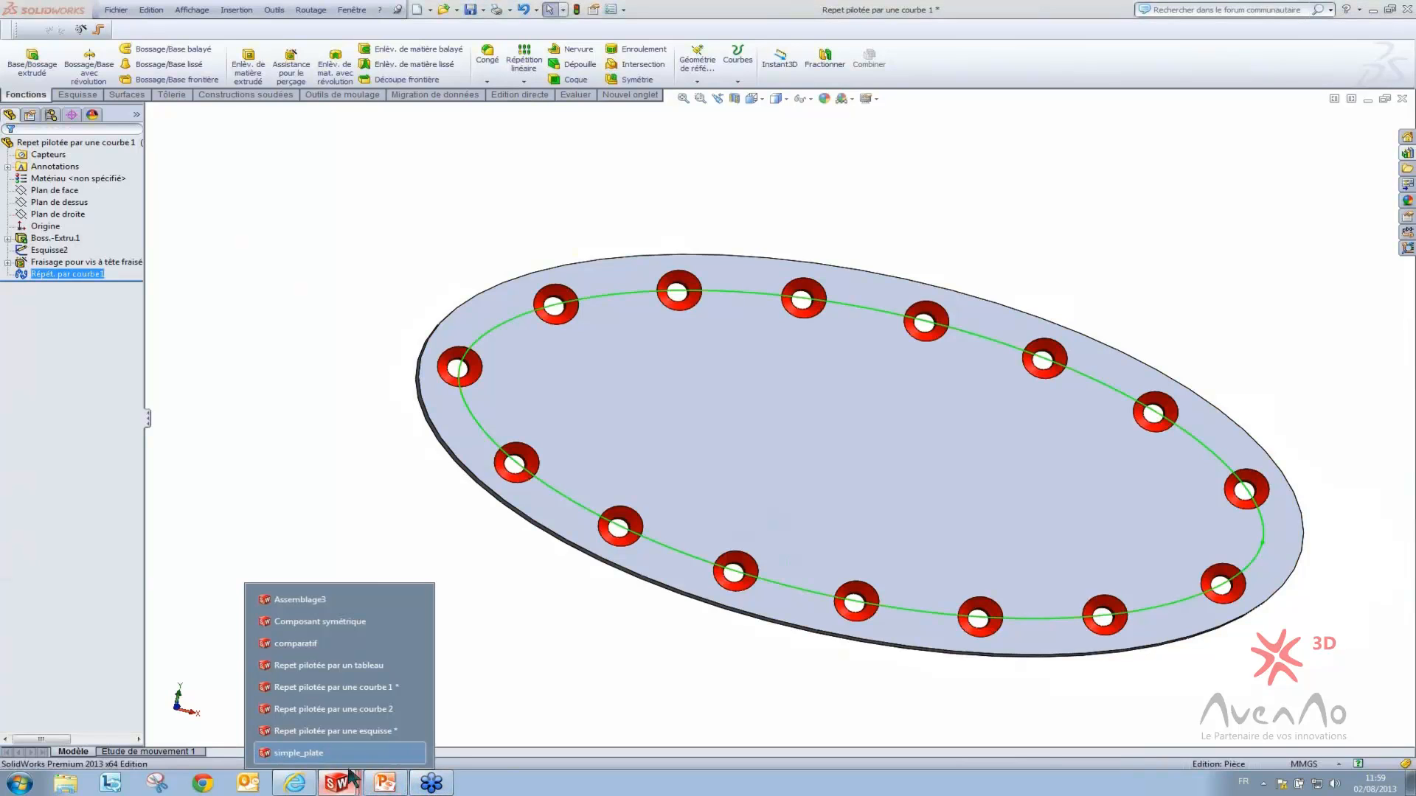
click(398, 709)
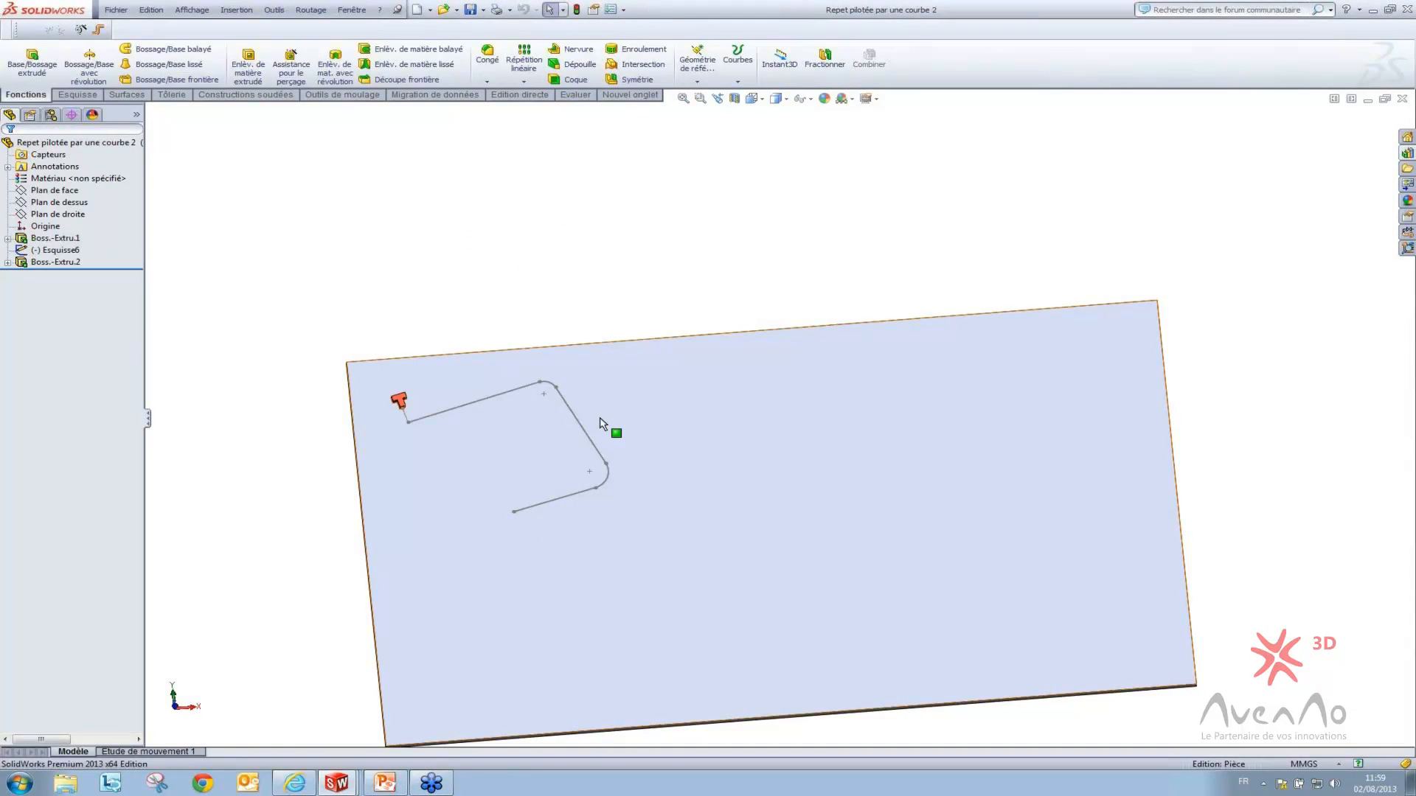
Start a curve-driven pattern and use the open, rounded-corner sketch Esquisse6 as the curve for Direction 1
scroll(480, 458, down, 5)
scroll(442, 461, down, 2)
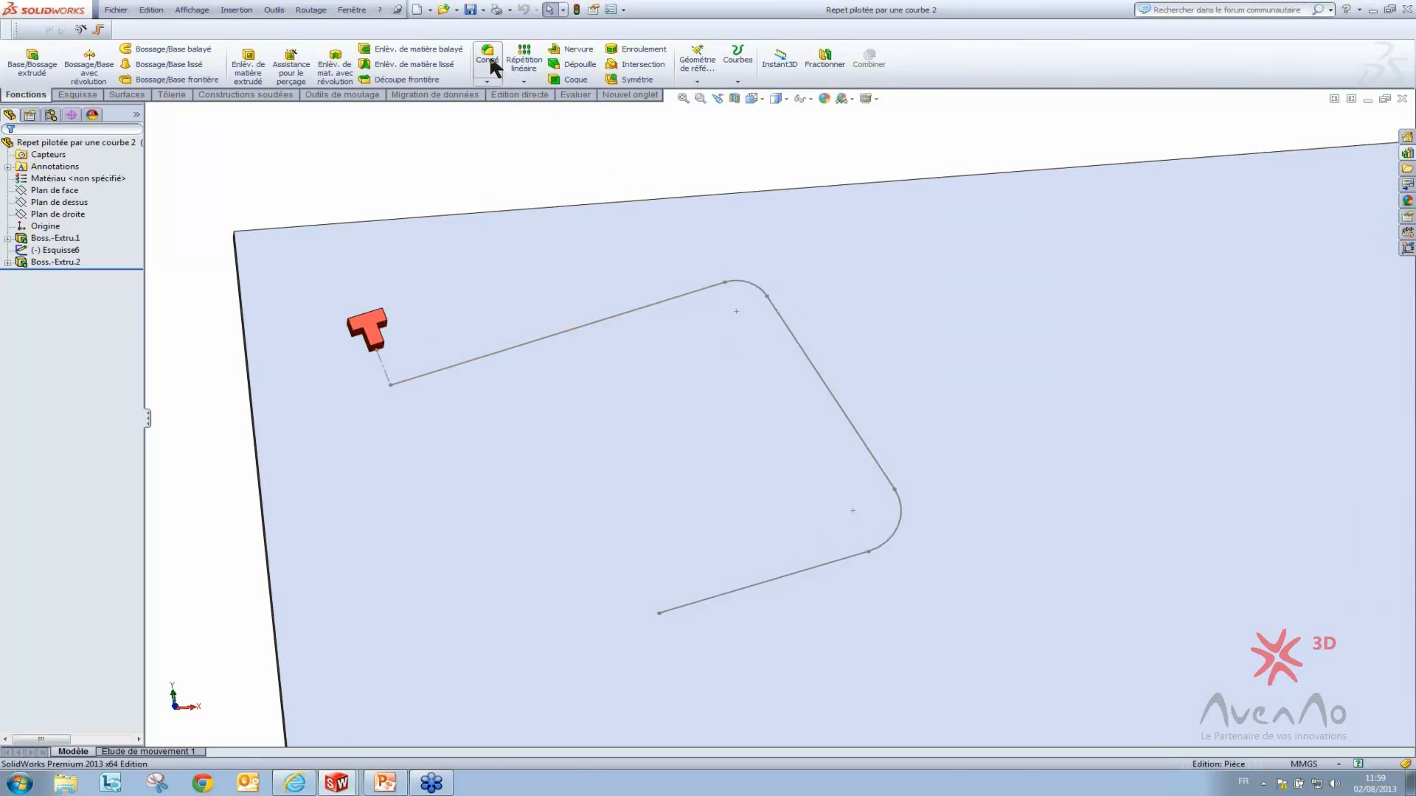
click(525, 81)
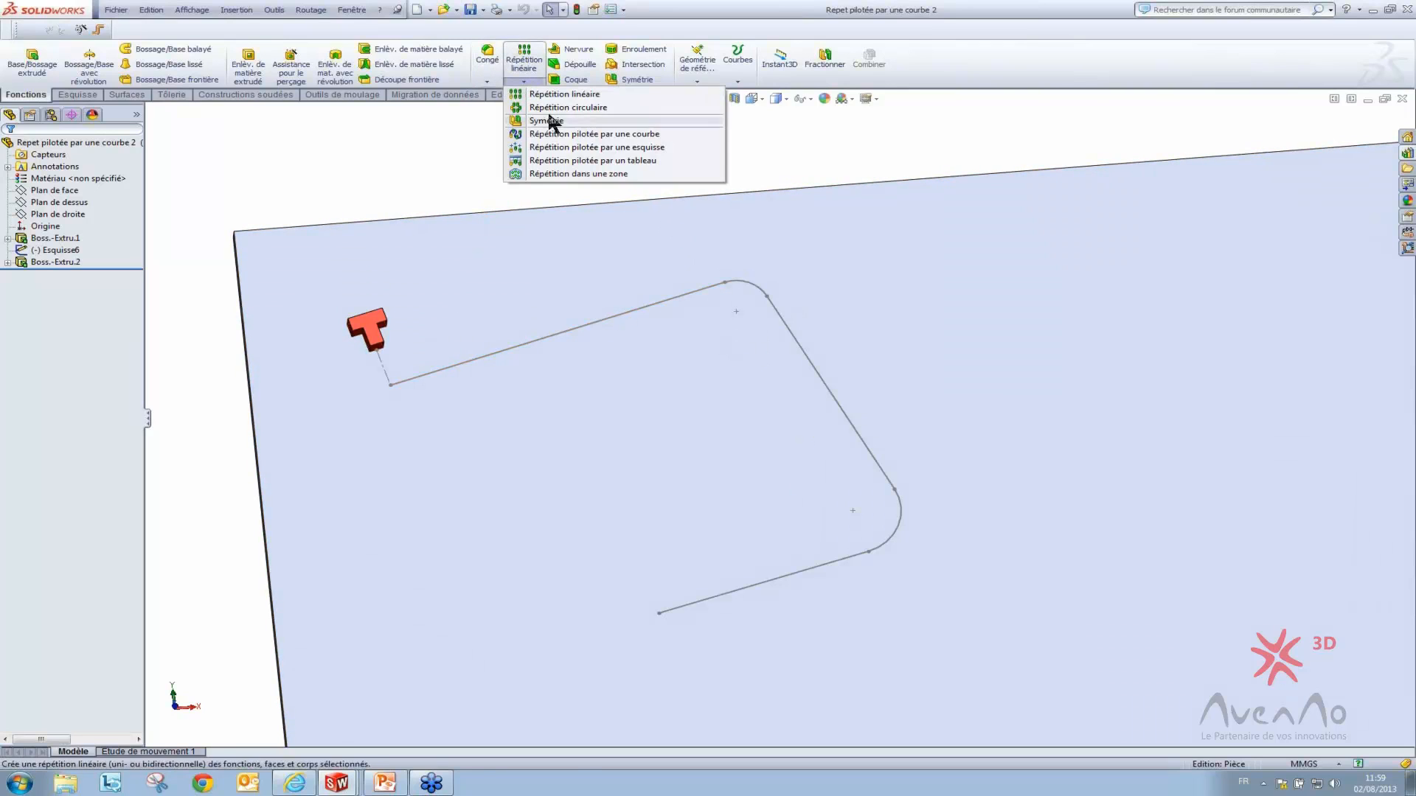
click(649, 134)
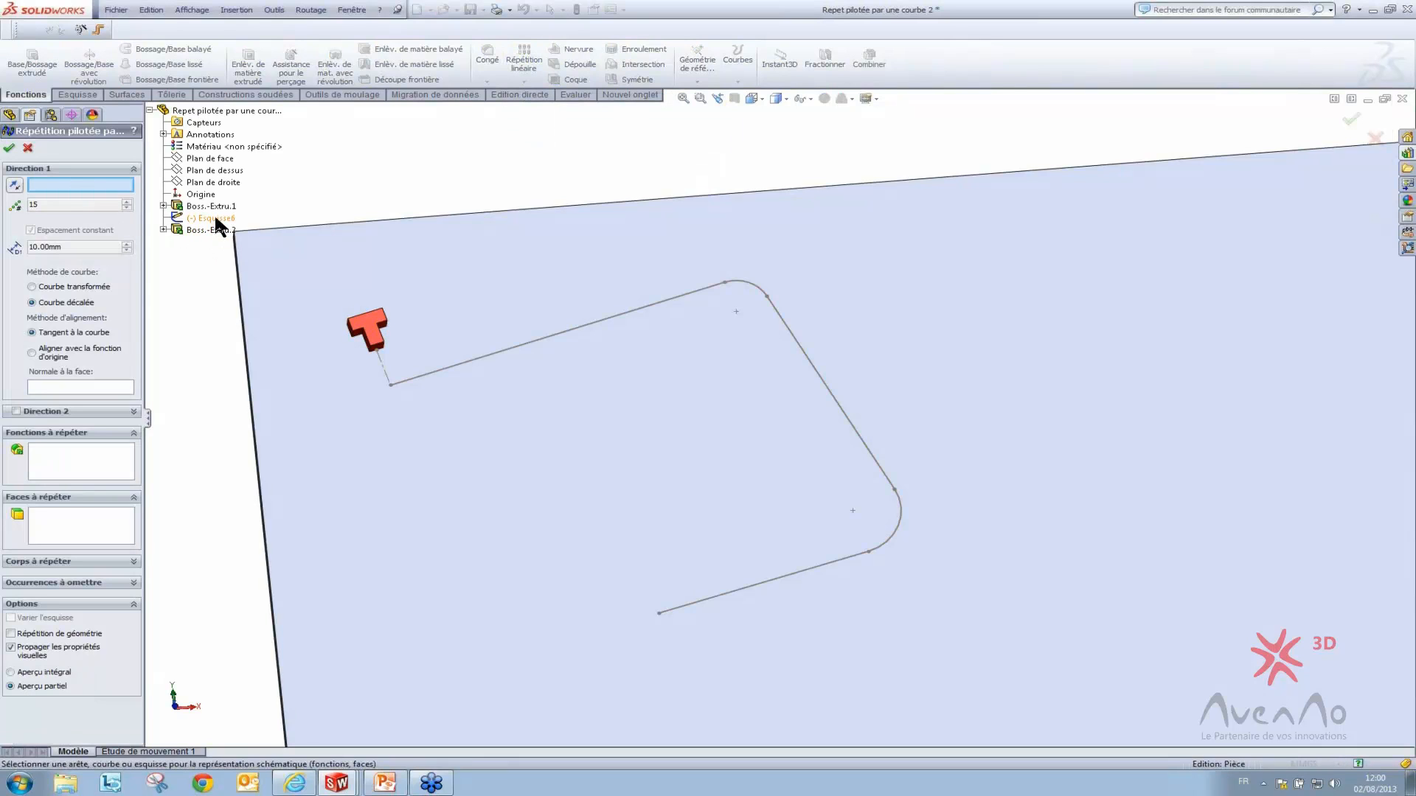
click(215, 219)
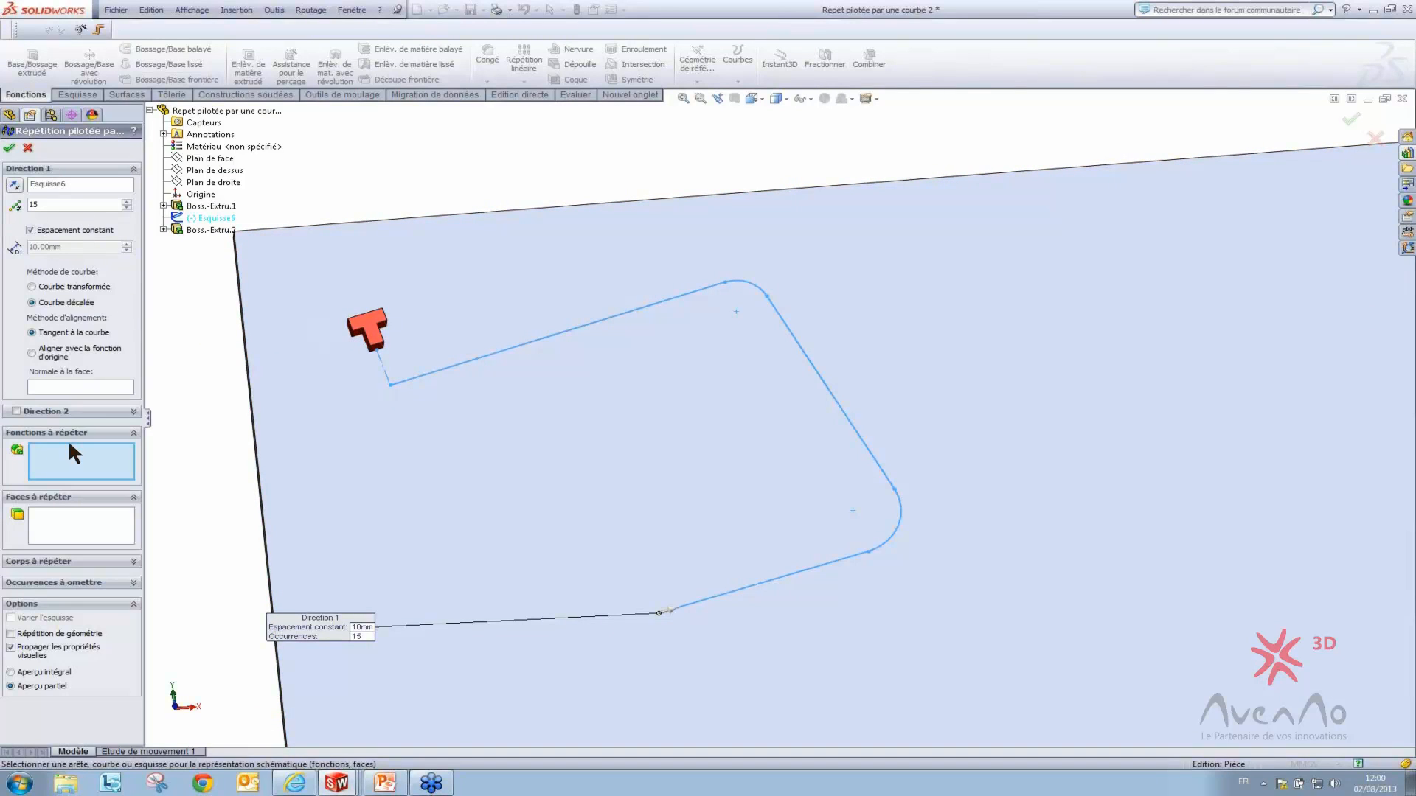
Add the red T-shaped boss Boss.-Extru.2 as the feature to pattern and reverse Direction 1 at the sketch's starting point
scroll(436, 329, down, 3)
click(436, 330)
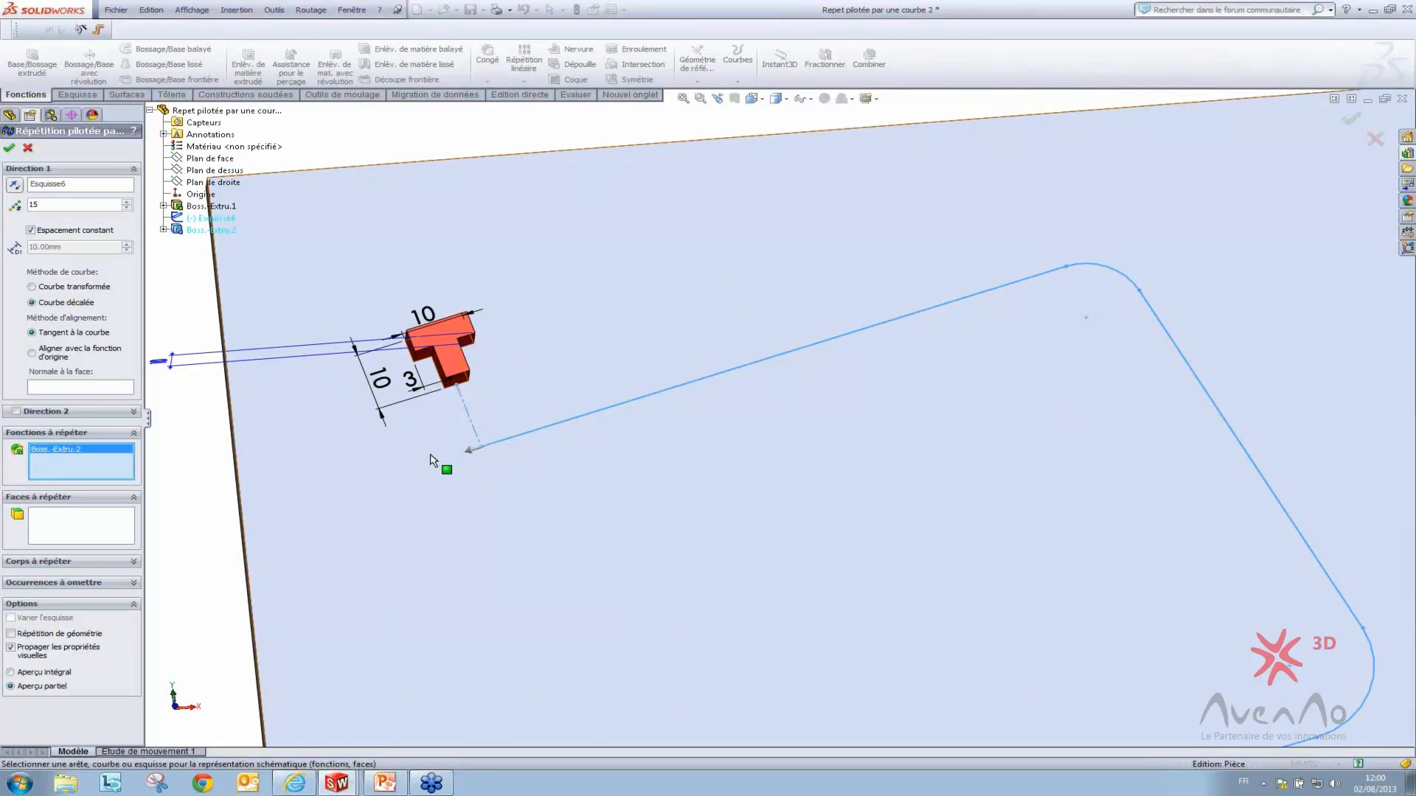
scroll(517, 454, up, 2)
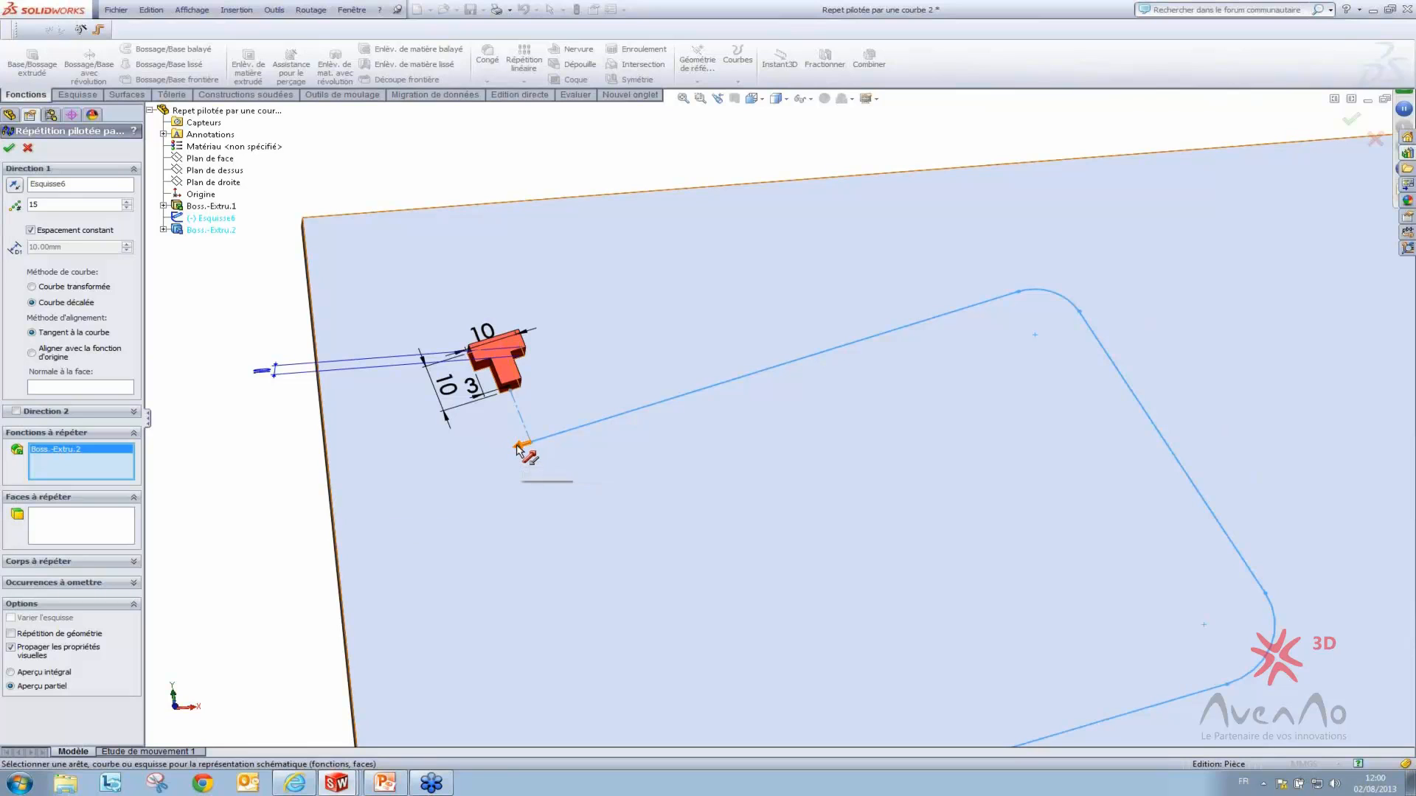
click(519, 448)
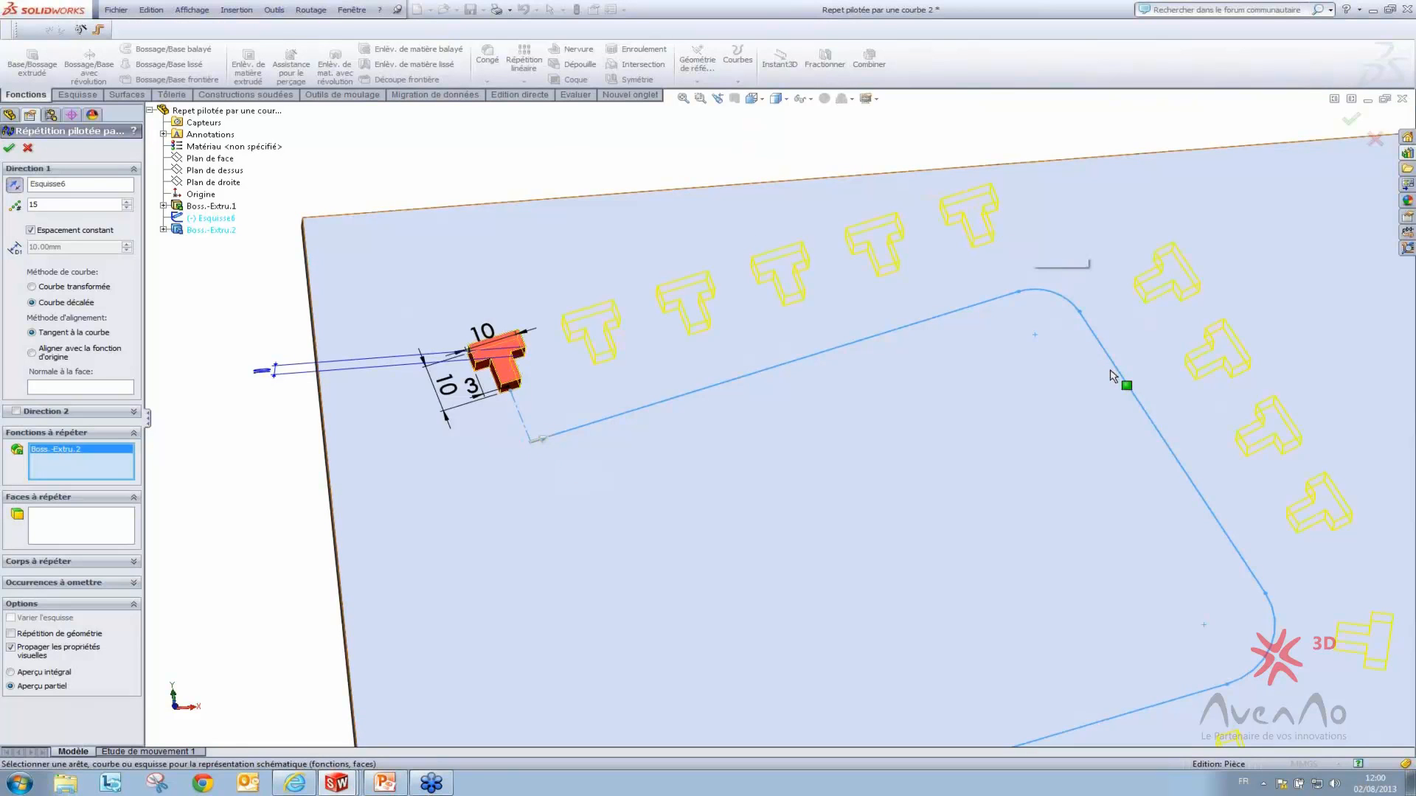
Set the curve method to Courbe transformée and the alignment method to Aligner avec la fonction d'origine
scroll(1125, 476, up, 4)
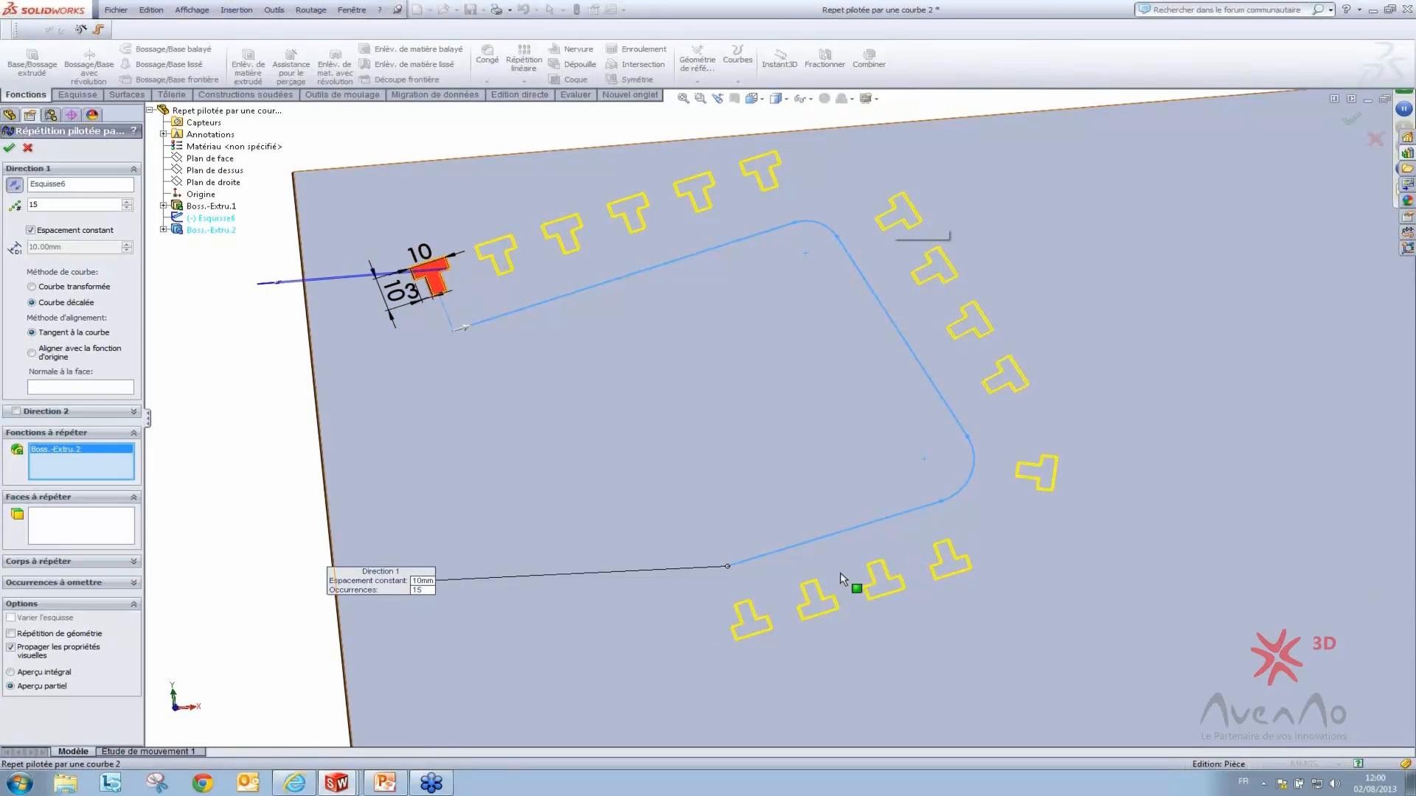
click(52, 286)
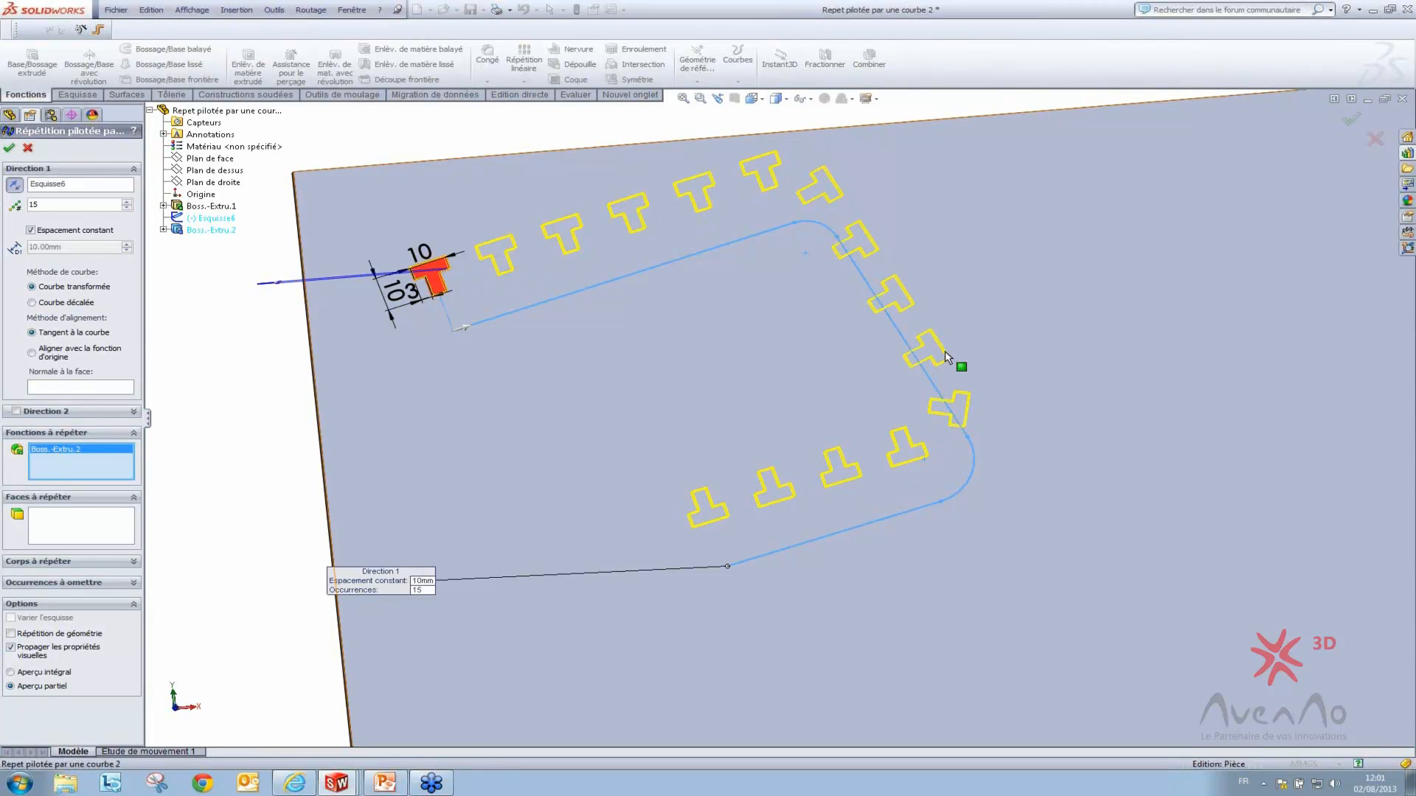
click(48, 355)
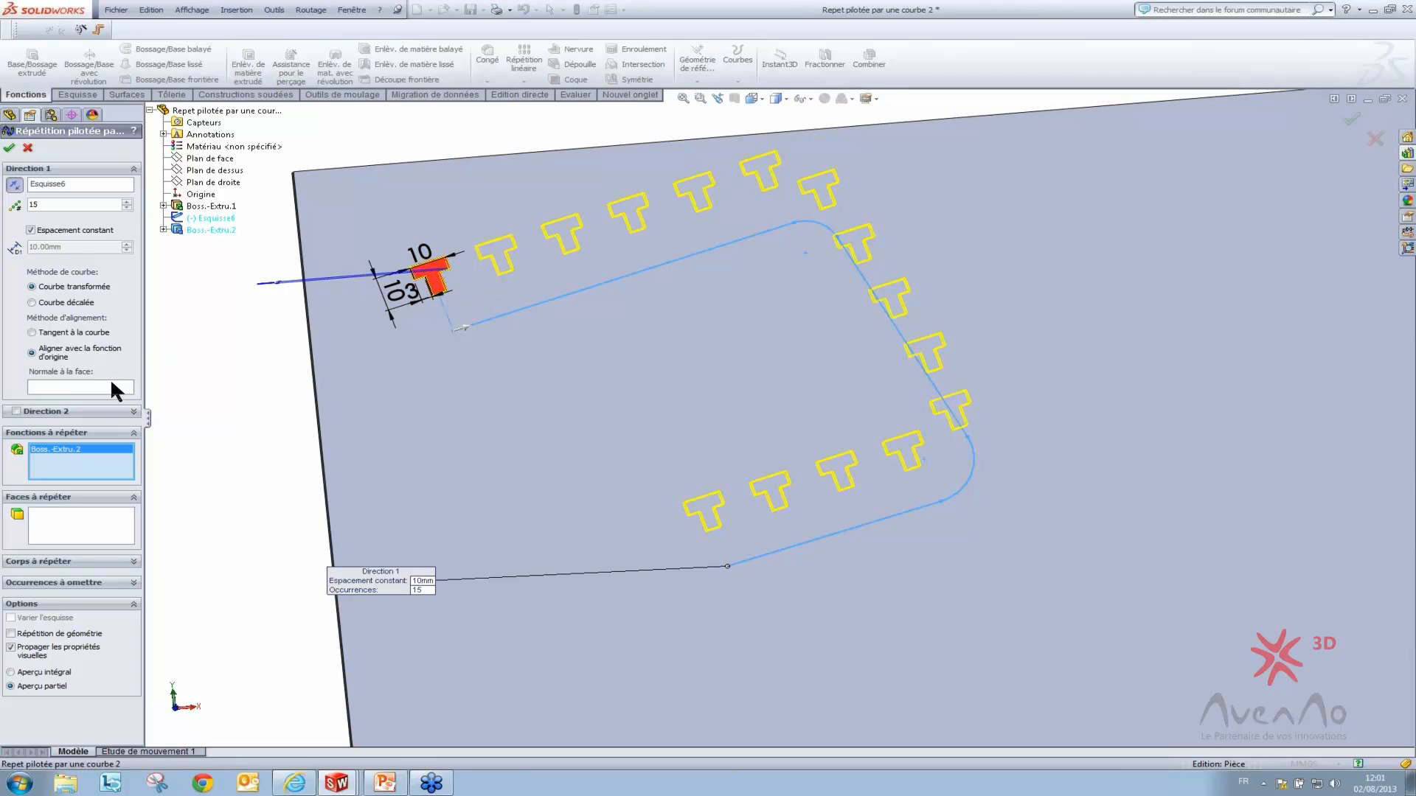
Enable Direction 2 of the pattern along the plate's upper edge and reverse it to run away from the corner near the boss
click(15, 412)
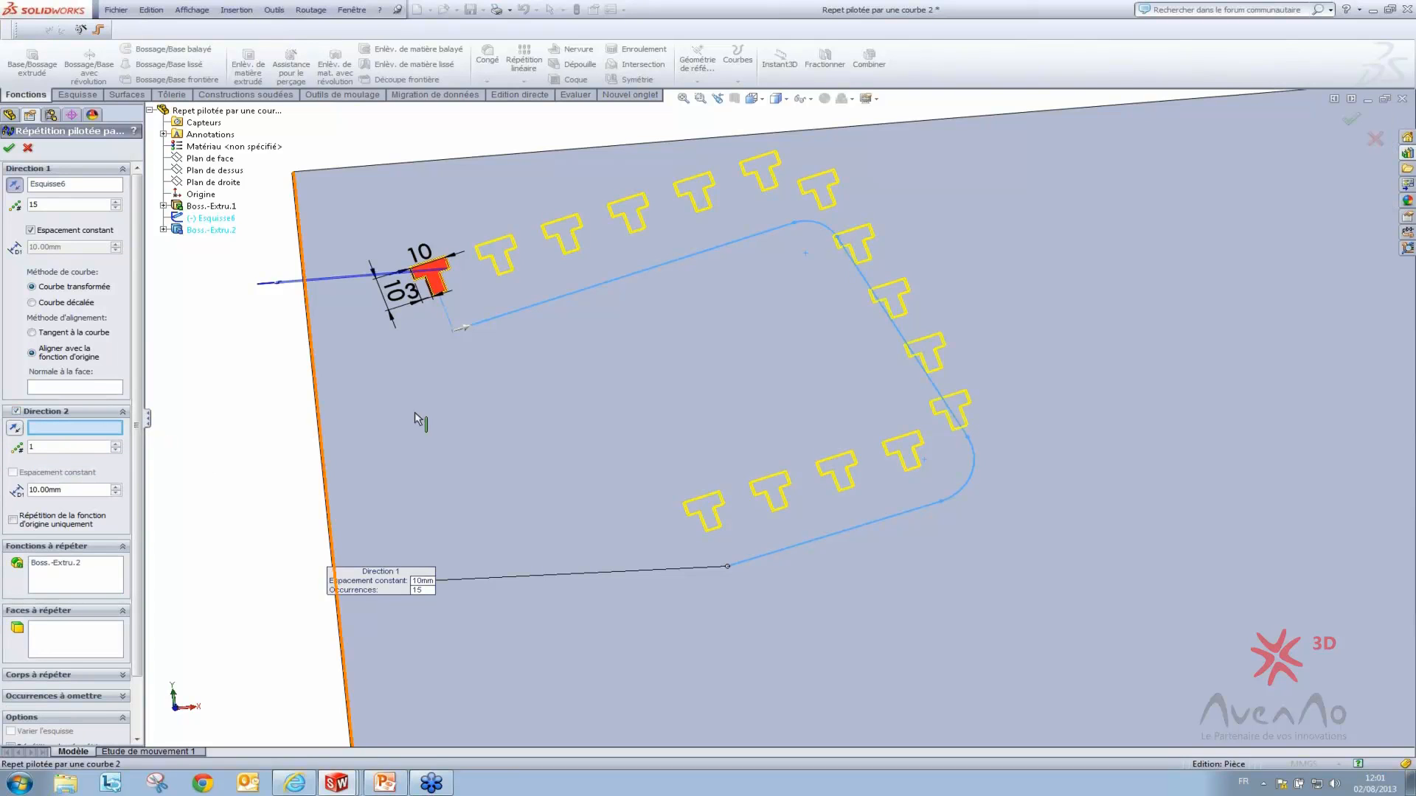
scroll(848, 343, up, 2)
scroll(869, 229, down, 1)
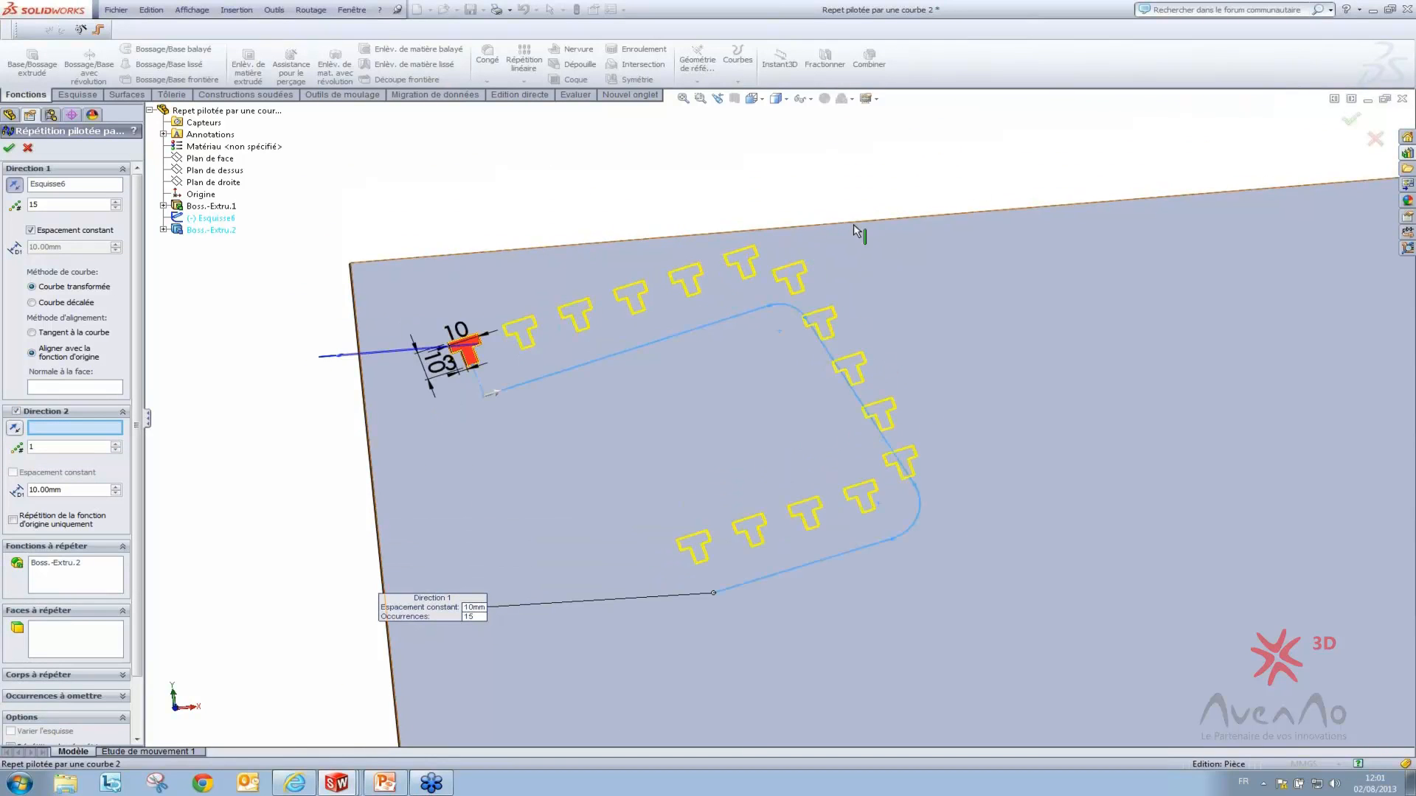
click(851, 222)
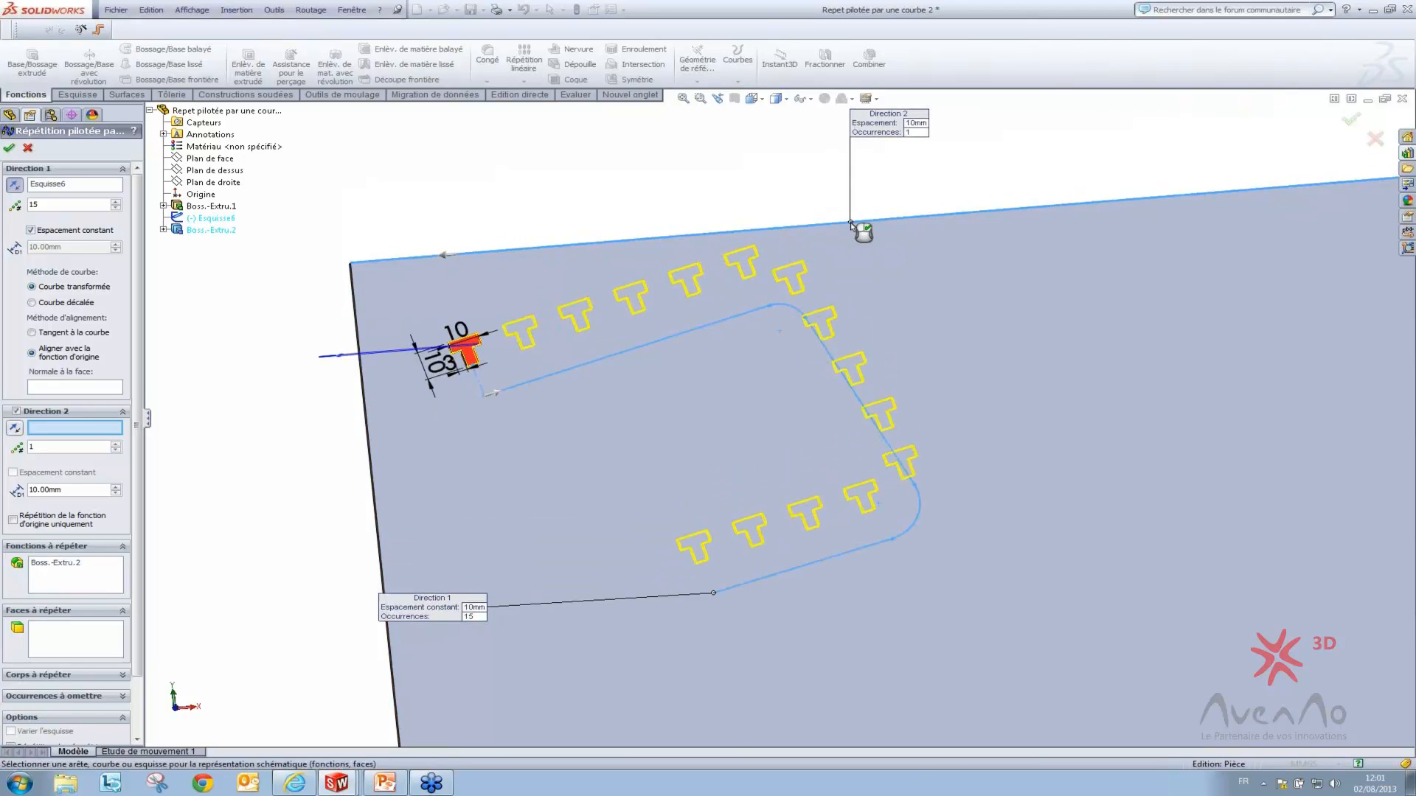
scroll(905, 325, up, 2)
scroll(574, 317, down, 1)
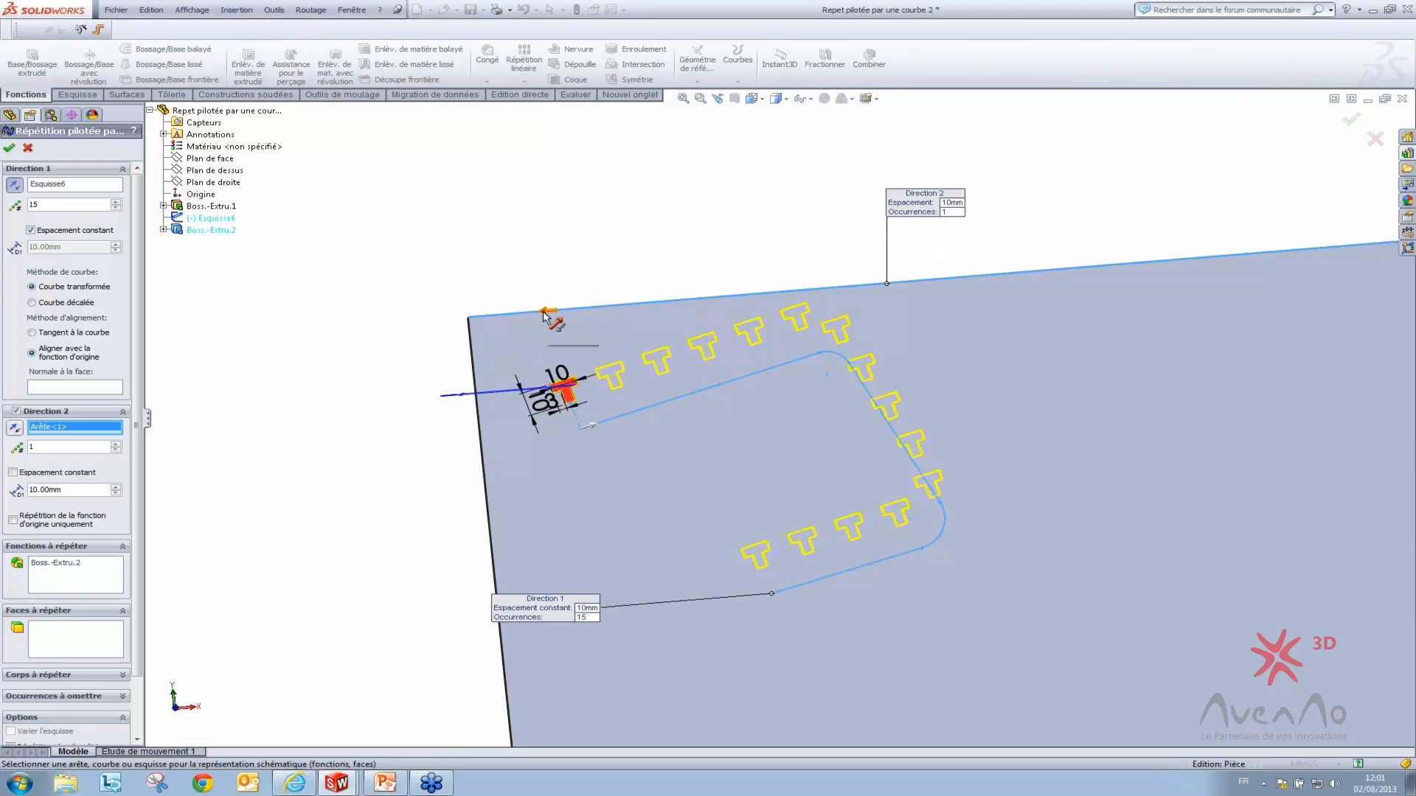
click(546, 313)
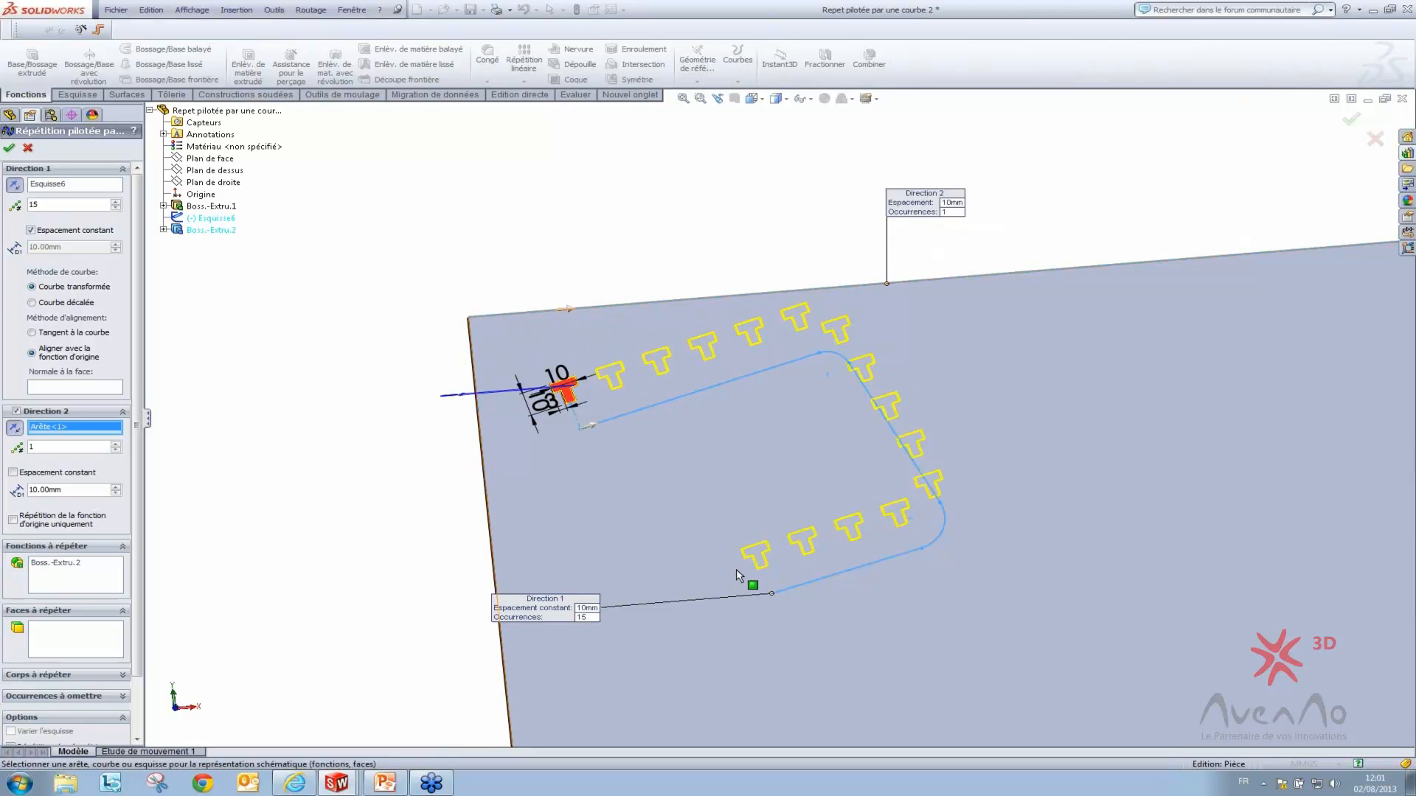
scroll(1175, 467, up, 3)
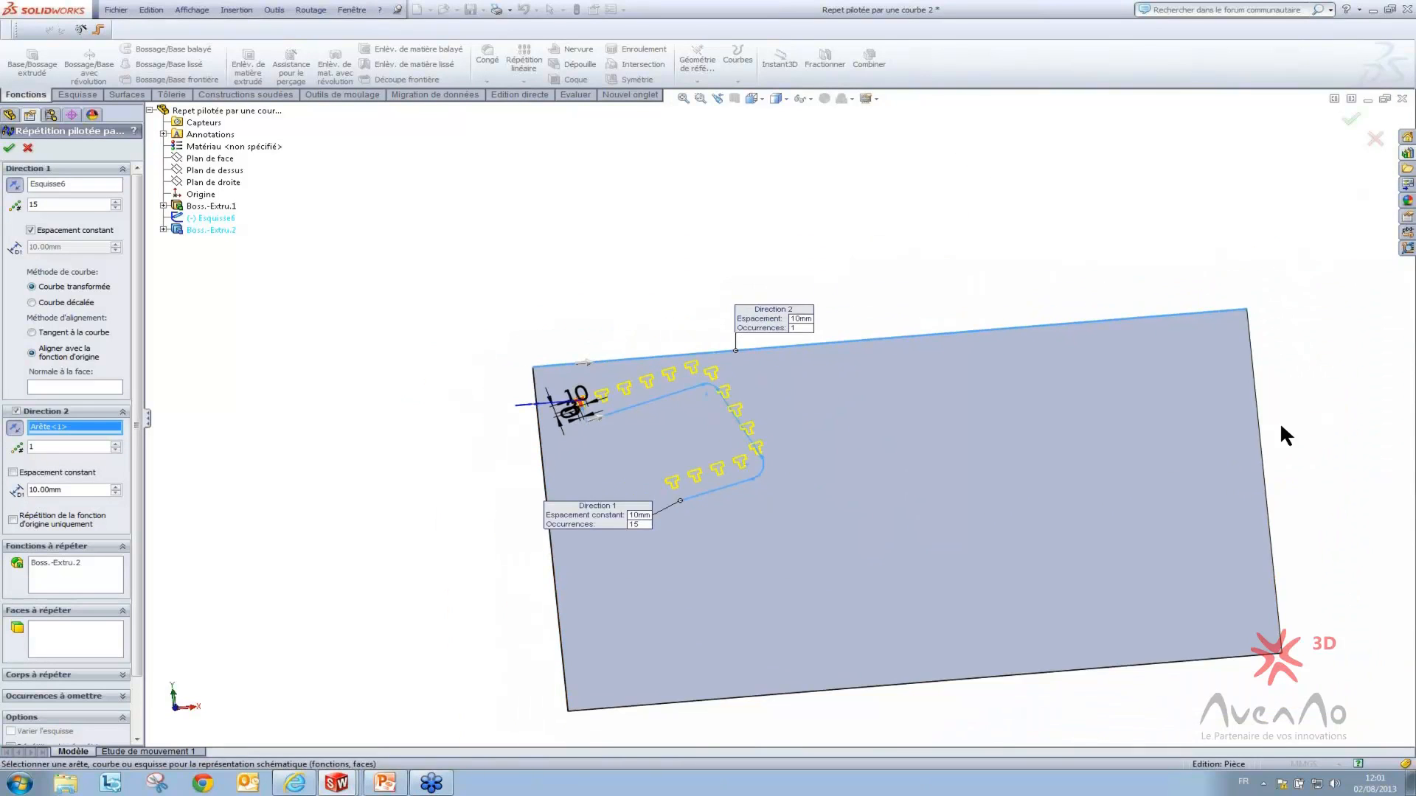
scroll(1280, 422, down, 1)
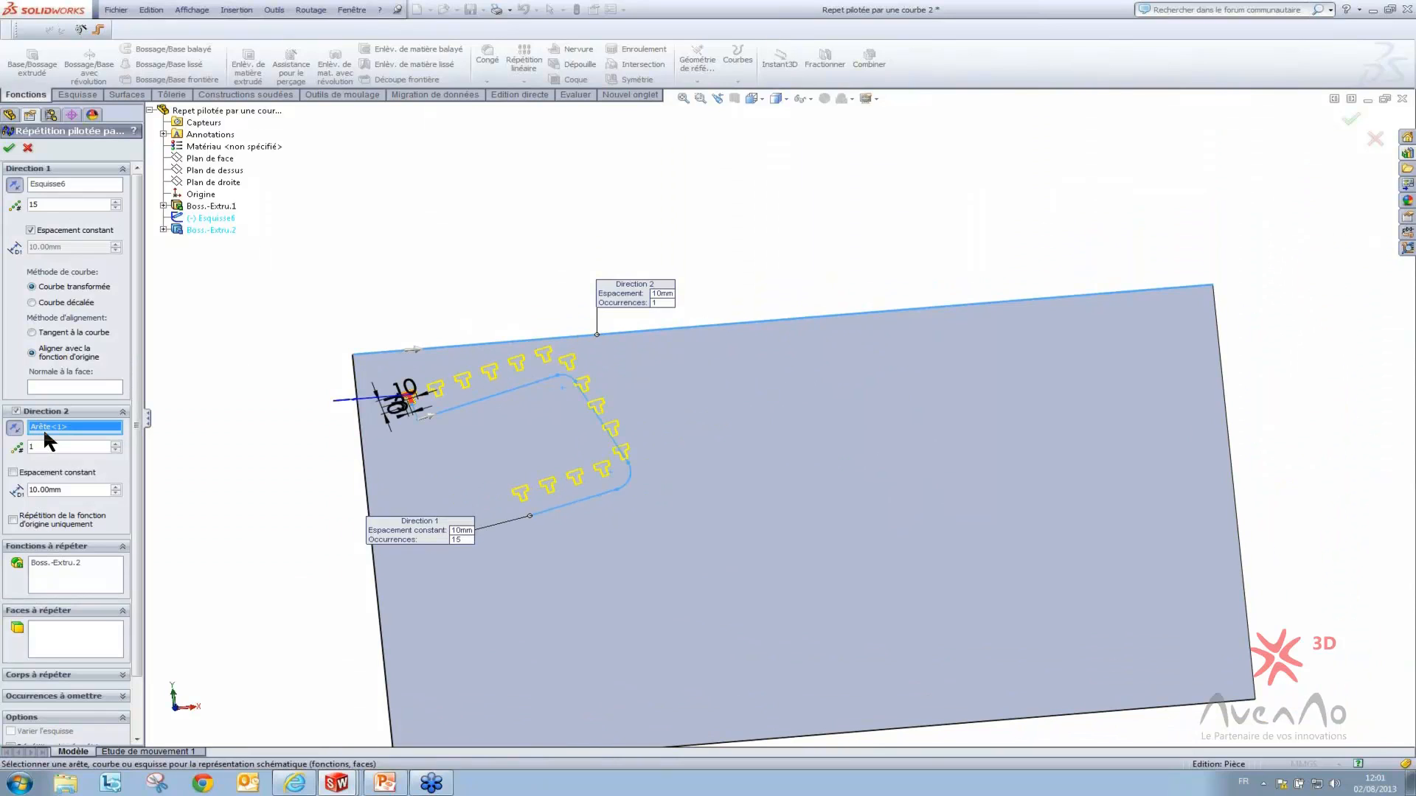
Set the number of occurrences in Direction 2 of the curve-driven pattern to 4
click(115, 443)
click(115, 443)
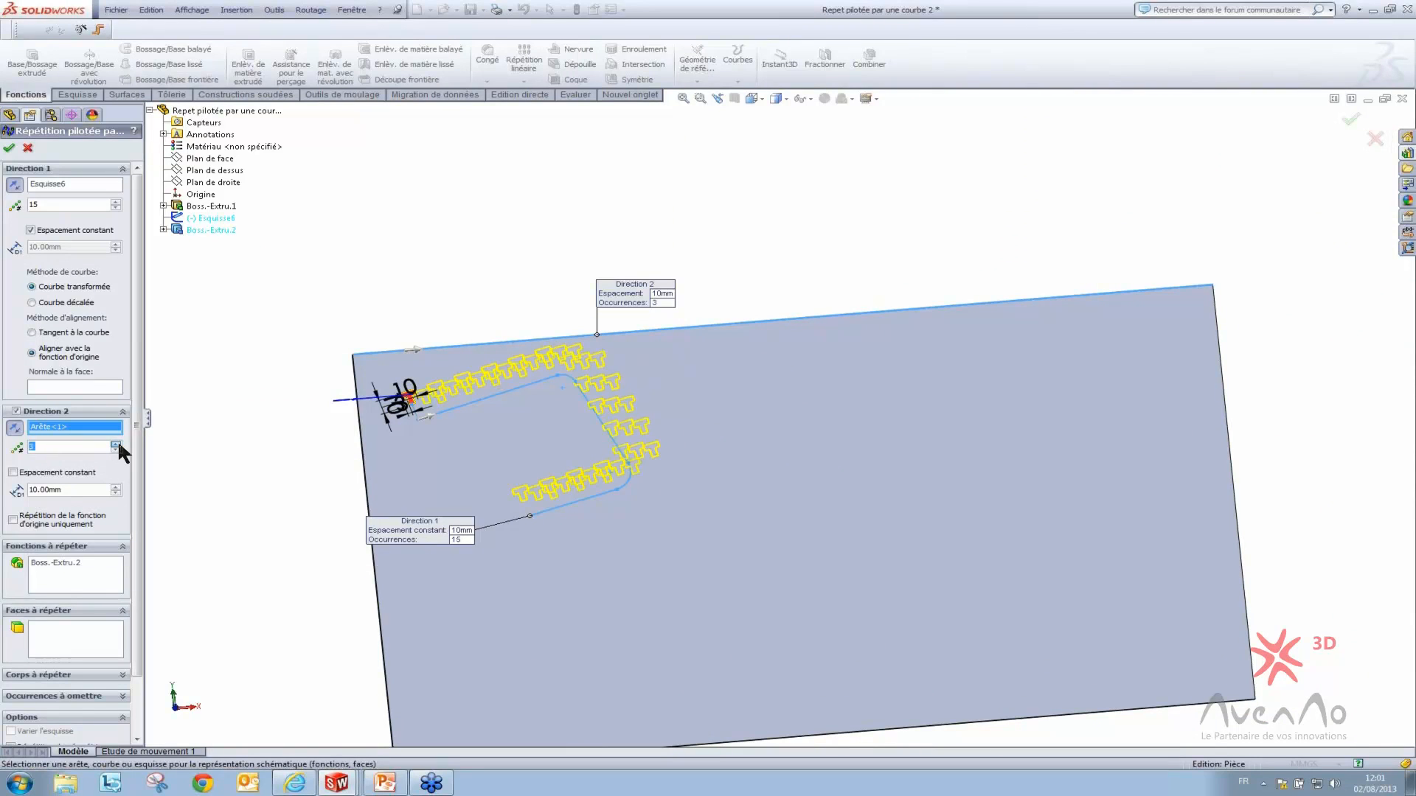
click(115, 443)
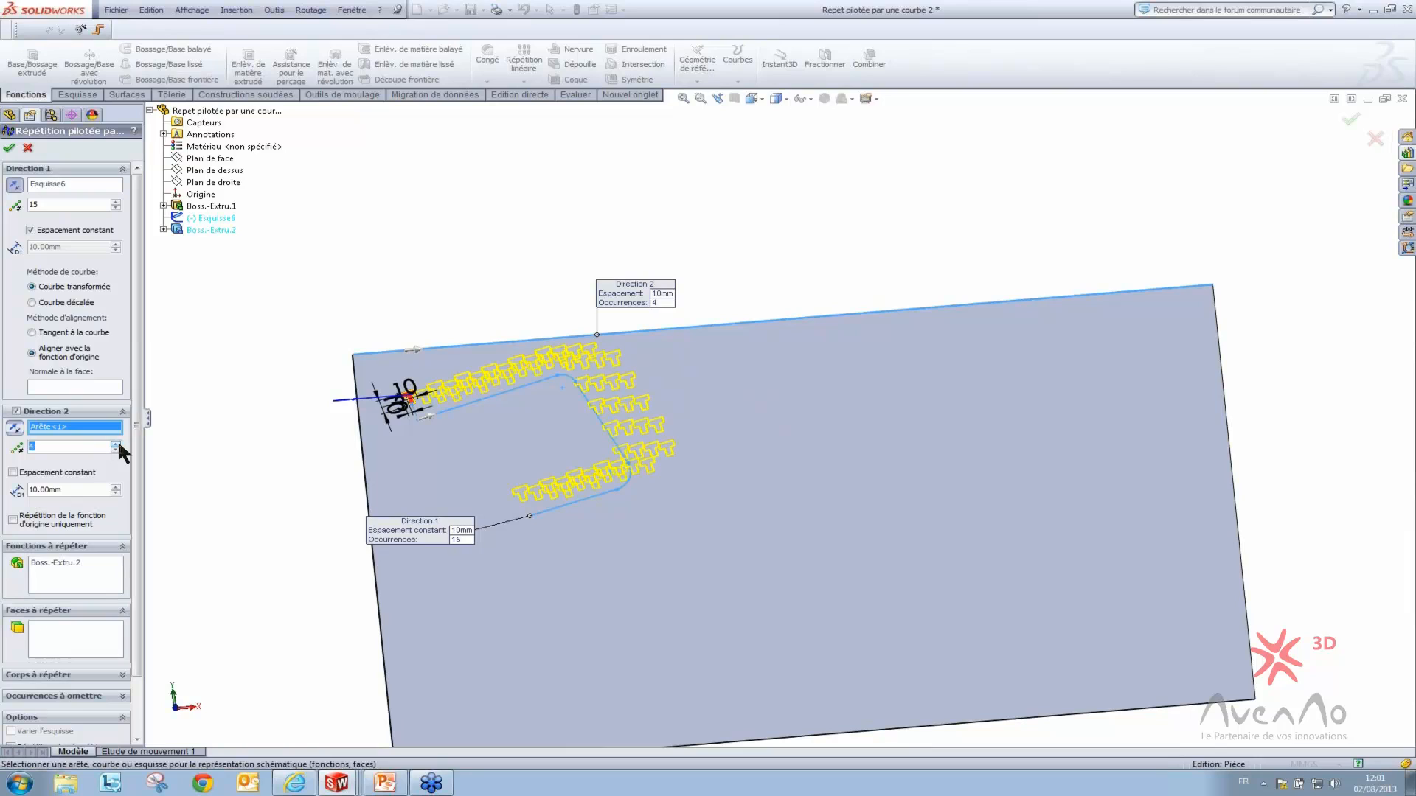
Try Direction 2 spacings of 100 mm, 130 mm and 150 mm for the copied rows of T-shaped bosses
double_click(70, 491)
text(5)
key(BackSpace)
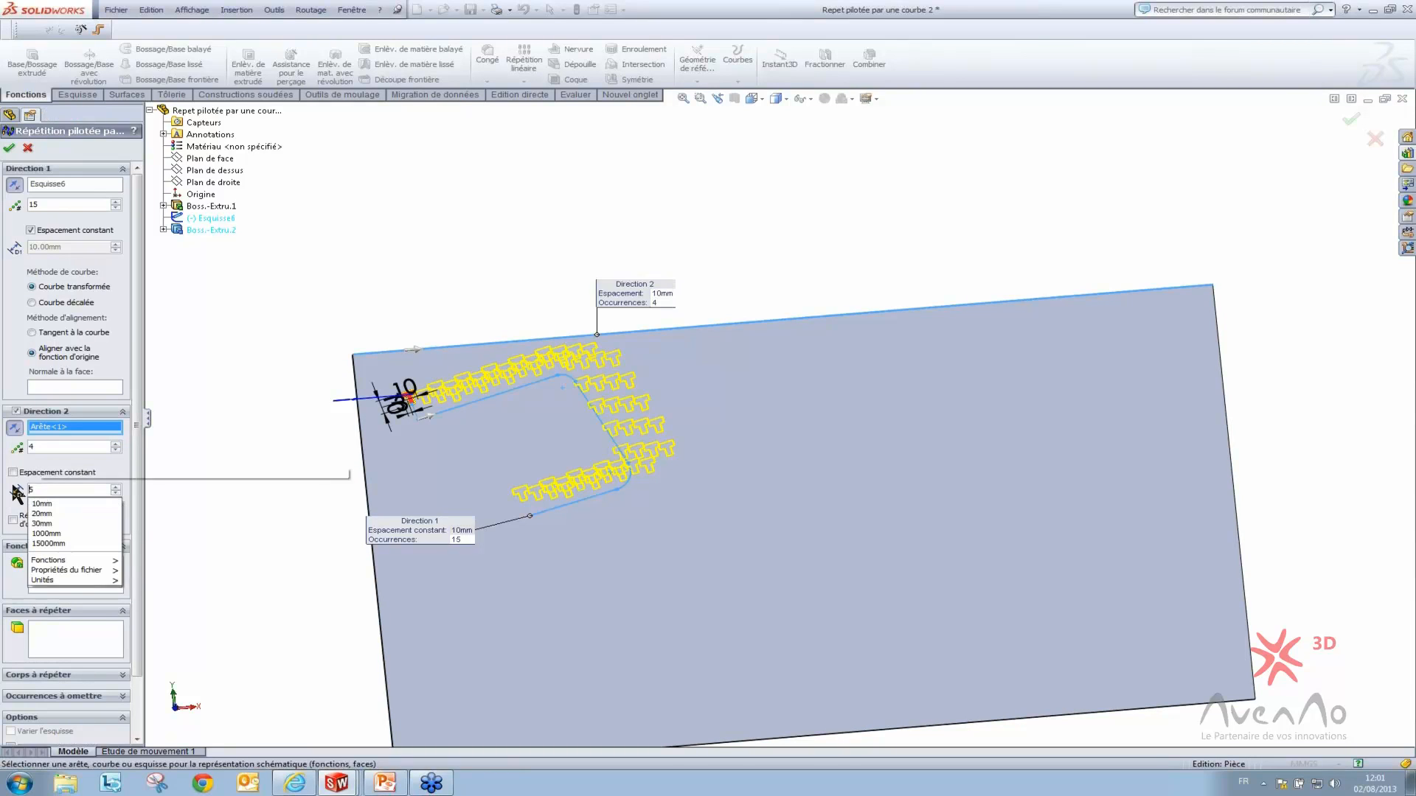
text(100)
key(Return)
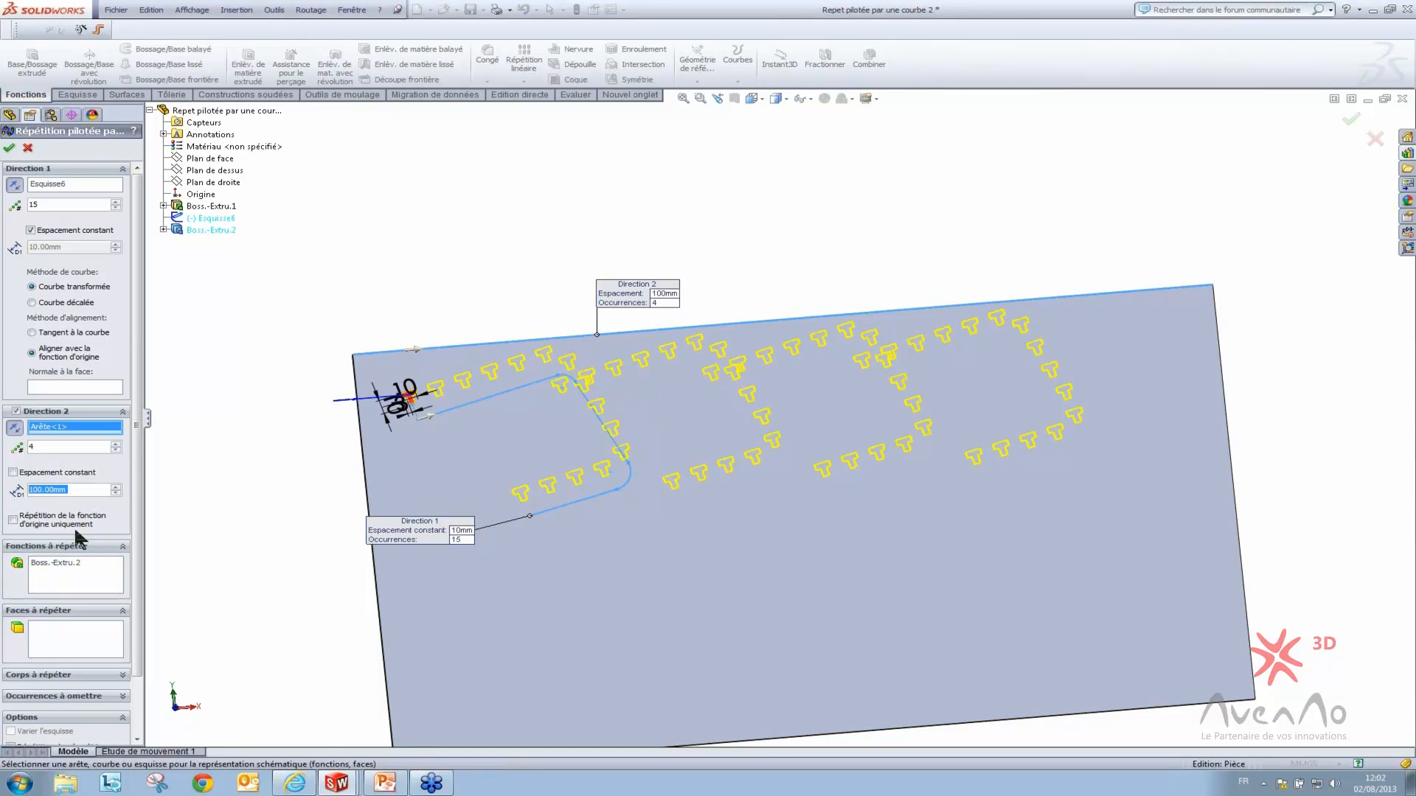
text(130)
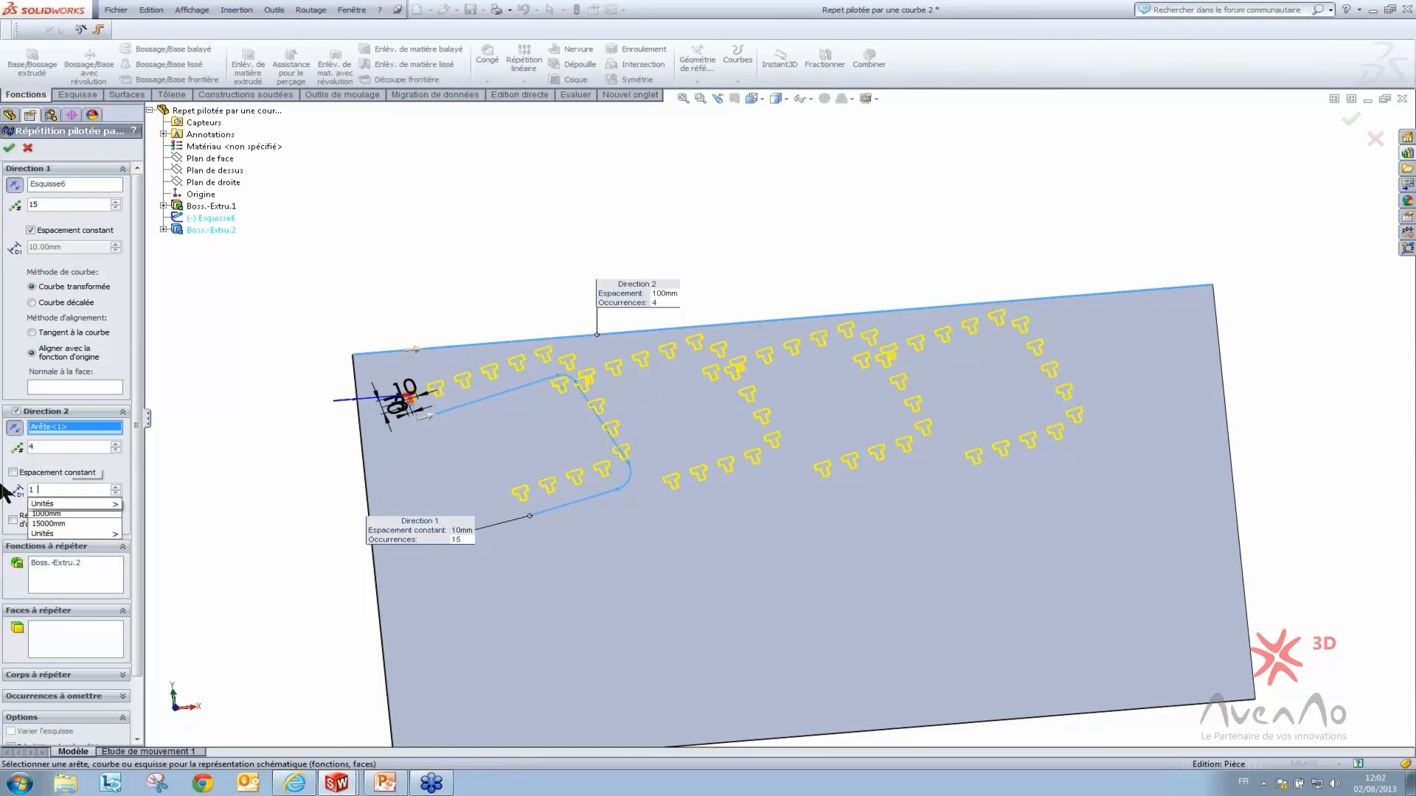
key(Return)
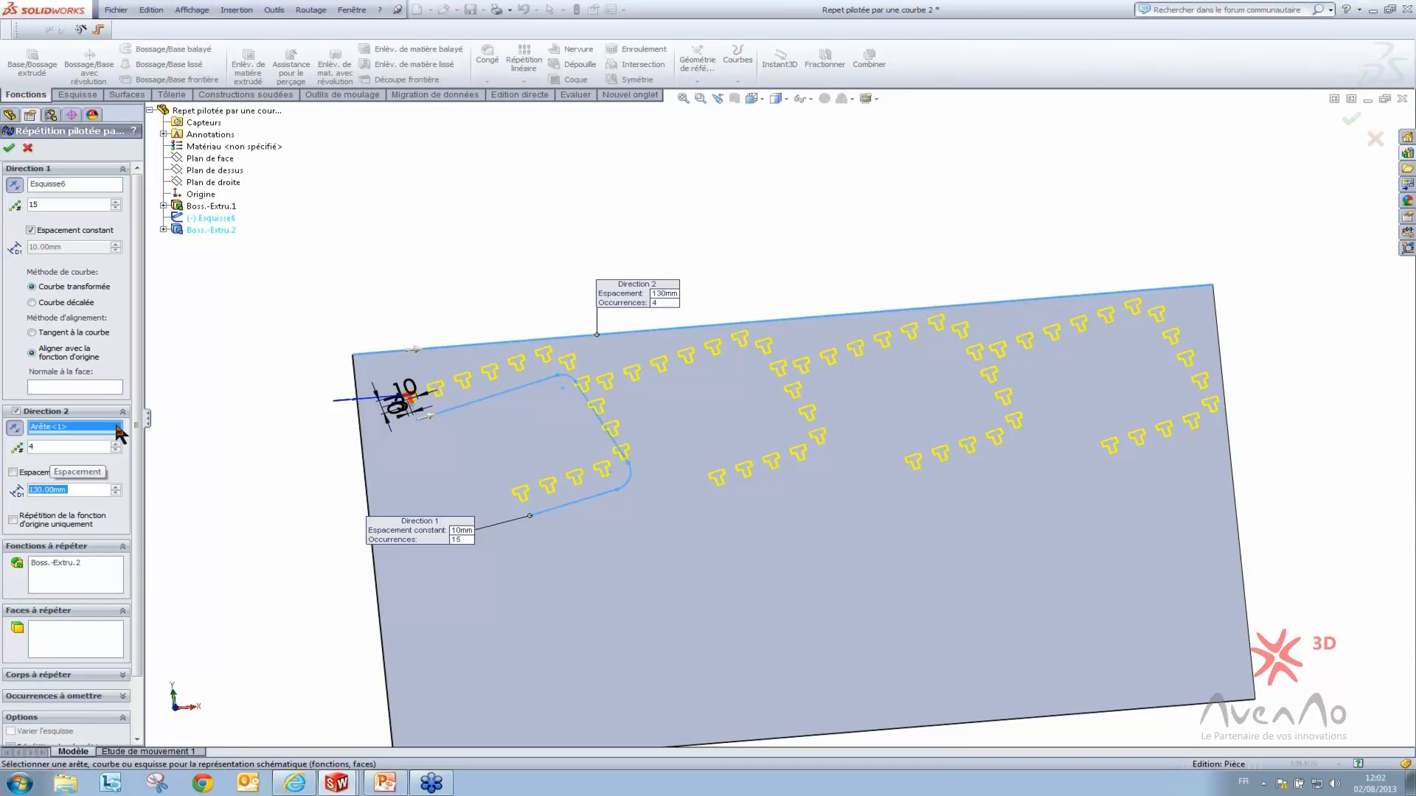
text(150)
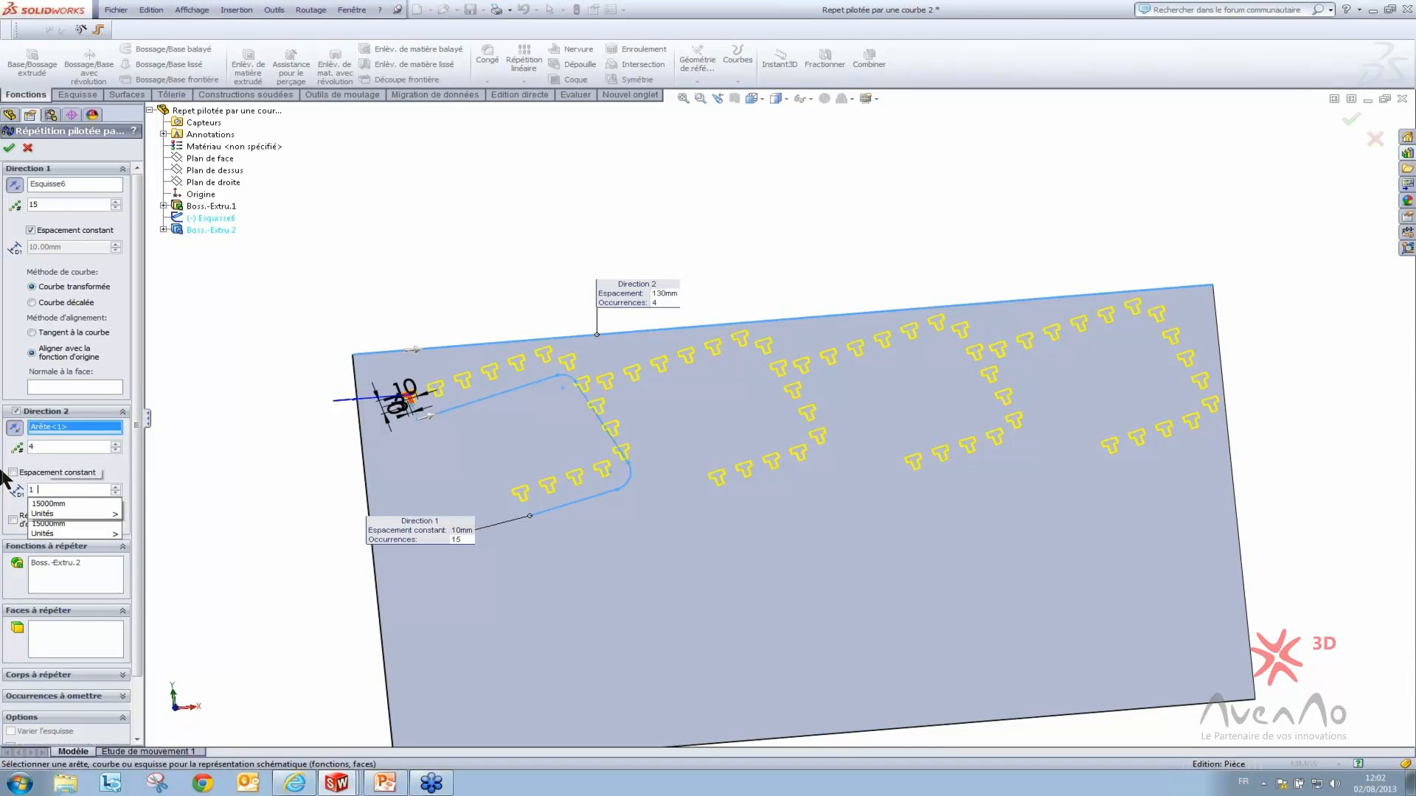
key(Return)
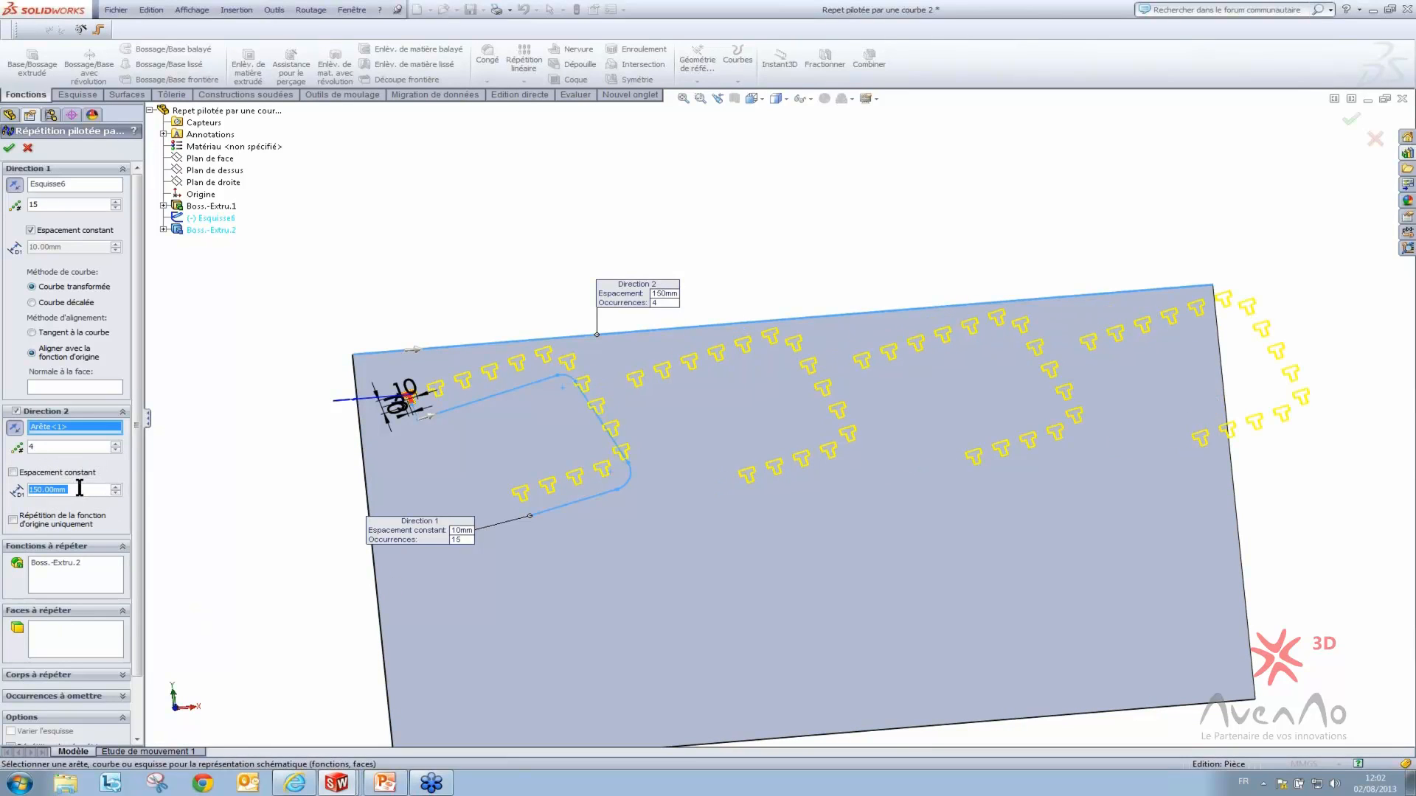
Set the Direction 2 spacing of the curve-driven pattern to 200 mm
text(200)
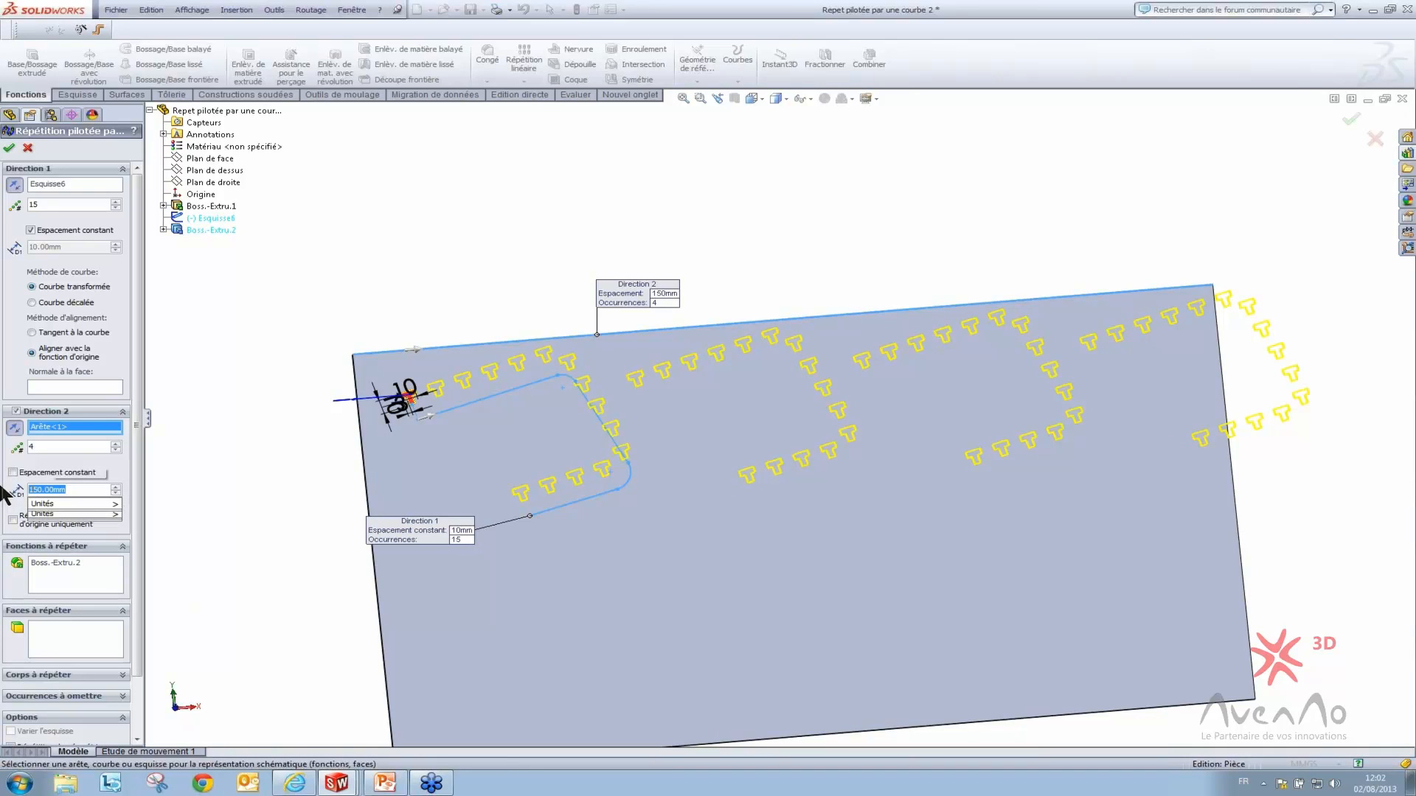
key(Return)
scroll(1240, 405, up, 3)
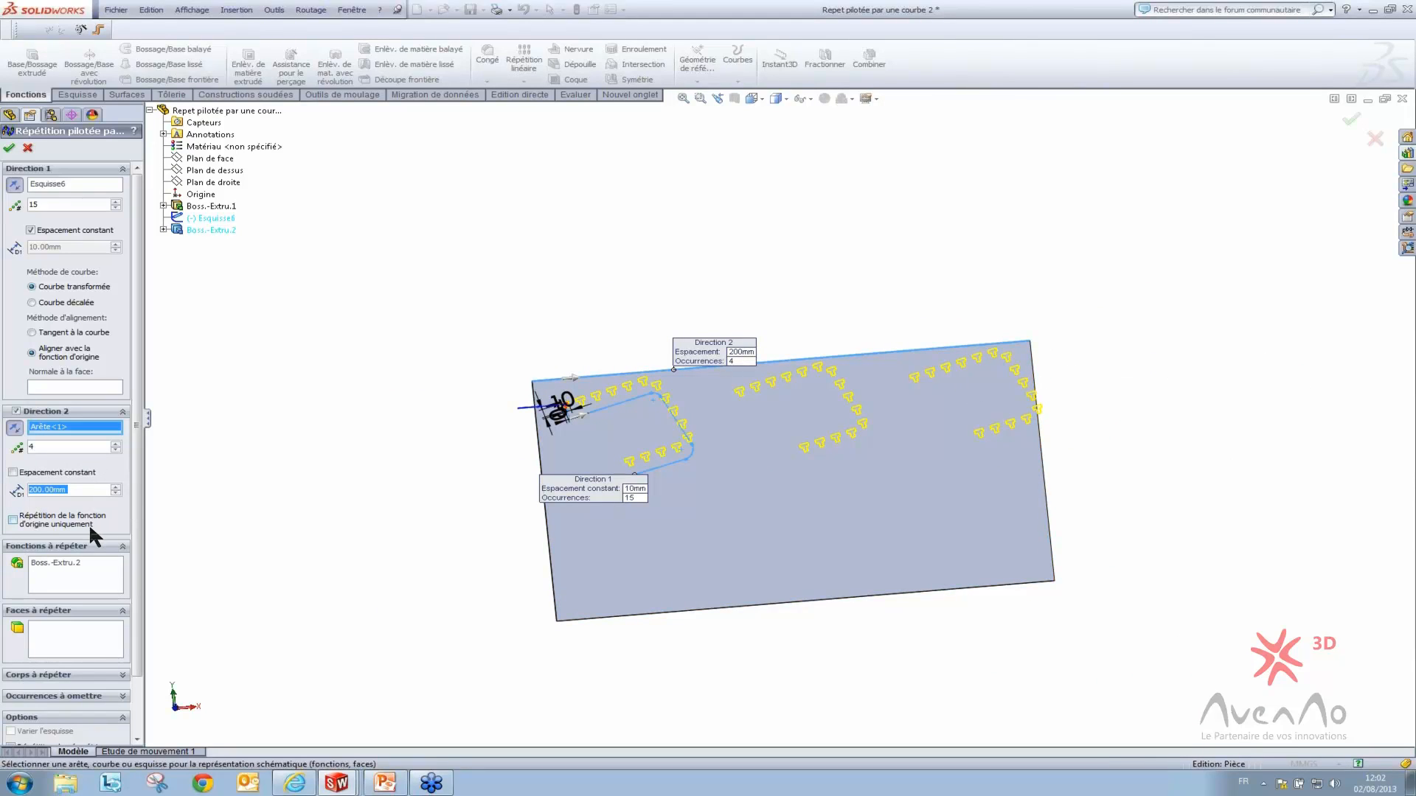
Try repeating only the original feature in Direction 2, and switch that option back off
click(36, 520)
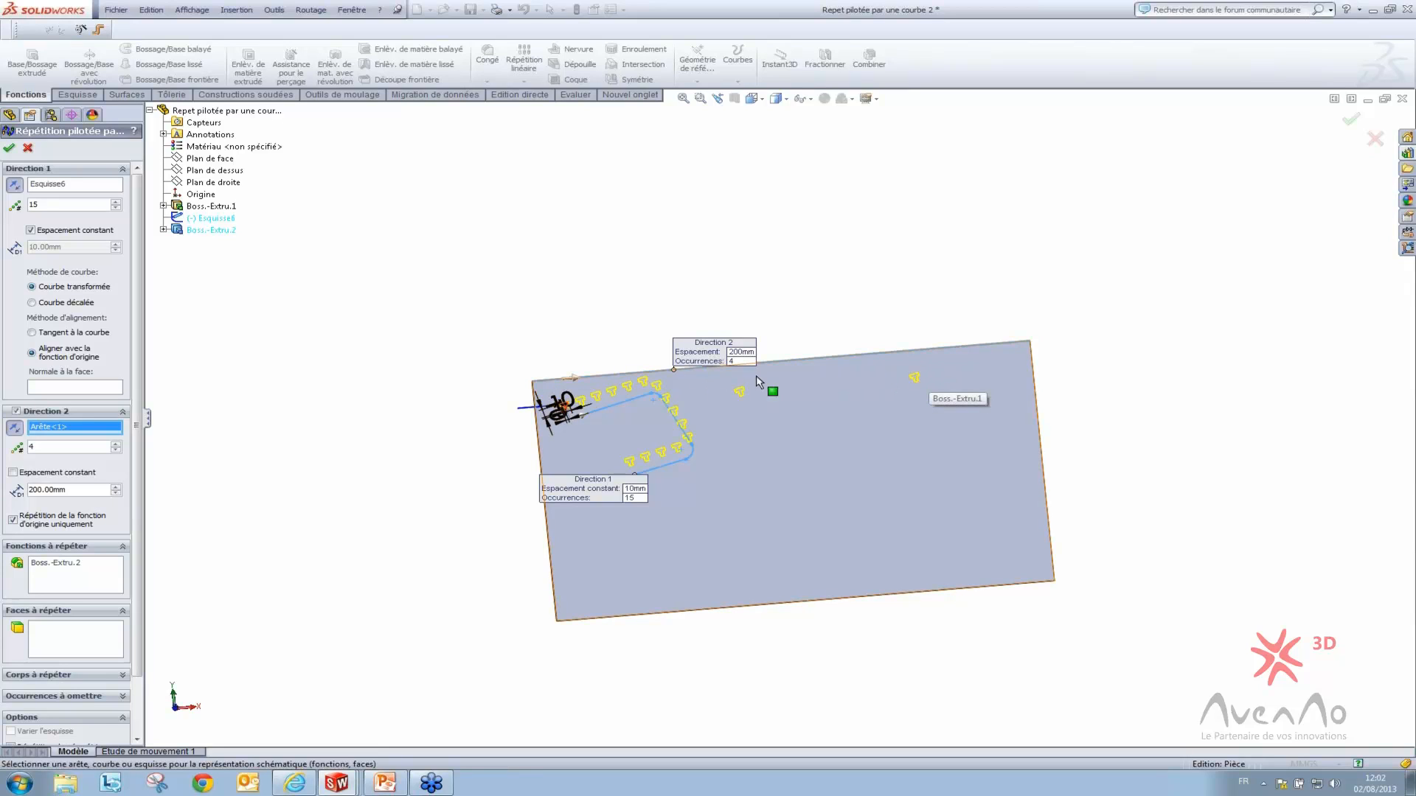
click(63, 522)
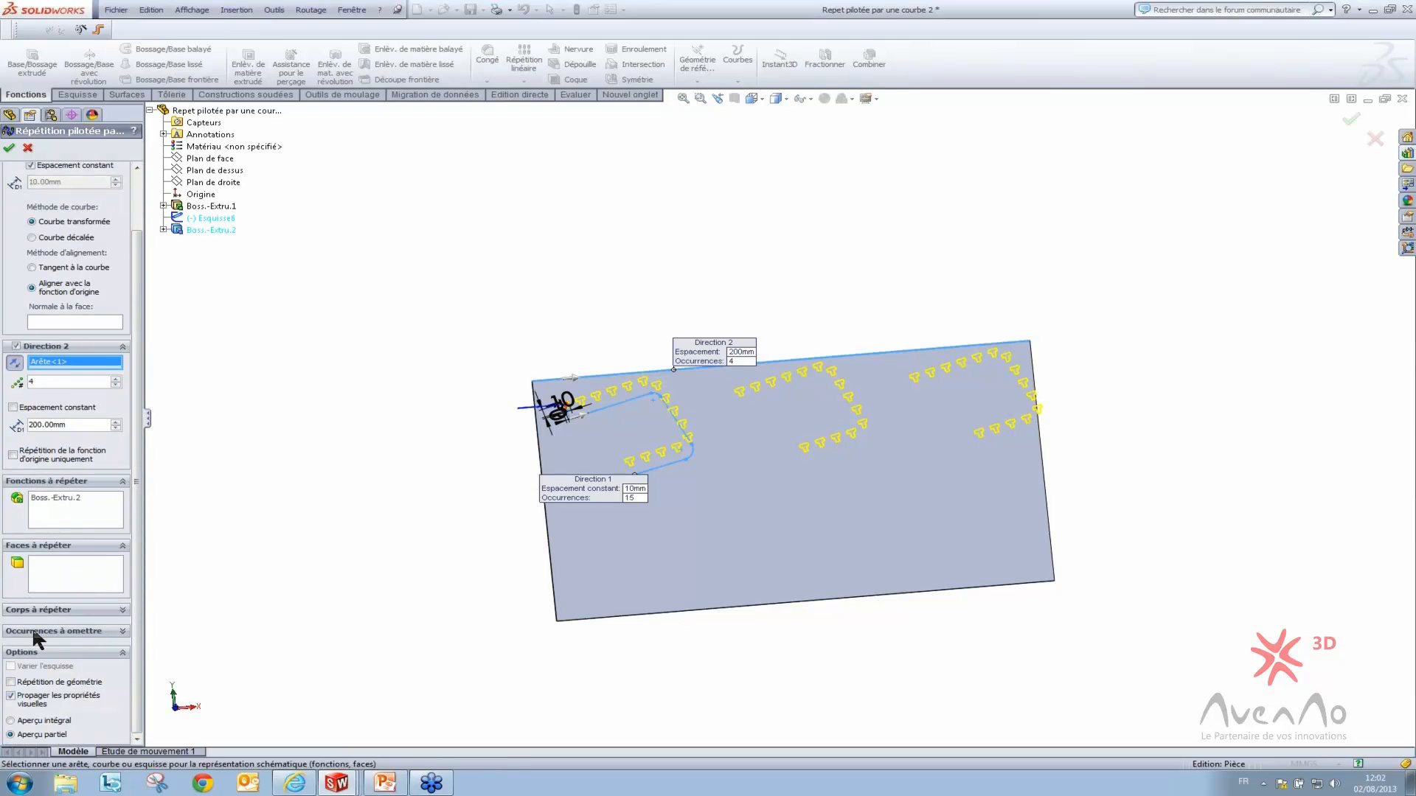
Omit occurrences (9, 2) and (8, 2) on the slanted part of the second row and confirm the curve-driven pattern
click(55, 627)
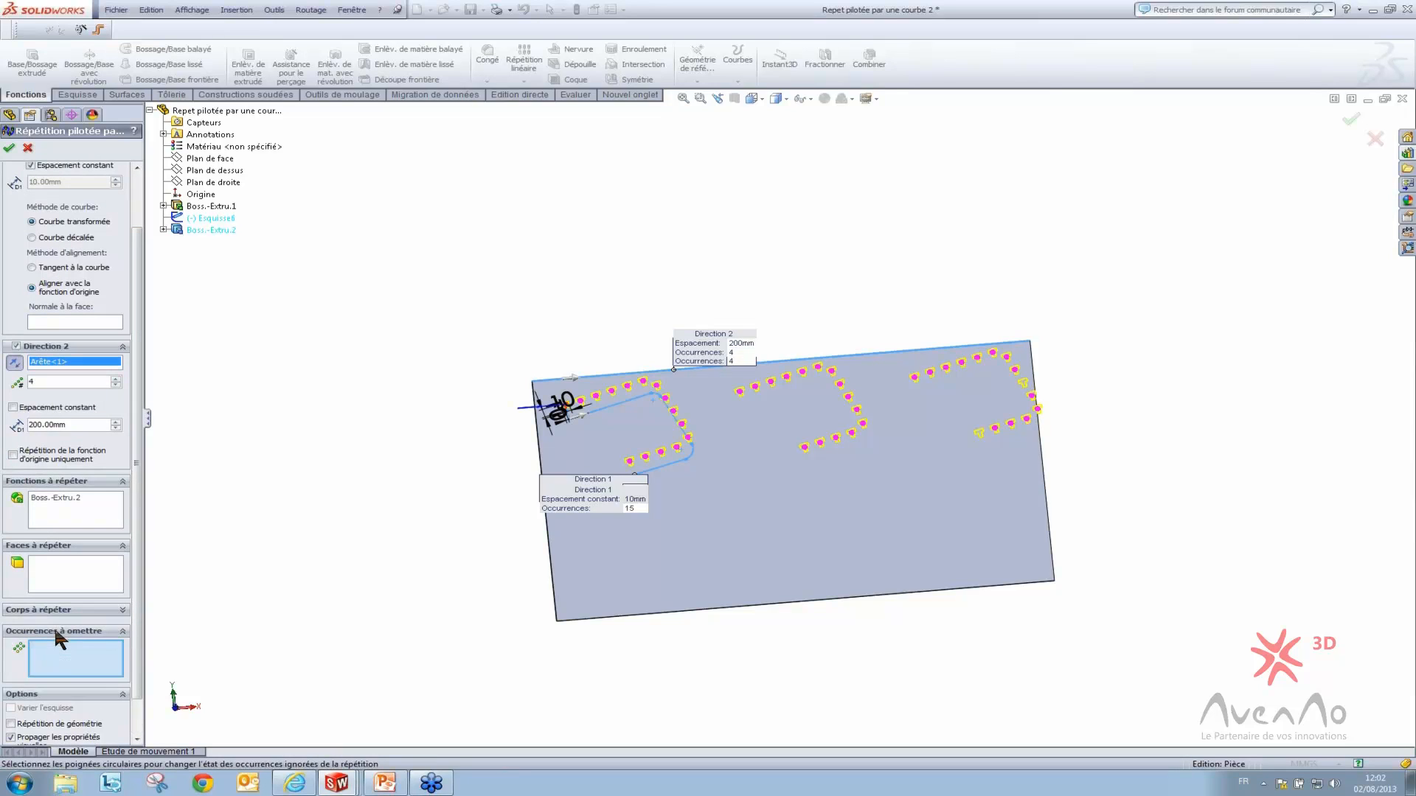
scroll(811, 392, down, 5)
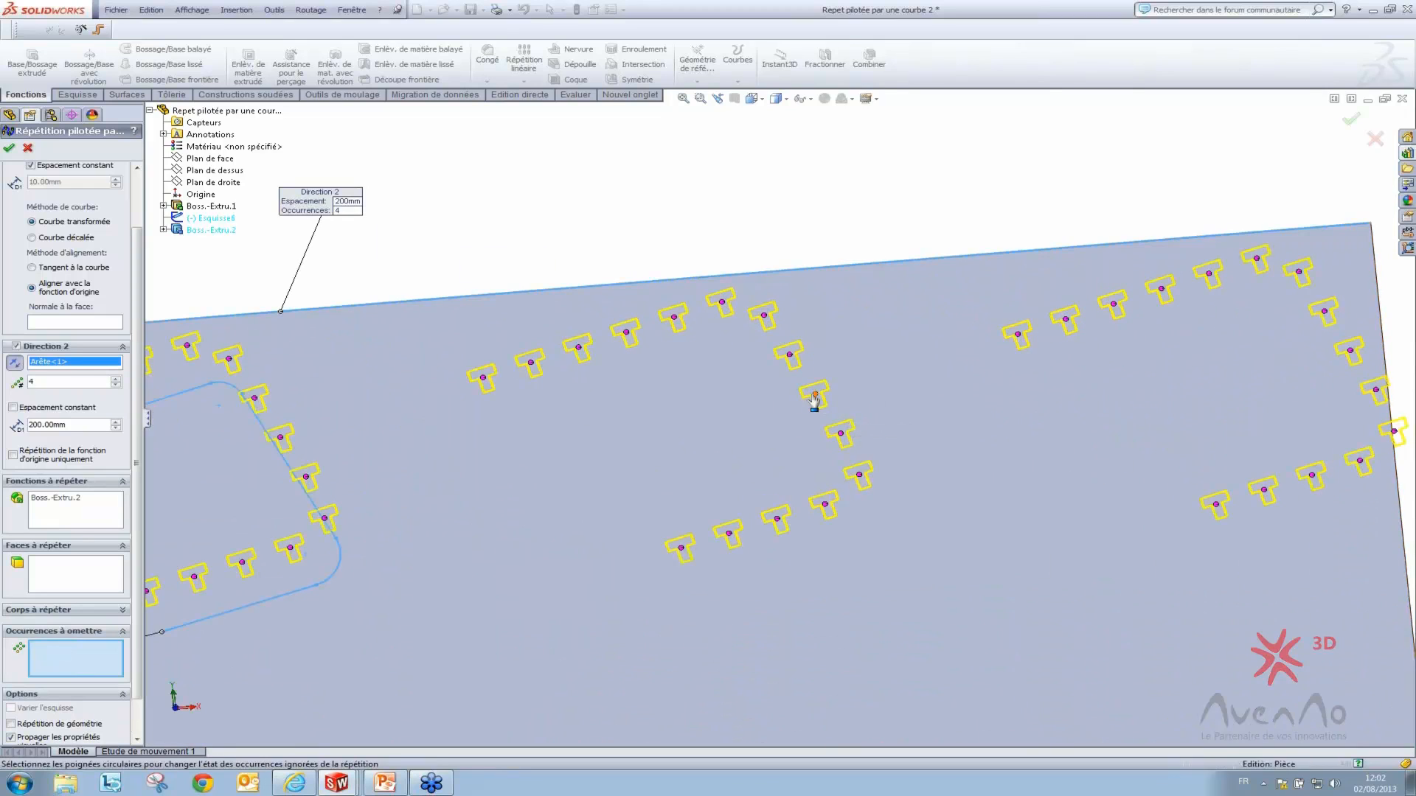
click(814, 394)
click(791, 357)
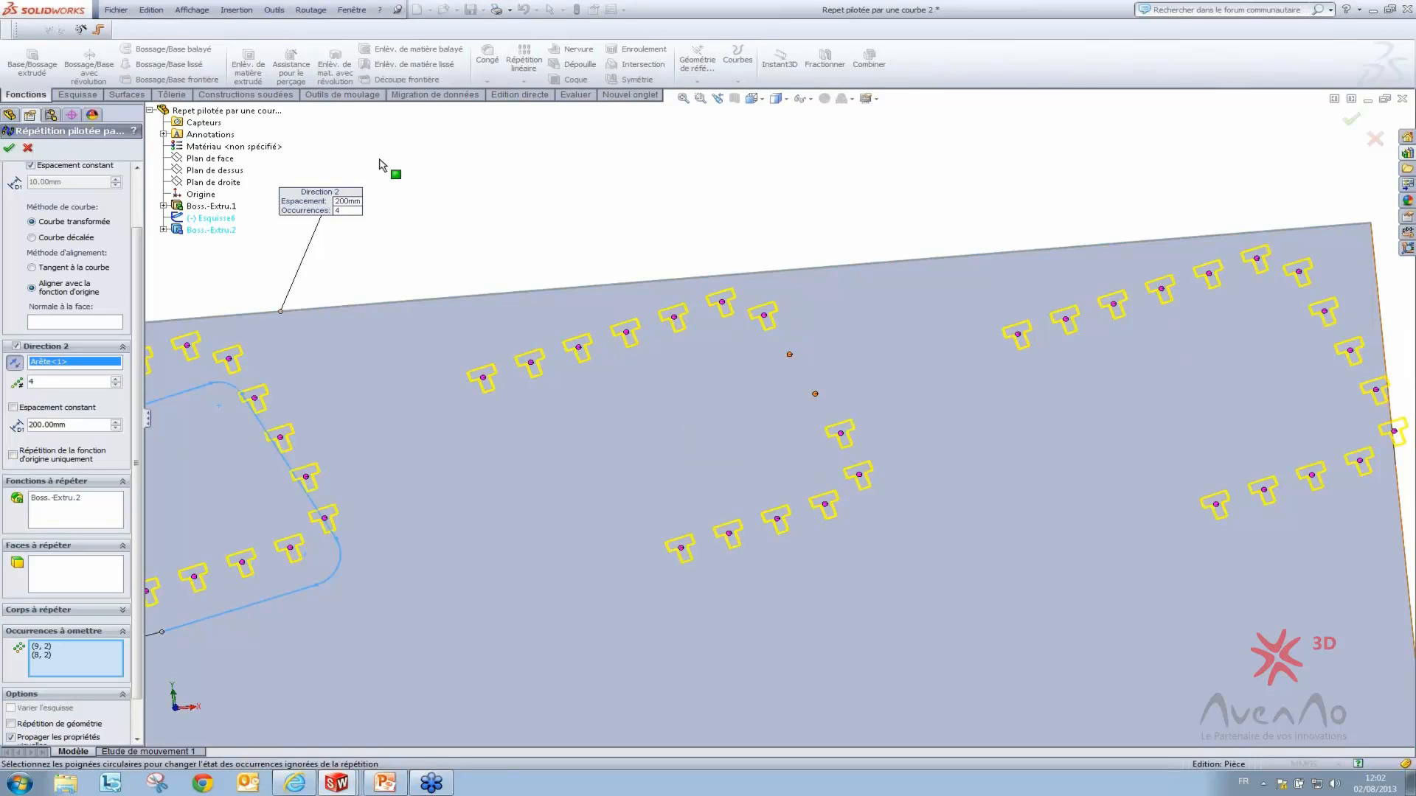
click(9, 152)
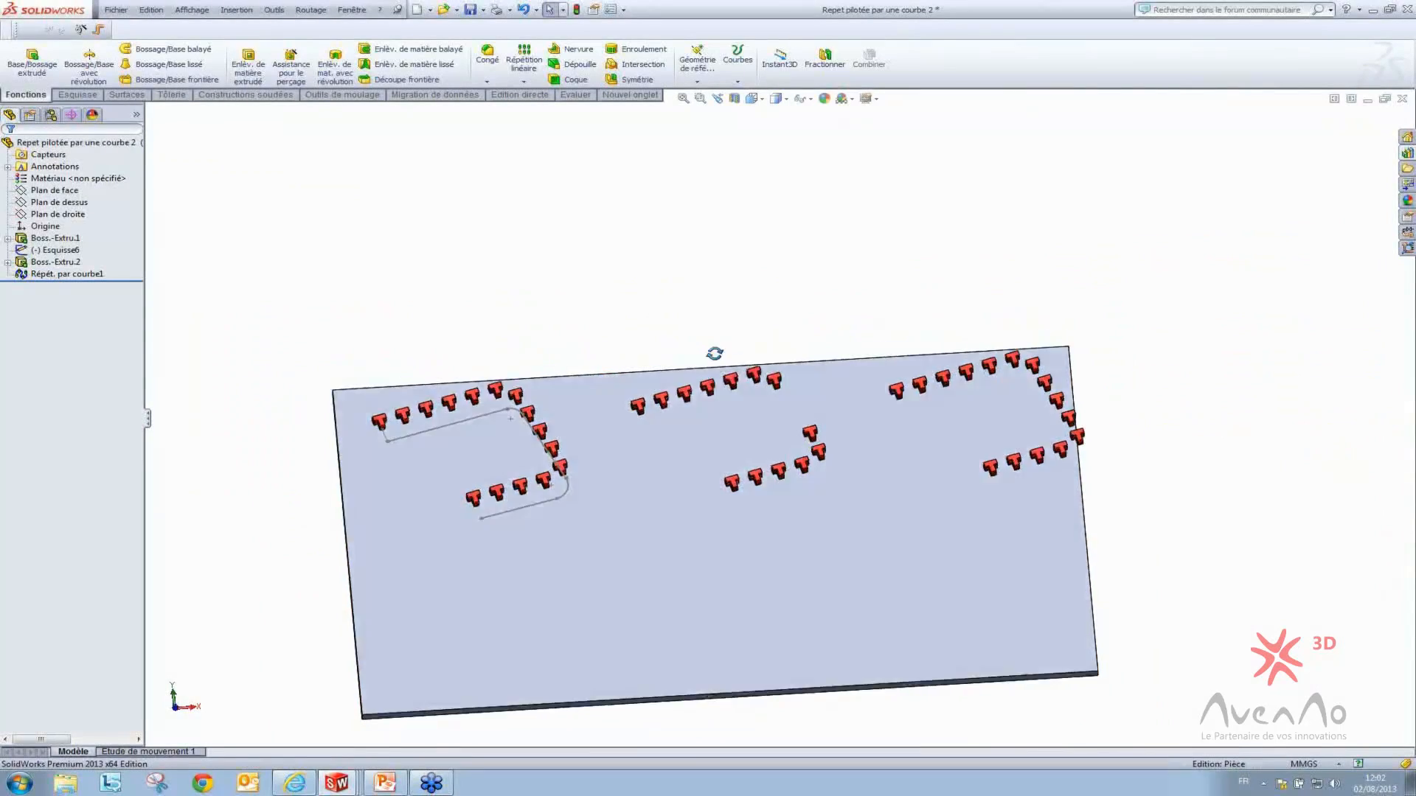
middle_drag(714, 354, 782, 494)
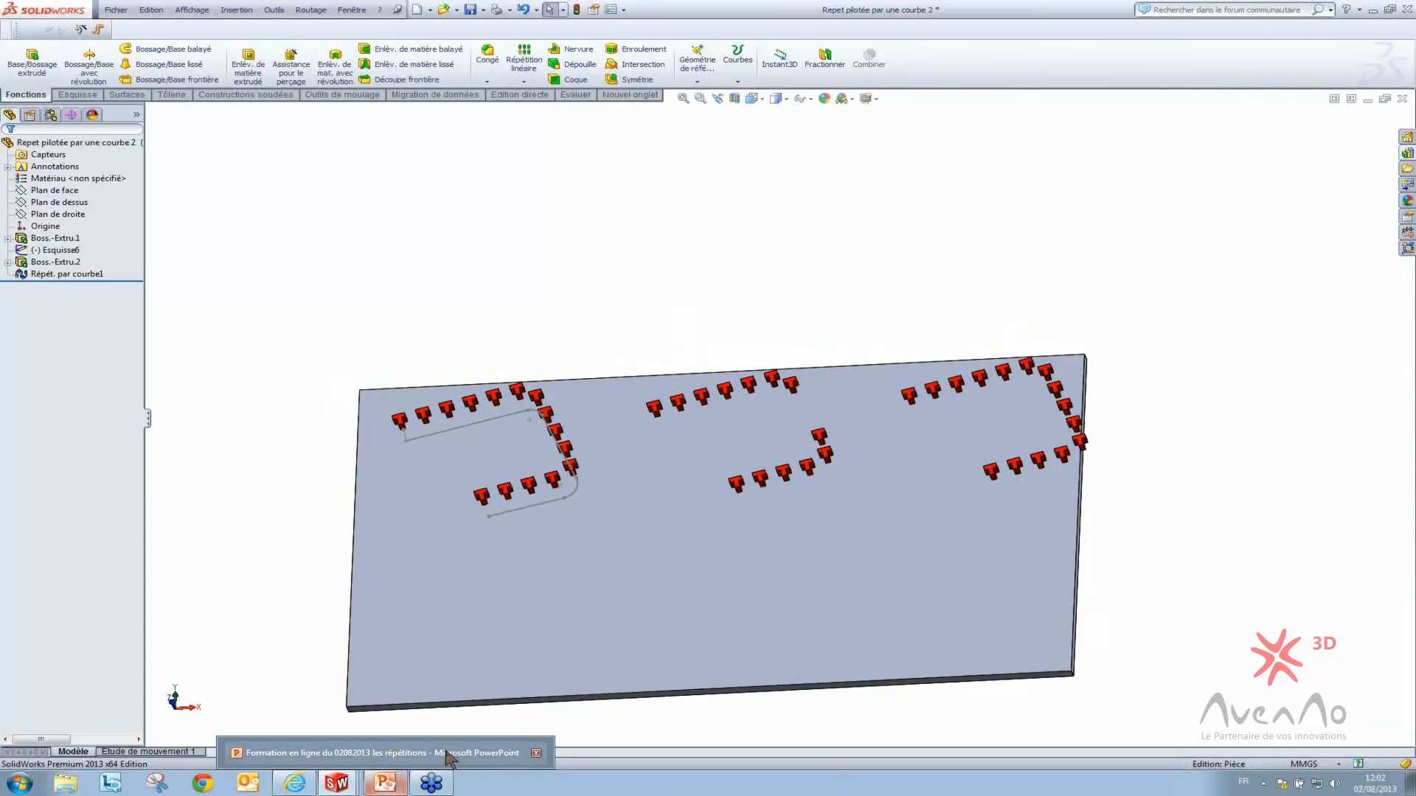
Check the PowerPoint slide listing the pattern examples, and switch to the SolidWorks part Repet pilotée par un tableau
click(383, 785)
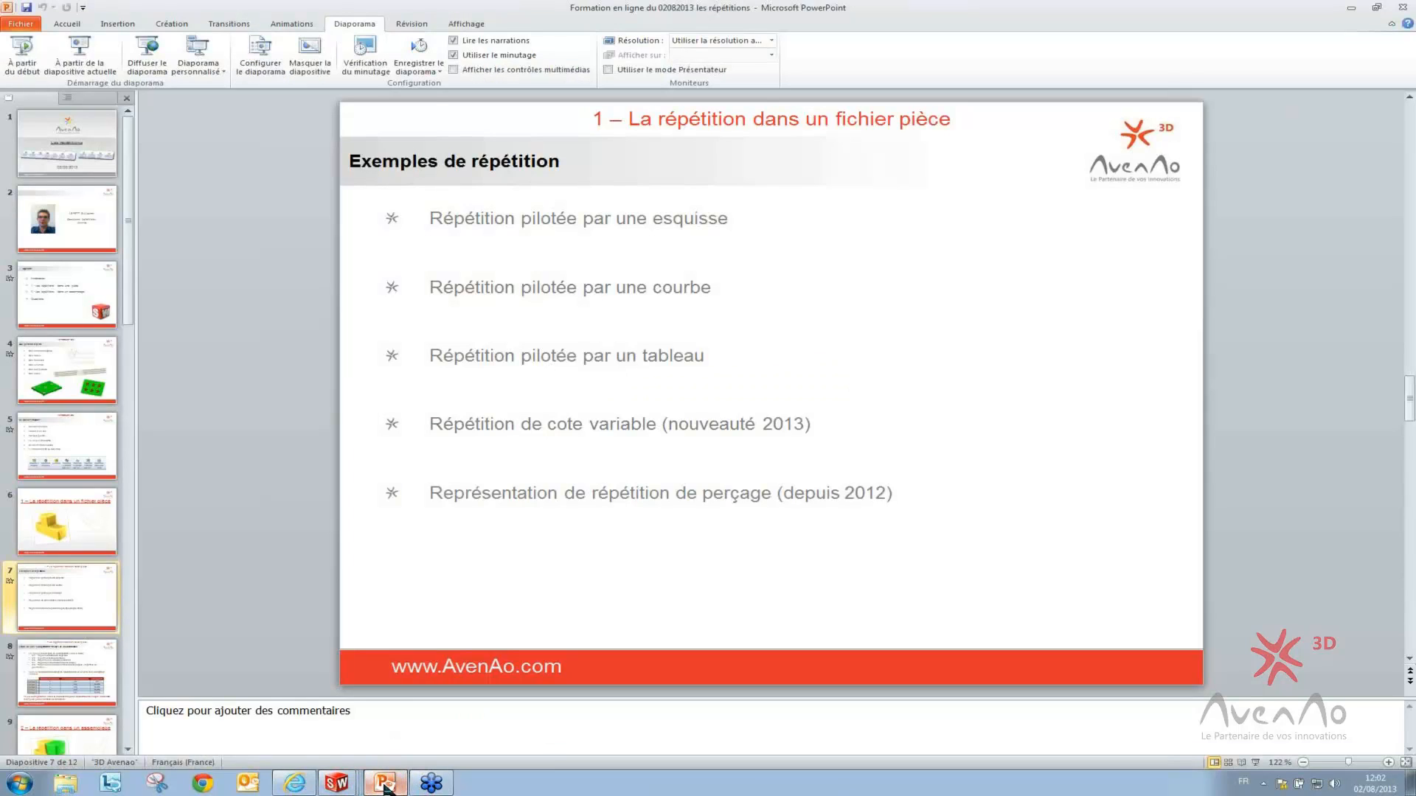
click(336, 783)
right_click(337, 783)
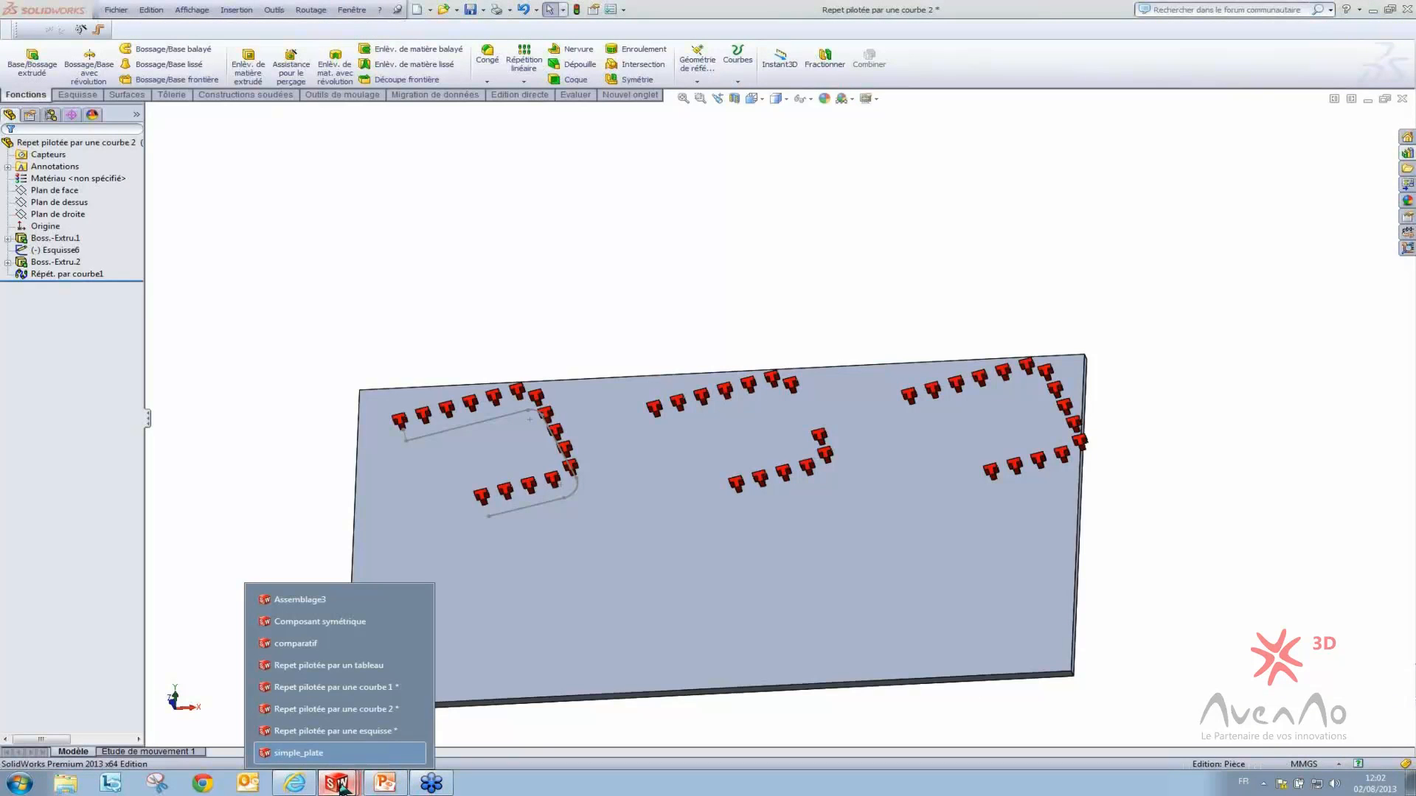
click(366, 666)
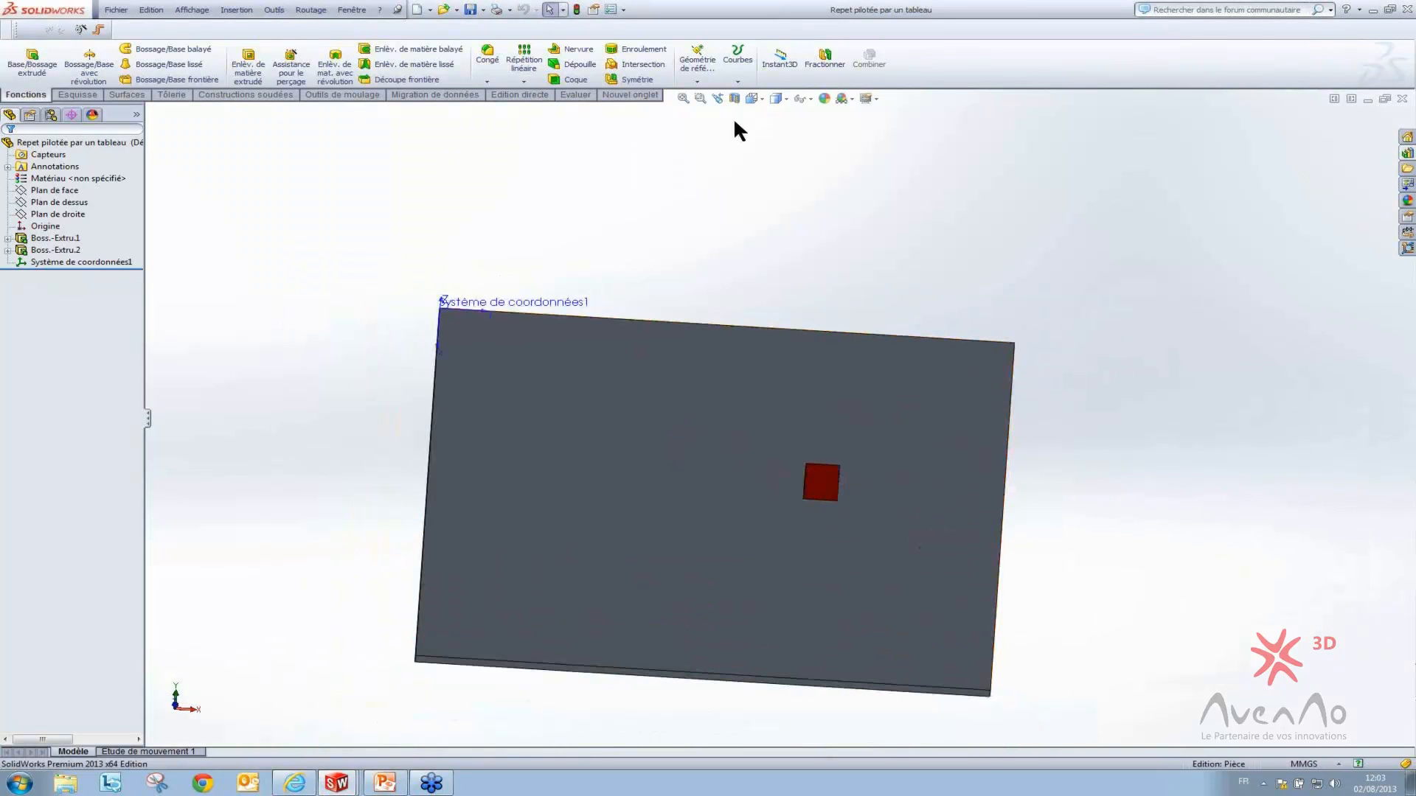
Apply the Blanc uni scene to the part and view the plate with its red block obliquely from above
click(844, 97)
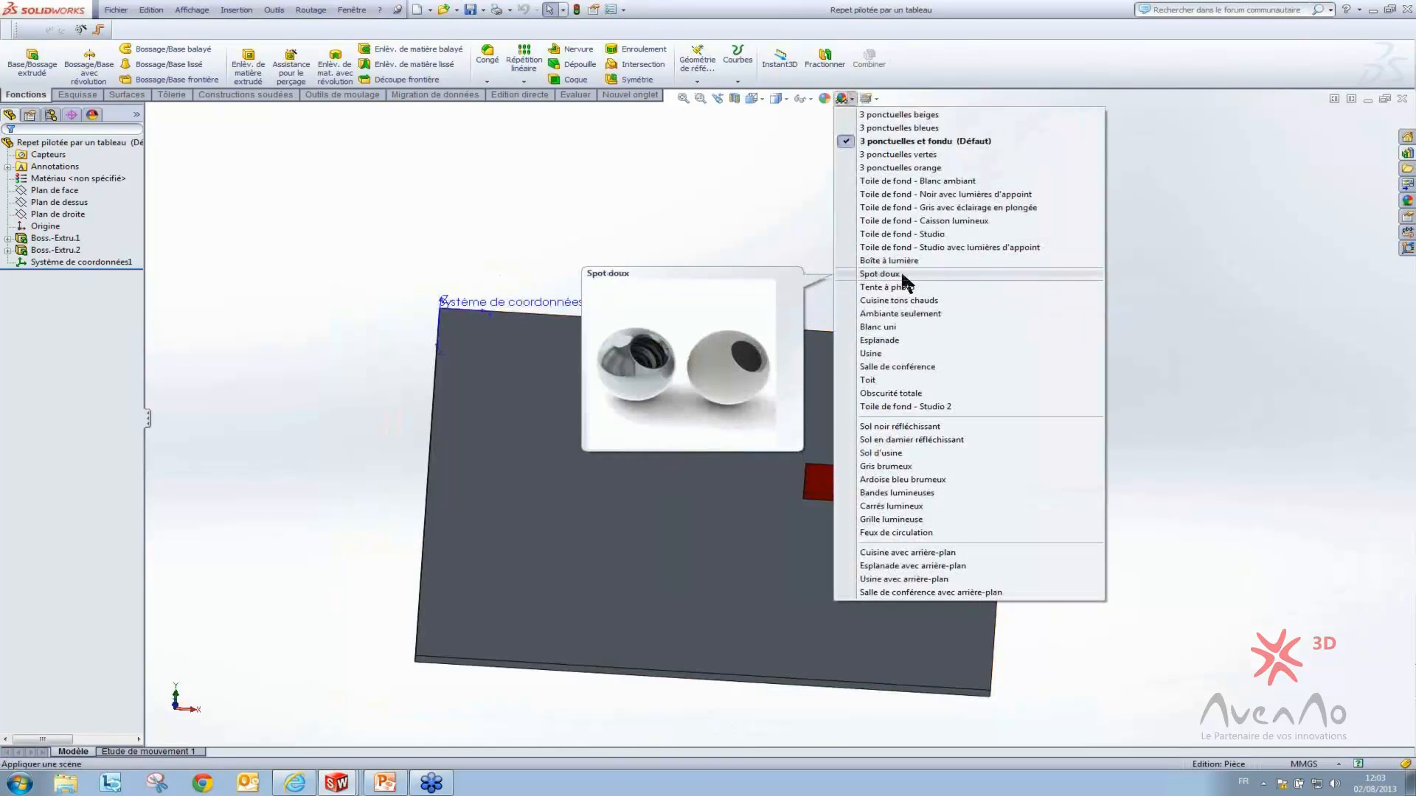
click(891, 327)
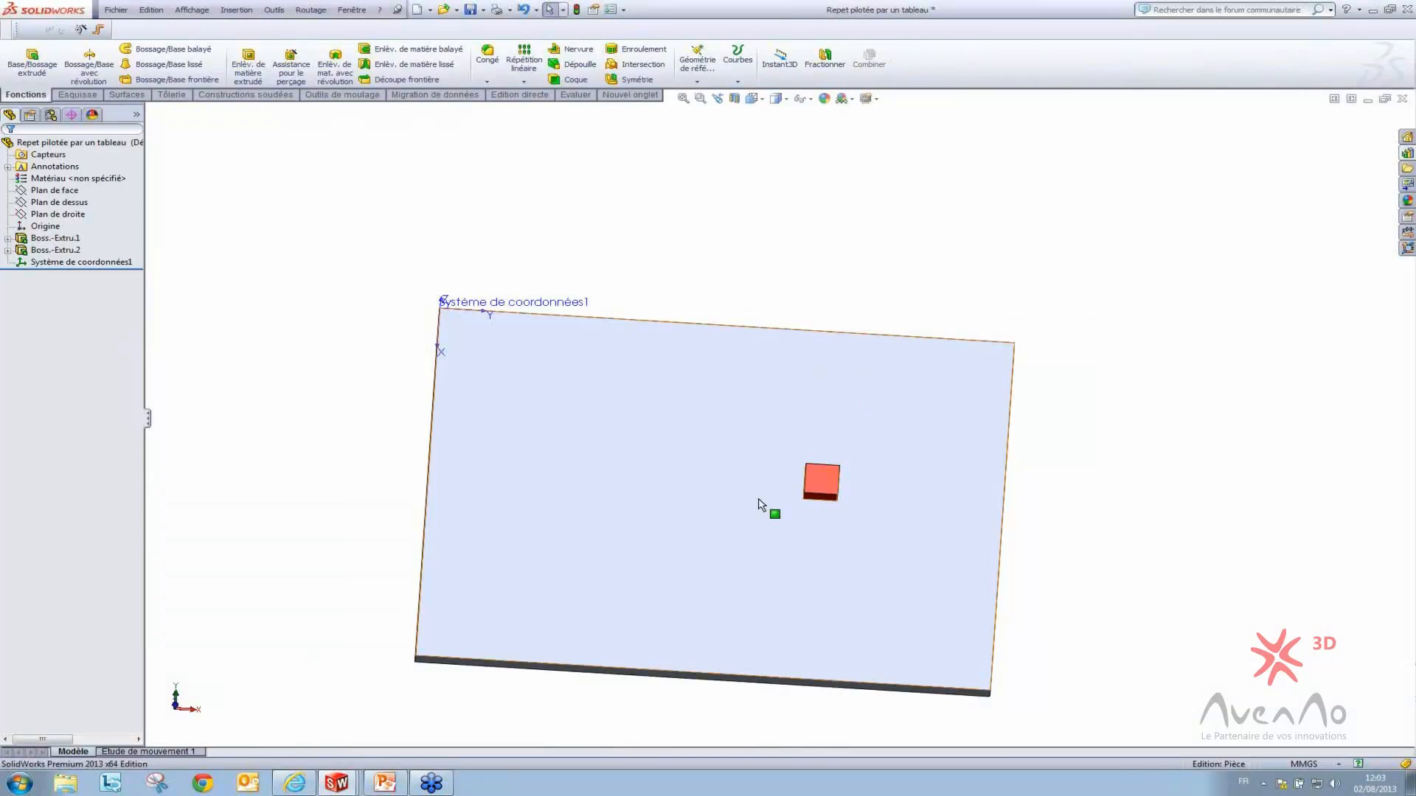
middle_drag(774, 514, 739, 394)
scroll(843, 485, down, 1)
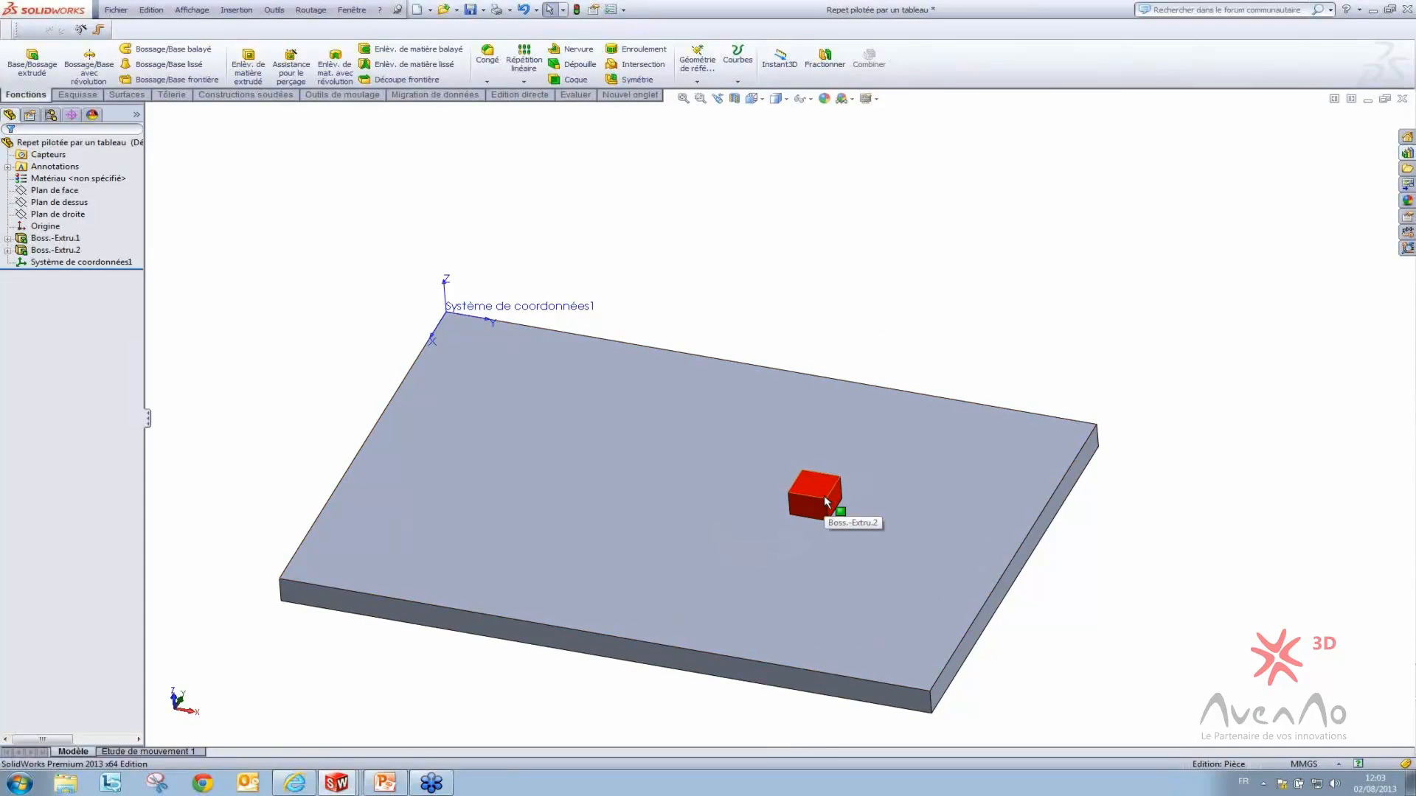
click(462, 322)
click(706, 79)
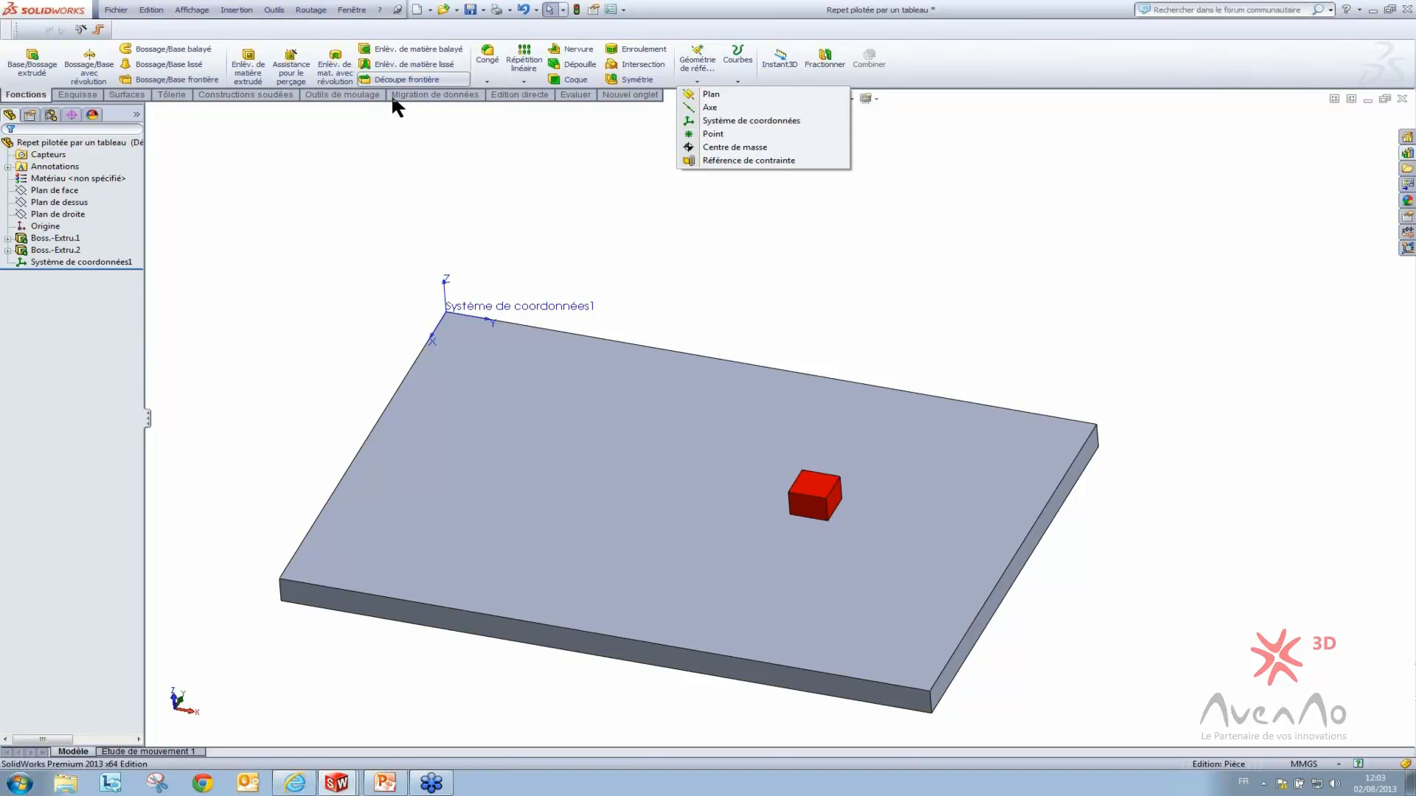
click(404, 203)
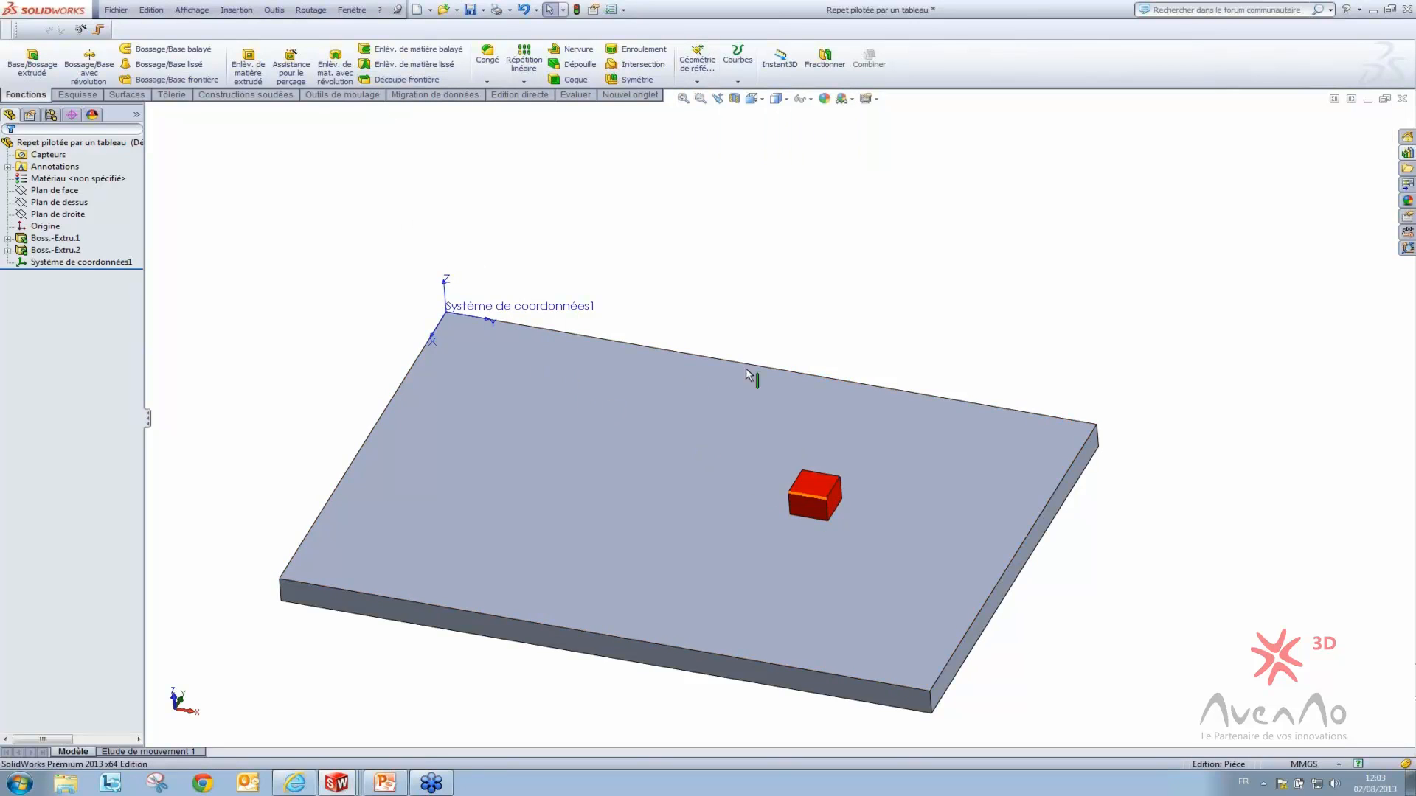
Start a table-driven pattern of the red block Boss.-Extru.2, using Système de coordonnées1 at the plate's corner as its coordinate system
click(523, 83)
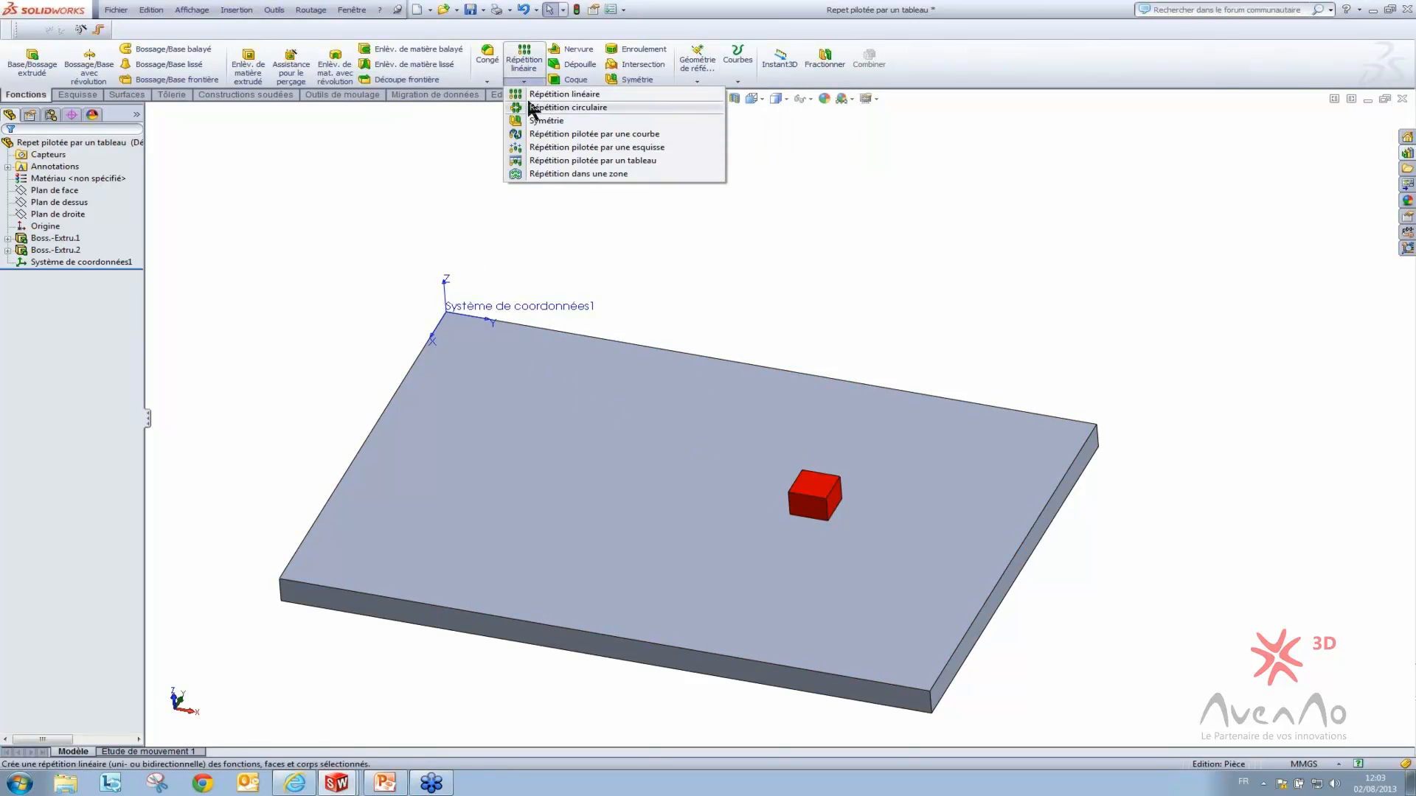
click(561, 161)
drag(288, 108, 648, 116)
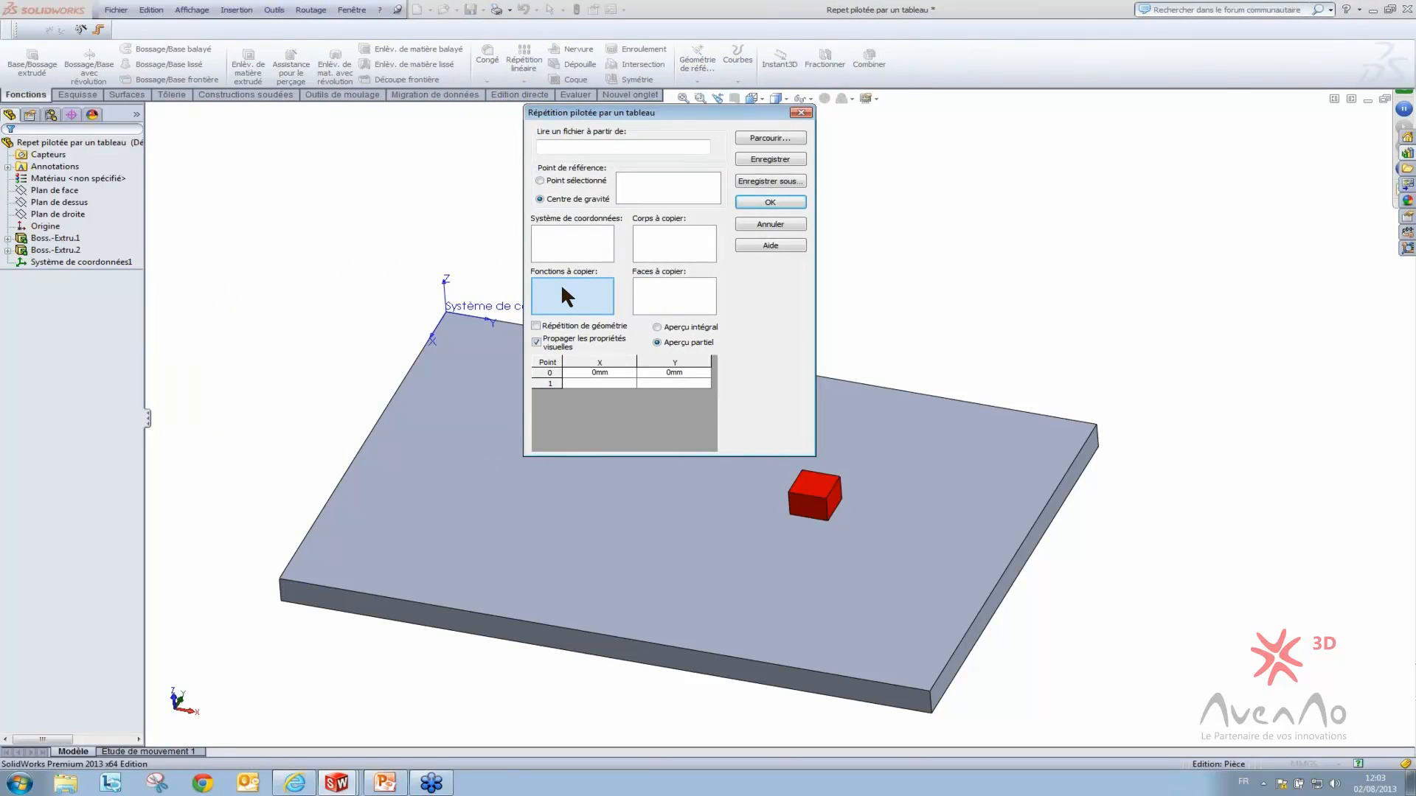
click(812, 488)
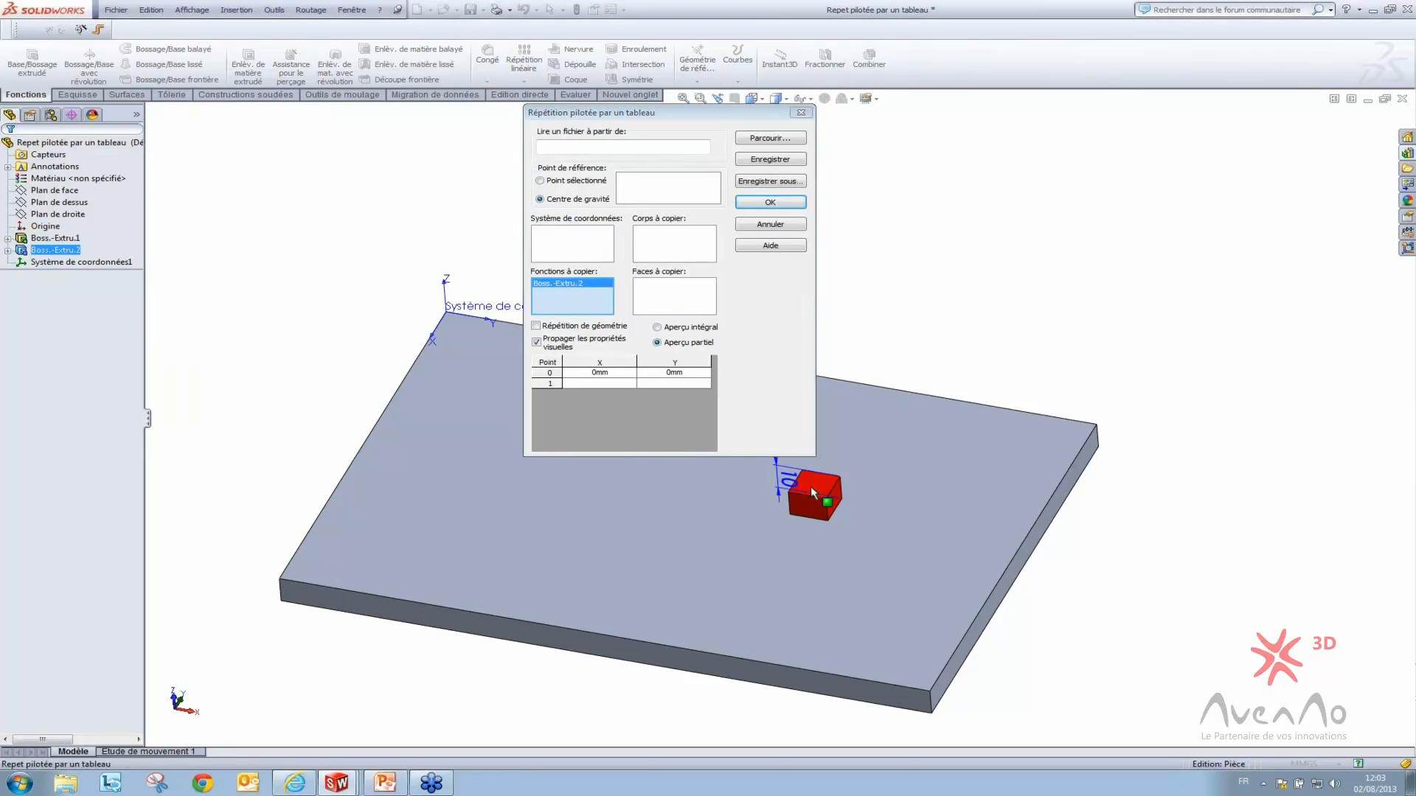
click(563, 239)
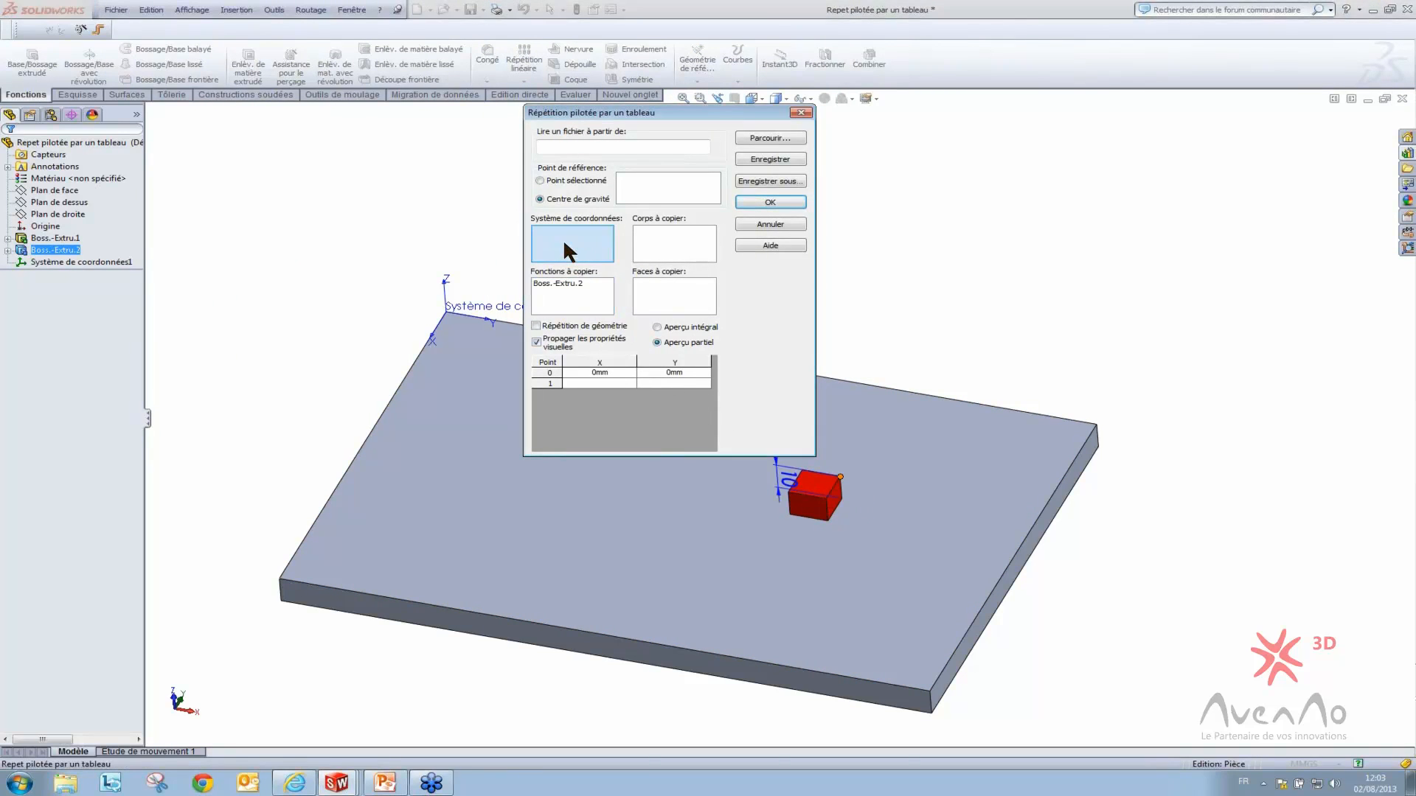
click(458, 308)
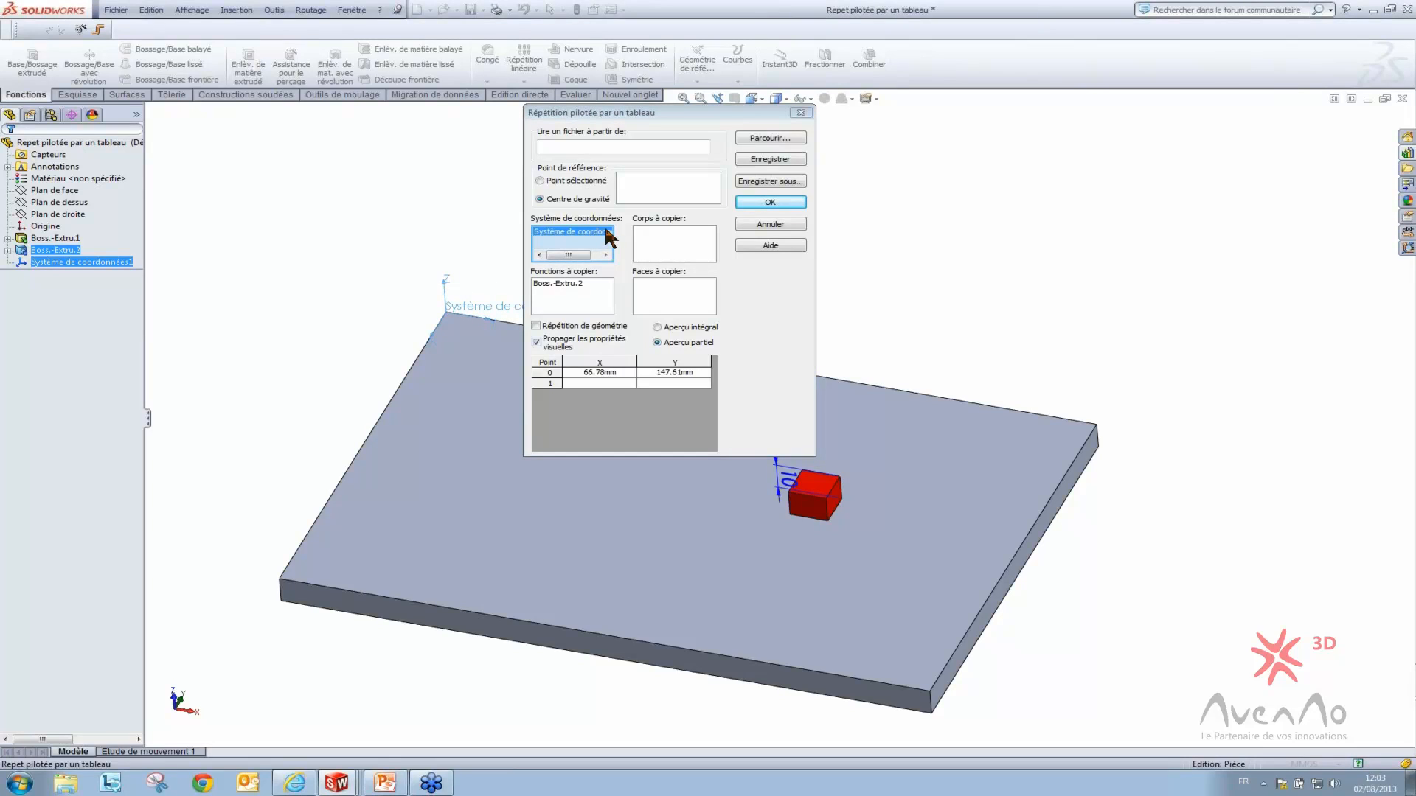
Change the pattern's reference point to a selected point, the red block's front lower corner vertex on the plate
click(658, 186)
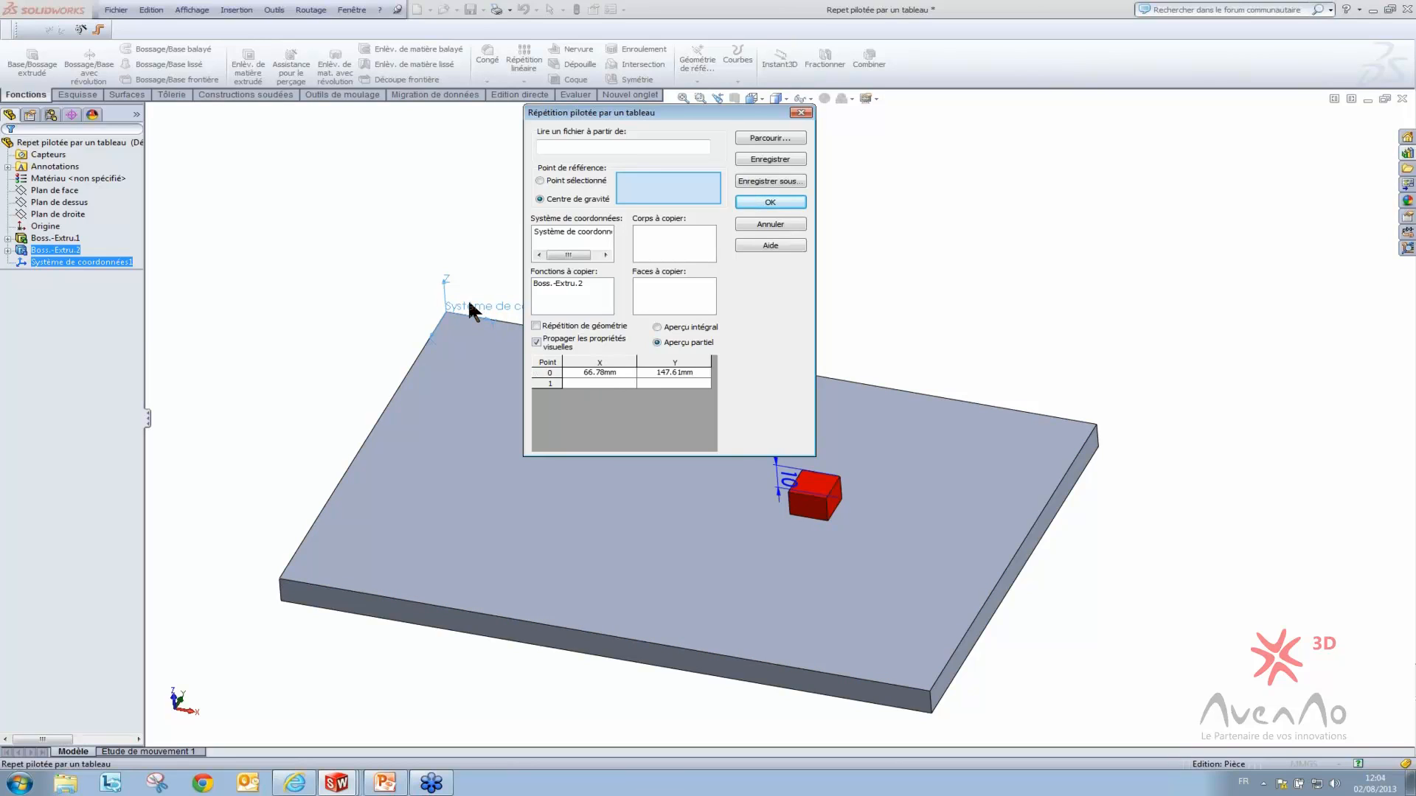
click(566, 180)
scroll(786, 509, down, 3)
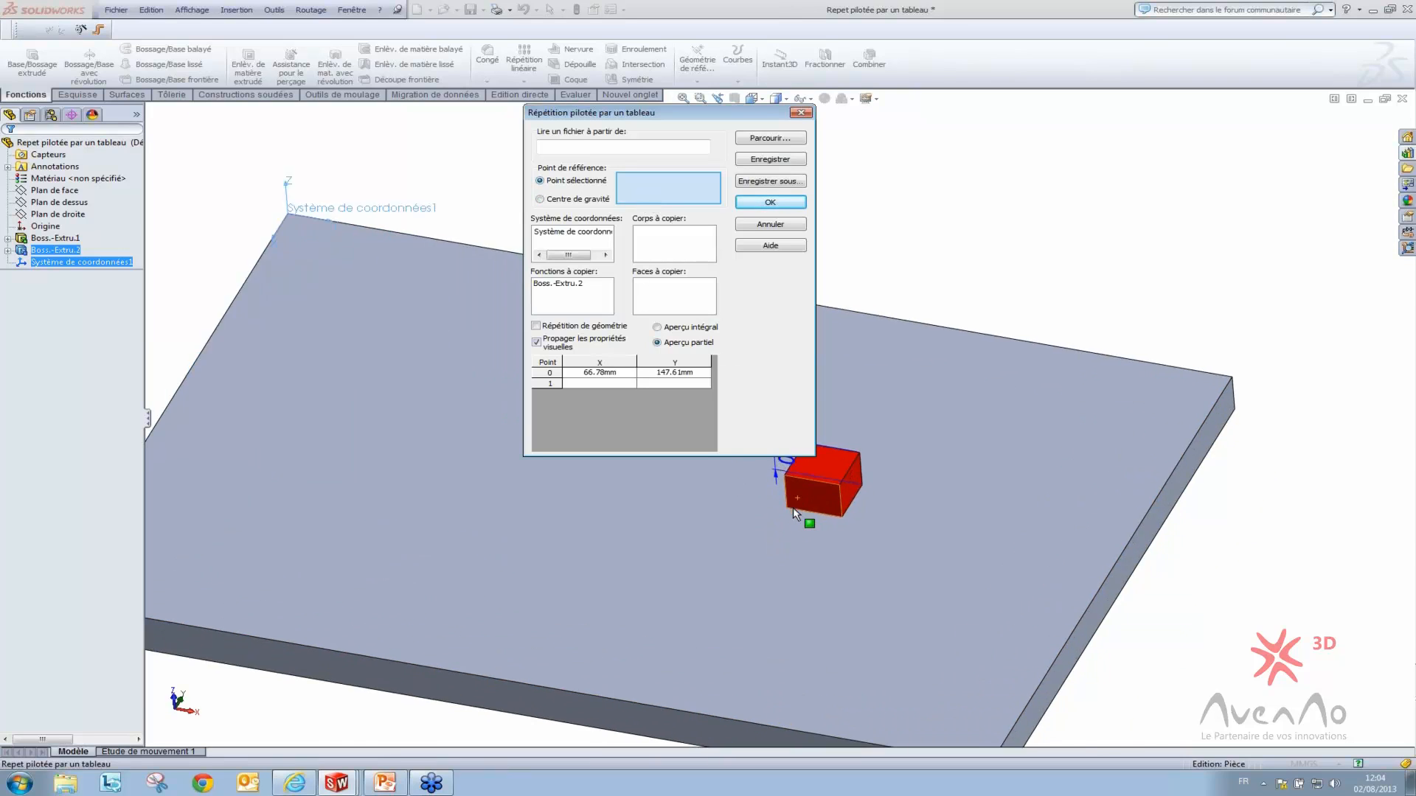
click(787, 504)
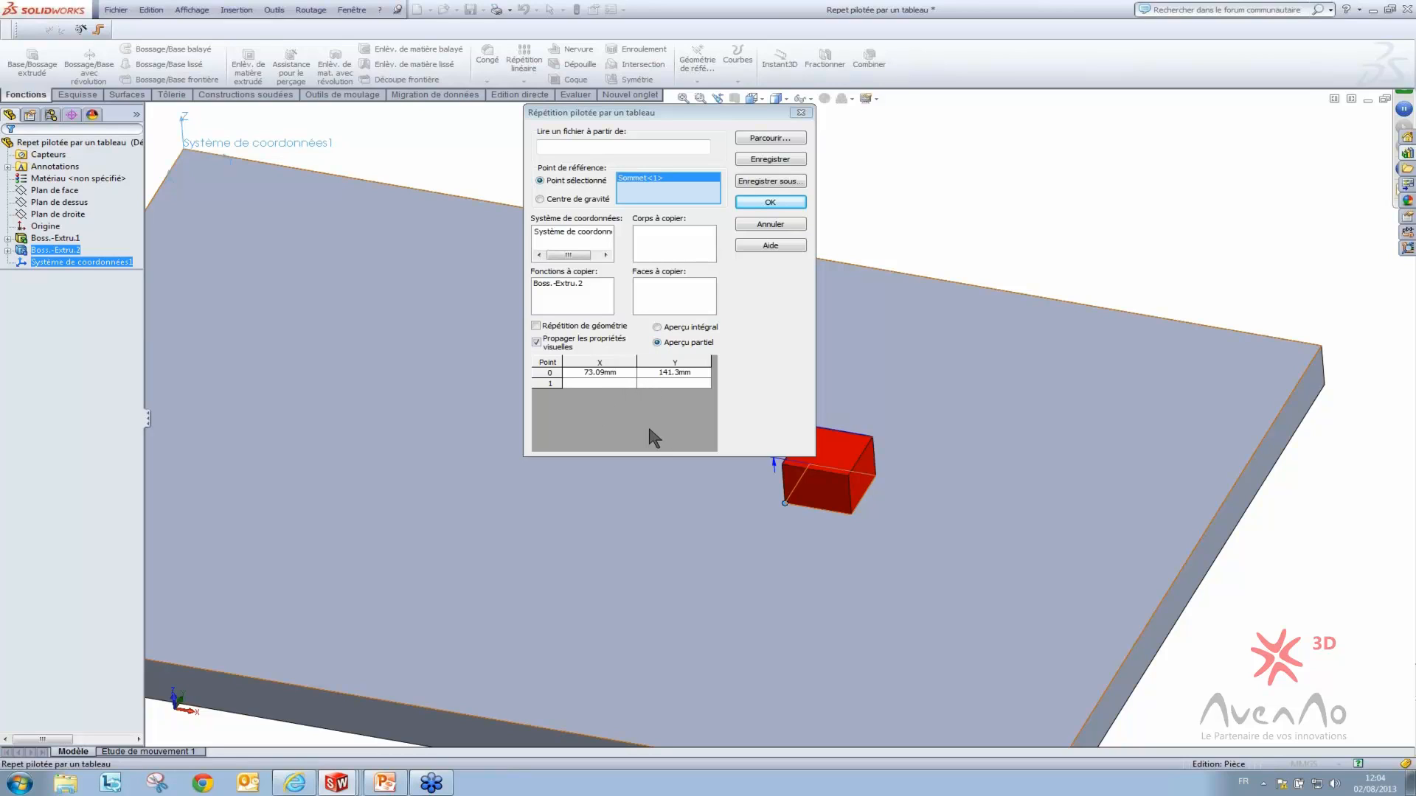
Load the pattern point coordinates from the text file tableau in the Exemple répétitions folder
click(761, 145)
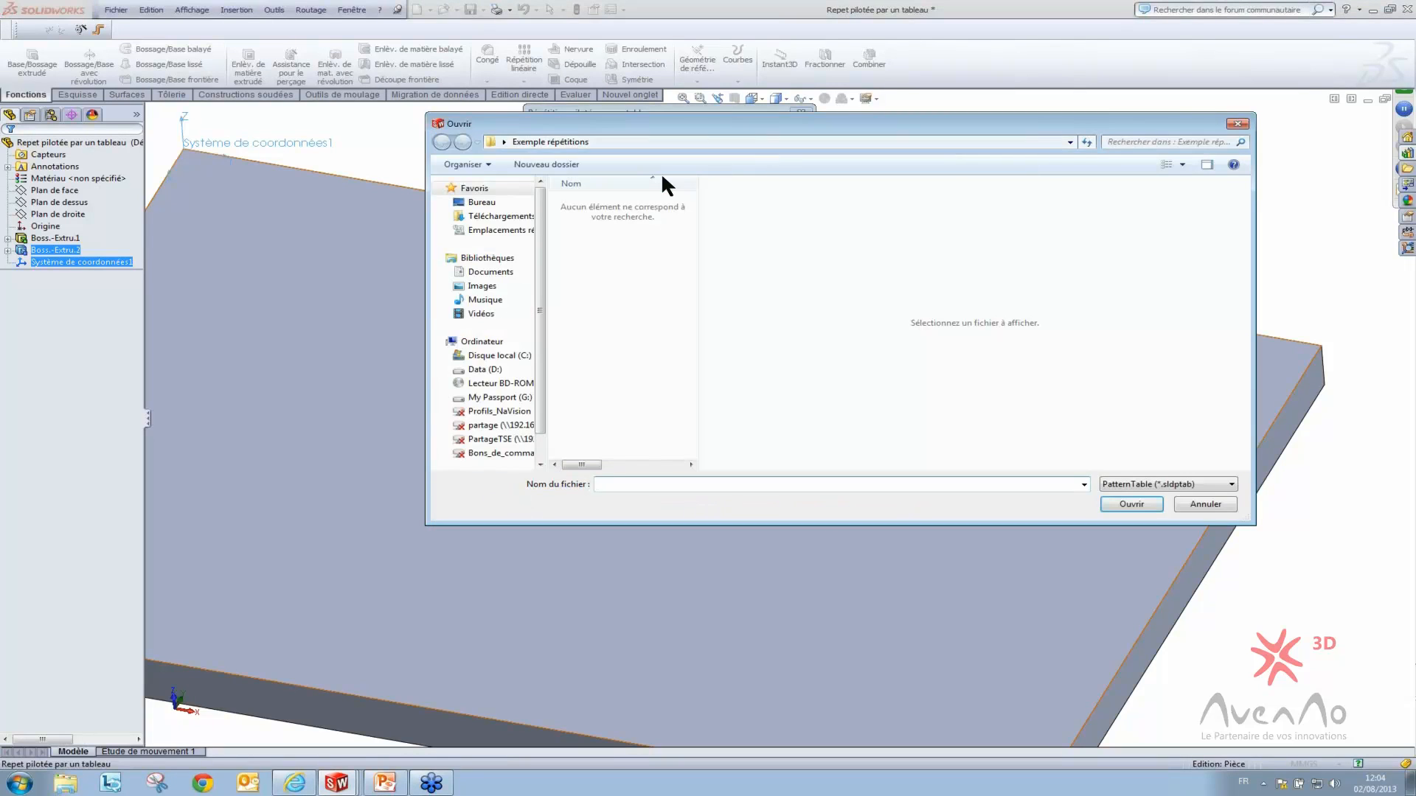
click(1137, 485)
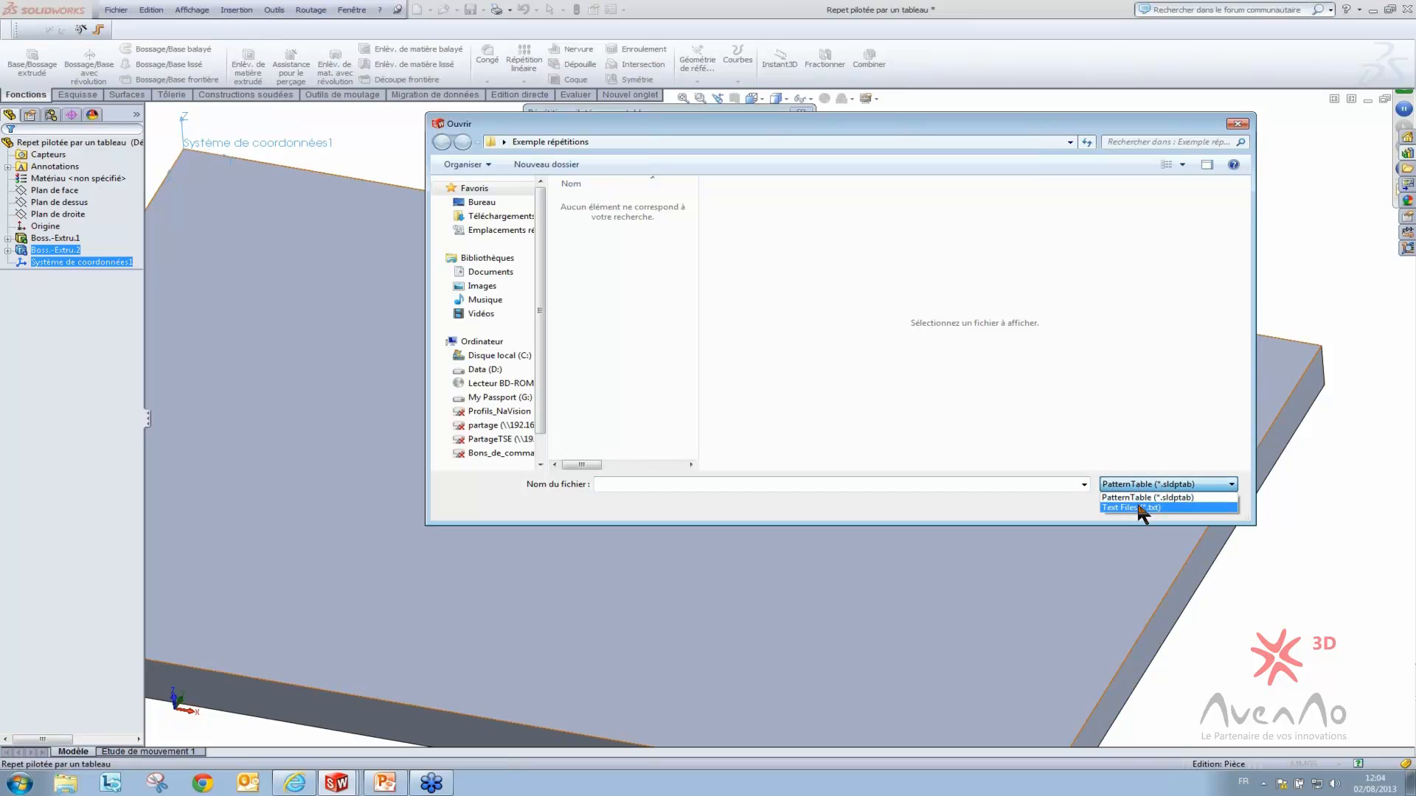
click(1137, 508)
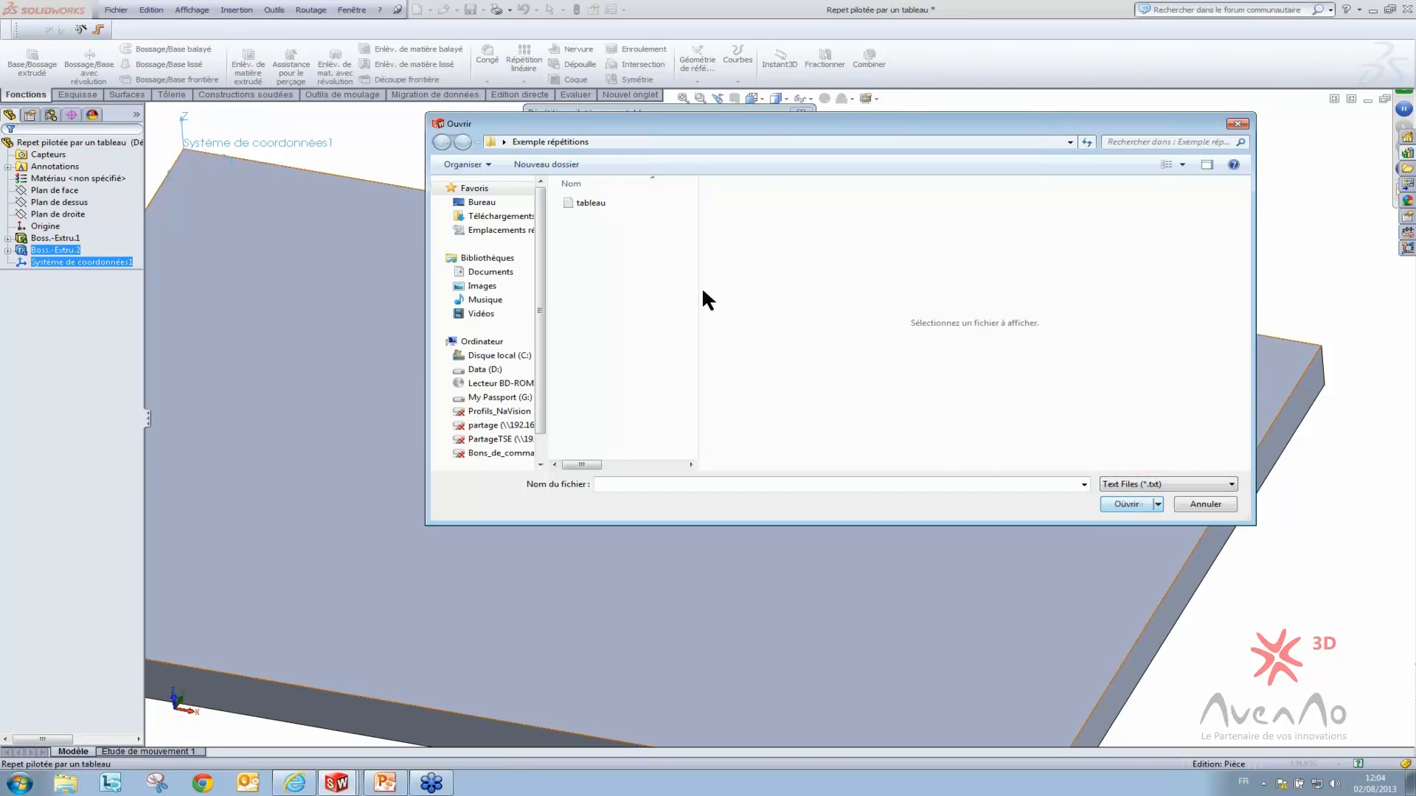
click(590, 205)
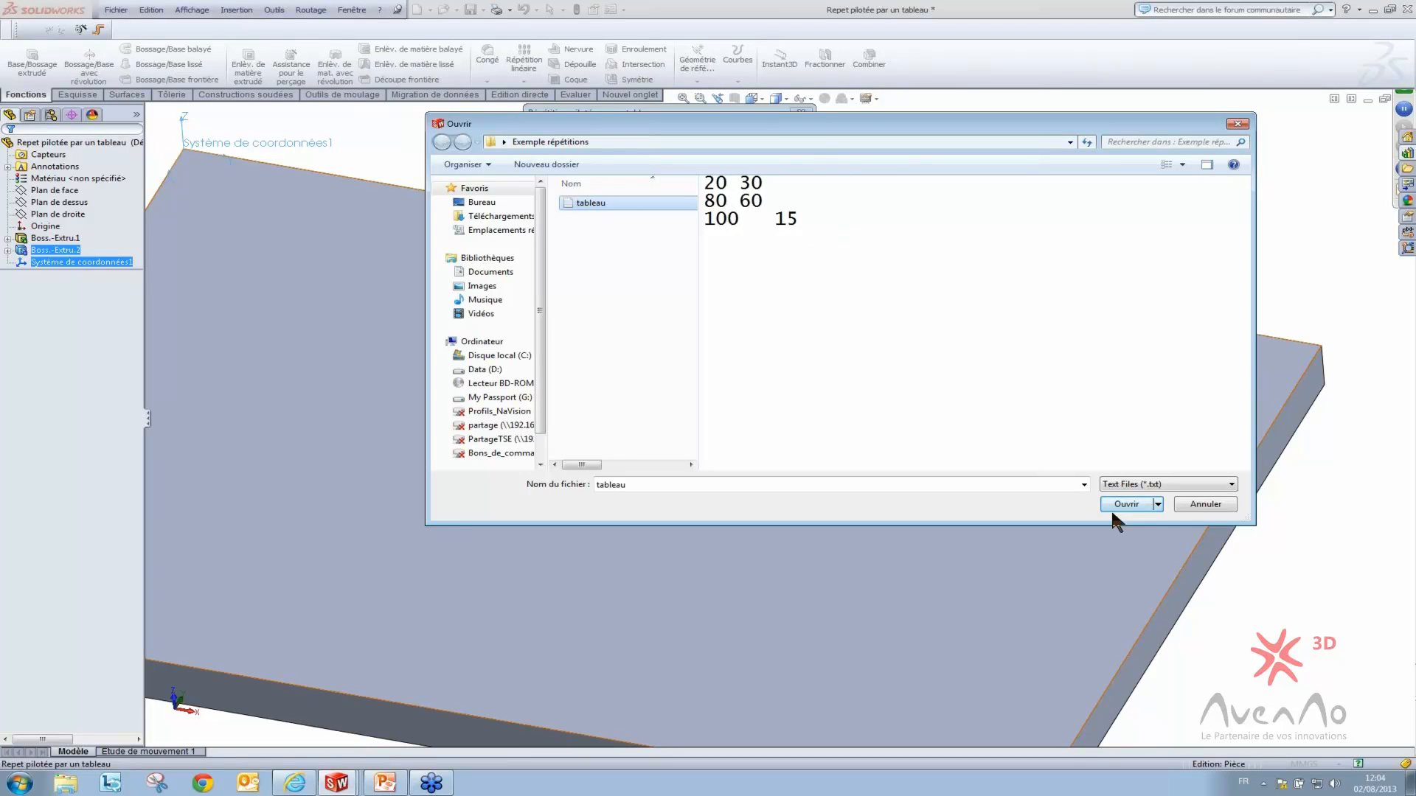
click(1135, 503)
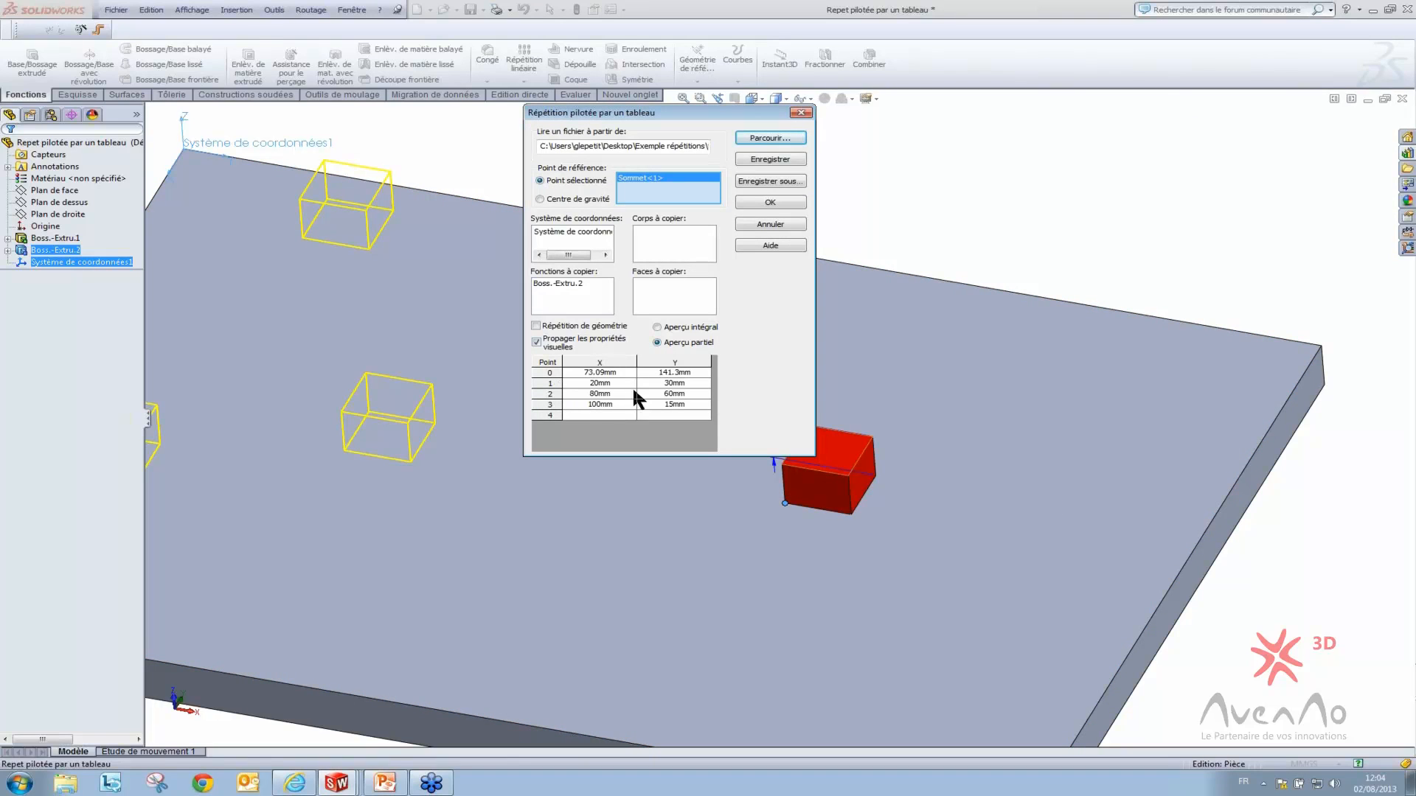
Check the previewed block copies on the plate and create the table-driven pattern
scroll(474, 411, up, 2)
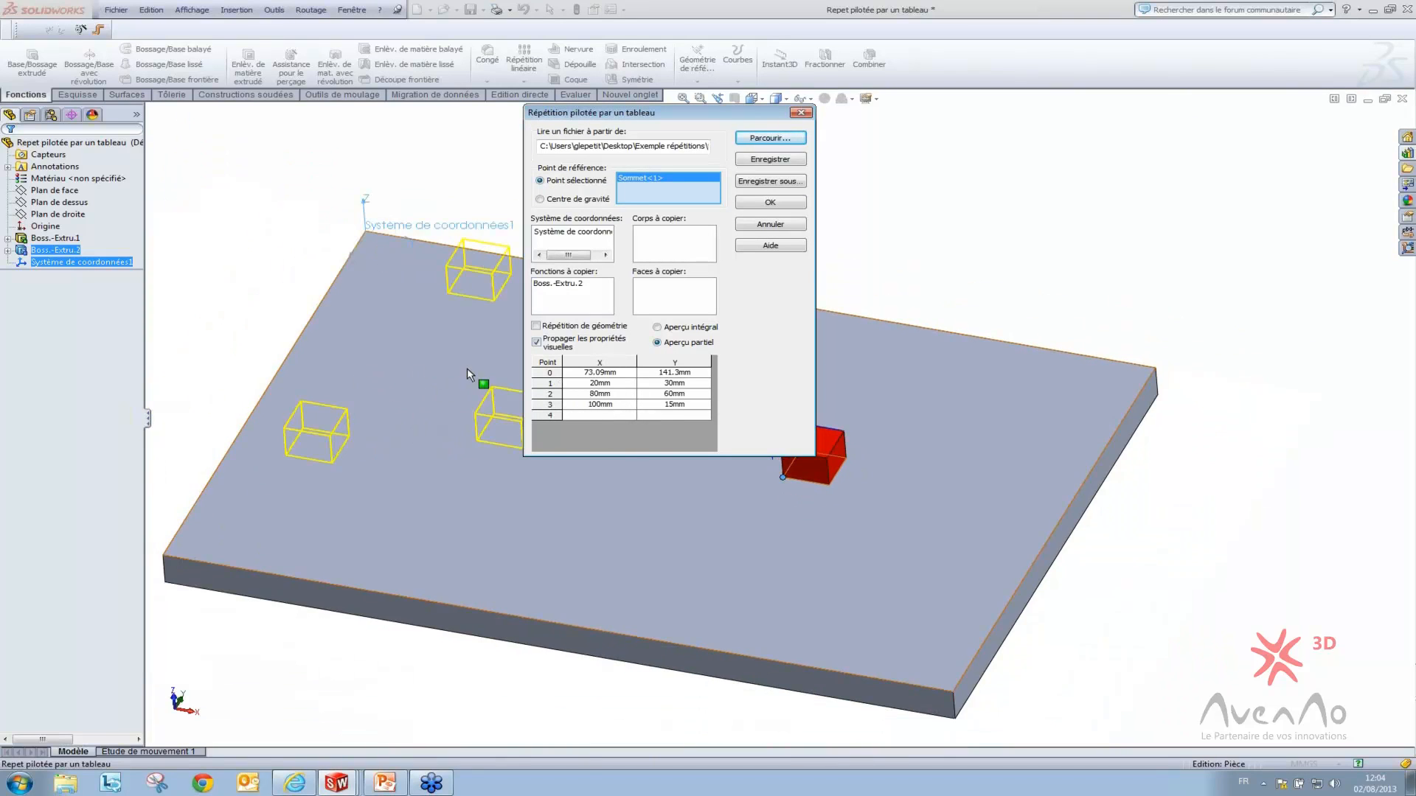
scroll(472, 374, down, 1)
scroll(994, 453, up, 1)
scroll(994, 452, down, 2)
scroll(436, 338, up, 2)
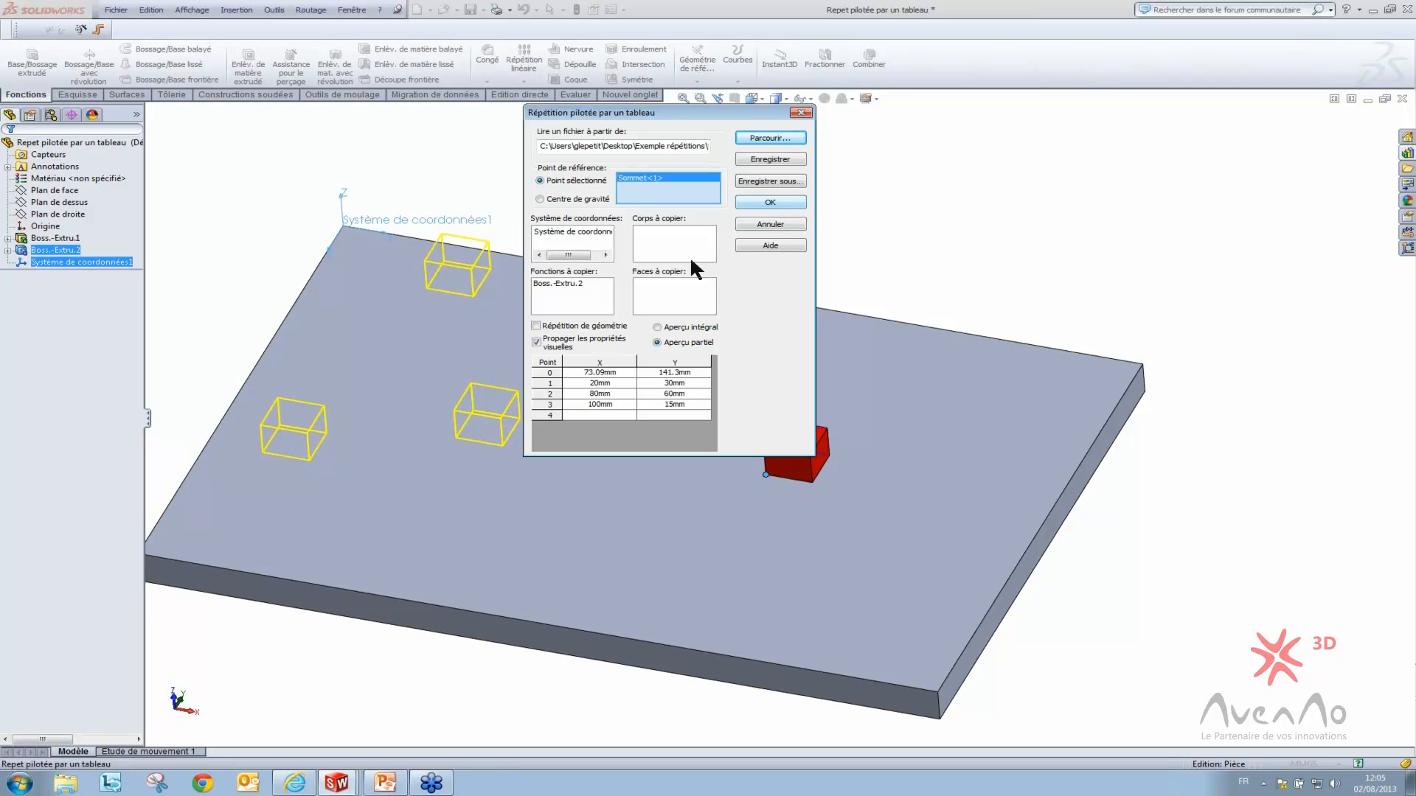
click(767, 207)
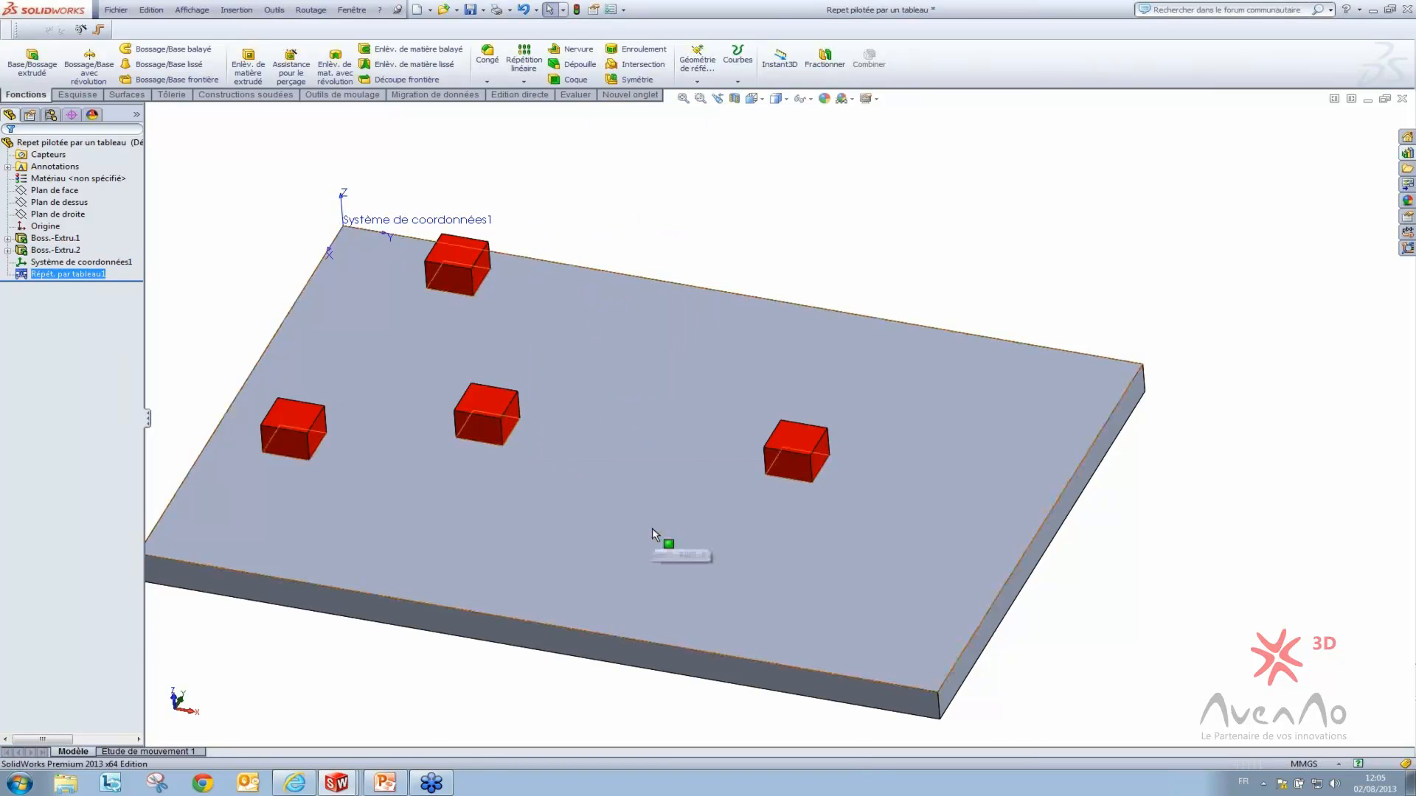
scroll(654, 530, up, 2)
middle_drag(566, 521, 562, 587)
Check the PowerPoint slide listing the pattern examples, and switch to the SolidWorks part simple_plate
click(383, 785)
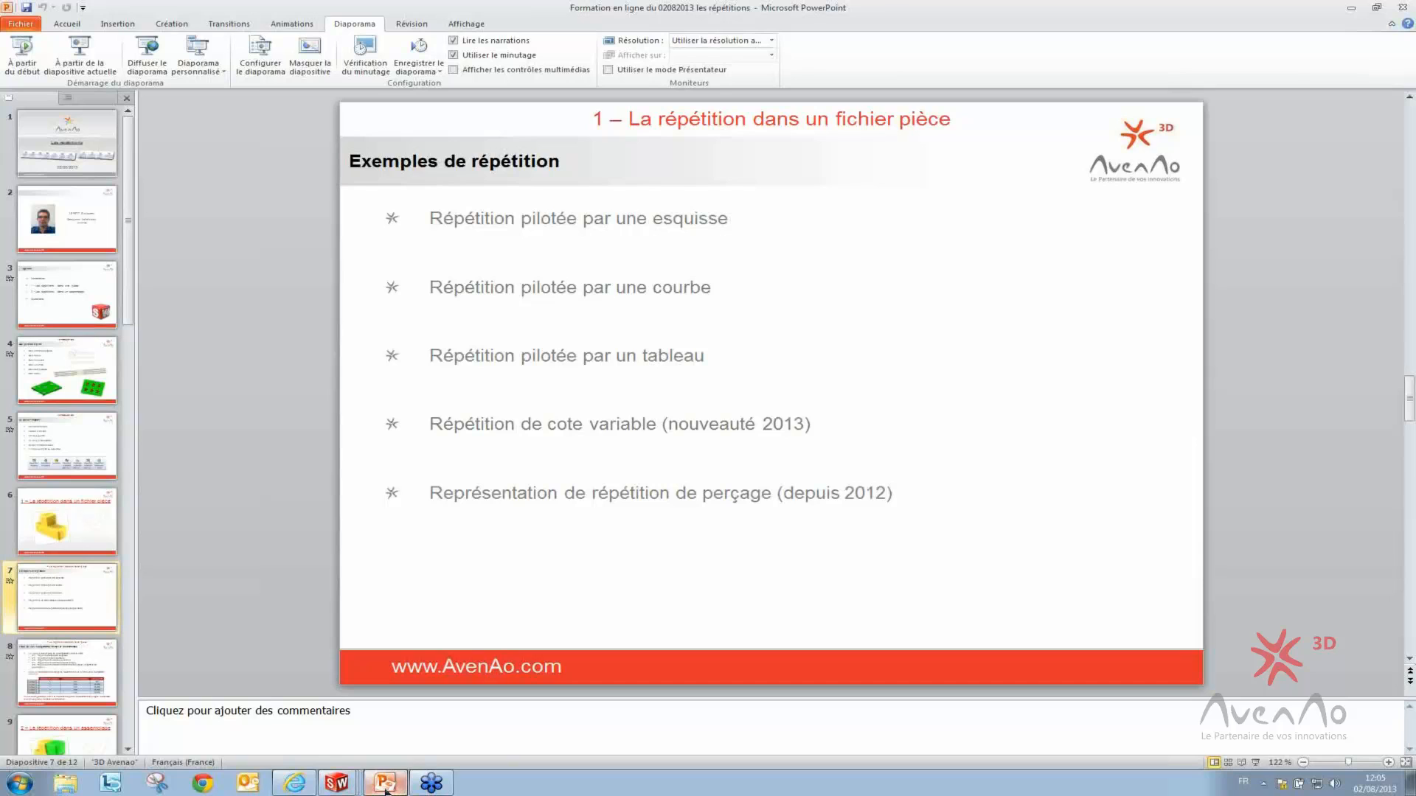
click(384, 785)
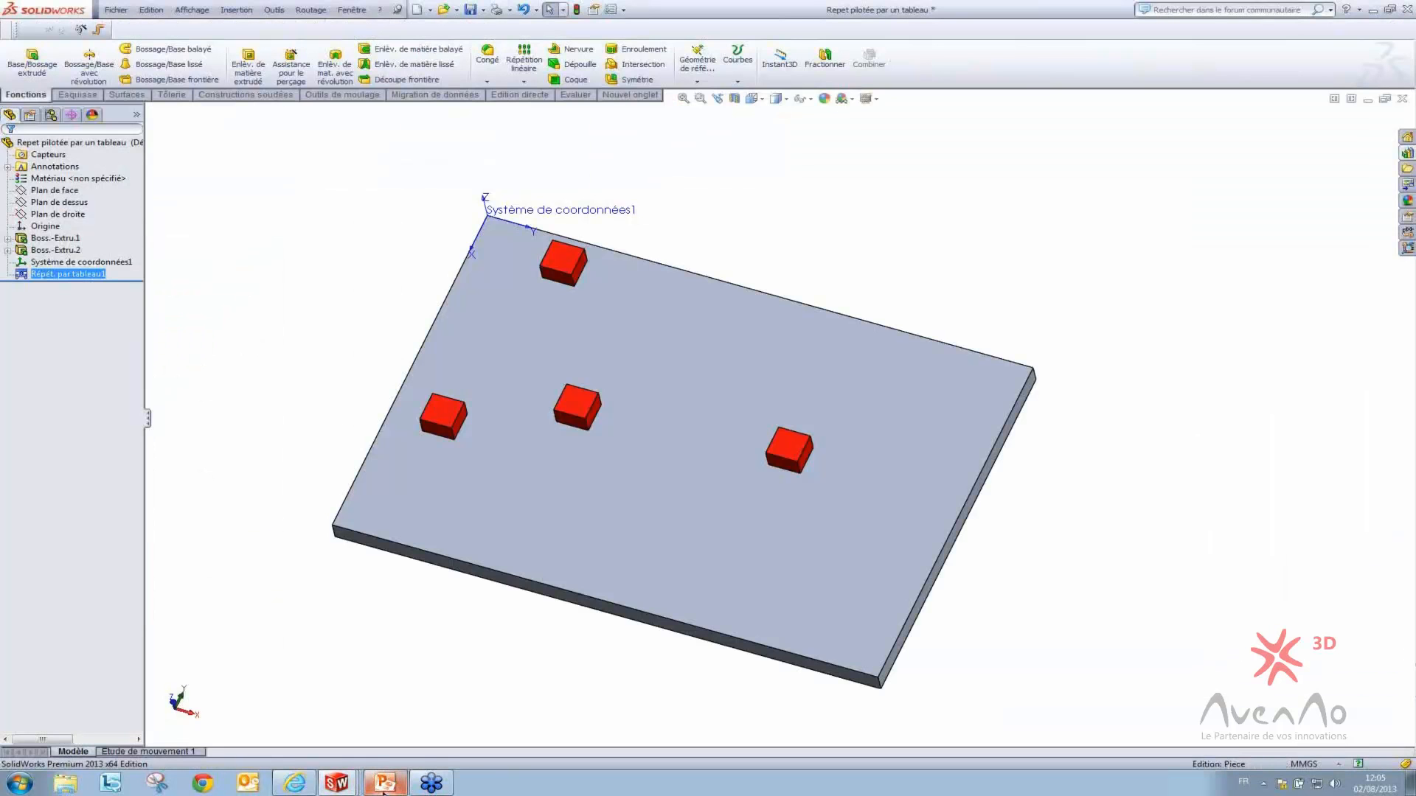
click(336, 783)
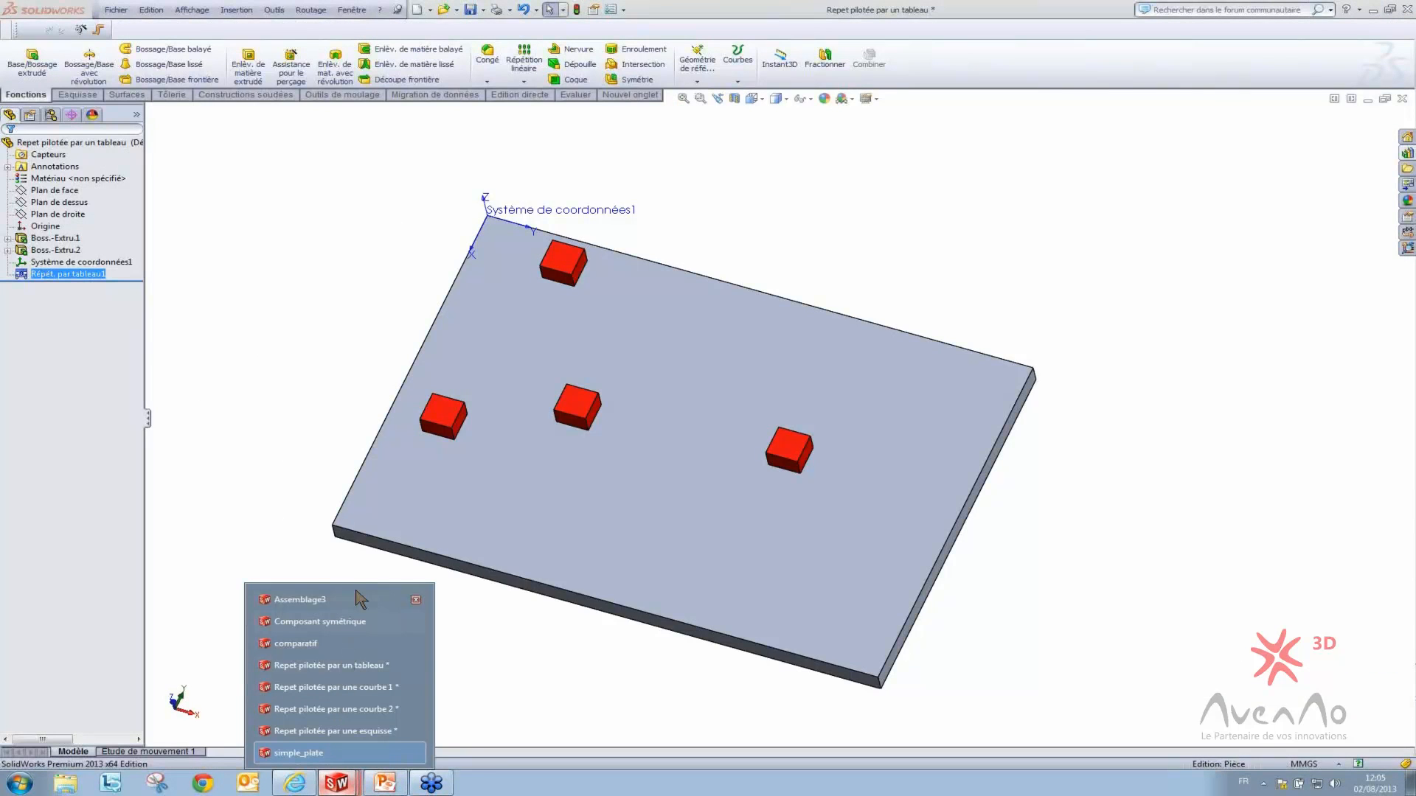
click(325, 646)
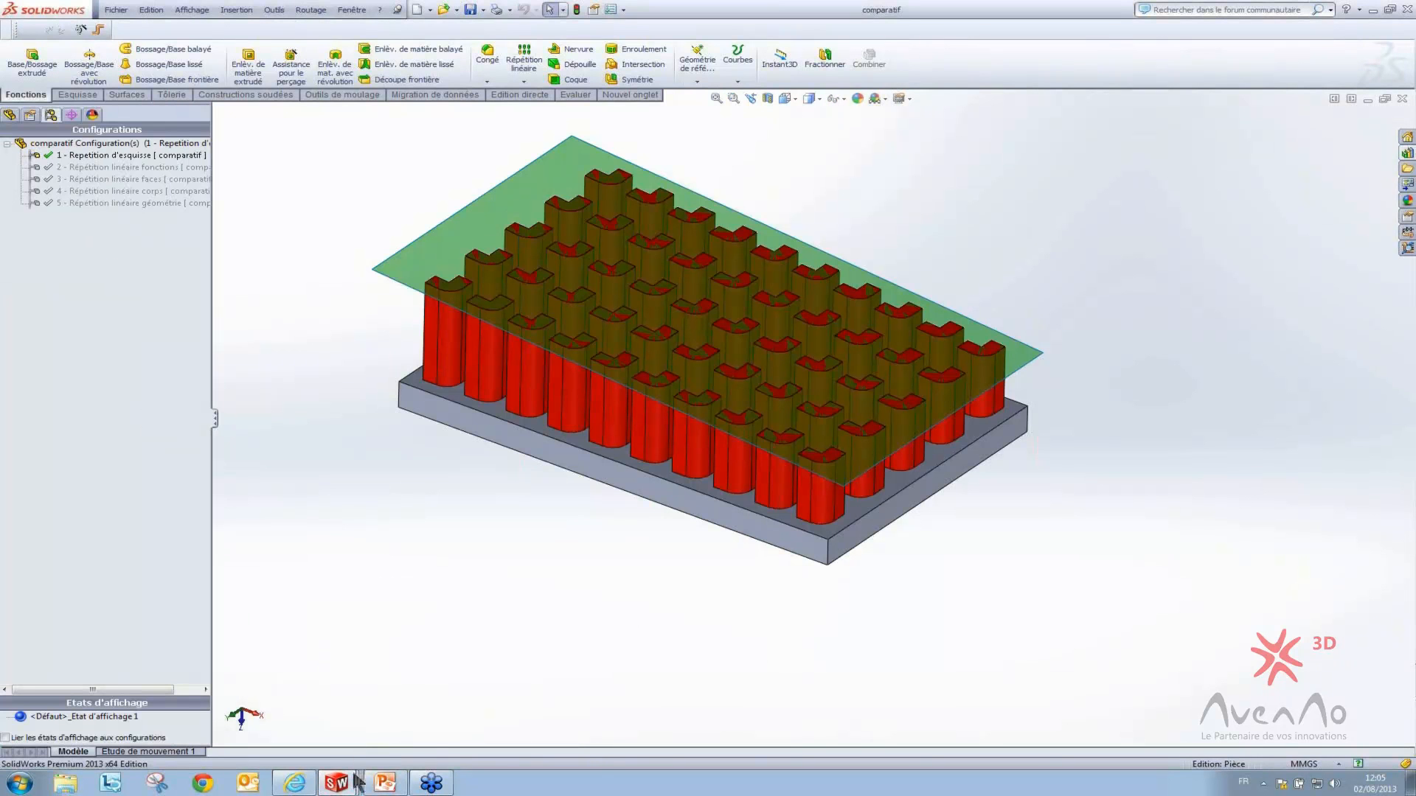
click(355, 783)
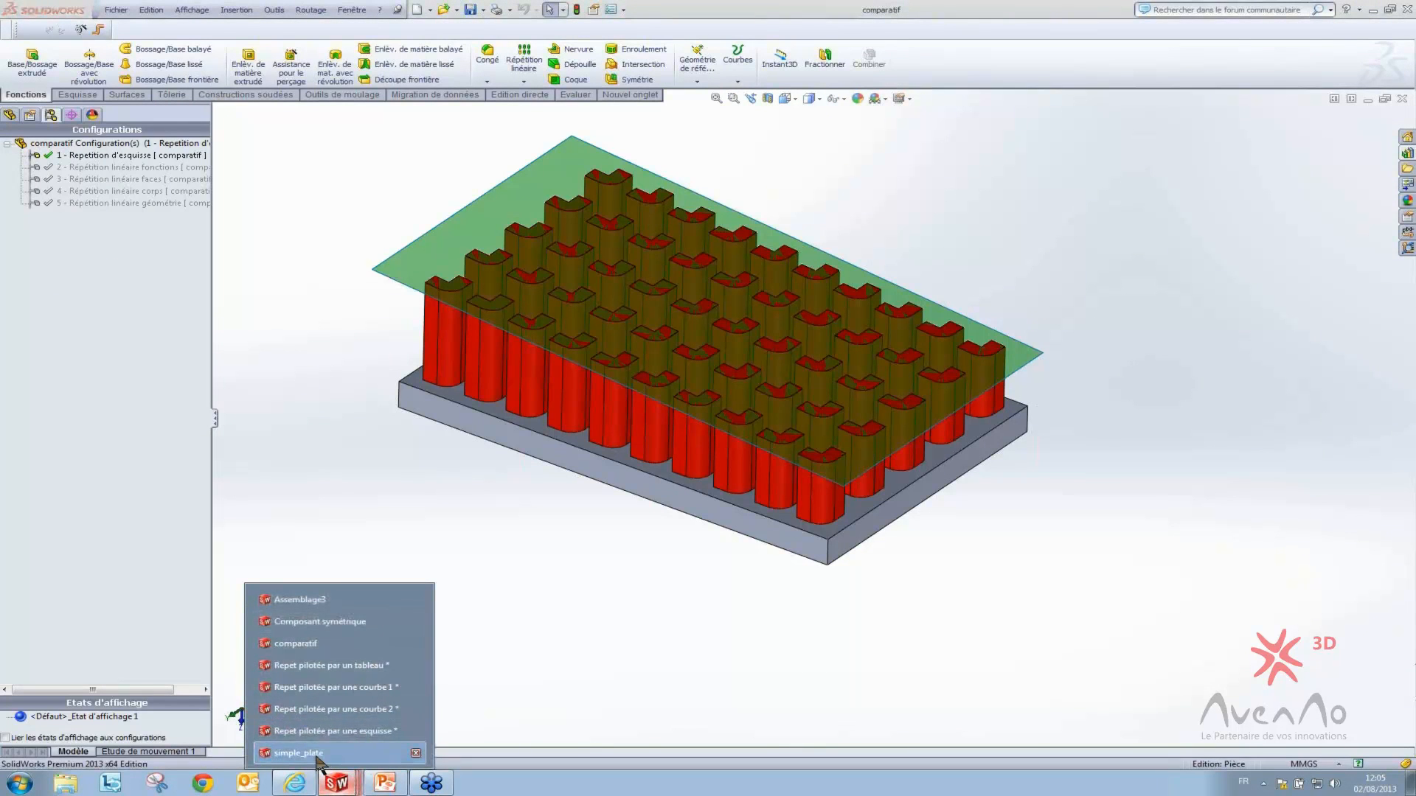
click(319, 753)
Edit the plate's linear pattern LPattern, which repeats the filleted slot, and enable its instances to vary
scroll(789, 384, down, 5)
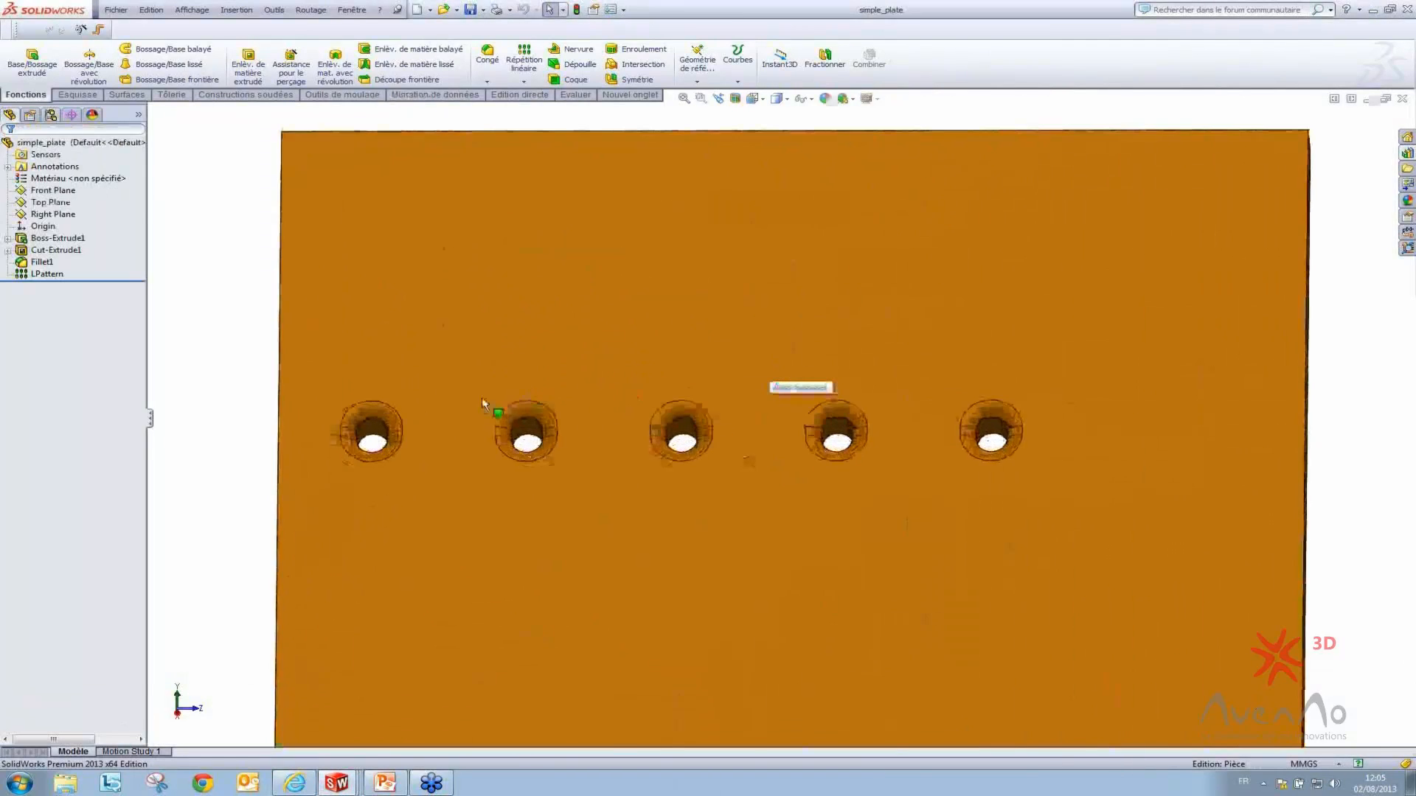
scroll(481, 397, down, 6)
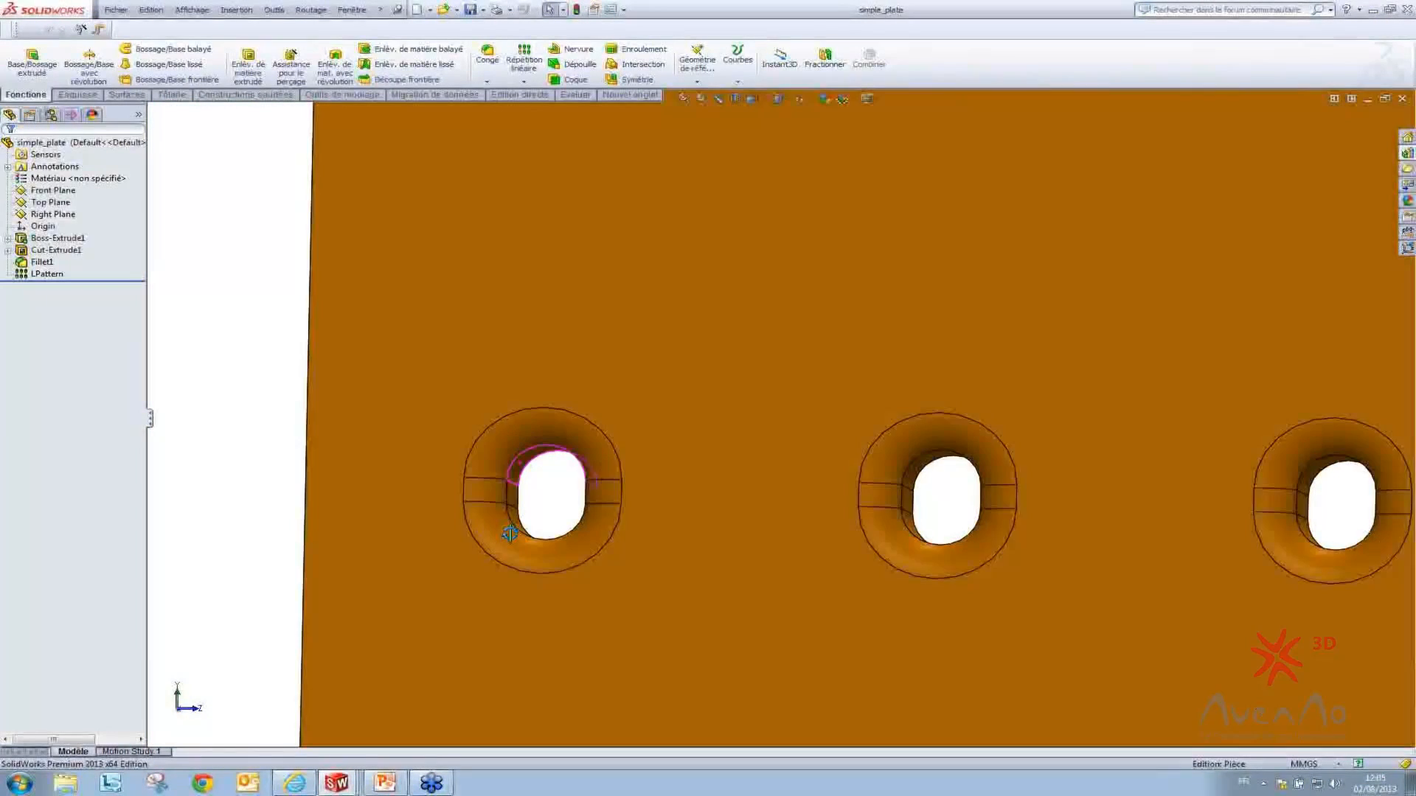
scroll(509, 533, up, 5)
scroll(1204, 452, up, 3)
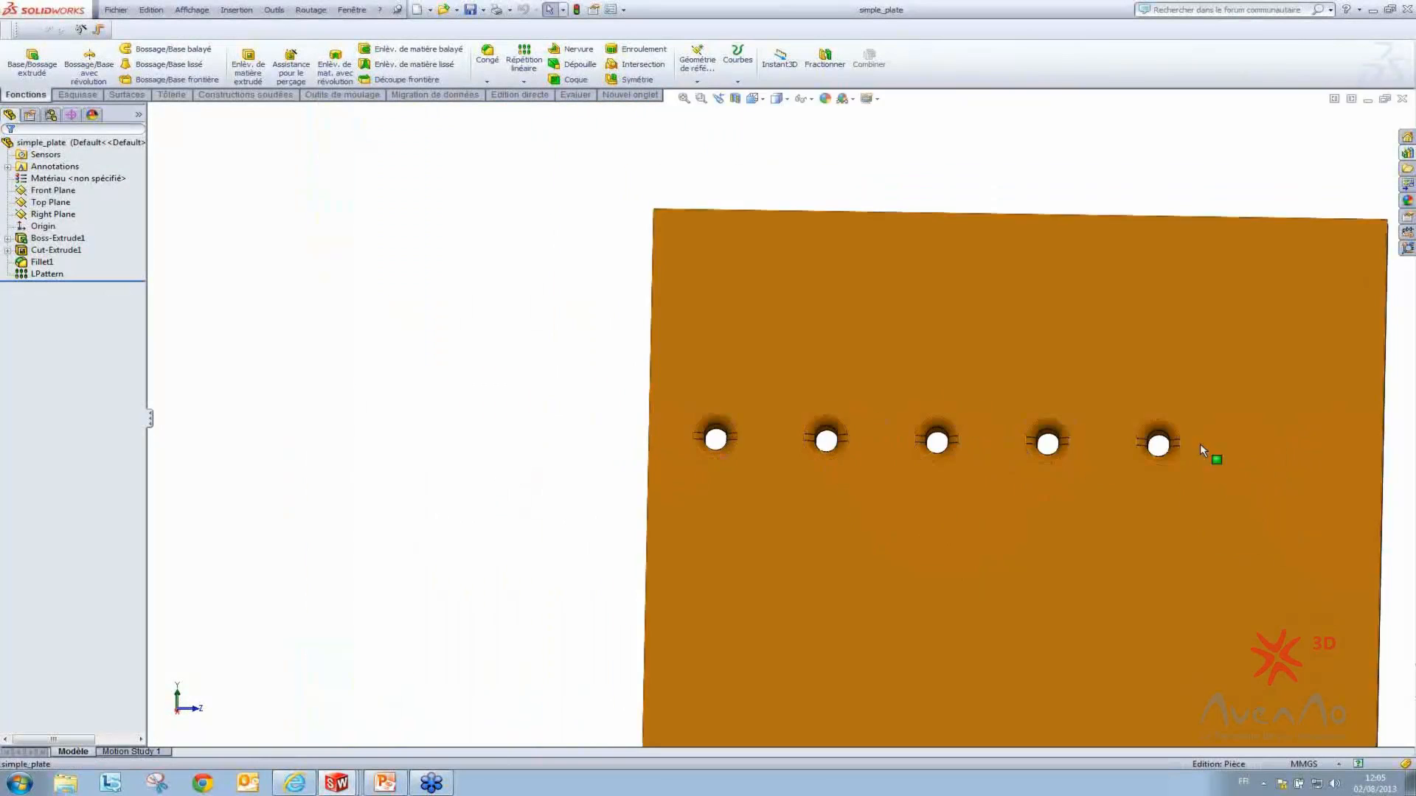
scroll(1153, 443, down, 2)
scroll(1138, 484, up, 4)
scroll(1047, 576, down, 2)
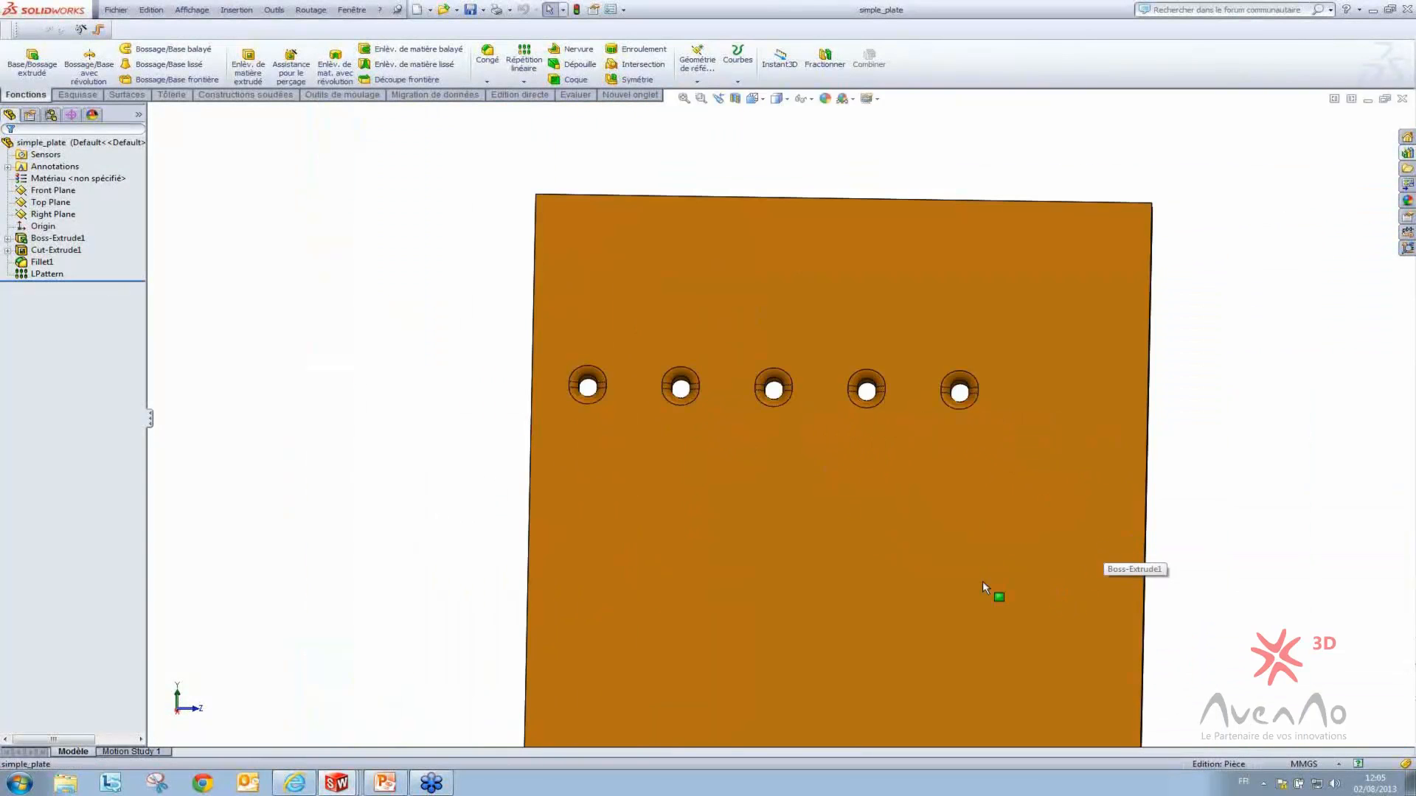
click(34, 277)
click(40, 238)
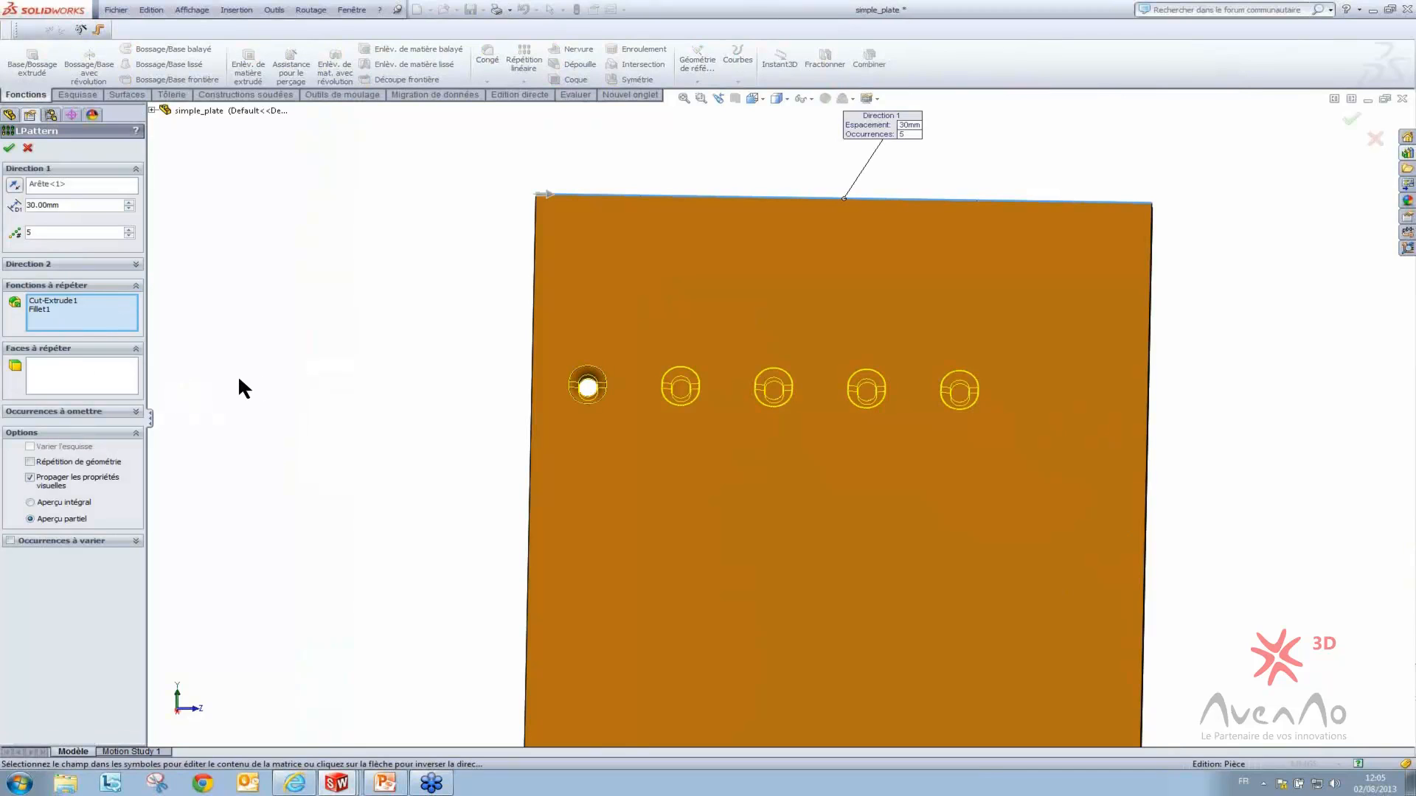
click(11, 540)
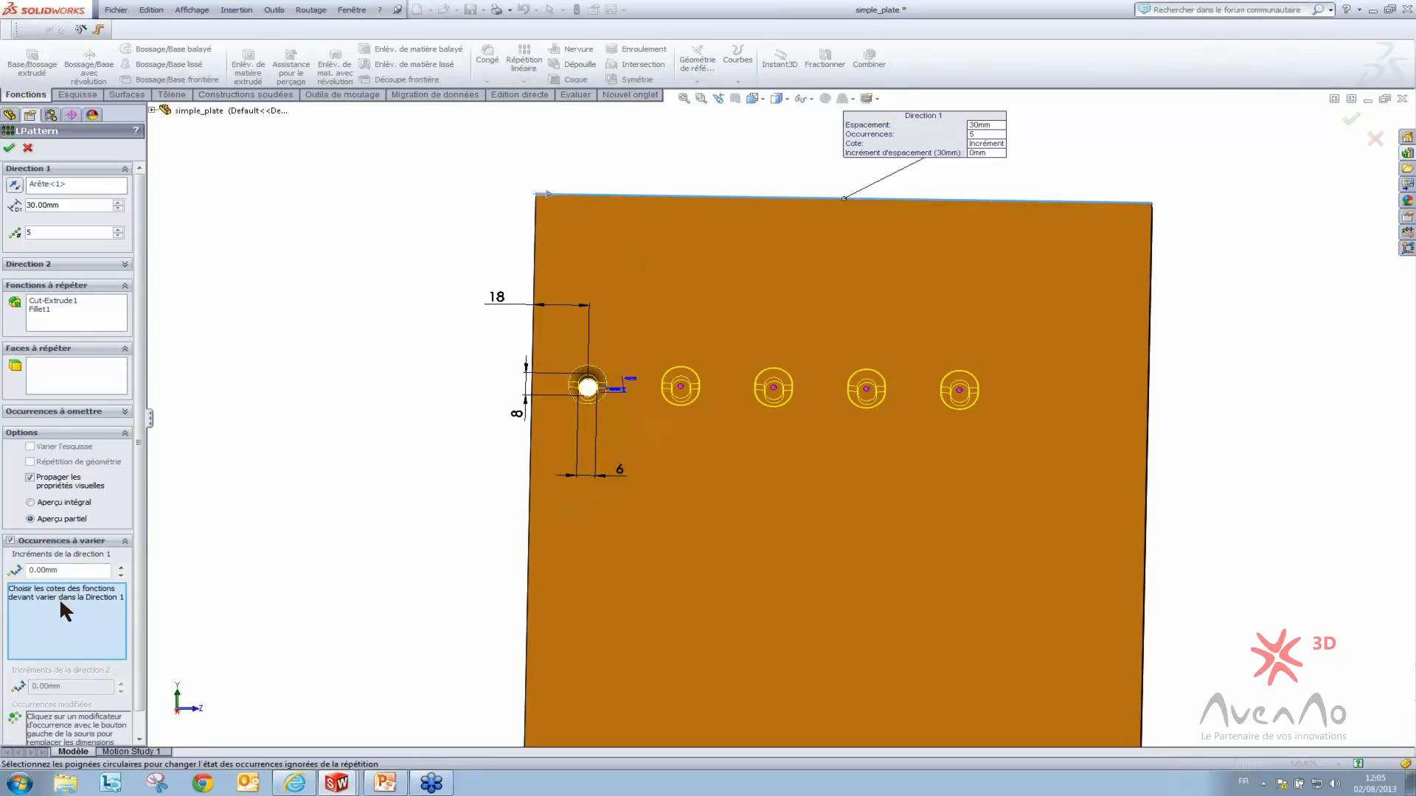
Set the Direction 1 spacing increment of the varied instances to 5 mm
scroll(547, 386, down, 3)
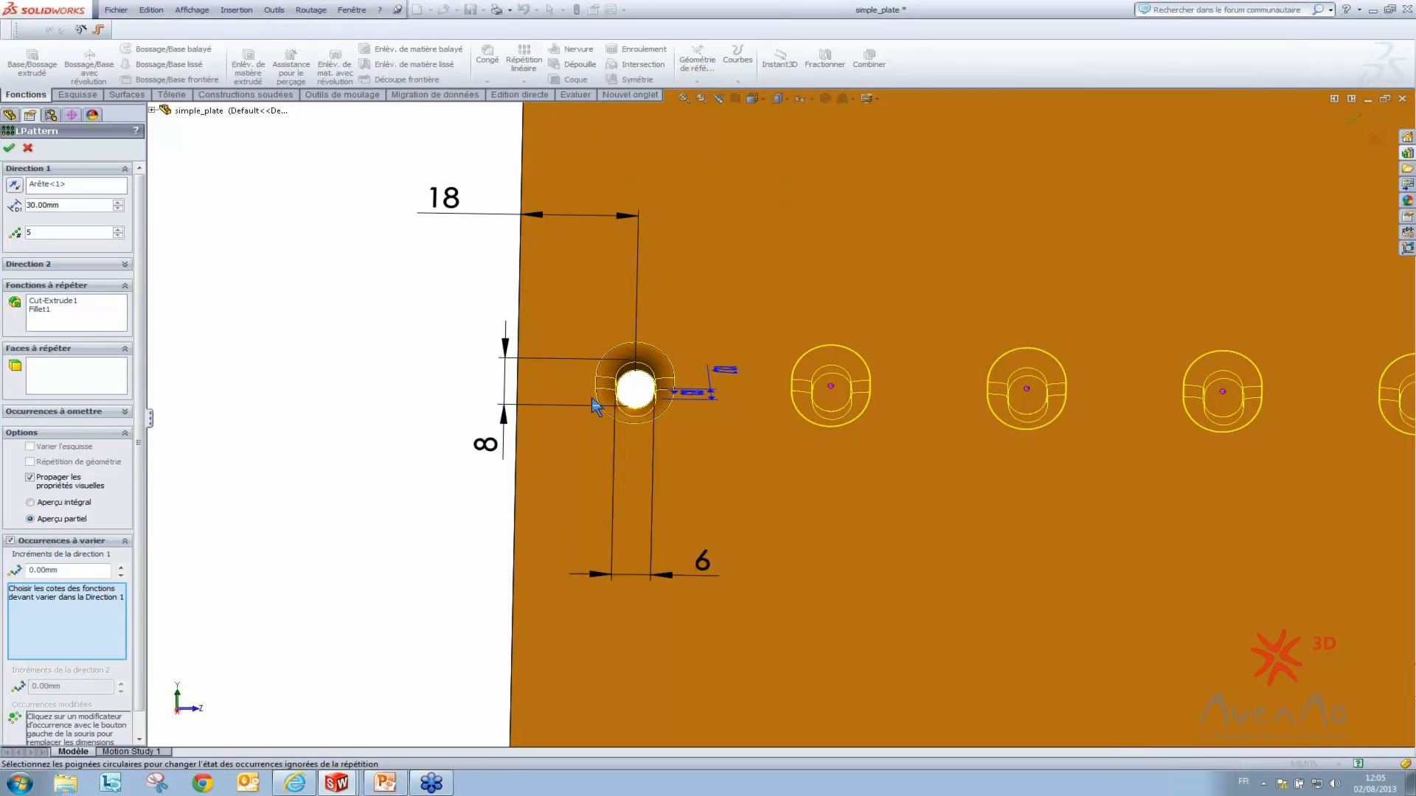
scroll(486, 436, down, 2)
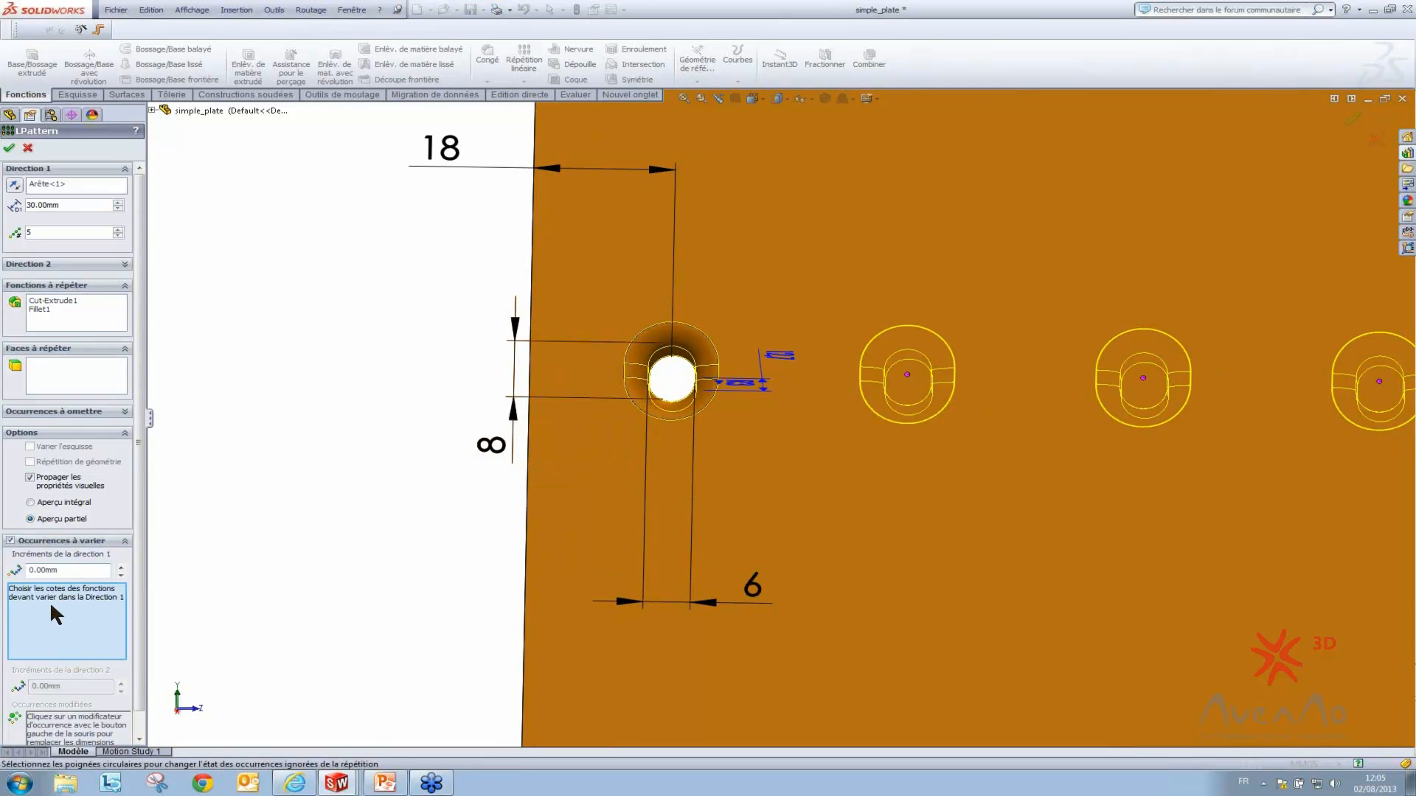
click(70, 572)
click(105, 571)
drag(103, 573, 1, 572)
text(5)
key(Return)
scroll(1049, 459, up, 5)
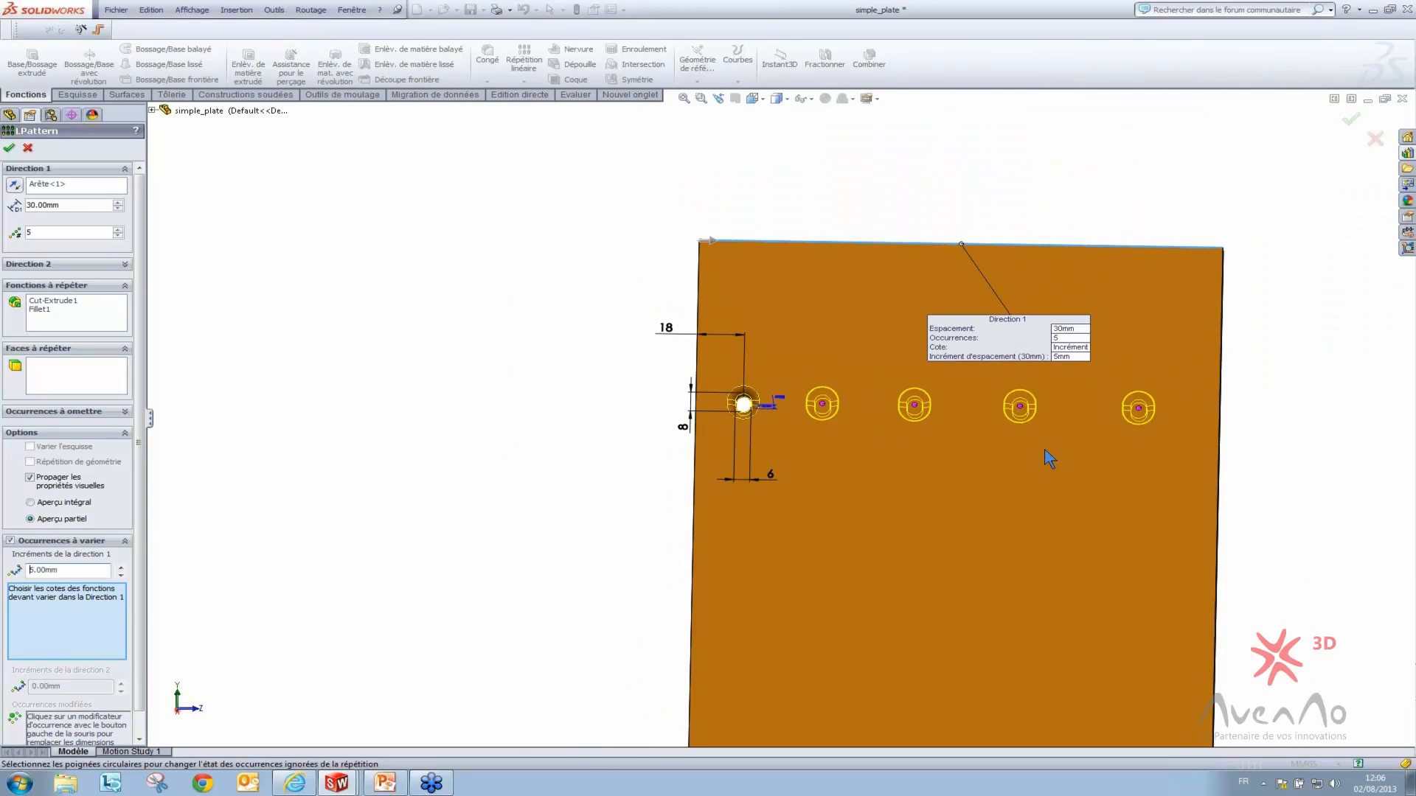
scroll(978, 443, down, 3)
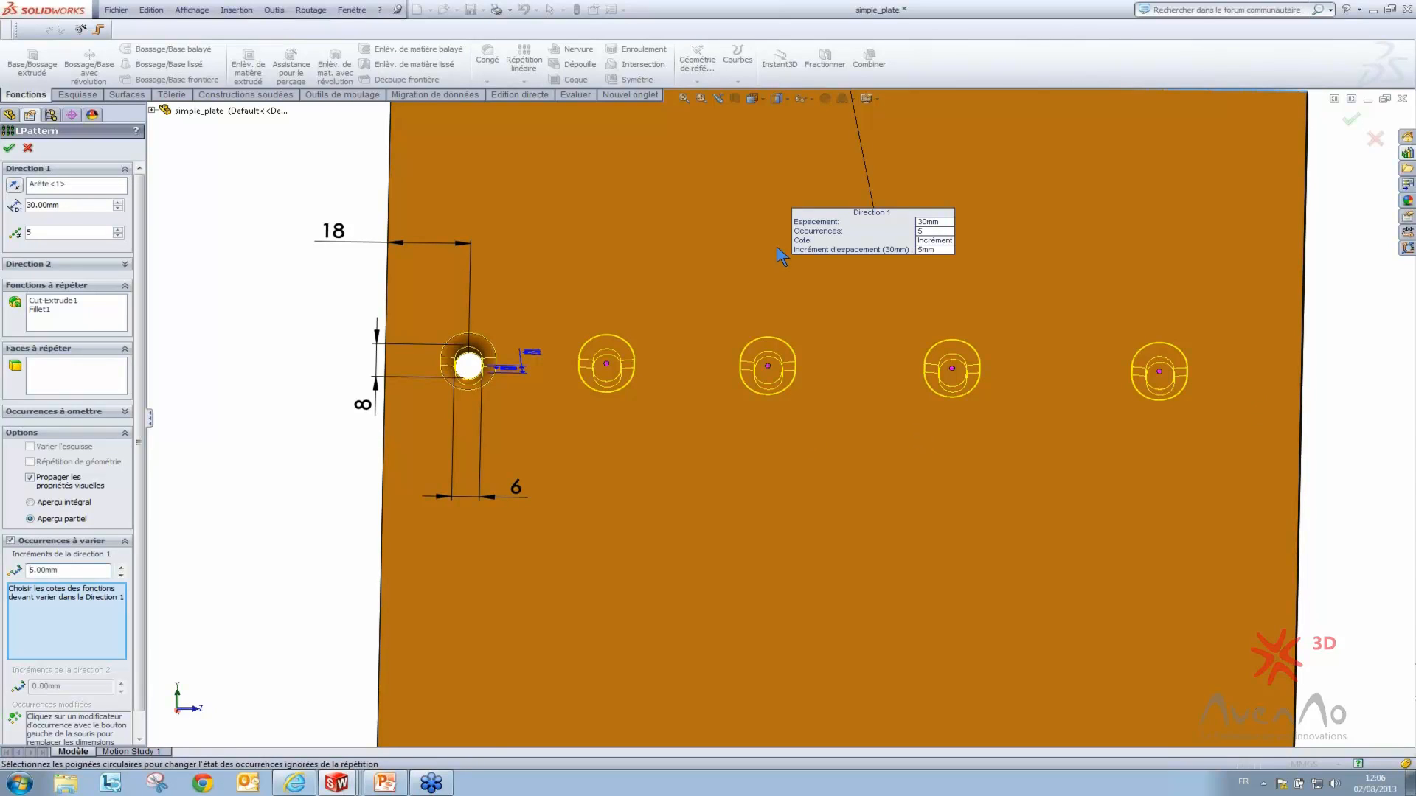
scroll(870, 280, up, 2)
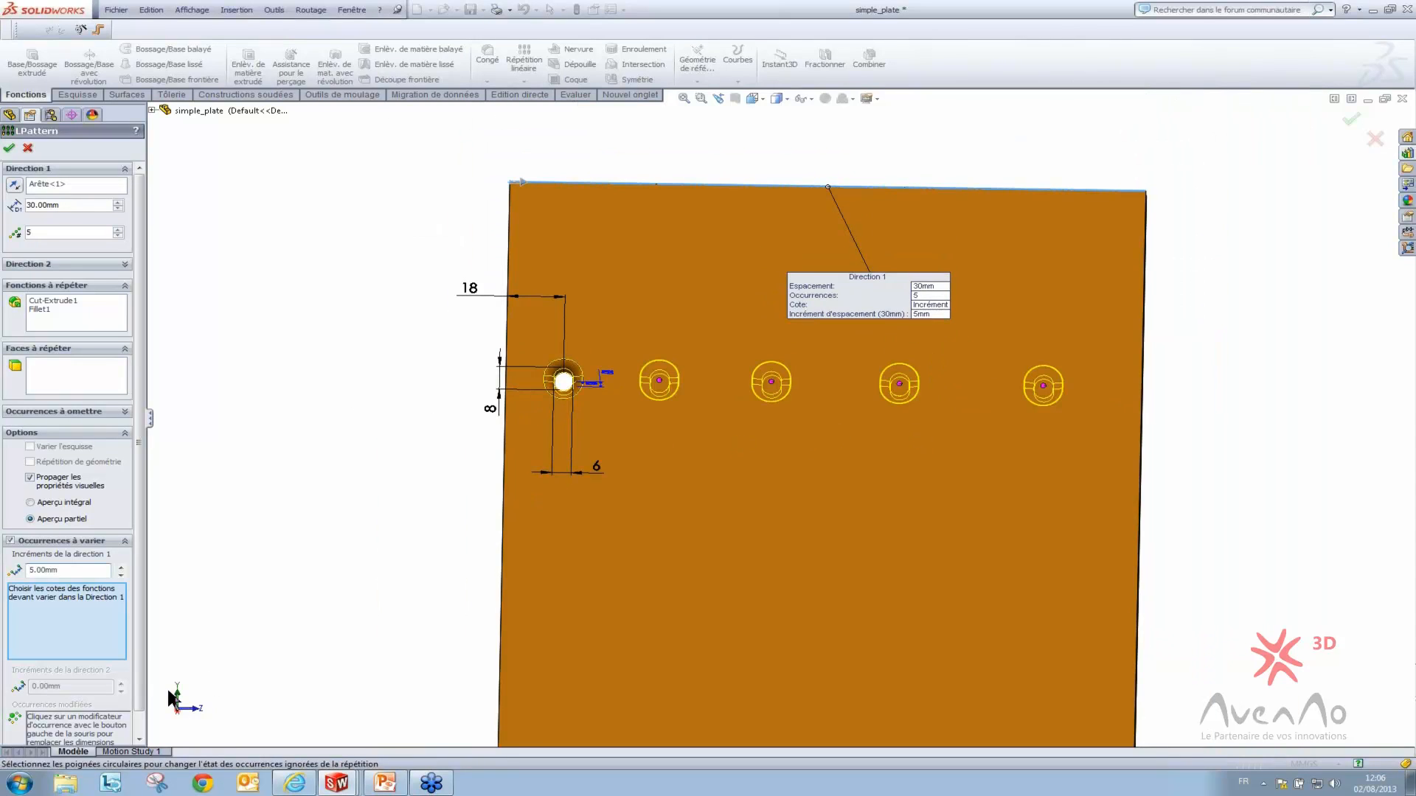
Add the slot's 8 mm height dimension to the varied dimensions and set its increment to 10 mm
scroll(72, 627, down, 1)
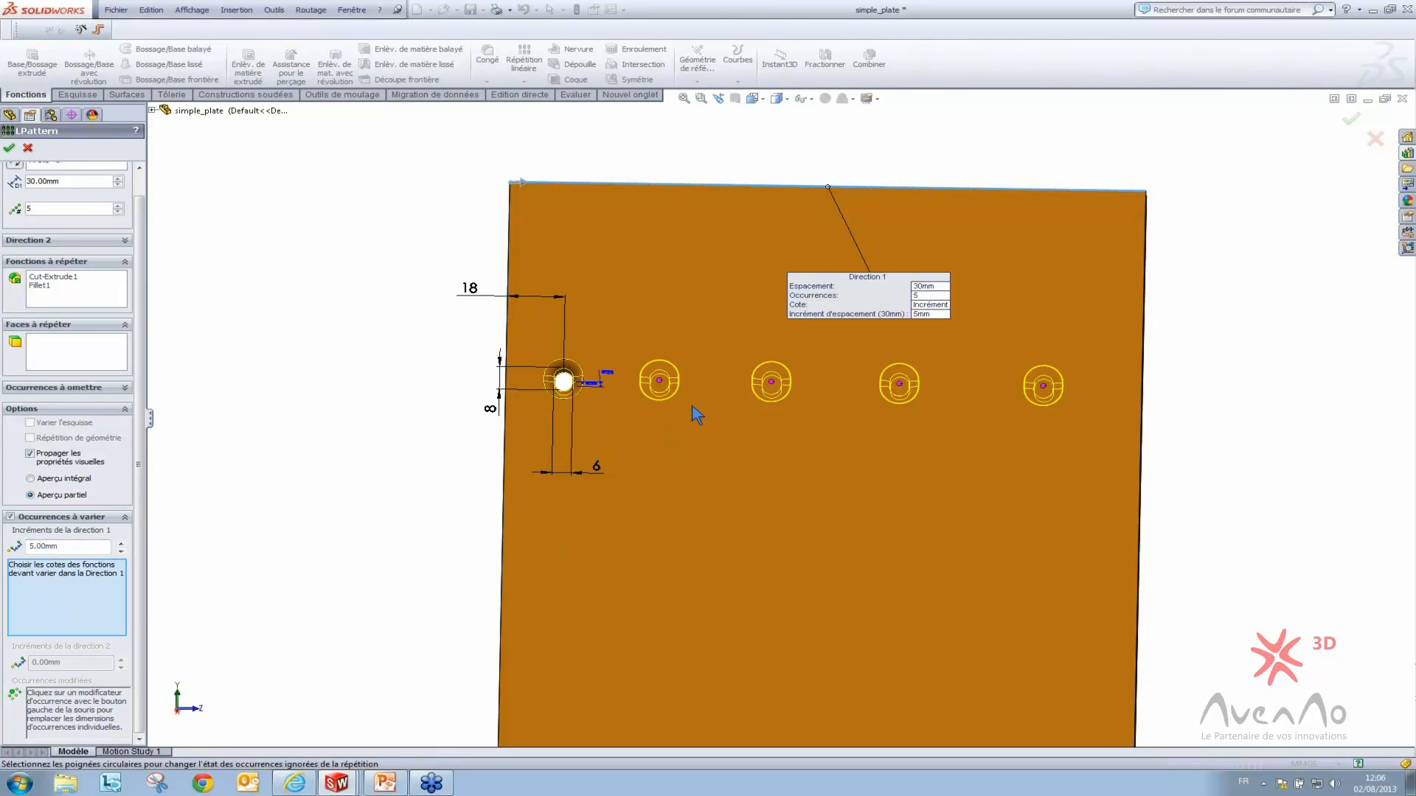
scroll(579, 376, down, 3)
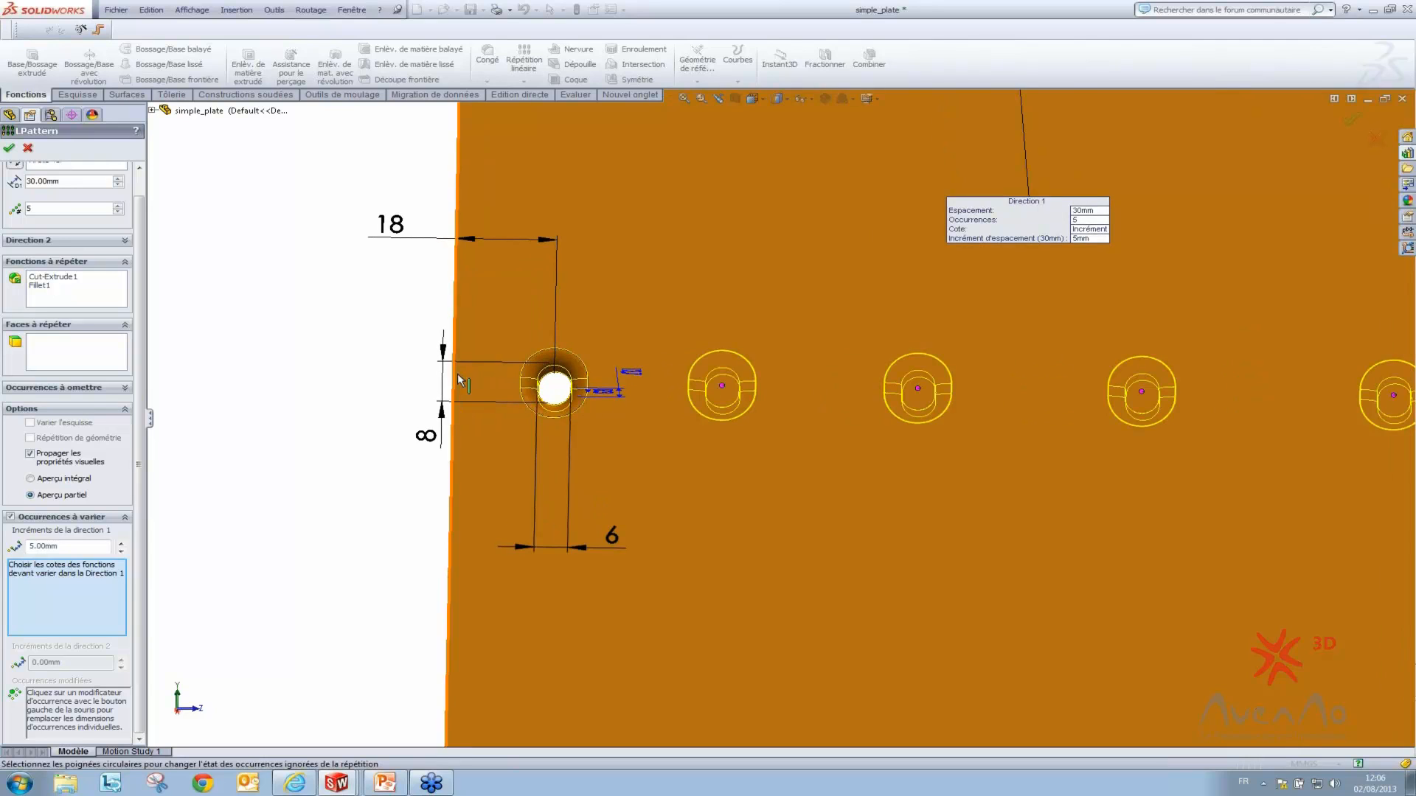
click(440, 434)
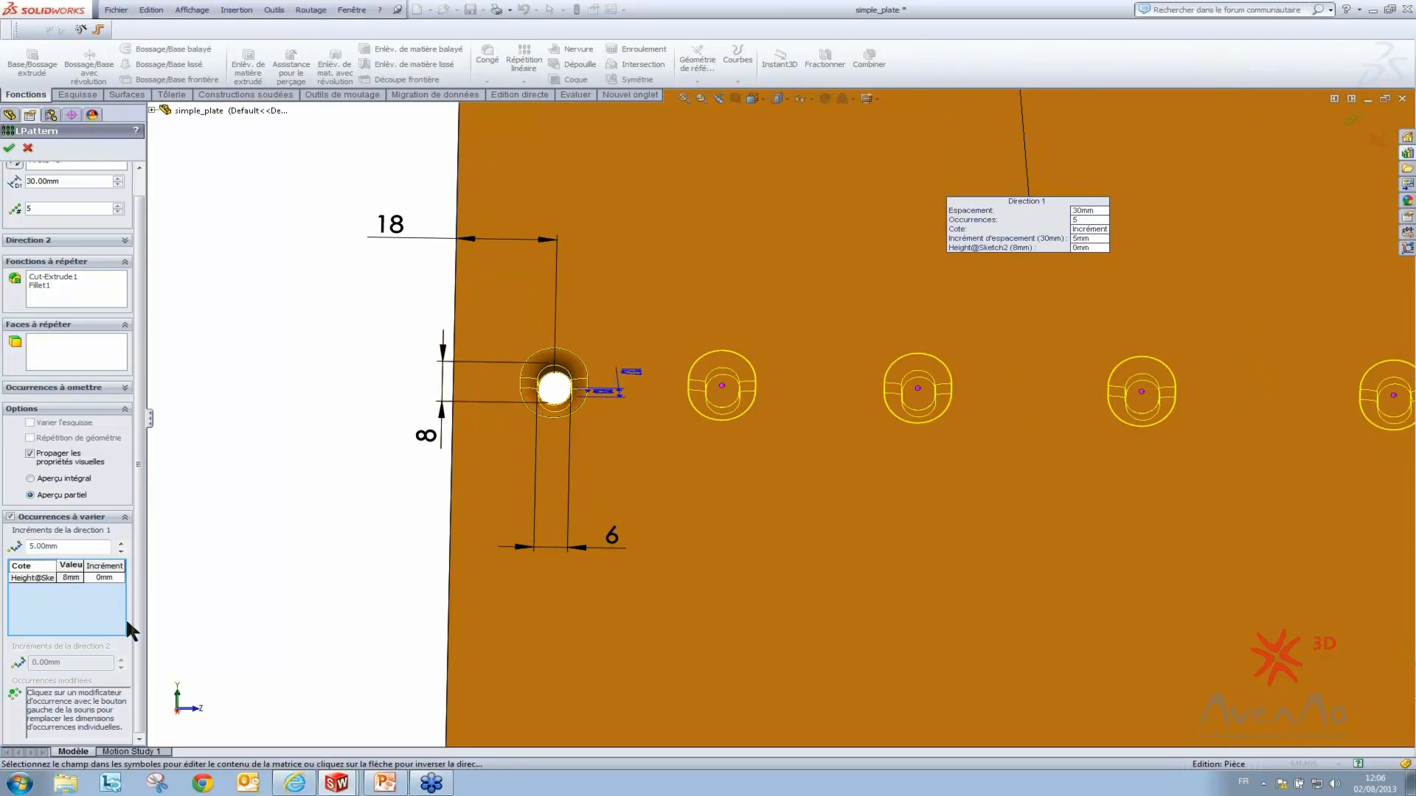
click(103, 579)
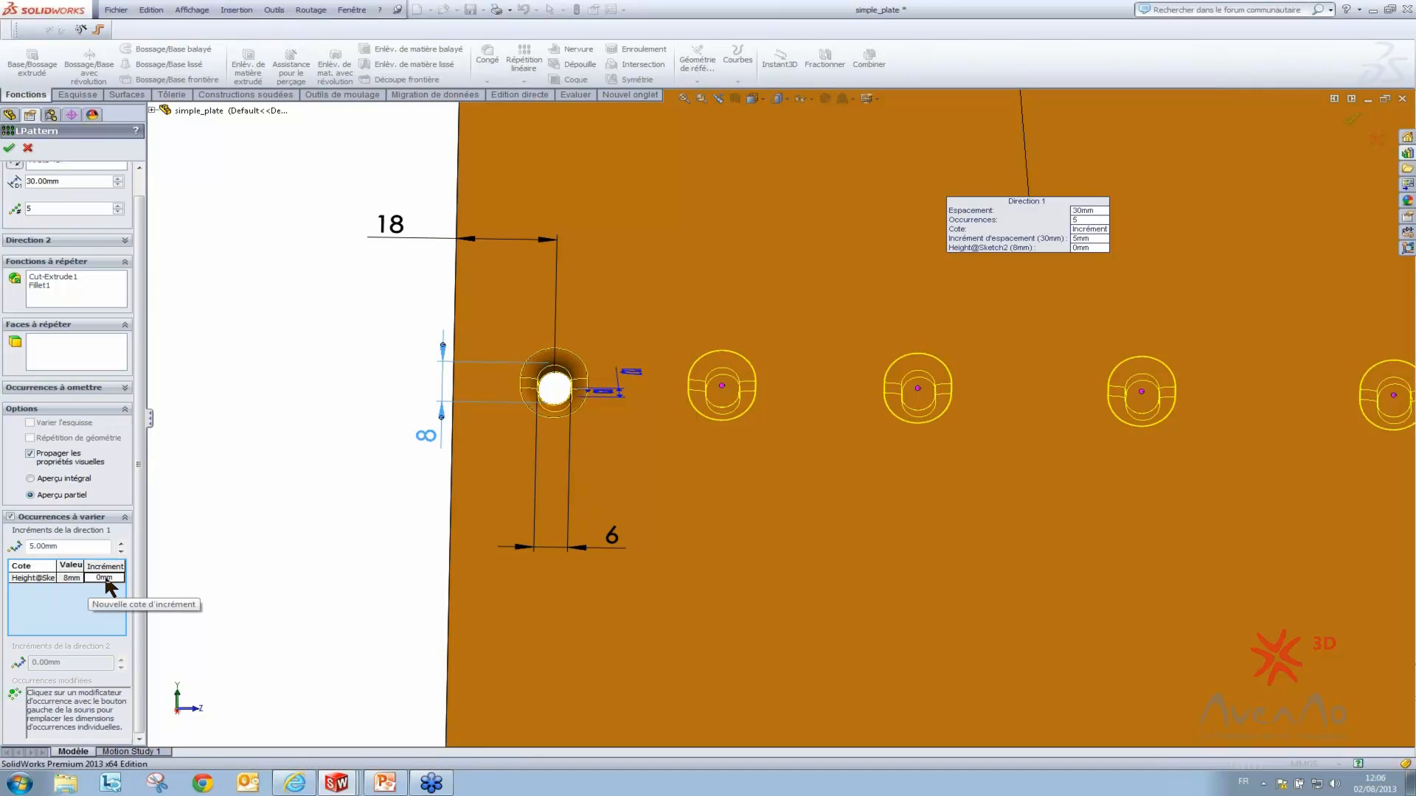
click(116, 605)
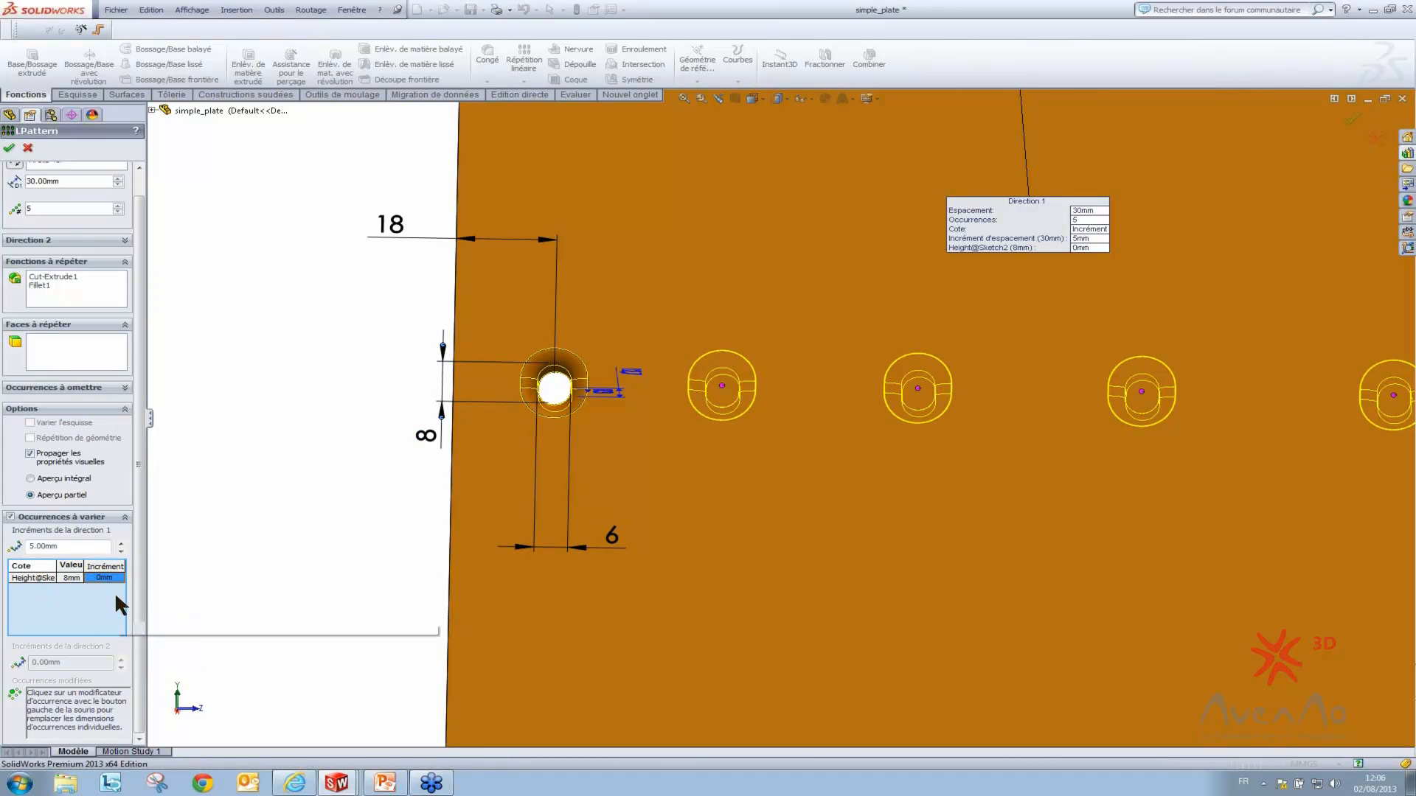
click(123, 580)
drag(123, 580, 26, 576)
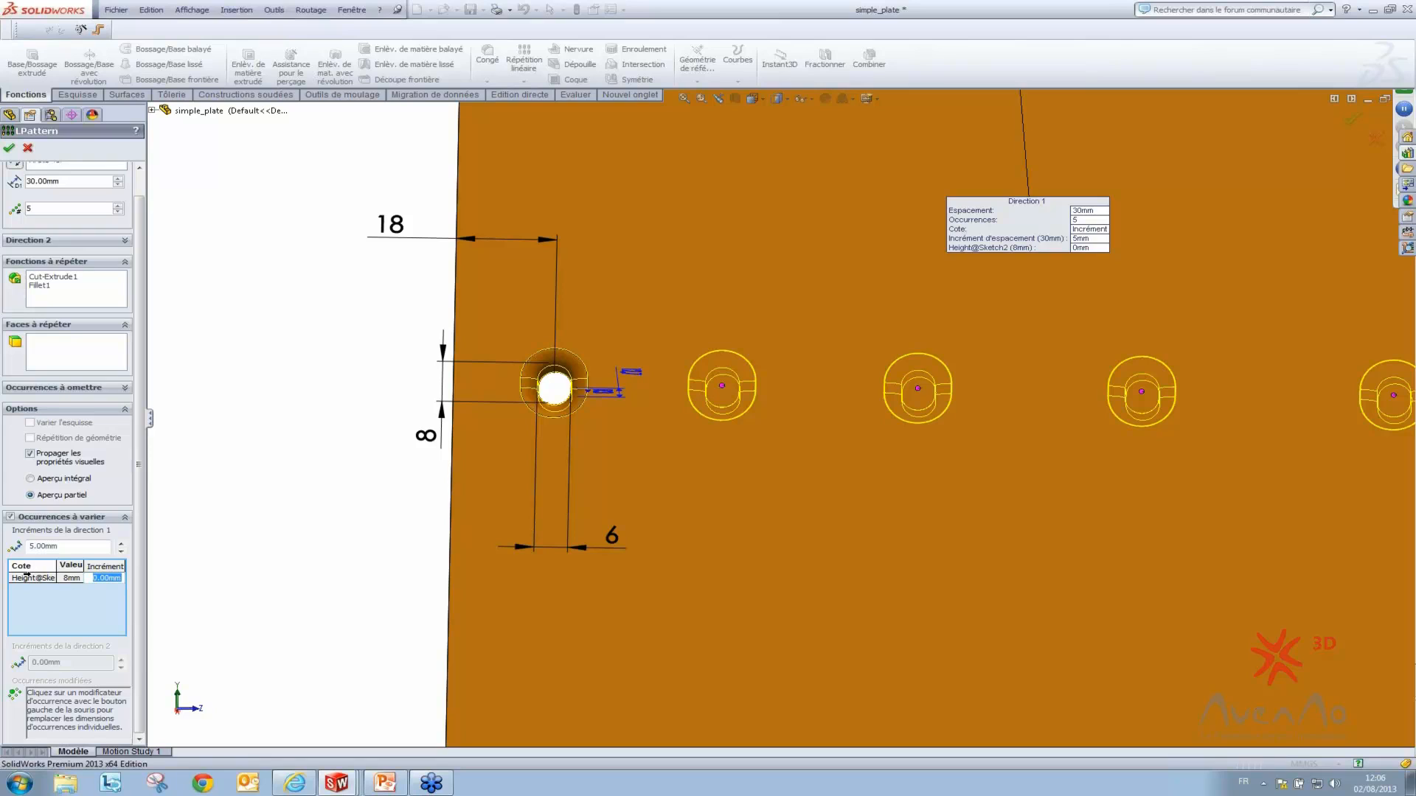
text(10)
key(Return)
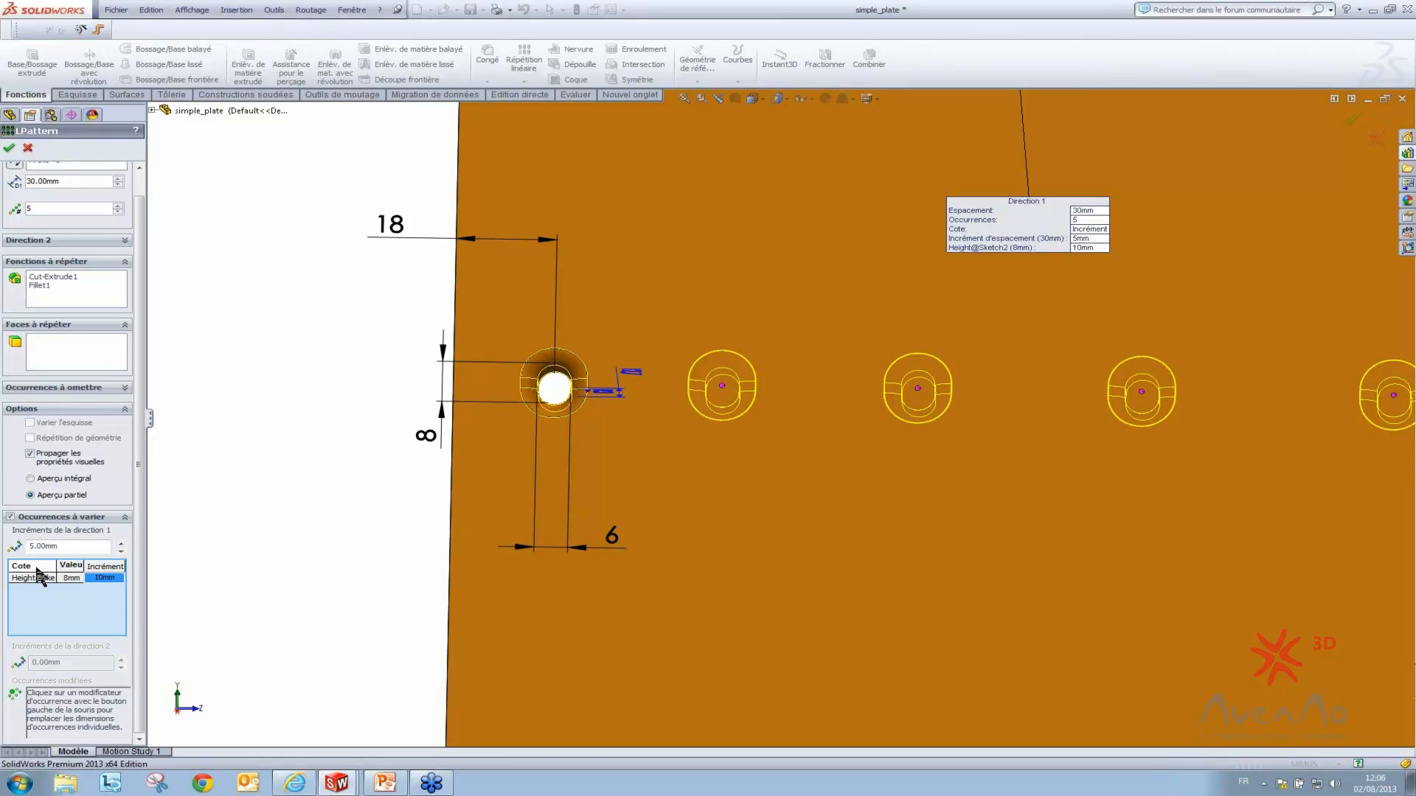
scroll(979, 413, up, 3)
click(78, 589)
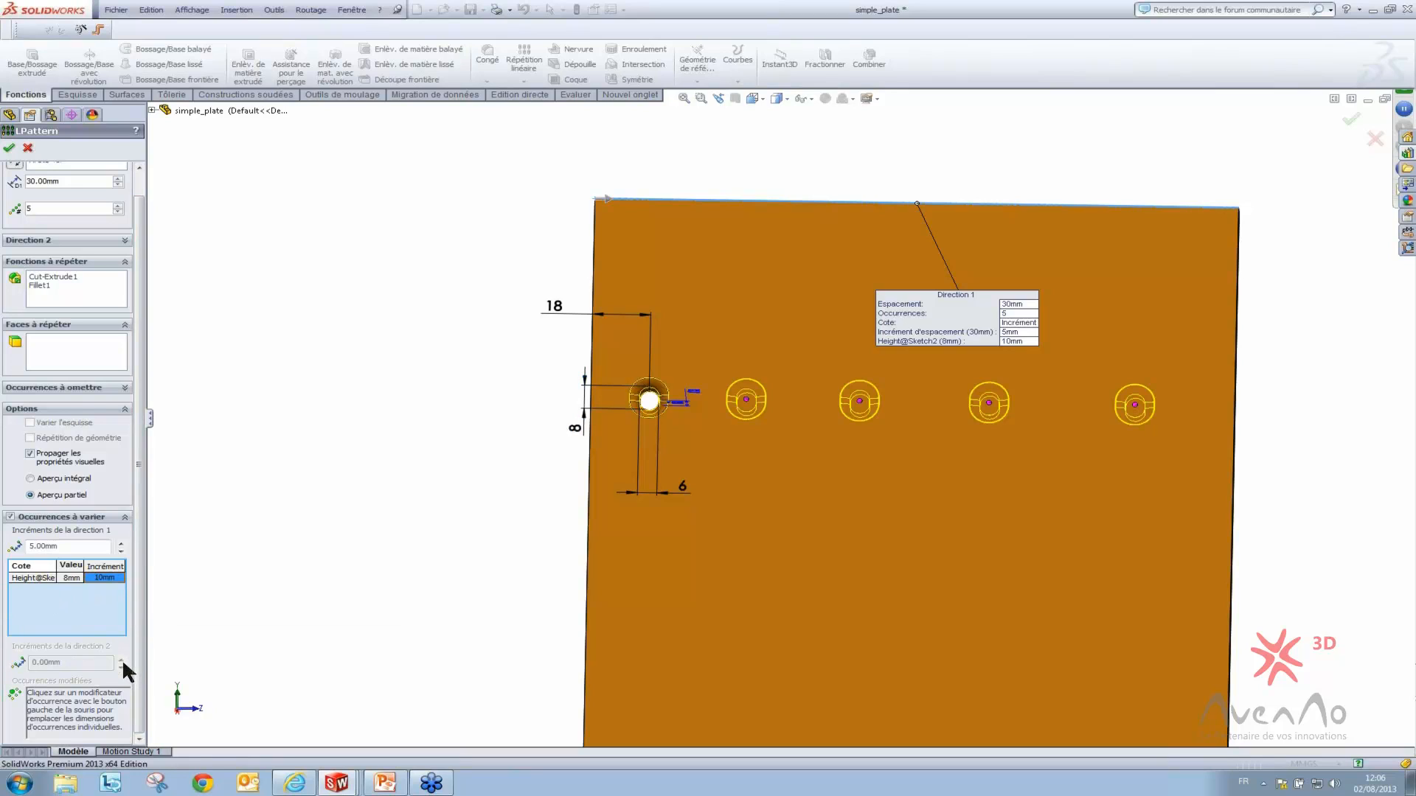
Switch the pattern to full preview and move the Direction 1 callout clear of the previewed slots
click(52, 479)
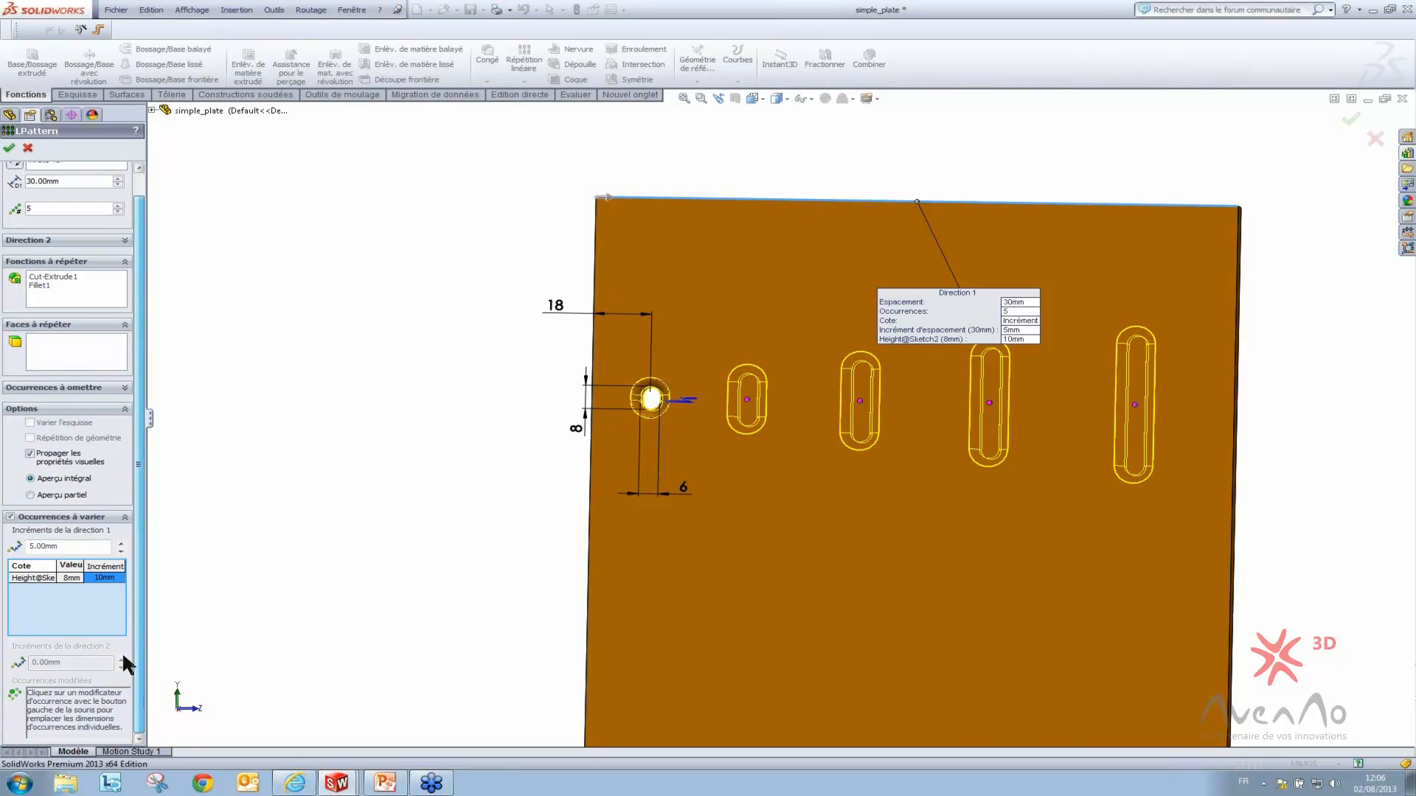
click(59, 716)
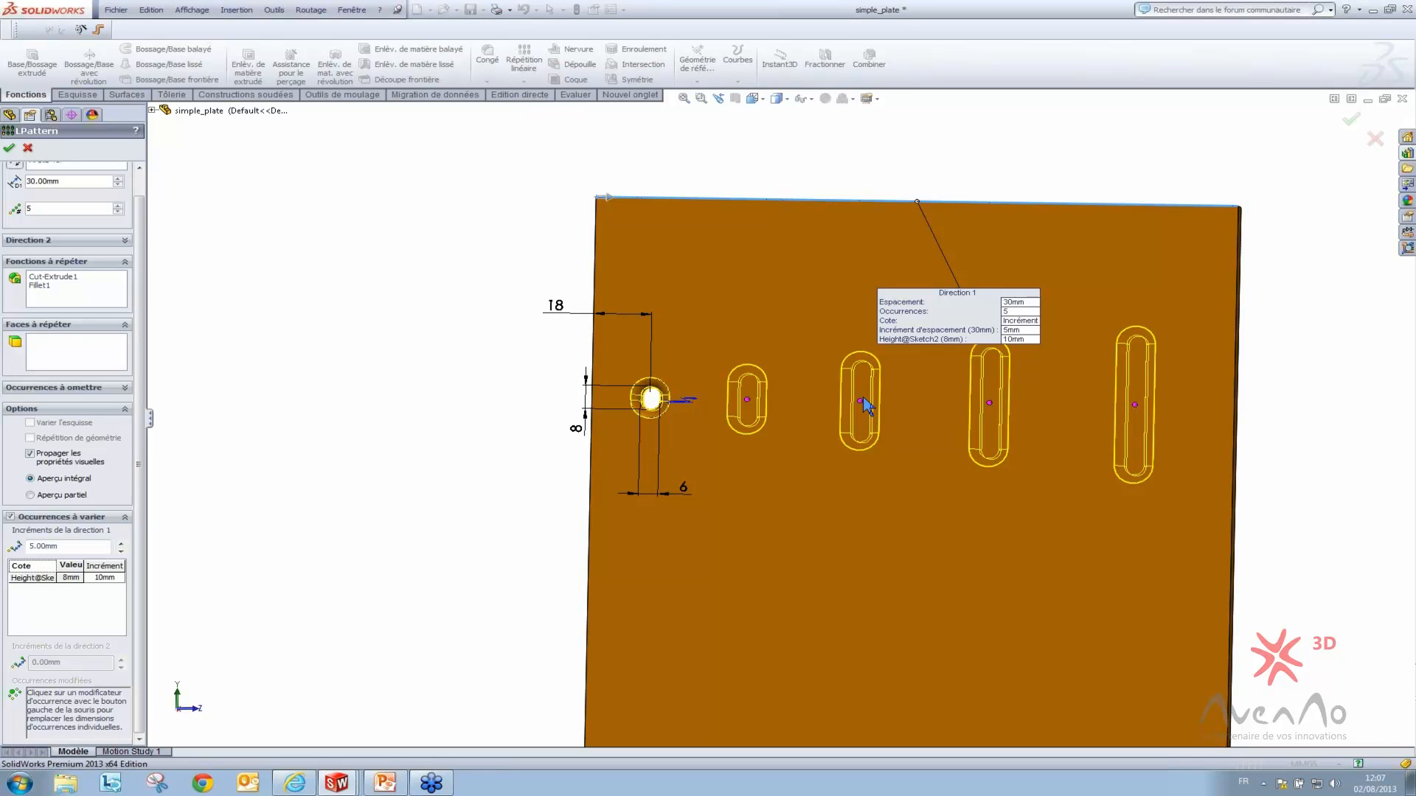
drag(962, 317, 881, 251)
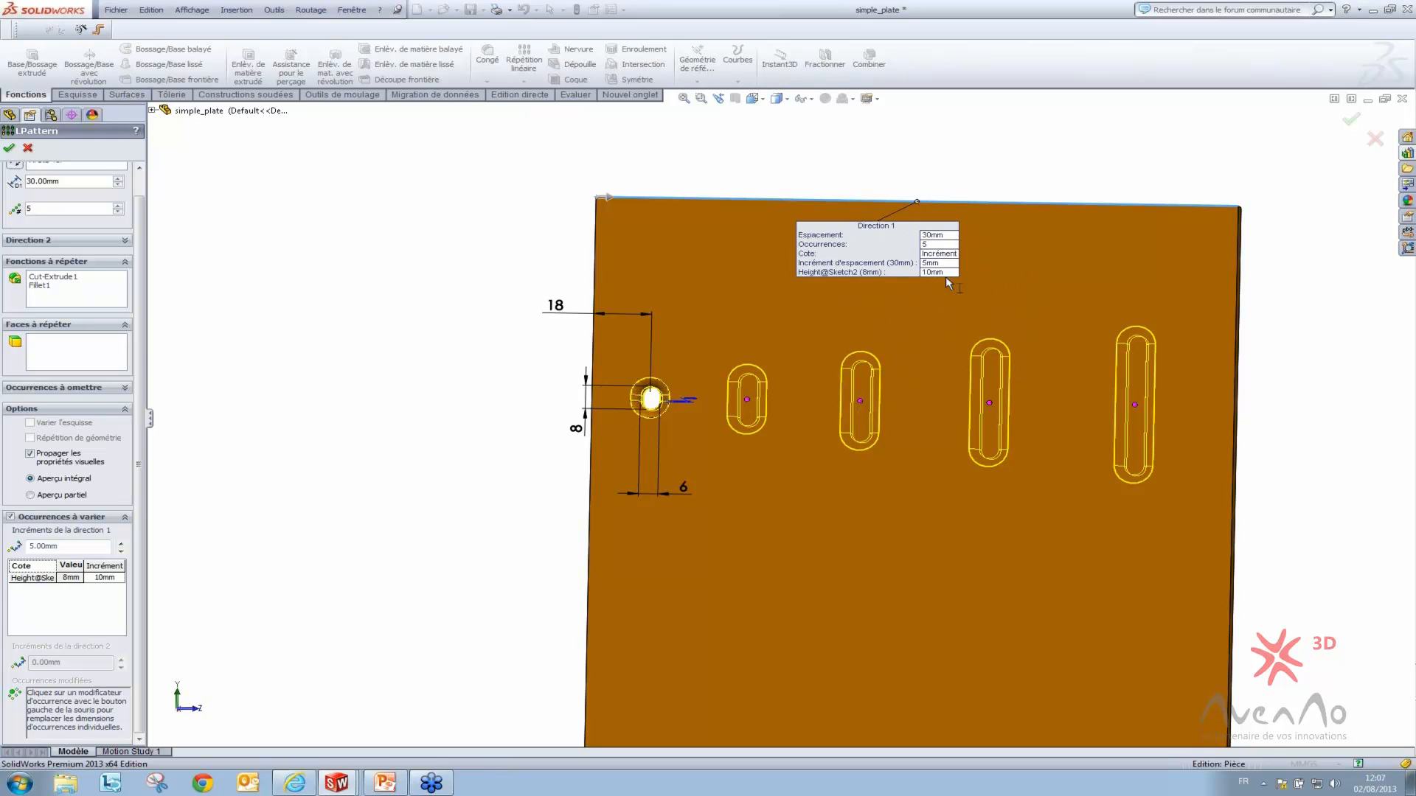
right_click(990, 404)
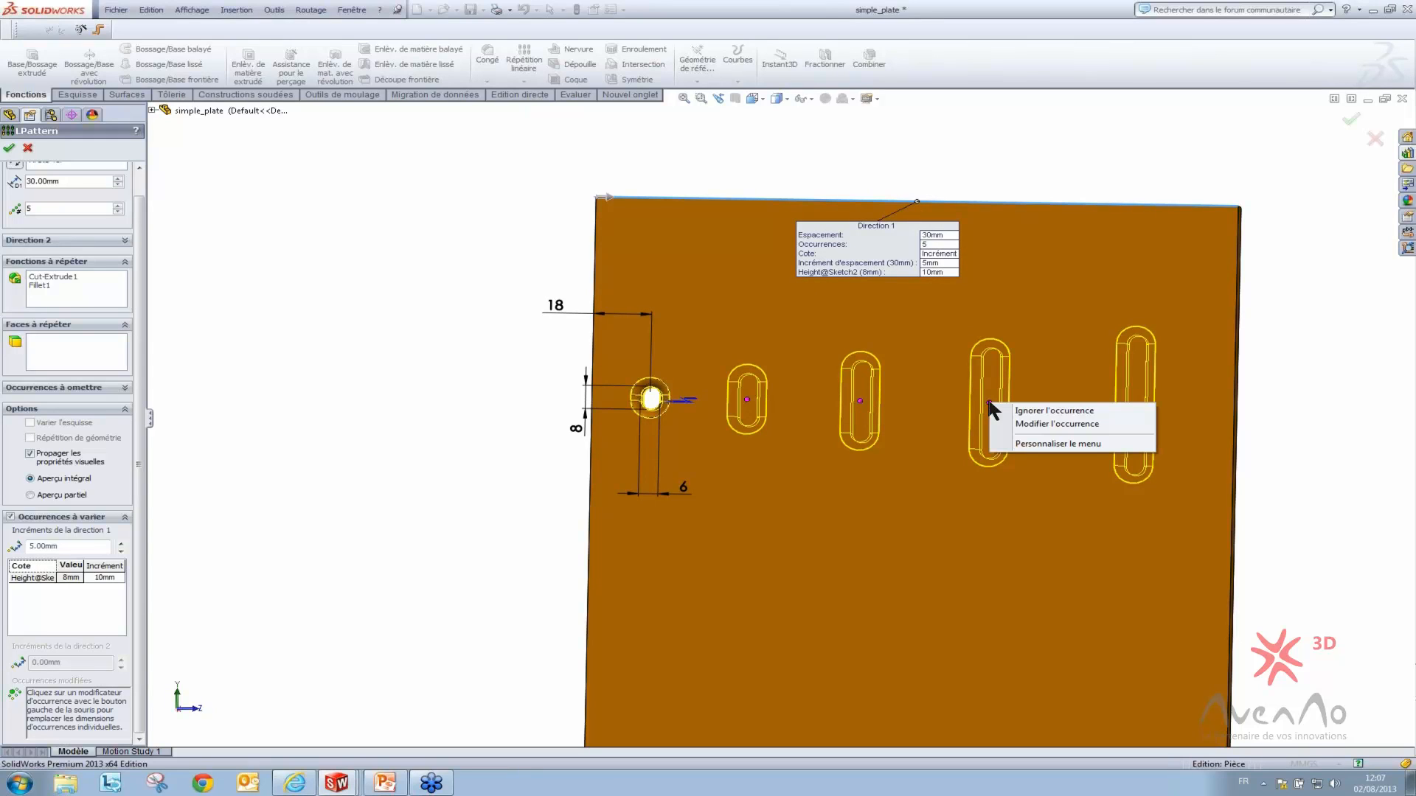
click(1049, 347)
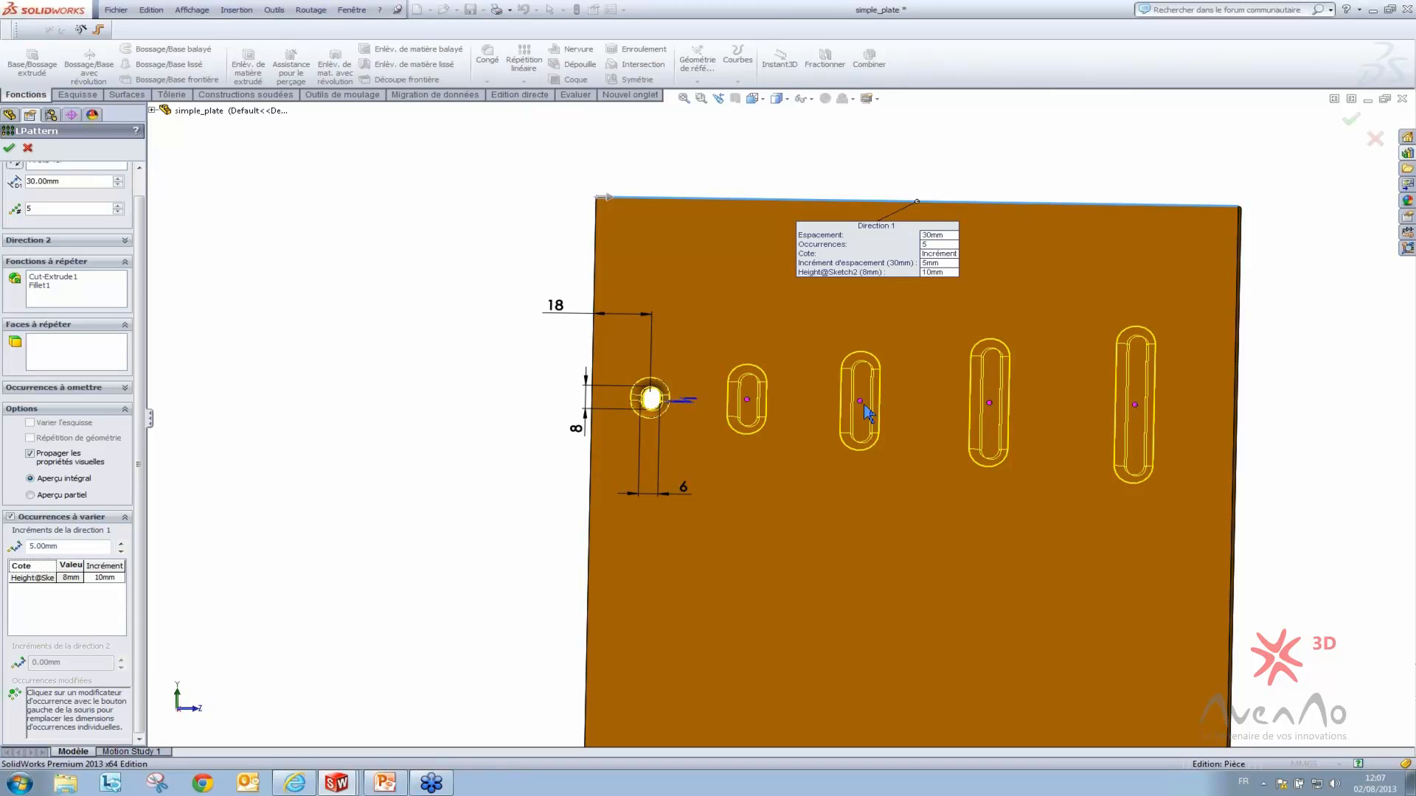
right_click(864, 406)
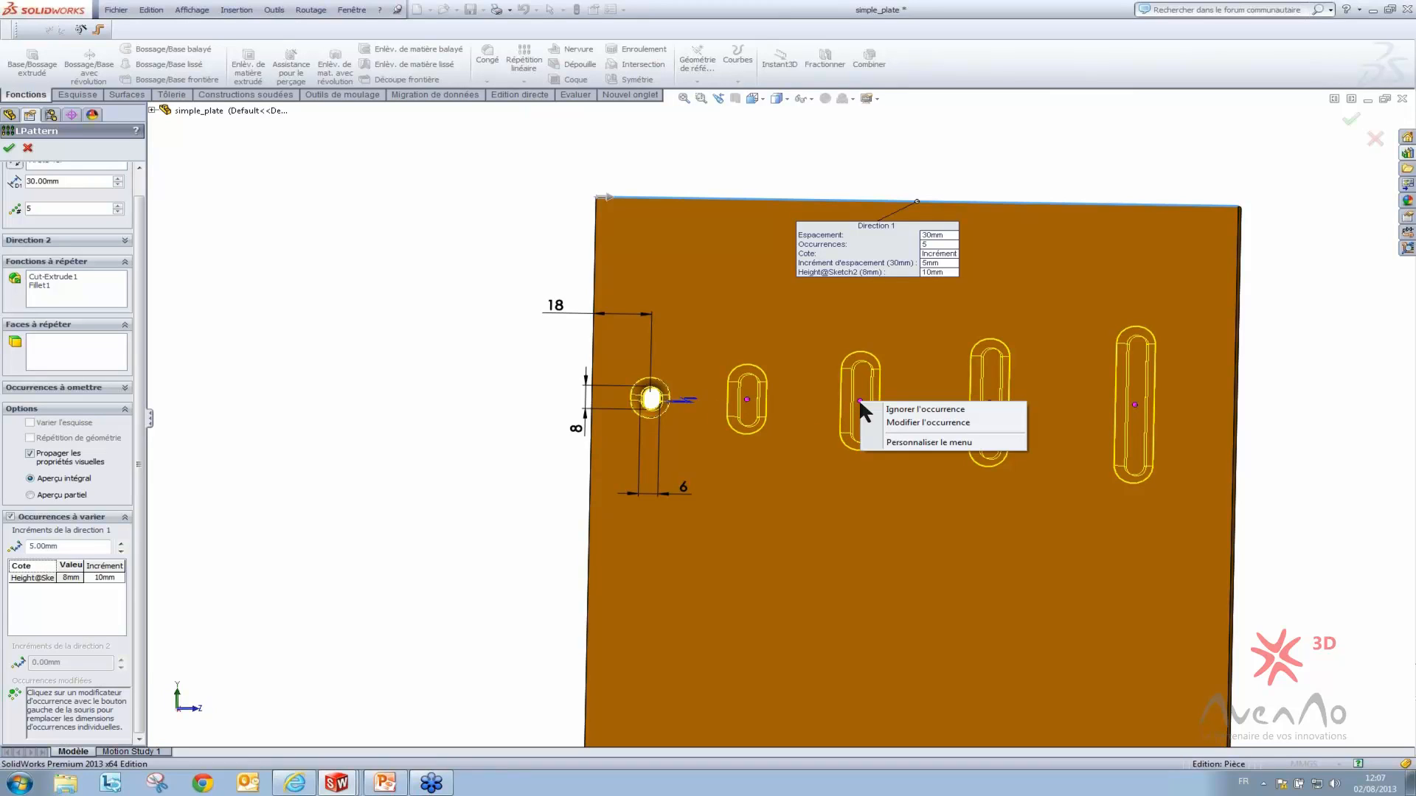
click(933, 423)
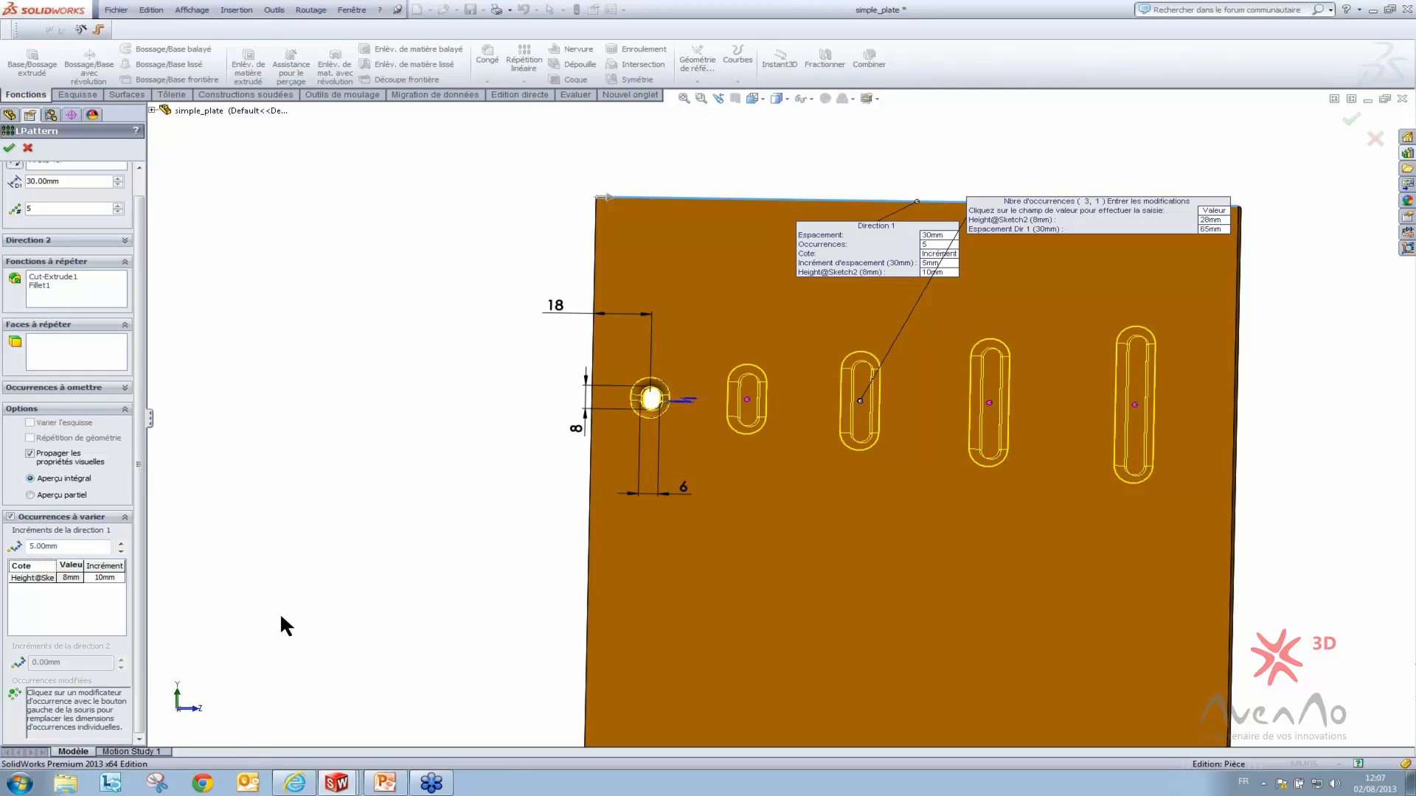
click(55, 564)
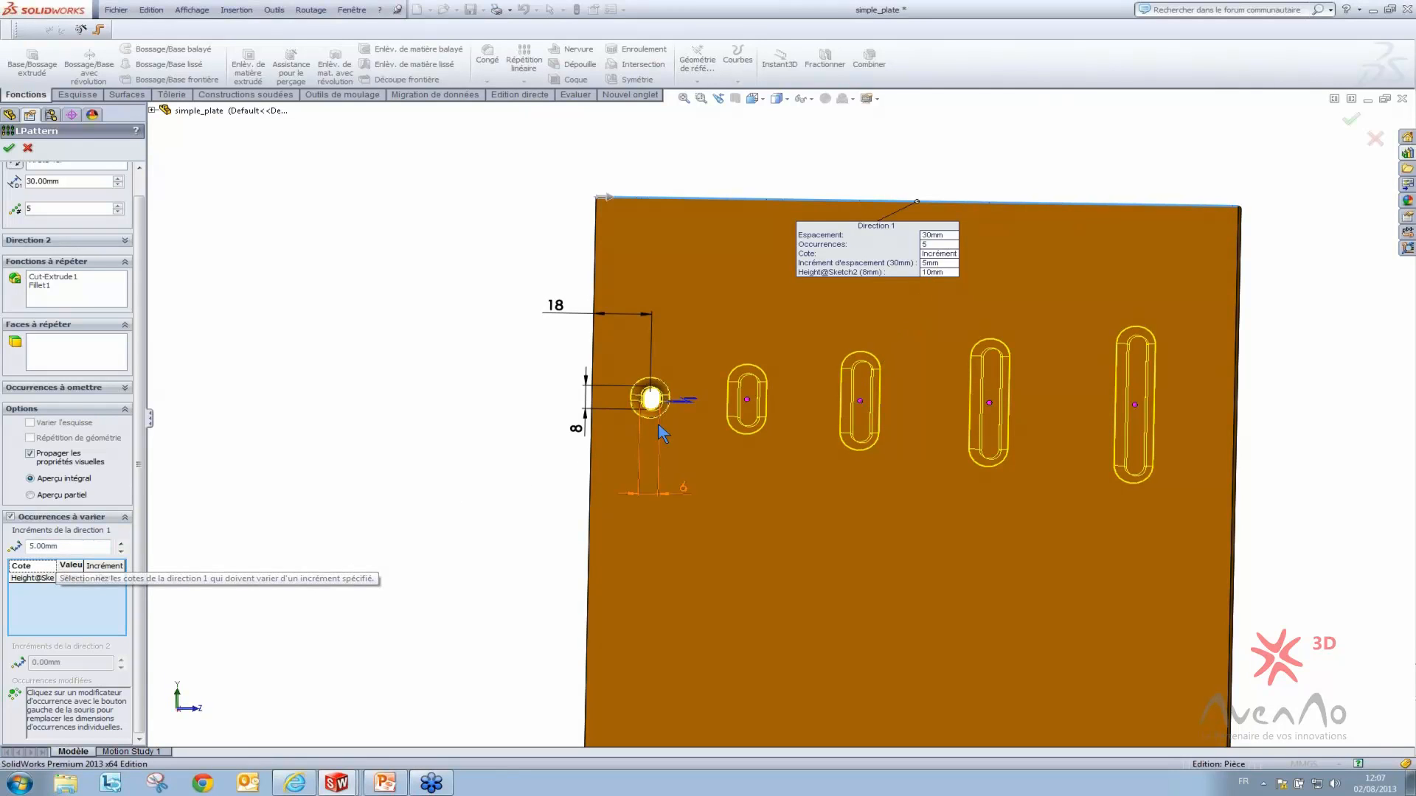
Modify the third slot instance of the linear pattern individually, setting its height to 40 mm
right_click(860, 403)
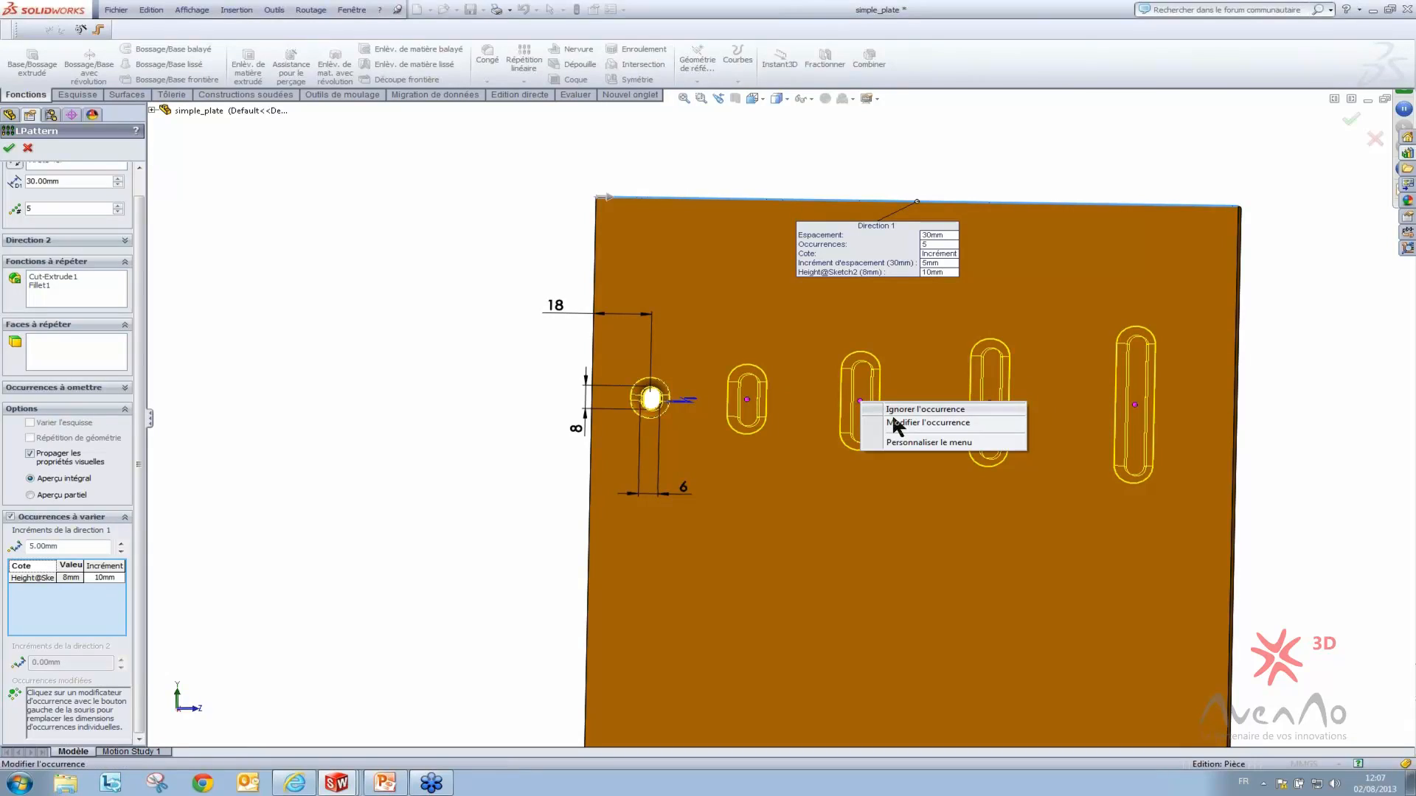
click(896, 421)
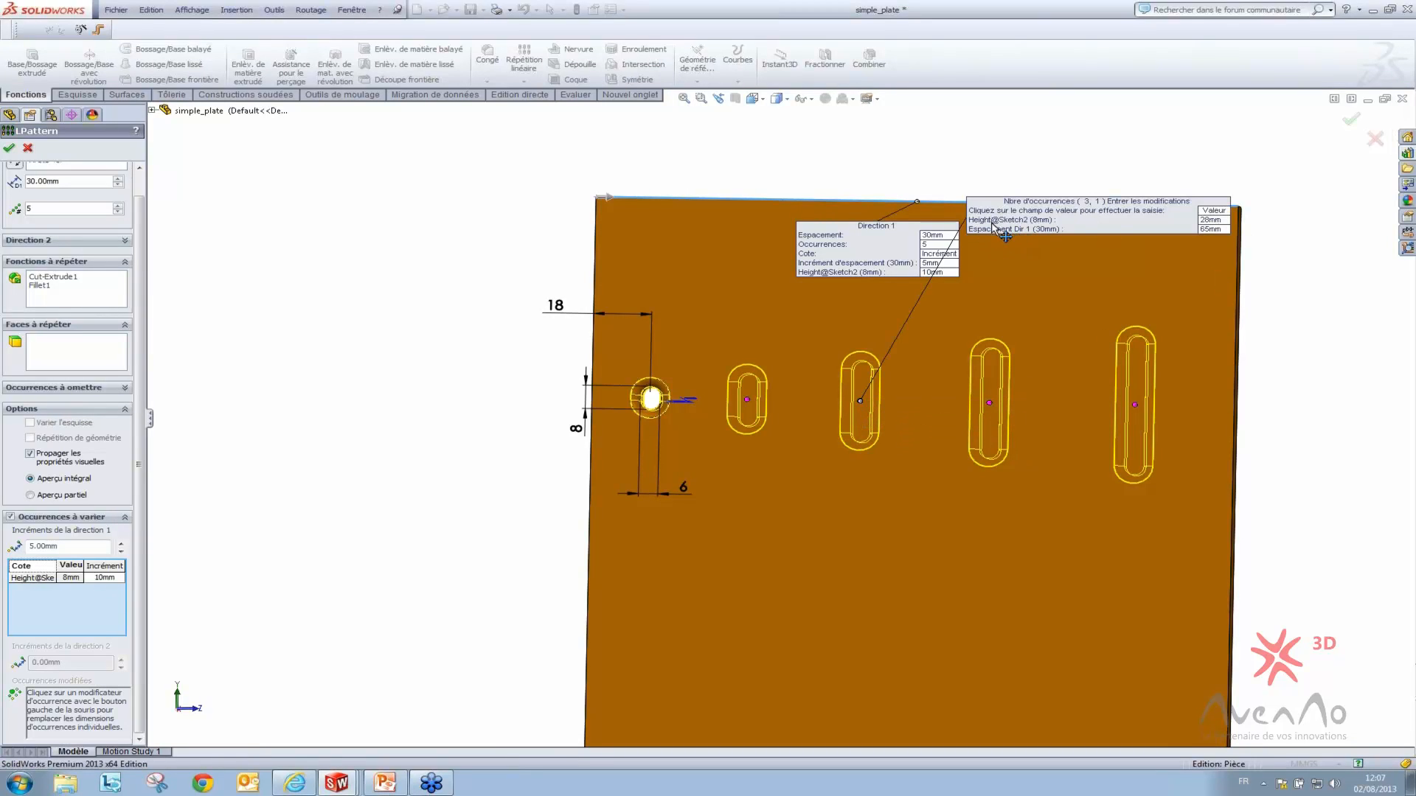
click(1221, 222)
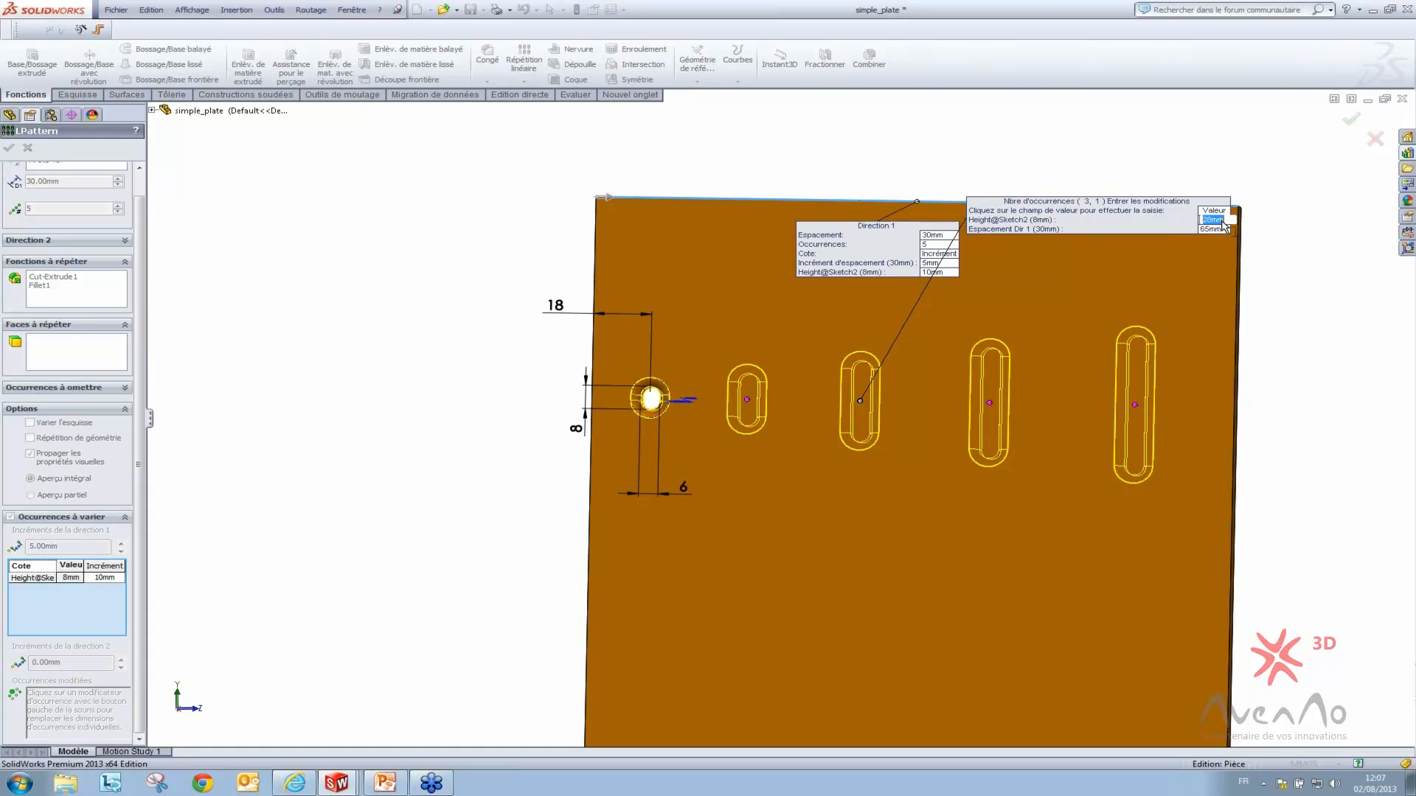
text(40)
key(Return)
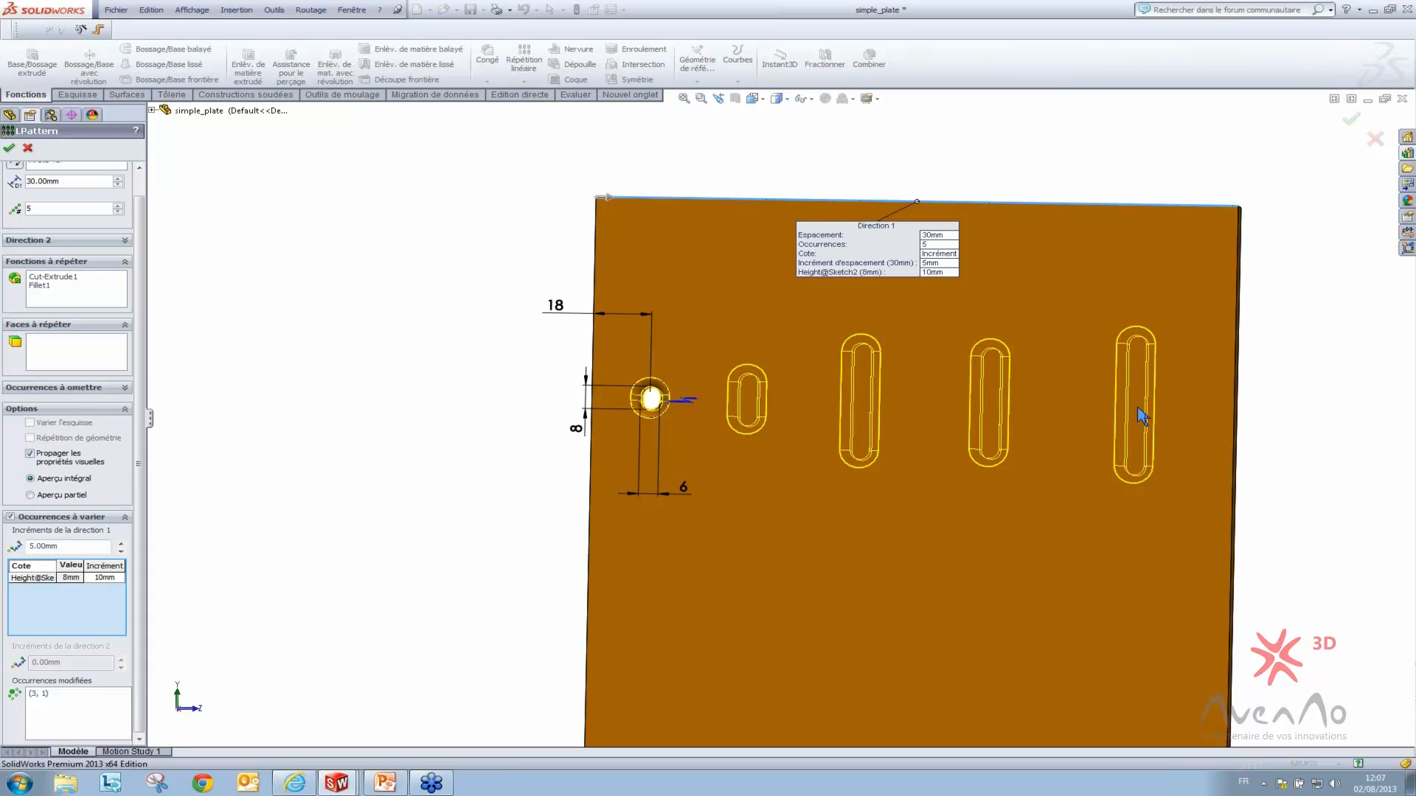
click(106, 716)
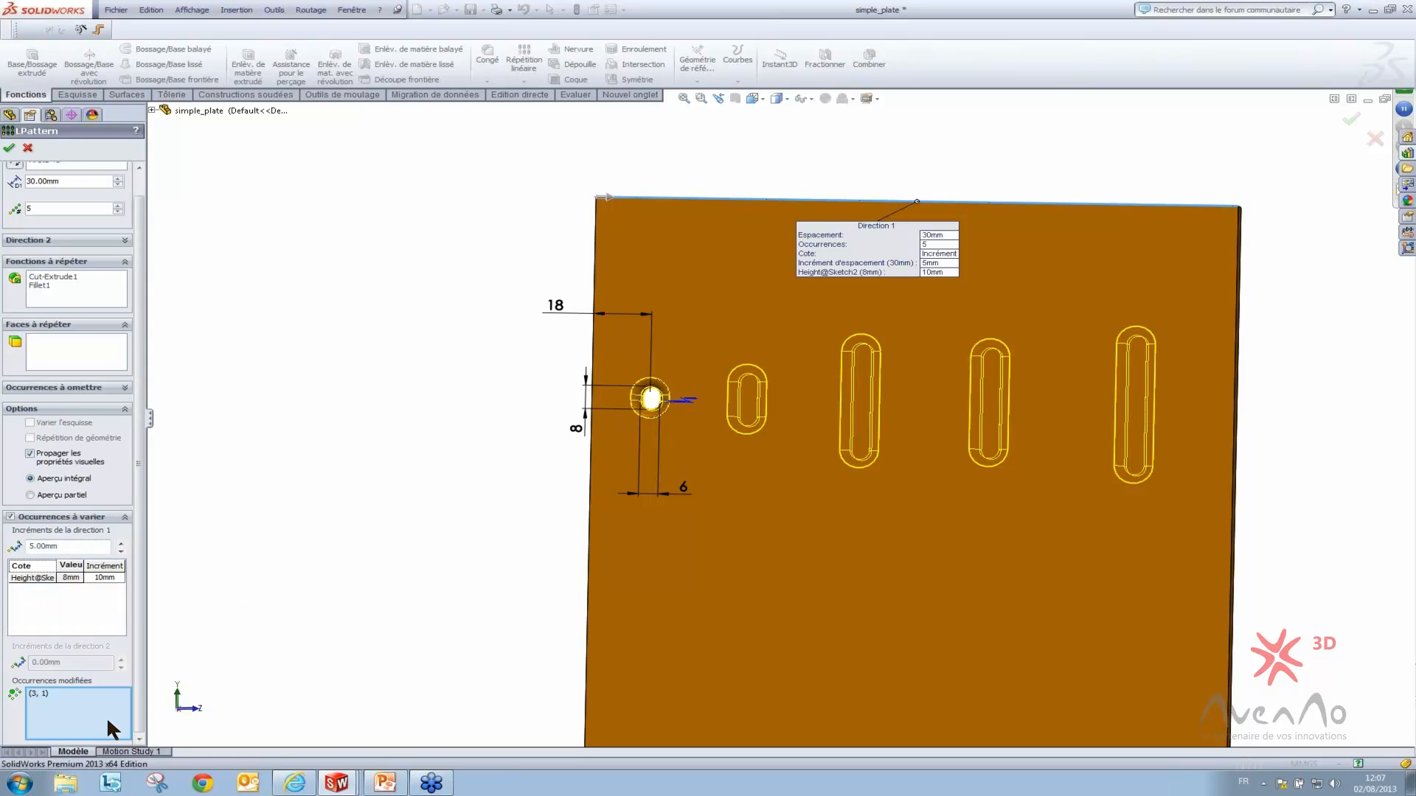
click(90, 340)
click(92, 298)
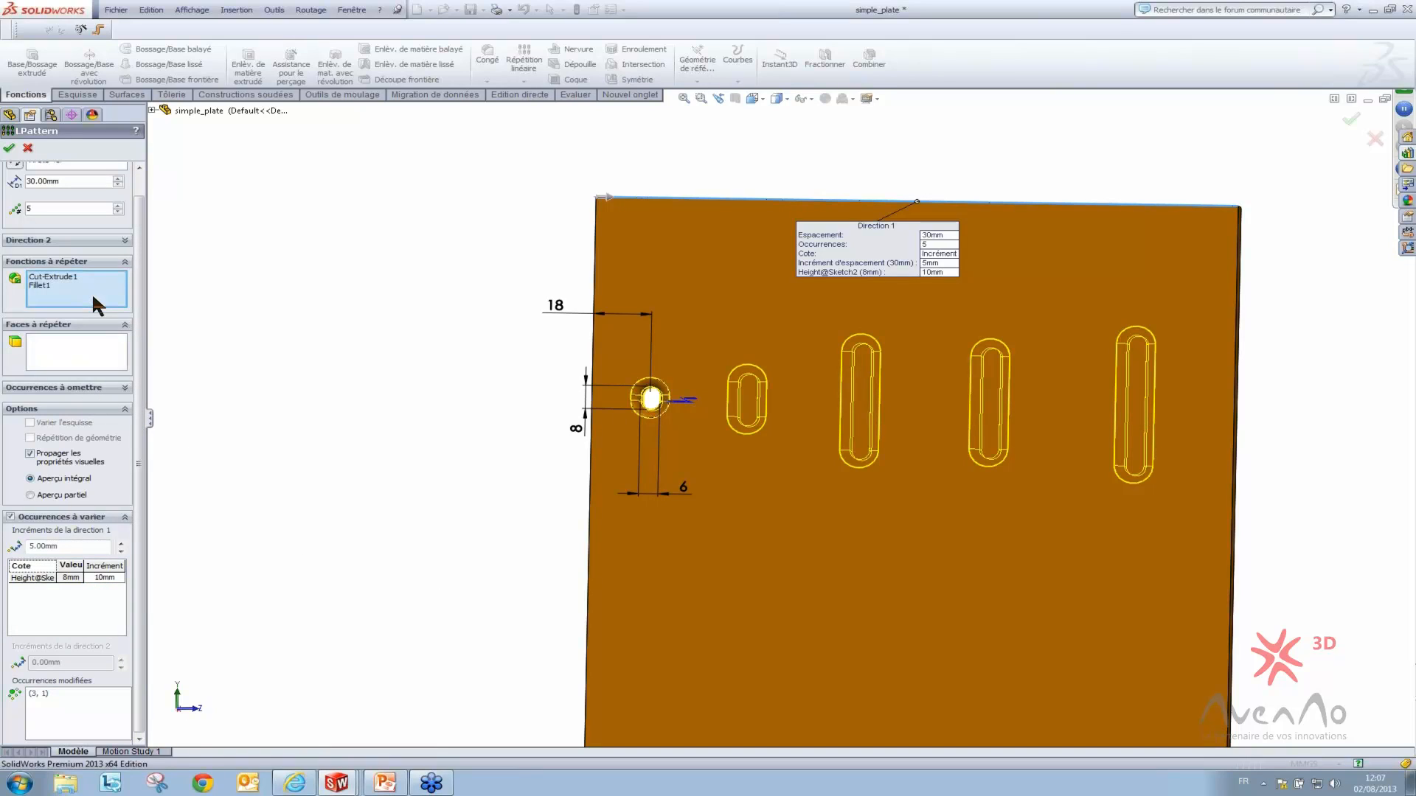
scroll(1062, 424, up, 5)
scroll(977, 406, down, 5)
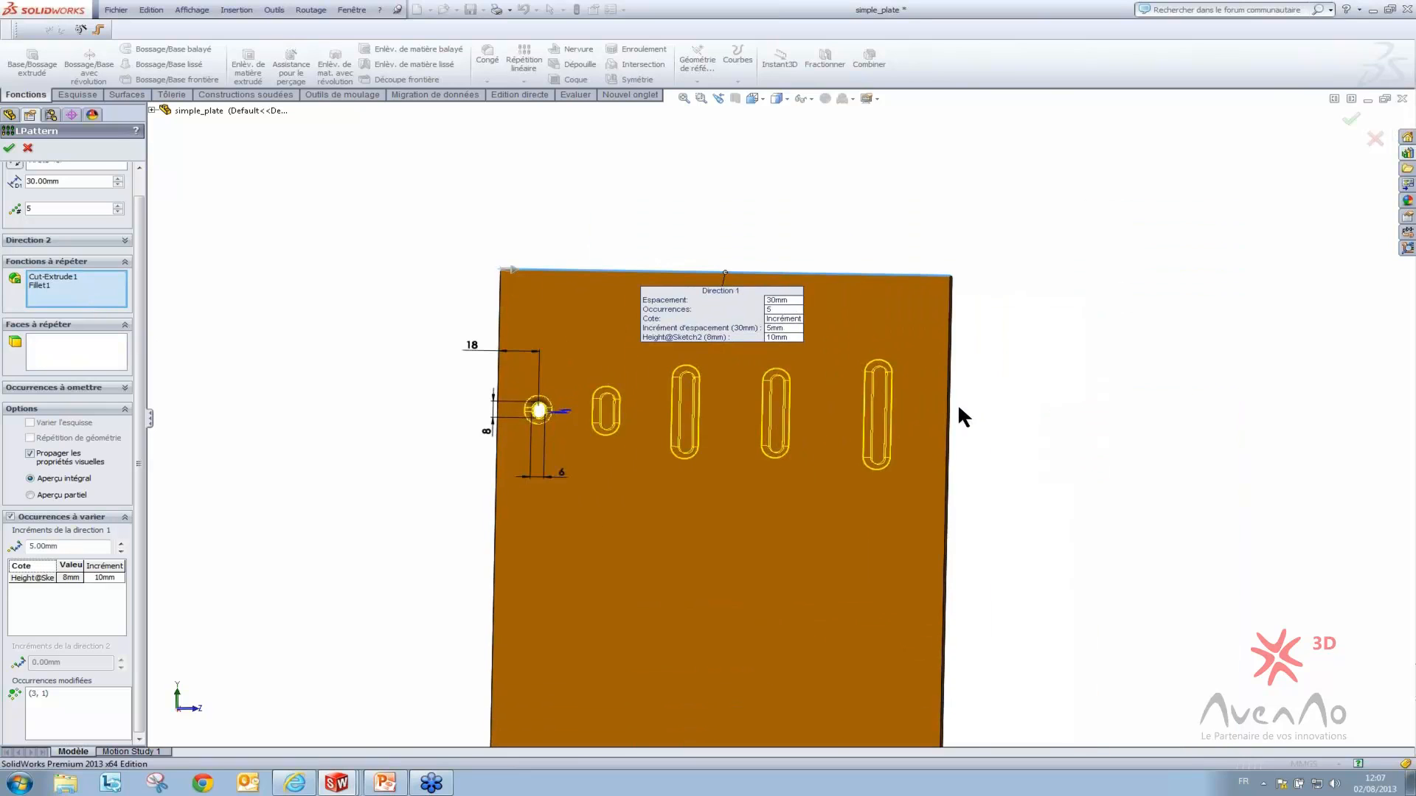
click(888, 433)
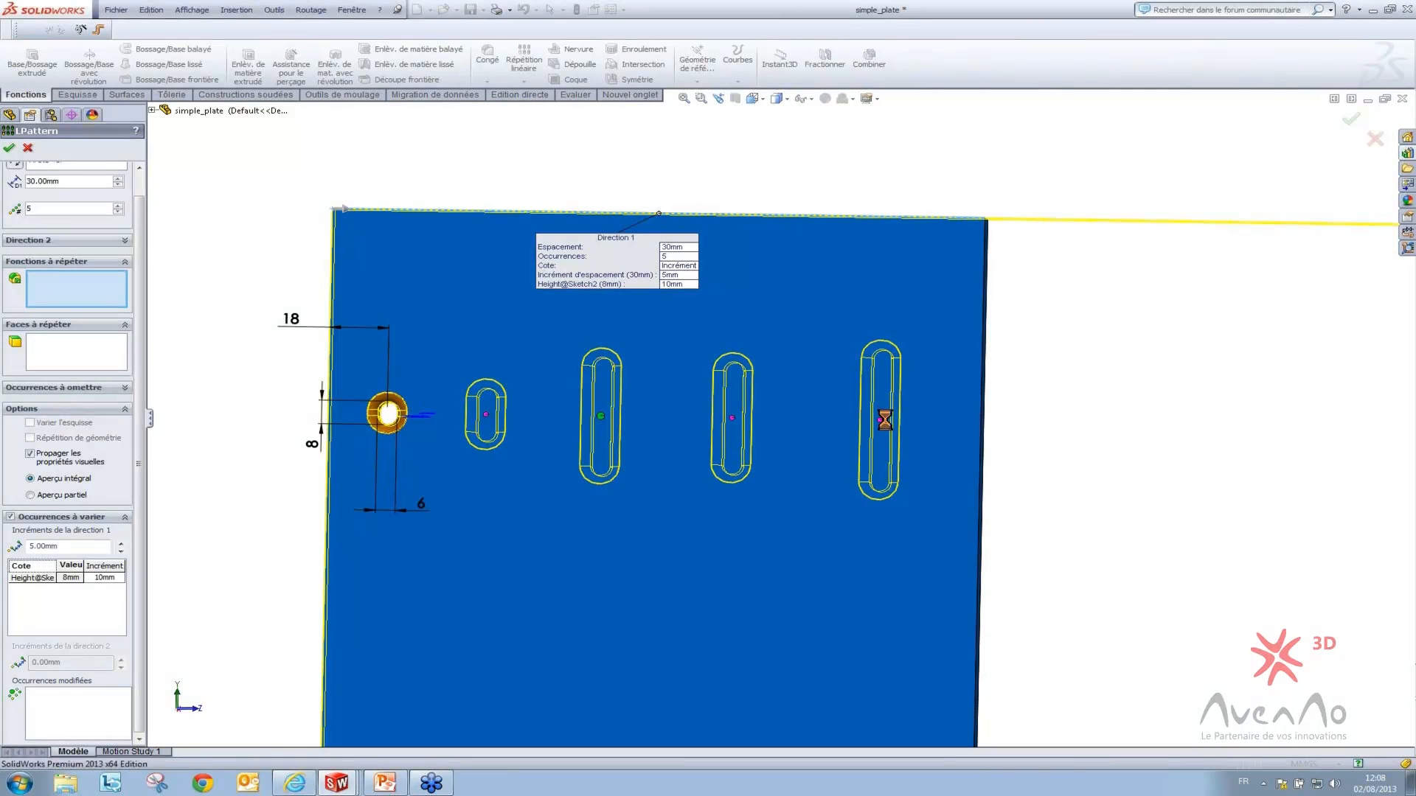
click(930, 435)
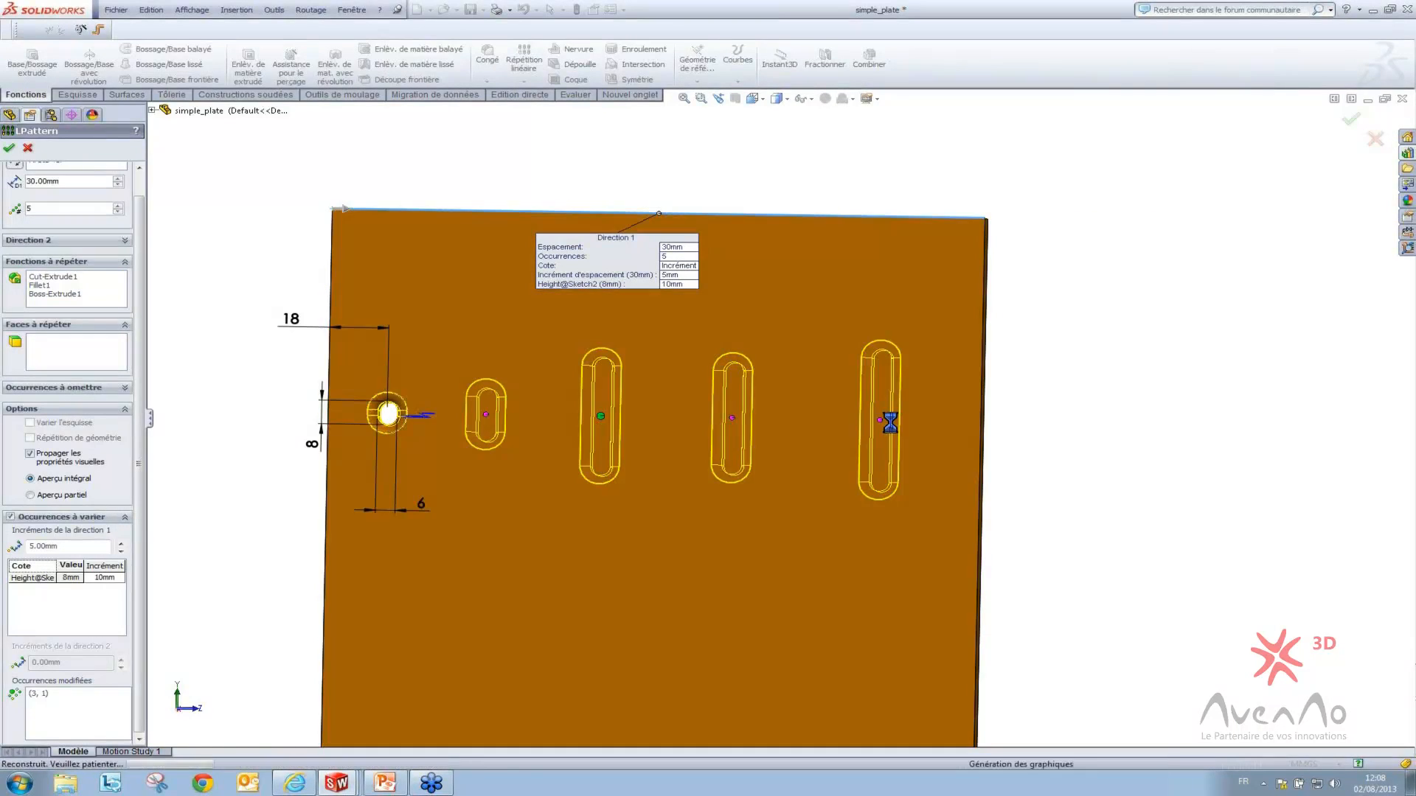
Modify the fifth slot instance of the pattern individually, setting its height to 10 mm
right_click(880, 421)
click(931, 441)
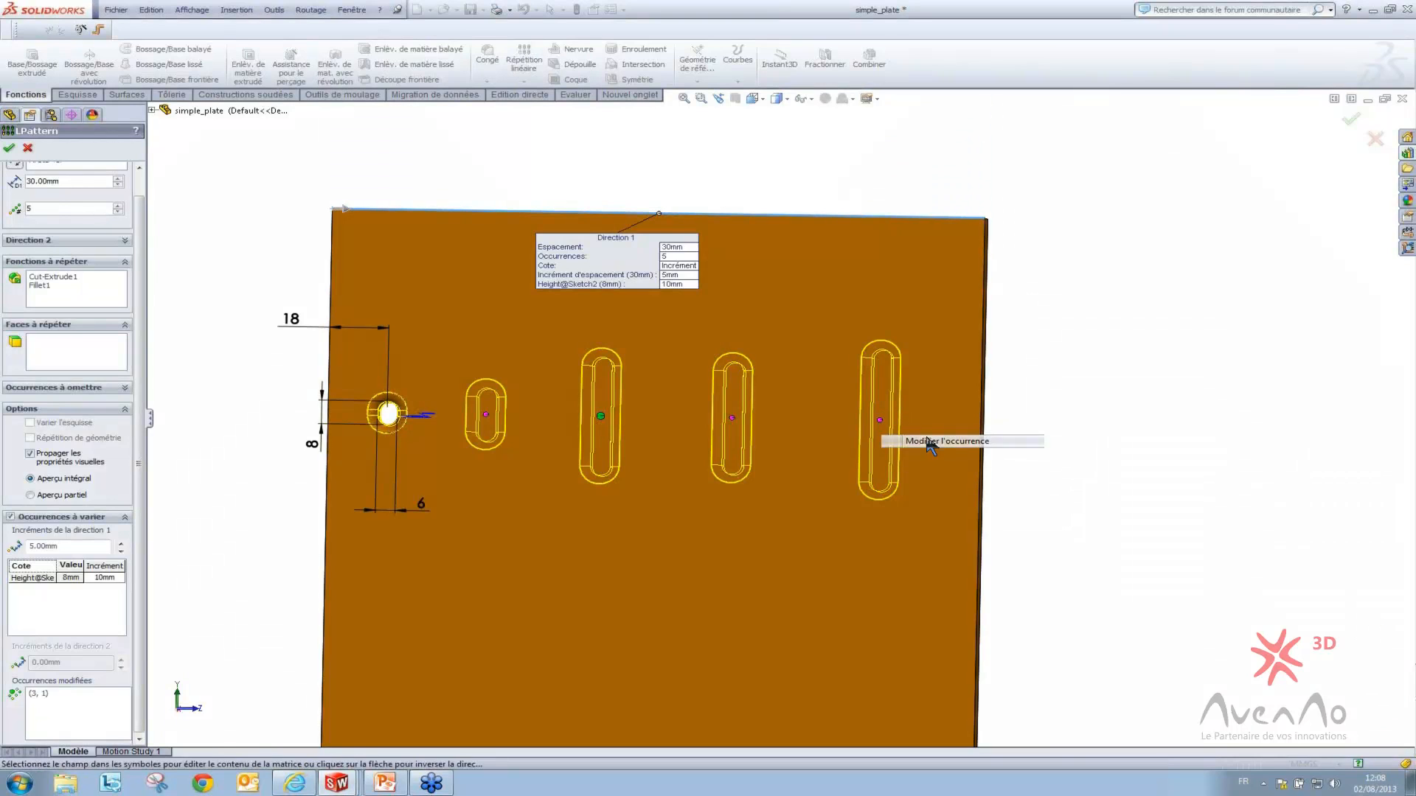
click(952, 231)
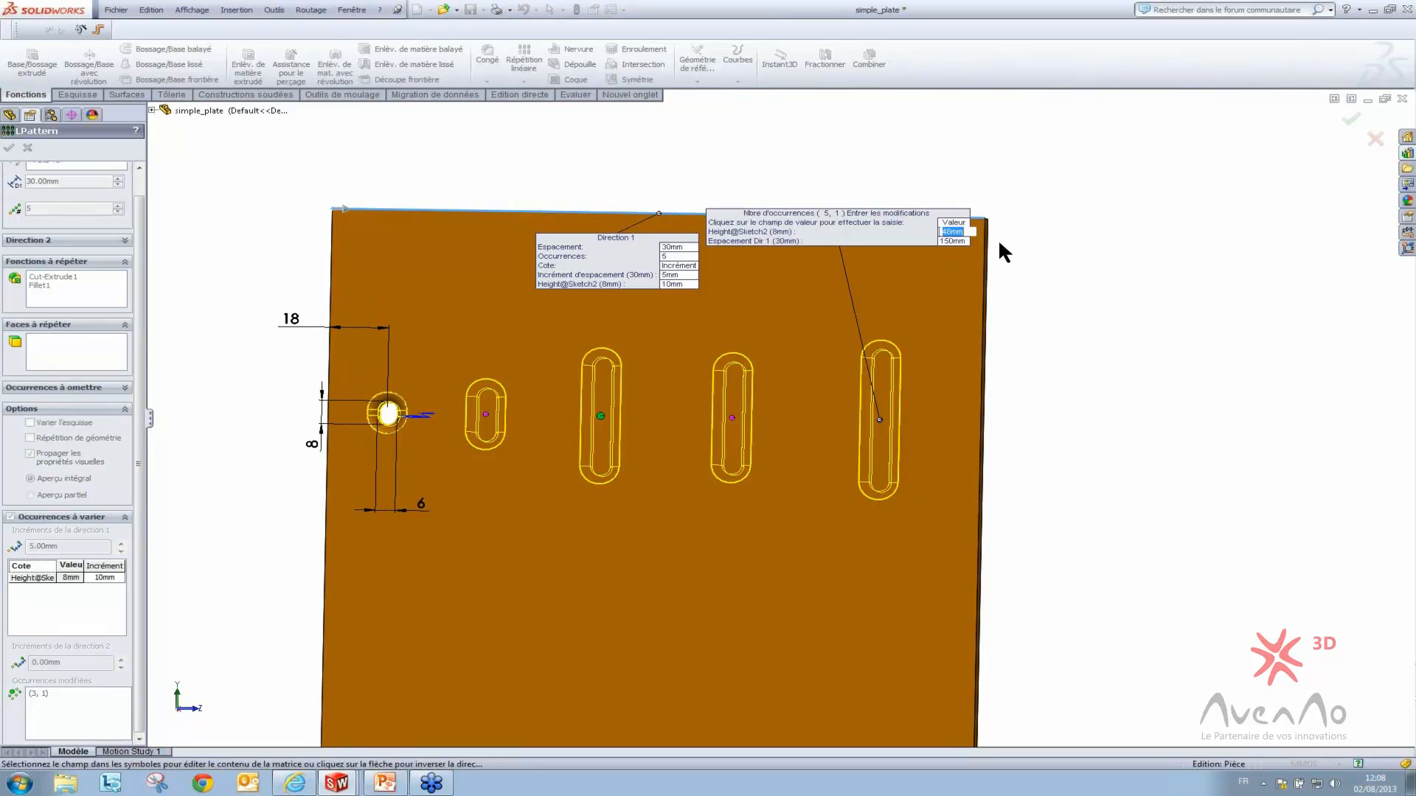
text(10)
key(Return)
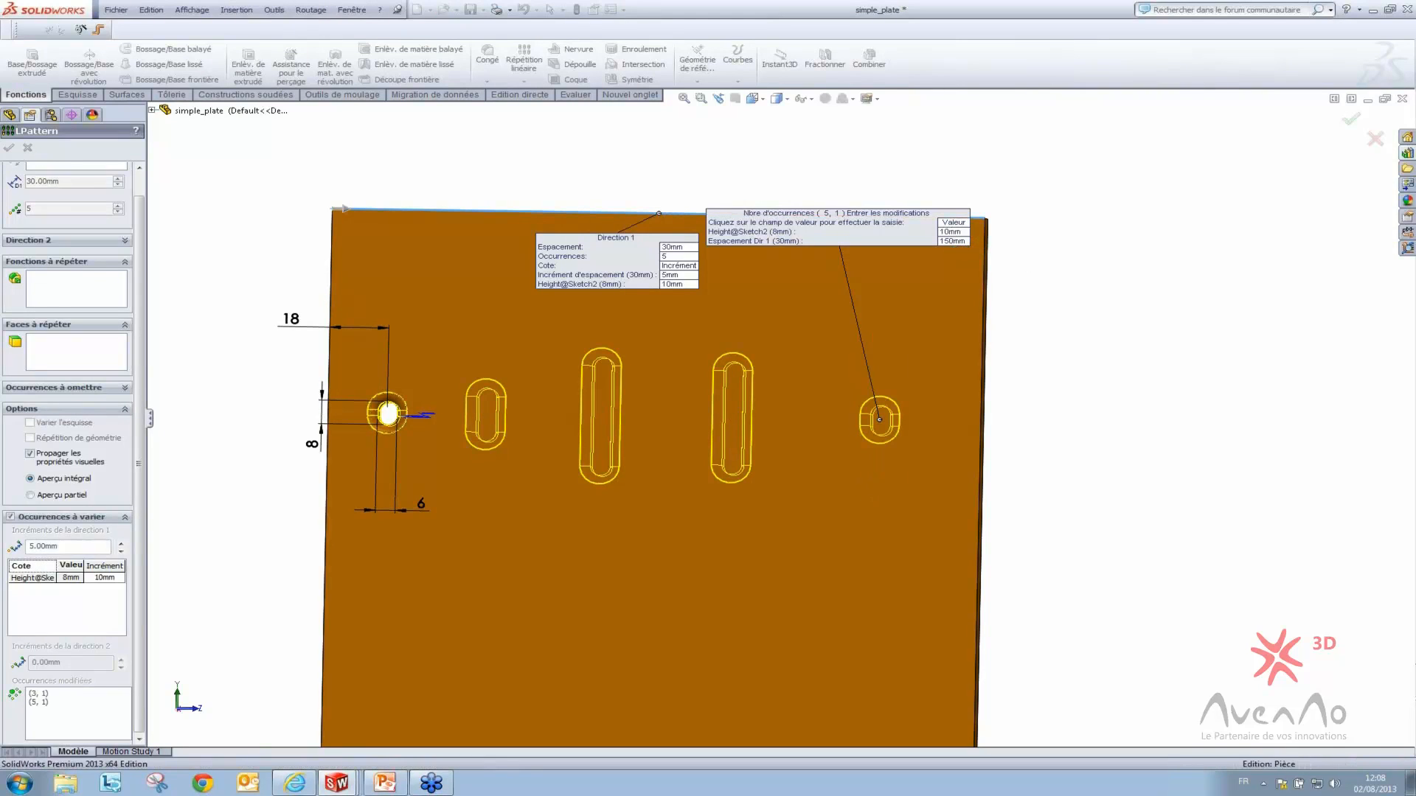
Set the fifth slot instance's Direction 1 spacing to 120 mm and accept the linear pattern
click(951, 242)
text(120)
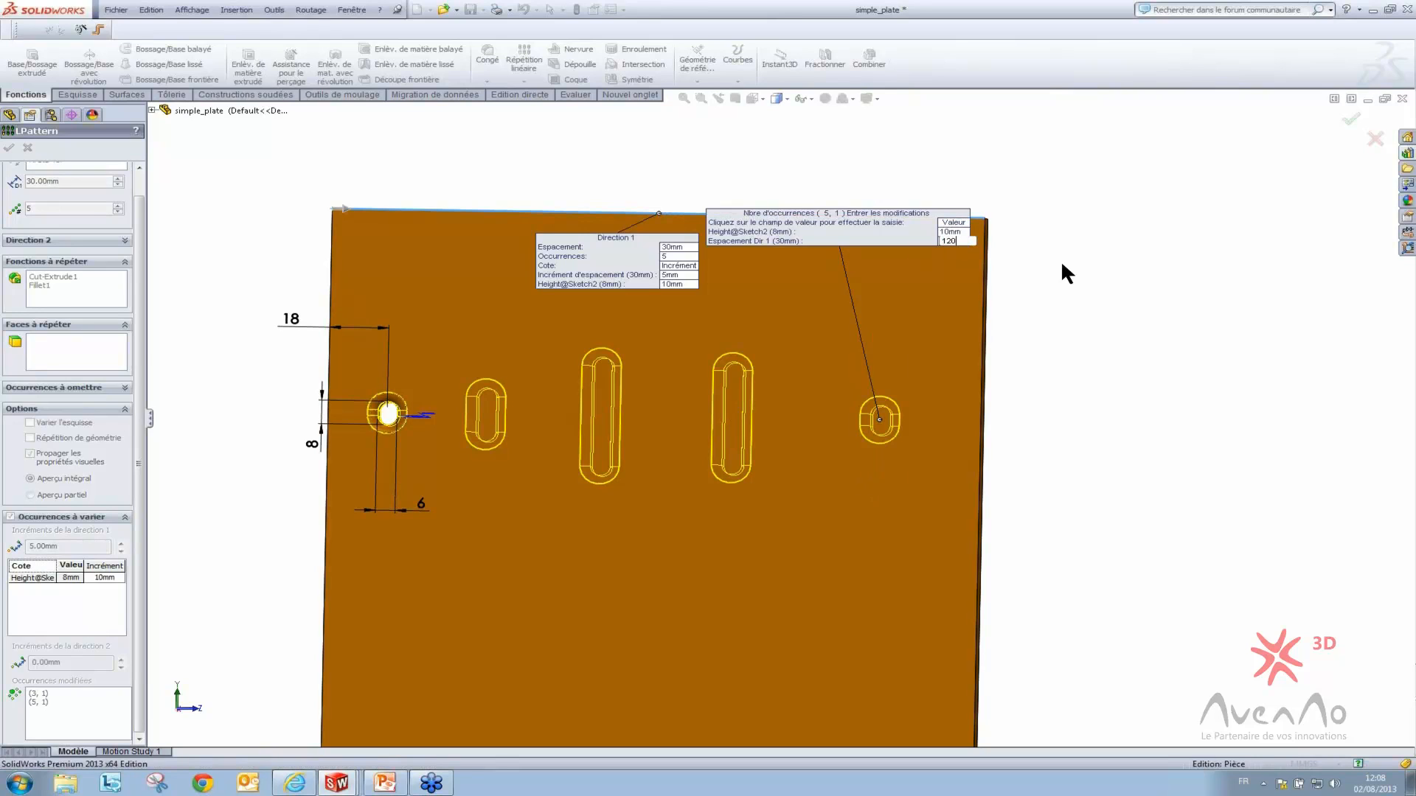
key(Return)
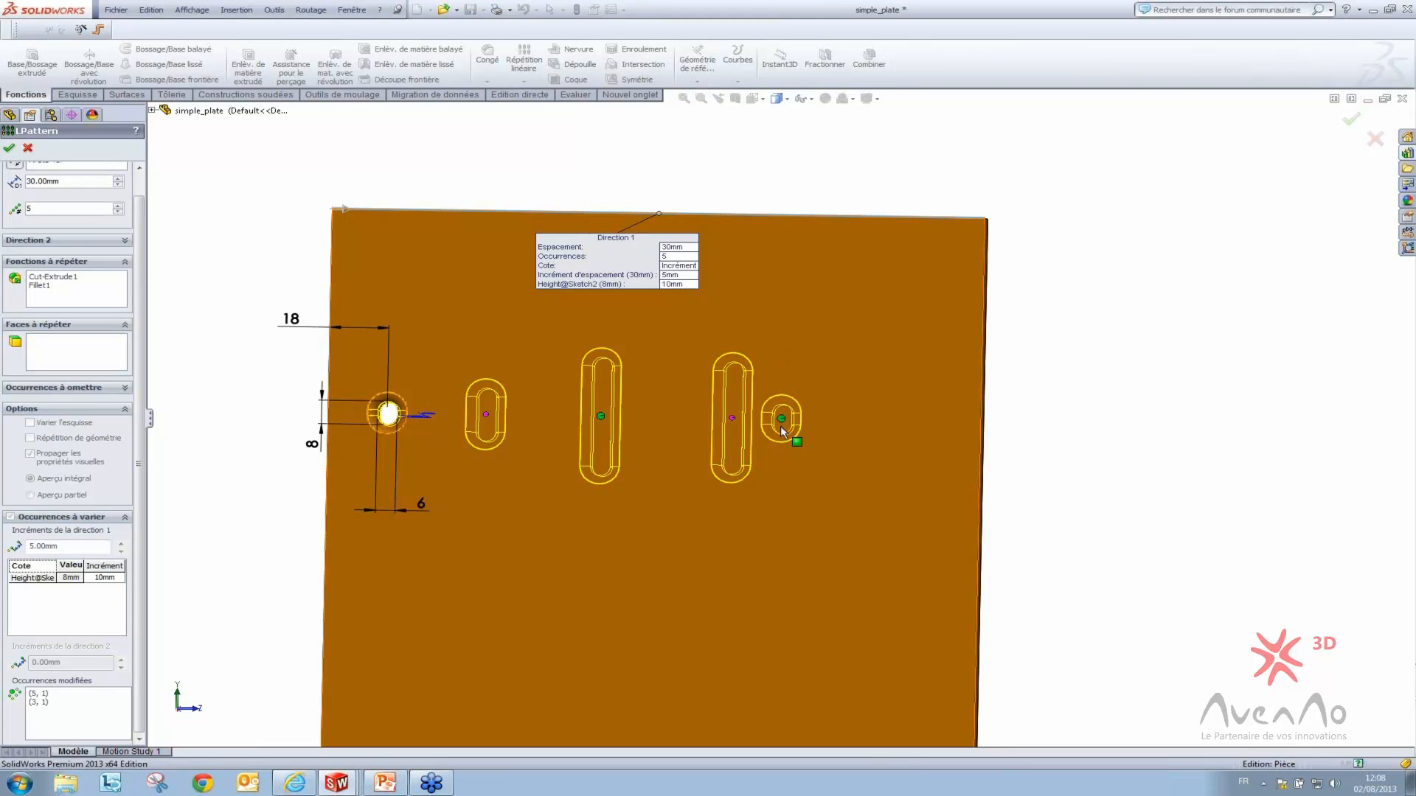
scroll(640, 463, up, 3)
scroll(630, 461, down, 2)
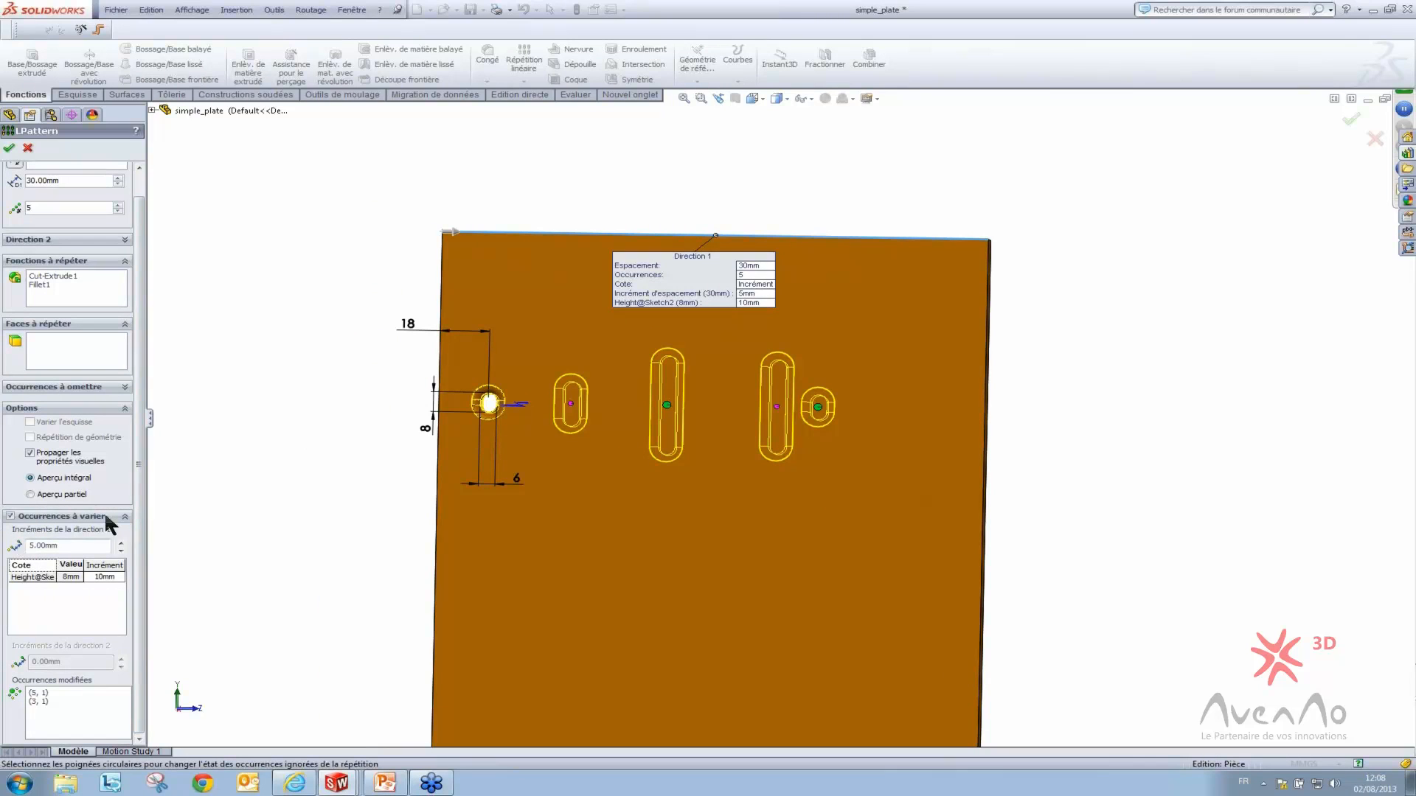
click(9, 148)
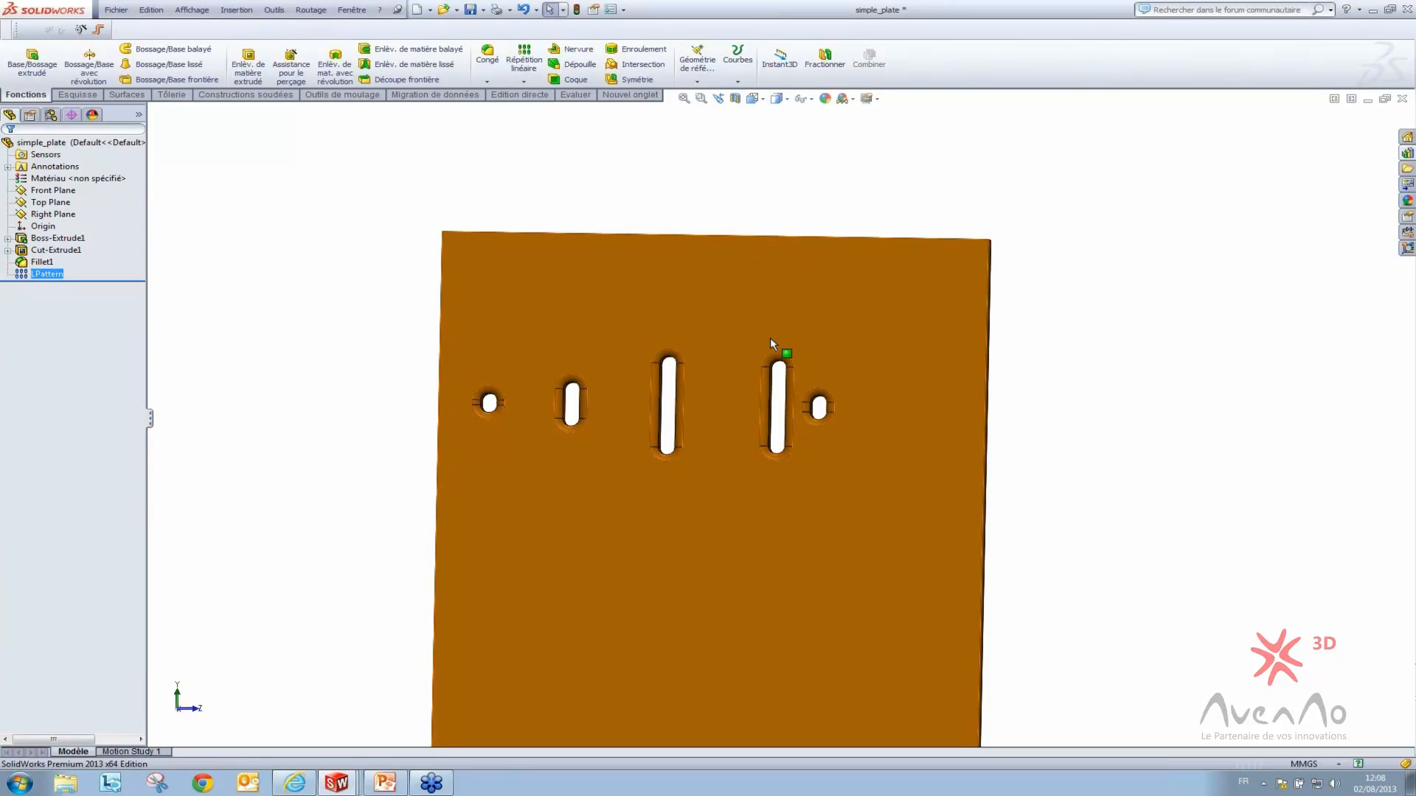
Examine the circular, mirror, curve-driven and sketch-driven pattern commands for an option to vary instances, closing each without creating anything
click(524, 81)
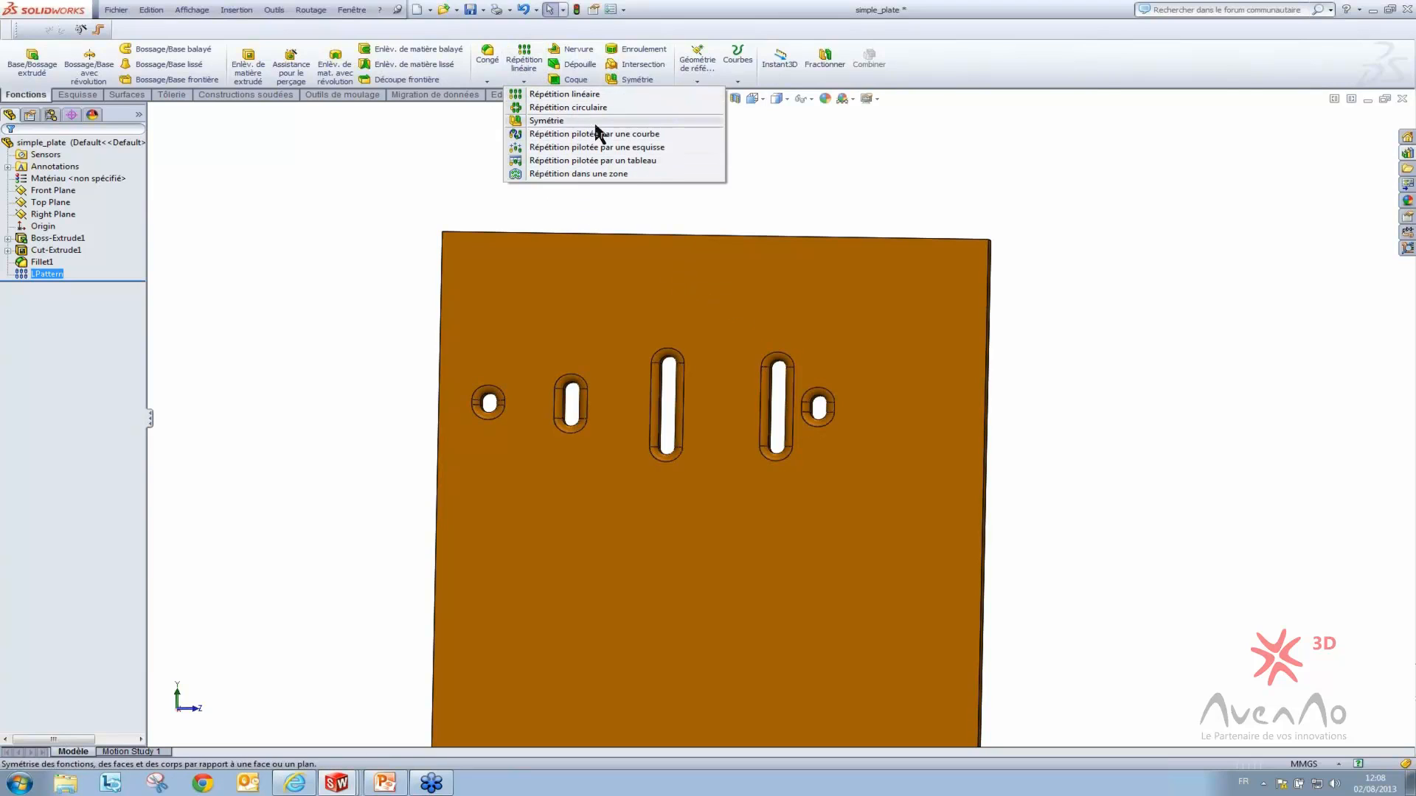
click(565, 110)
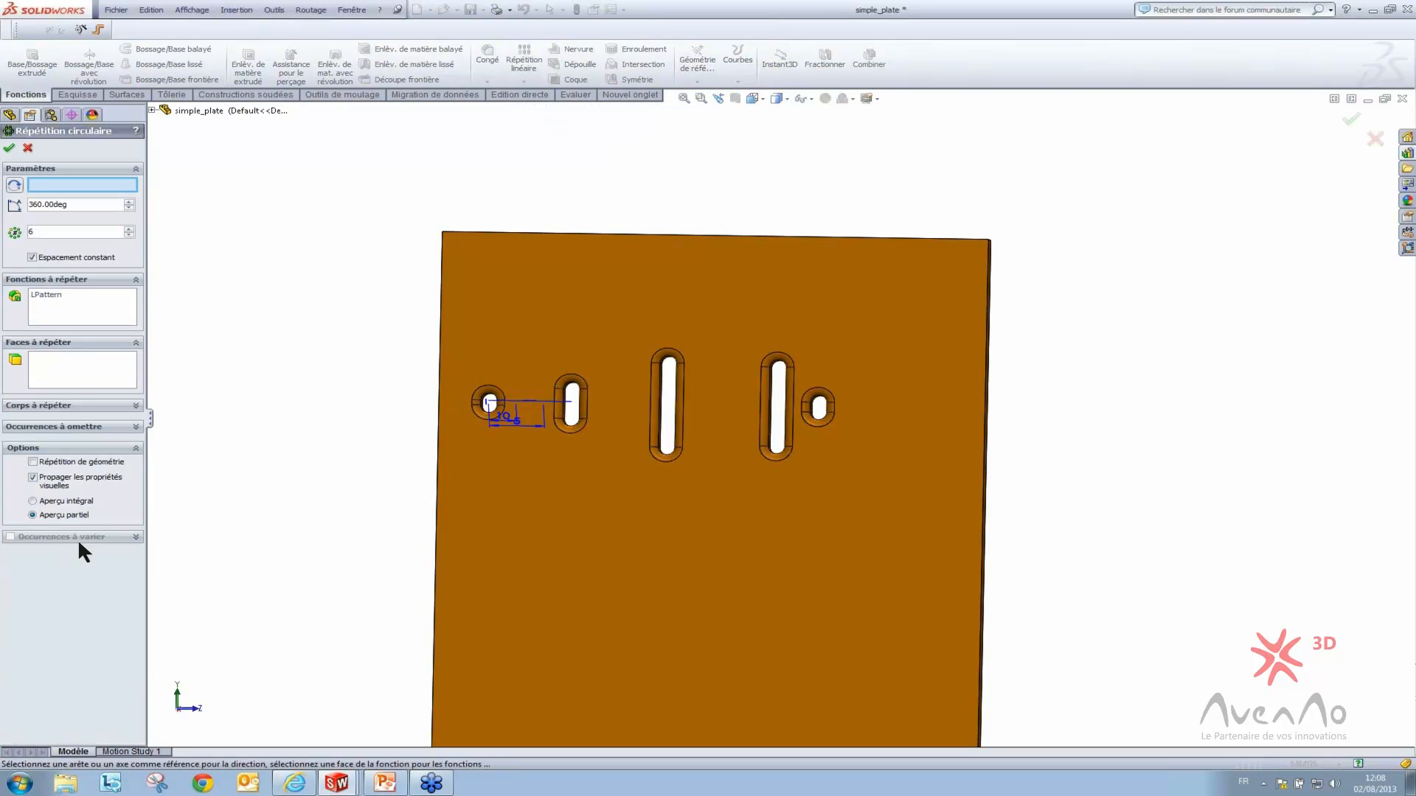
click(28, 147)
click(524, 81)
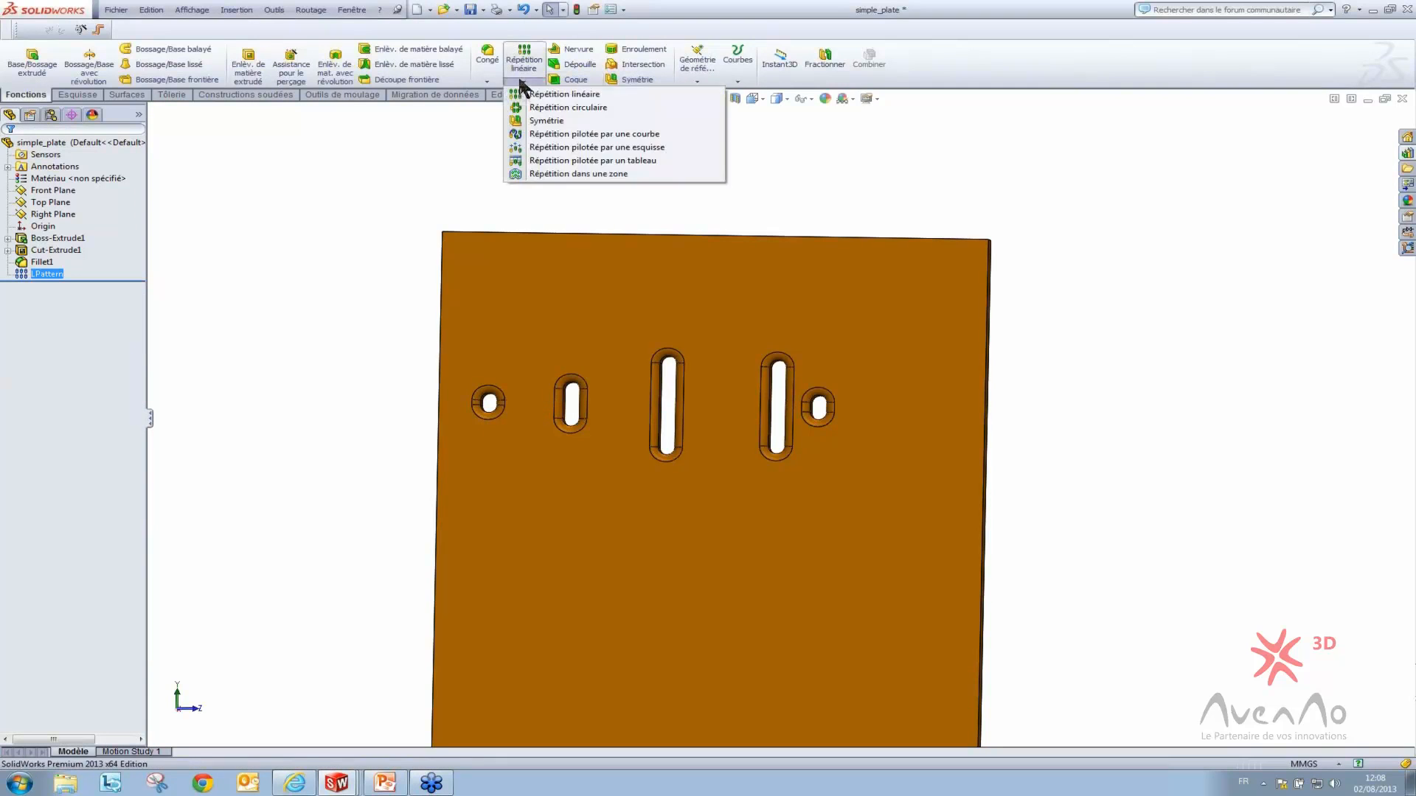
click(544, 121)
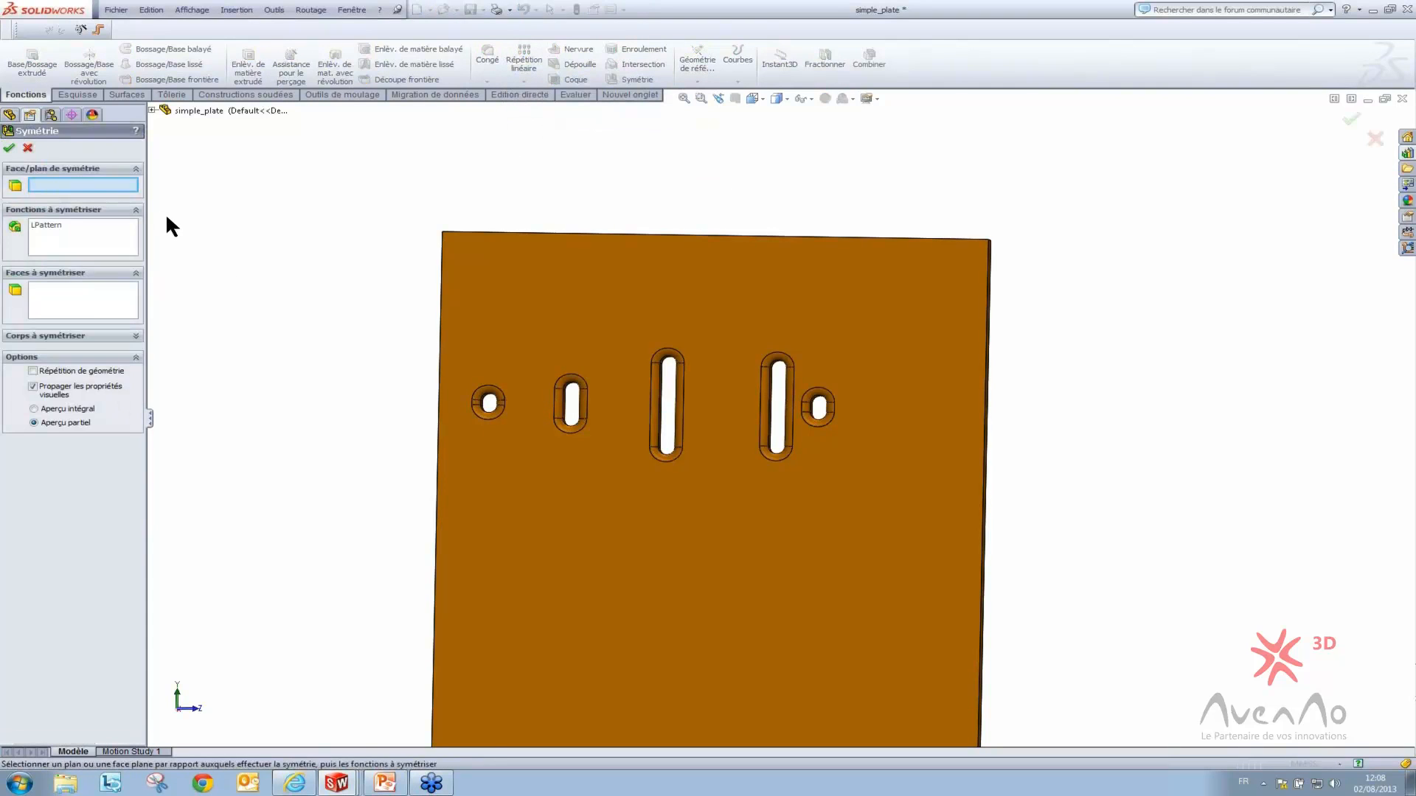
click(28, 147)
click(525, 81)
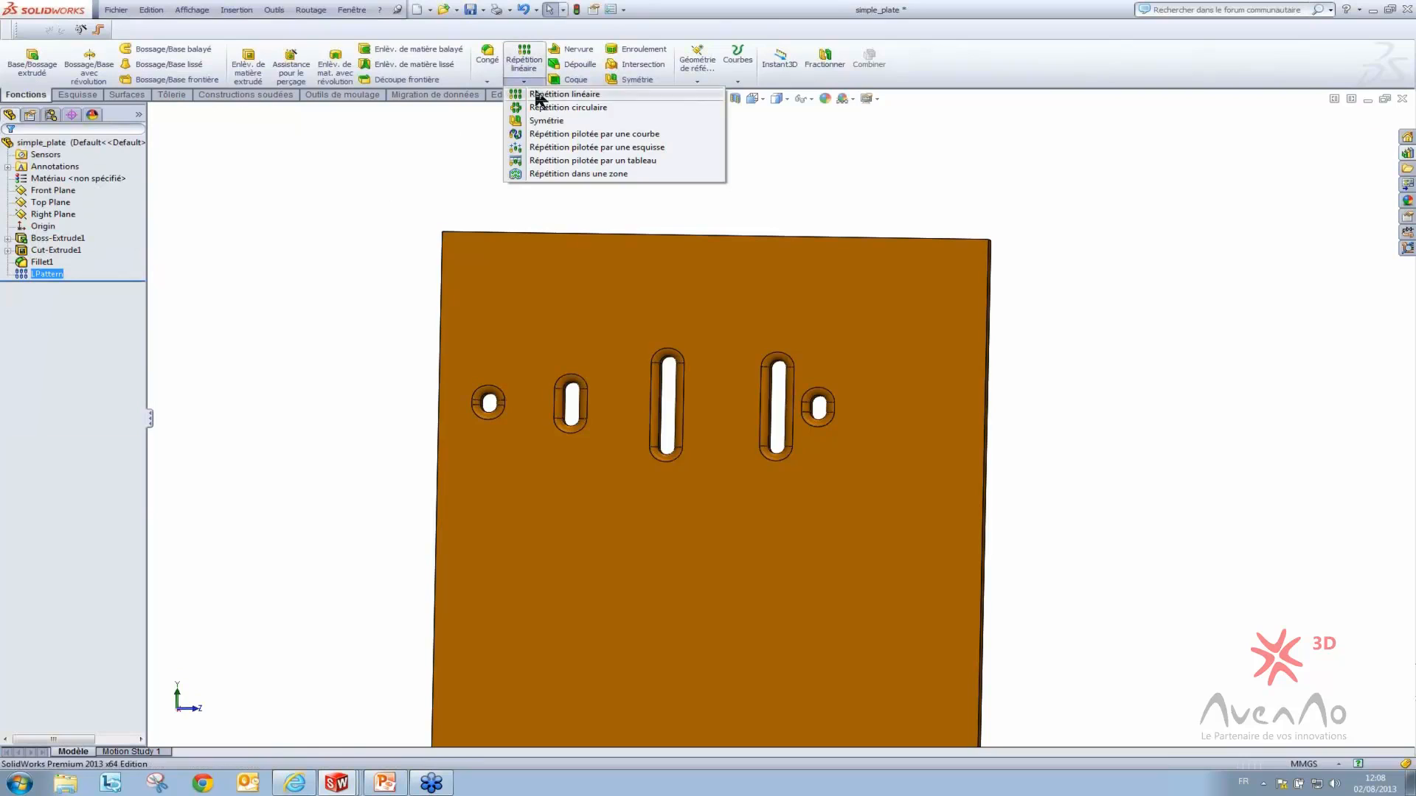
click(572, 134)
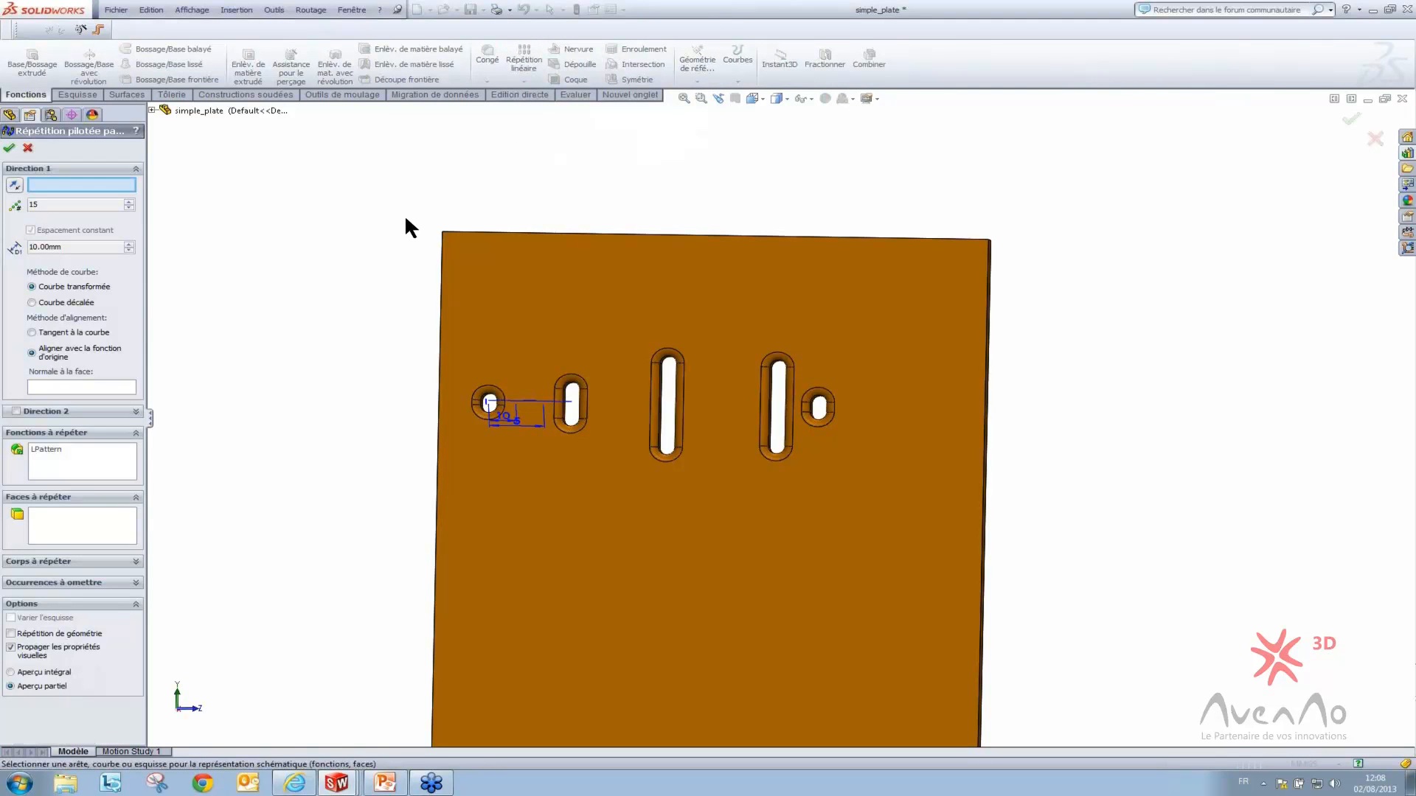
key(Escape)
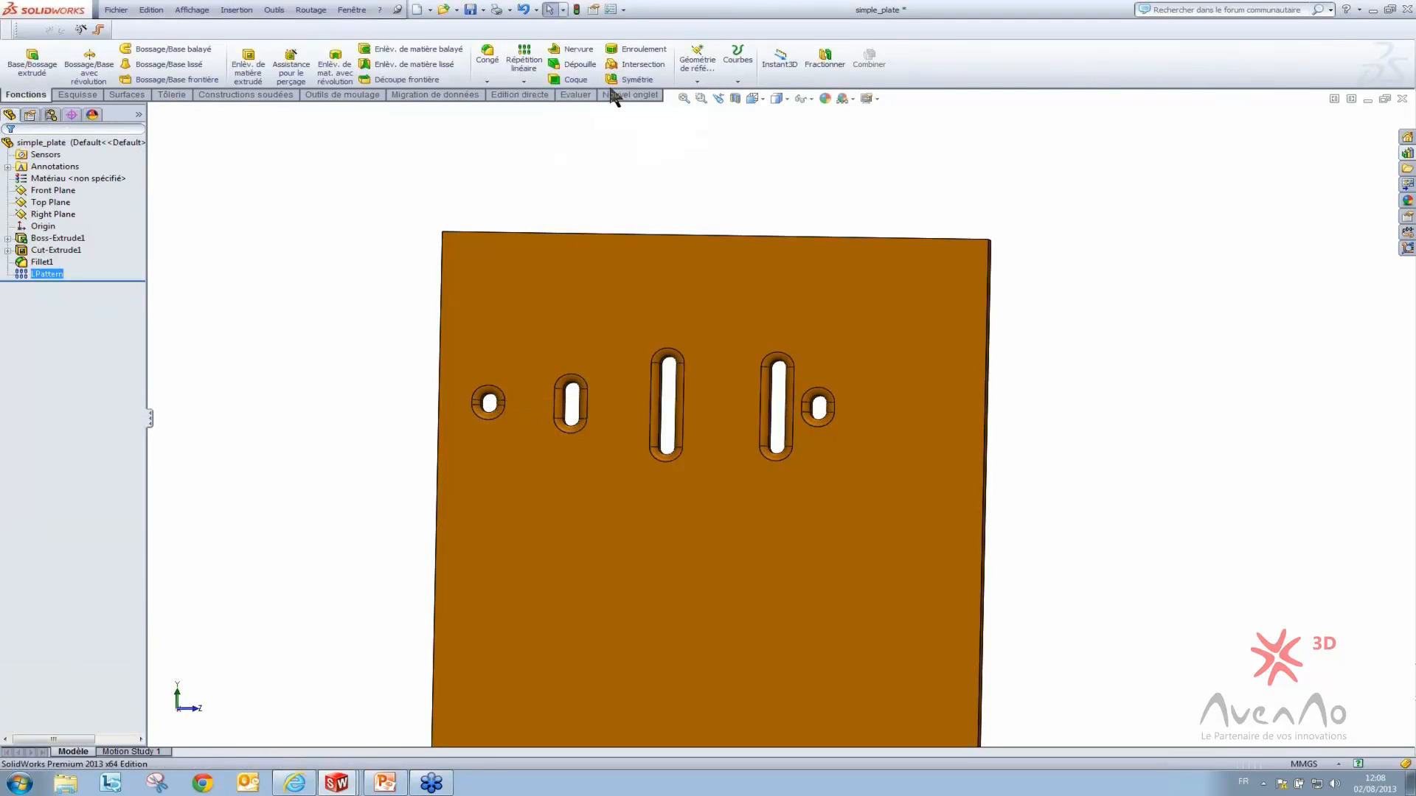
click(524, 82)
click(565, 148)
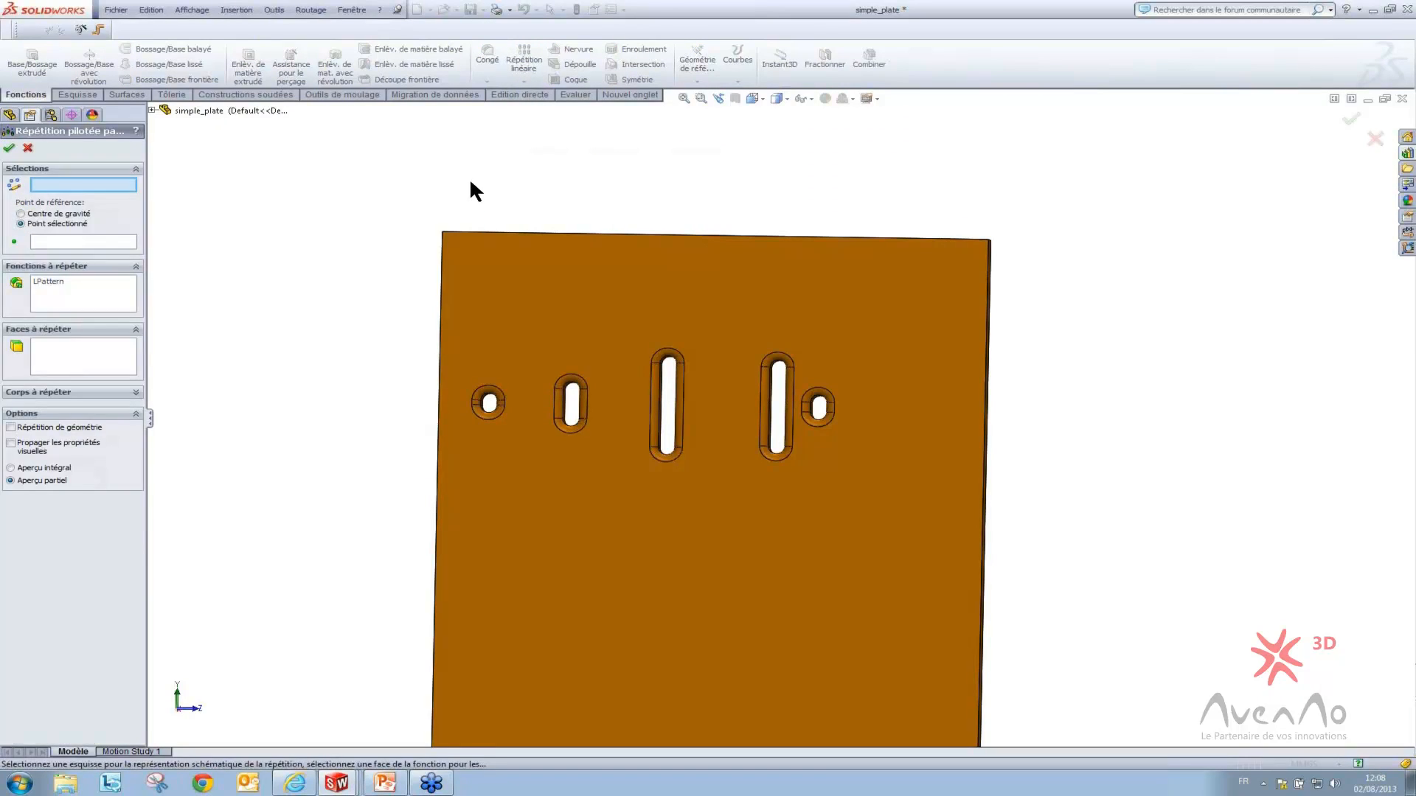
key(Escape)
Switch to PowerPoint to check the slide of pattern examples and return to the plate in SolidWorks
click(525, 81)
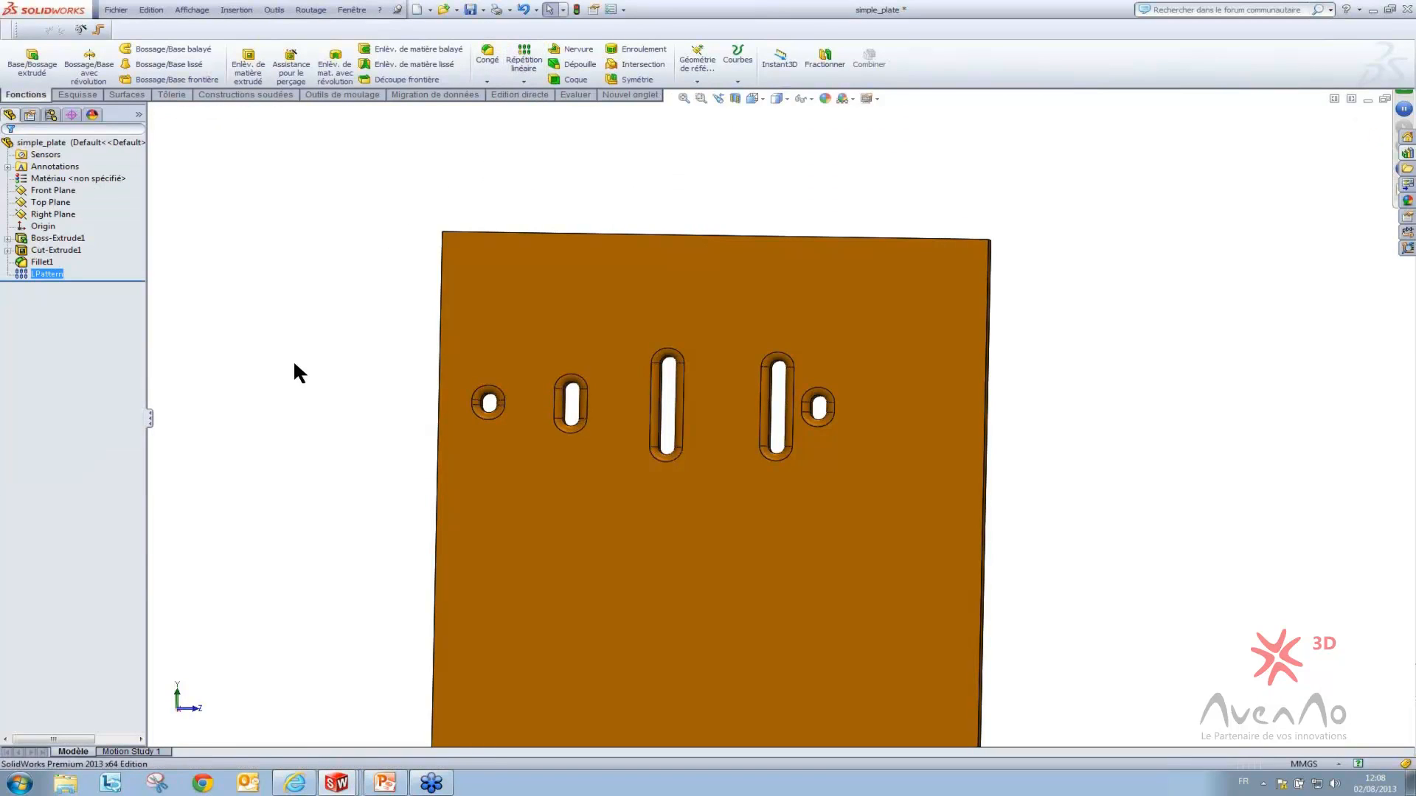
click(385, 783)
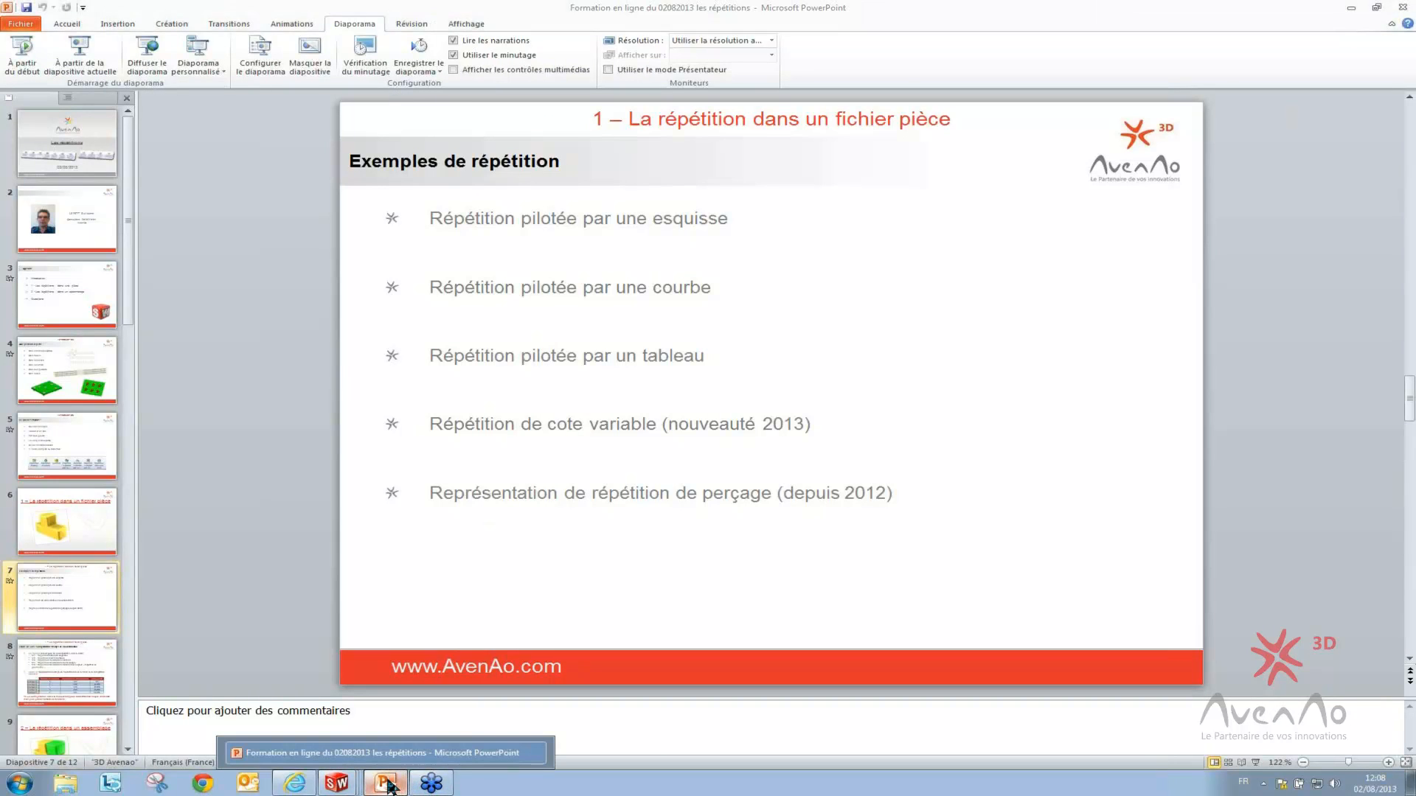
click(385, 783)
Create a new part document
click(116, 10)
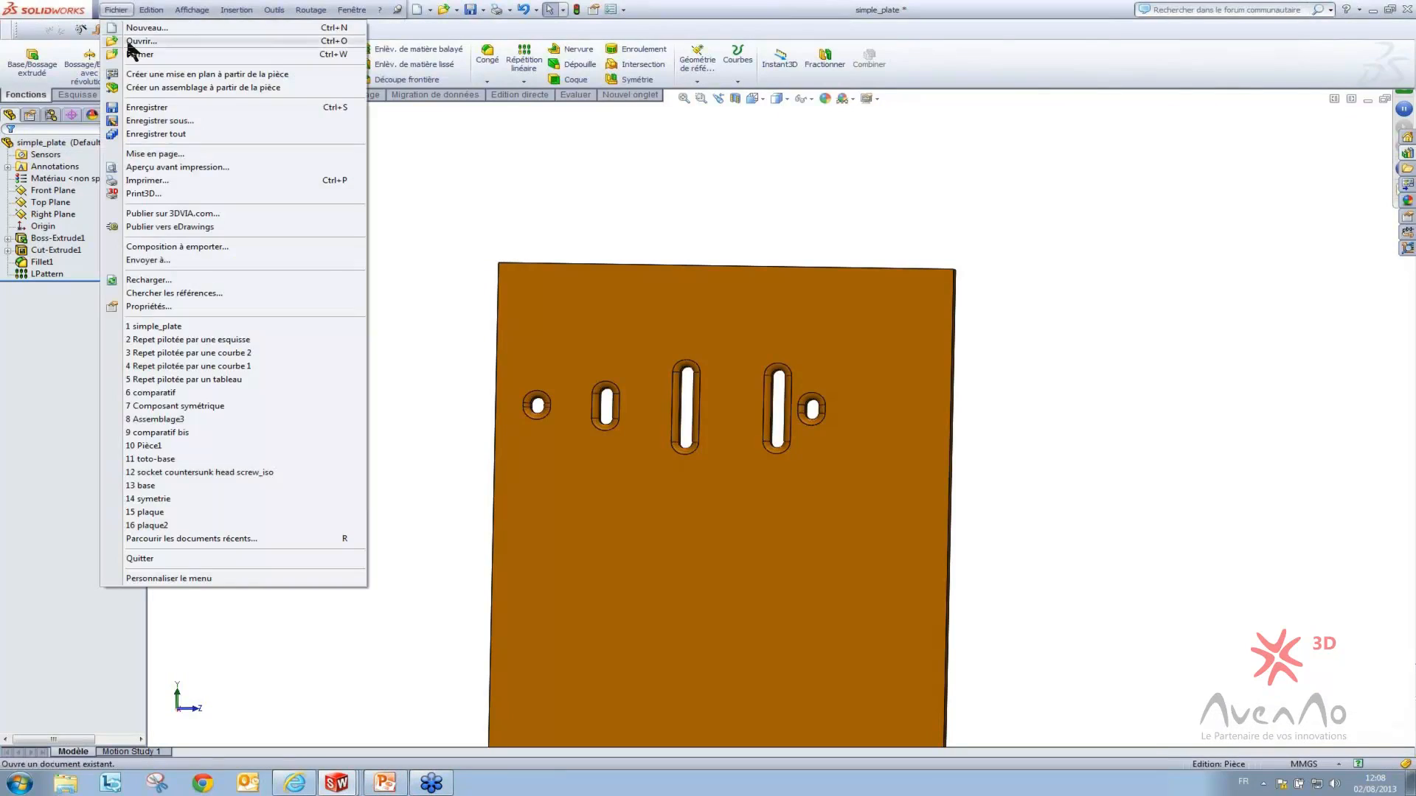
click(118, 28)
double_click(433, 219)
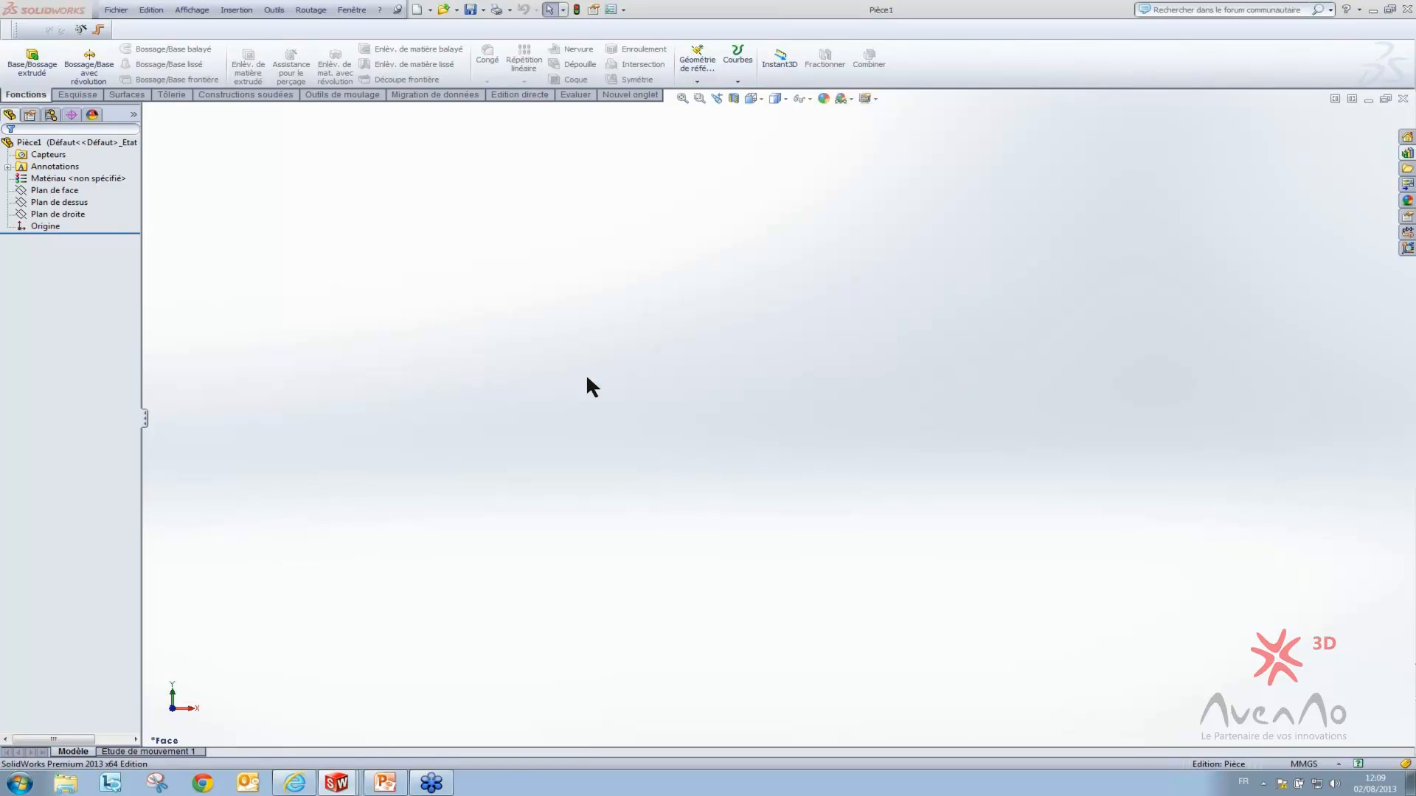
Sketch a centre rectangle about 311 by 169 mm on the front plane, centred on the origin
click(86, 193)
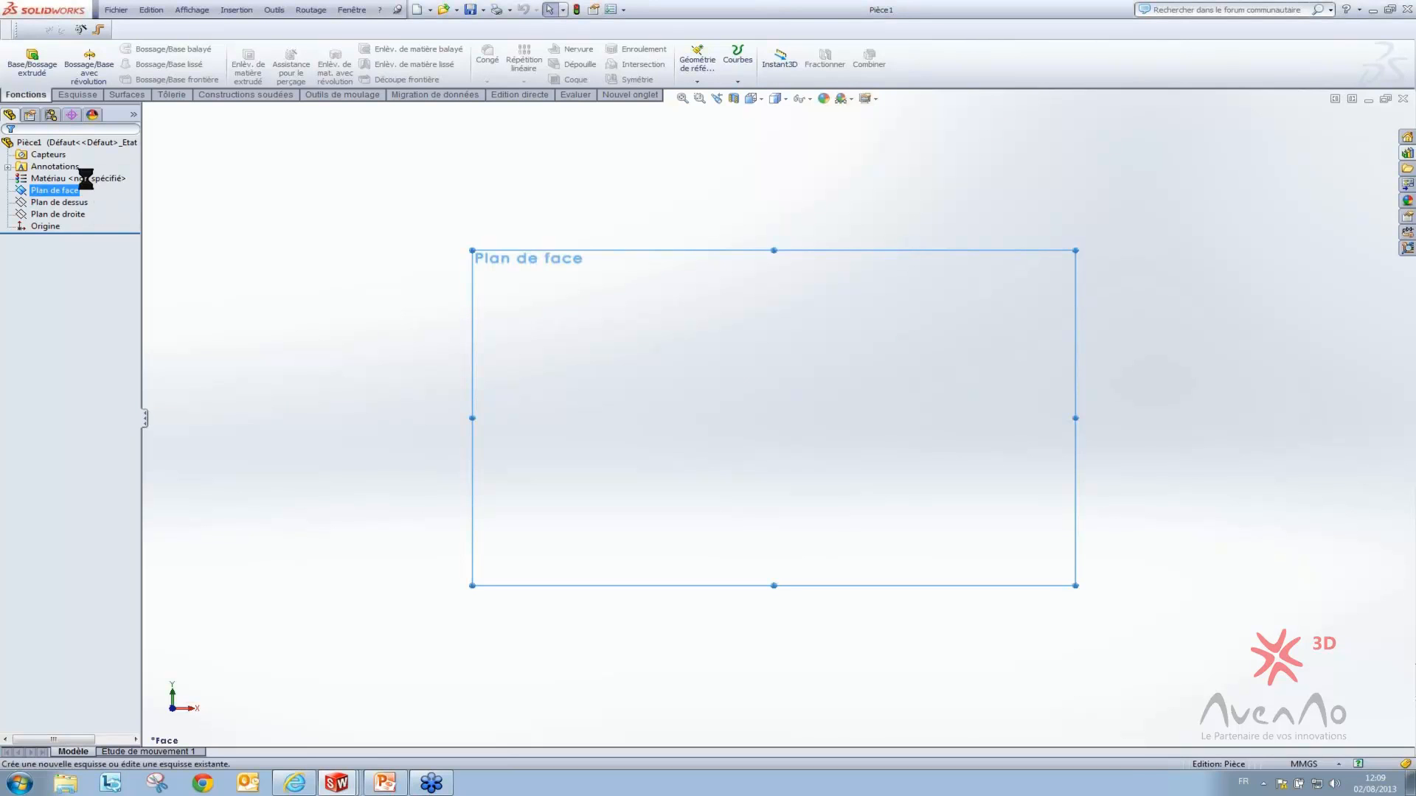
click(98, 64)
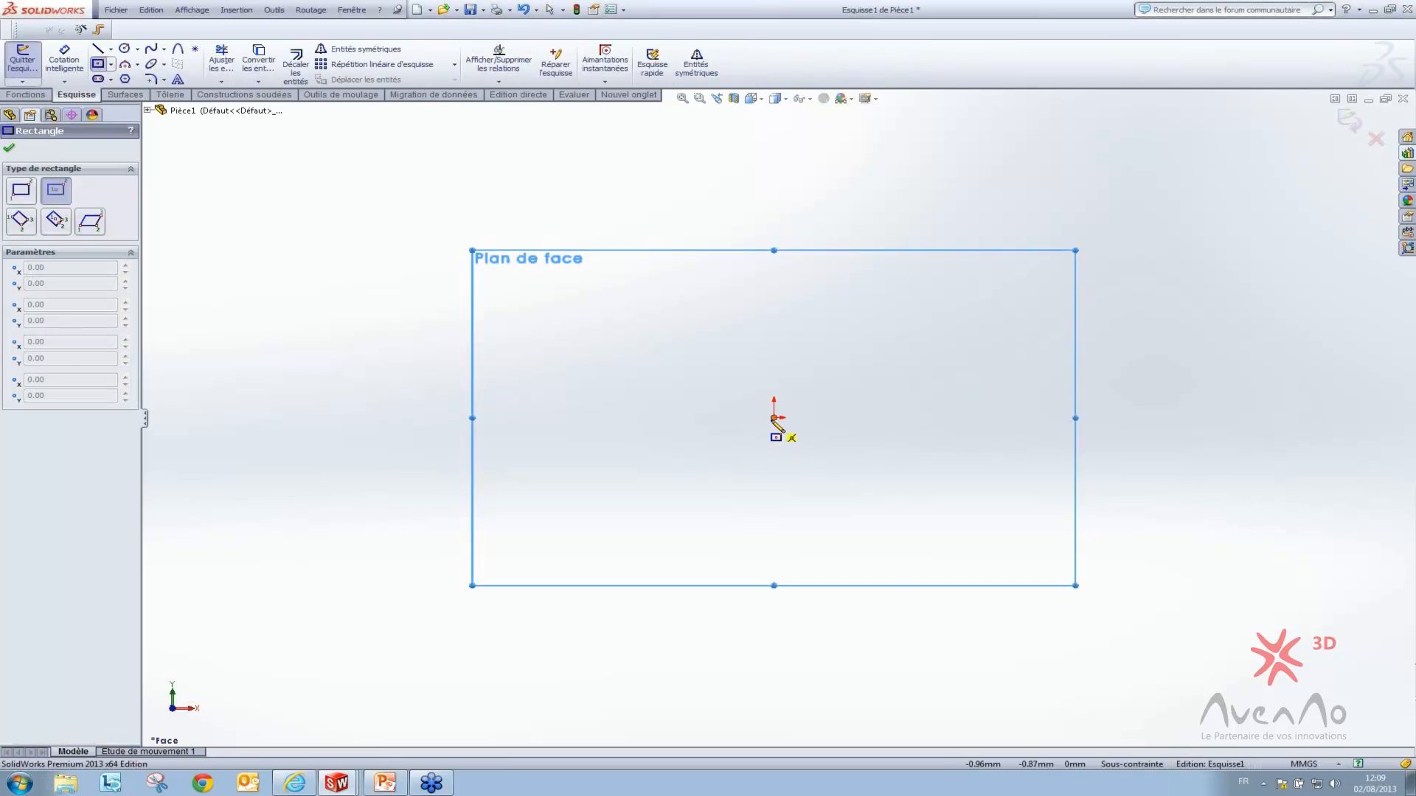
click(774, 418)
click(247, 159)
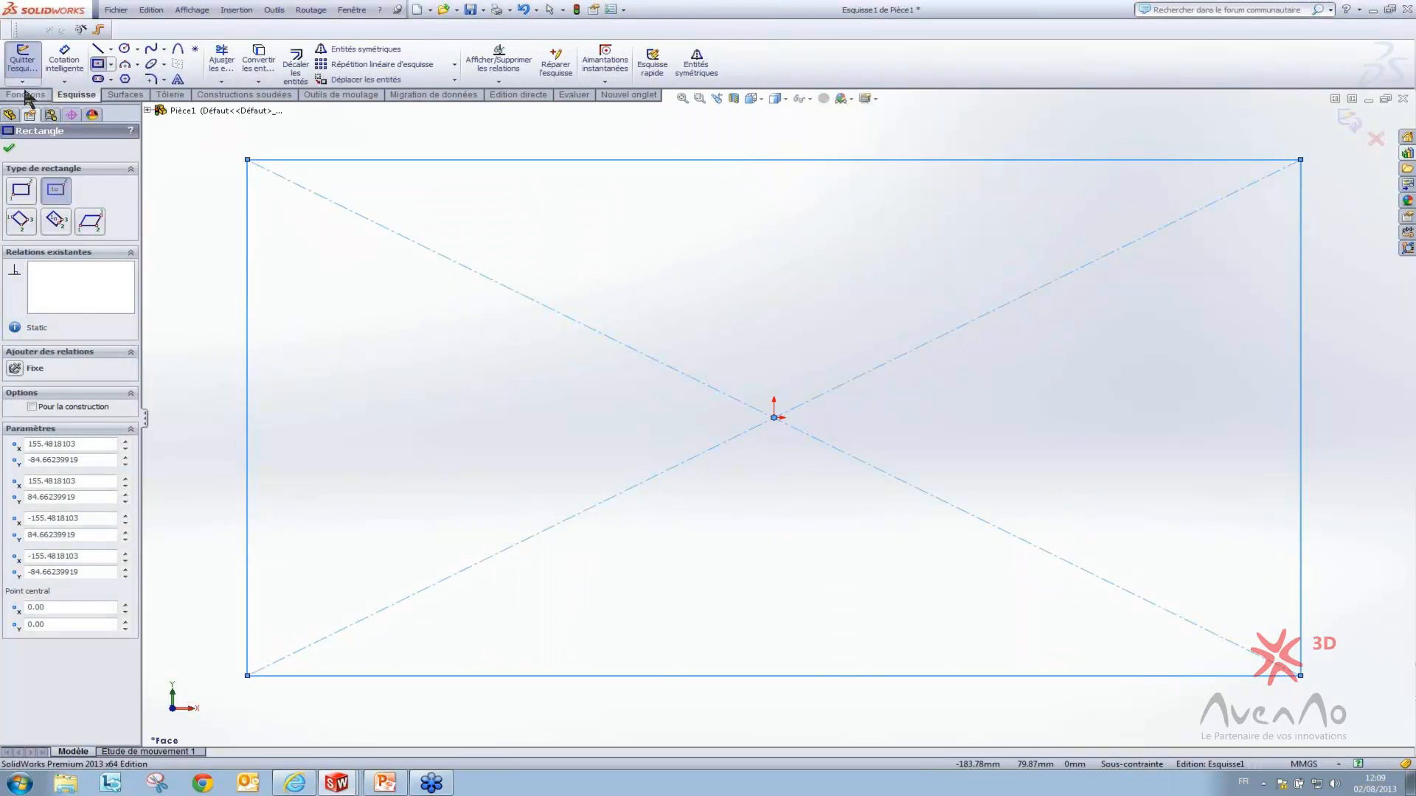
Dimension the rectangle to a width of 500 mm and a height of 300 mm
click(64, 59)
click(450, 159)
click(458, 121)
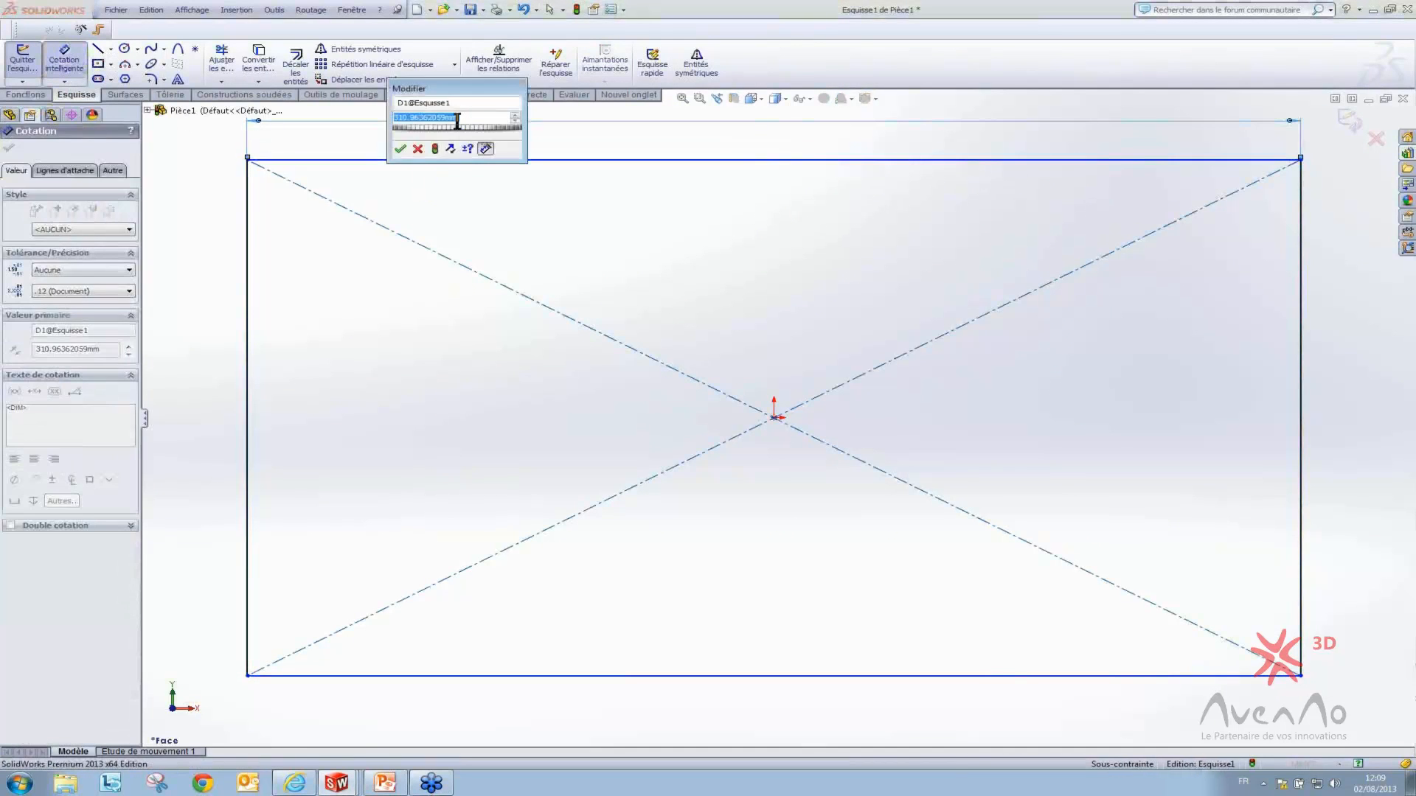
text(500)
key(Return)
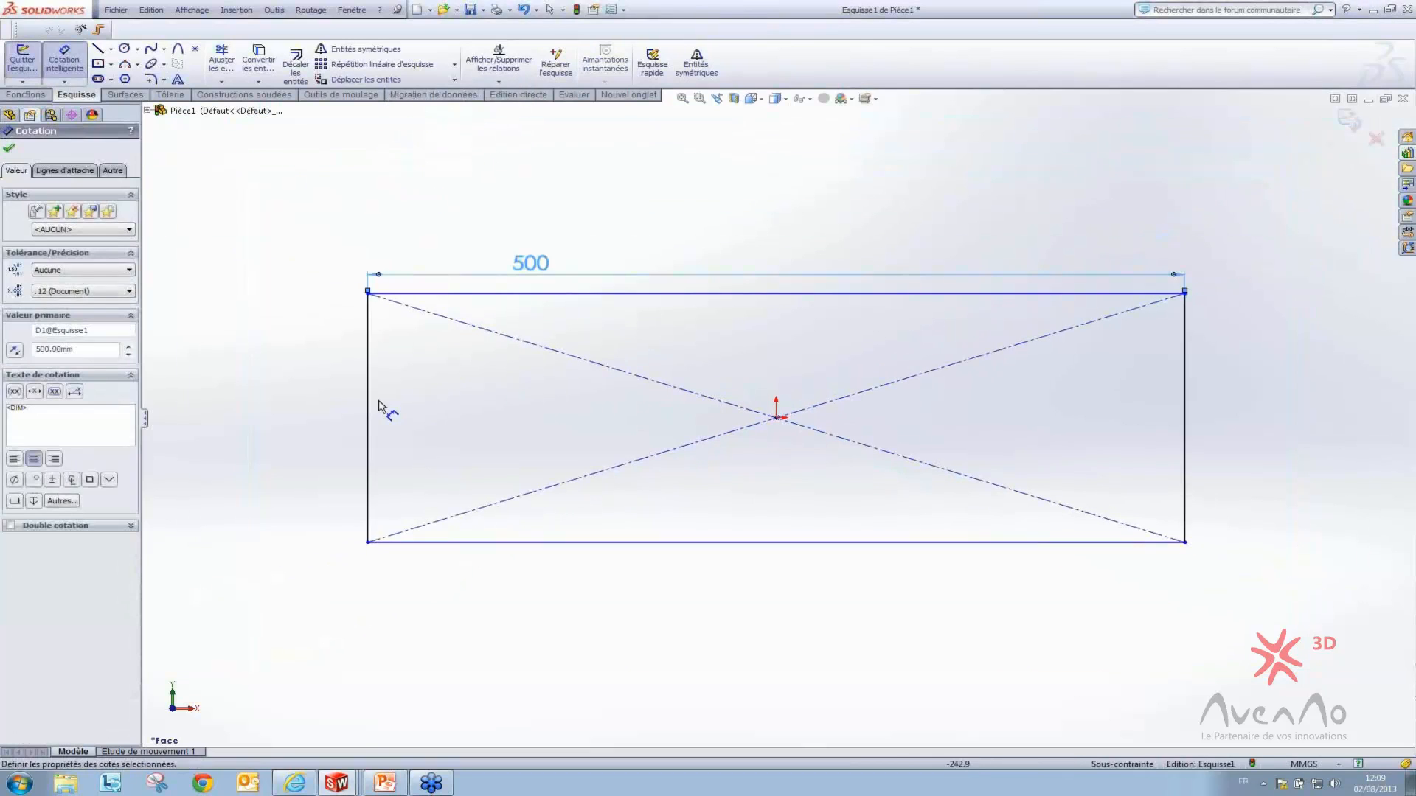
click(370, 405)
click(307, 404)
text(300)
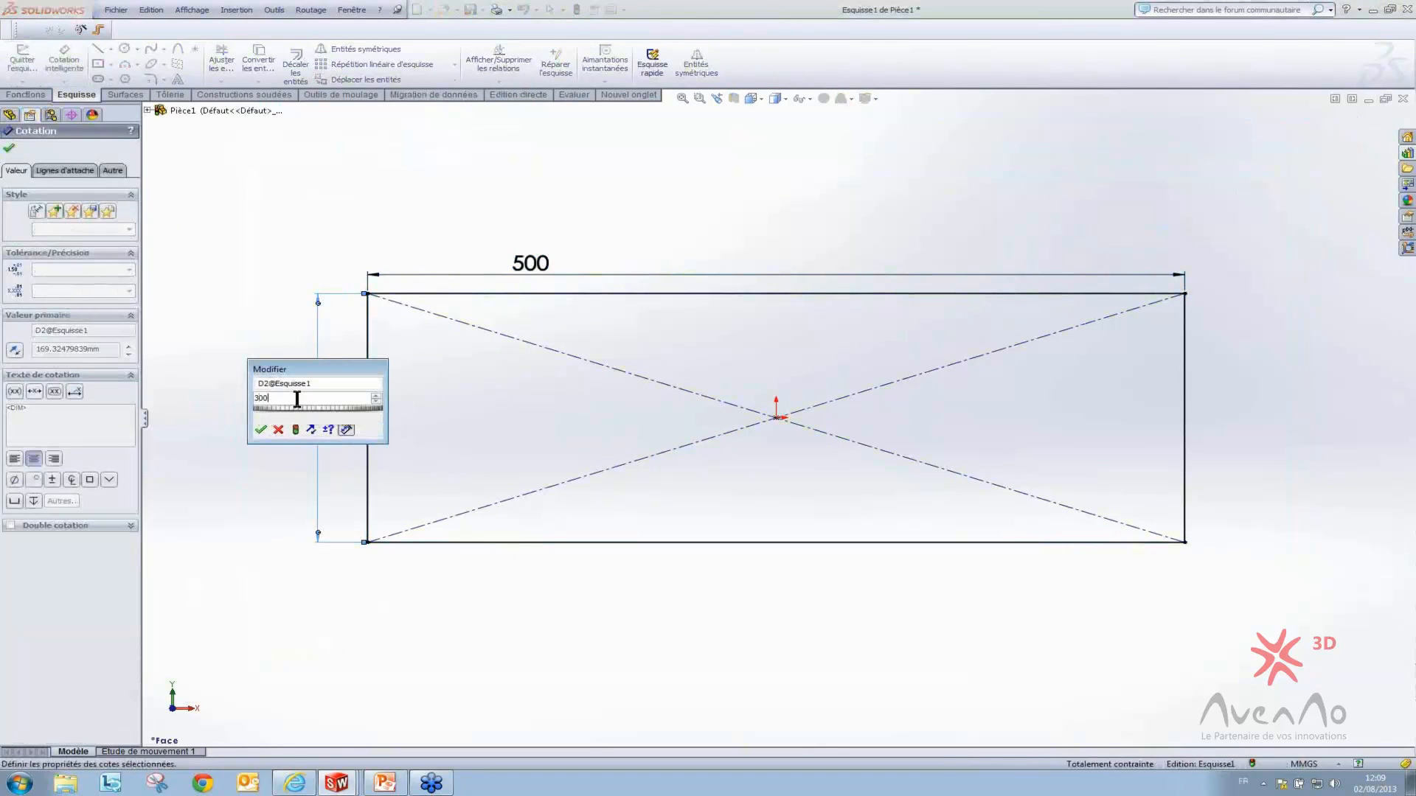
key(Return)
Extrude the rectangle 2 mm as a thin plate
click(26, 95)
click(32, 62)
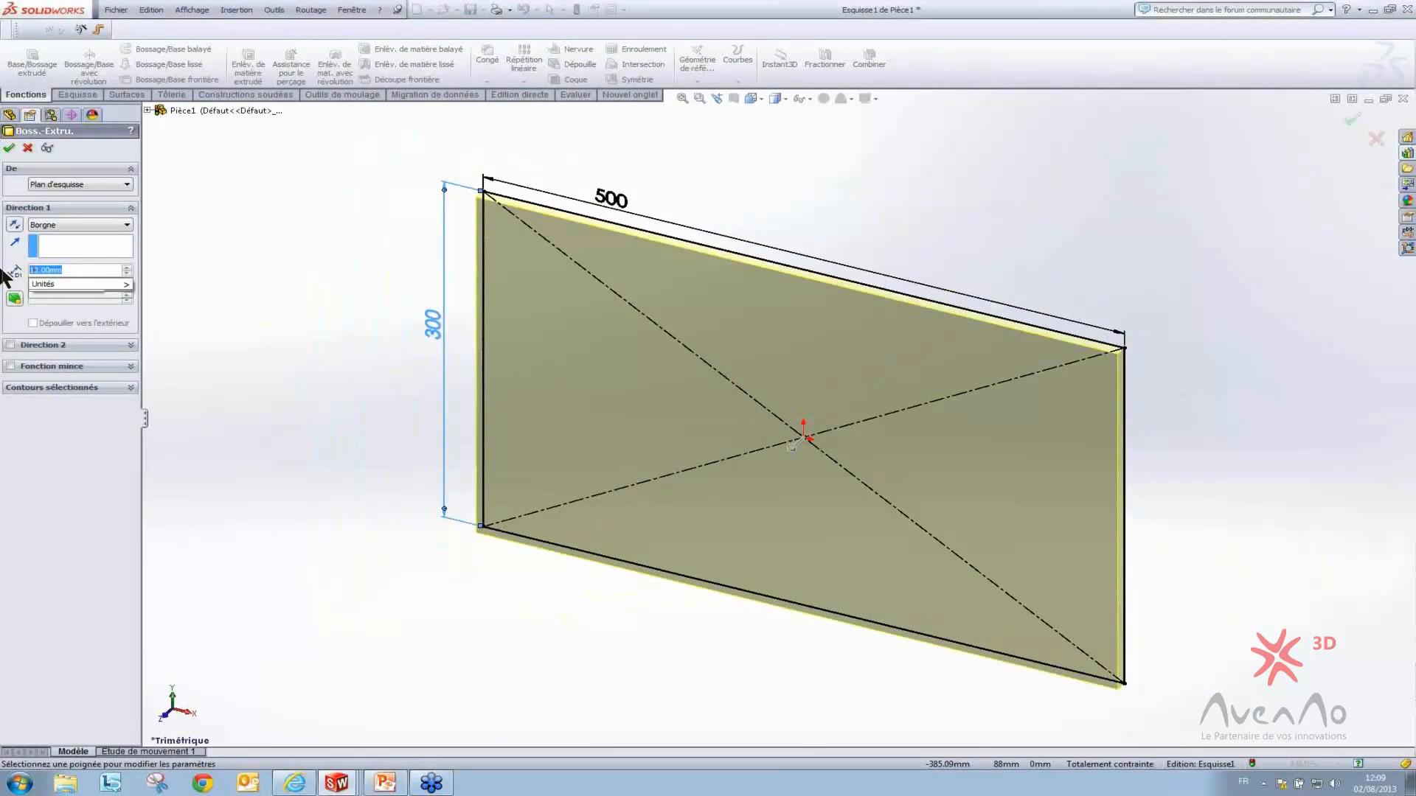
text(2)
key(Return)
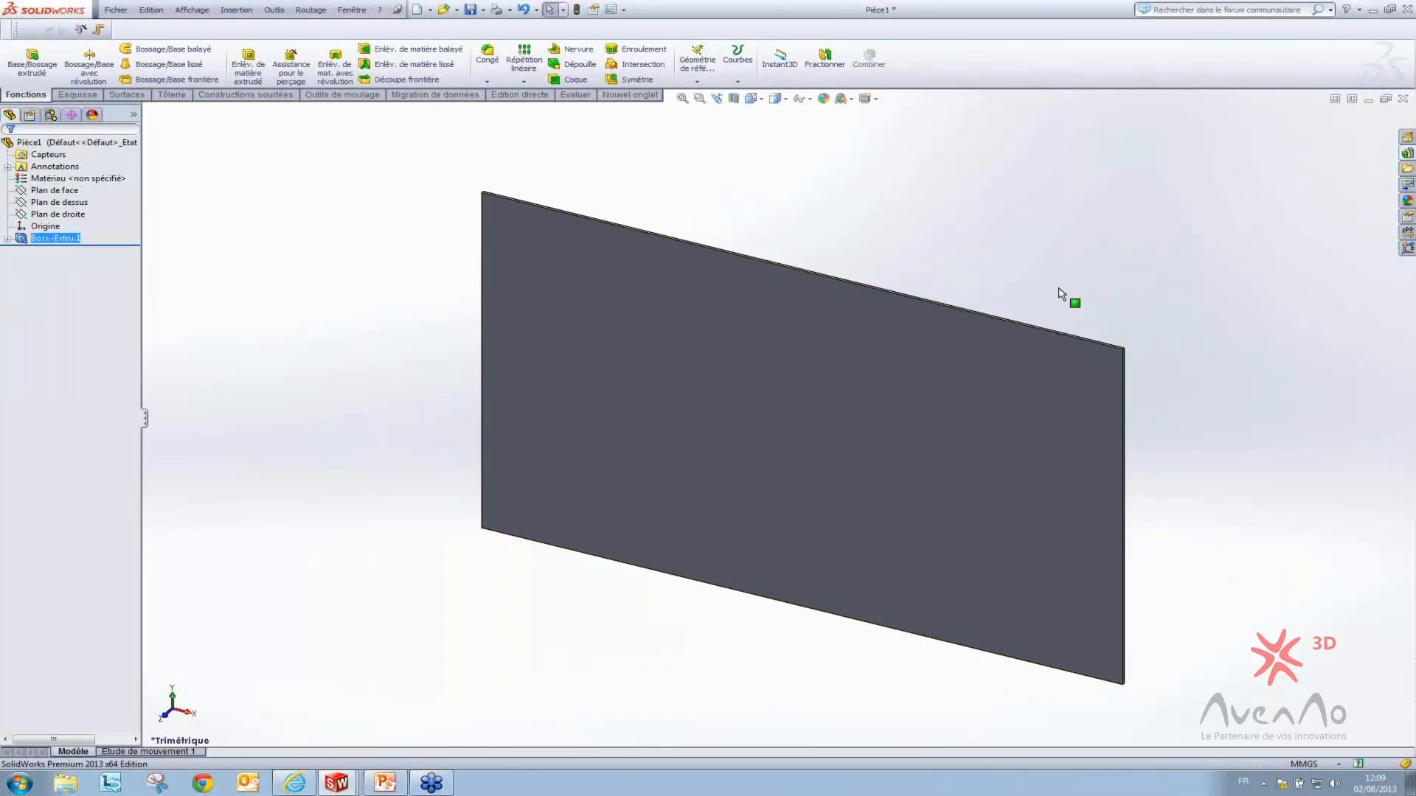
key(f)
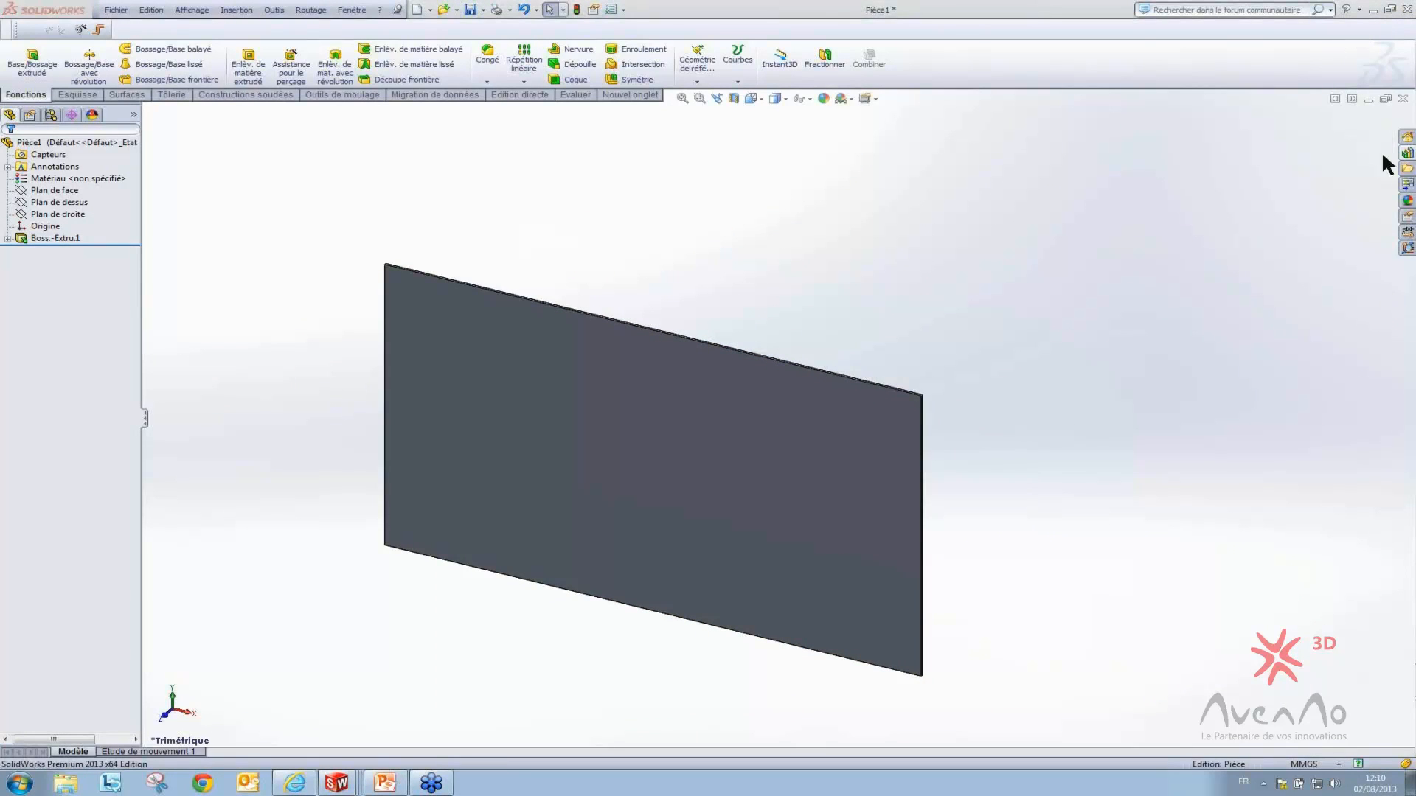
Browse the appearance library's miscellaneous category (Divers) and display the RealView appearances (Apparences RealView)
click(1408, 201)
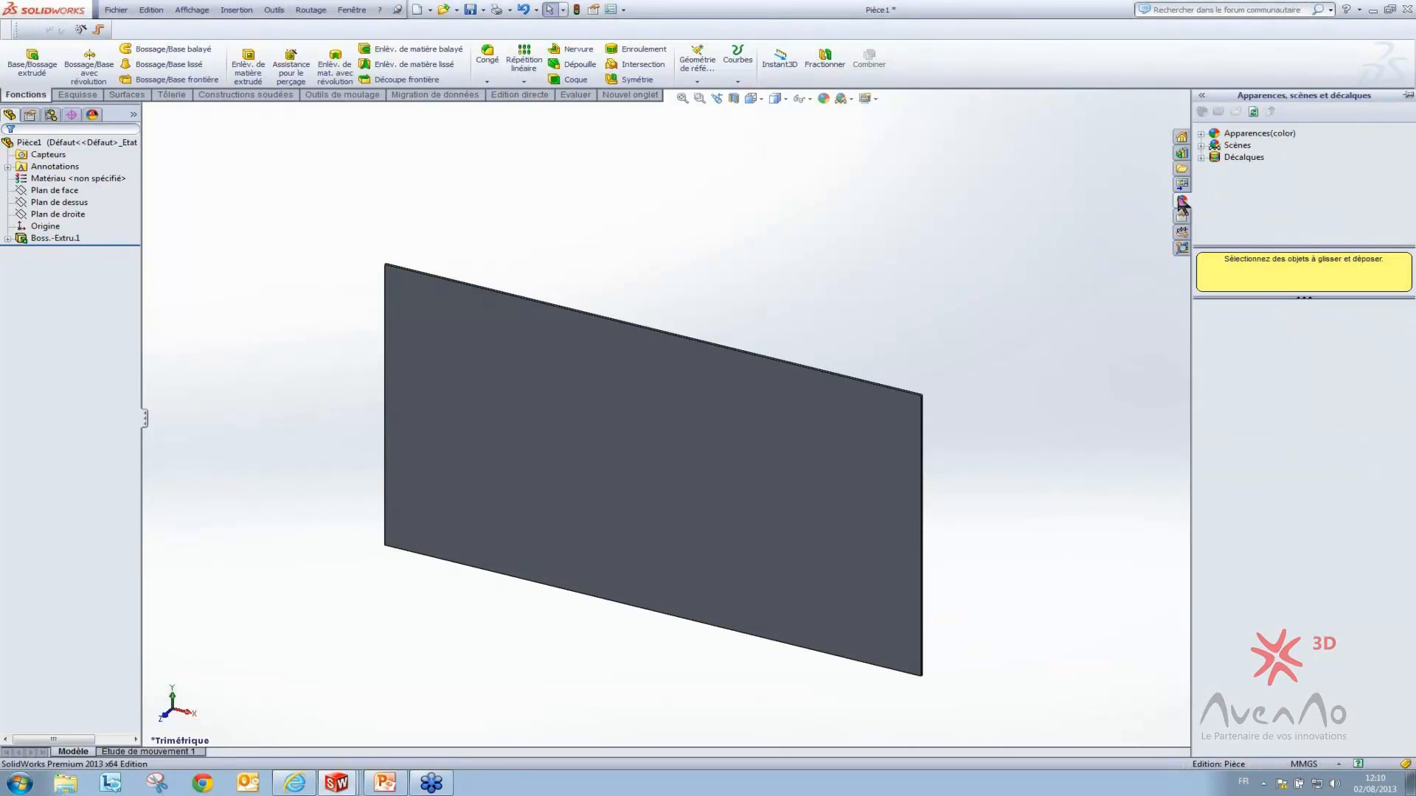
click(1253, 134)
click(1201, 134)
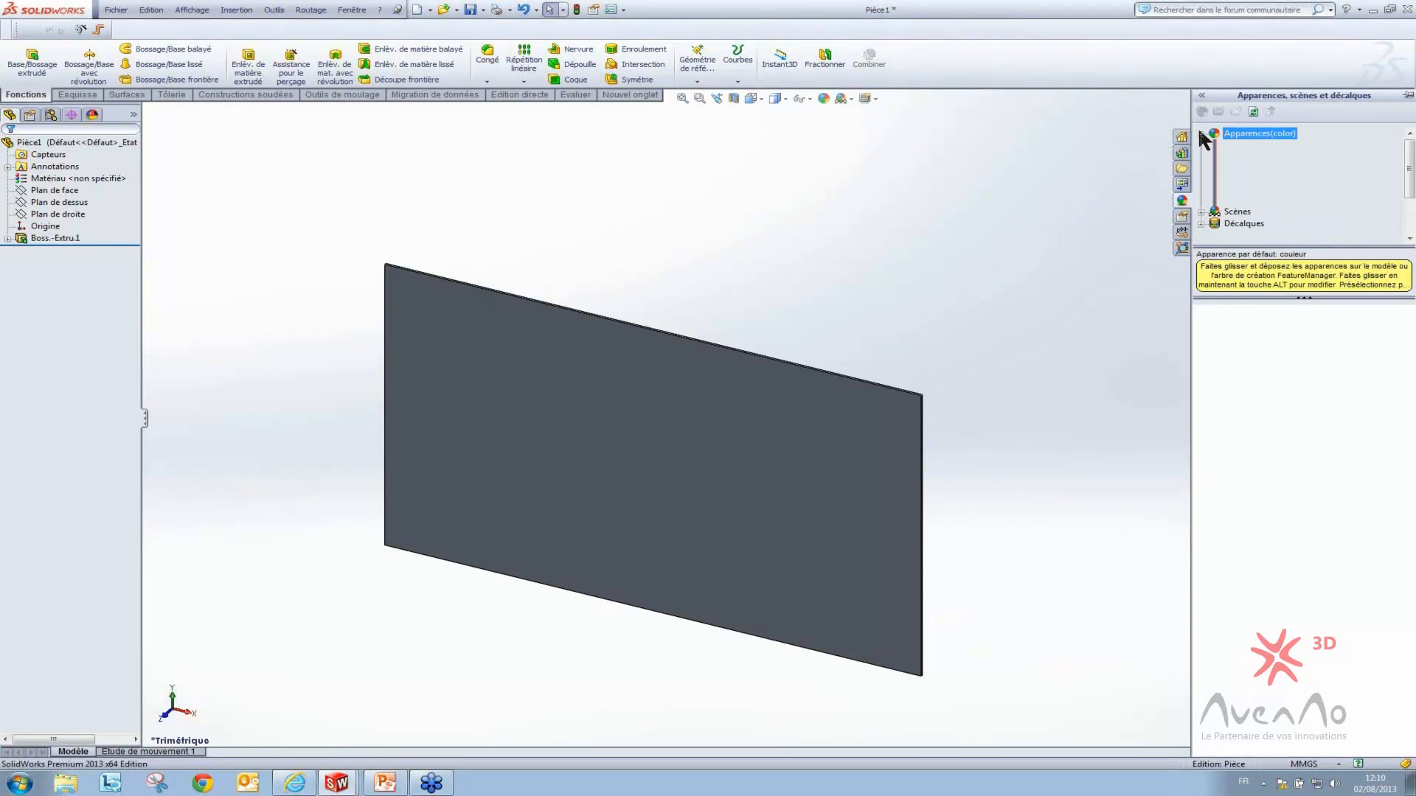
scroll(1290, 209, down, 5)
click(1250, 205)
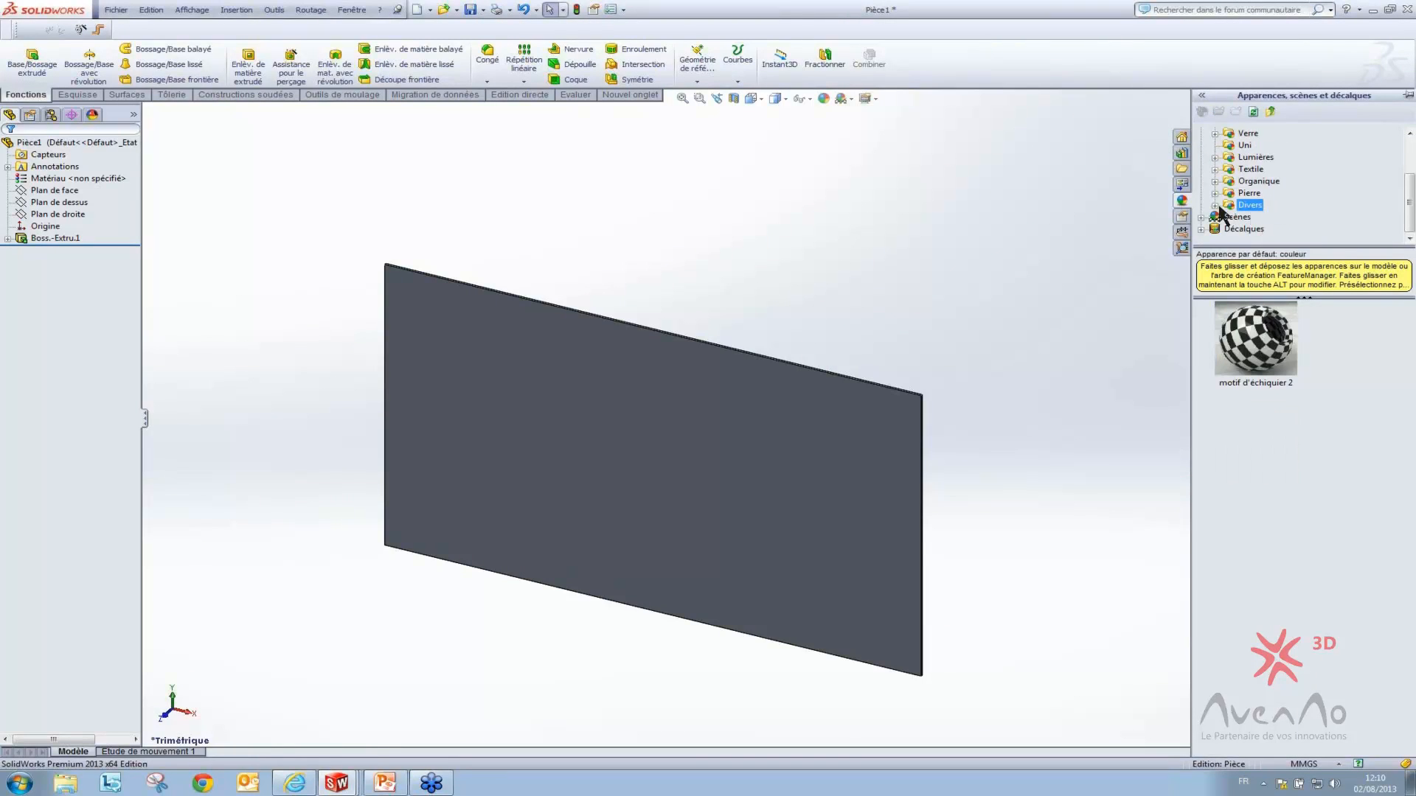
double_click(1260, 205)
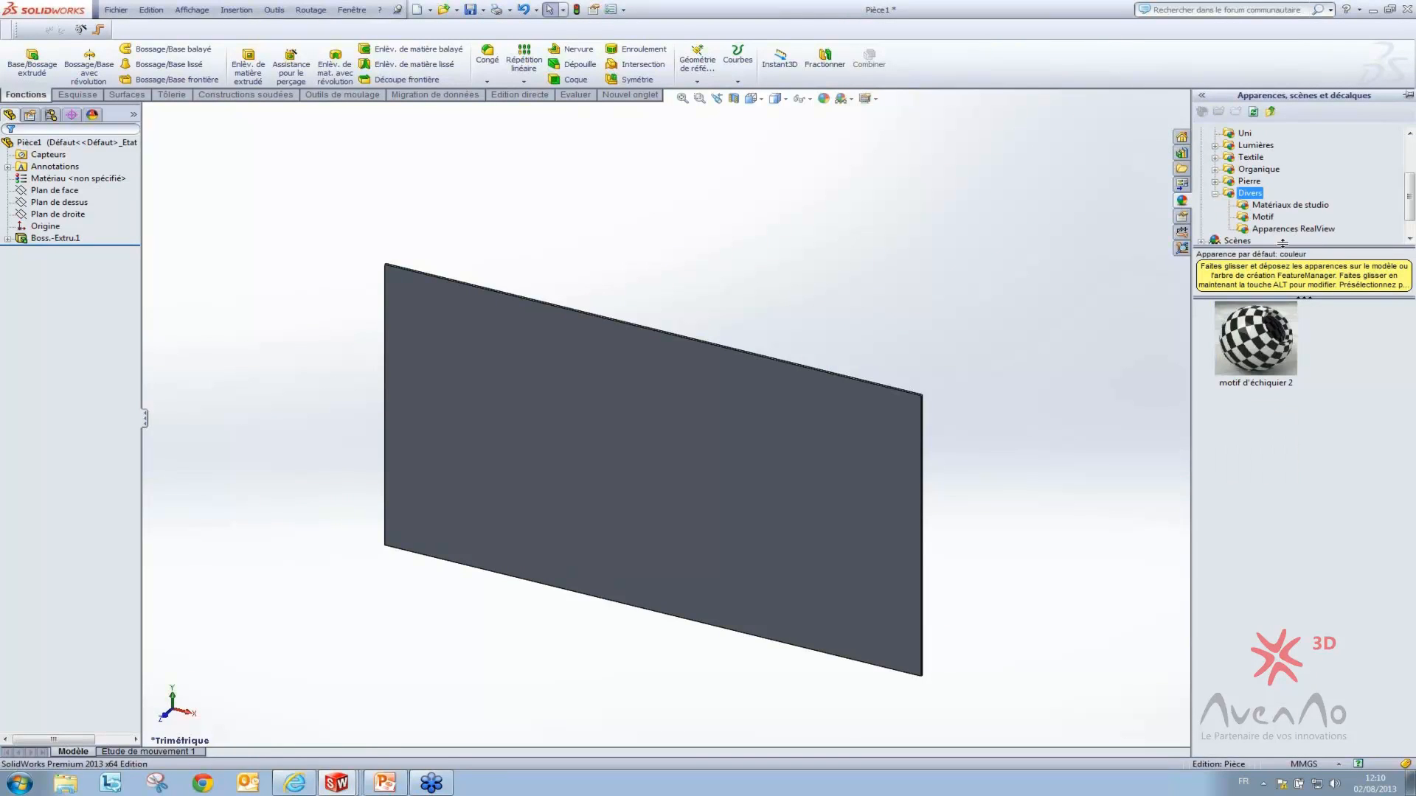
click(1271, 205)
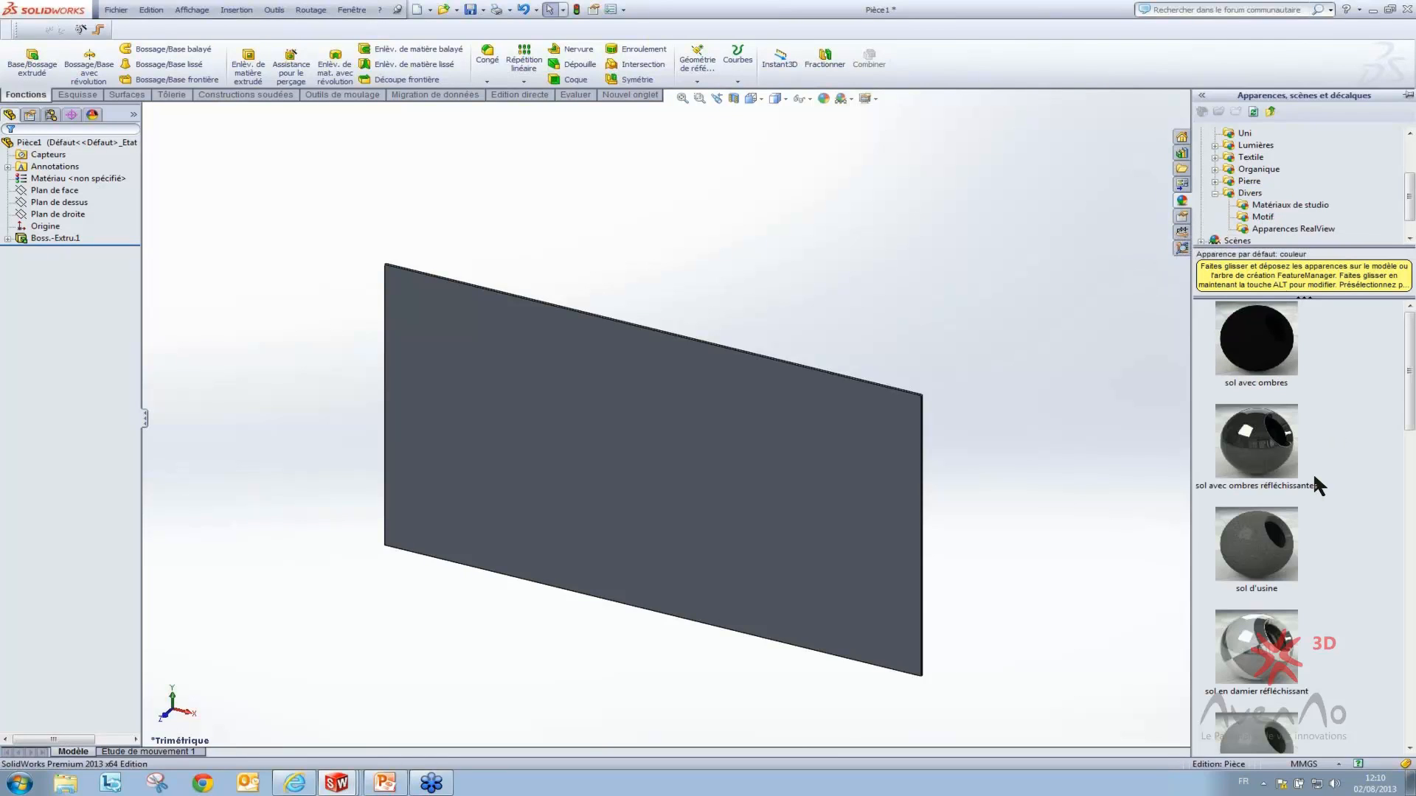
scroll(1320, 476, down, 6)
click(1273, 227)
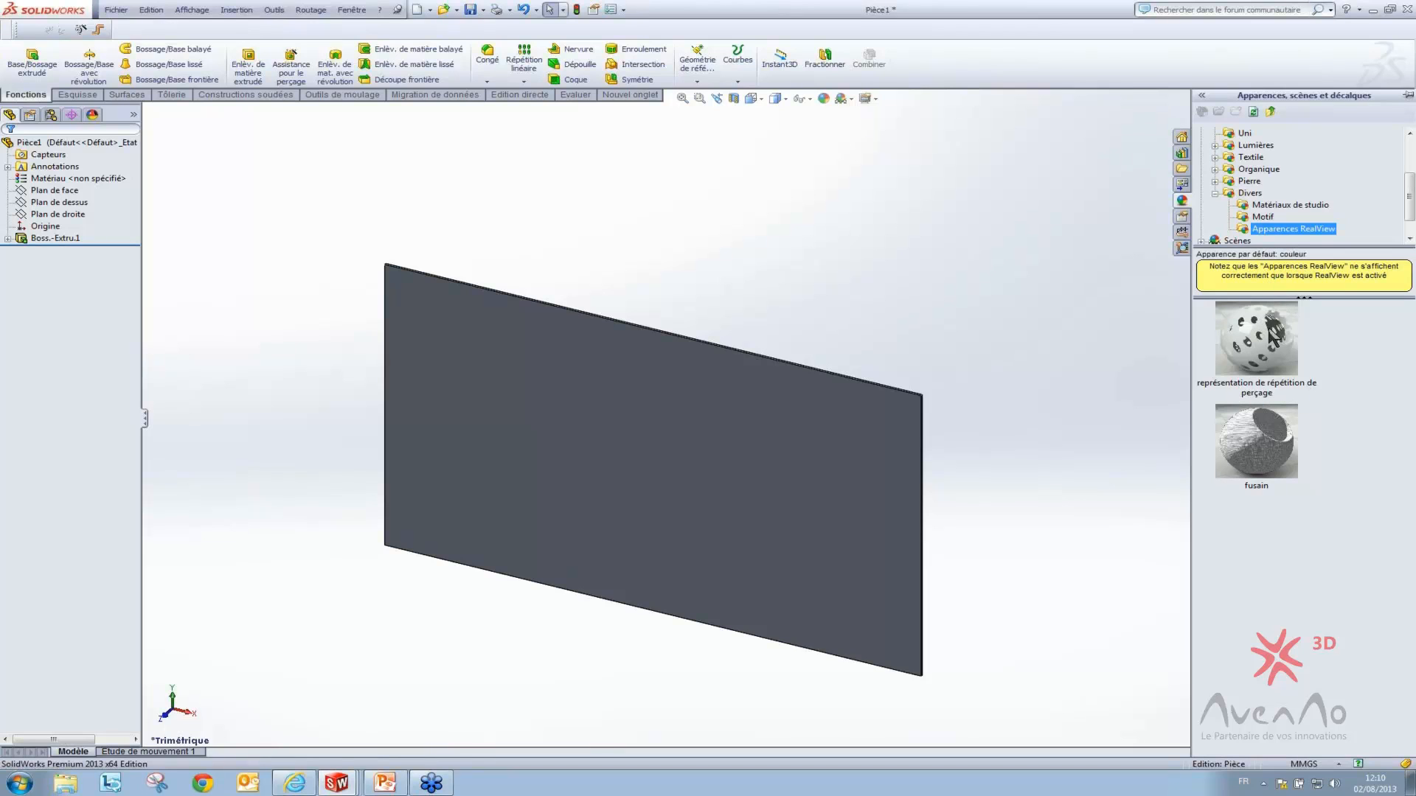
drag(1270, 341, 790, 493)
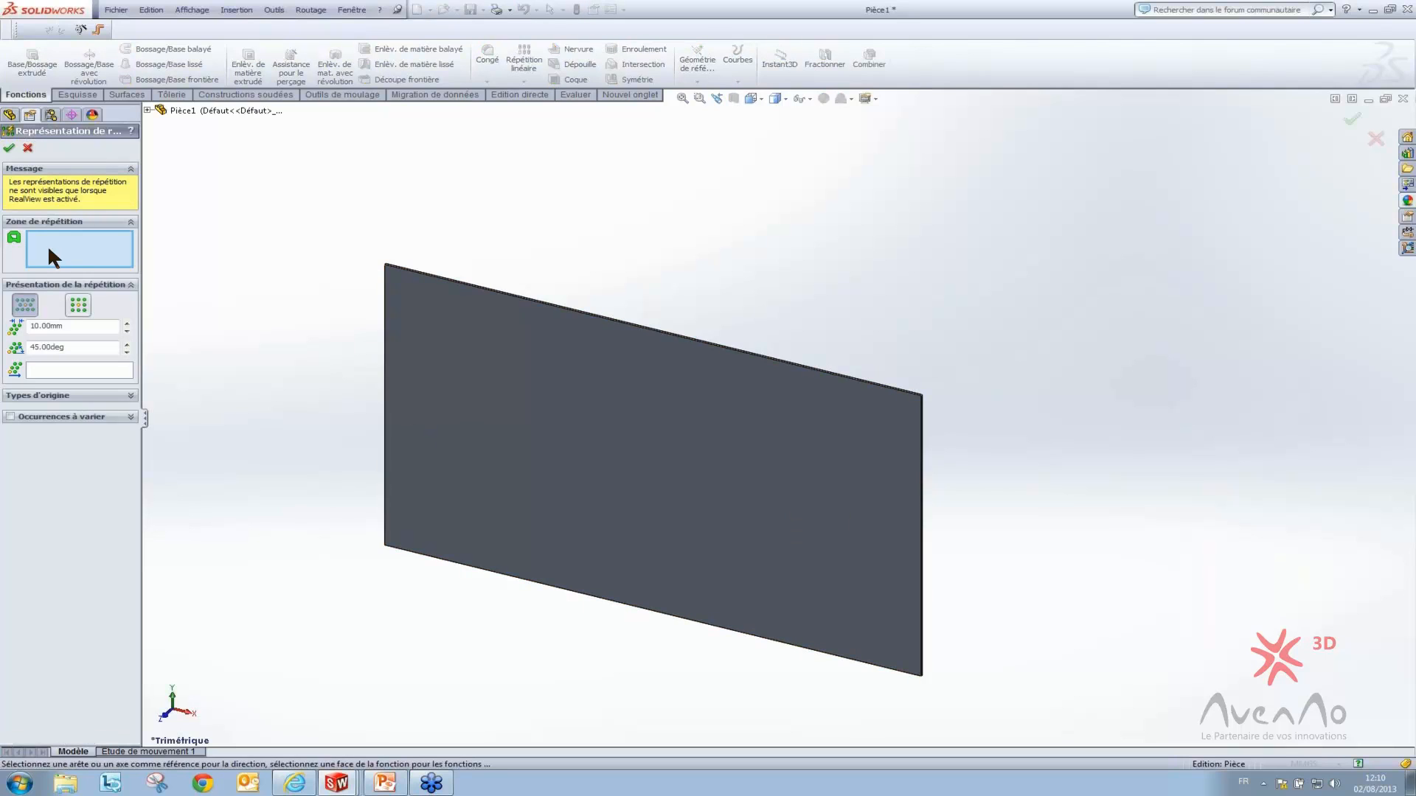
click(486, 390)
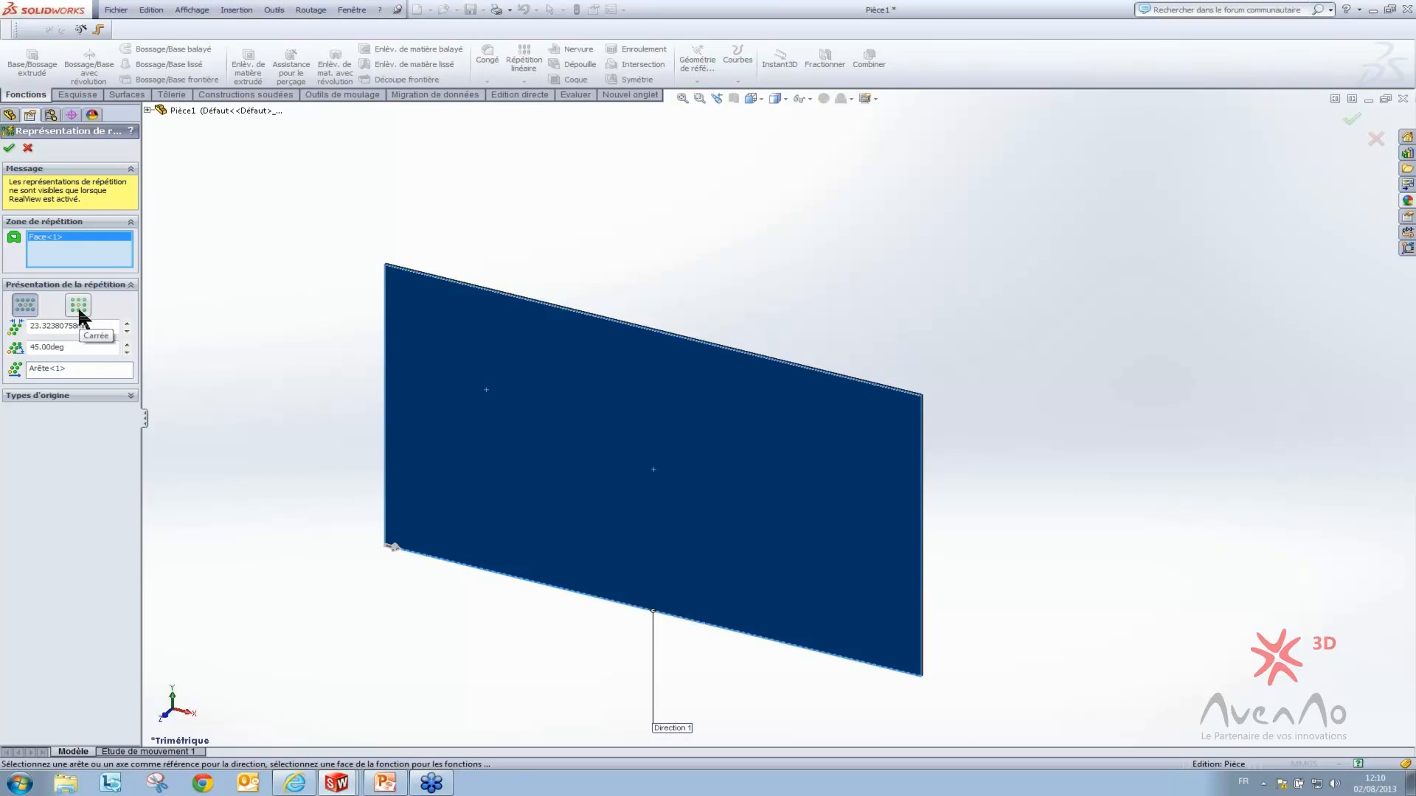
click(98, 330)
double_click(98, 329)
text(15)
key(Return)
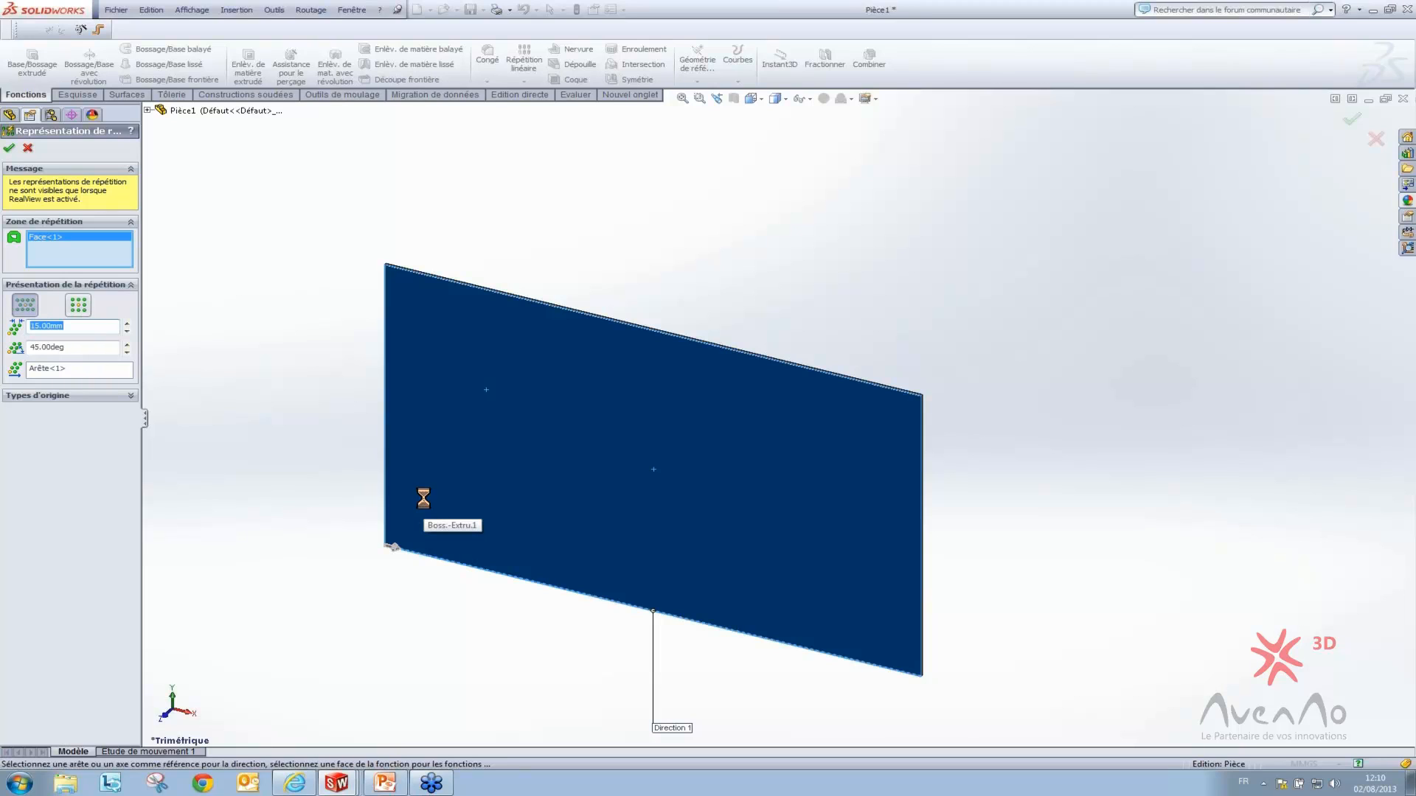
drag(51, 346, 57, 347)
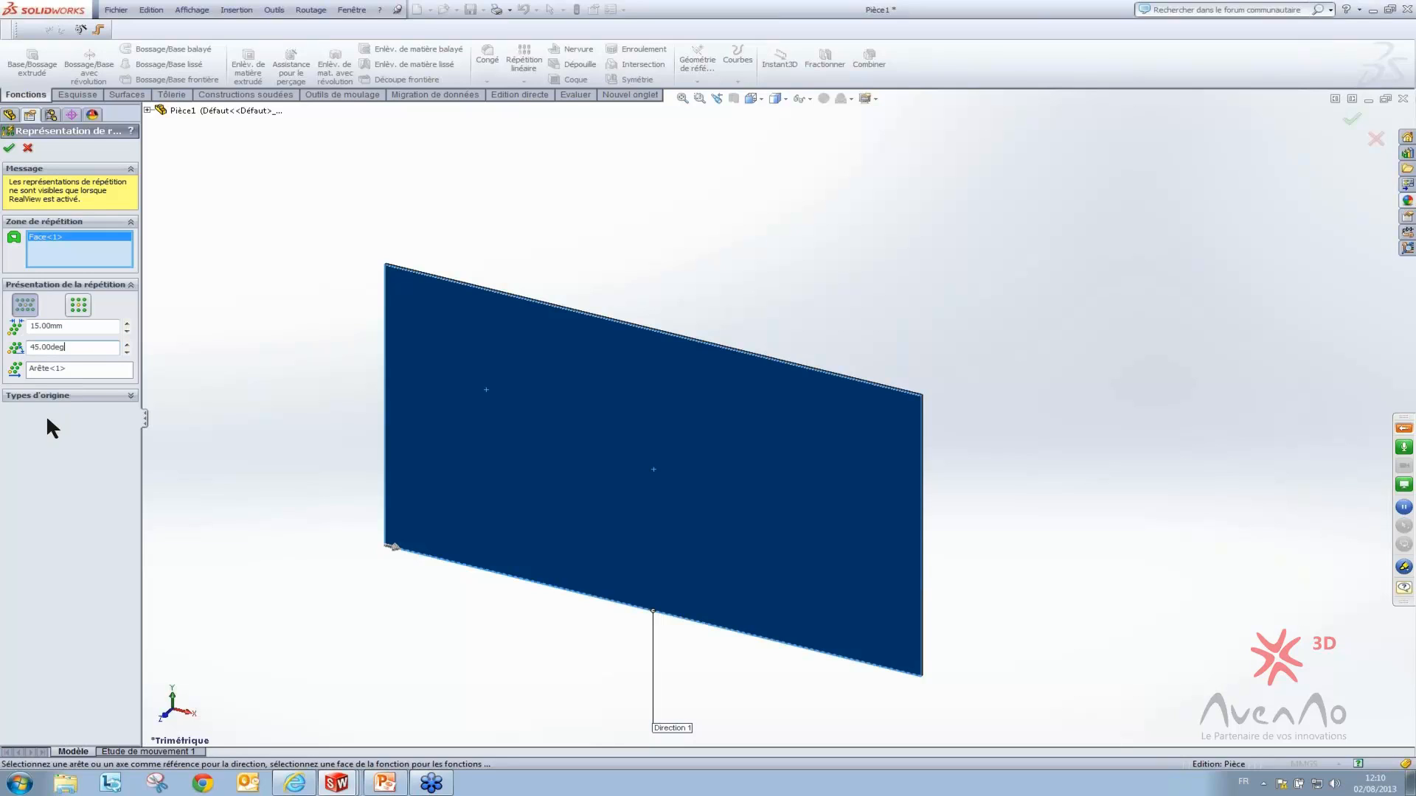
click(58, 397)
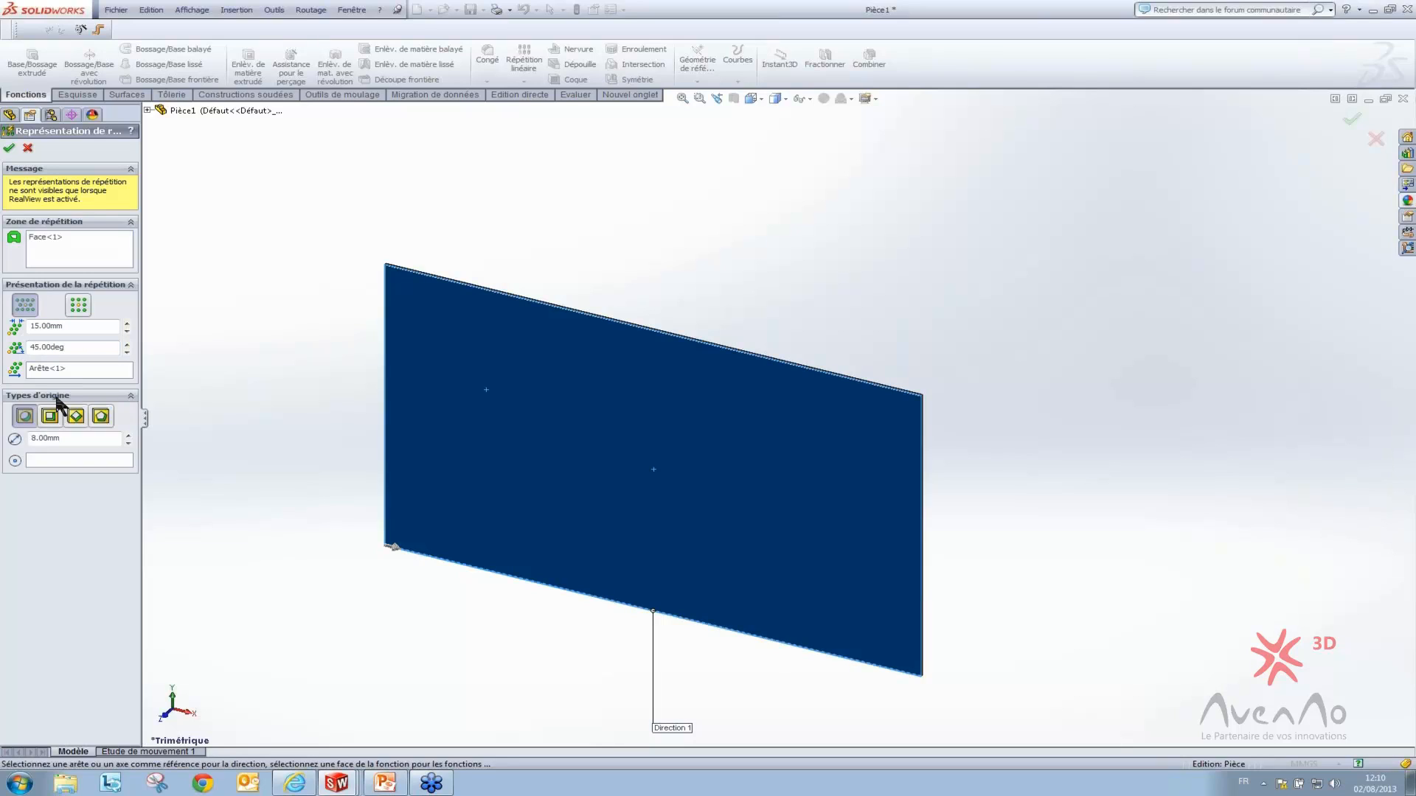
double_click(65, 347)
click(65, 462)
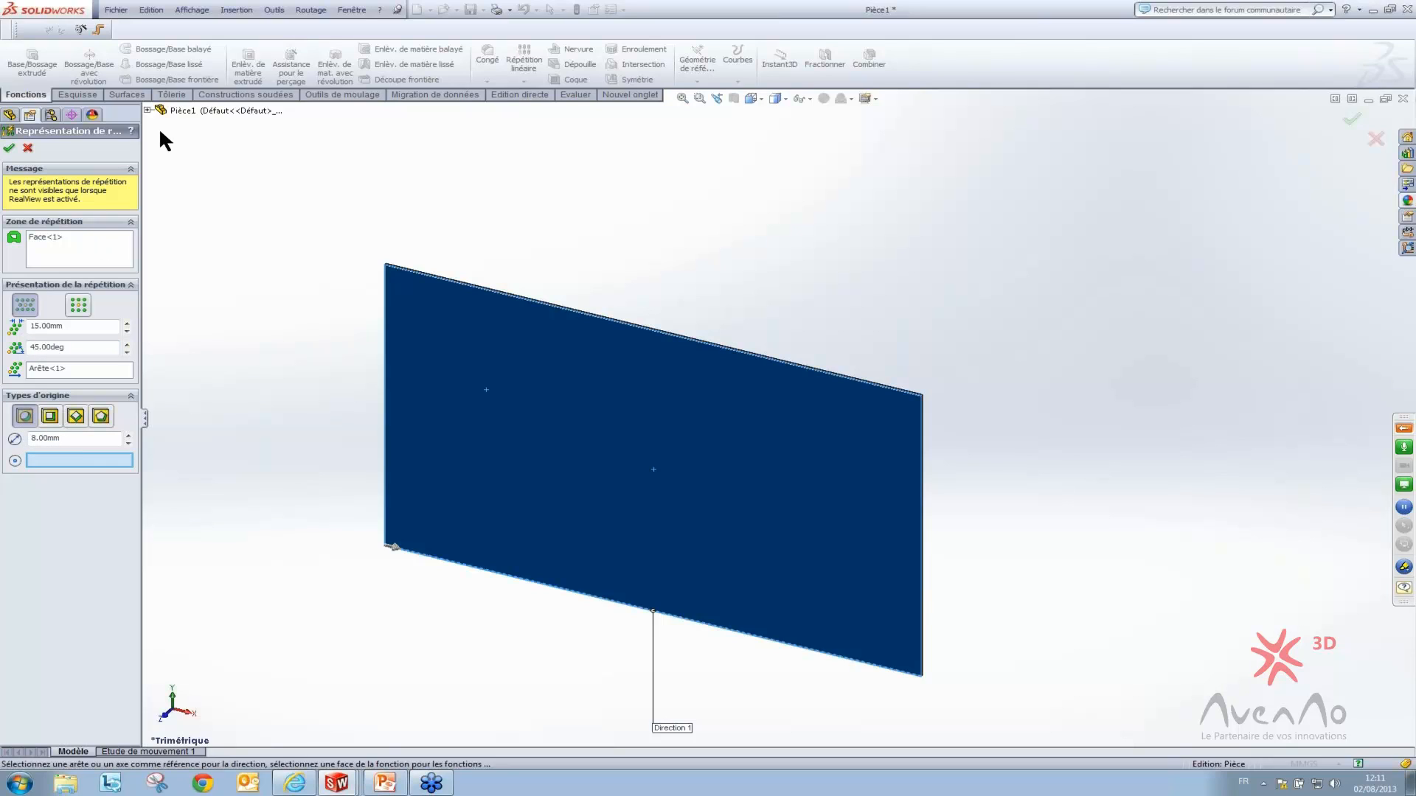
click(147, 110)
click(193, 204)
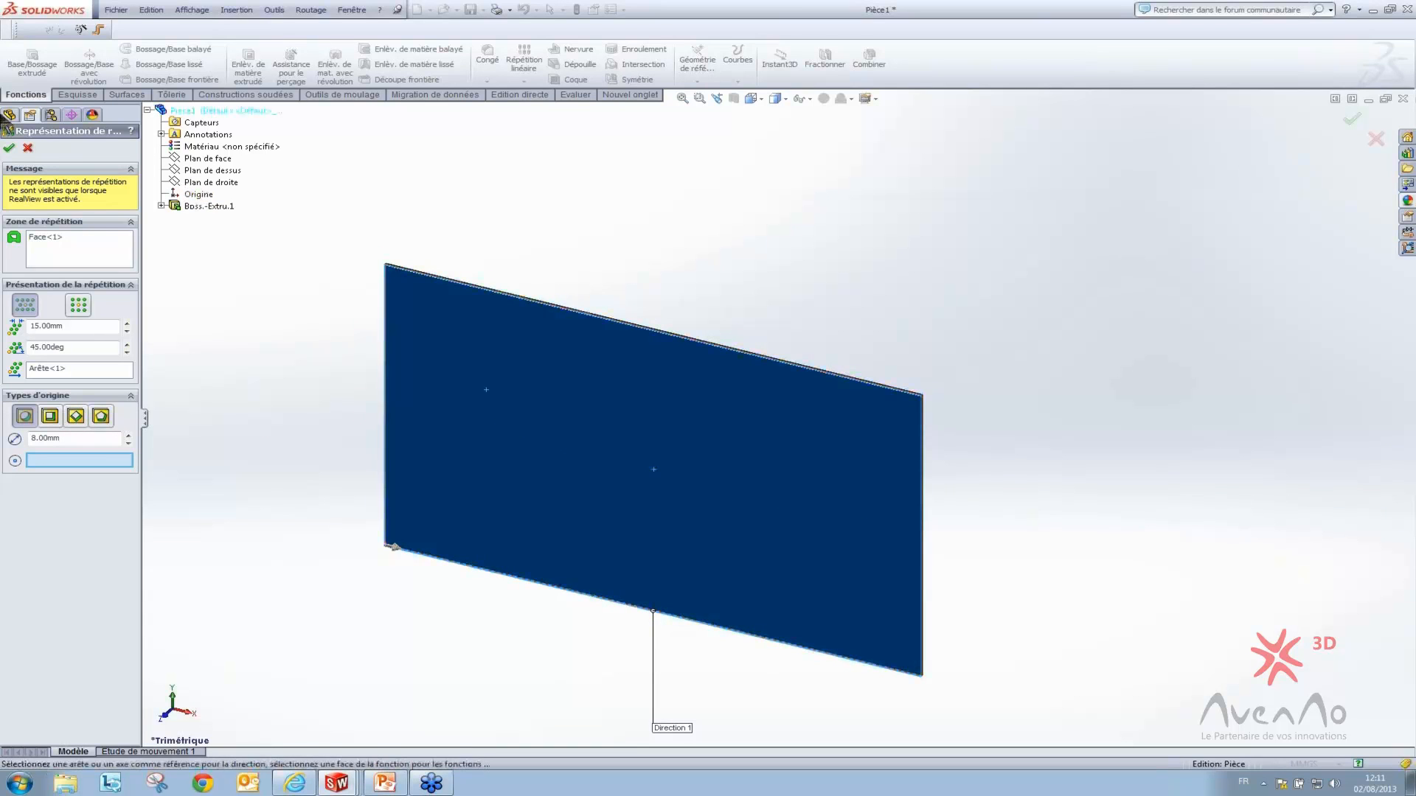
click(29, 148)
Create a sketch on the plate's front face with a single point at the origin
click(588, 422)
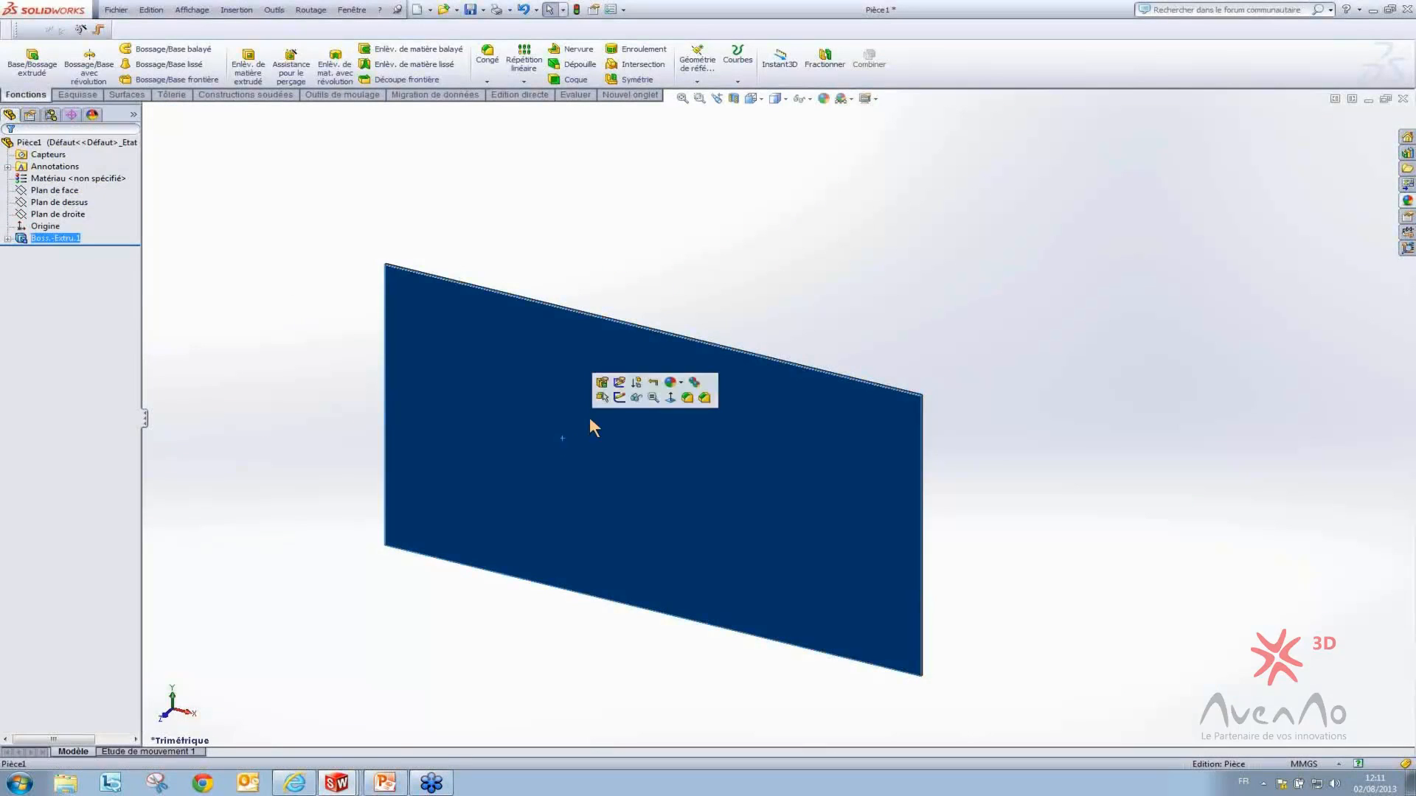
click(624, 399)
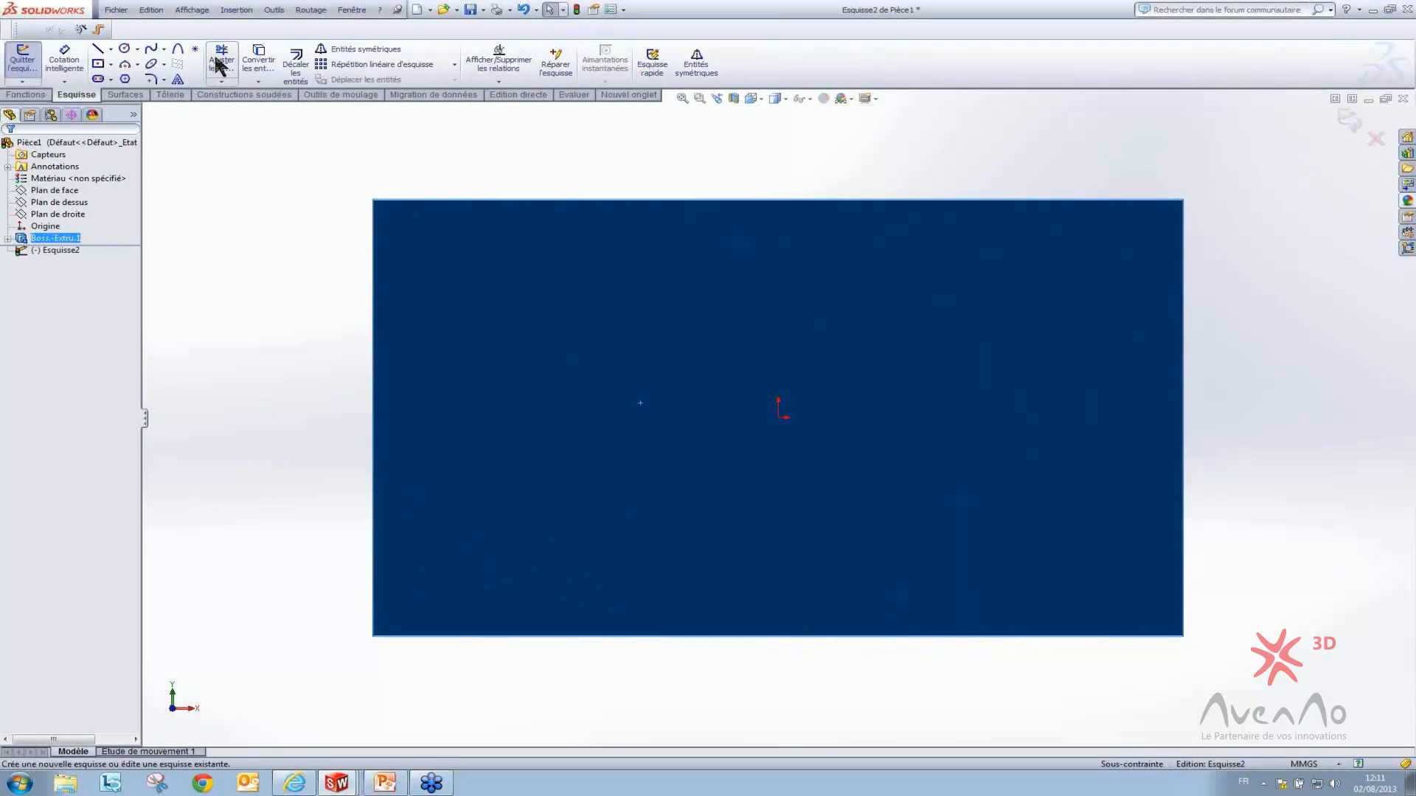
click(778, 417)
click(1350, 120)
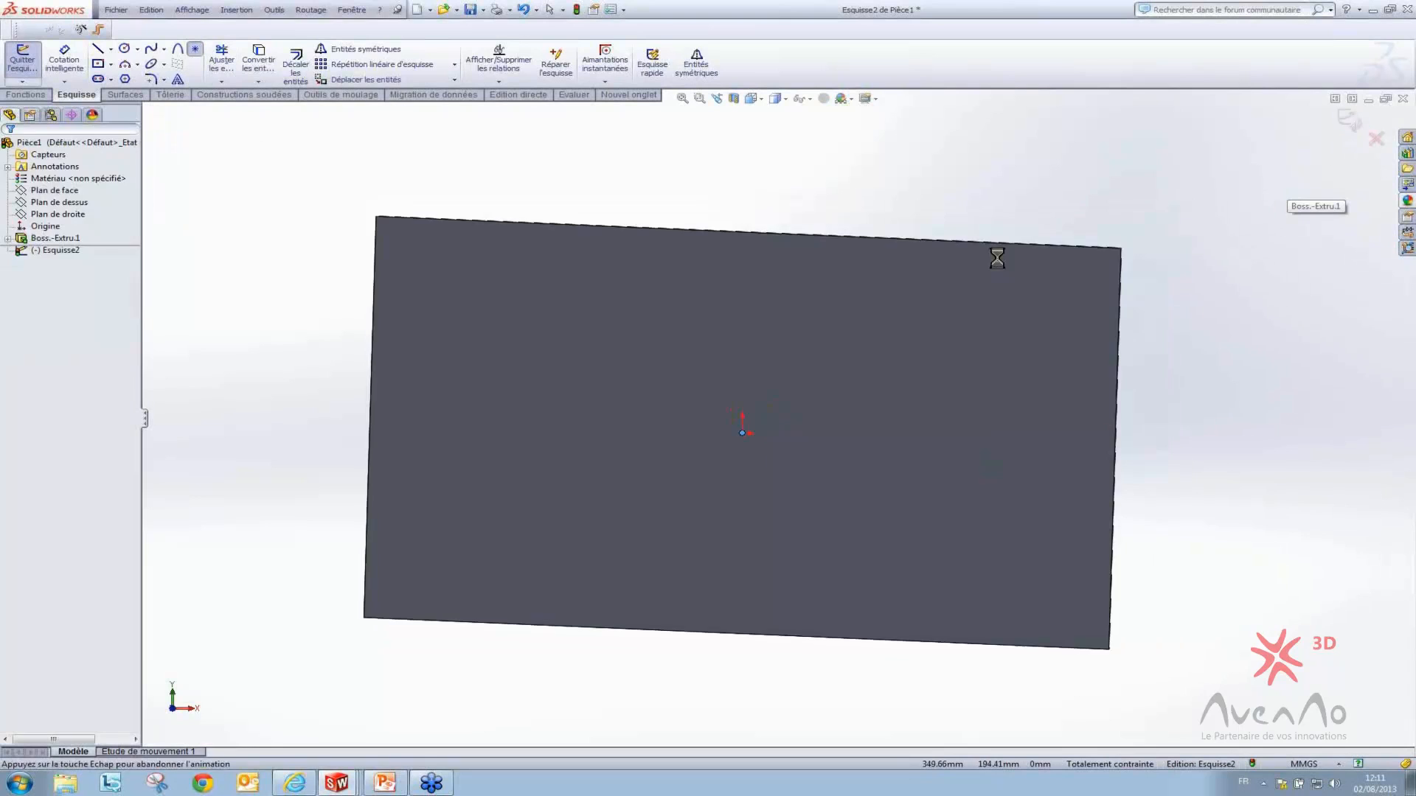
Apply the hole pattern representation appearance to the plate's front face, using the sketch point as the pattern centre
click(1407, 201)
drag(1249, 354, 710, 445)
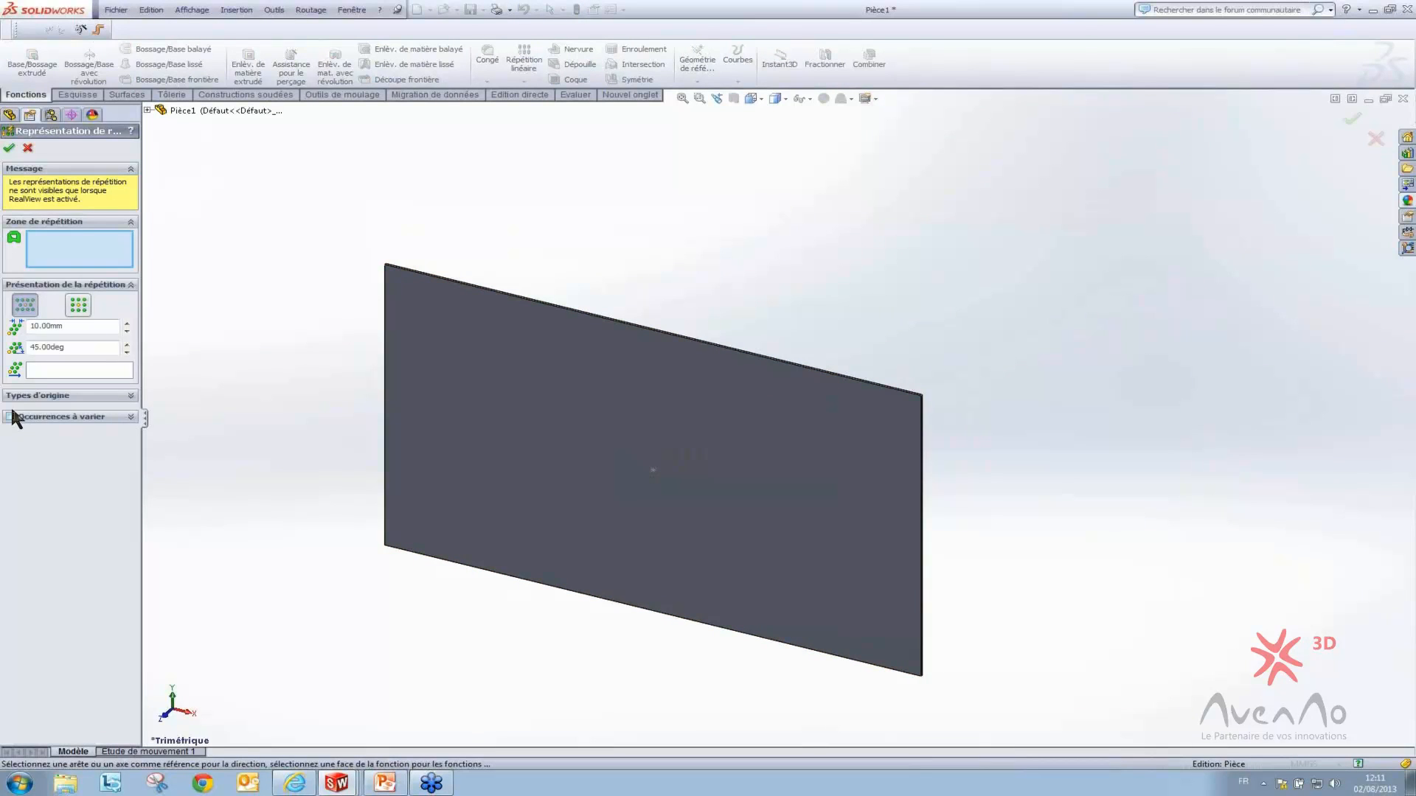
click(15, 398)
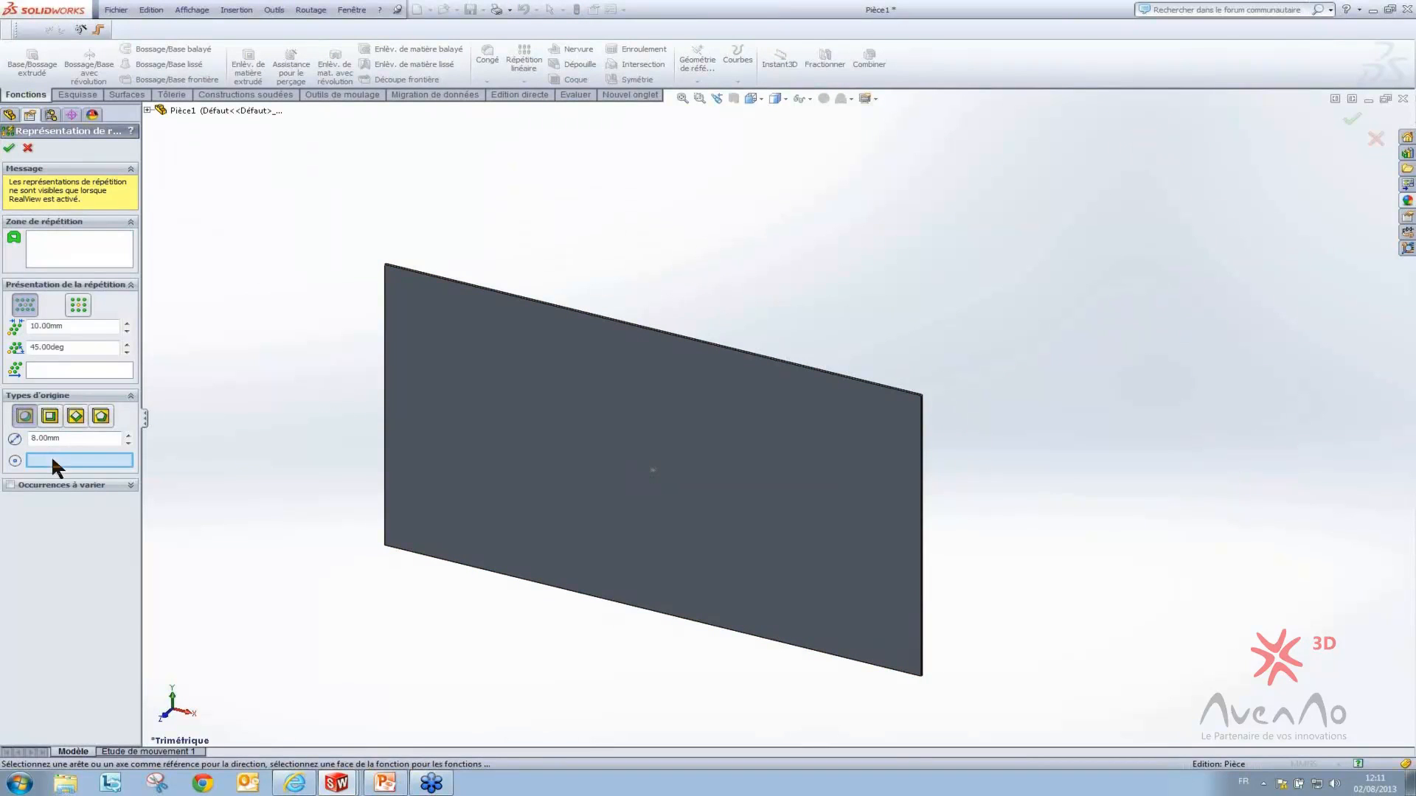
click(655, 470)
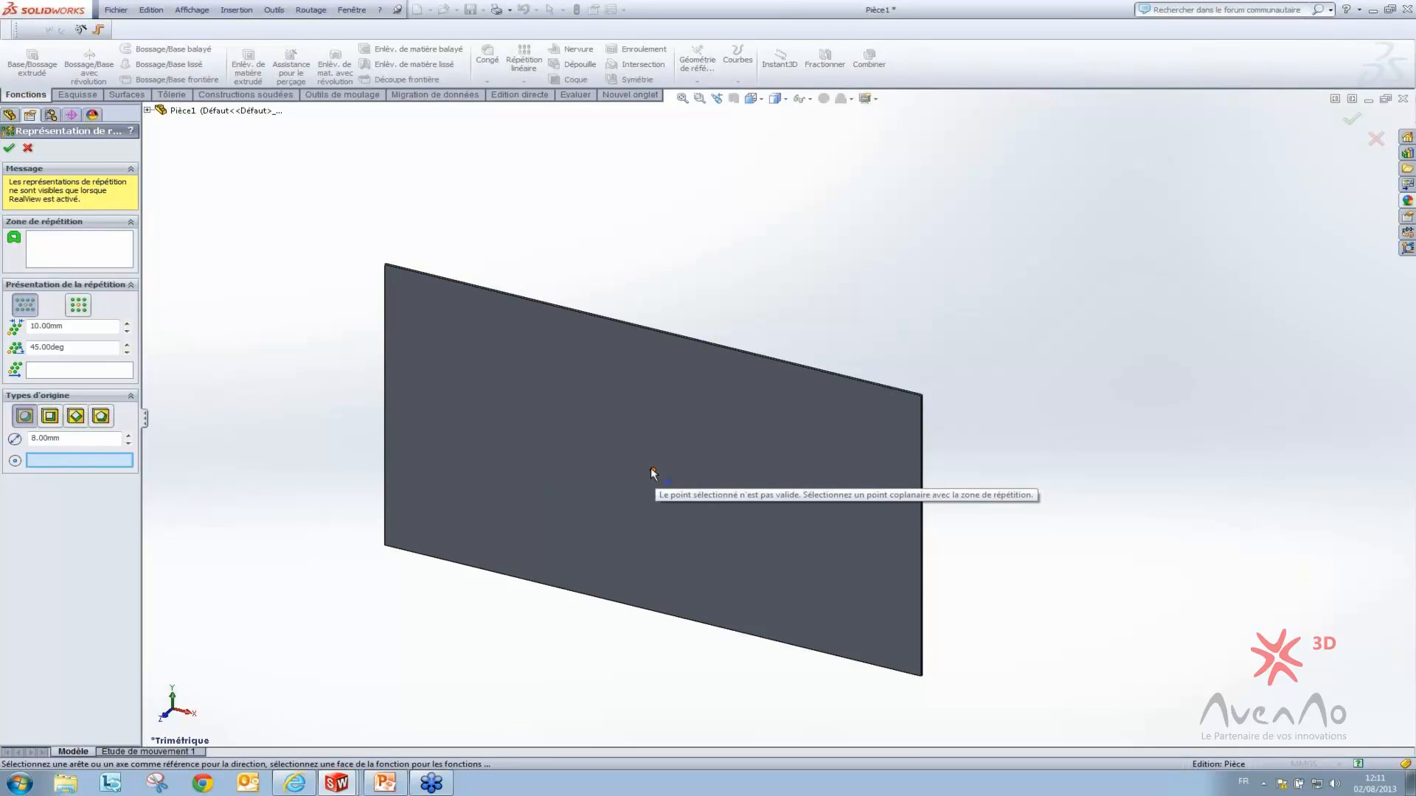
click(74, 251)
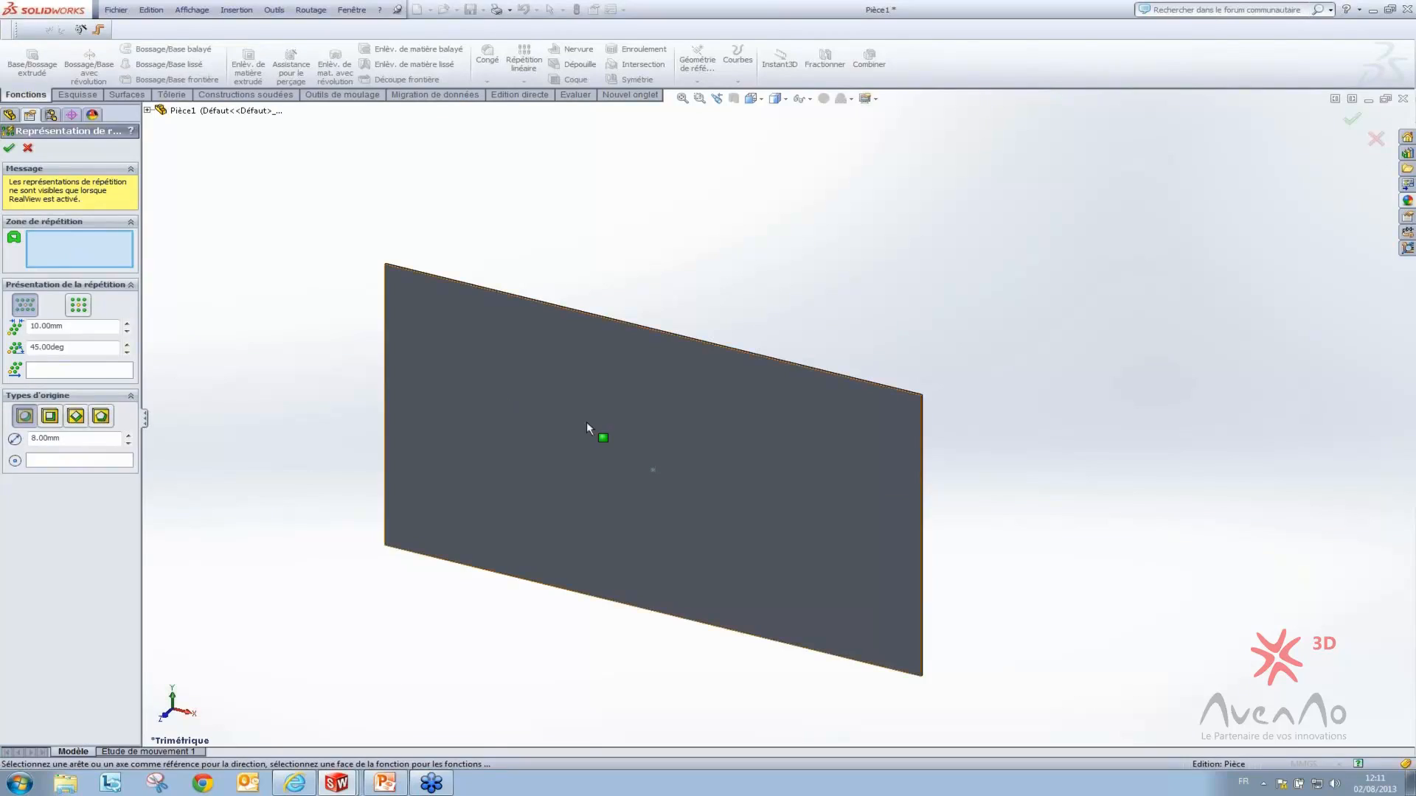
click(584, 422)
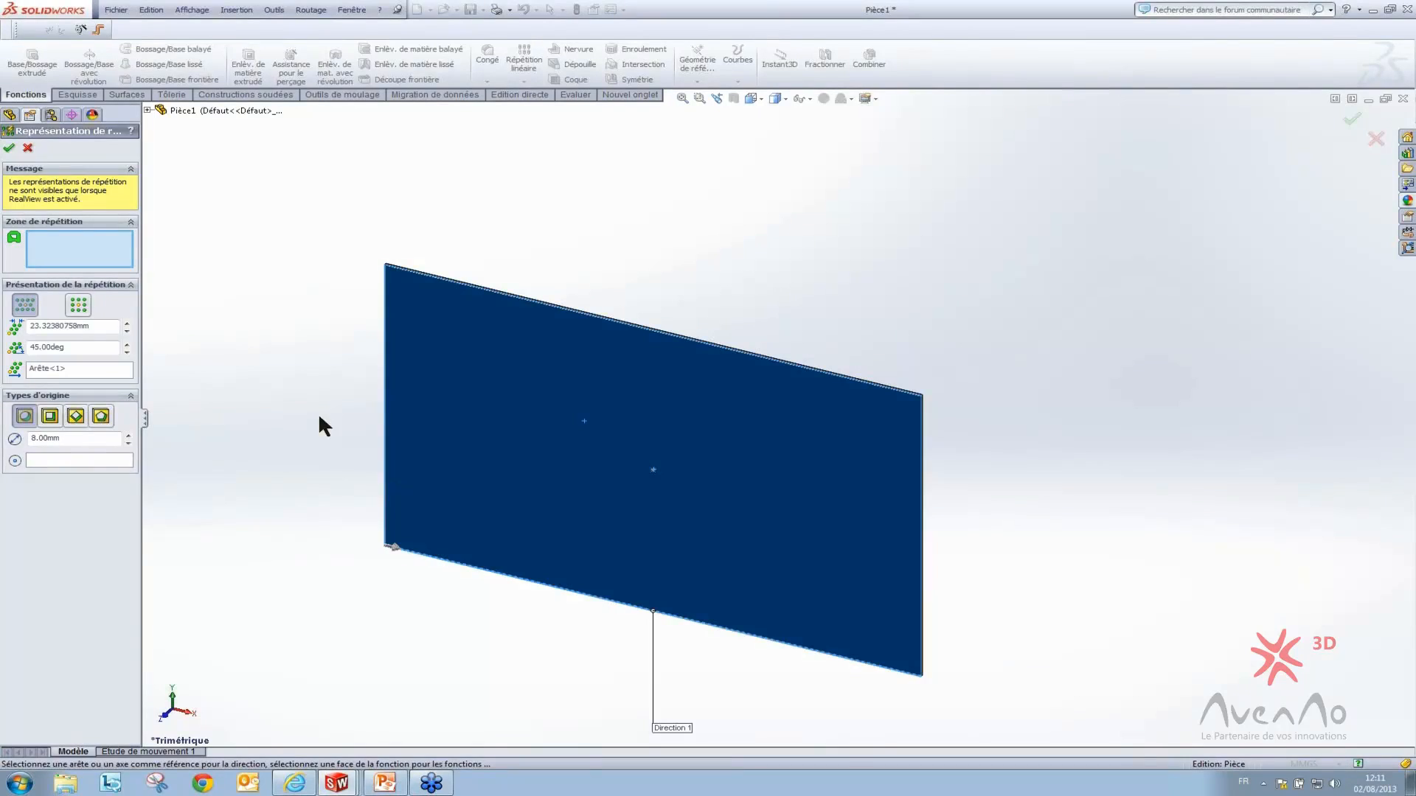
click(73, 460)
click(652, 471)
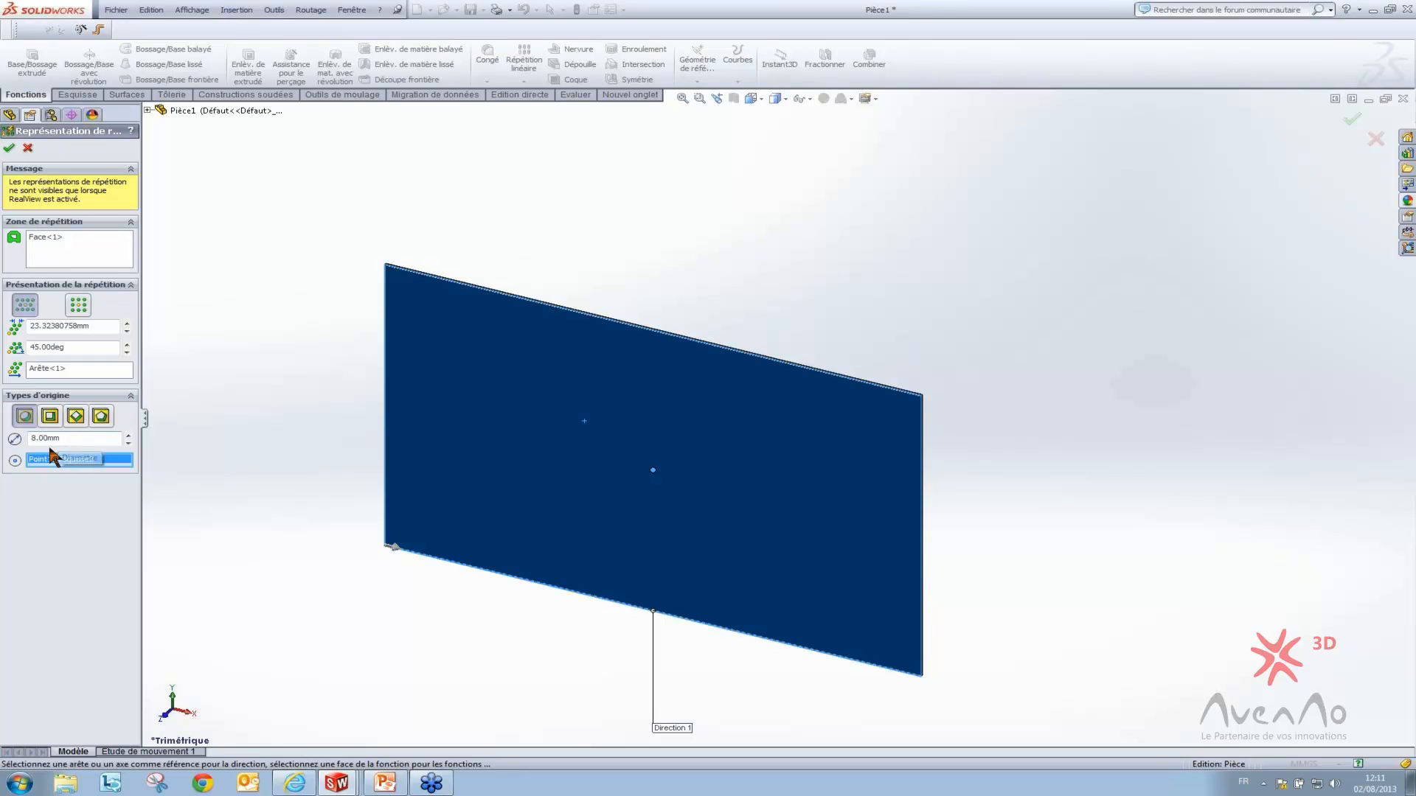
click(12, 149)
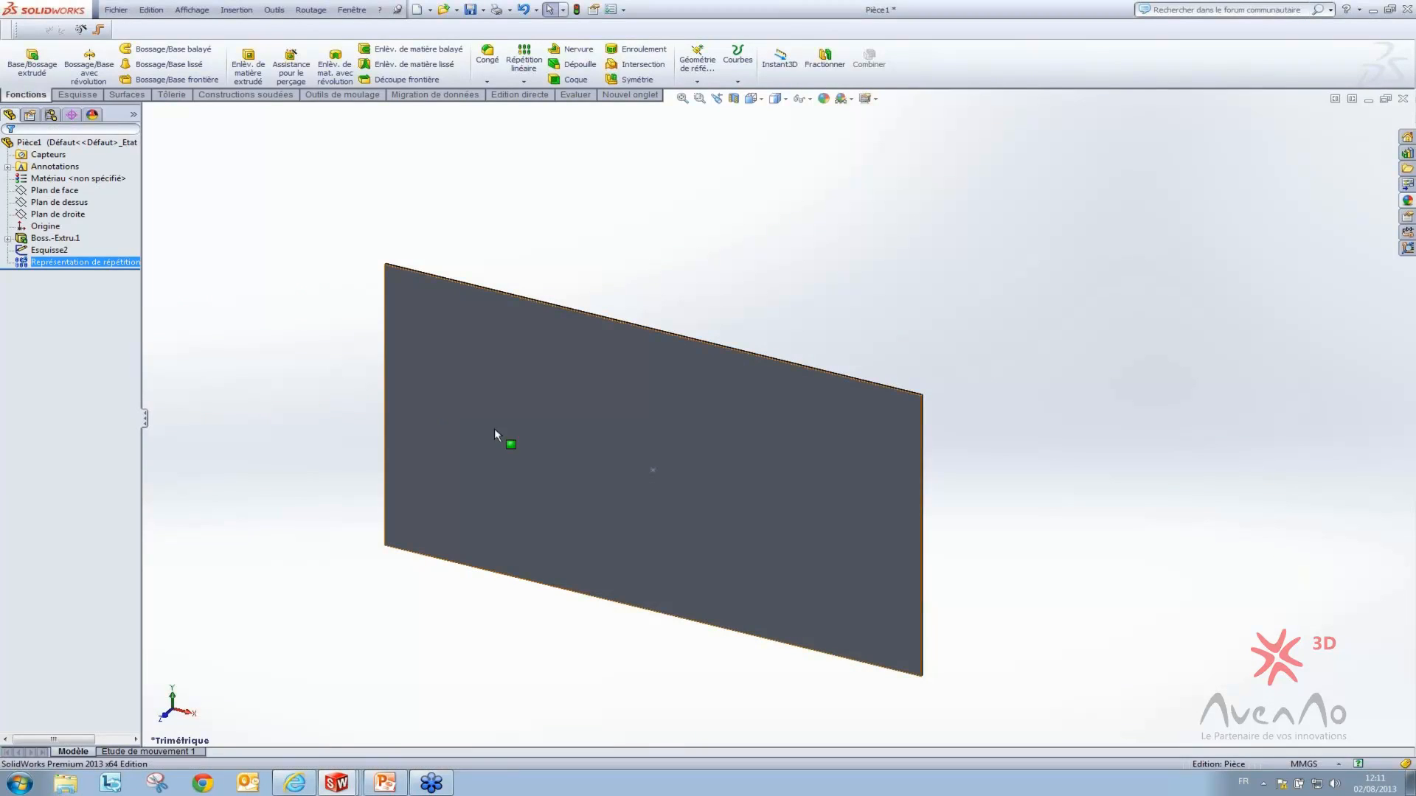
Toggle shadows in shaded mode on and off to check the plate's display
key(z)
scroll(759, 490, down, 3)
click(799, 255)
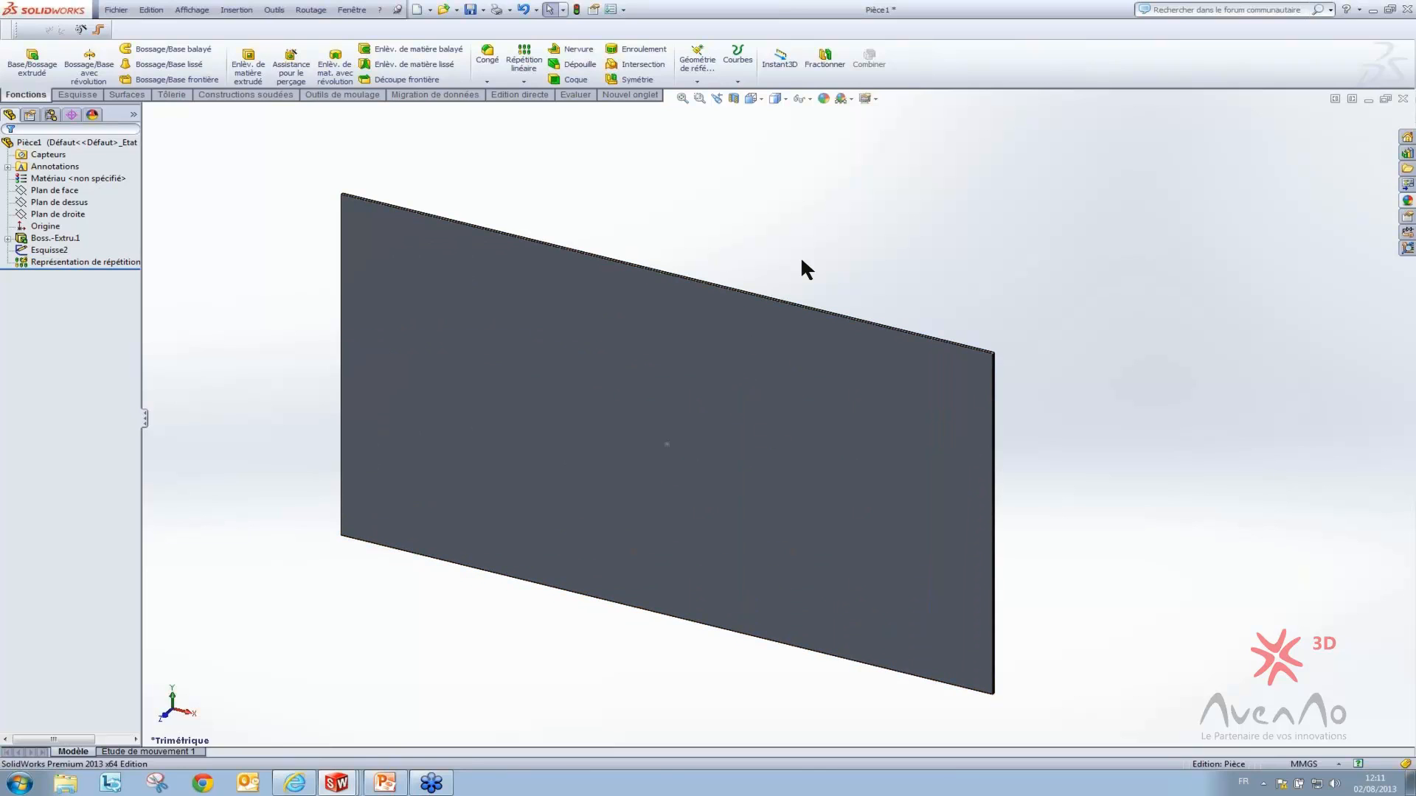
click(873, 99)
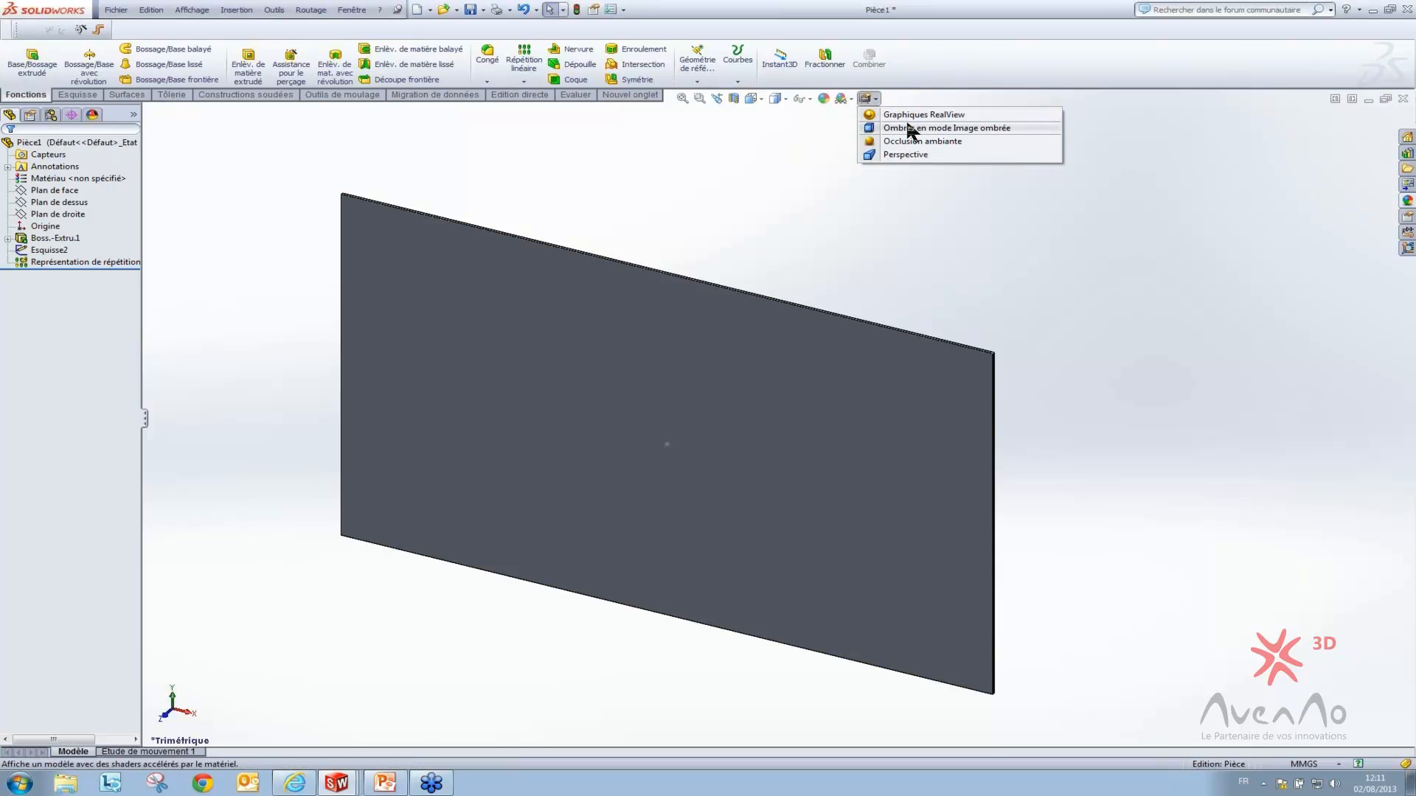
click(912, 130)
click(865, 99)
click(881, 129)
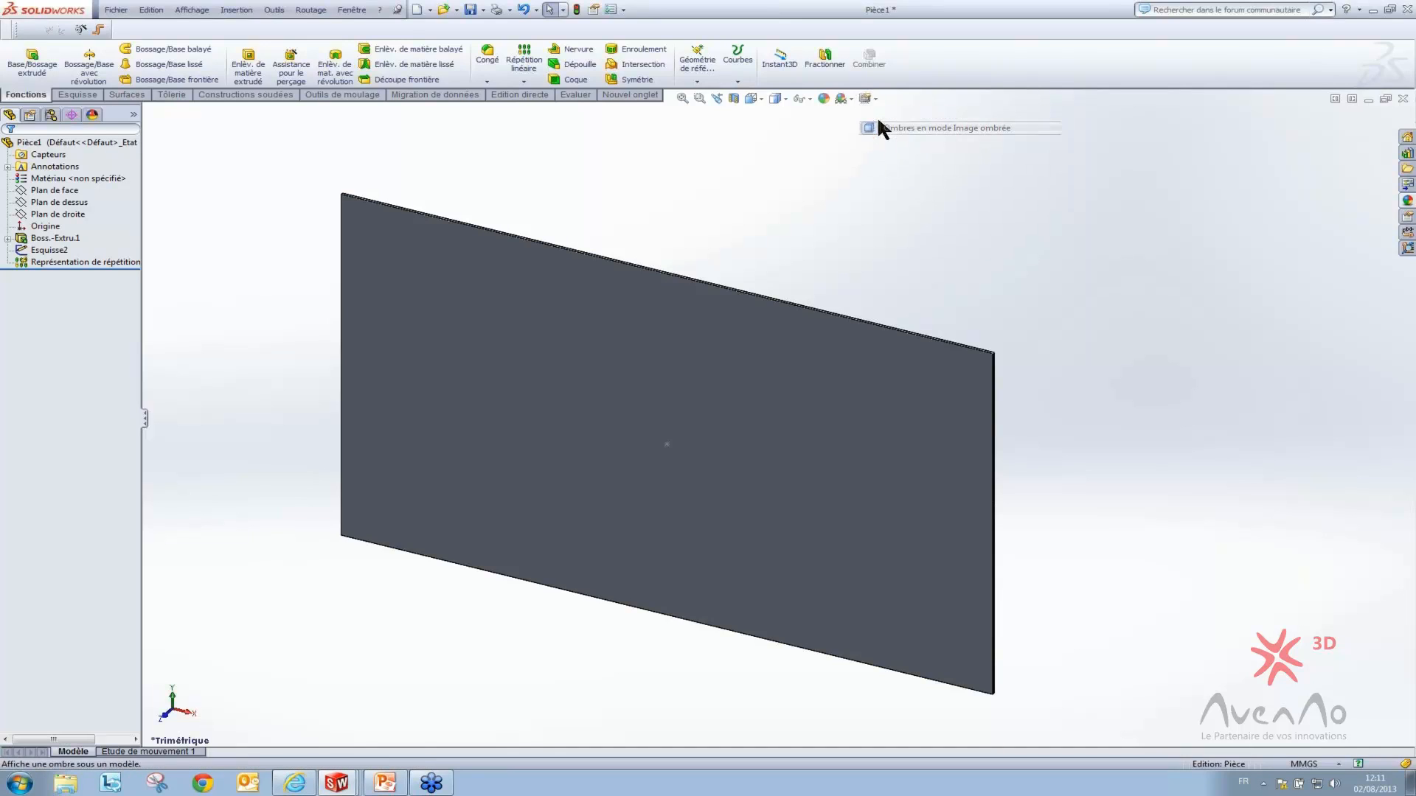
Turn on RealView graphics so the hole pattern representation is rendered on the plate
click(874, 100)
click(901, 114)
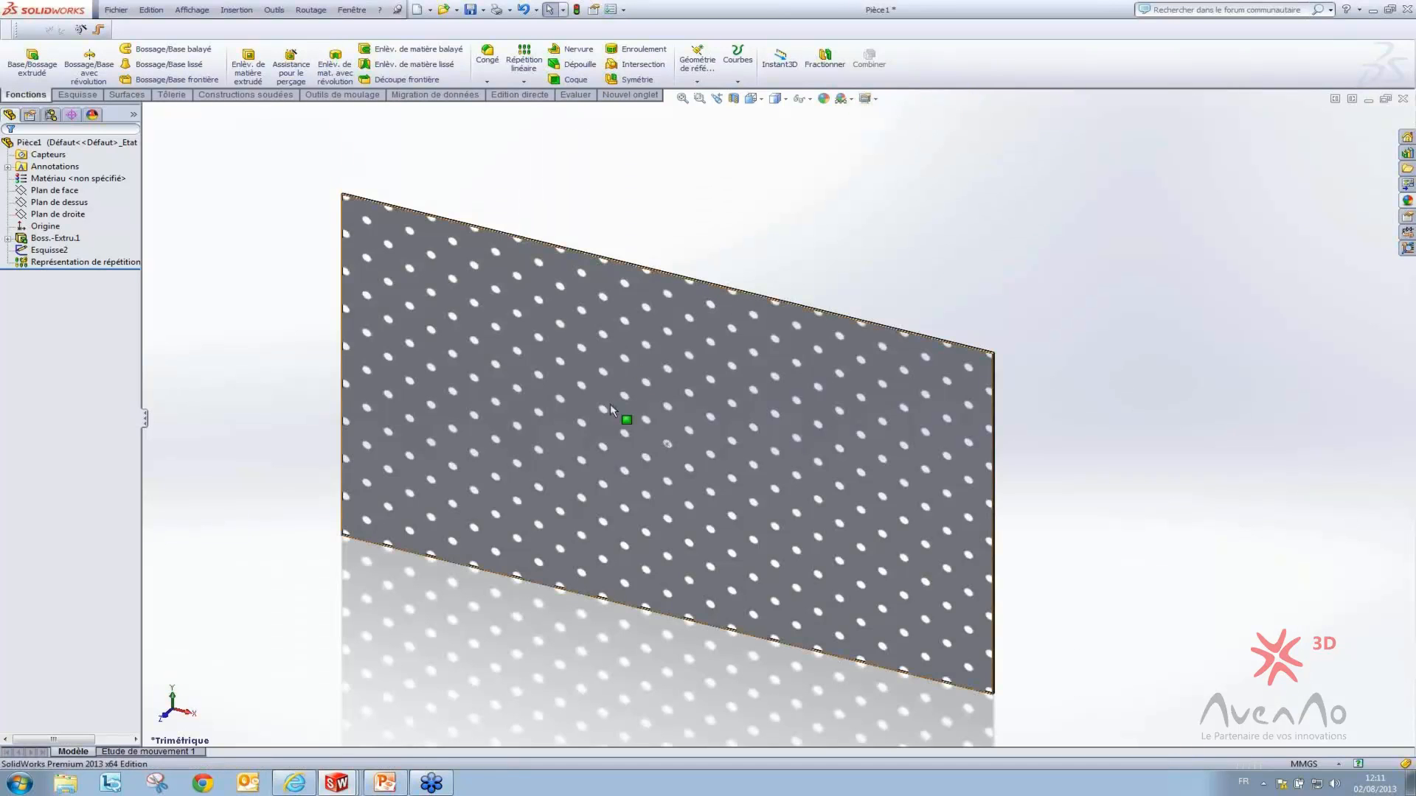
middle_drag(406, 653, 475, 453)
scroll(466, 466, down, 3)
middle_drag(362, 609, 399, 537)
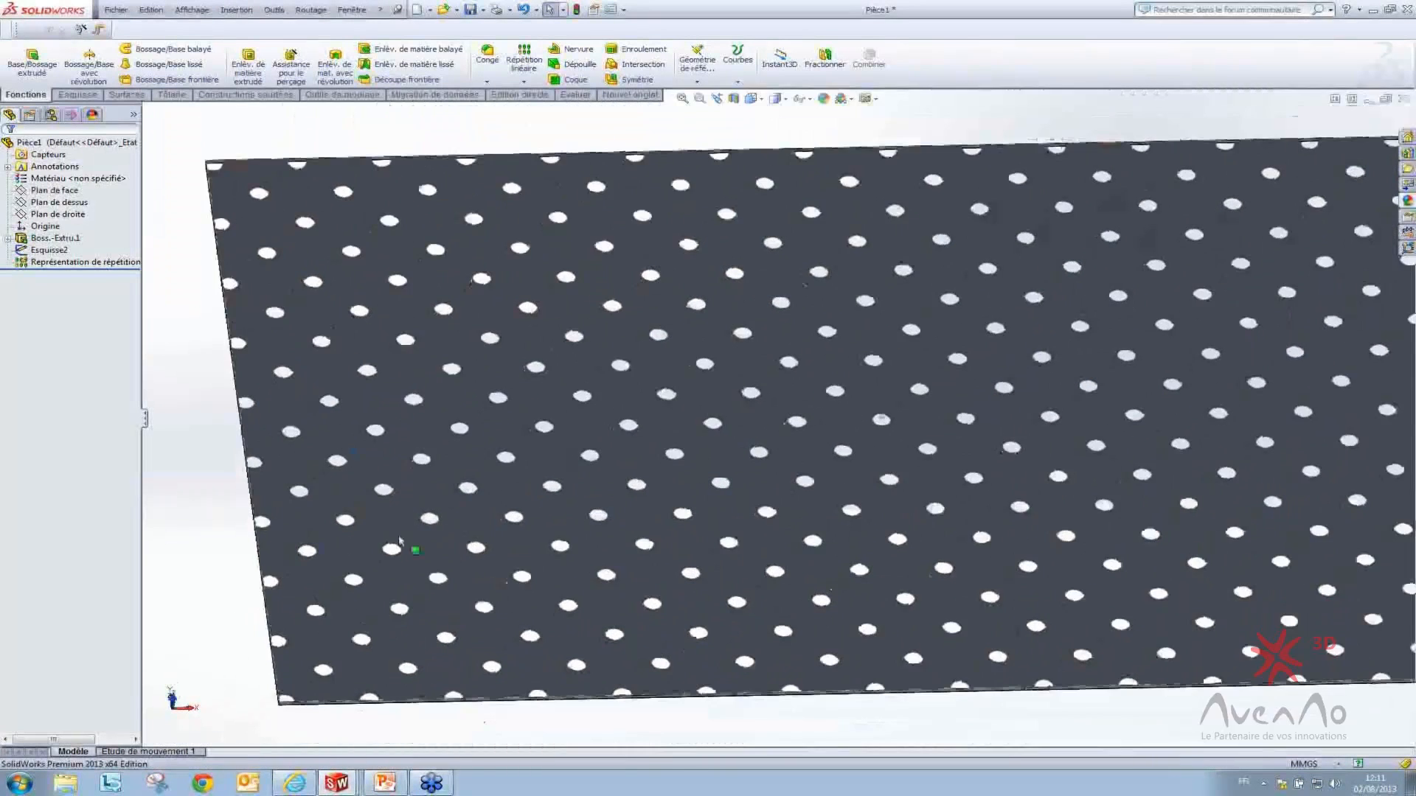
Examine the rendered holes up close on both faces, at the plate's corners and along its edges
scroll(397, 545, down, 6)
scroll(366, 489, up, 7)
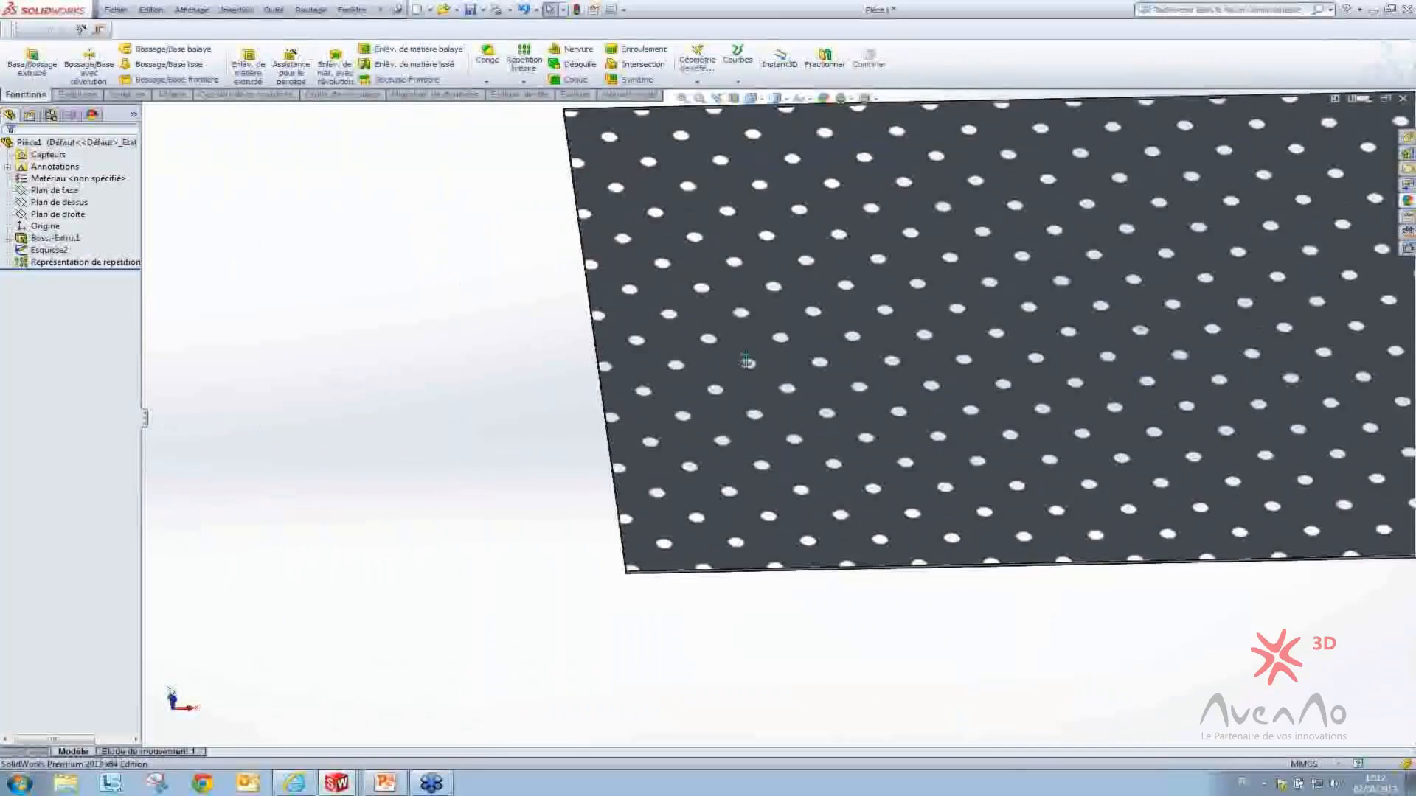
middle_drag(746, 362, 967, 521)
scroll(735, 529, down, 5)
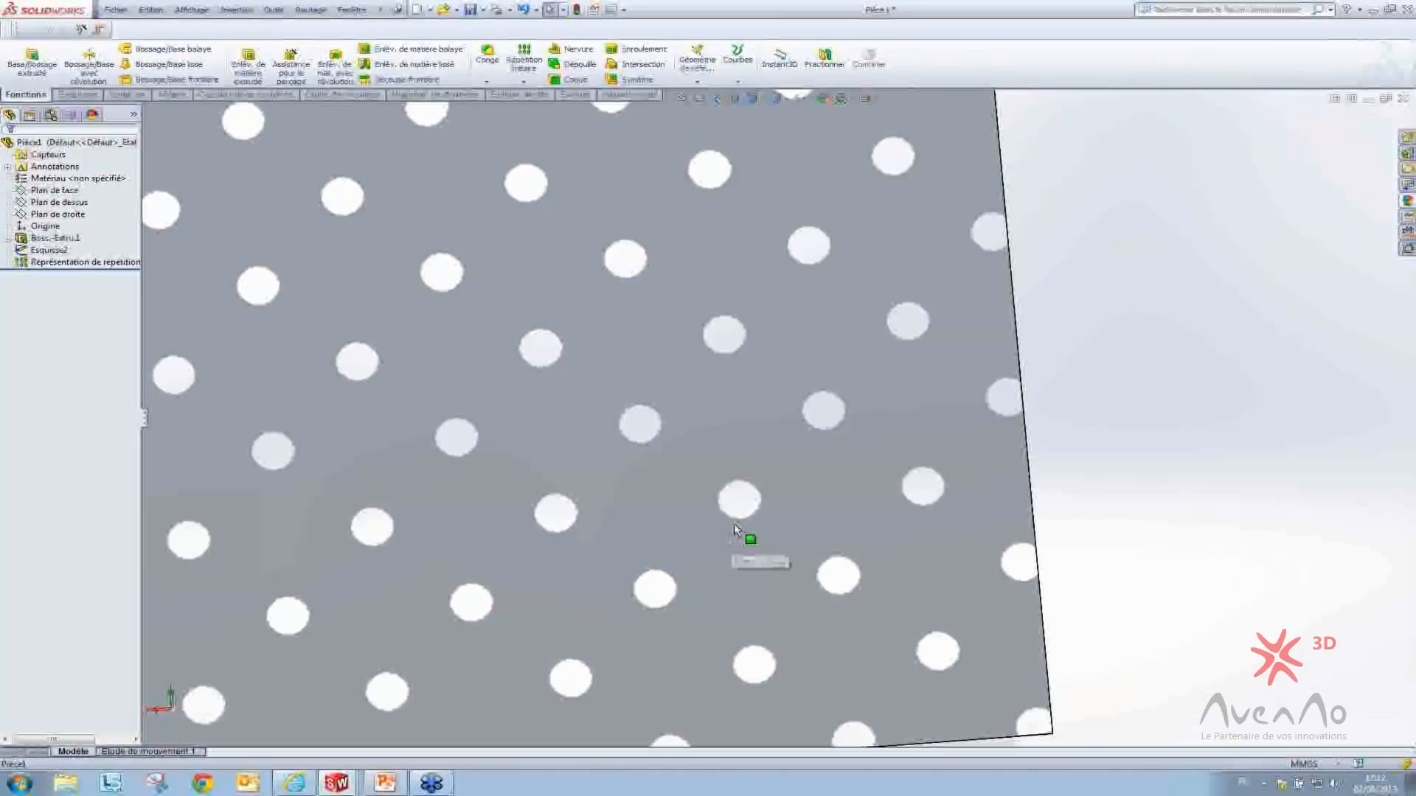
scroll(736, 529, down, 5)
scroll(727, 474, down, 8)
middle_drag(758, 485, 822, 531)
scroll(821, 531, up, 7)
scroll(805, 504, up, 7)
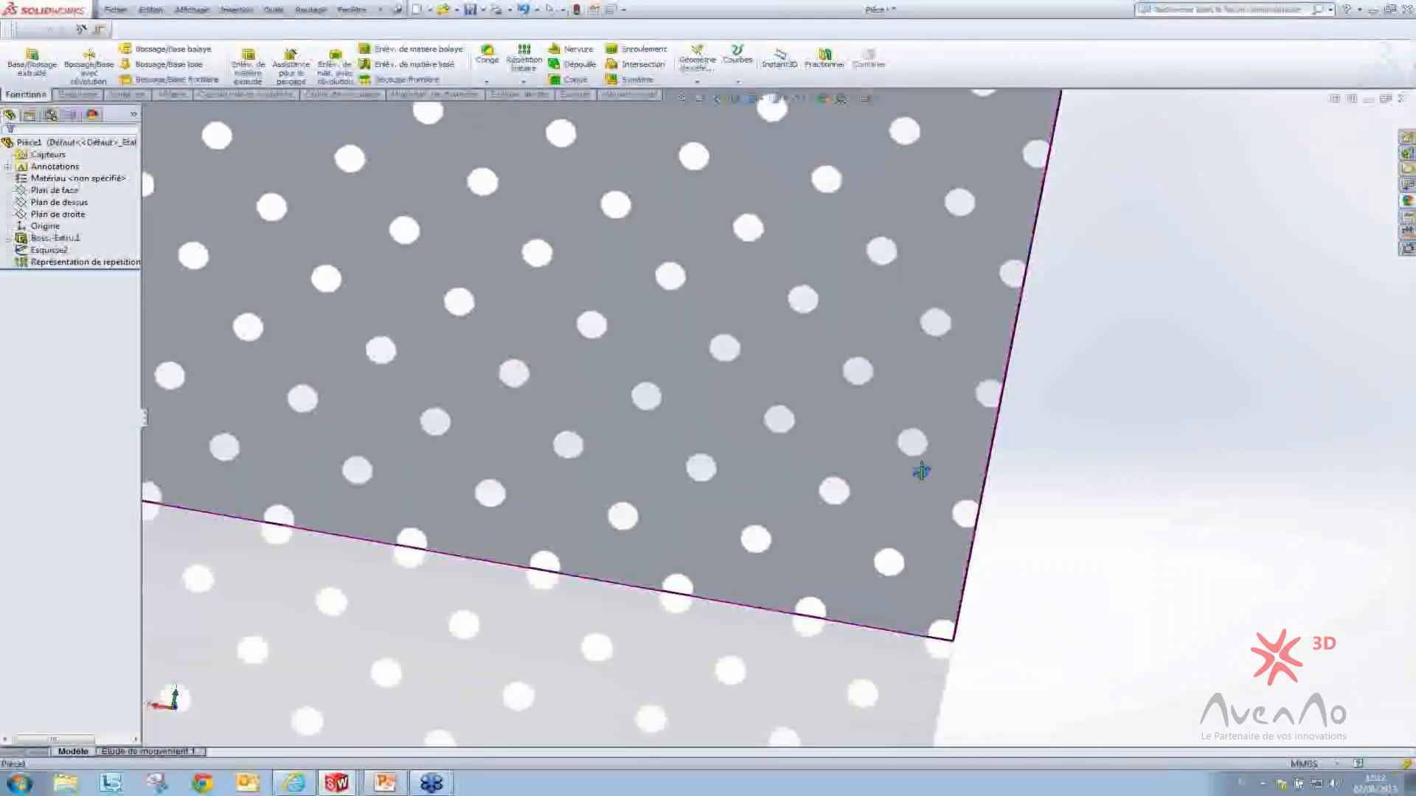
middle_drag(922, 472, 903, 529)
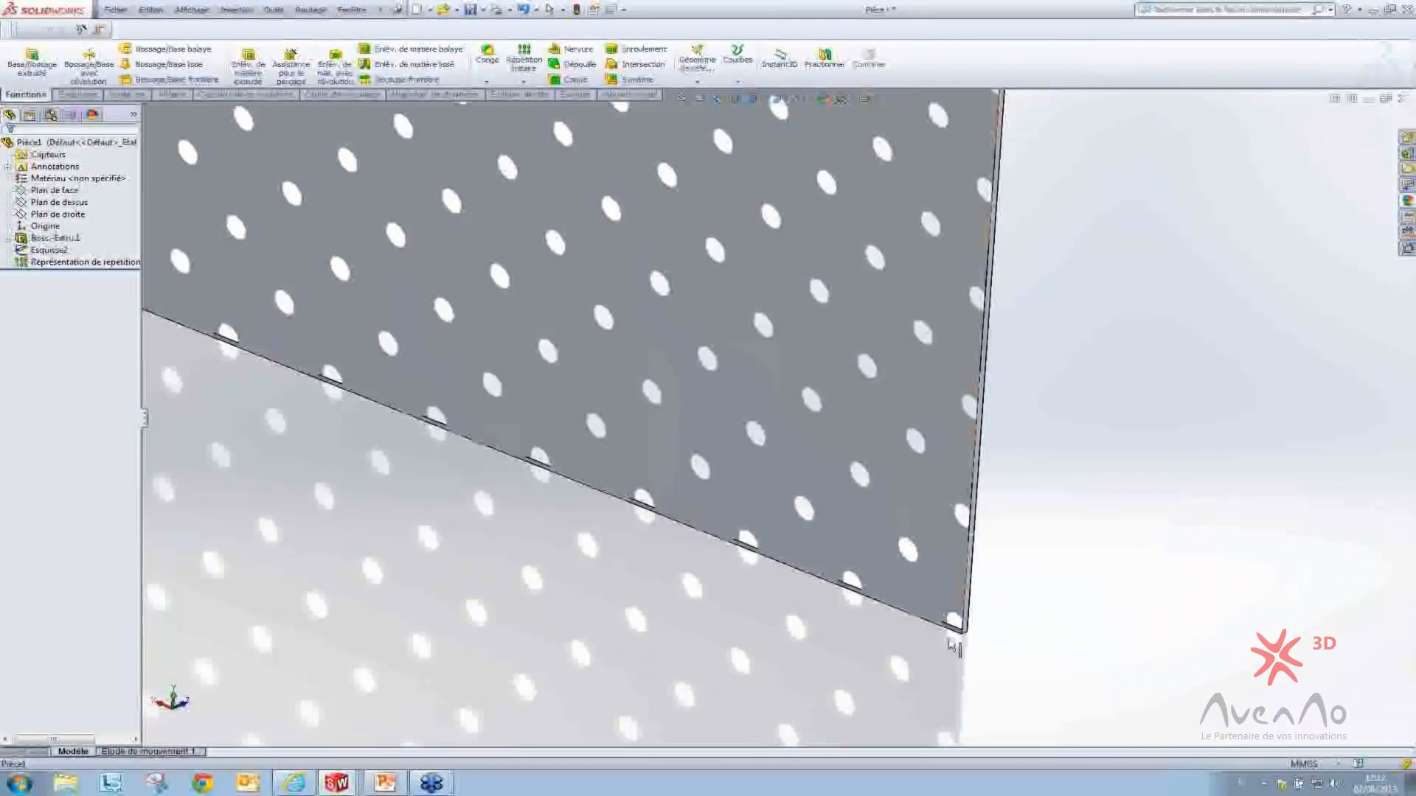
scroll(897, 533, down, 6)
middle_drag(776, 483, 730, 385)
scroll(691, 400, up, 5)
scroll(692, 399, up, 8)
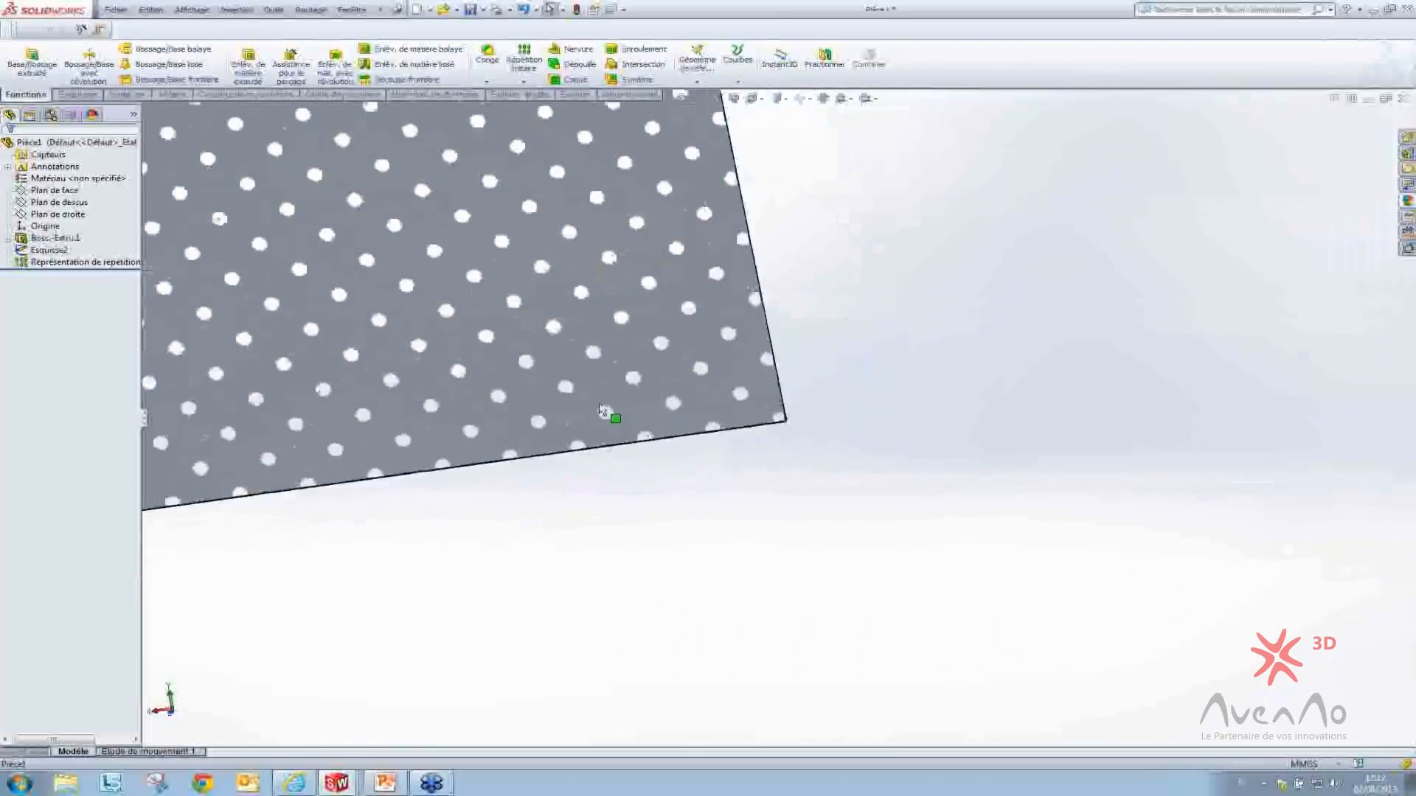
middle_drag(610, 410, 466, 374)
scroll(529, 401, down, 5)
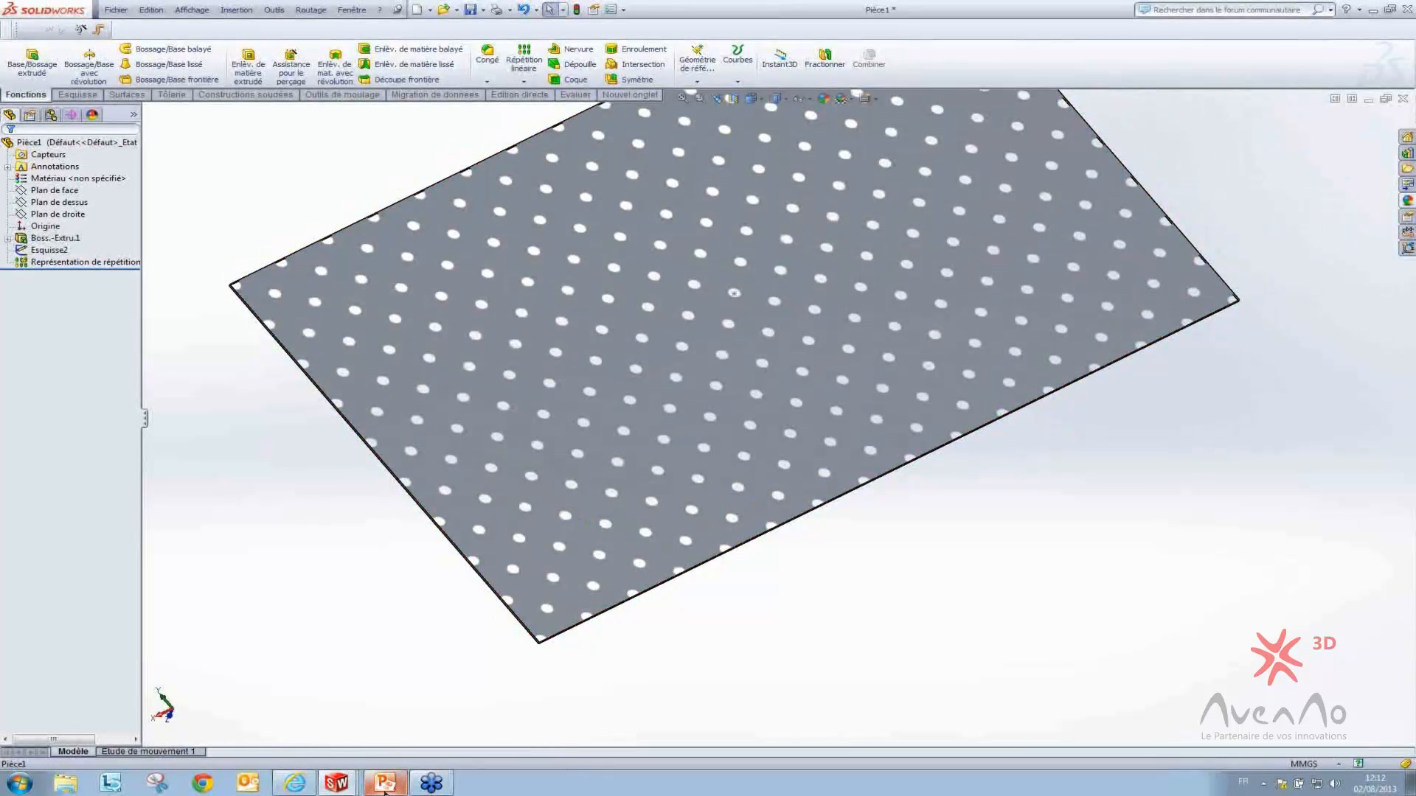
scroll(1016, 302, up, 3)
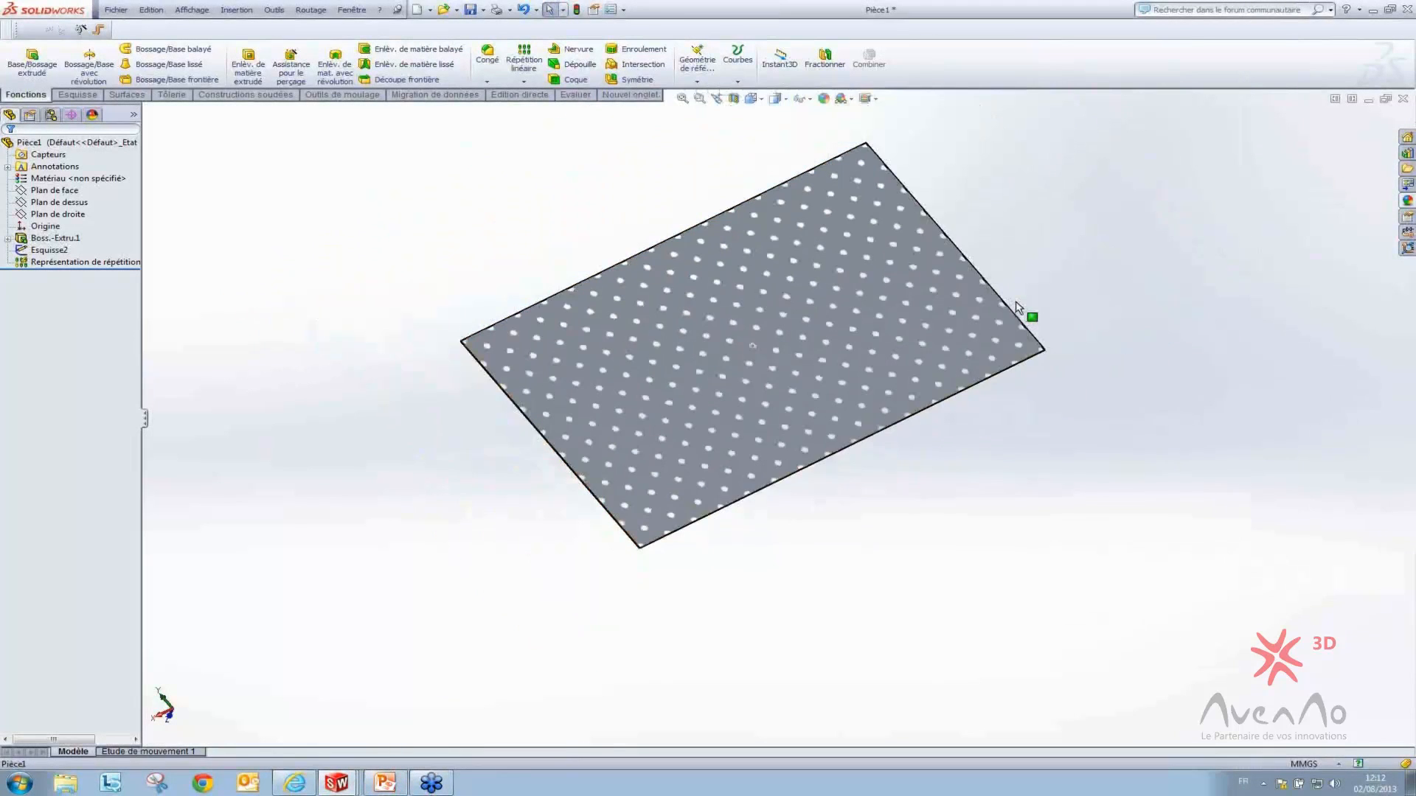
scroll(909, 229, down, 1)
Undo the hole pattern representation feature and the point placed in its sketch
click(75, 263)
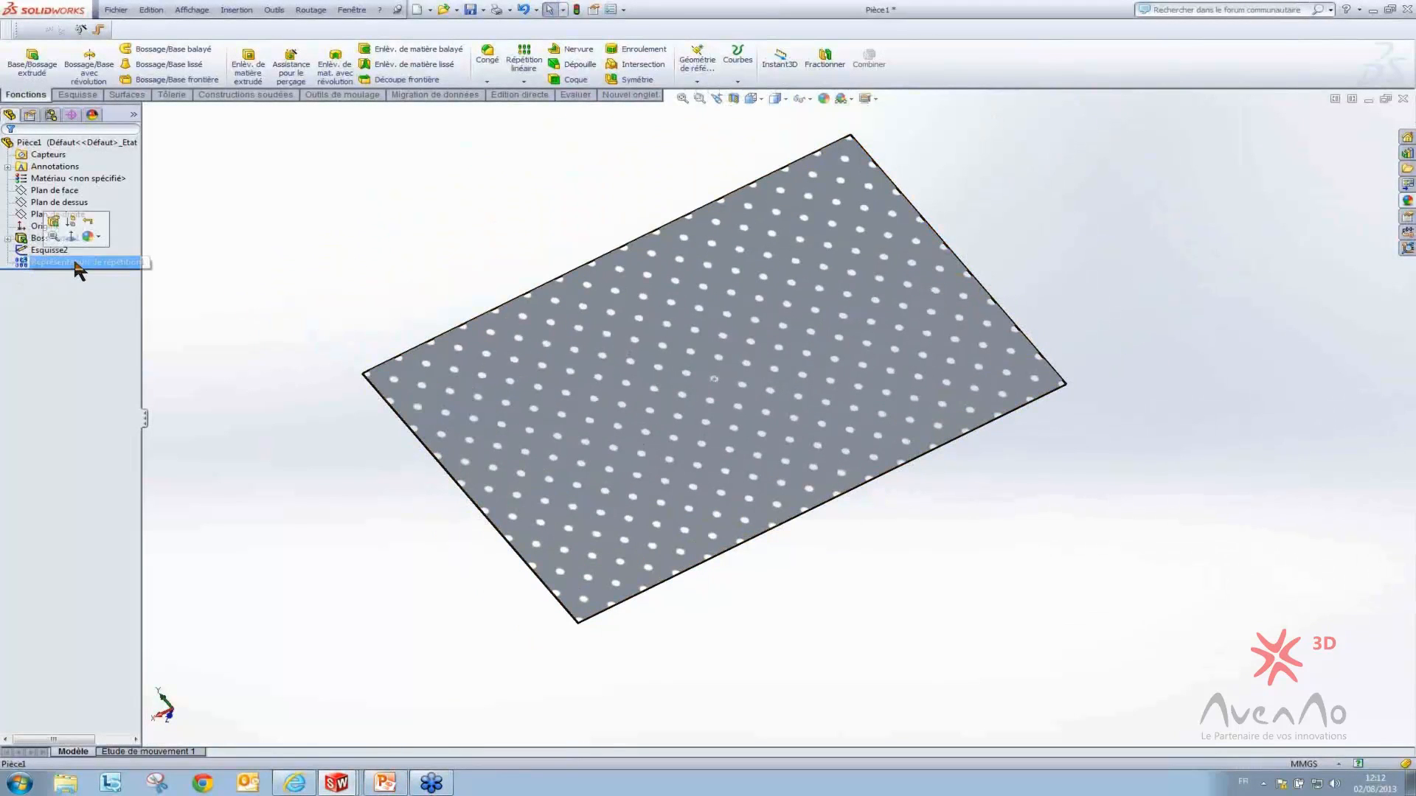
click(398, 295)
key(ctrl+z)
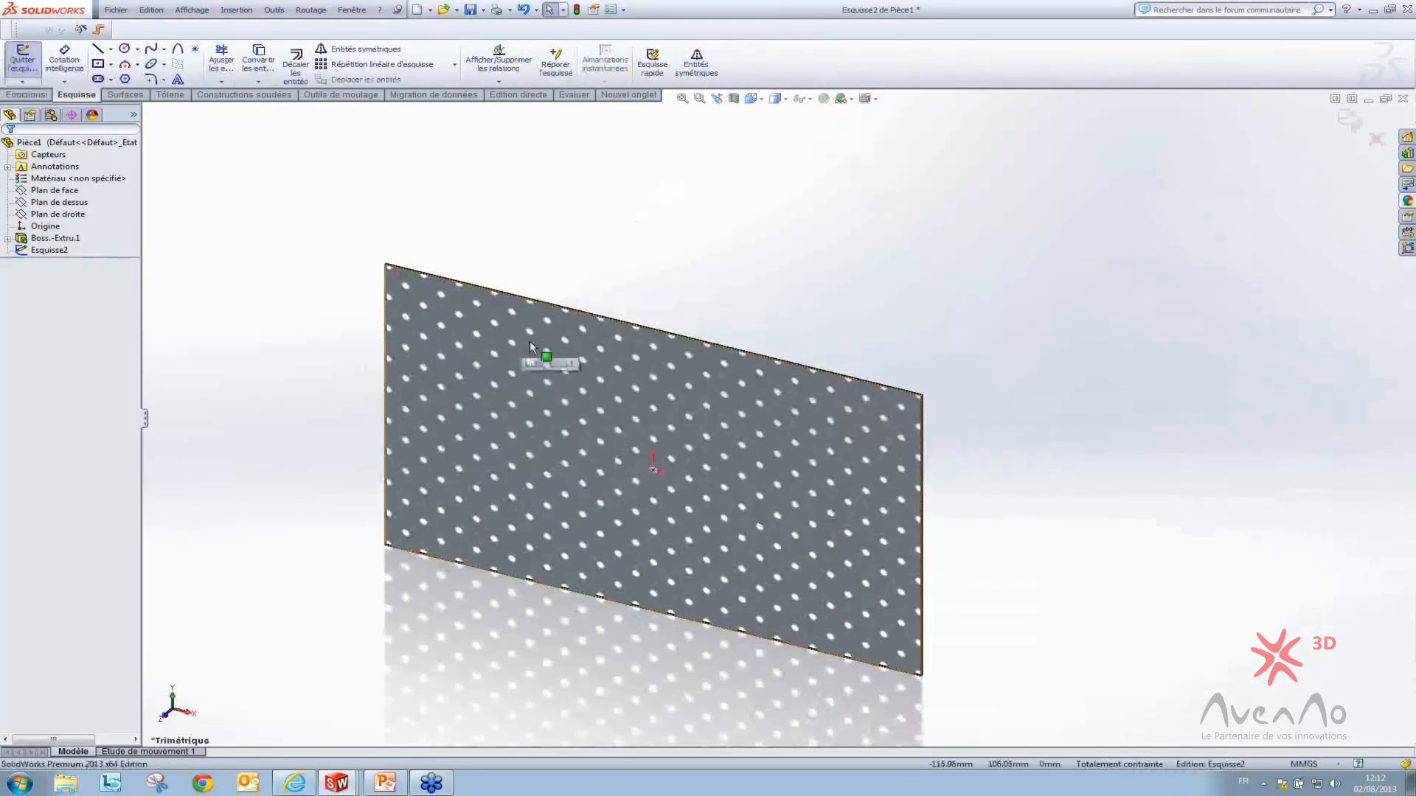
click(551, 400)
click(655, 214)
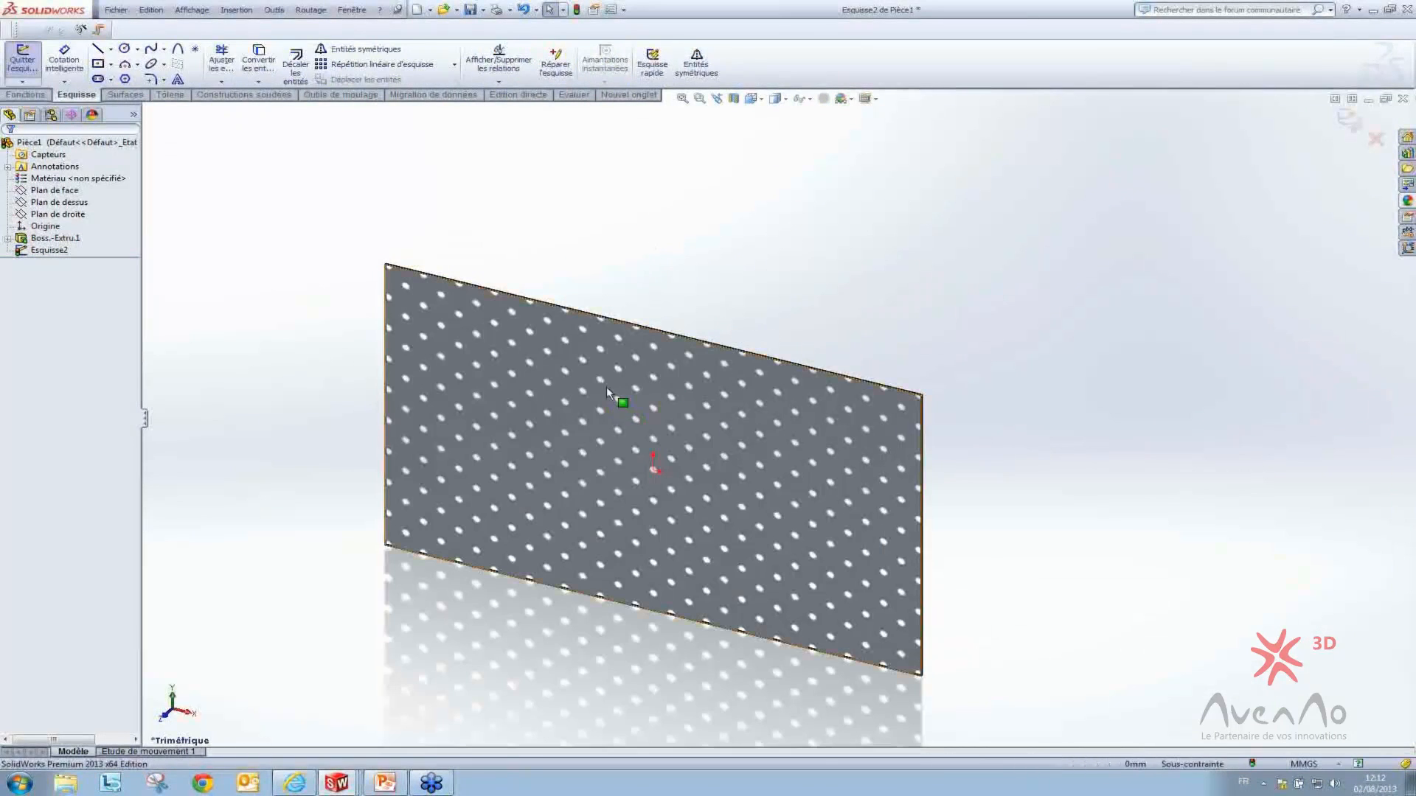
Check the list of appearances applied to the plate and leave the open sketch
right_click(679, 325)
right_click(579, 365)
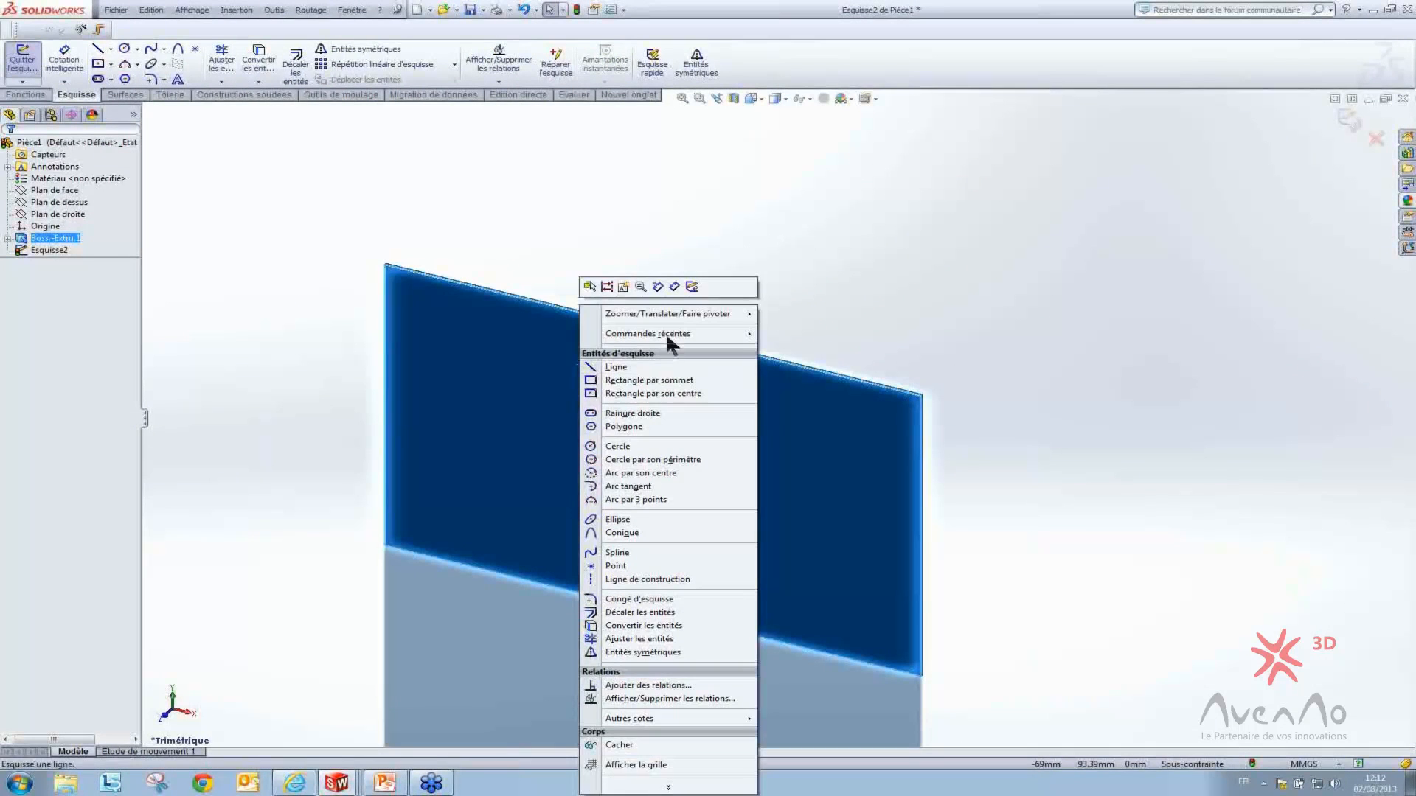
click(588, 254)
click(92, 115)
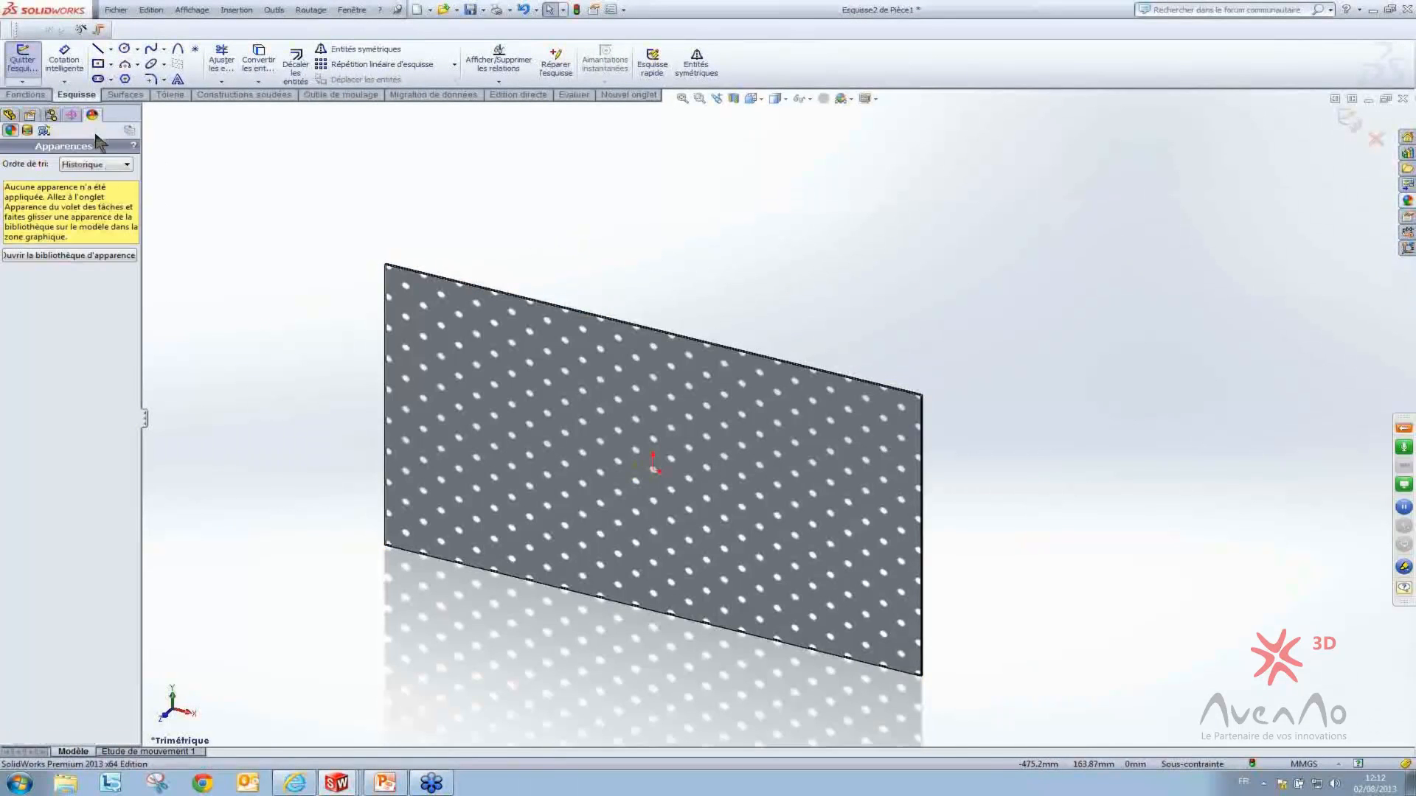
click(10, 115)
click(552, 413)
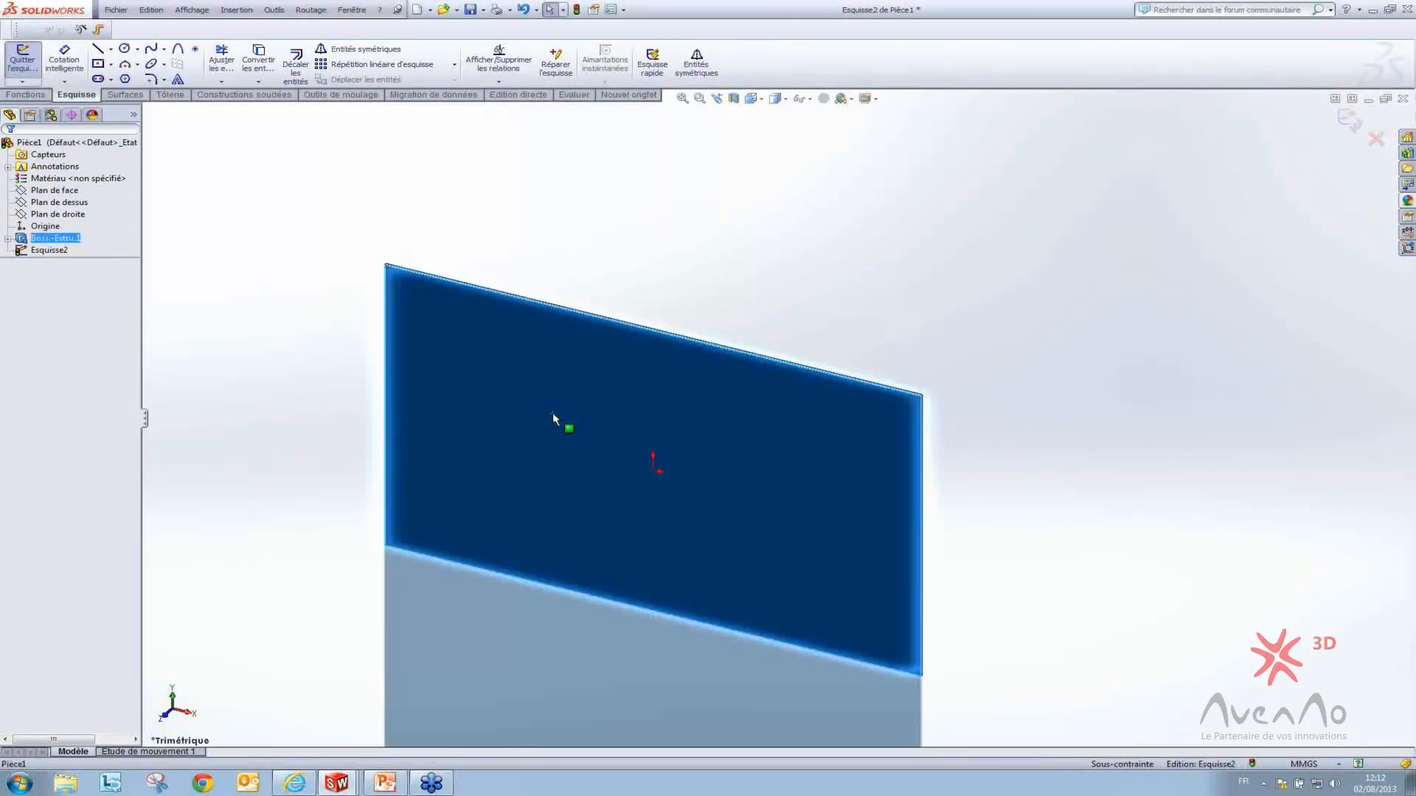
right_click(628, 386)
click(700, 313)
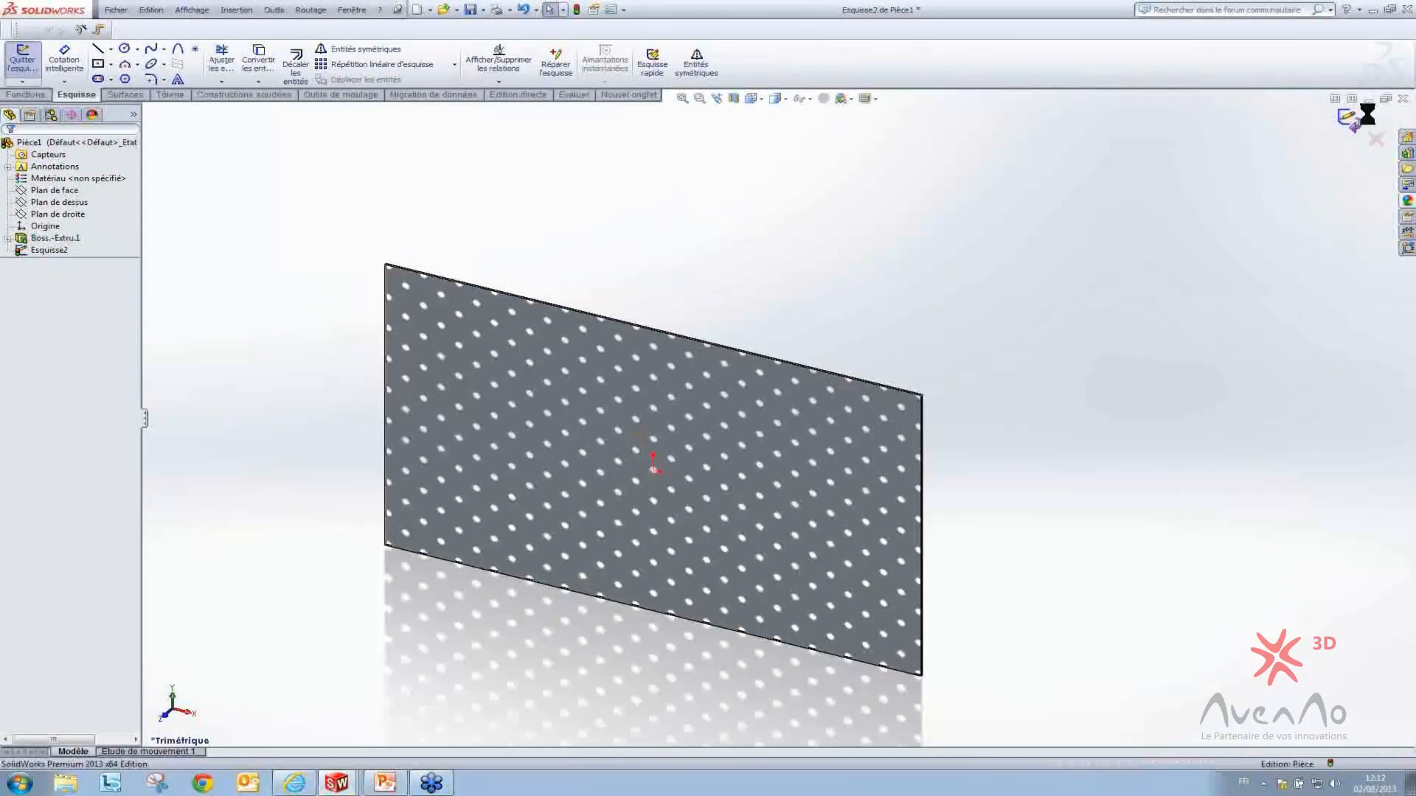
Open the appearance settings of the whole part Pièce1
right_click(587, 493)
click(671, 458)
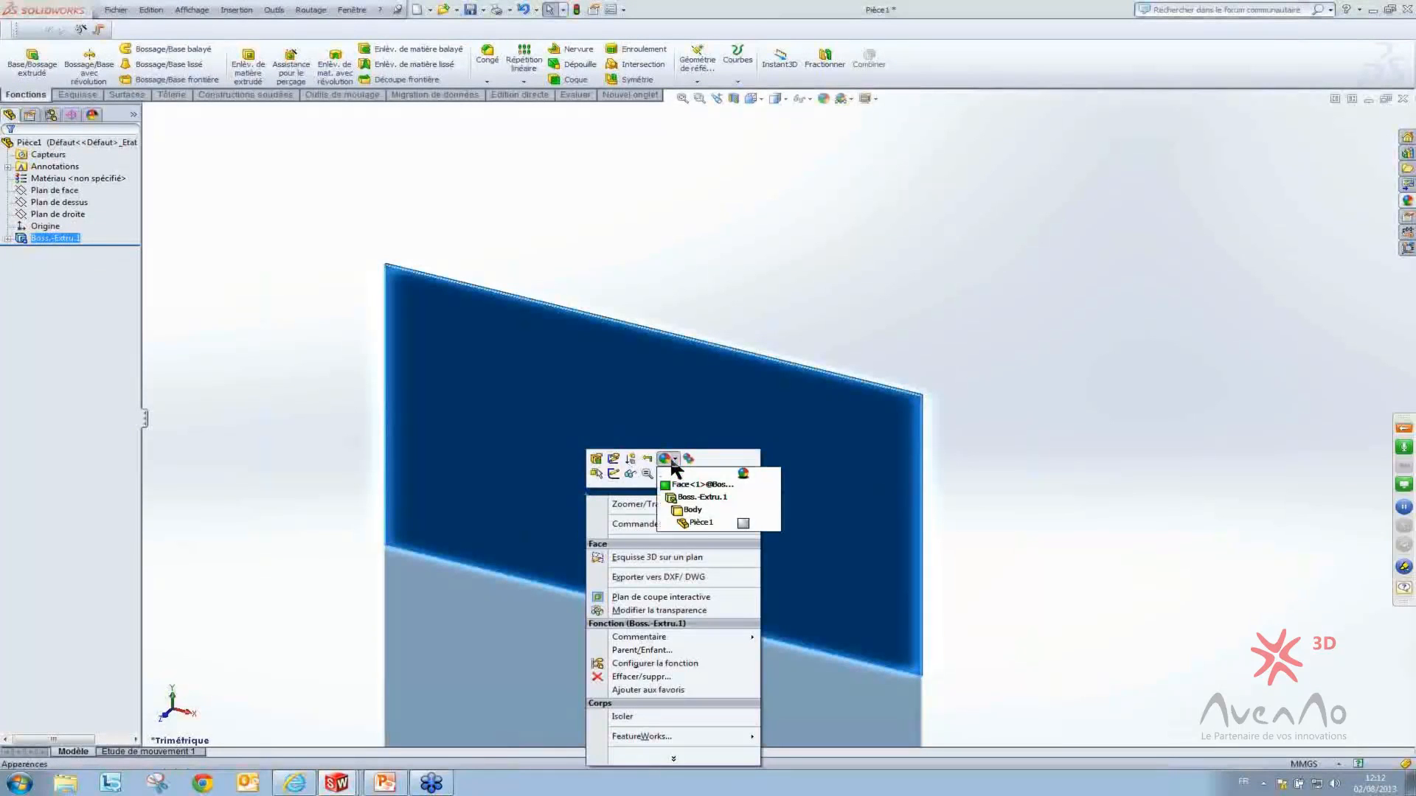
click(700, 524)
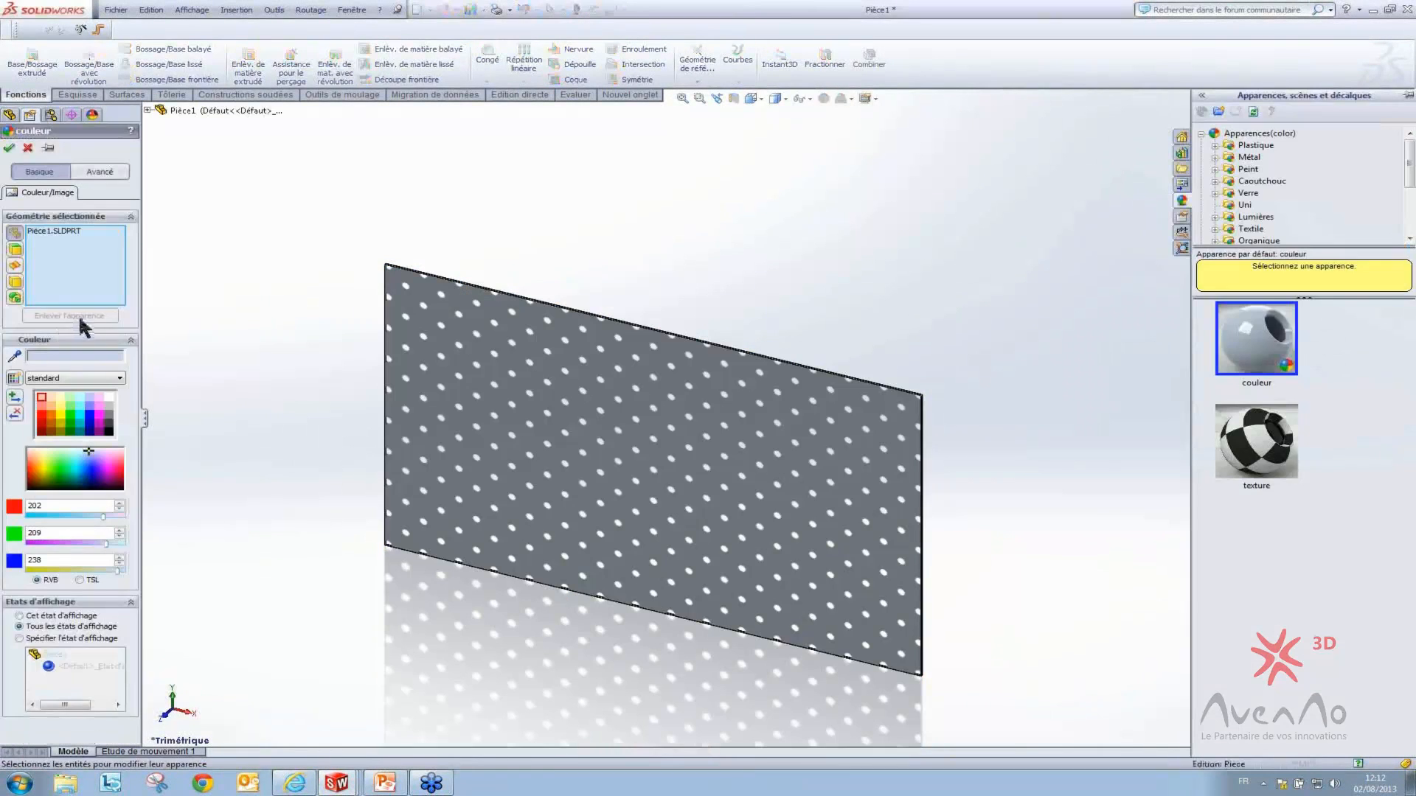
Leave the part's colour settings unchanged and examine where appearances are assigned on the Boss.-Extru.1 feature, its body and the part
key(Escape)
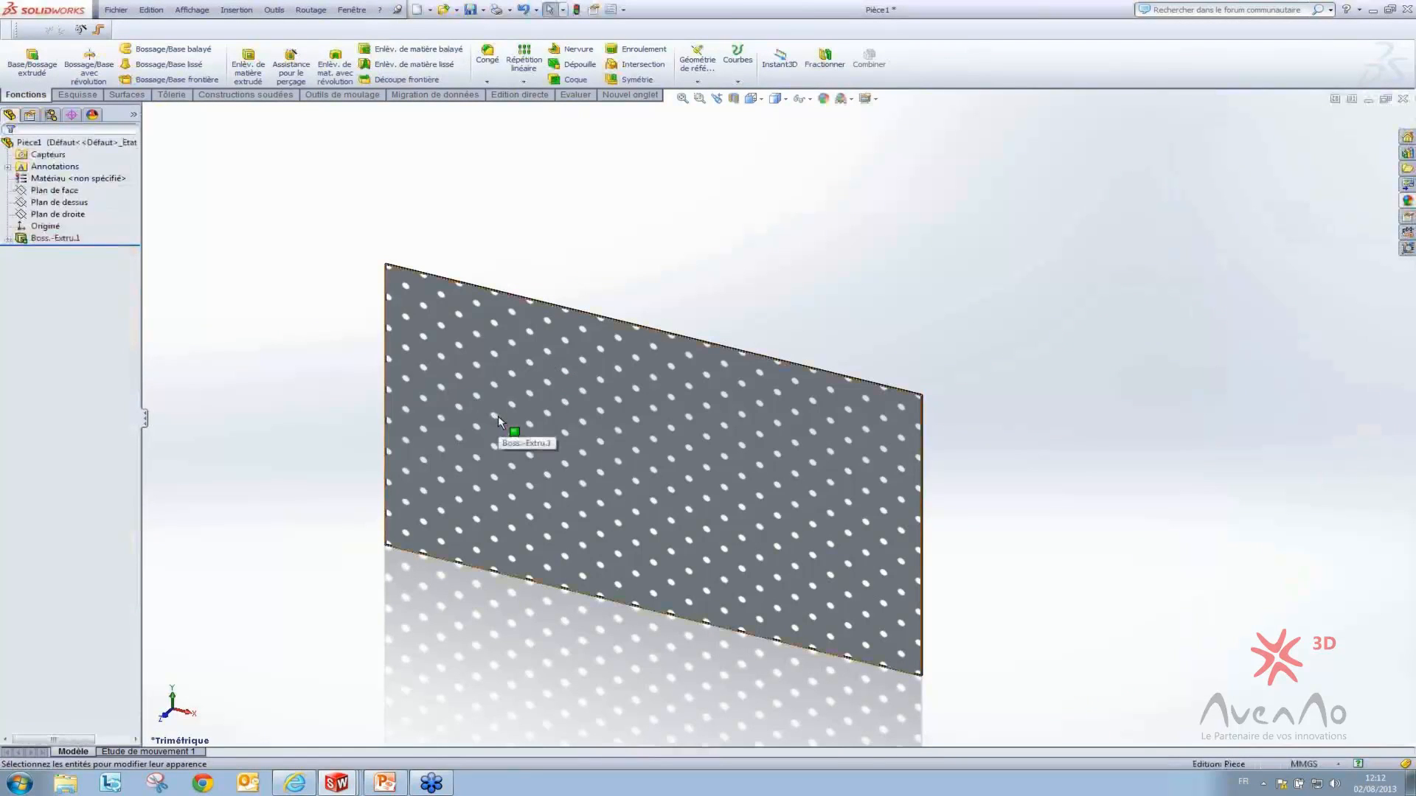
right_click(49, 238)
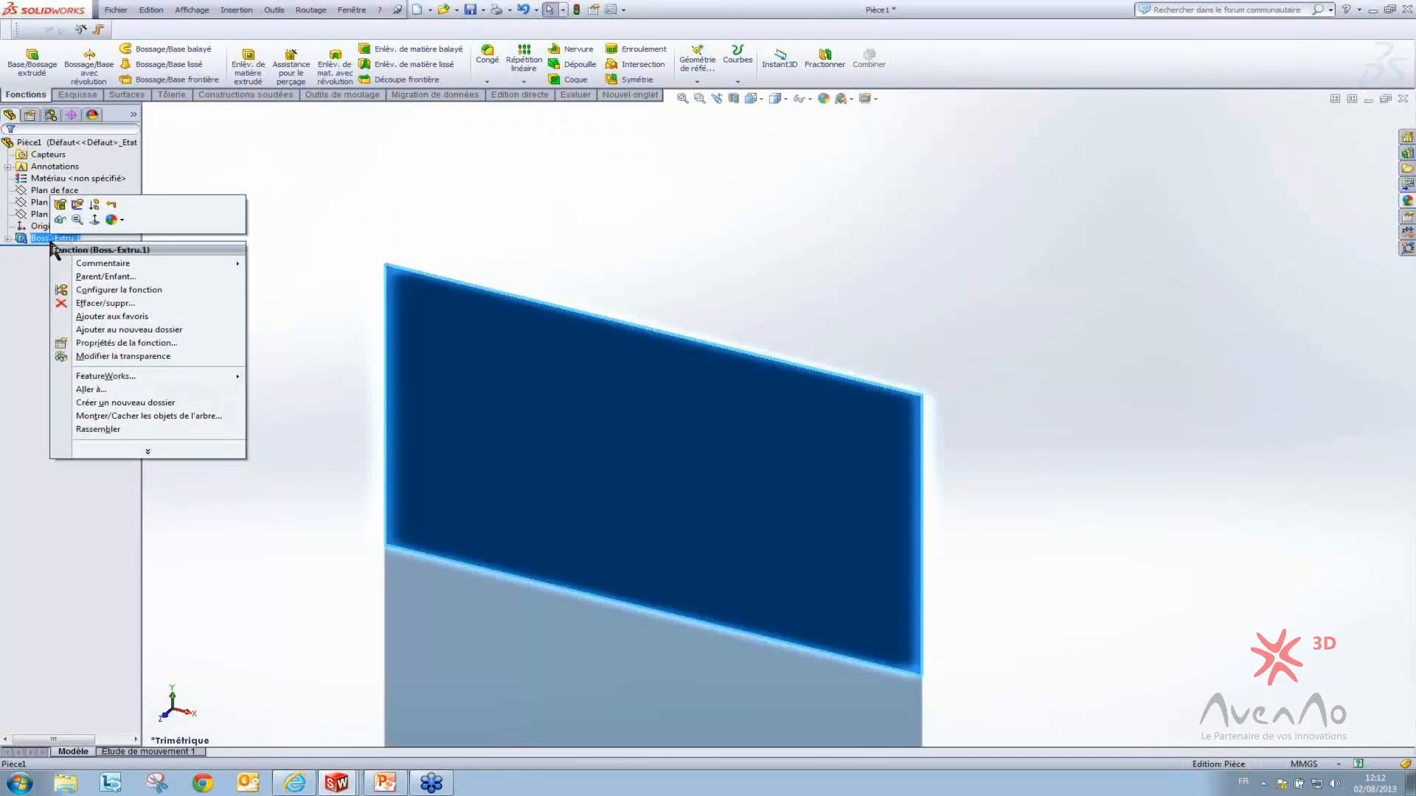
click(7, 238)
click(7, 238)
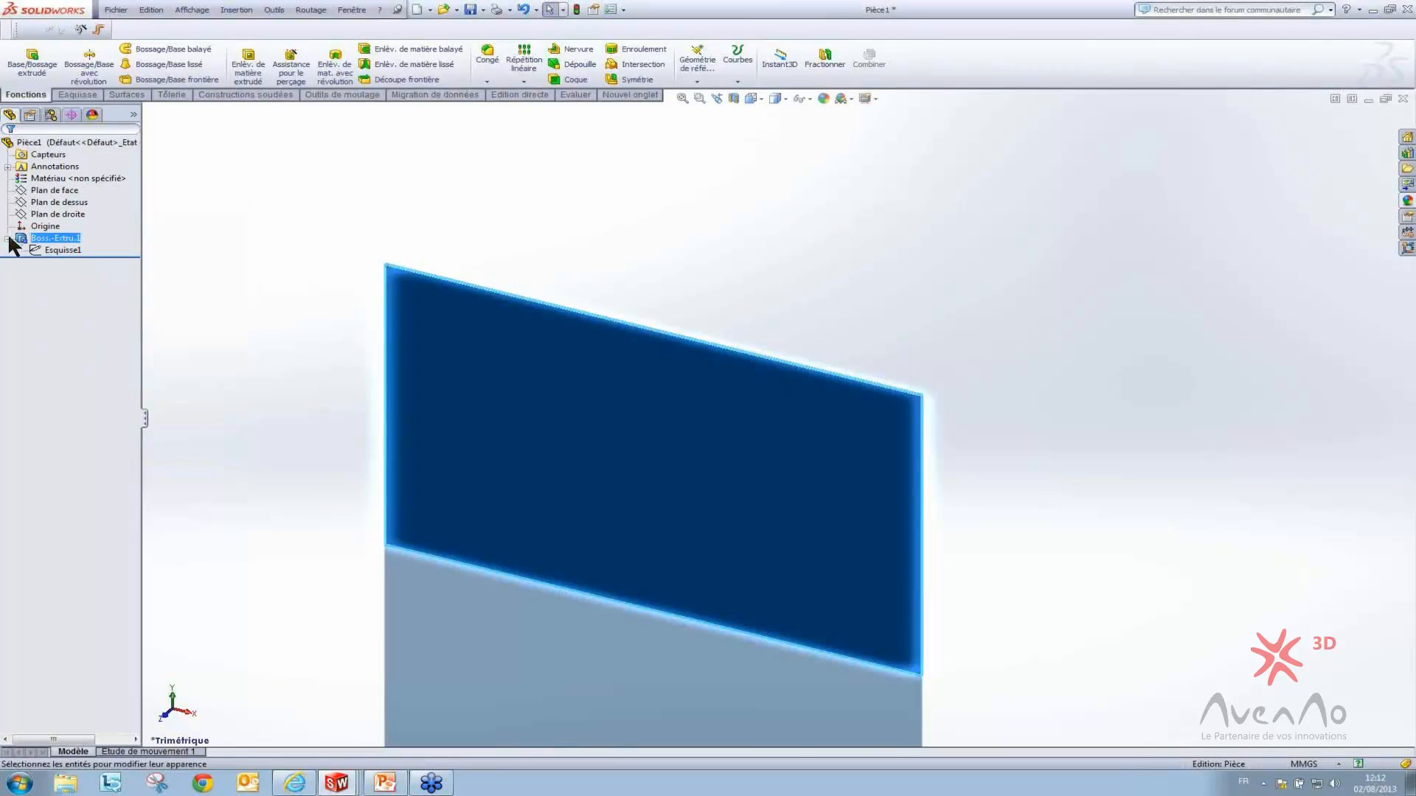
right_click(49, 249)
click(112, 215)
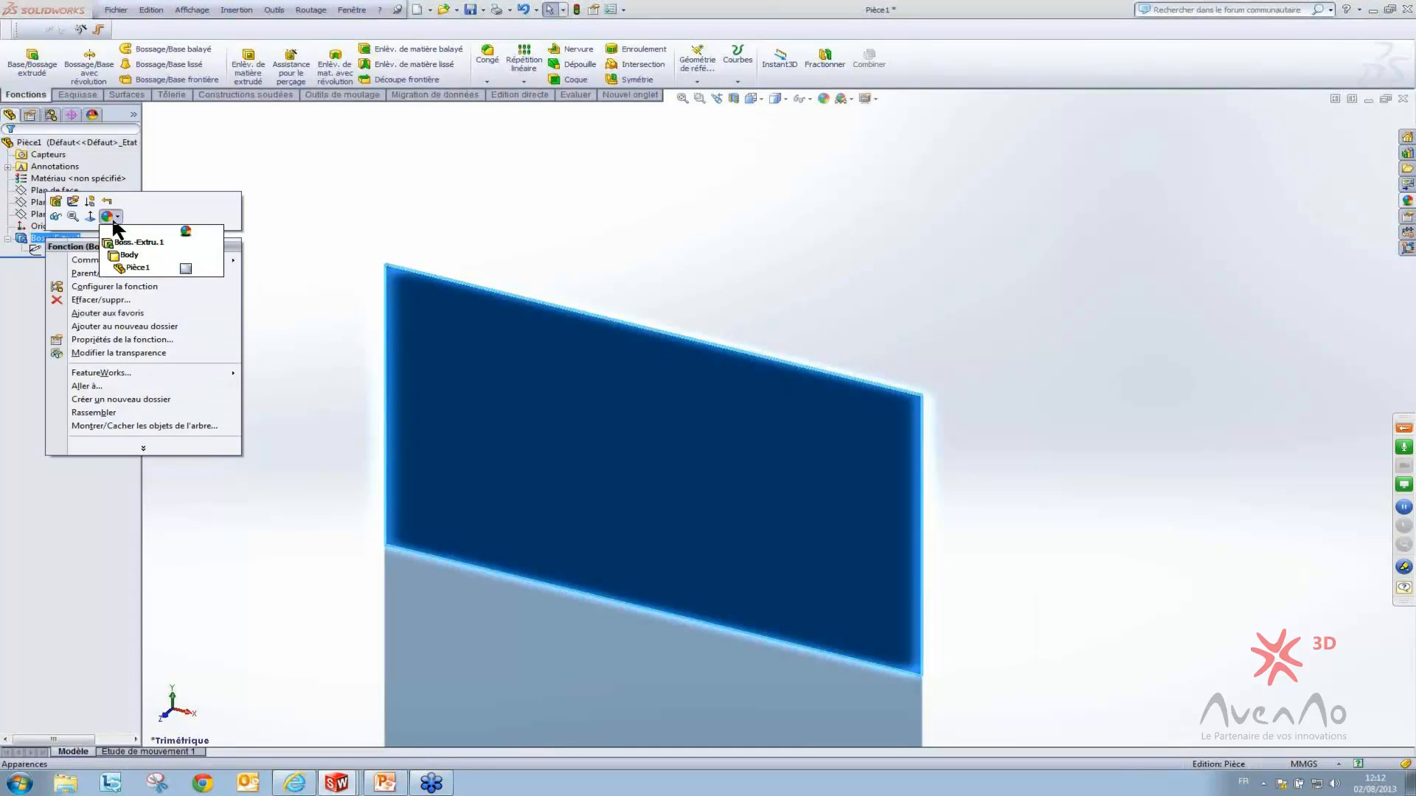
click(376, 209)
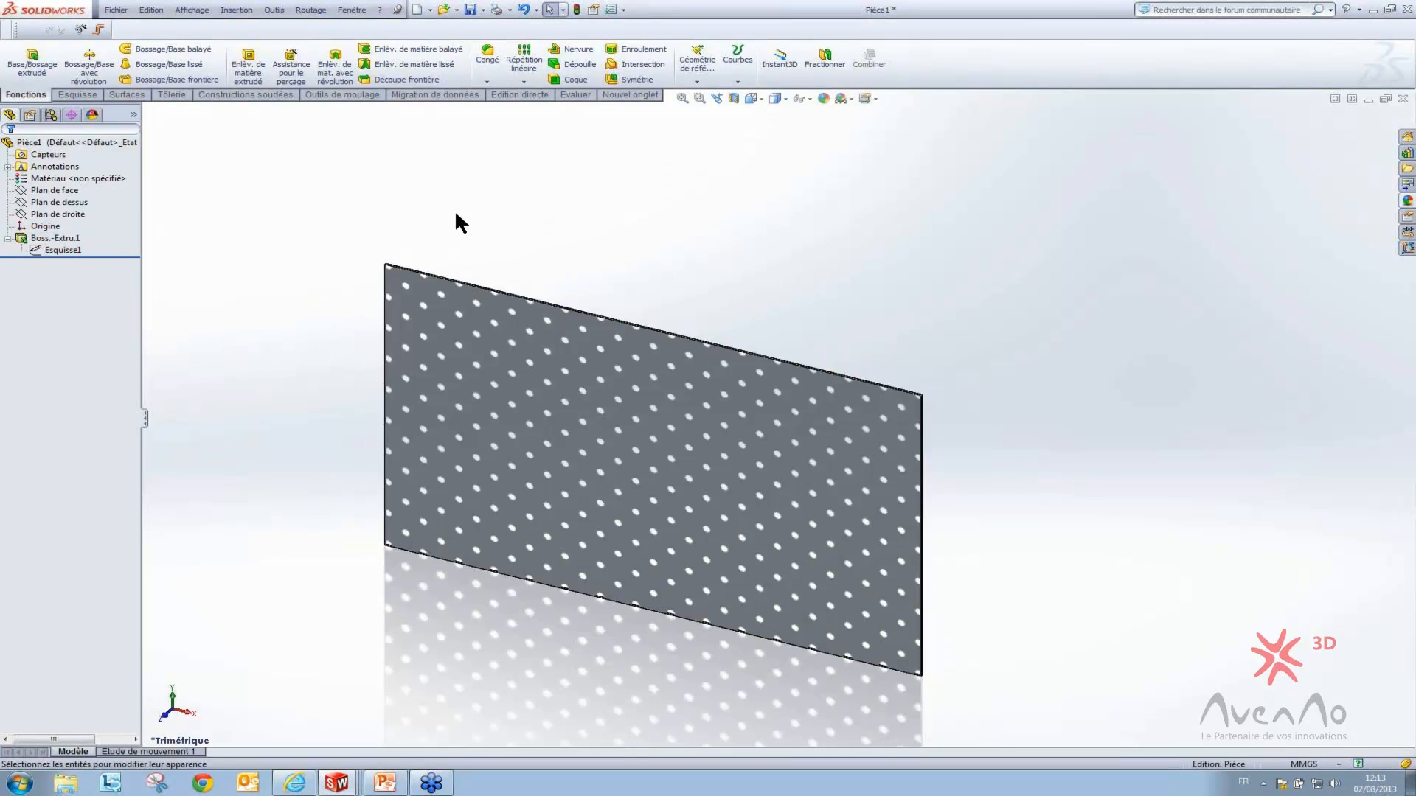
Turn off RealView graphics and check the part for applied appearances, scene settings and decals
click(866, 99)
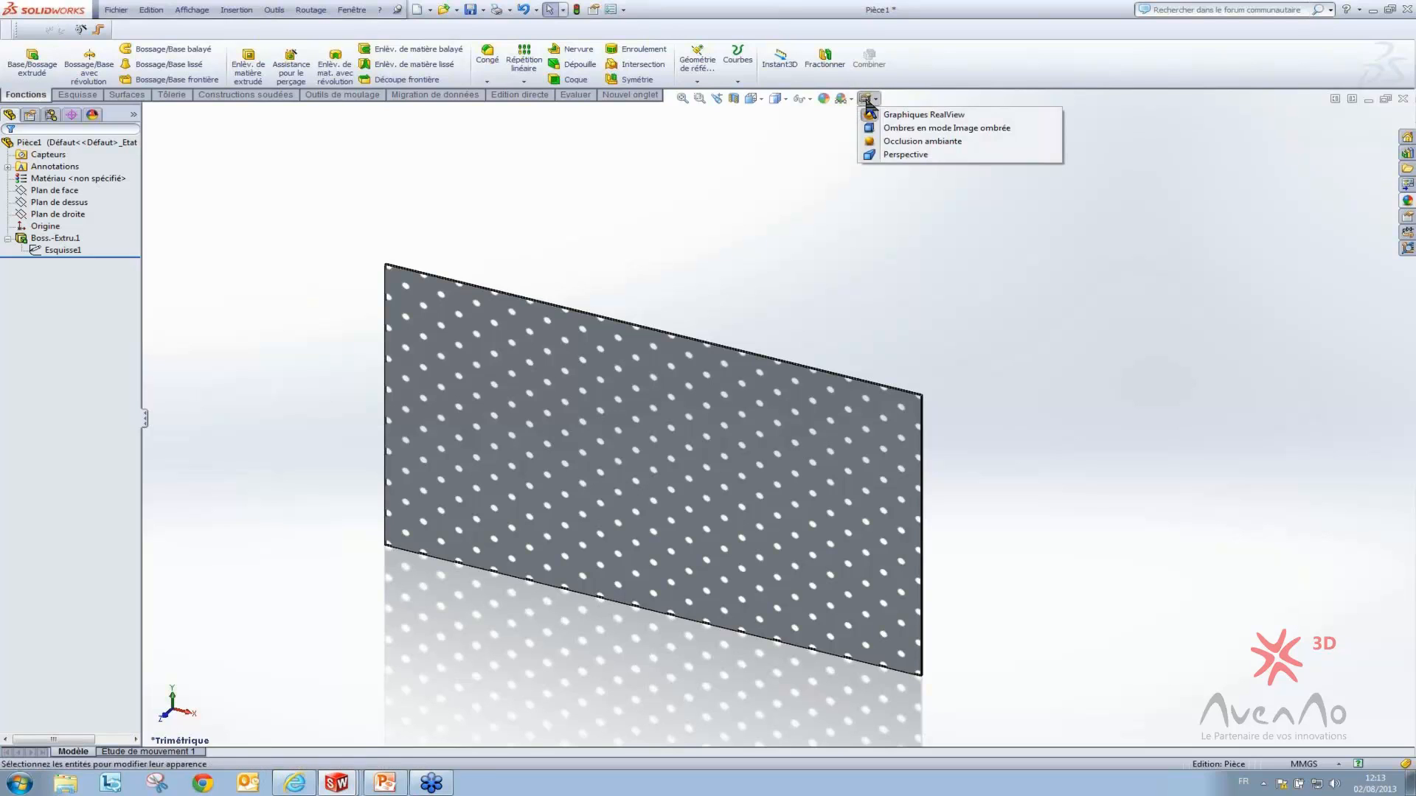
click(882, 116)
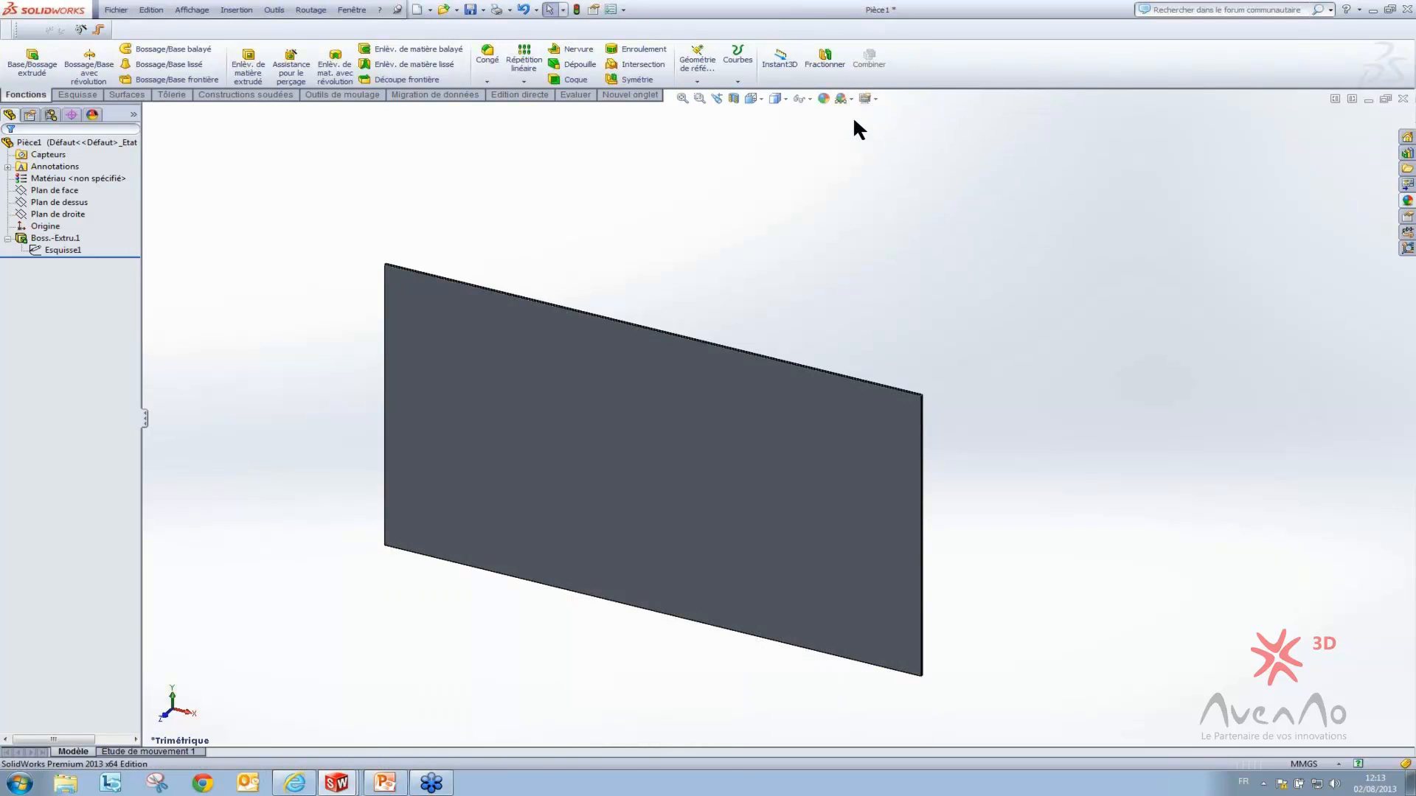
click(91, 114)
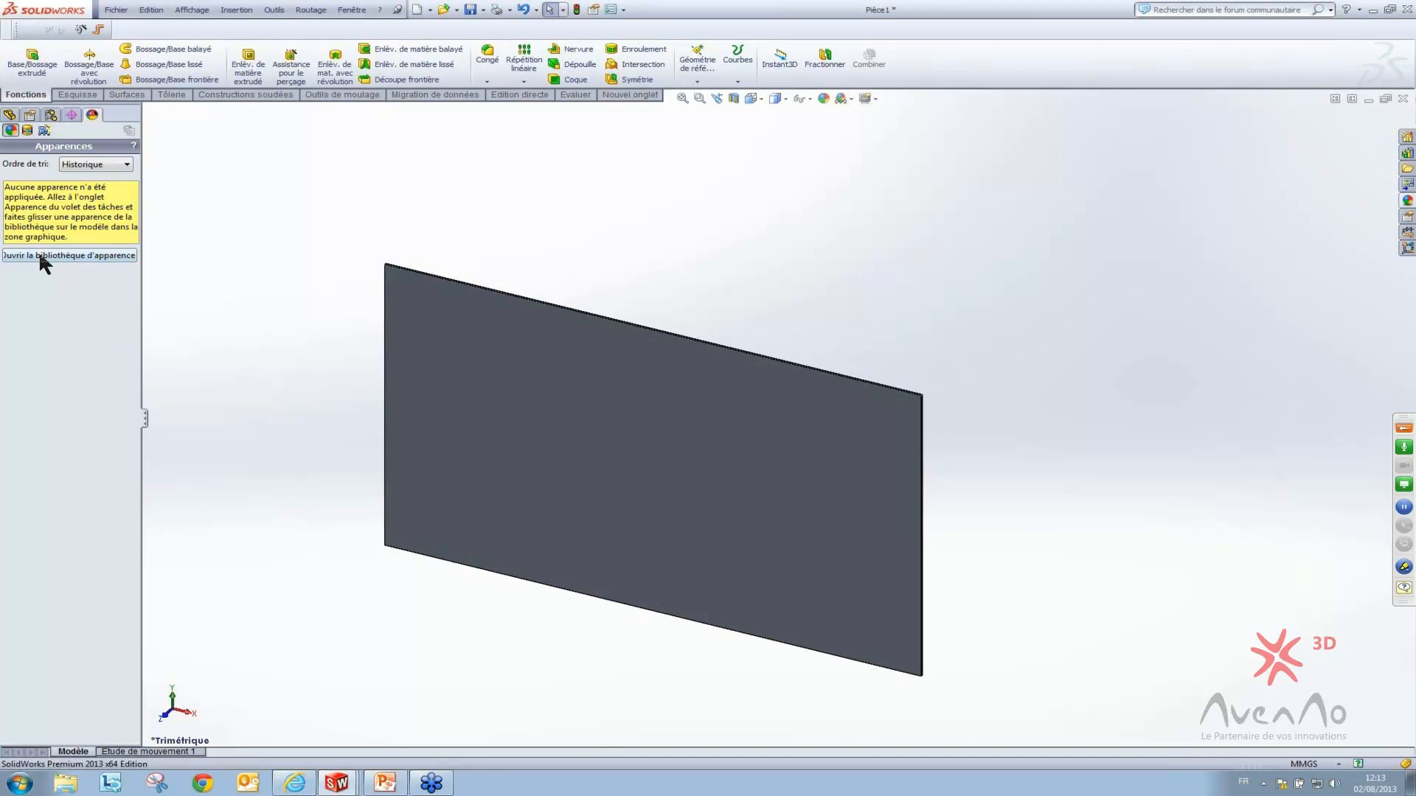
click(28, 131)
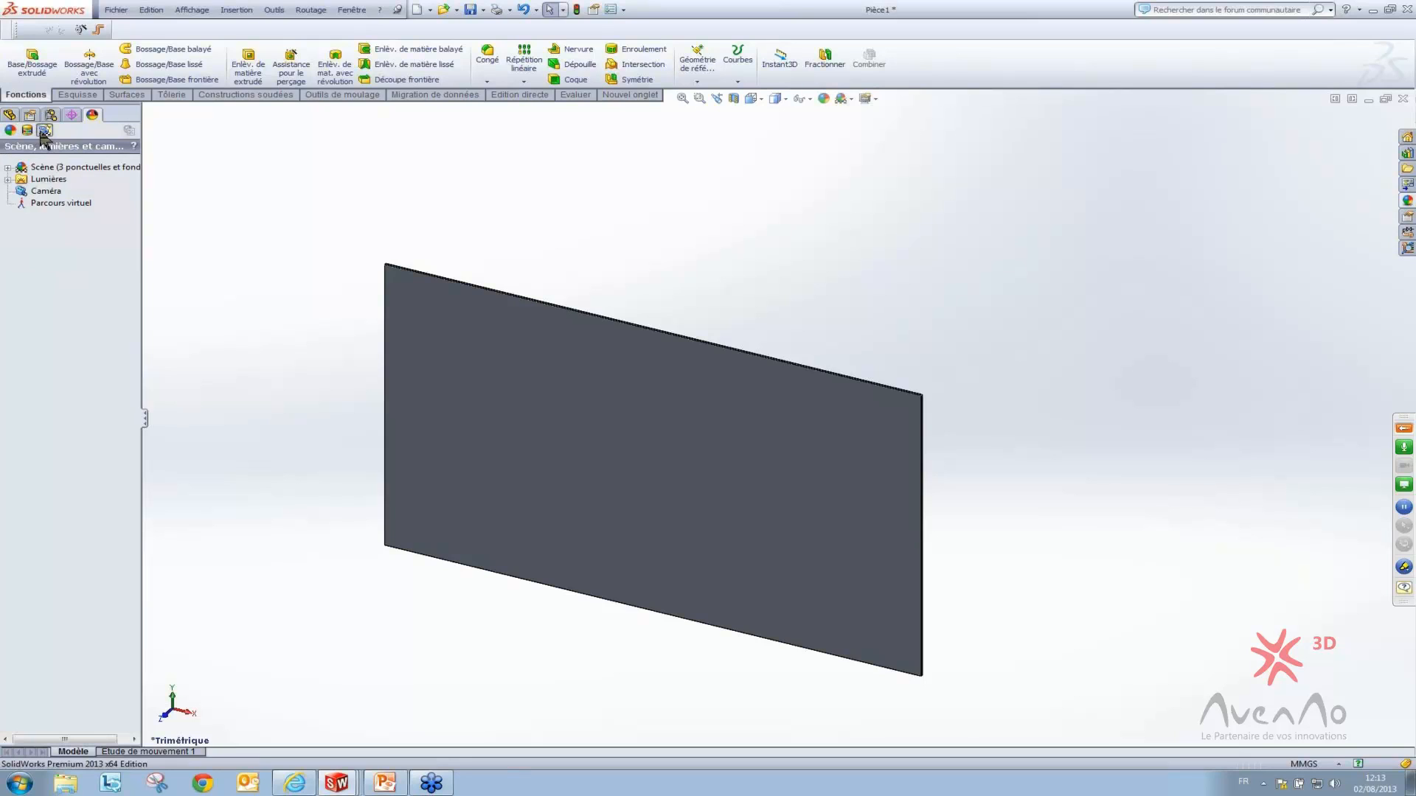
click(12, 168)
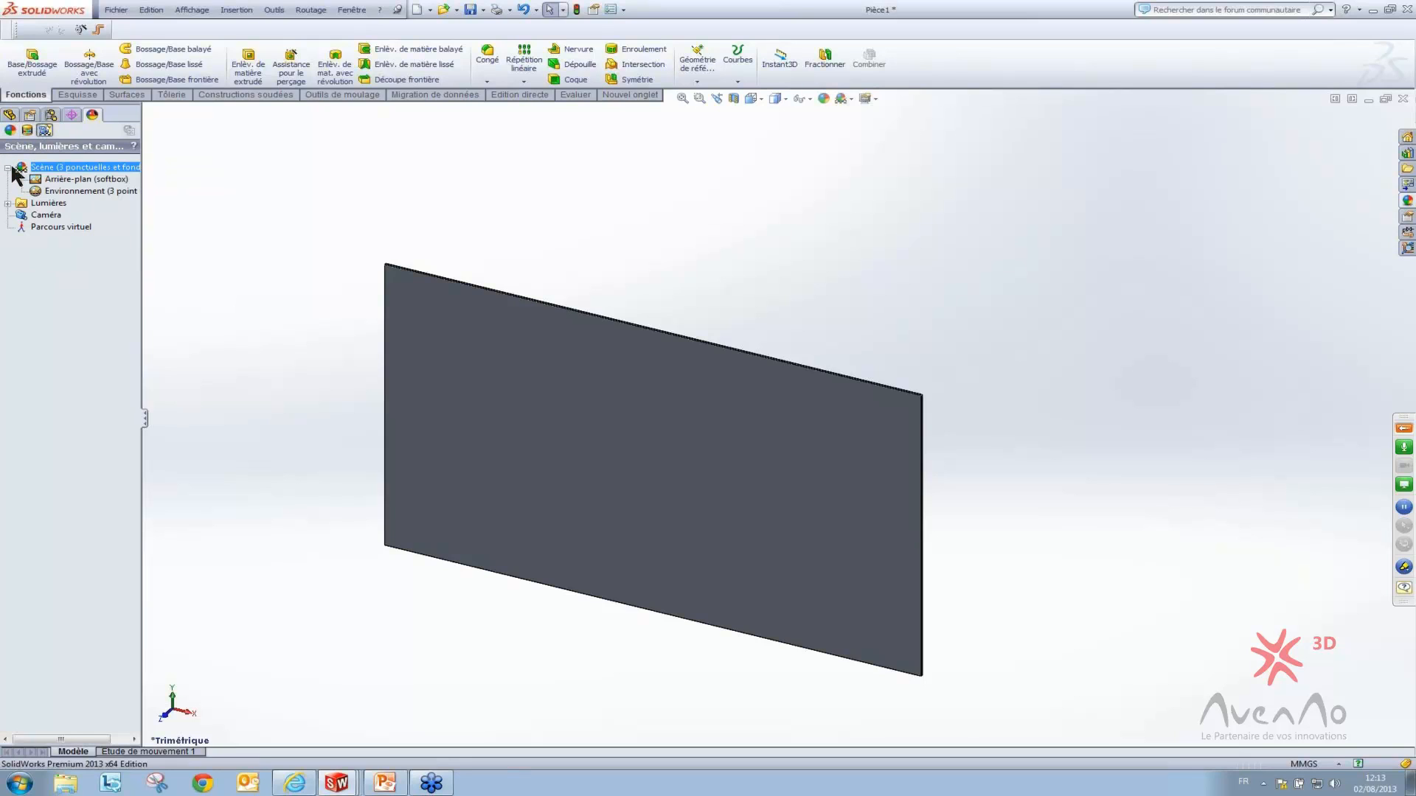
click(27, 130)
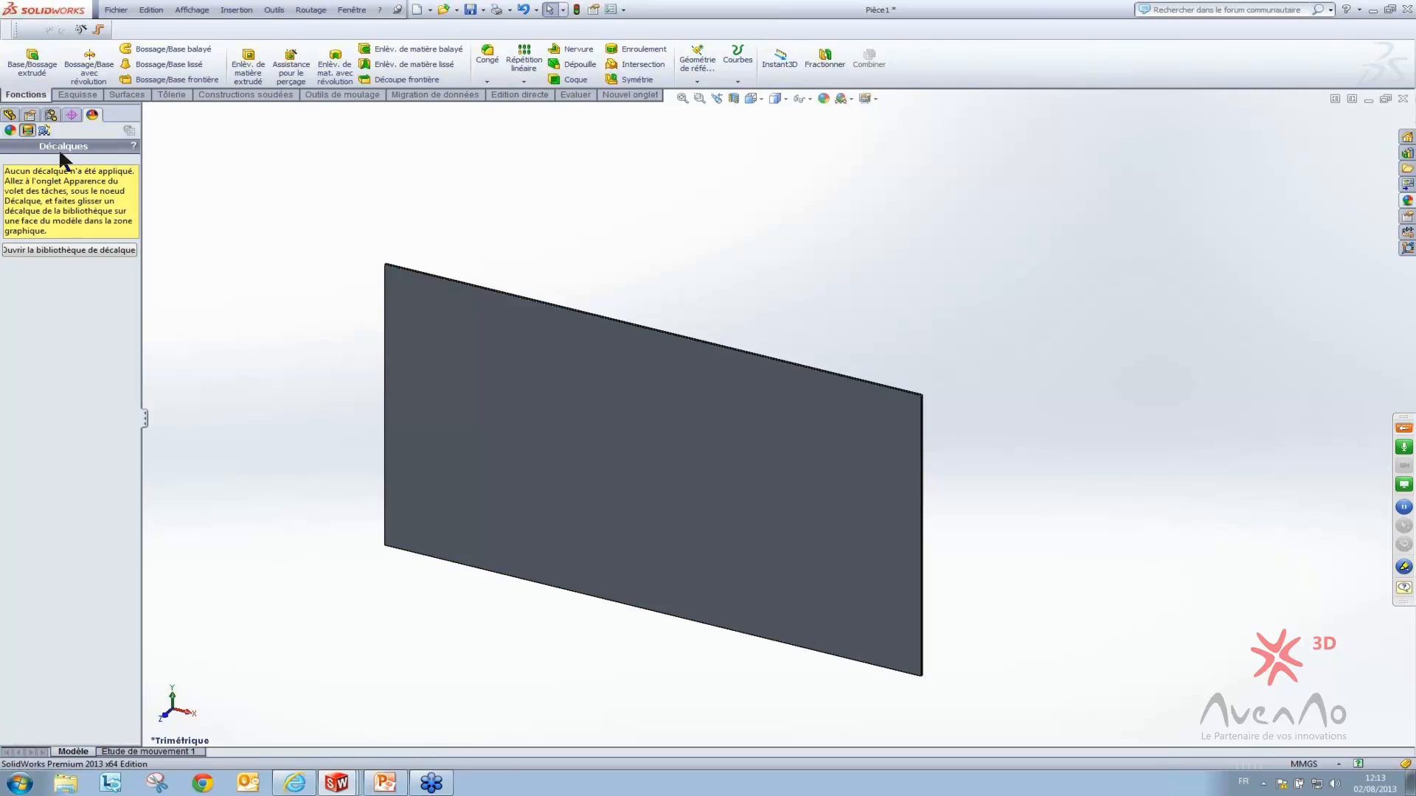
click(9, 115)
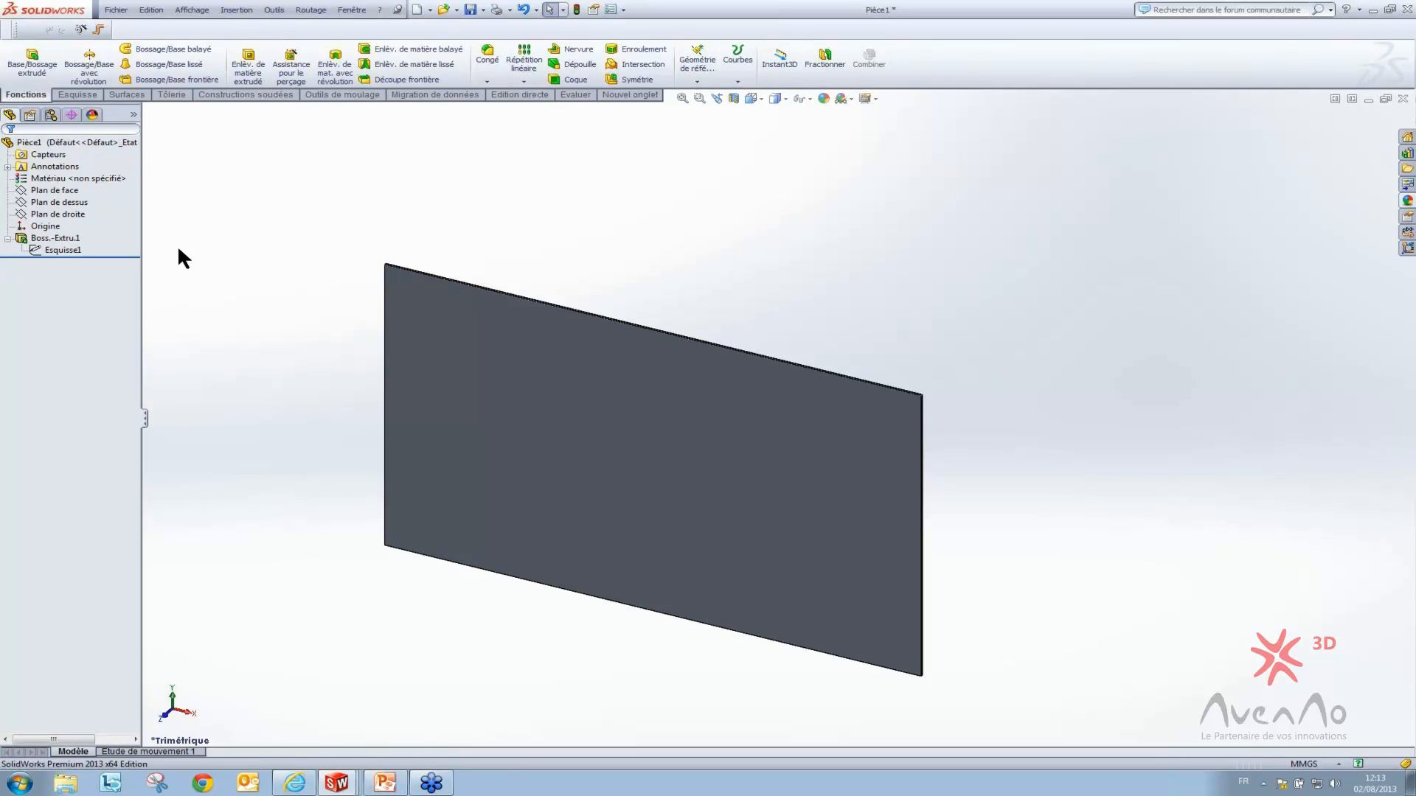
right_click(65, 142)
click(97, 122)
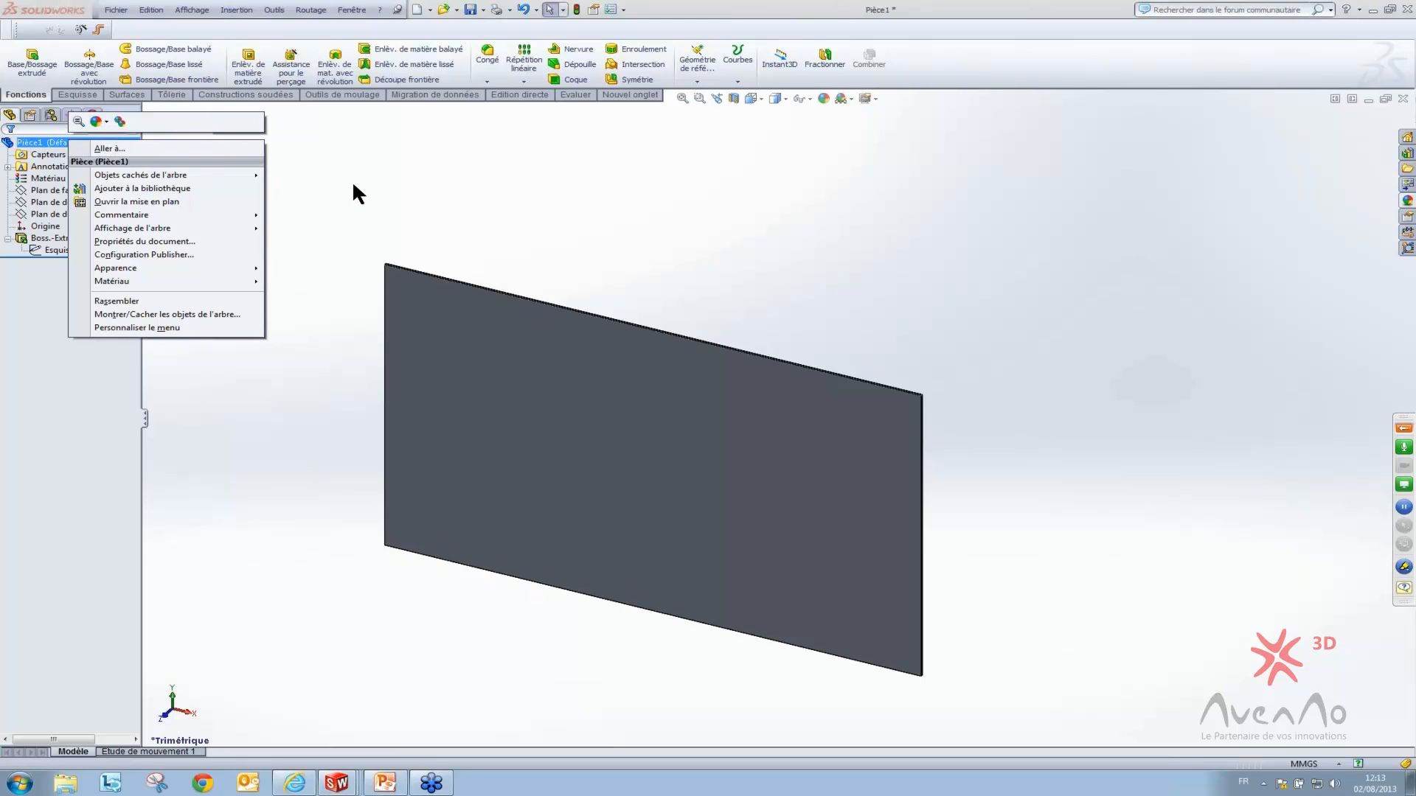
click(317, 196)
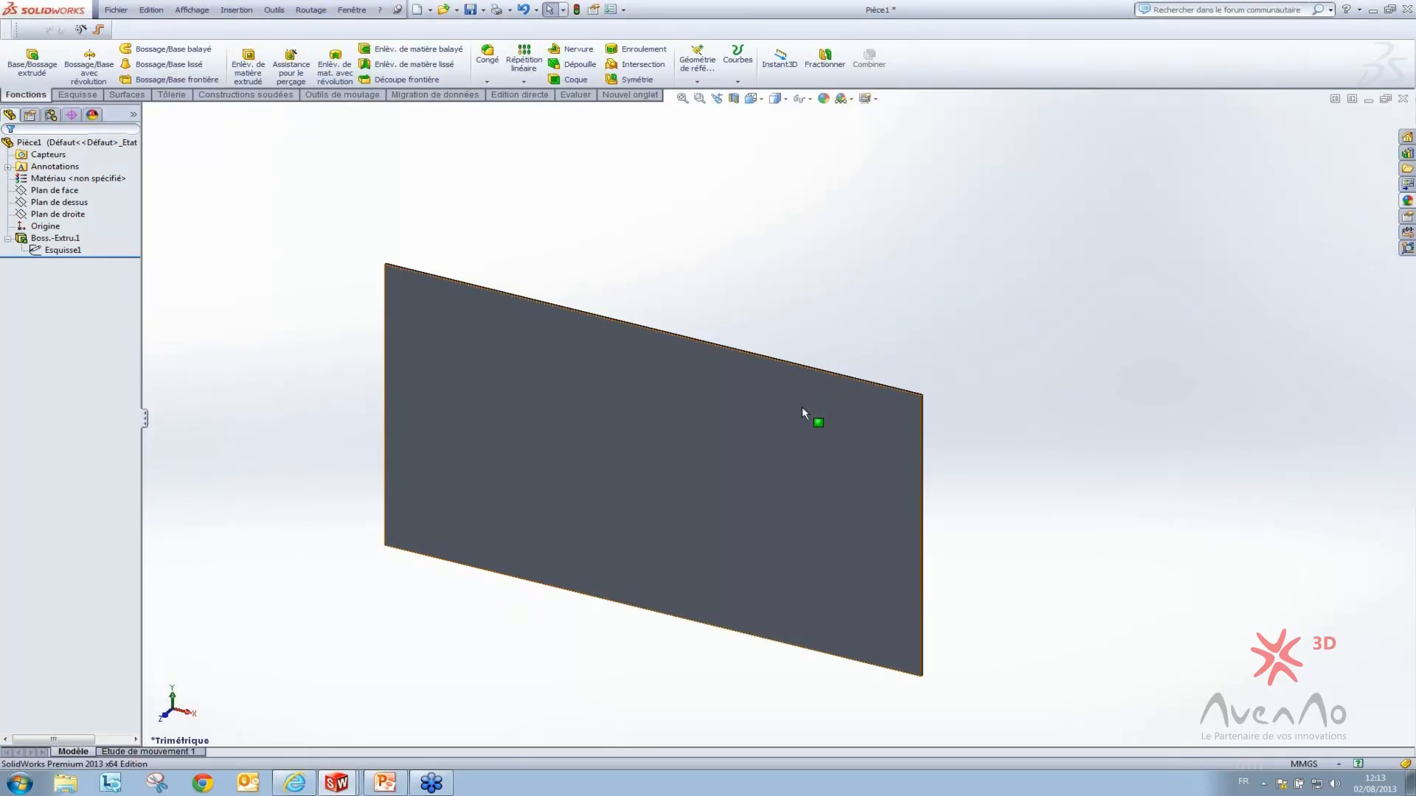
Turn RealView graphics back on and inspect the plate's perforated front face
click(875, 99)
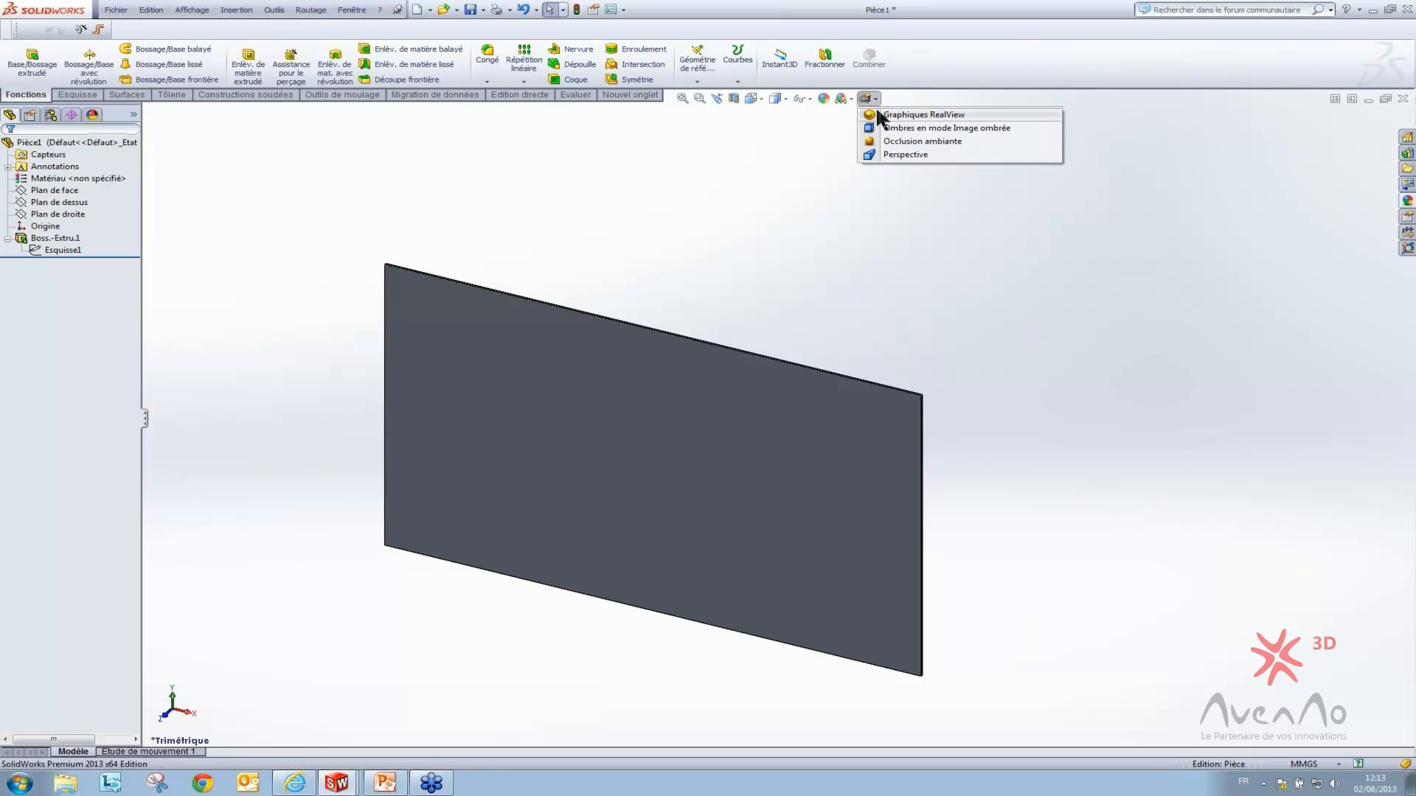
click(880, 110)
click(543, 476)
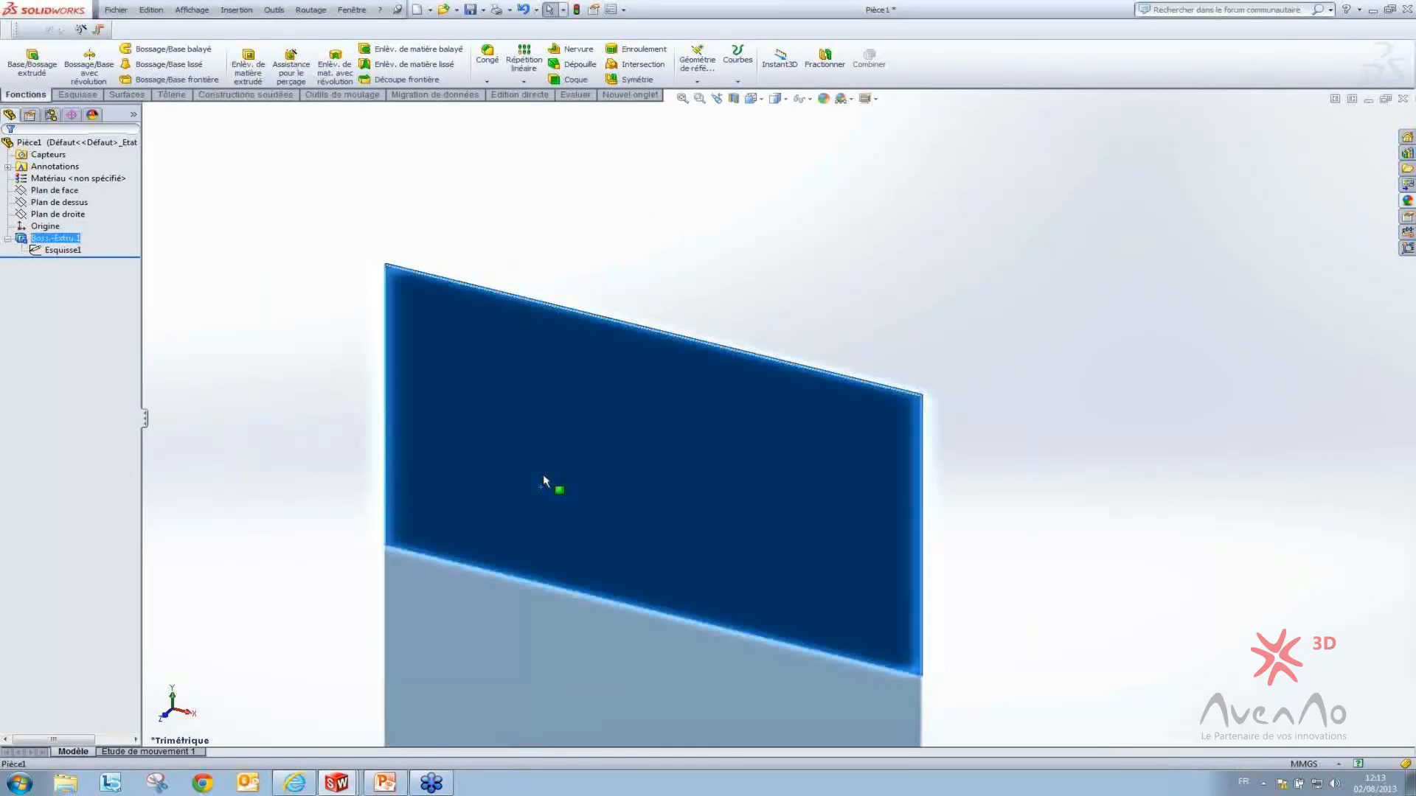
right_click(510, 354)
click(849, 312)
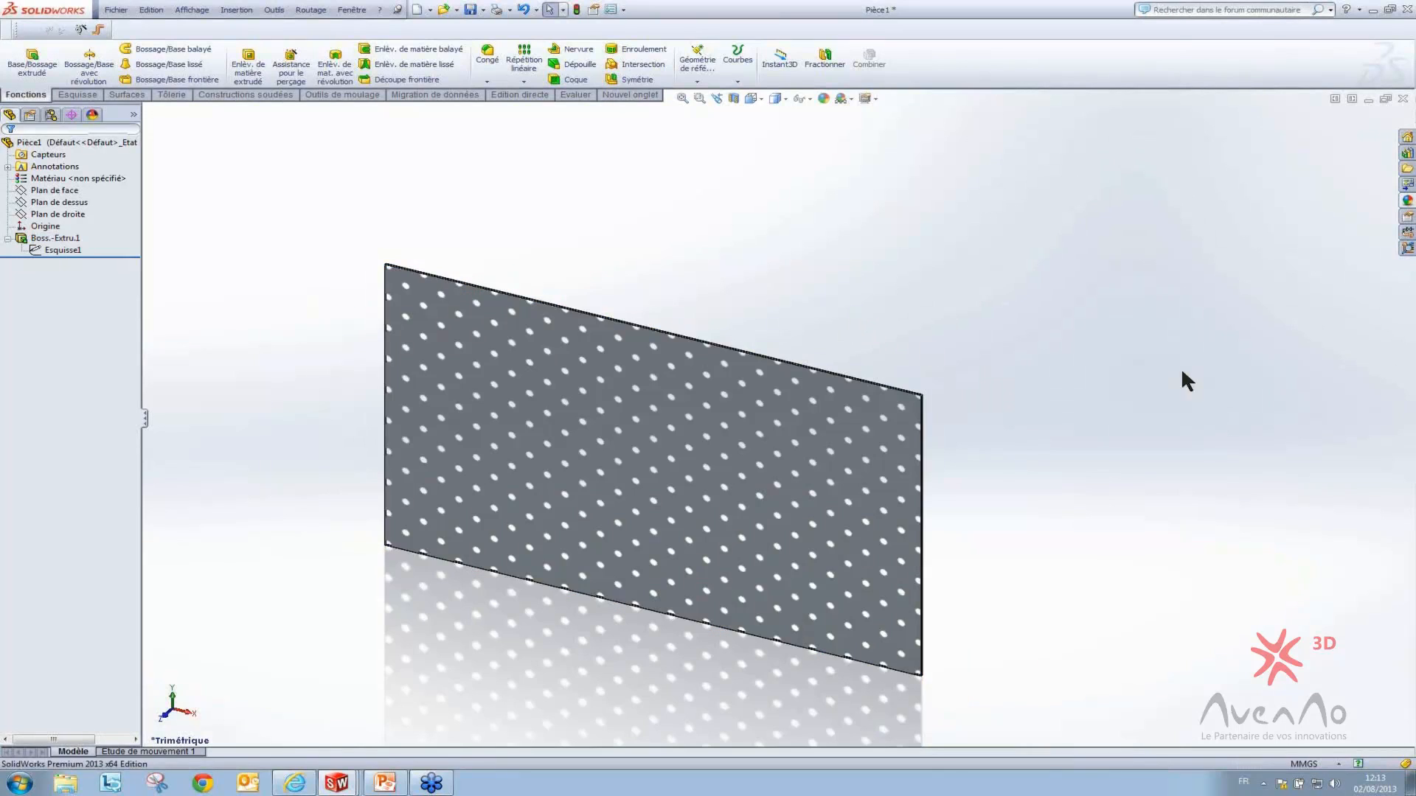
Close the perforated plate part Pièce1
click(1404, 98)
click(584, 387)
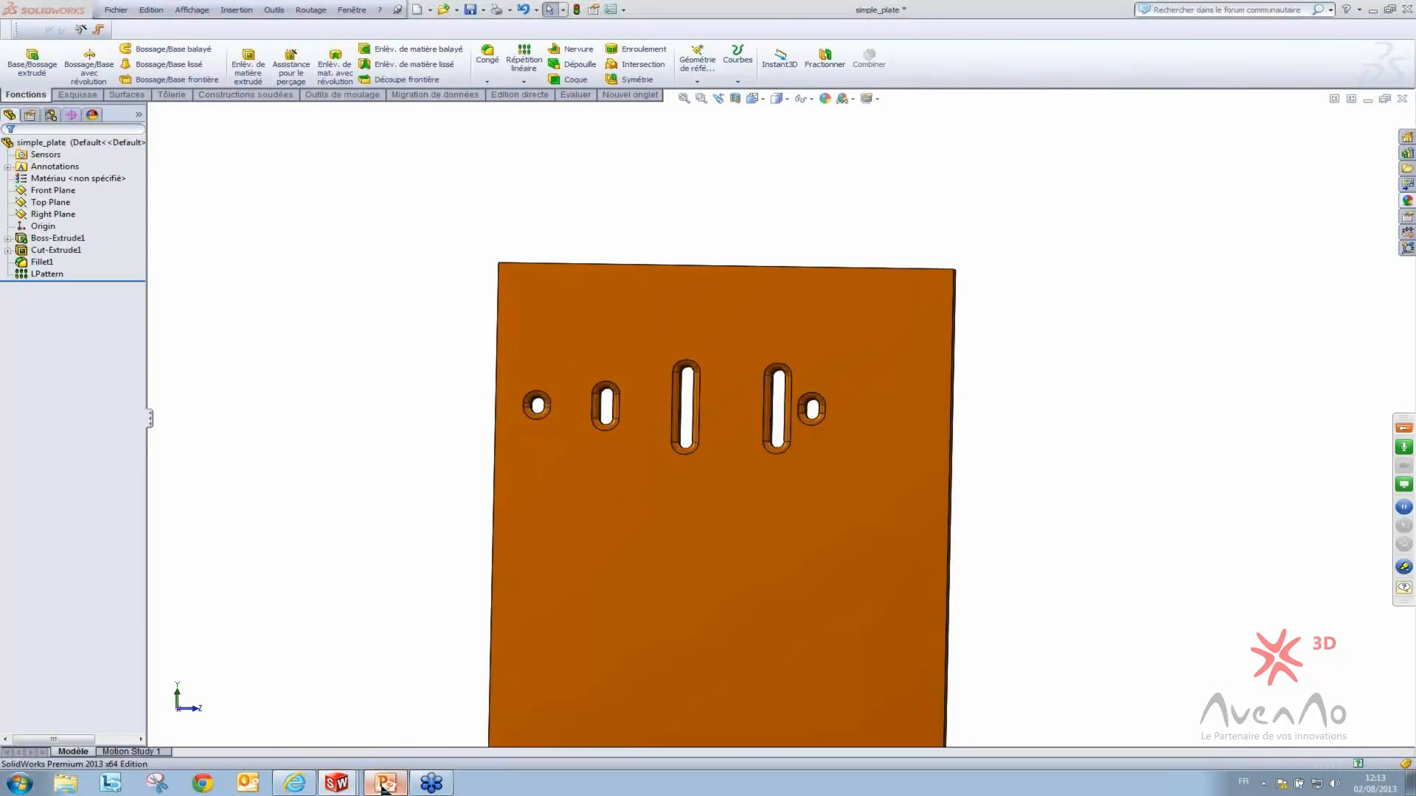
Switch to PowerPoint, run the slide show from the beginning and advance to the "Exemples de répétition" slide
click(384, 784)
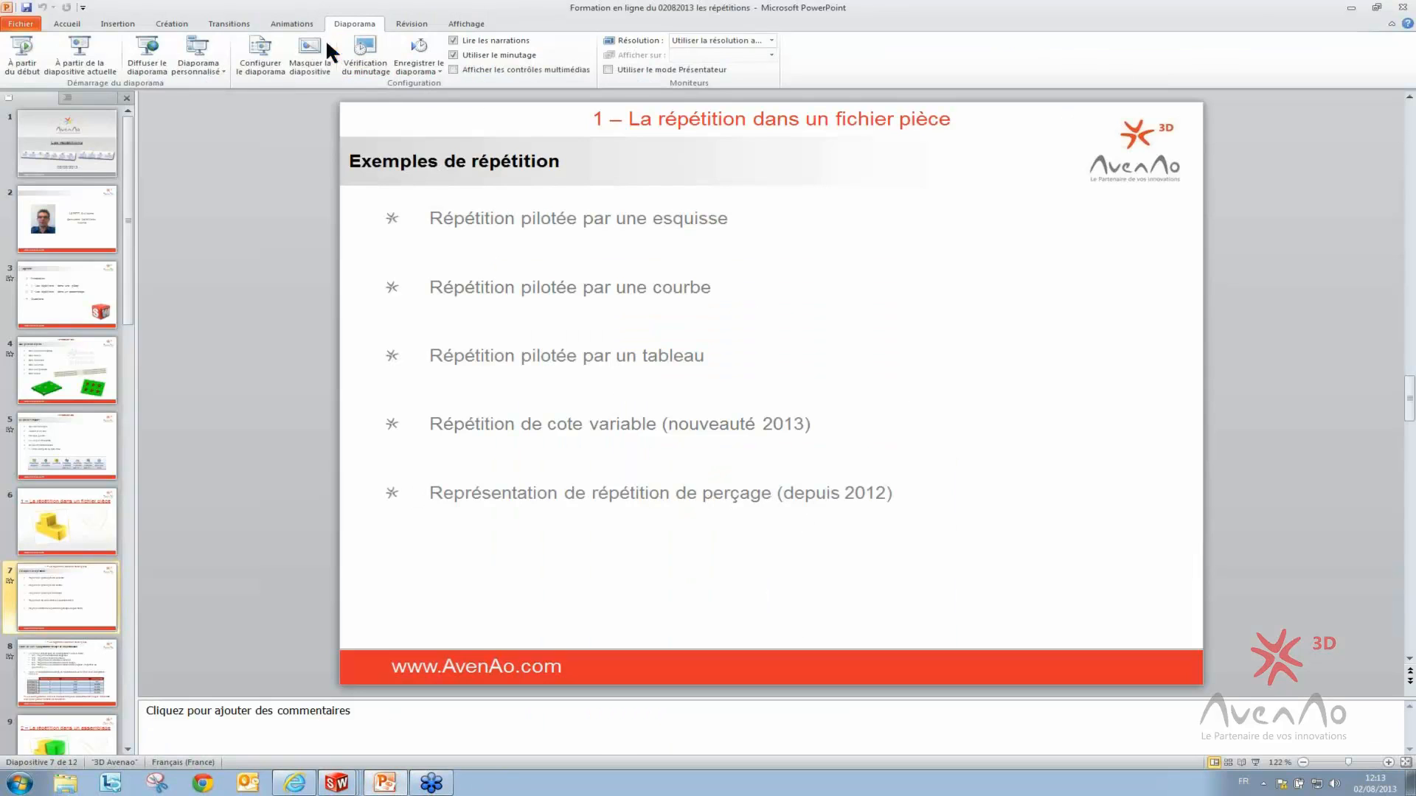
click(28, 37)
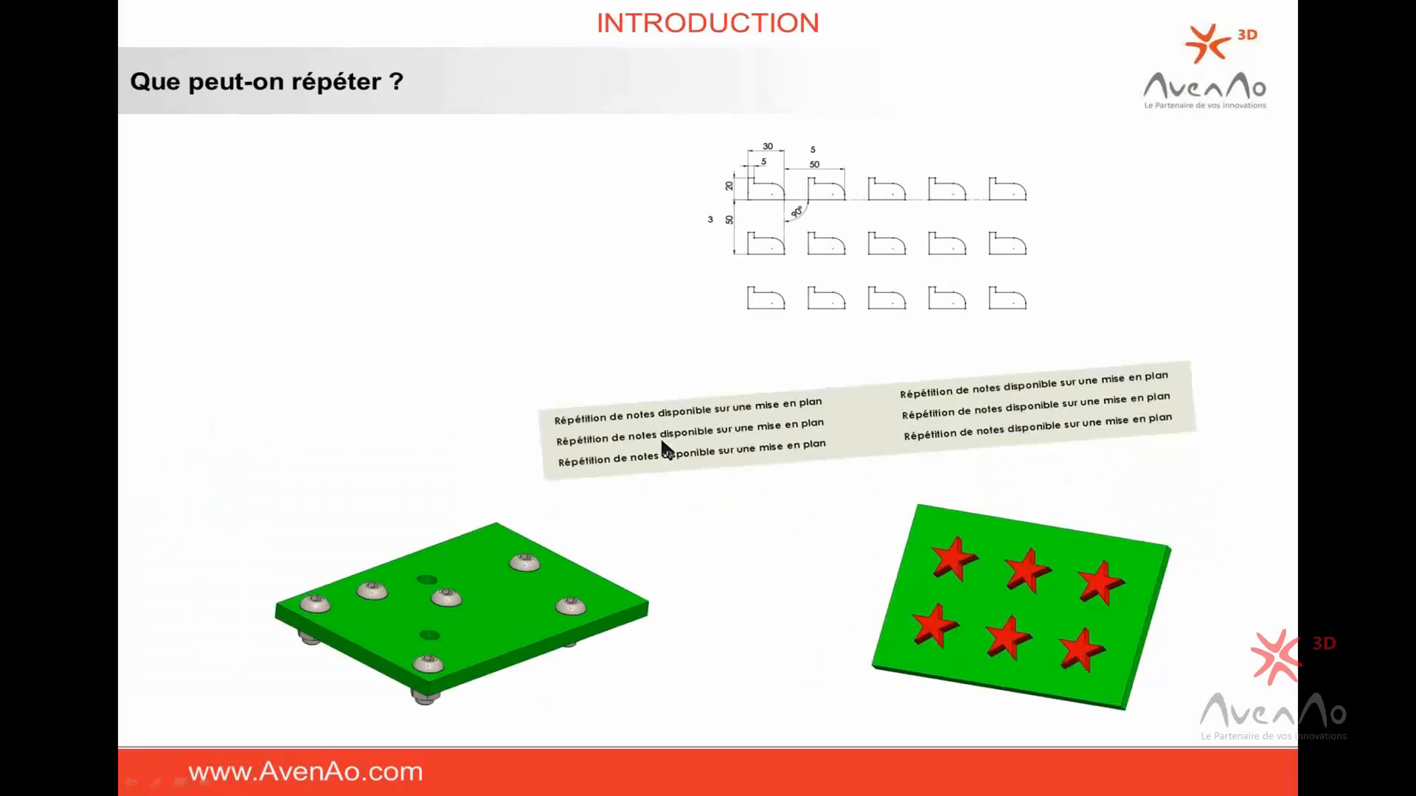
click(662, 435)
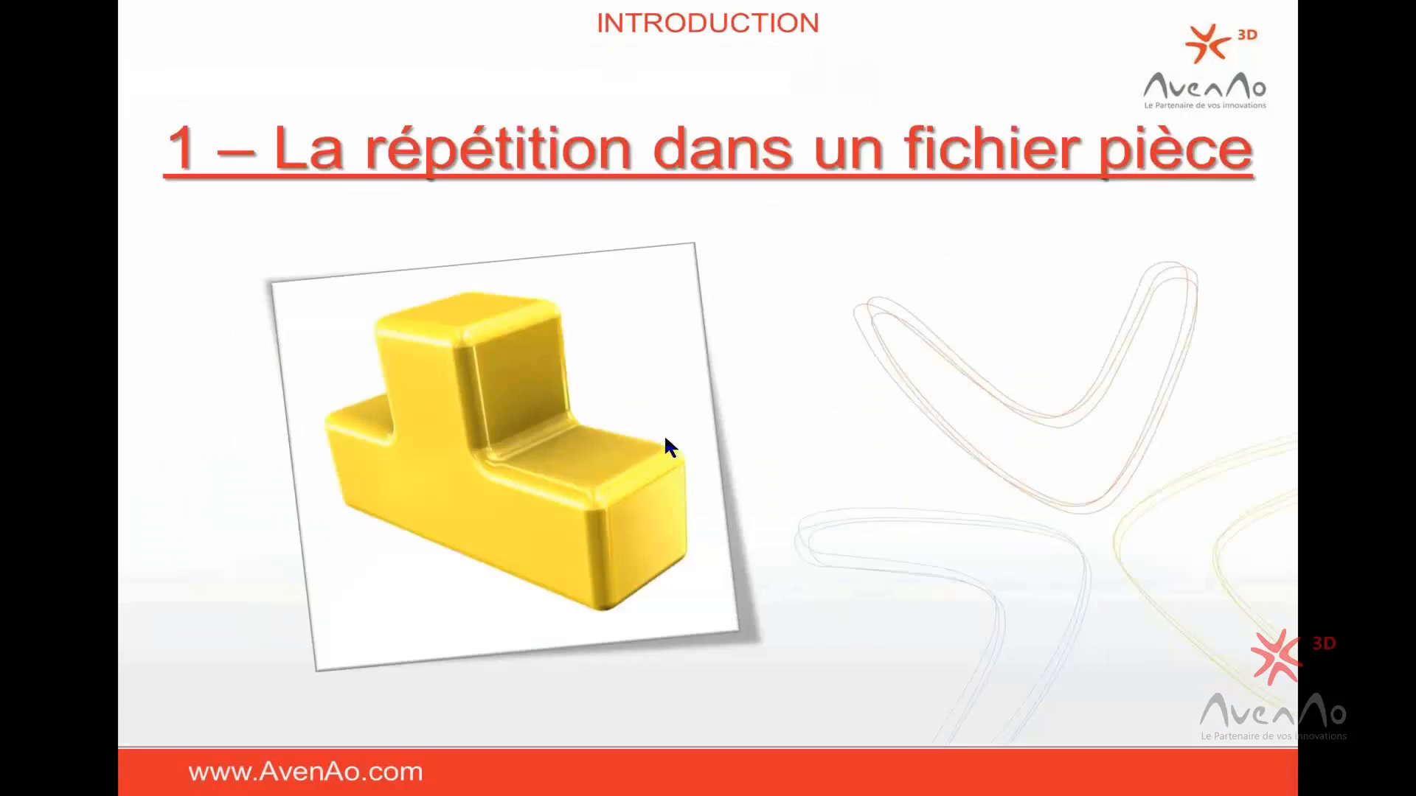
click(666, 433)
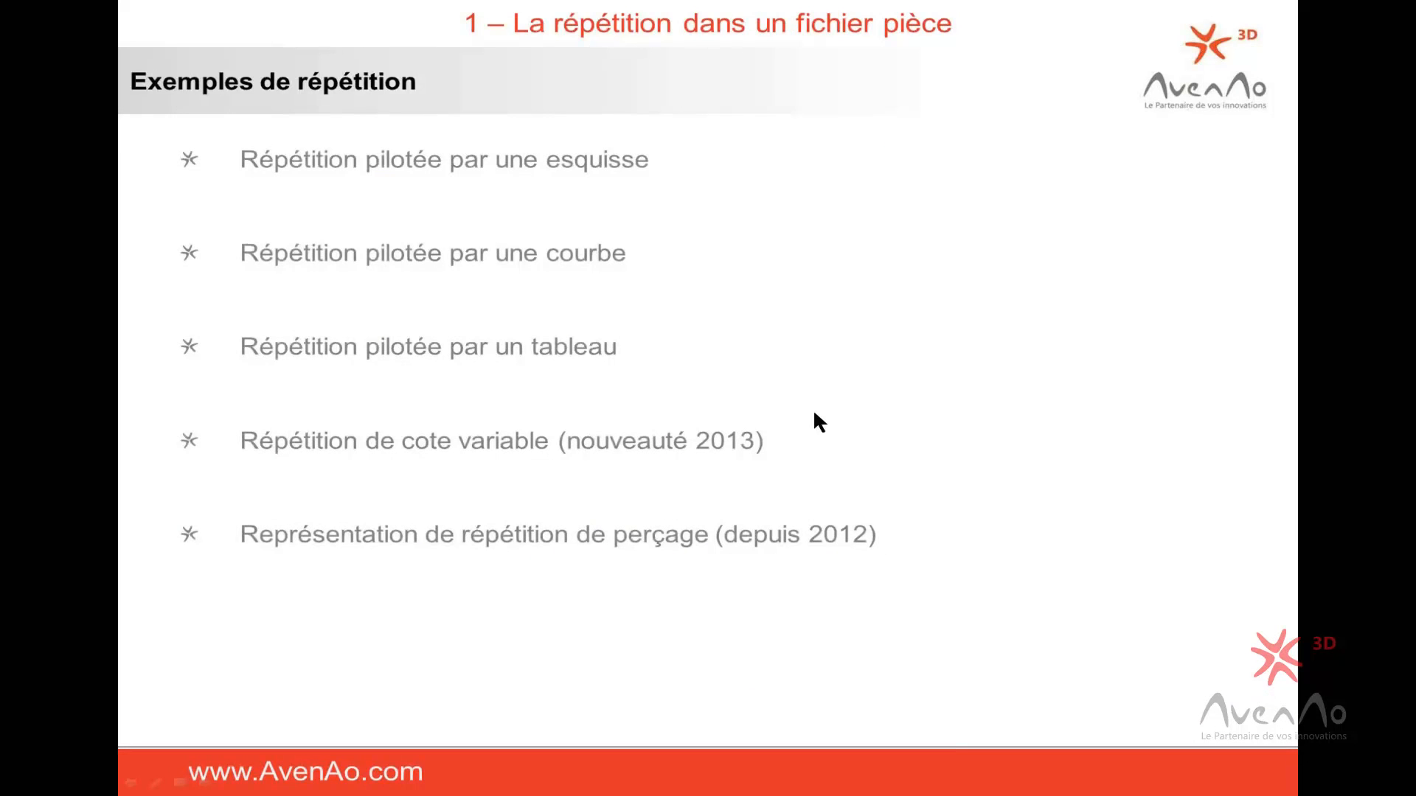
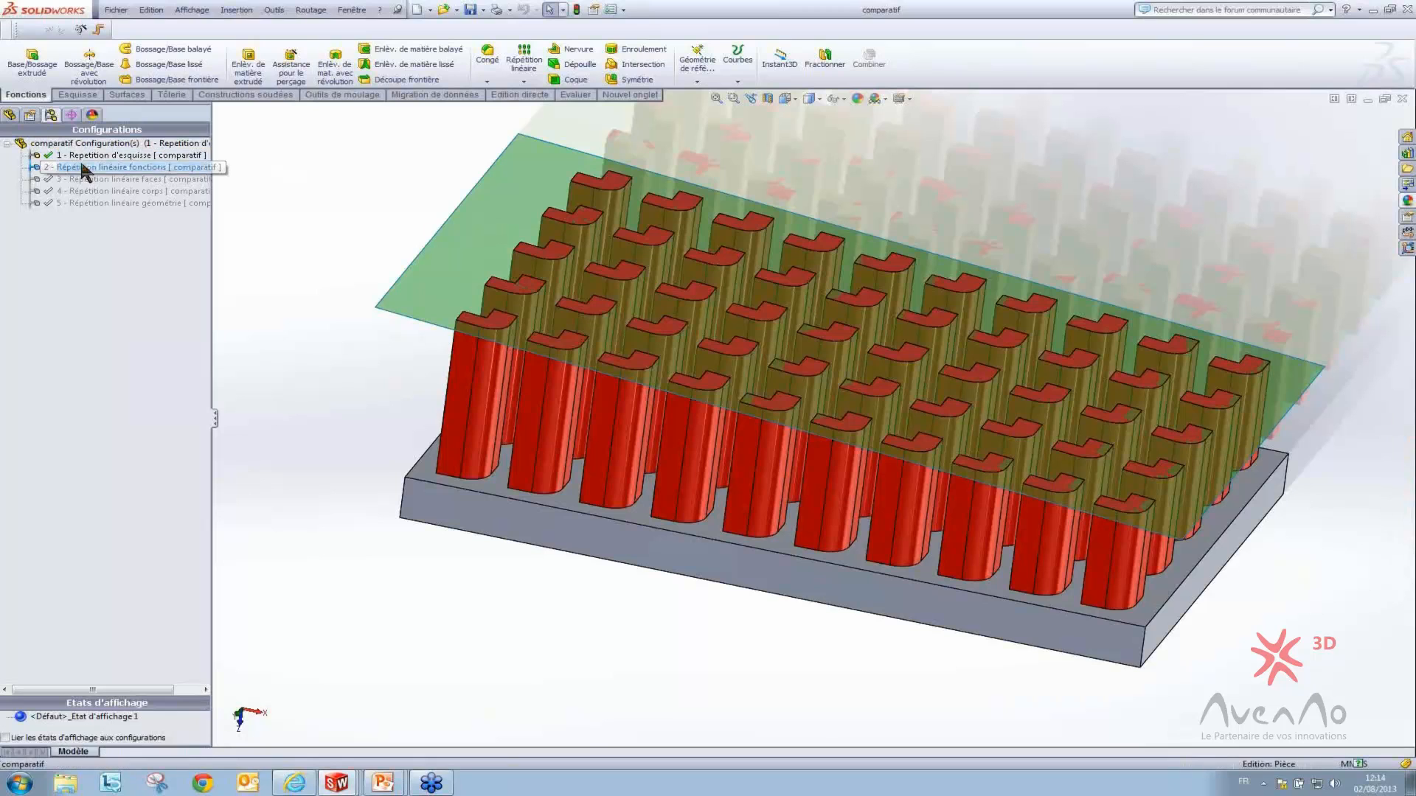
Activate in turn the linear pattern configurations 3 (faces), 4 (corps) and 5 (géométrie) of the comparatif part and review the resulting feature tree
double_click(88, 180)
double_click(88, 191)
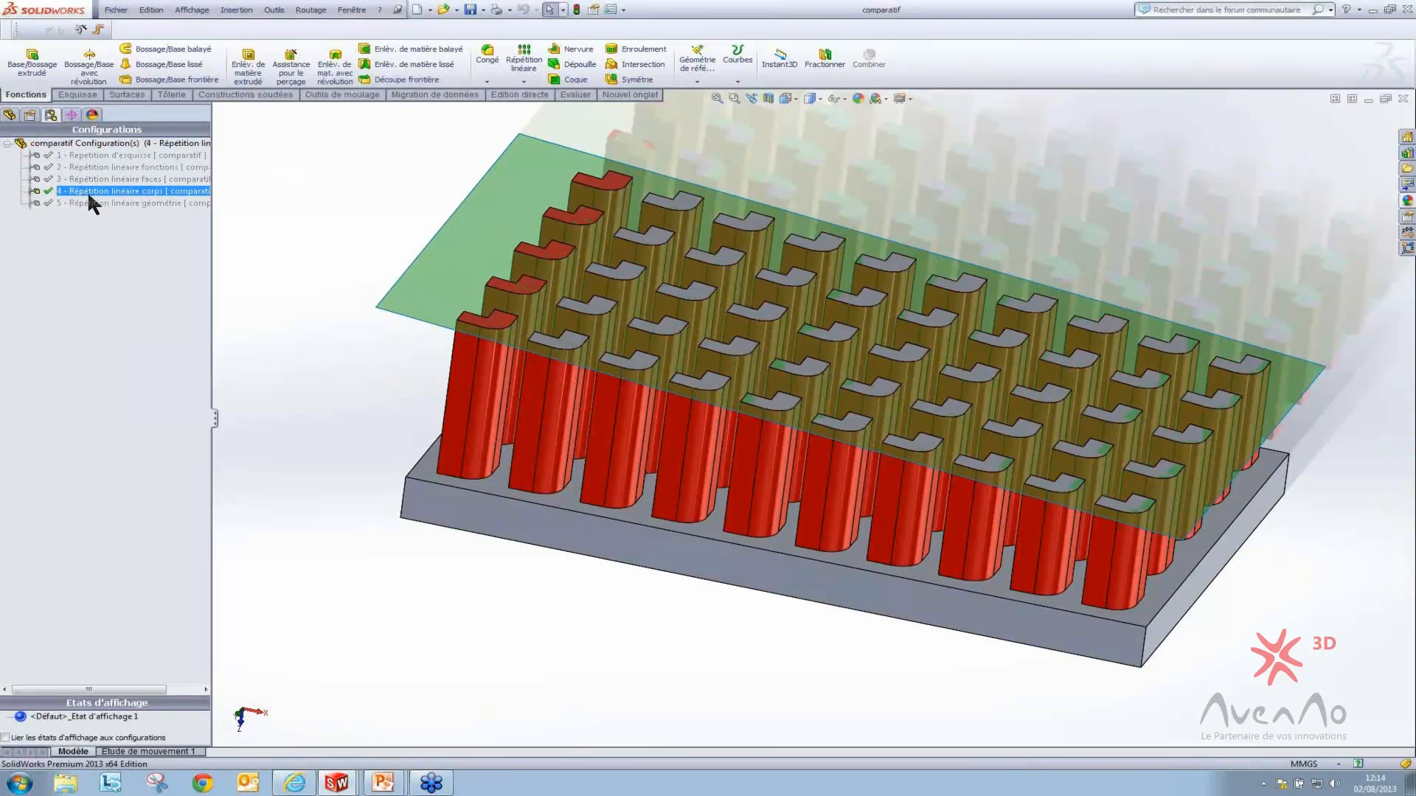
double_click(87, 199)
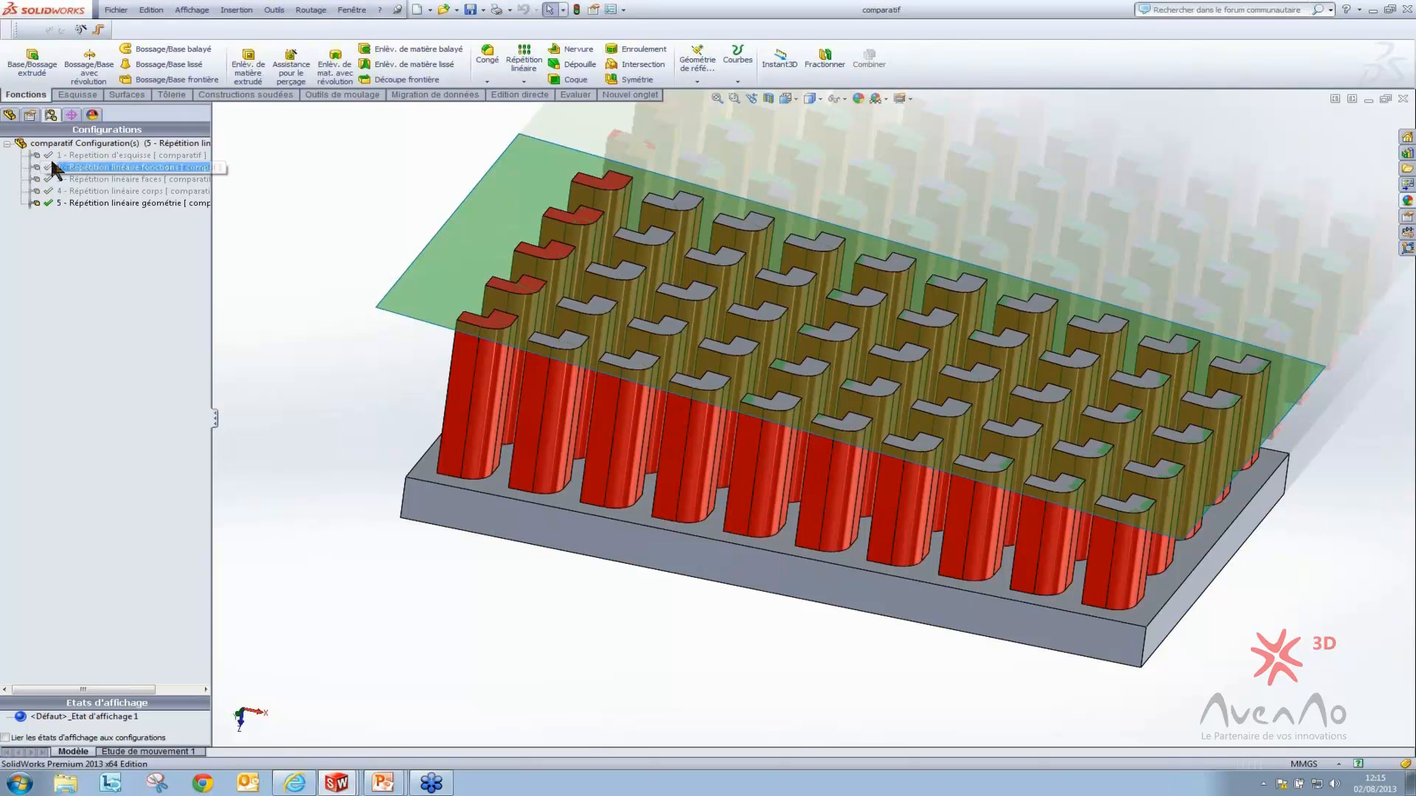
click(575, 95)
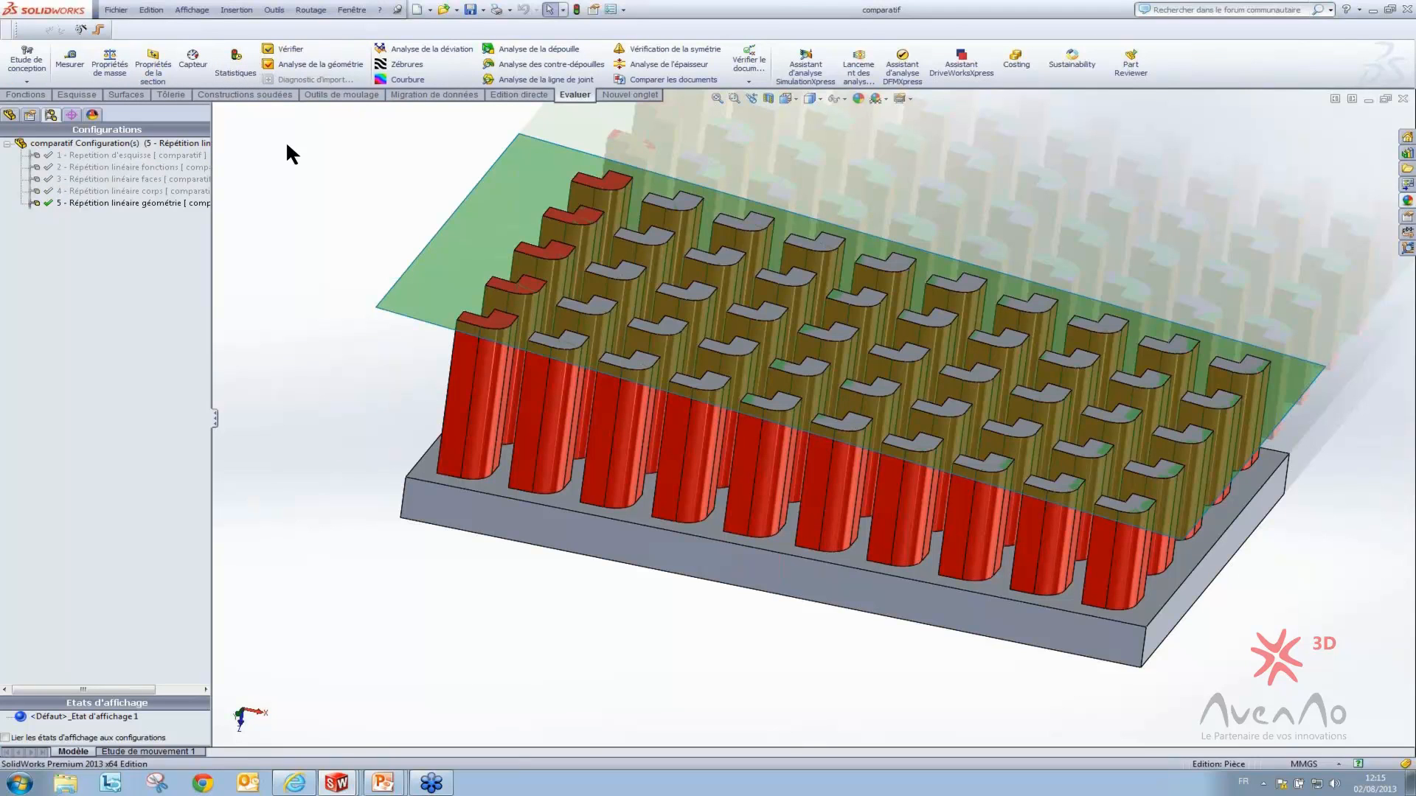
click(10, 115)
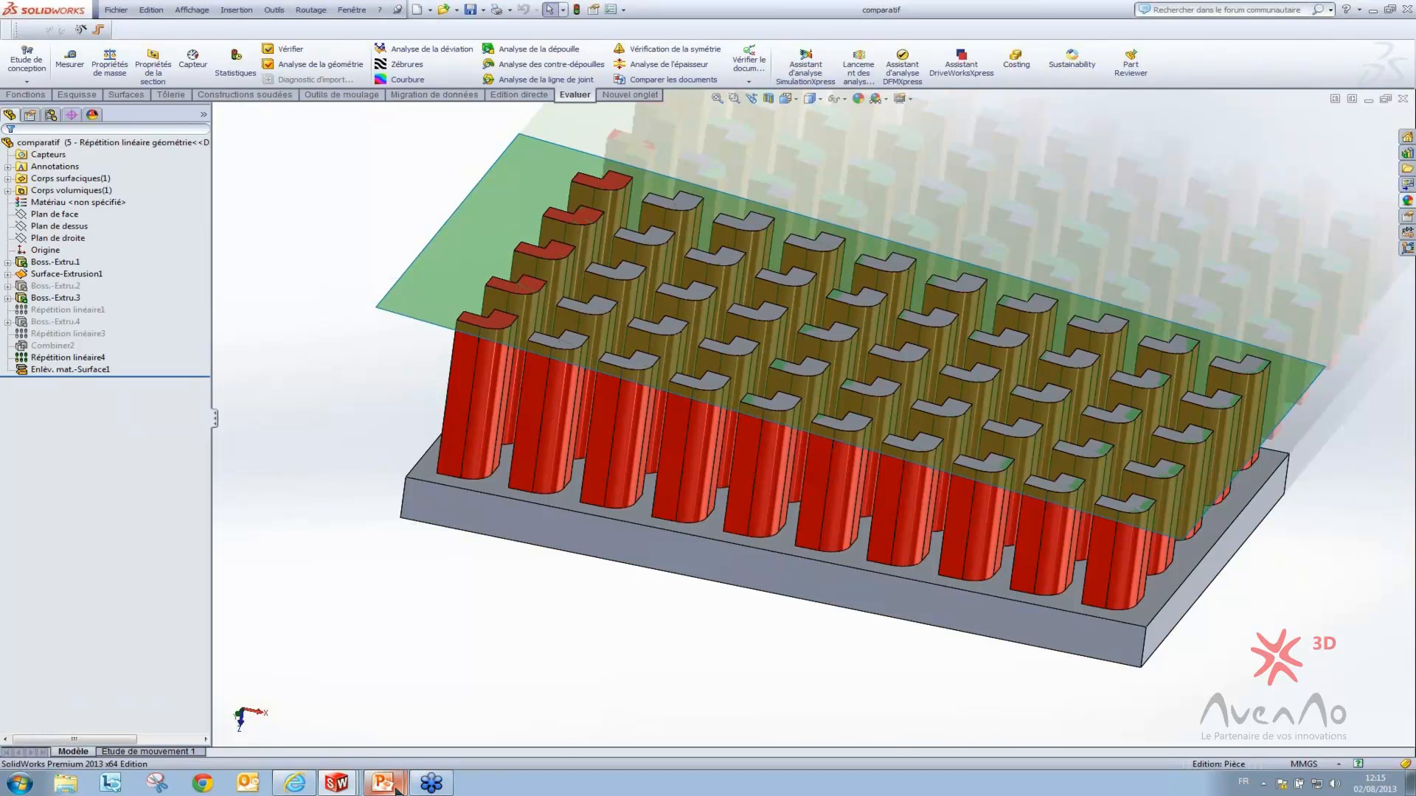
mouse_move(391, 779)
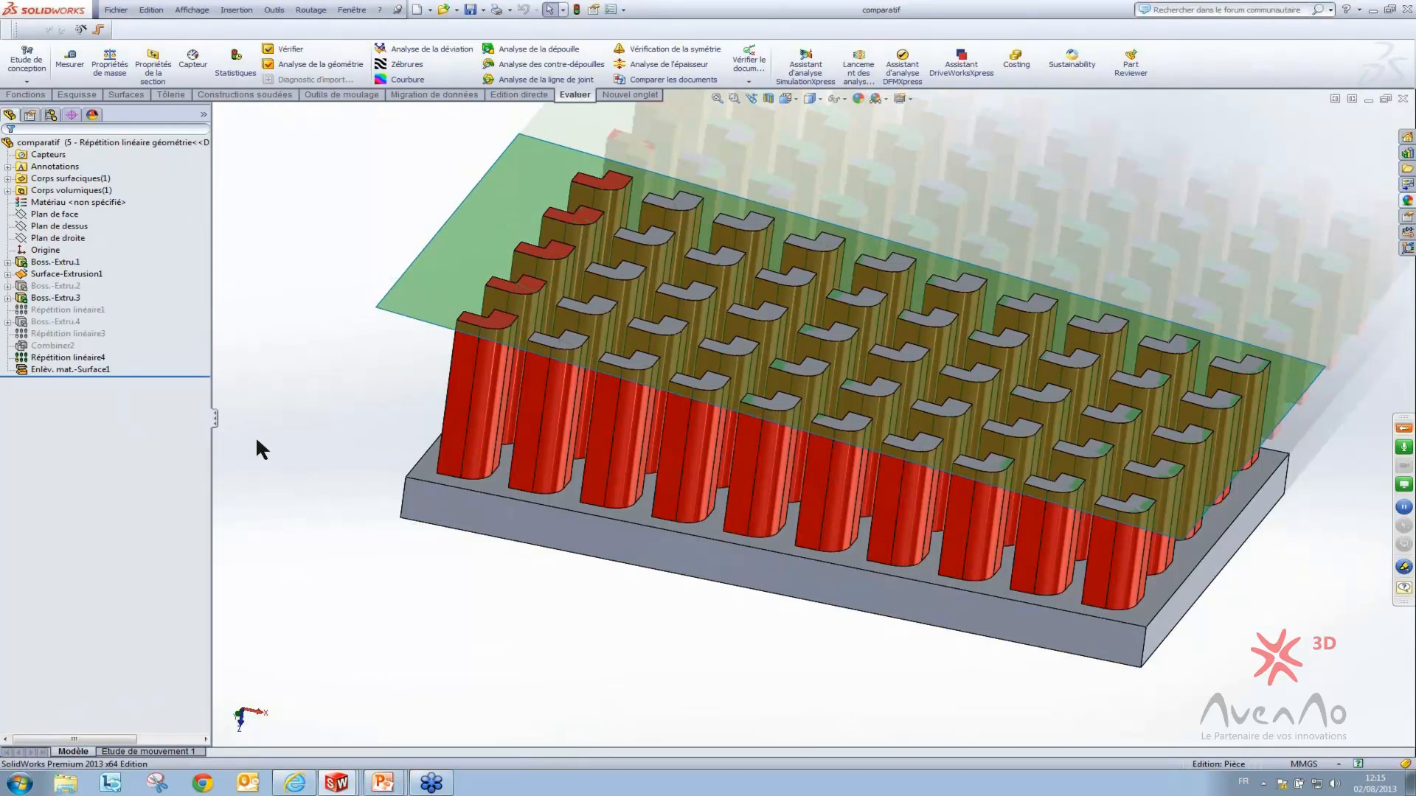
Activate the configuration "1 - Repetition d'esquisse" of the comparatif part
click(50, 115)
click(66, 156)
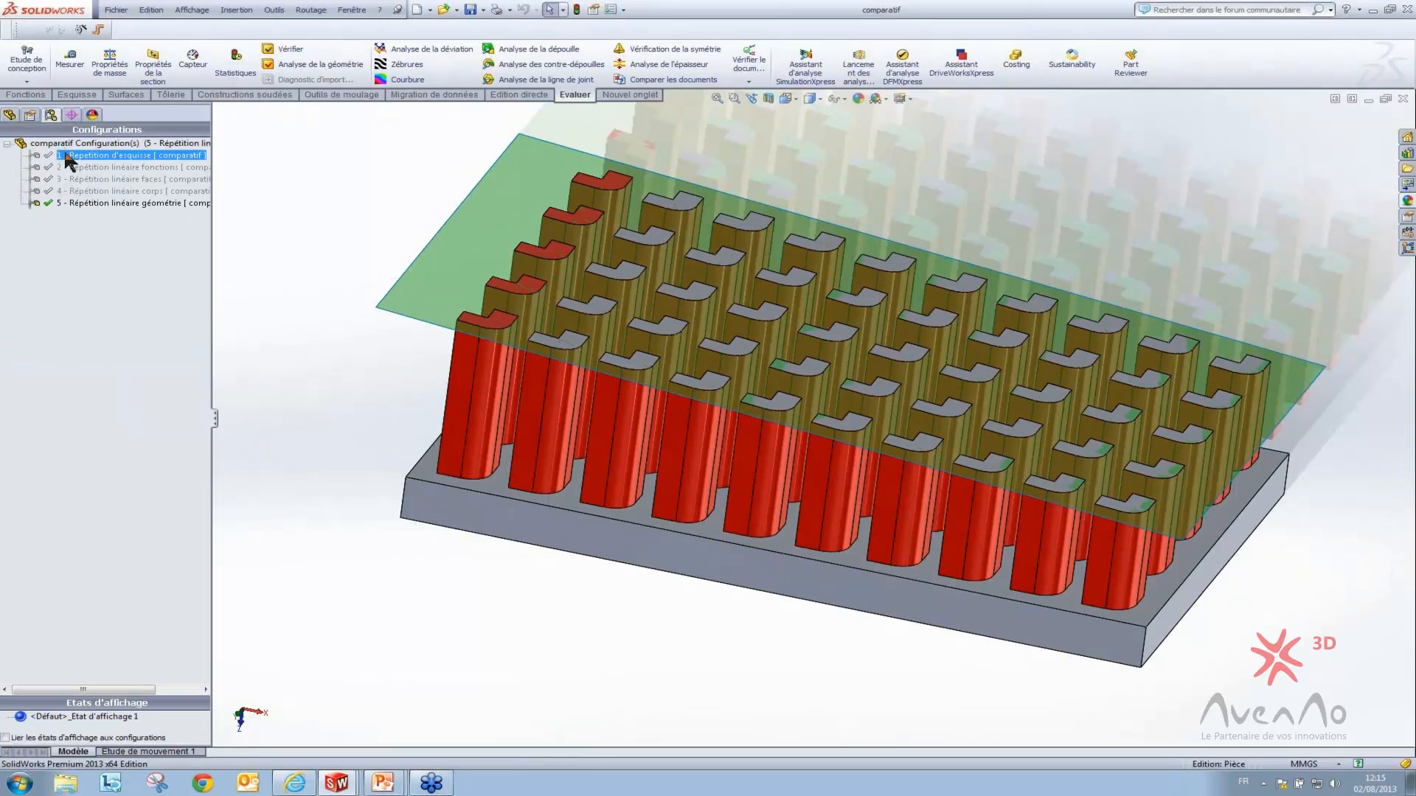
double_click(66, 156)
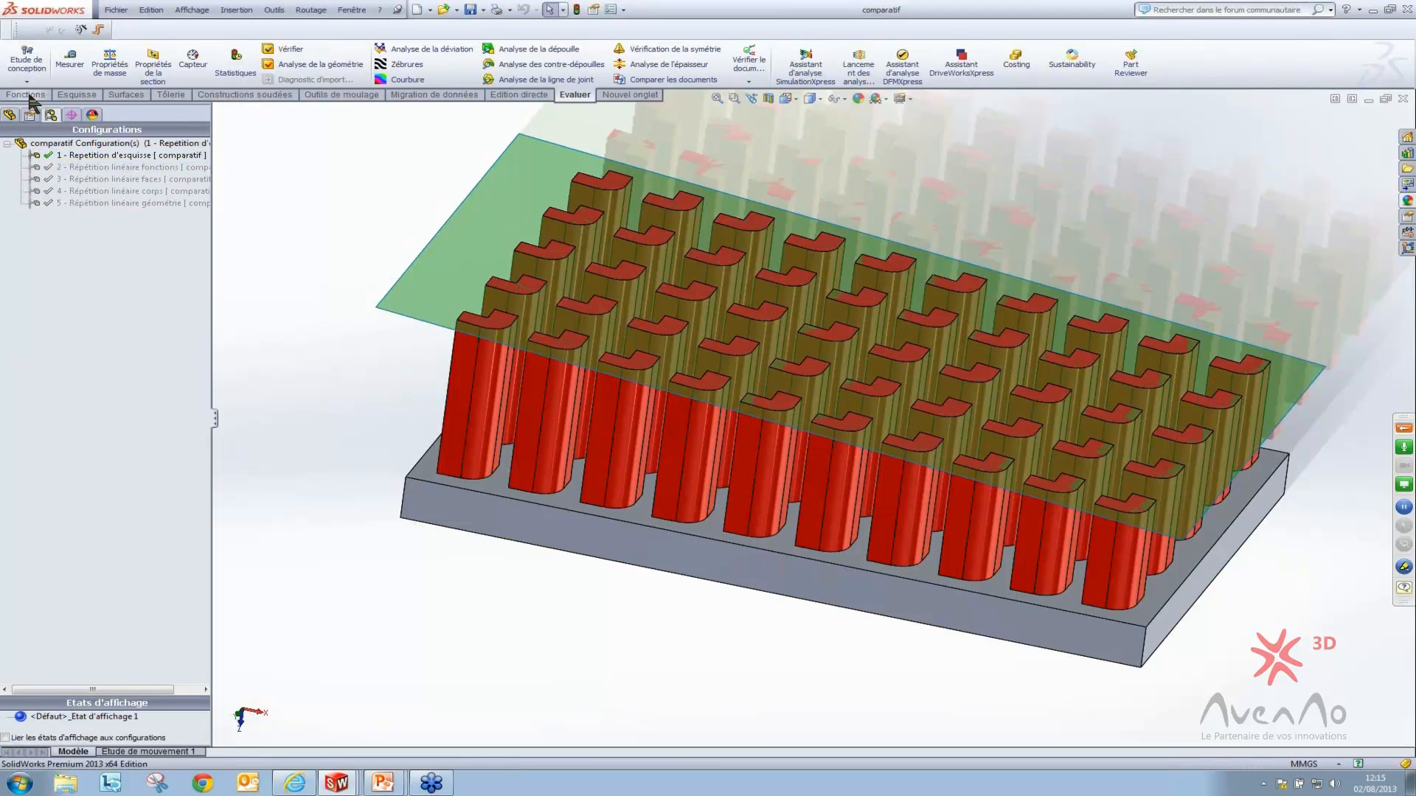
Review the active features of the configuration, open the pillars' sketch Esquisse2 for editing and inspect its linear sketch pattern
click(10, 115)
click(60, 266)
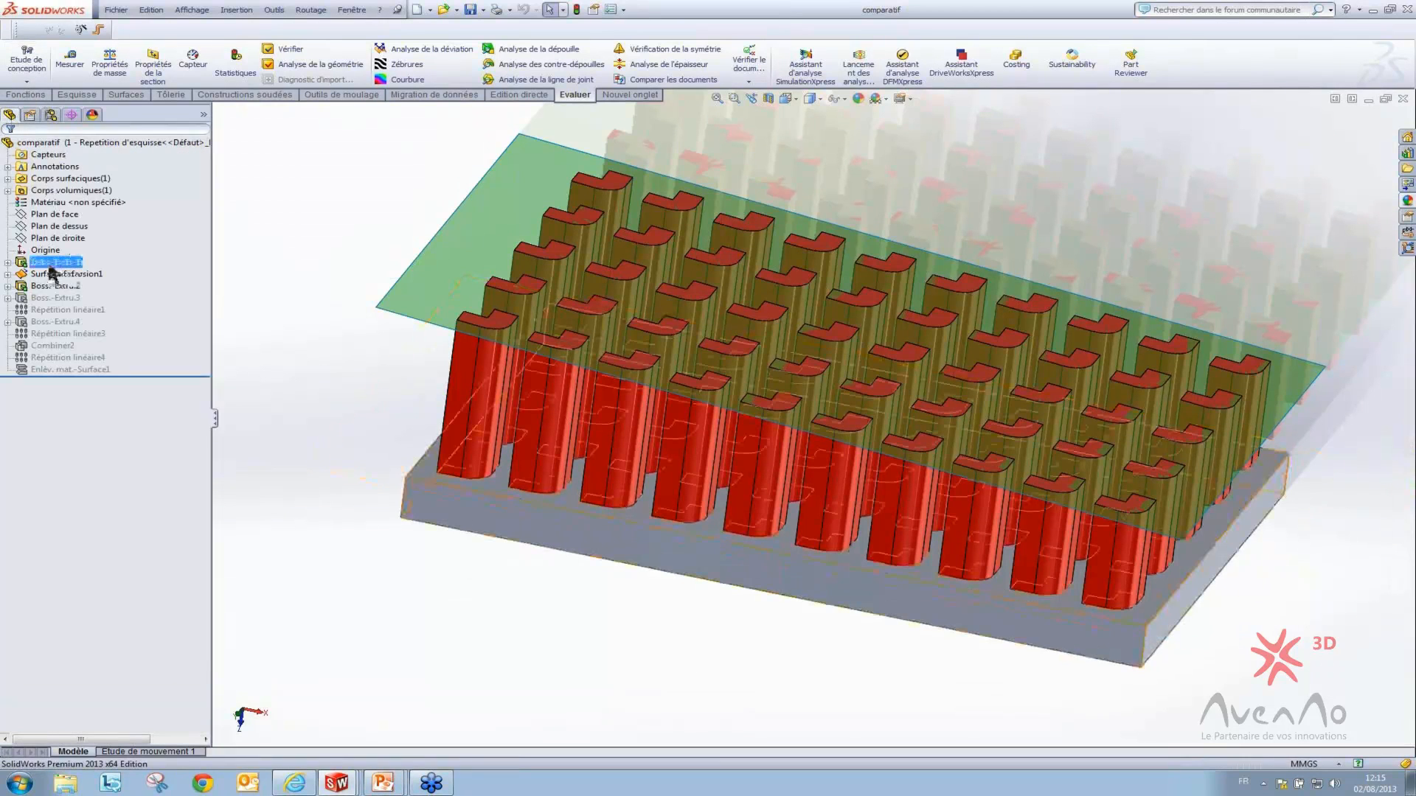
click(61, 274)
ctrl+click(59, 285)
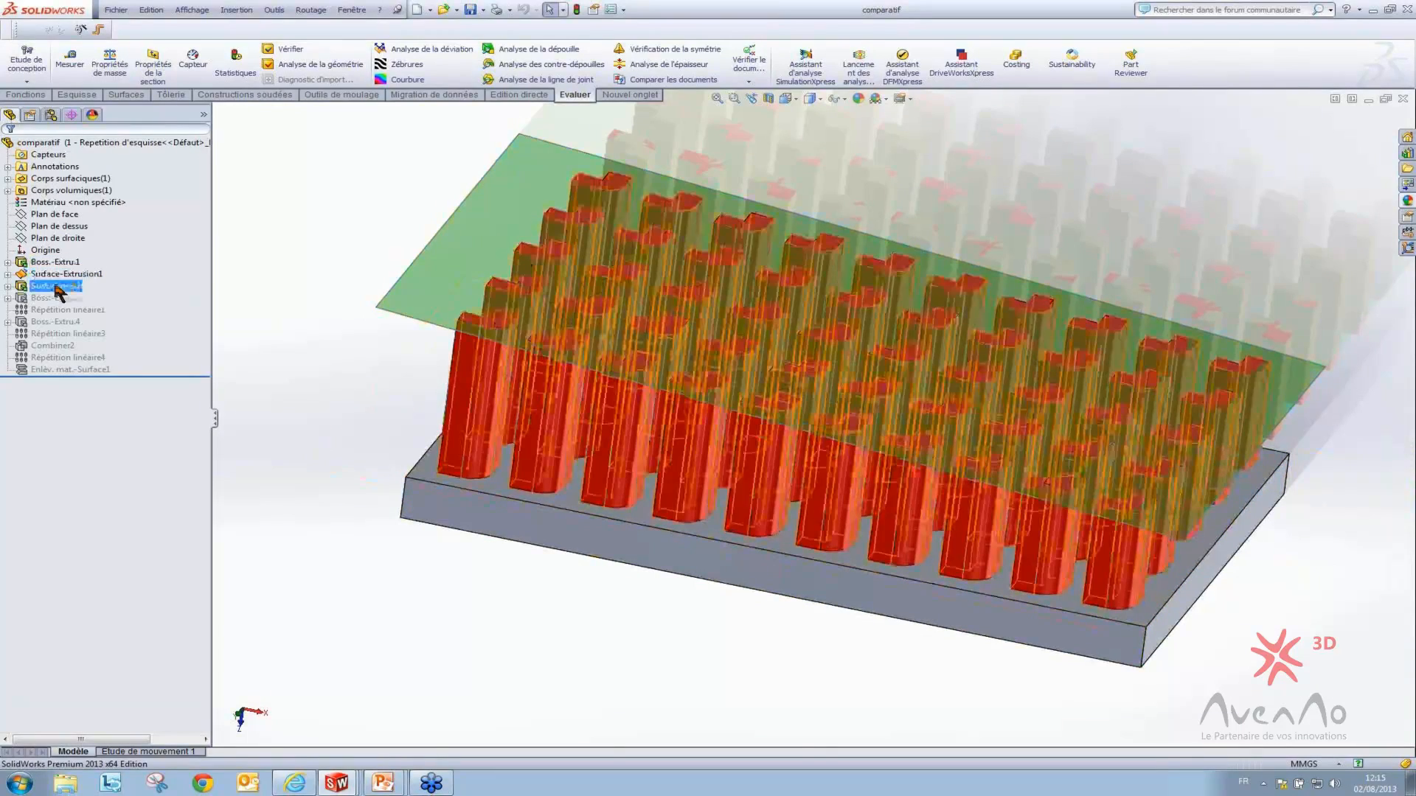
click(65, 262)
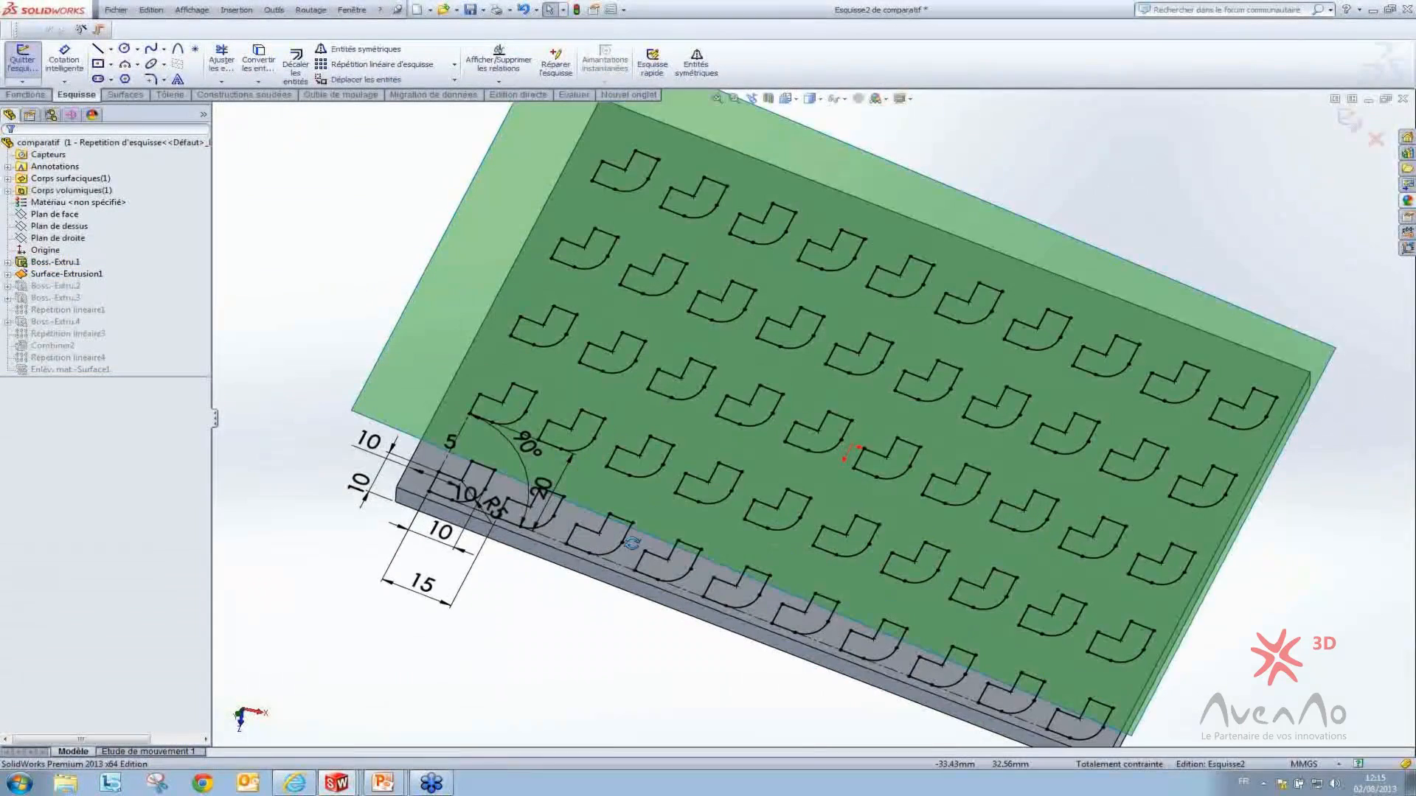
click(465, 492)
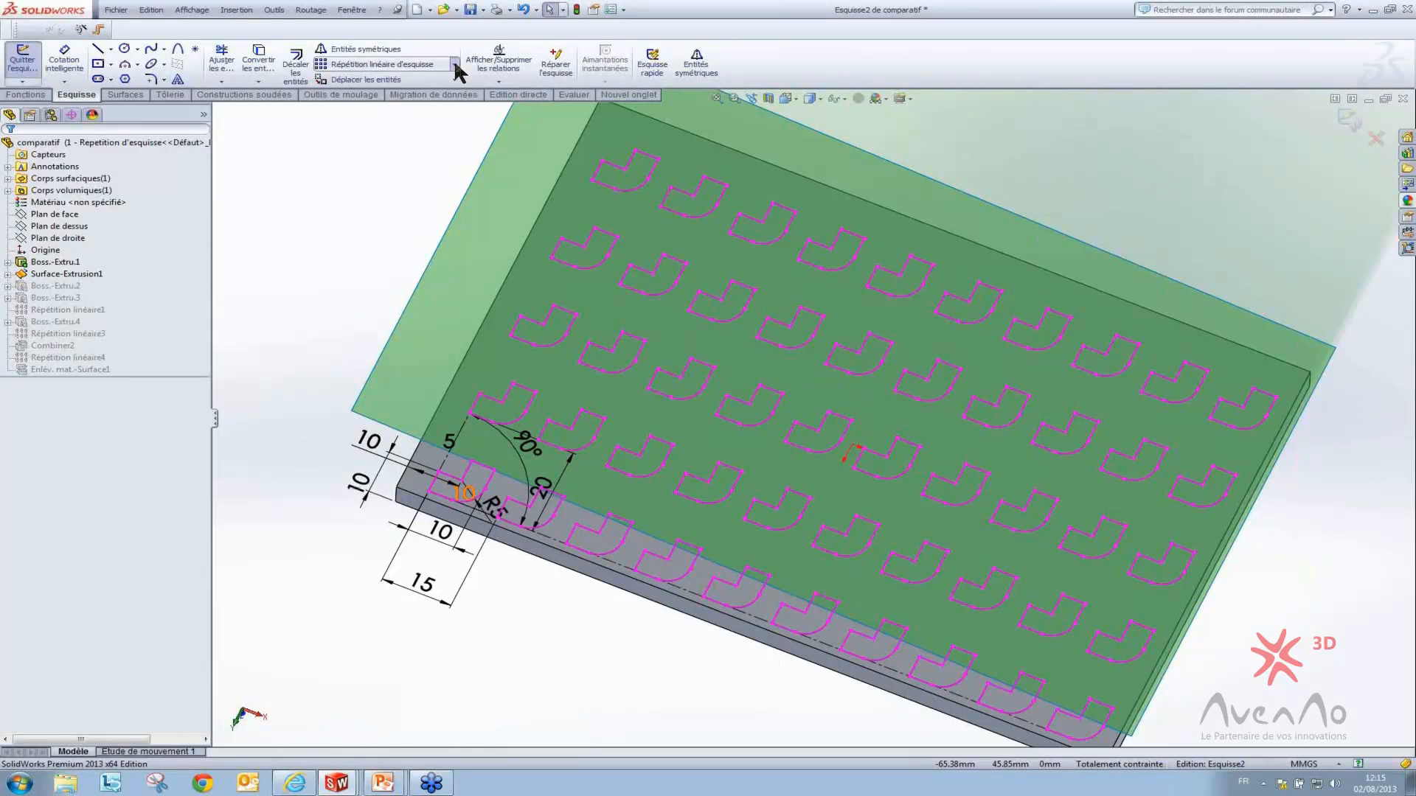
click(413, 185)
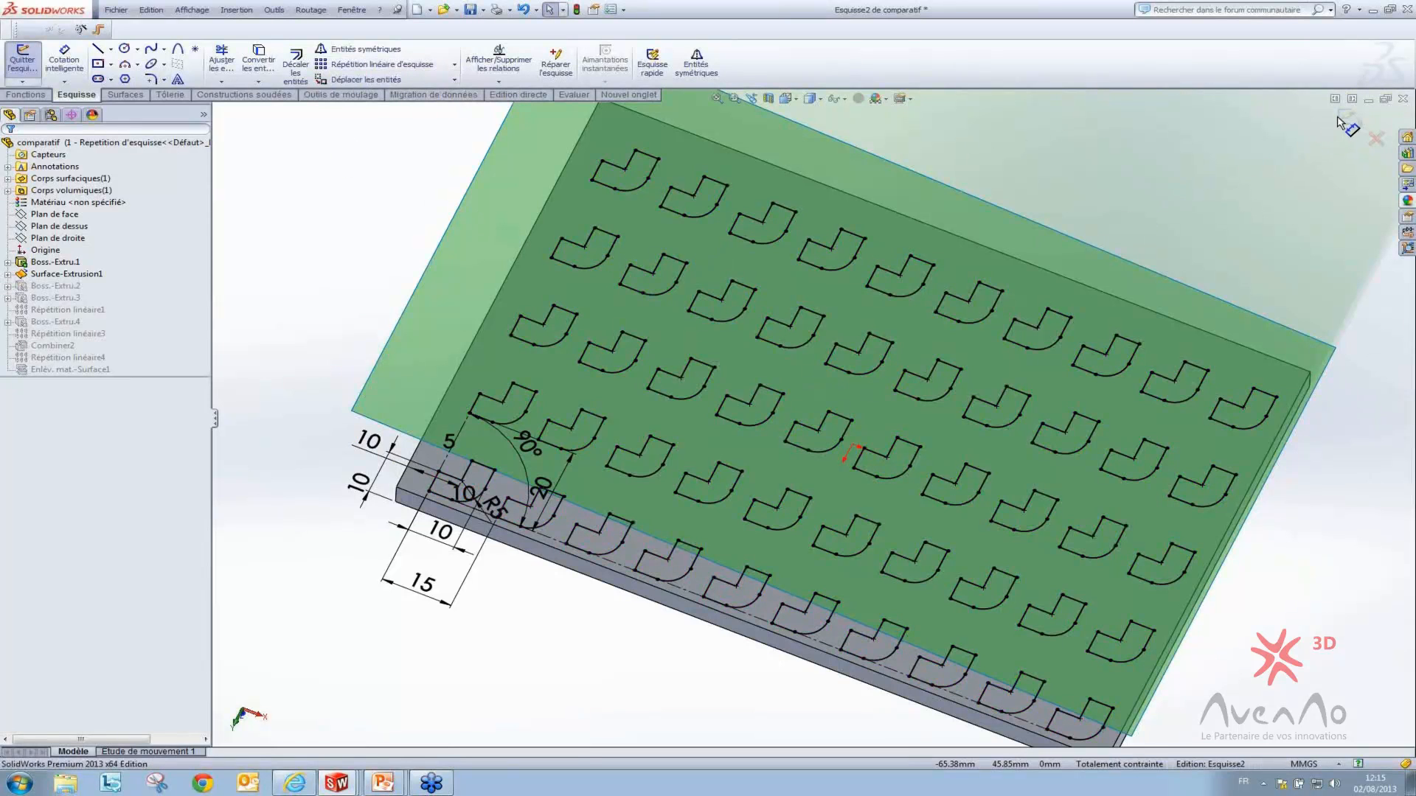
Exit the pillars' sketch with a rebuild and activate the configuration "2 - Répétition linéaire fonctions" of the comparatif part
key(ctrl+b)
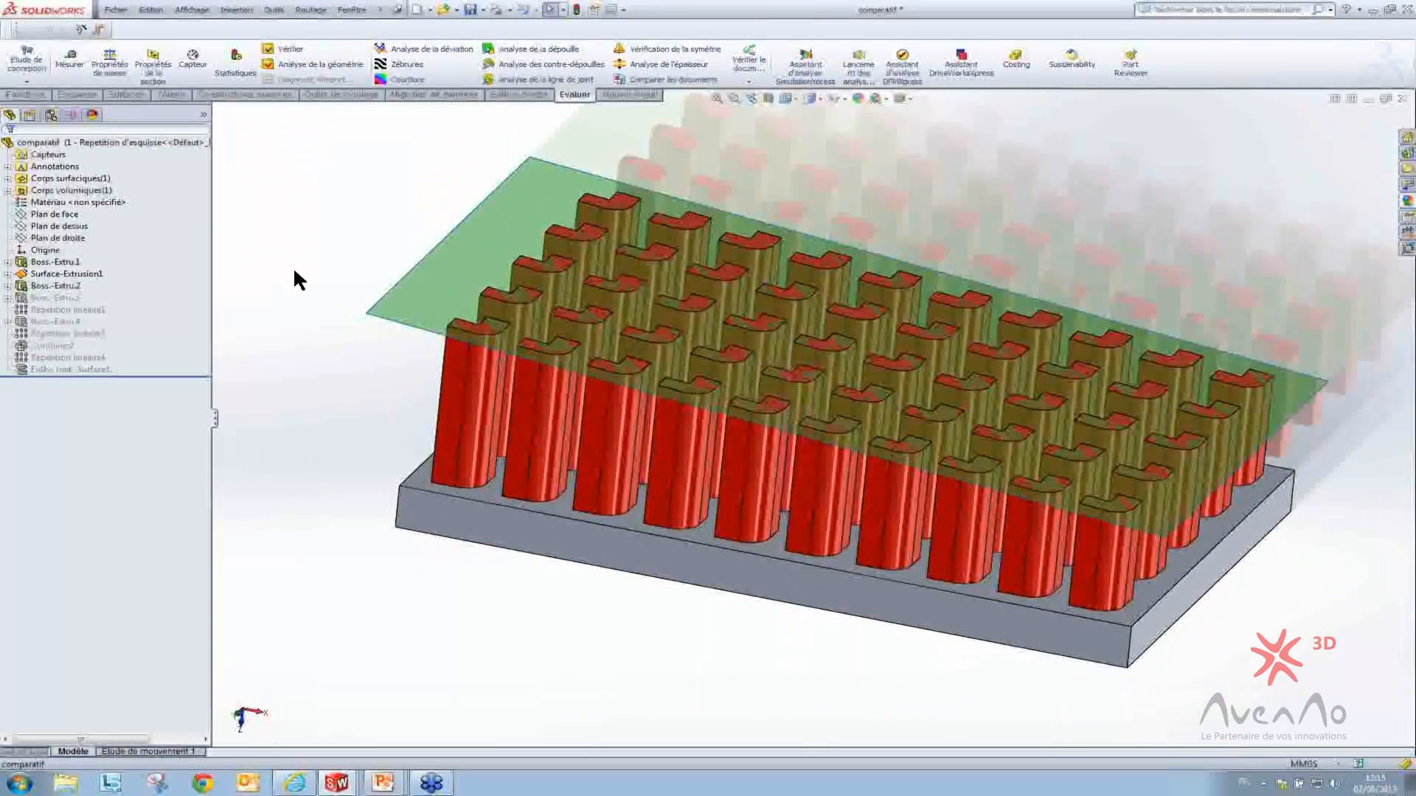
click(95, 274)
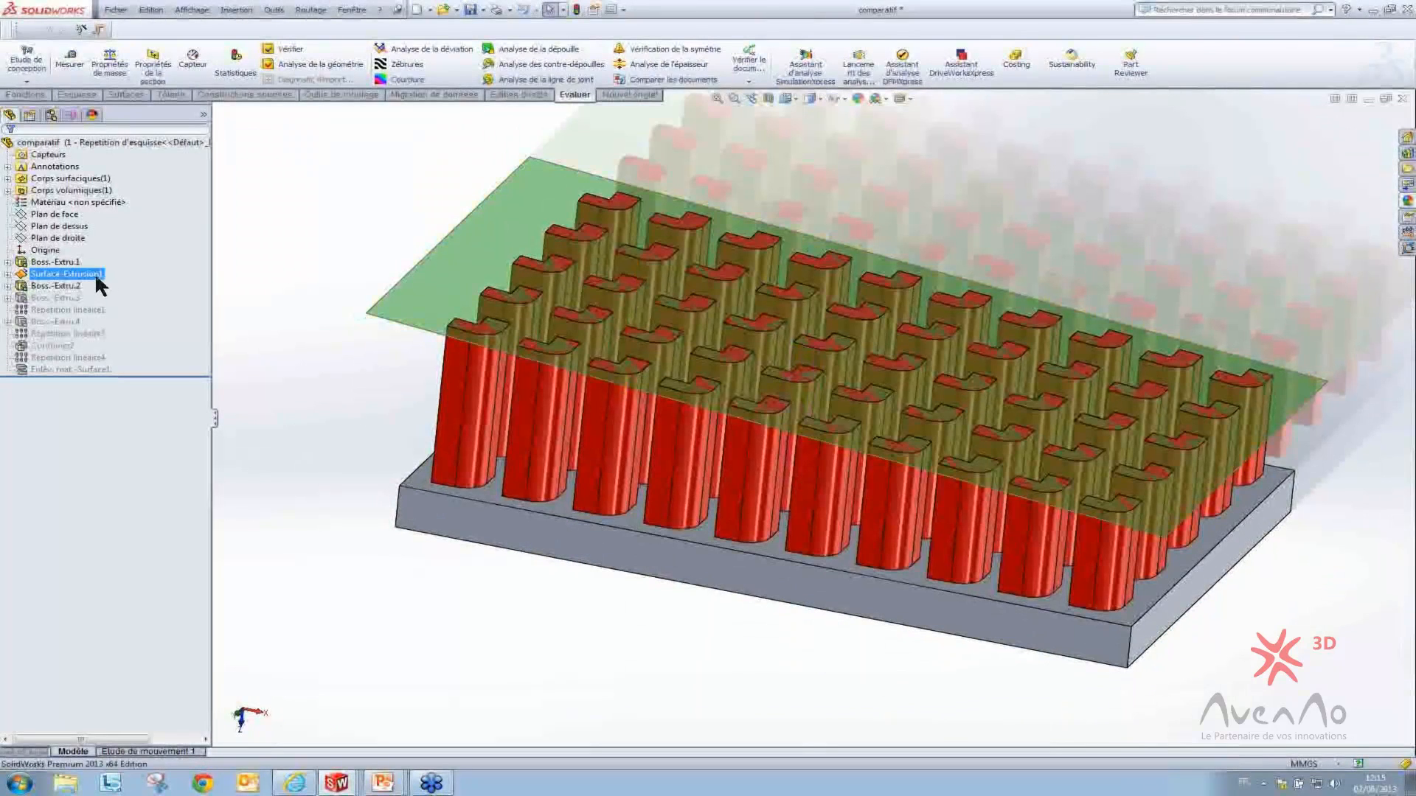
click(50, 114)
double_click(65, 167)
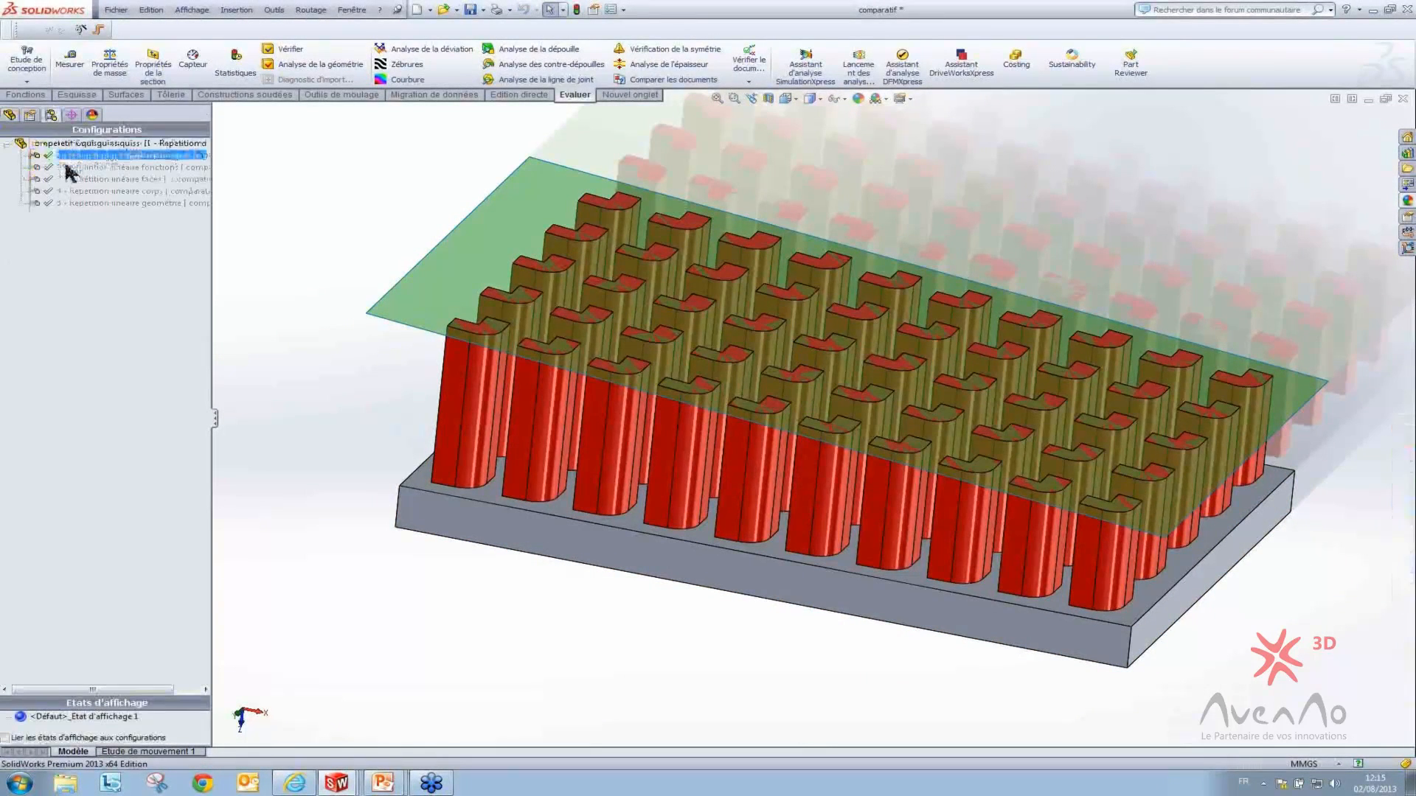
click(10, 115)
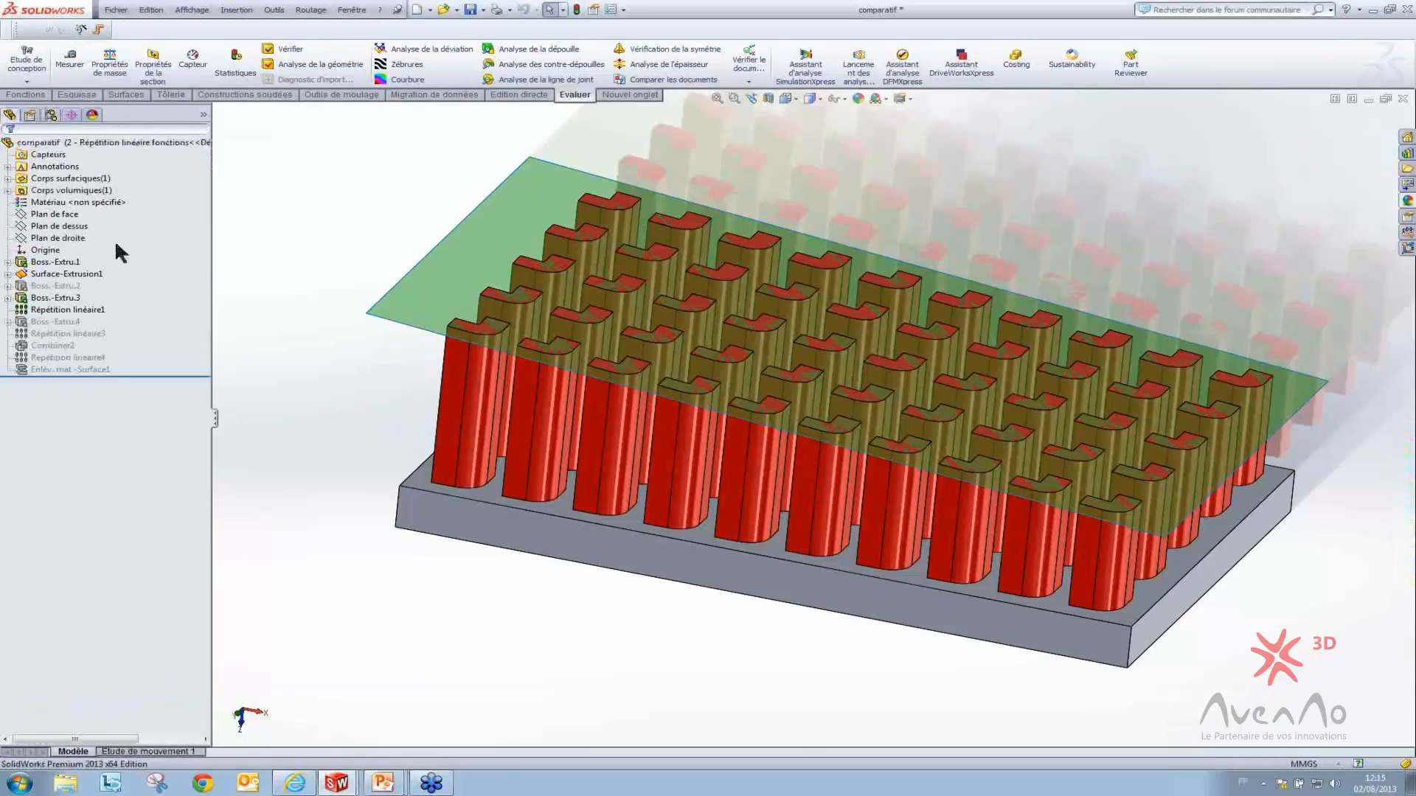
Examine the source pillar Boss.-Extru.3 and open Répétition linéaire1 to inspect its directions and patterned feature, leaving its settings as they are
click(52, 273)
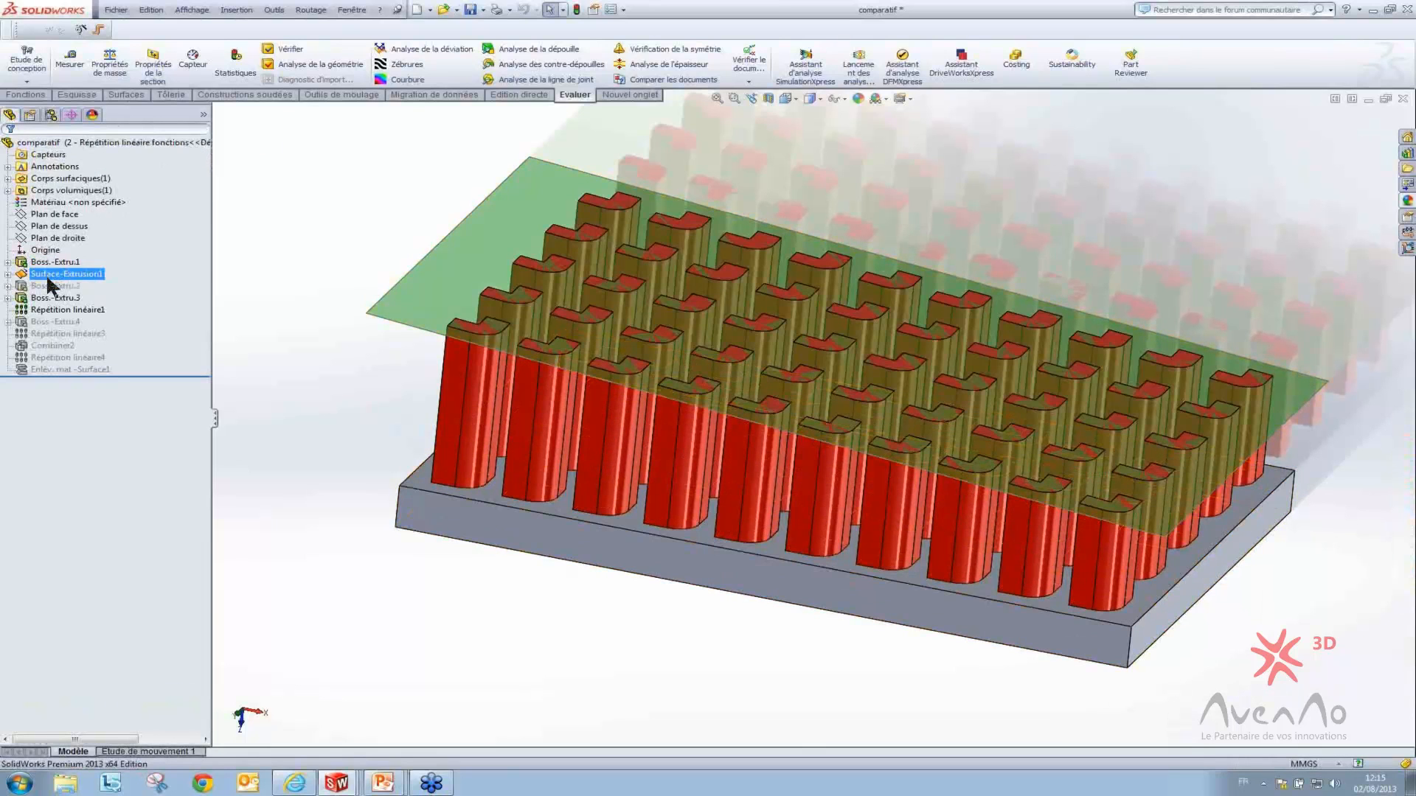
click(59, 298)
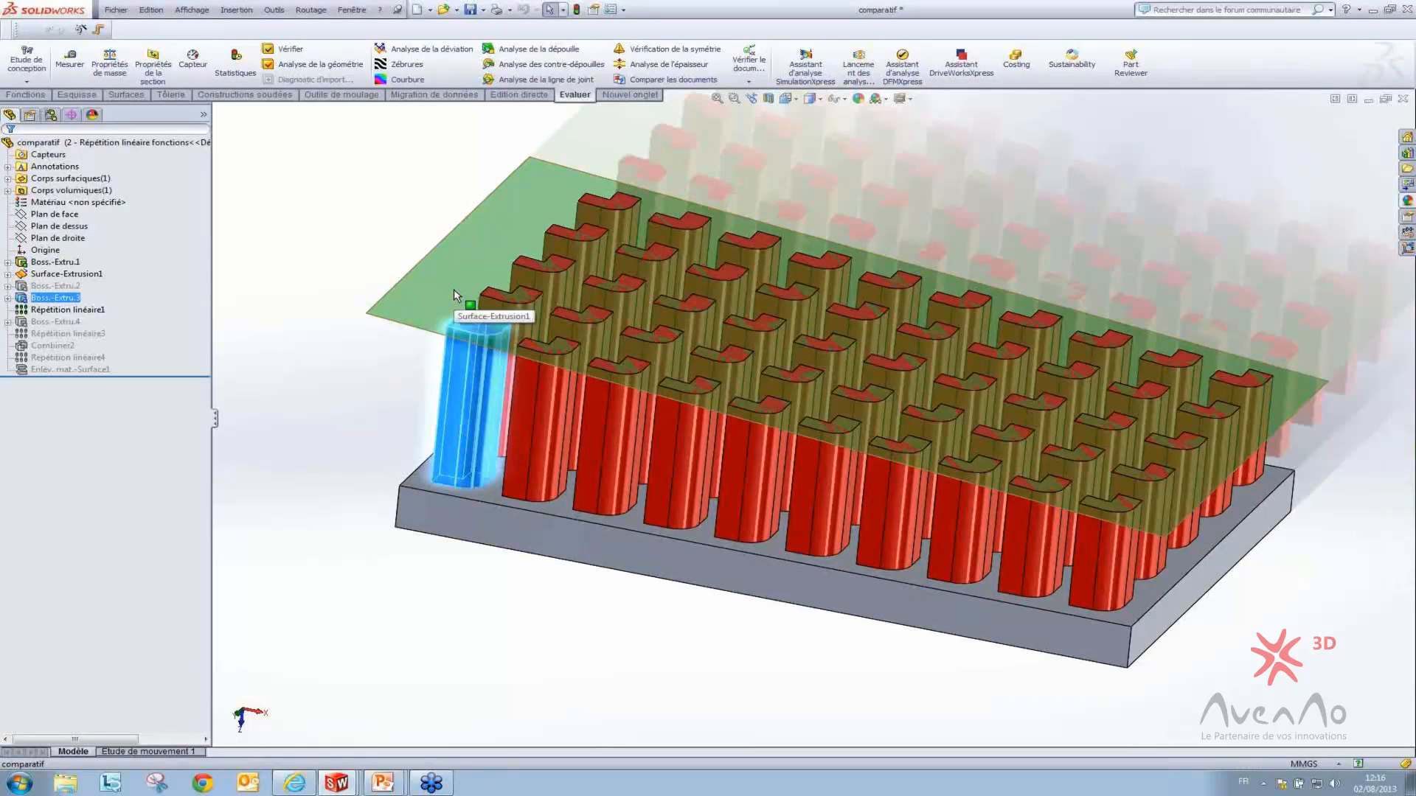
ctrl+click(60, 310)
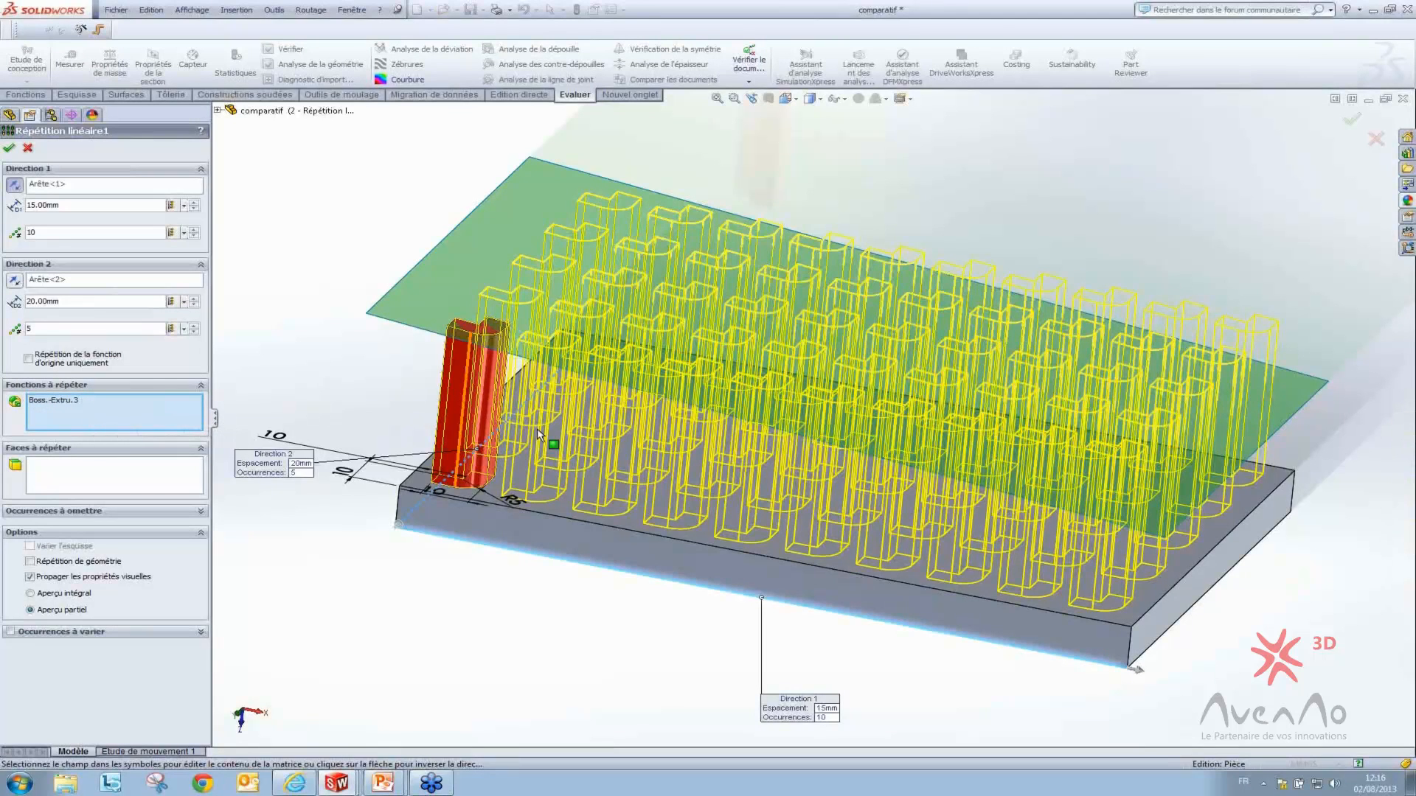
middle_drag(948, 494, 958, 438)
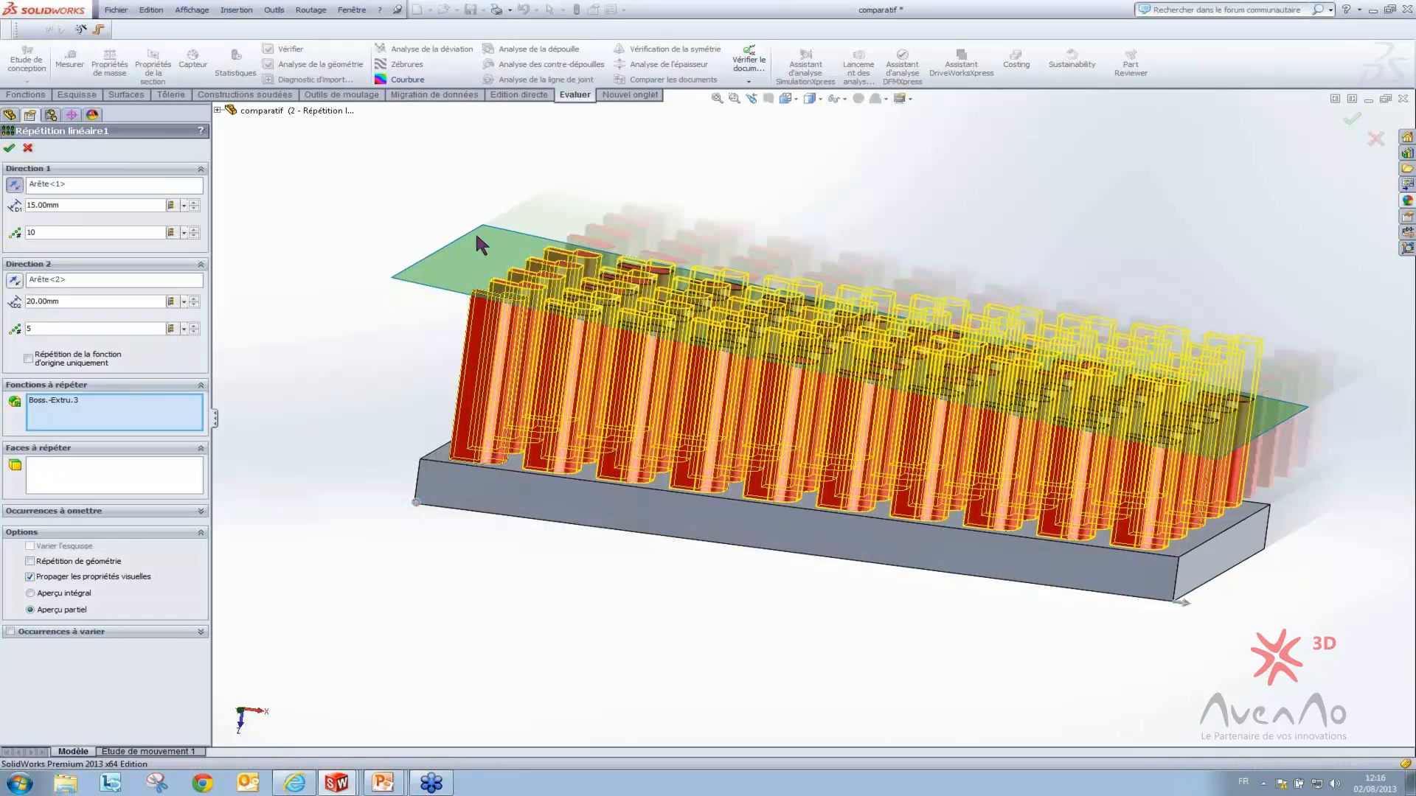
middle_drag(717, 430, 714, 472)
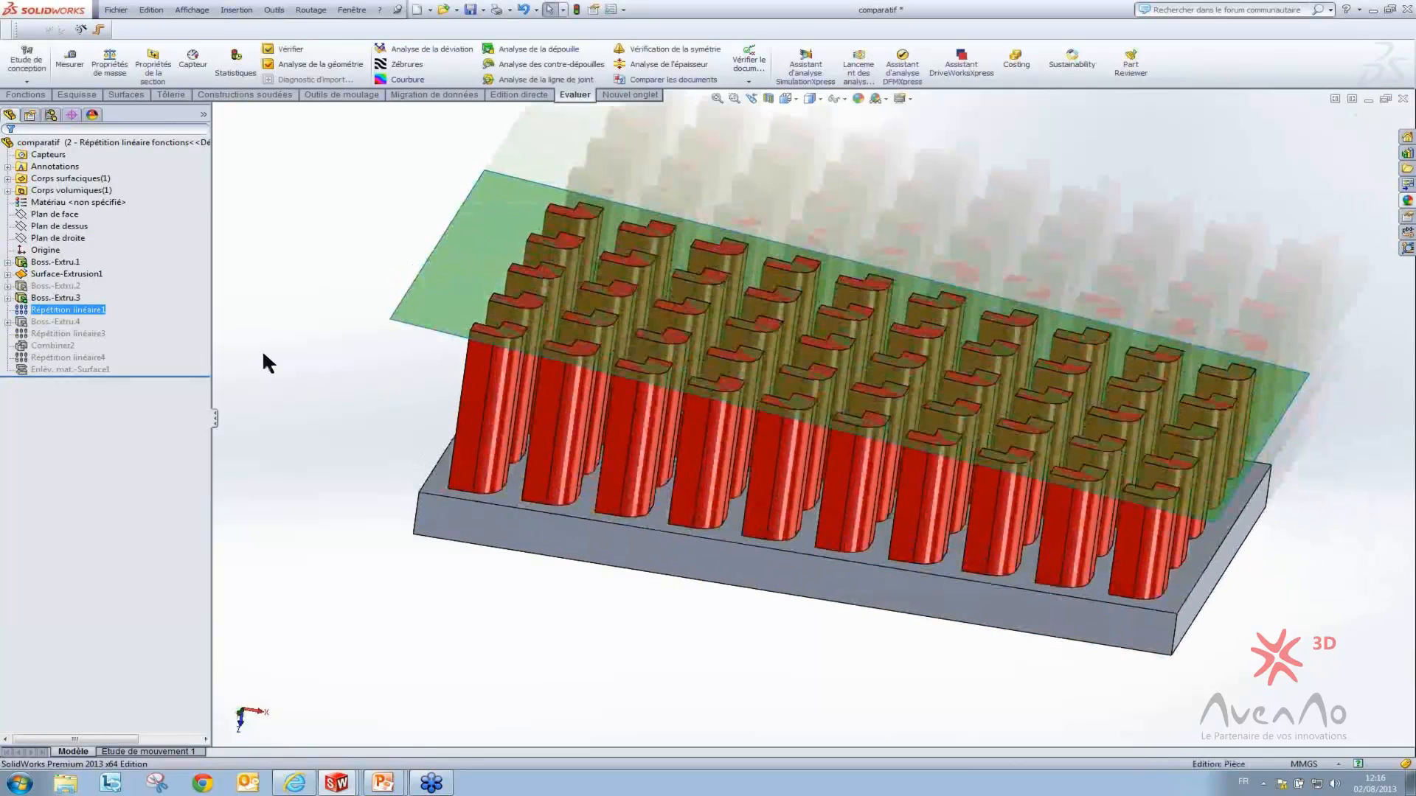
Activate the configuration "3 - Répétition linéaire faces" and return to its feature tree
click(52, 114)
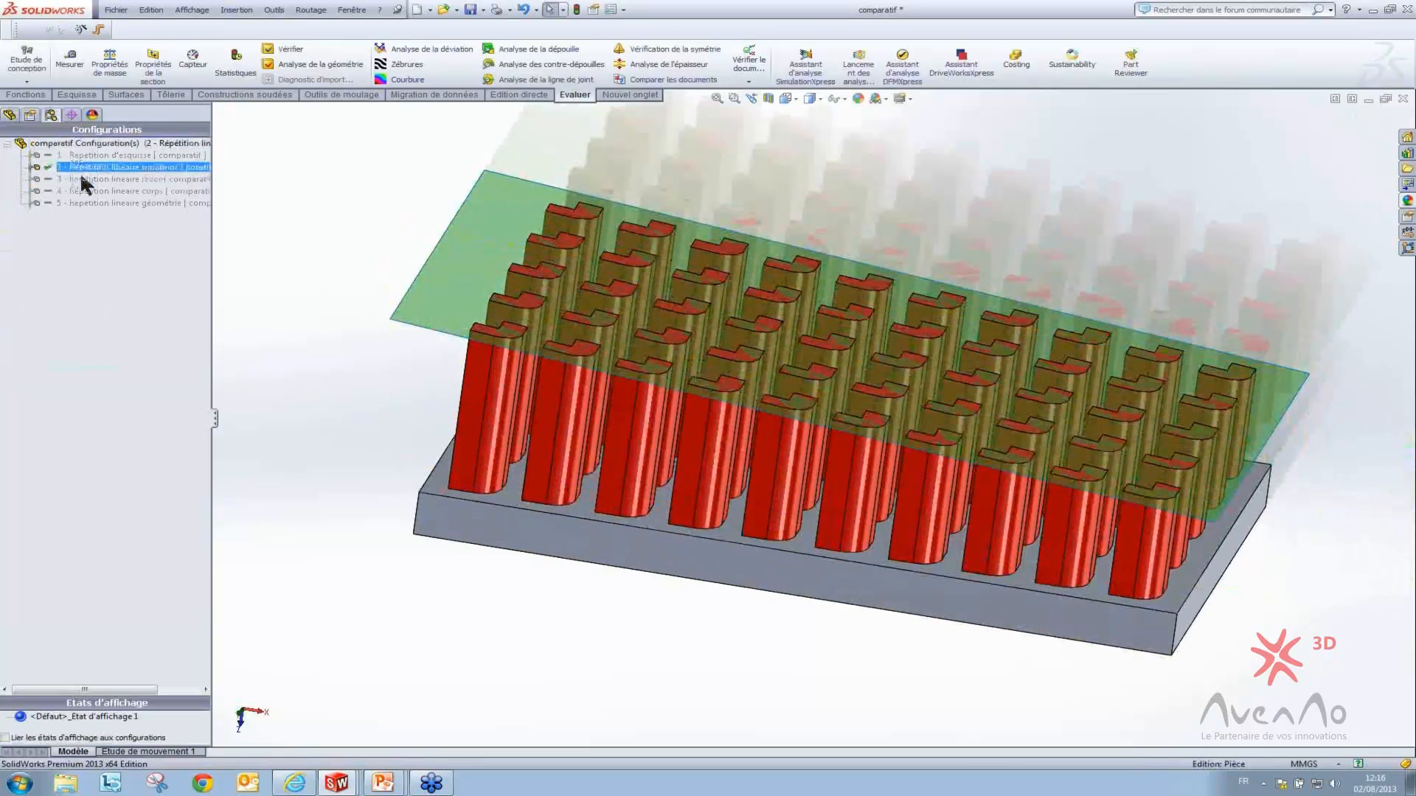
double_click(82, 178)
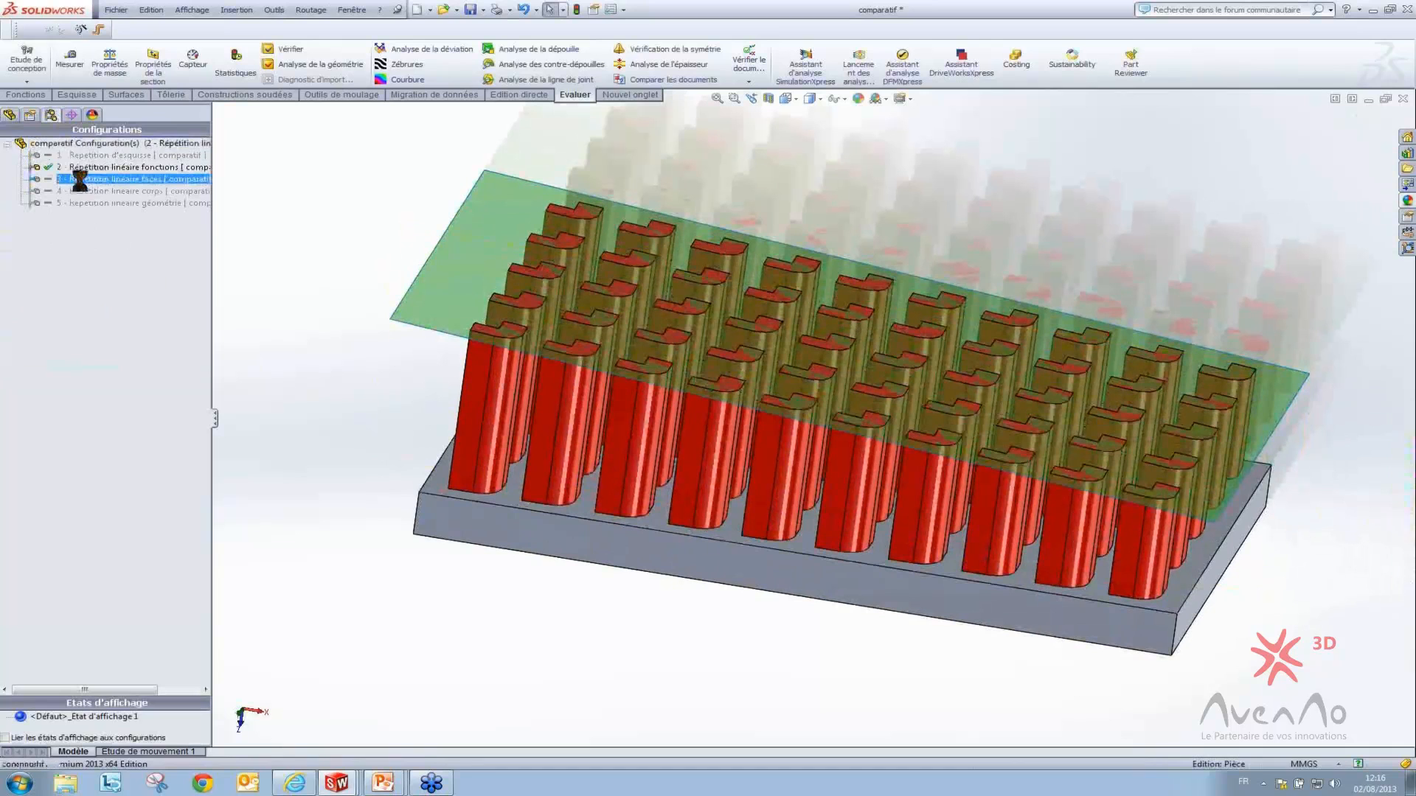
click(11, 116)
Edit Répétition linéaire1 and remove Boss.-Extru.3 from its features to pattern
click(85, 309)
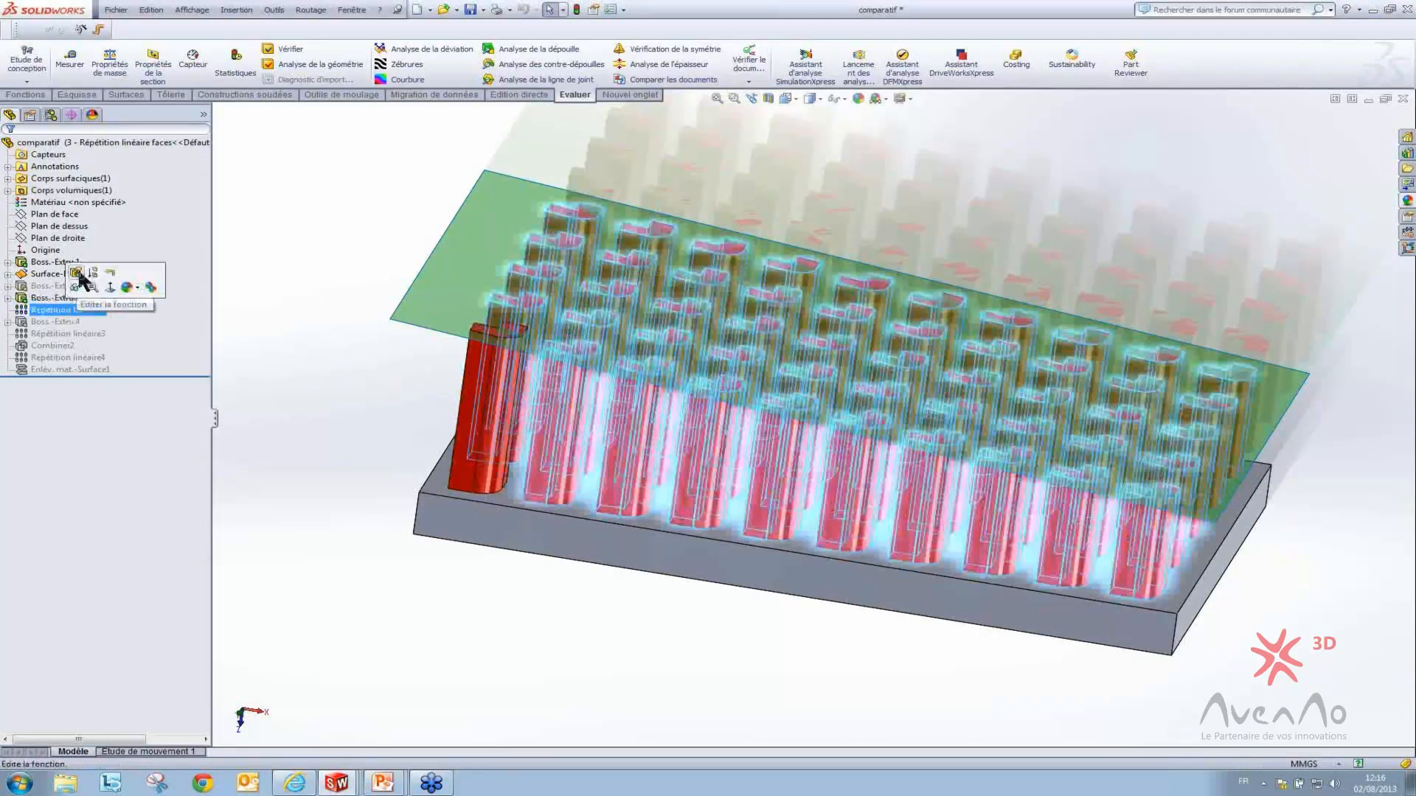
click(76, 272)
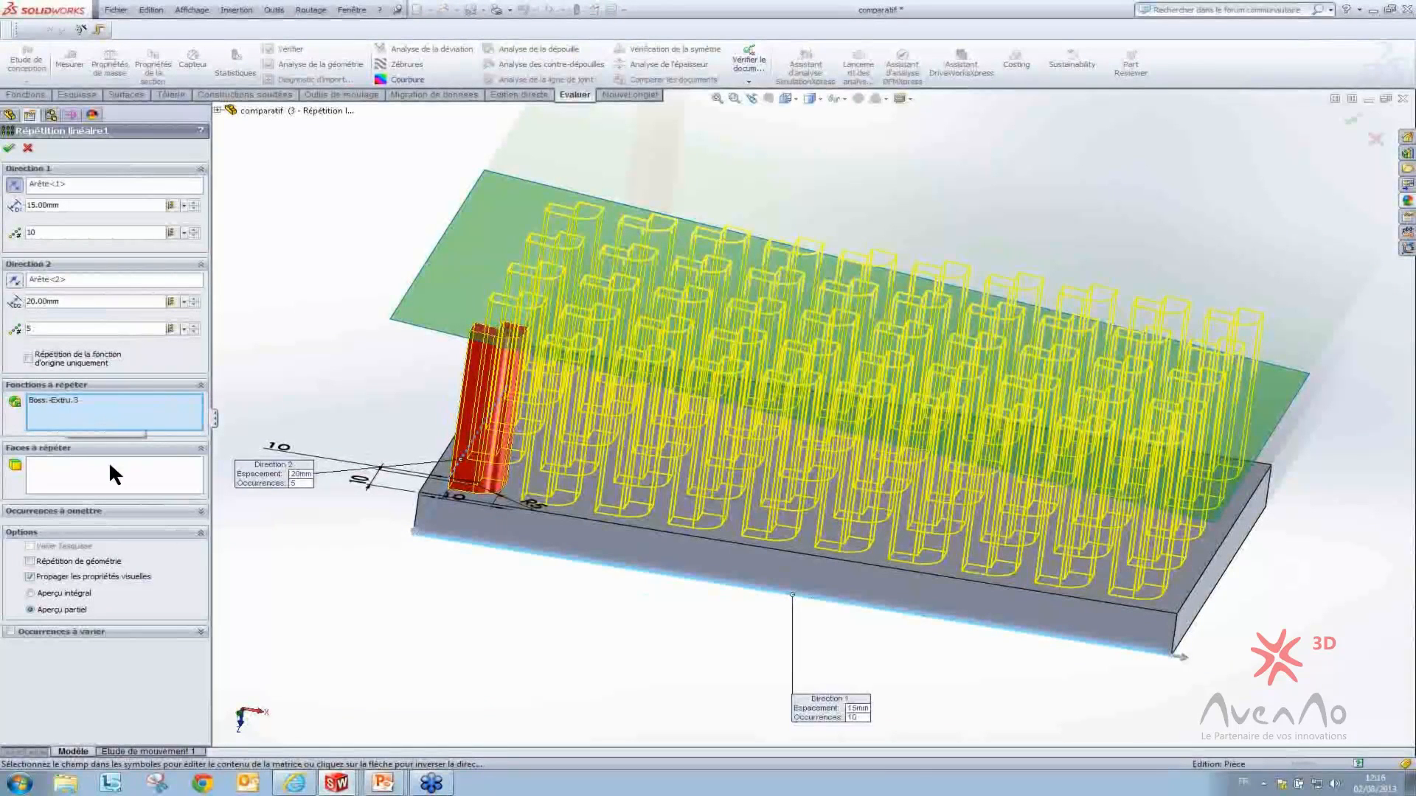
click(71, 478)
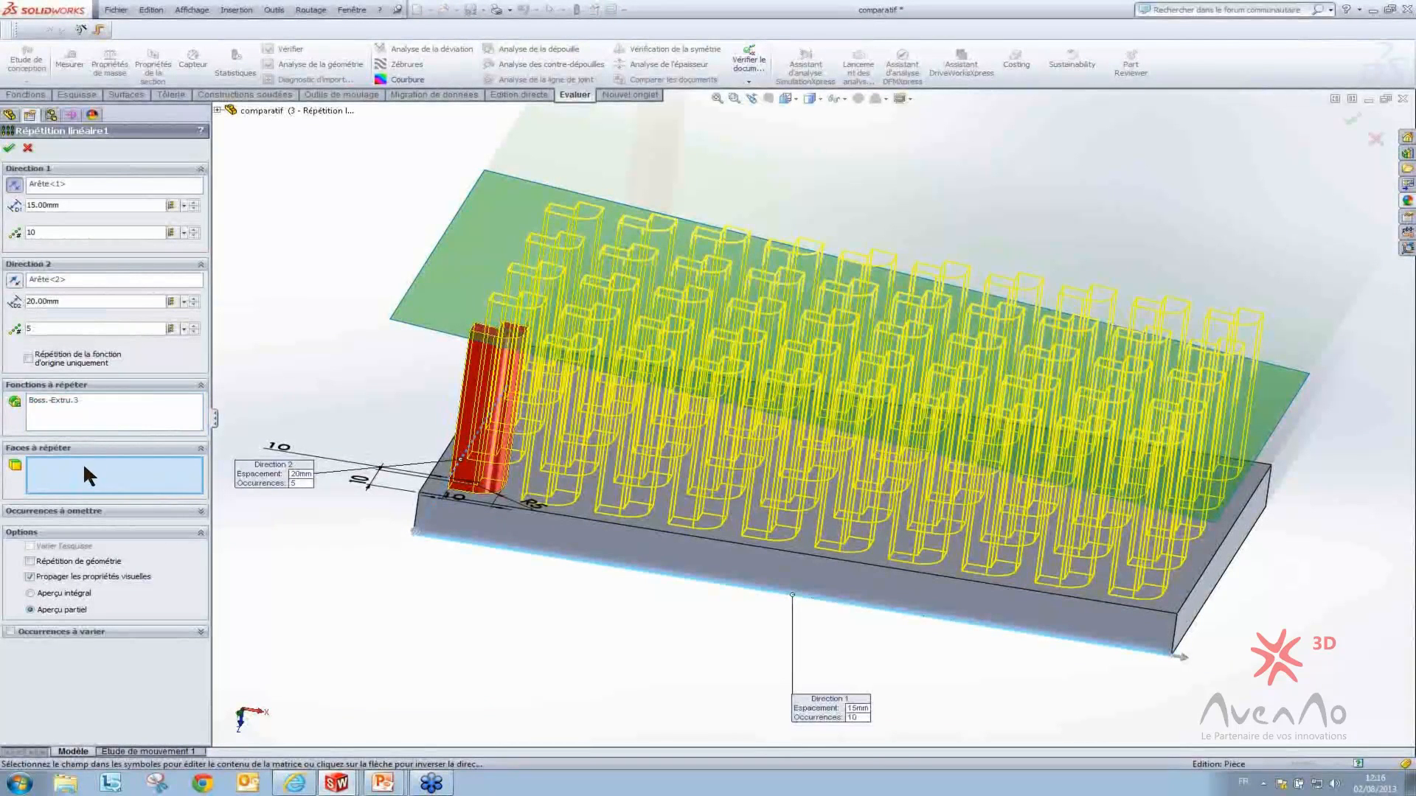
right_click(66, 407)
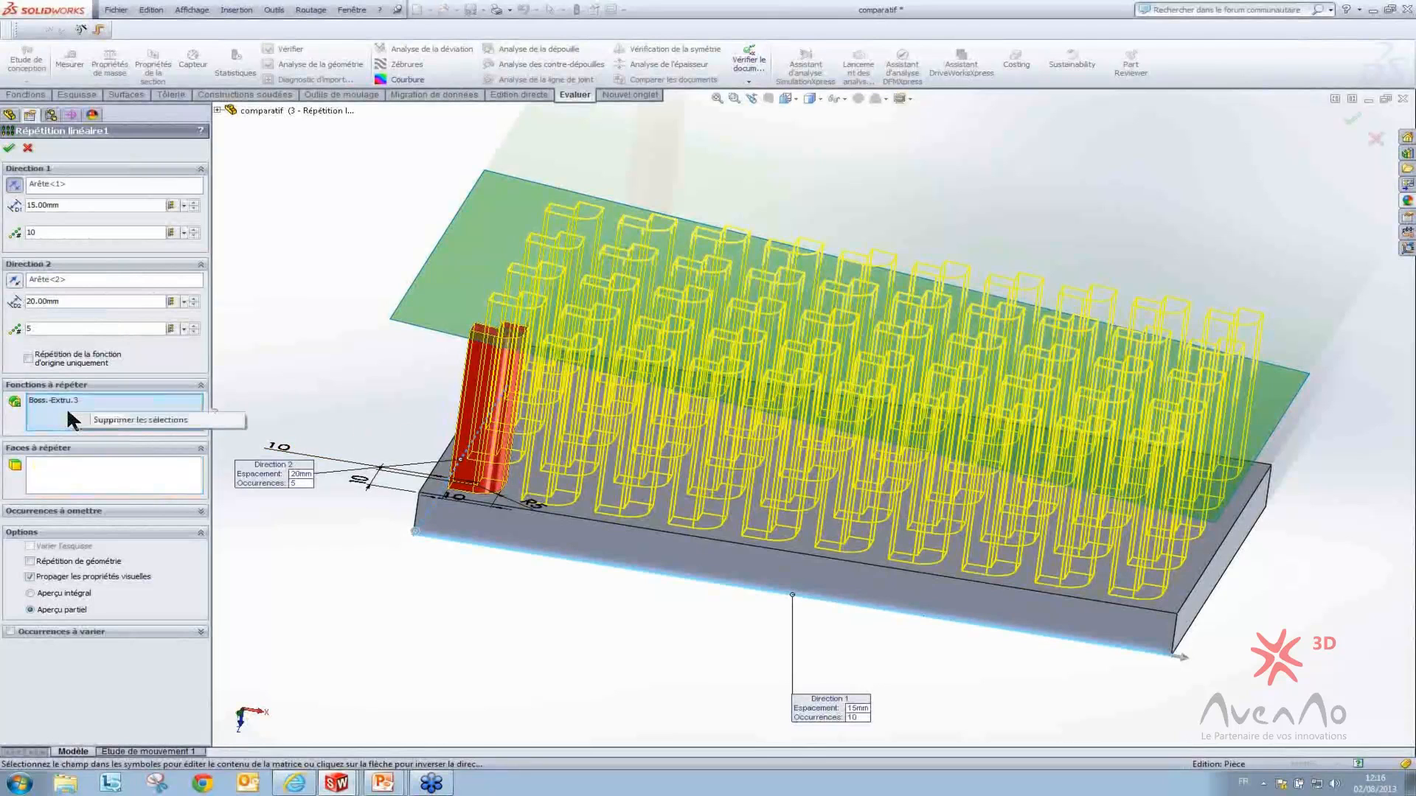
click(133, 418)
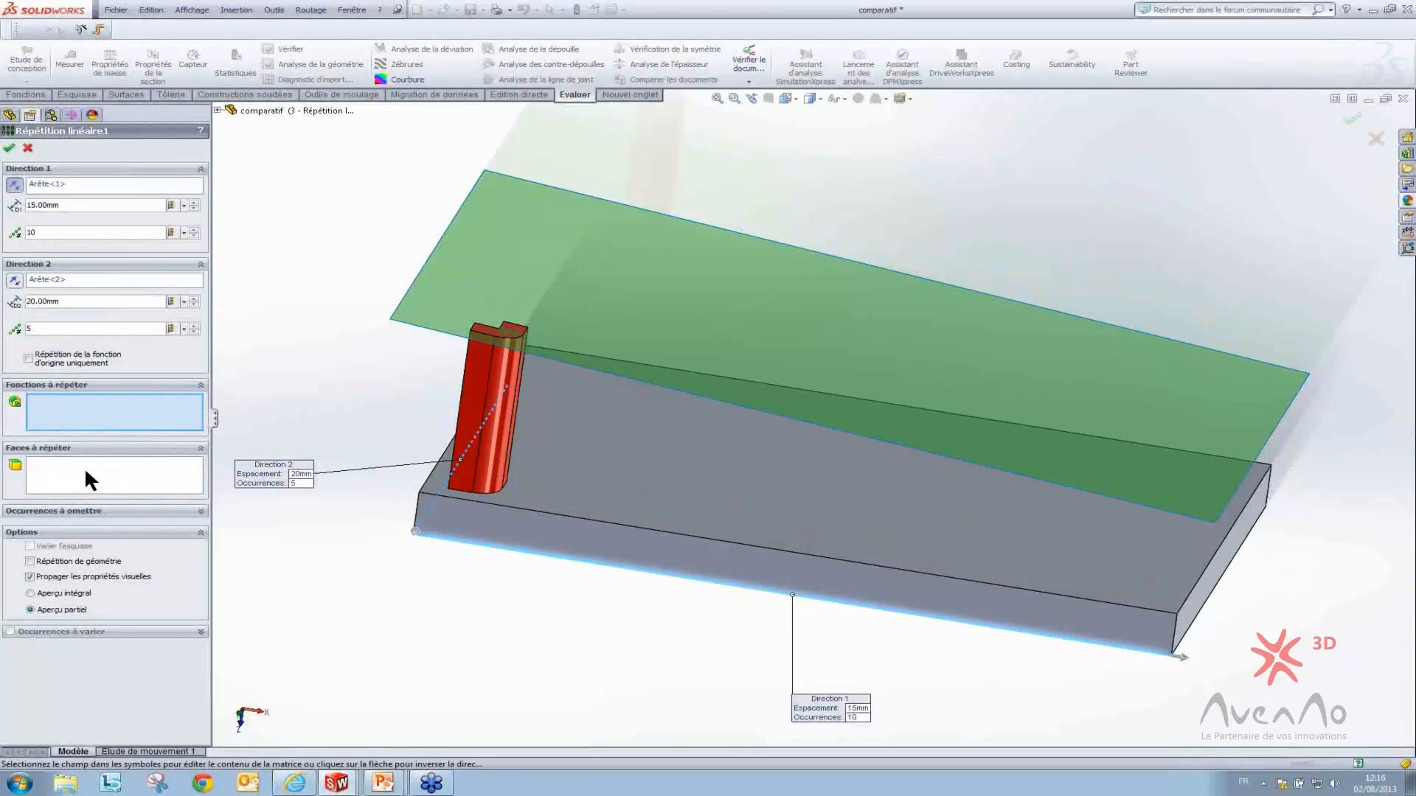
Select the side faces all around the corner pillar as the faces to pattern and try to validate the linear pattern
scroll(520, 413, down, 3)
scroll(521, 413, down, 2)
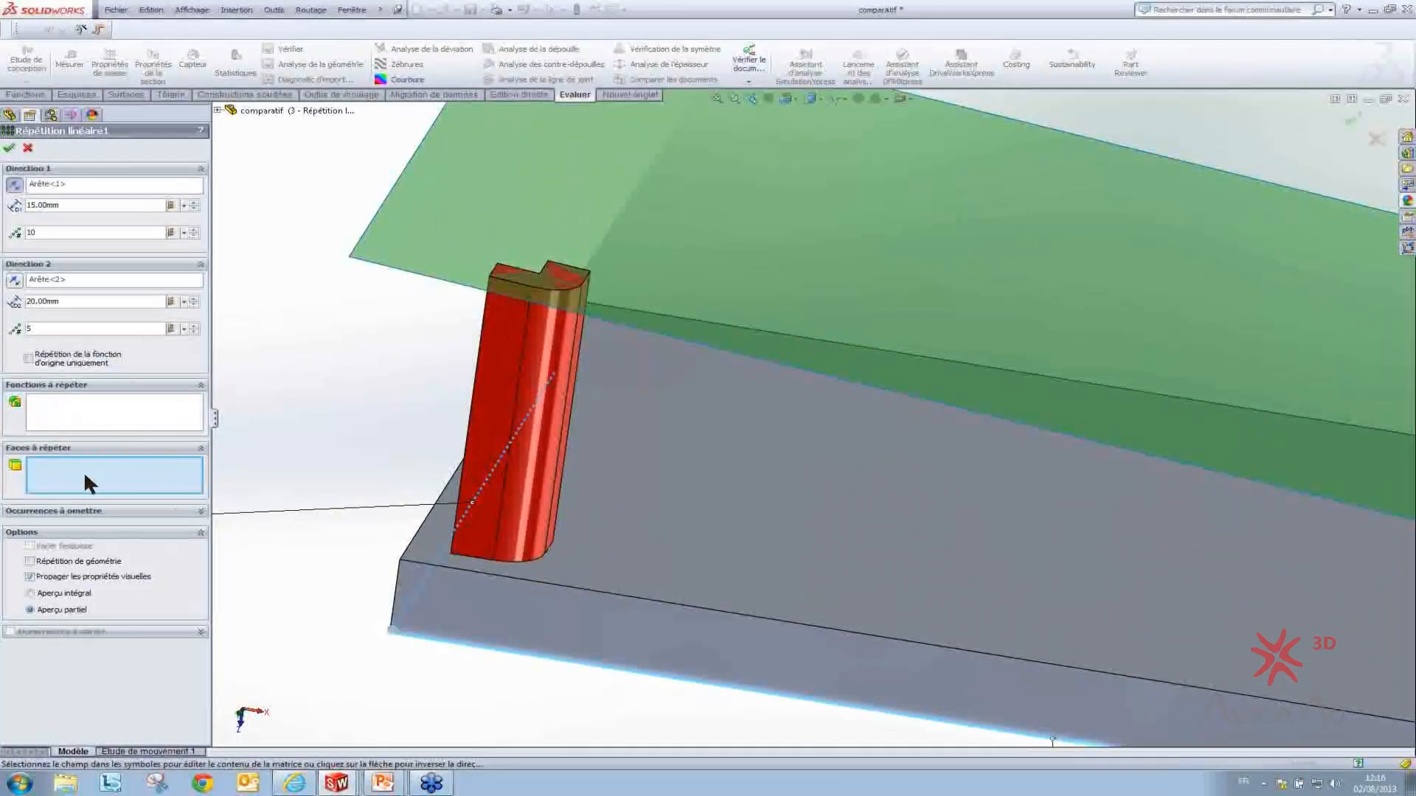
scroll(516, 384, down, 2)
click(564, 376)
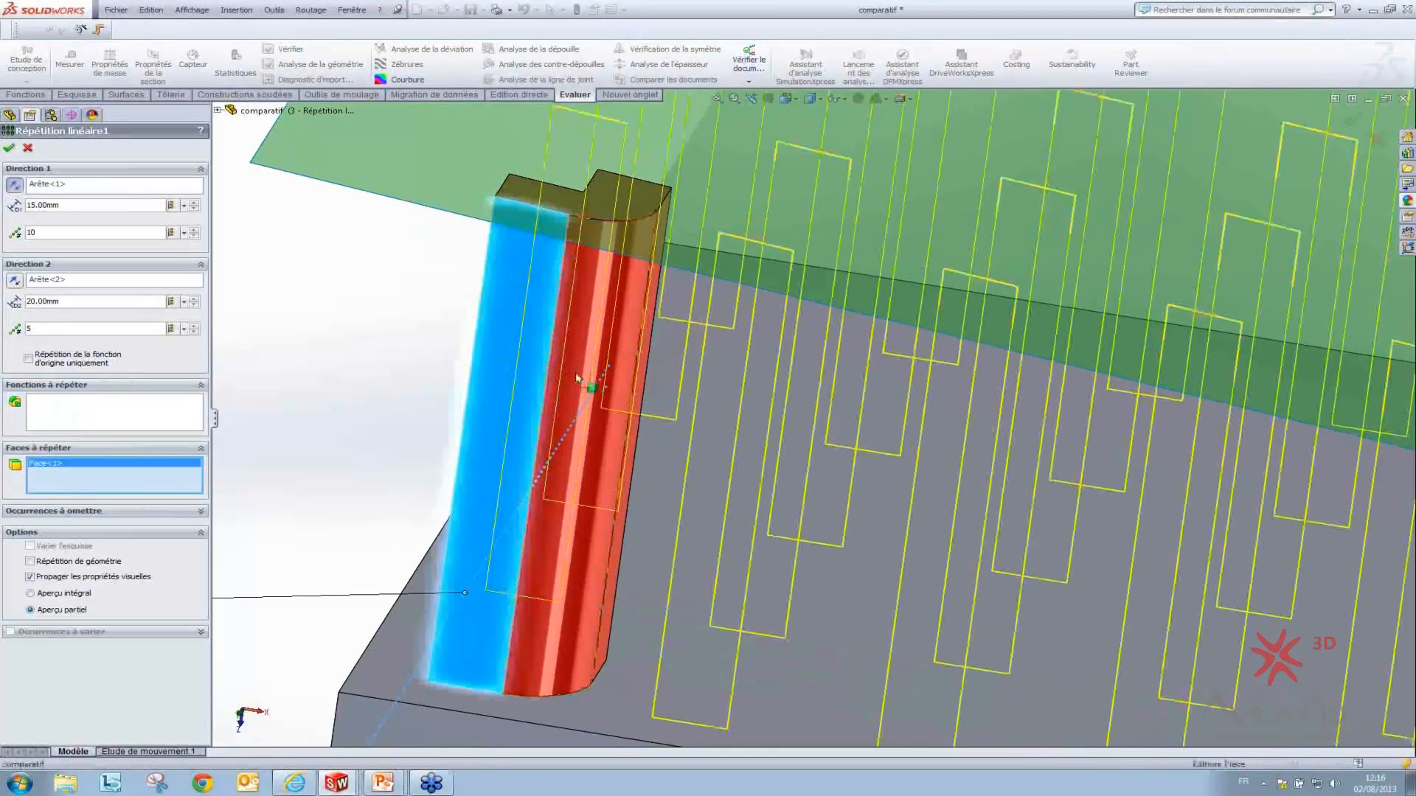
click(618, 379)
middle_drag(618, 379, 507, 455)
click(654, 366)
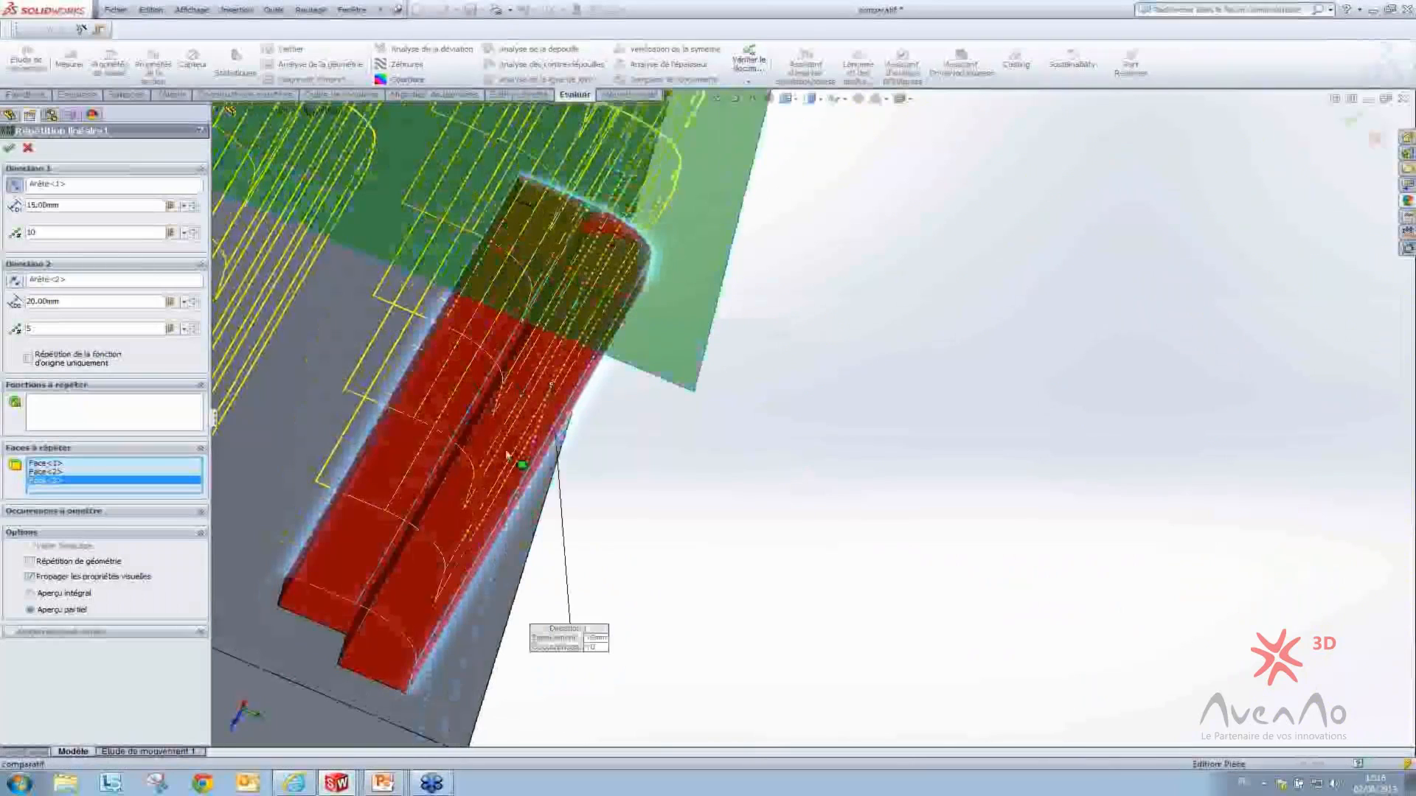
click(431, 472)
click(472, 498)
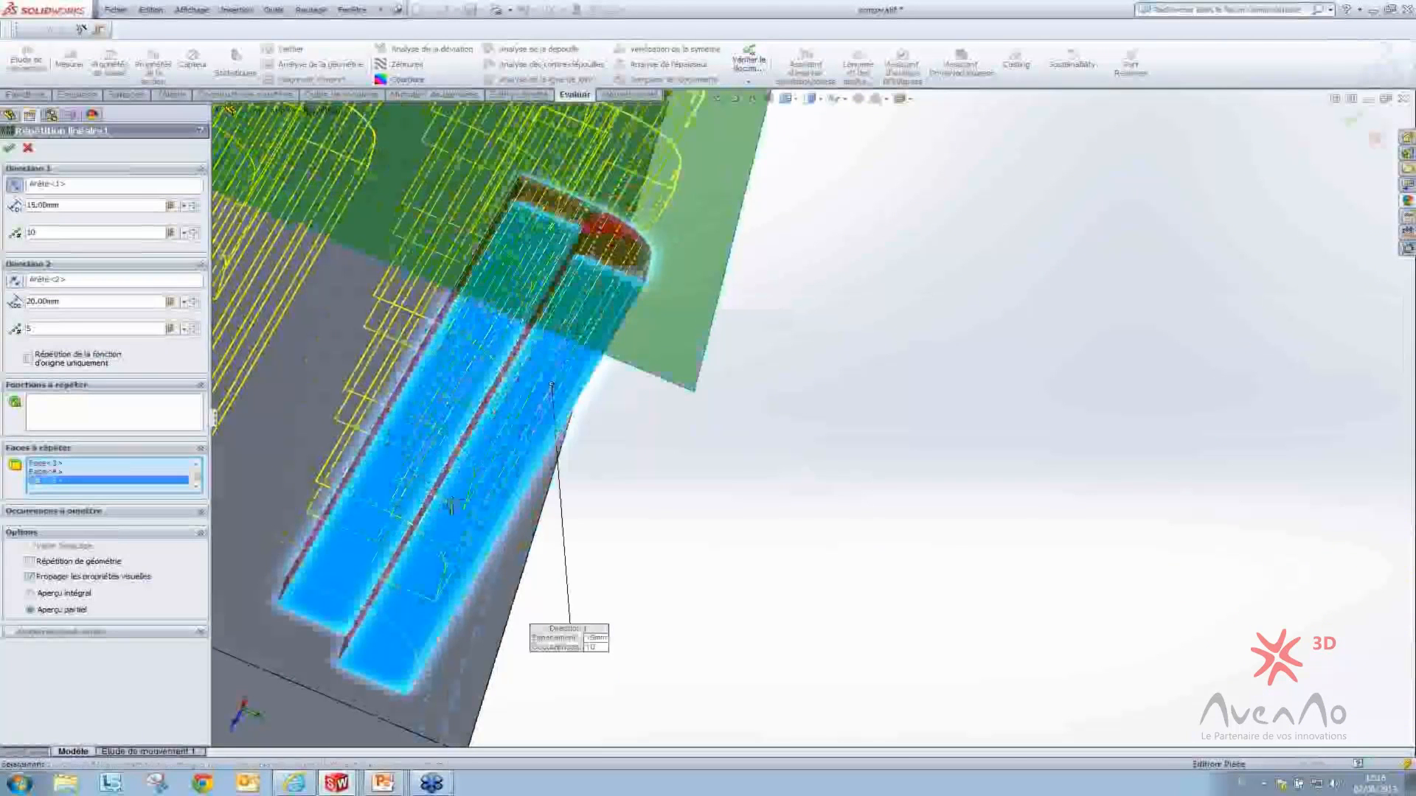
middle_drag(451, 506, 531, 516)
click(418, 480)
click(324, 433)
scroll(303, 334, up, 3)
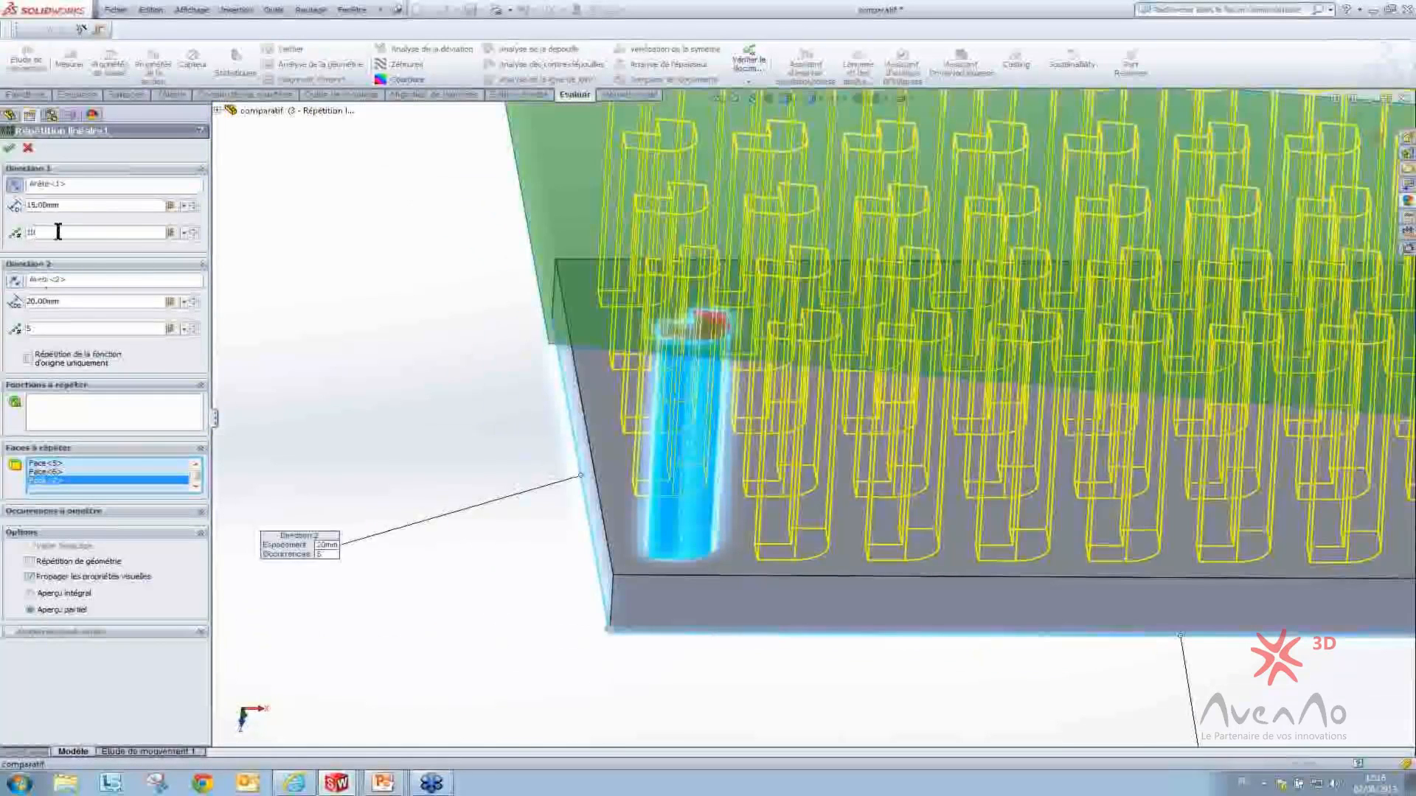
text(6)
click(11, 149)
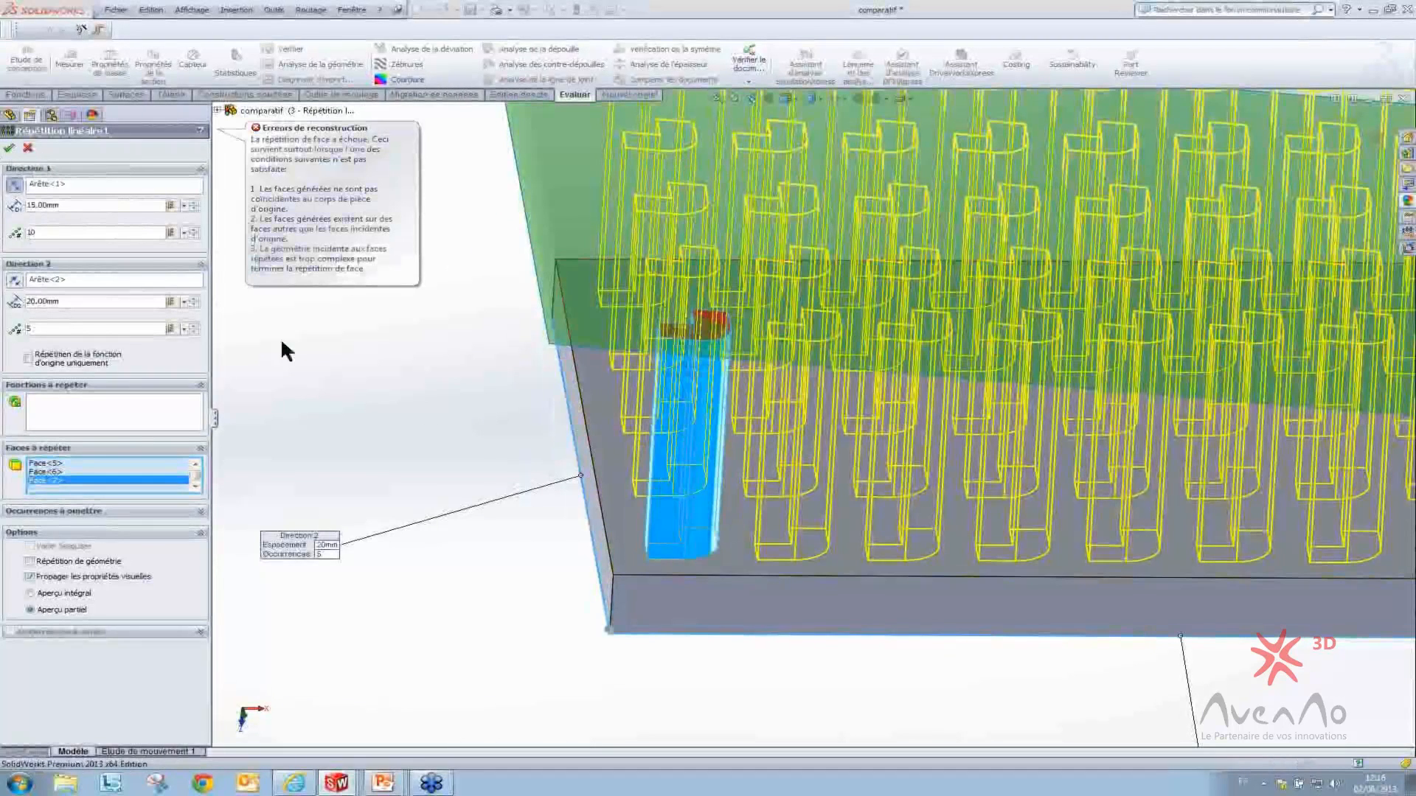
Add the corner pillar's top face to the faces to pattern and validate the linear pattern
click(103, 416)
click(96, 447)
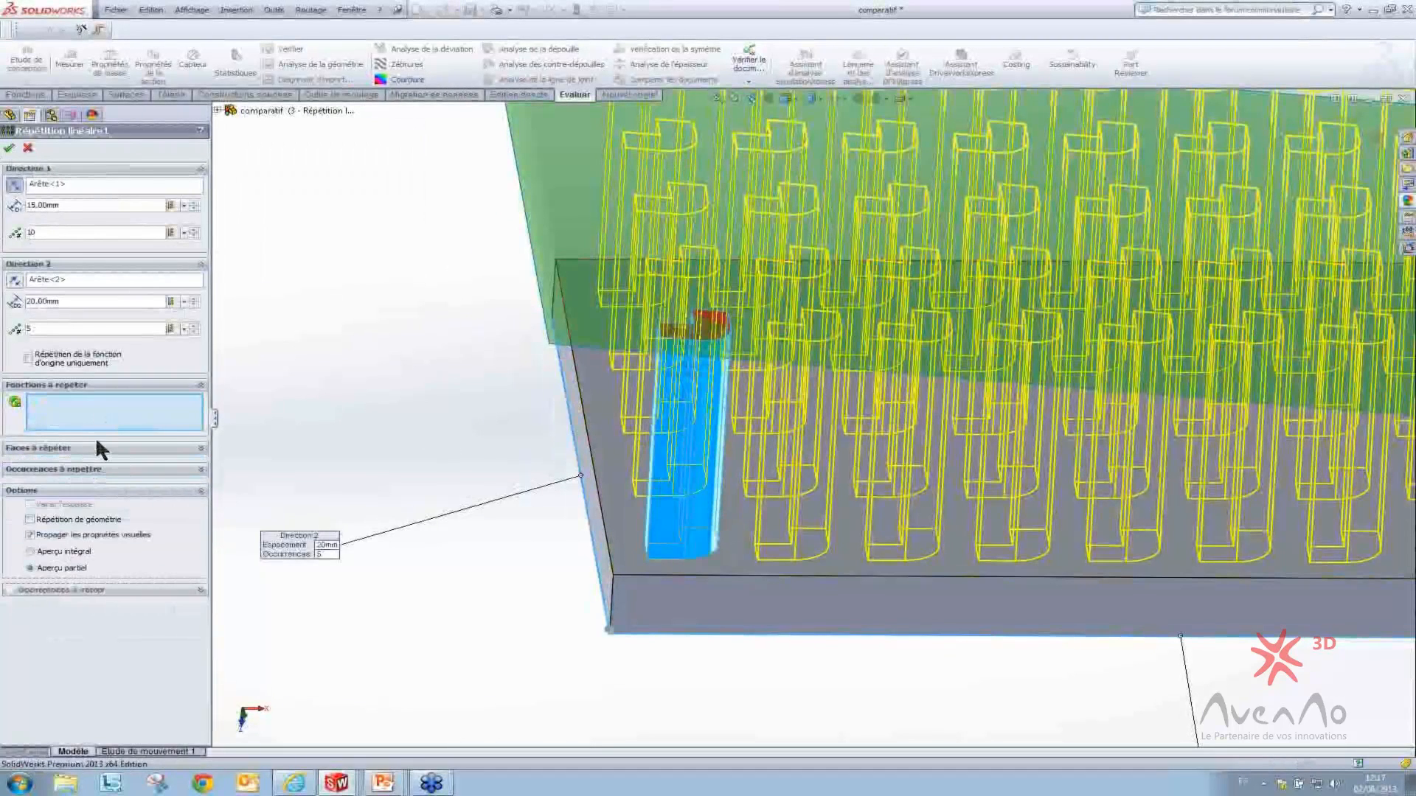
click(97, 449)
click(93, 480)
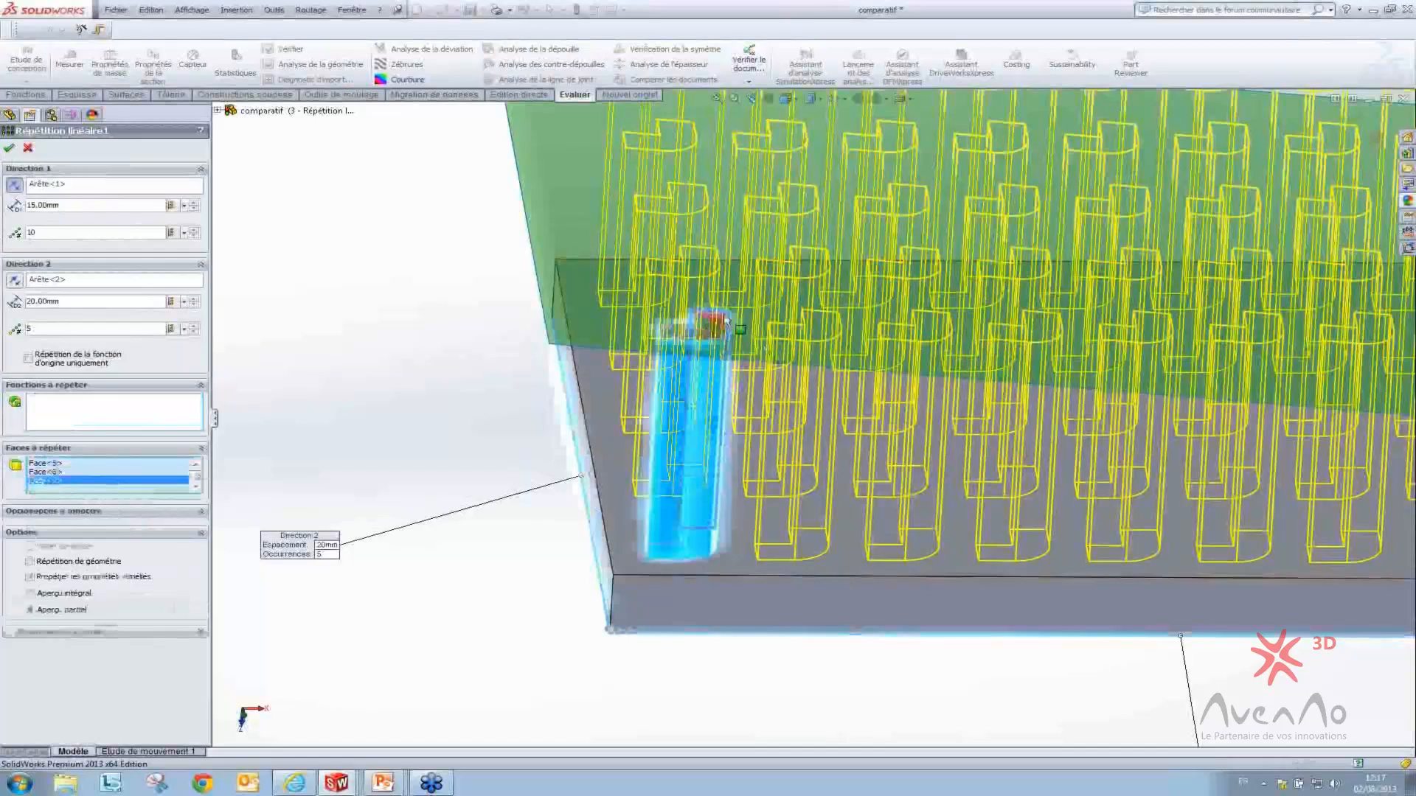
scroll(694, 290, down, 3)
scroll(717, 402, down, 2)
click(717, 401)
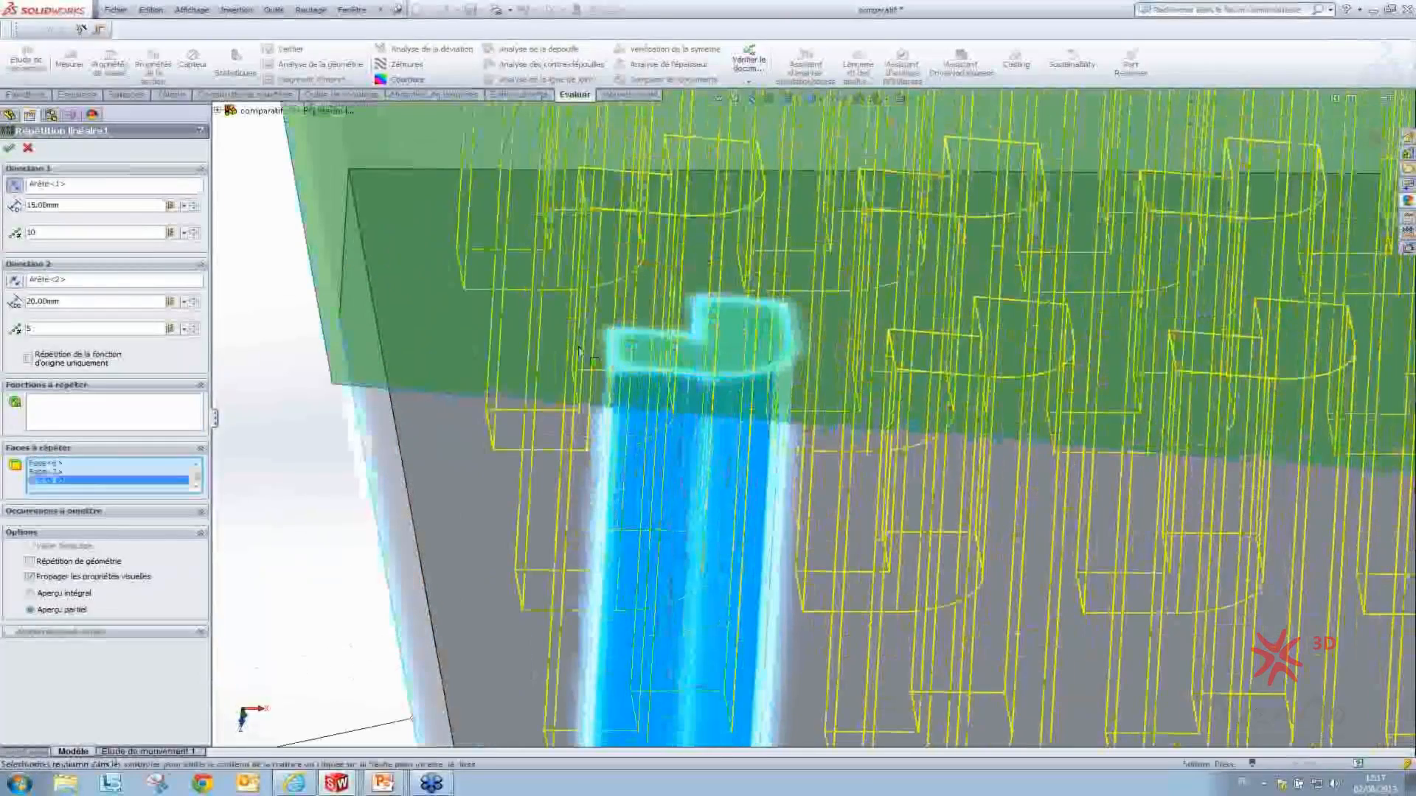
click(11, 149)
scroll(1121, 431, up, 4)
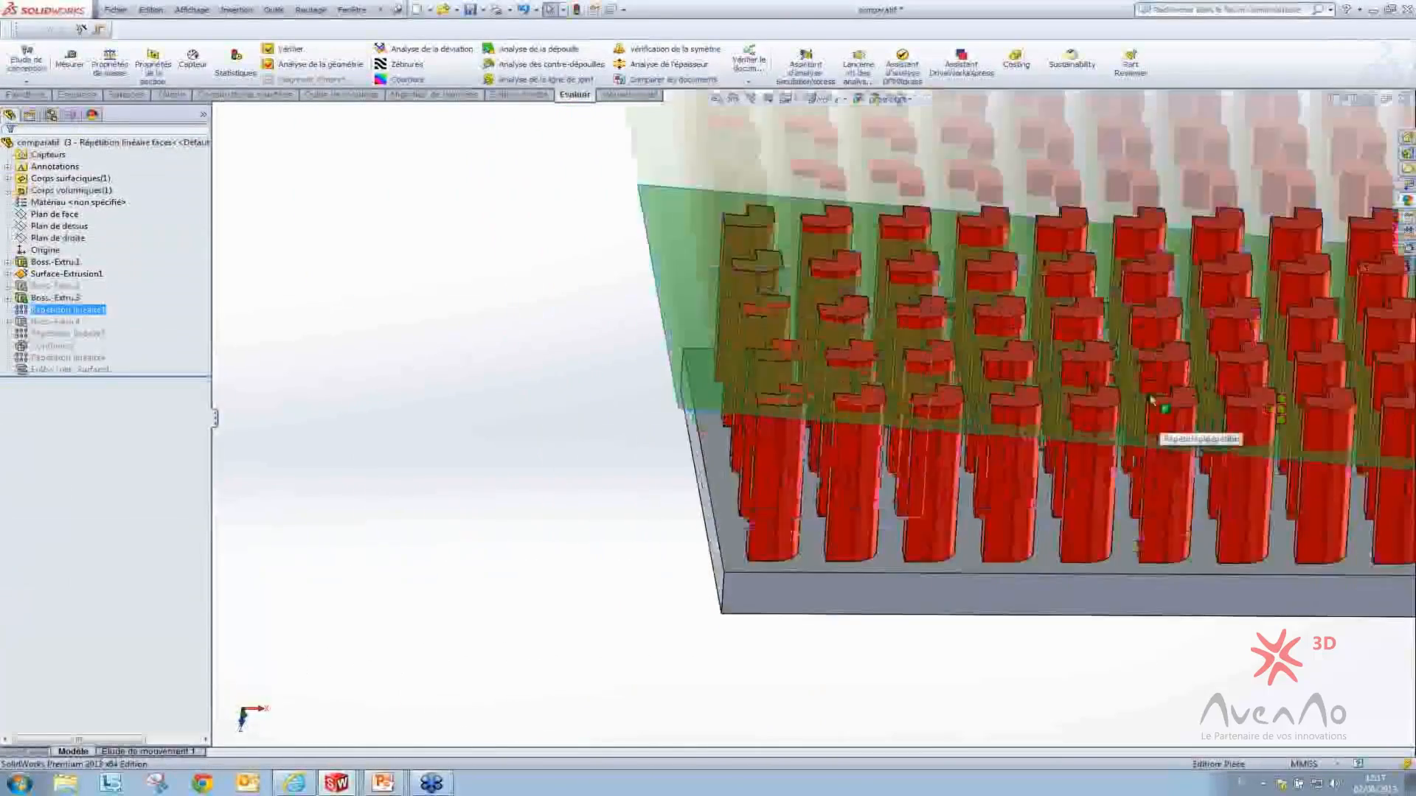
scroll(1152, 399, up, 4)
scroll(1095, 380, down, 3)
scroll(702, 405, down, 1)
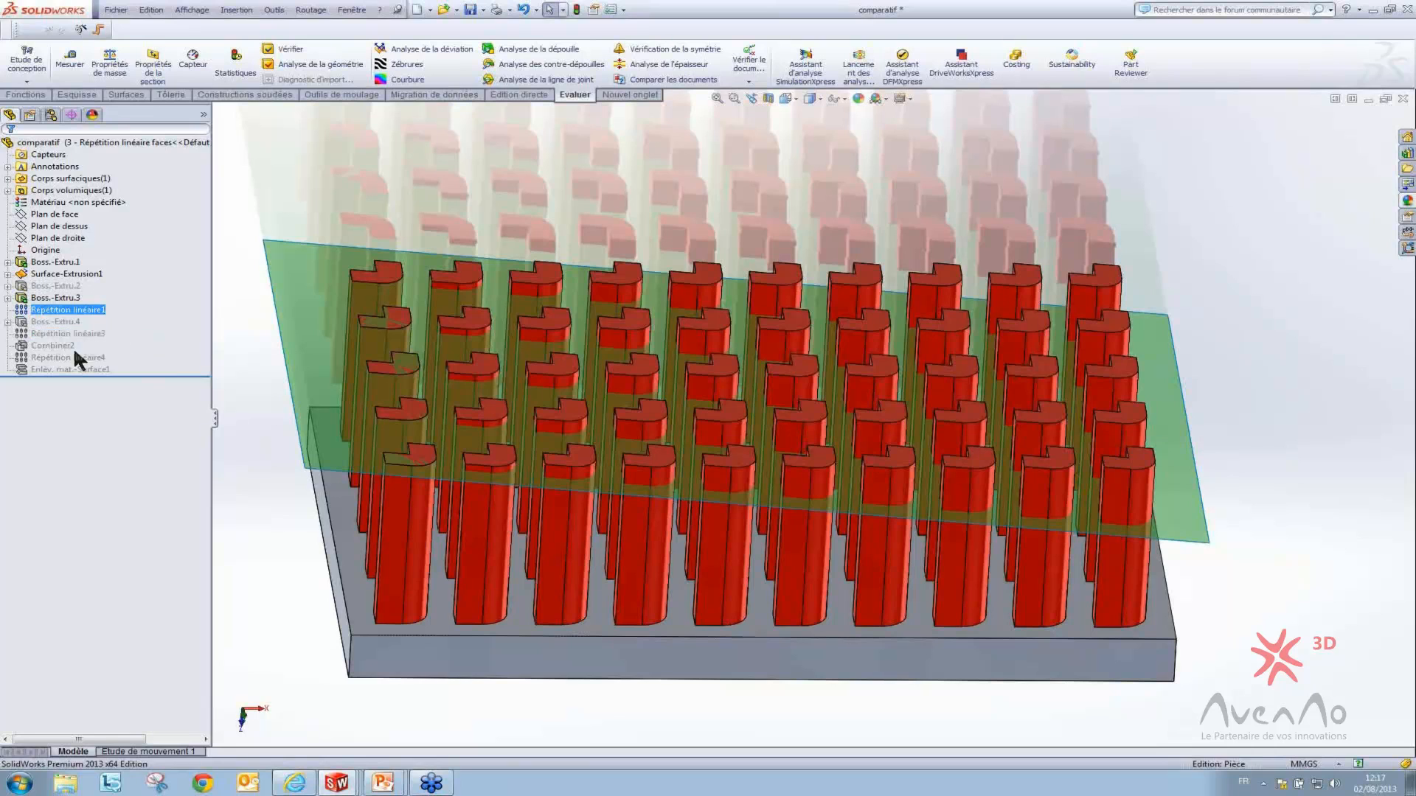
Unsuppress the surface cut Enlèv. mat.-Surface1 to trim the patterned pillars in the faces configuration
shift+click(60, 369)
click(85, 332)
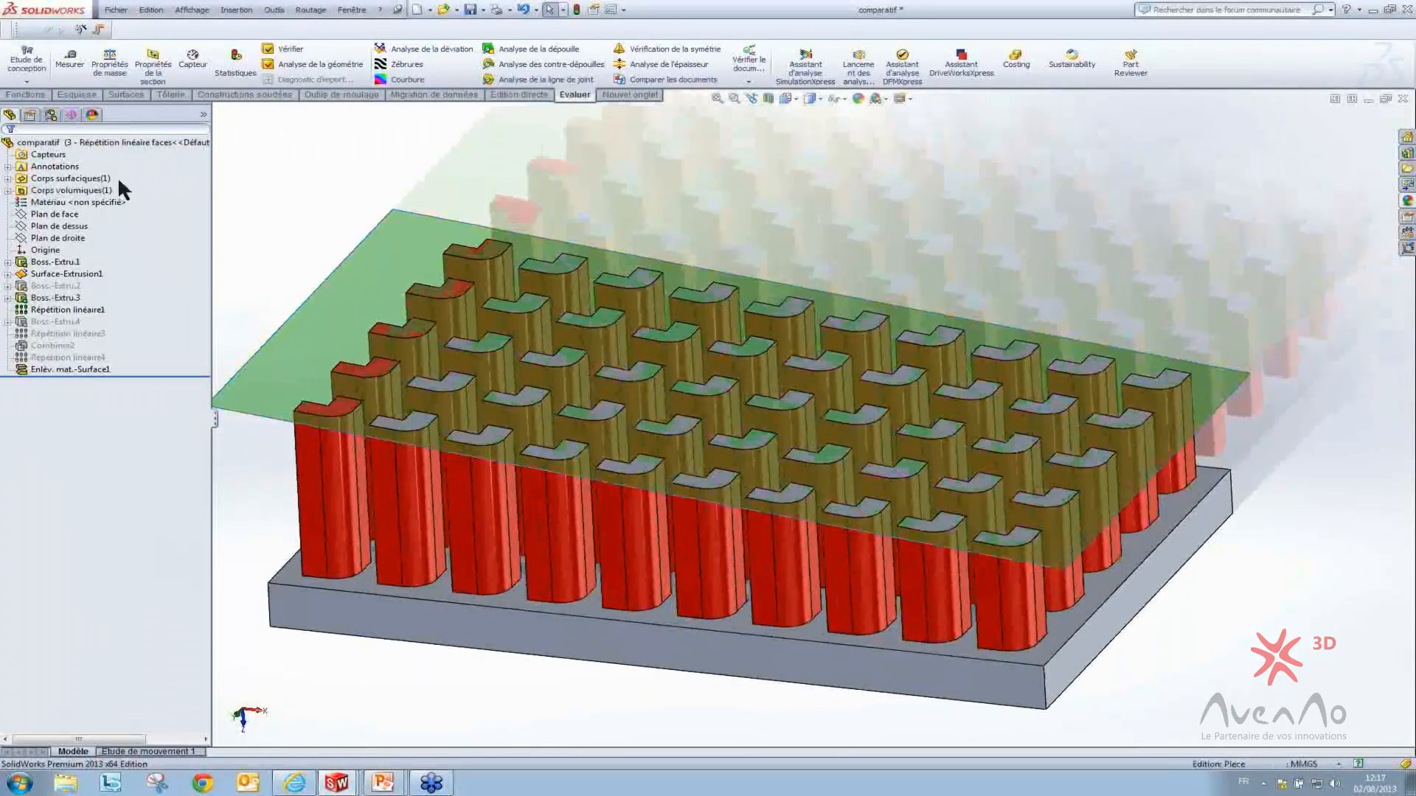
click(69, 179)
Activate the configuration "4 - Répétition linéaire corps" of the comparatif part
click(71, 115)
click(87, 192)
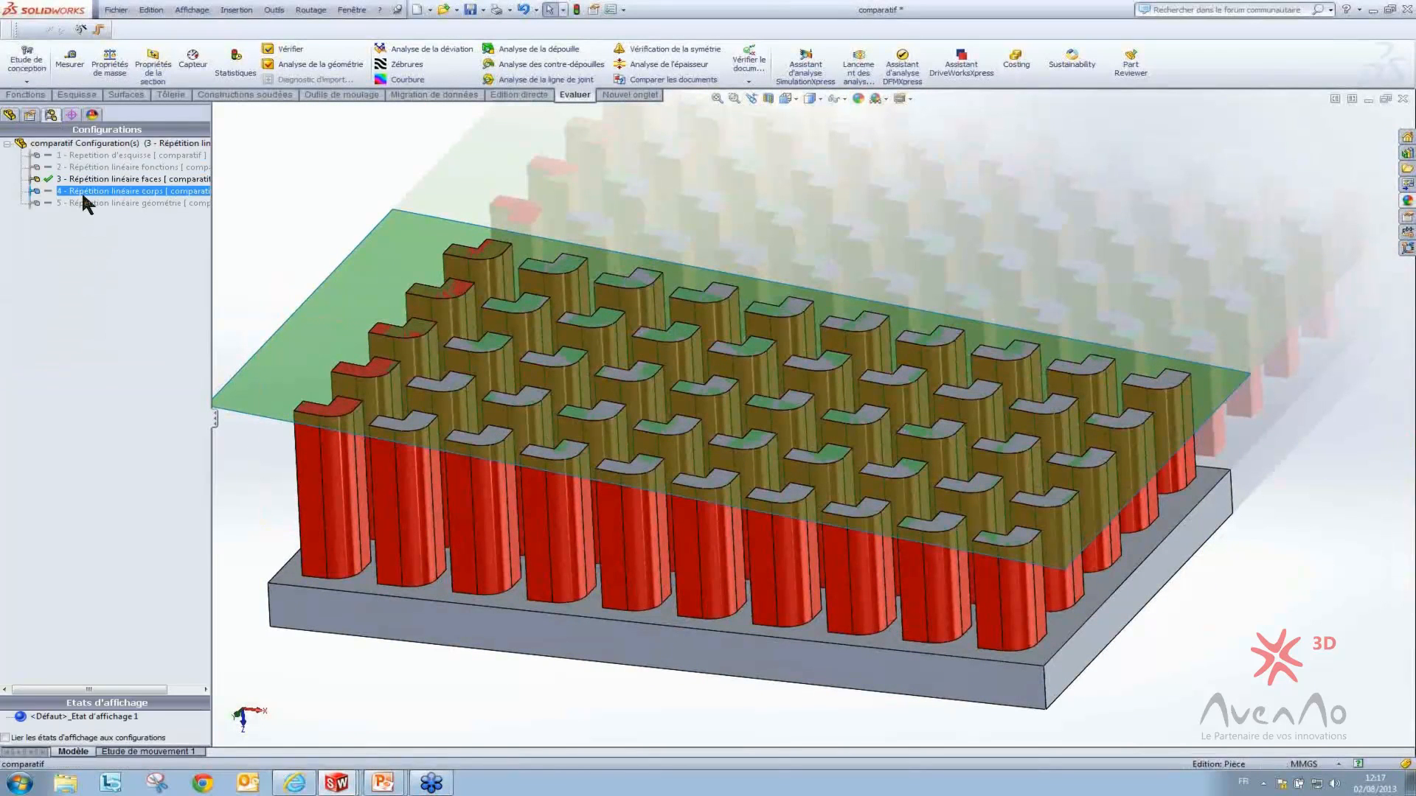
double_click(89, 192)
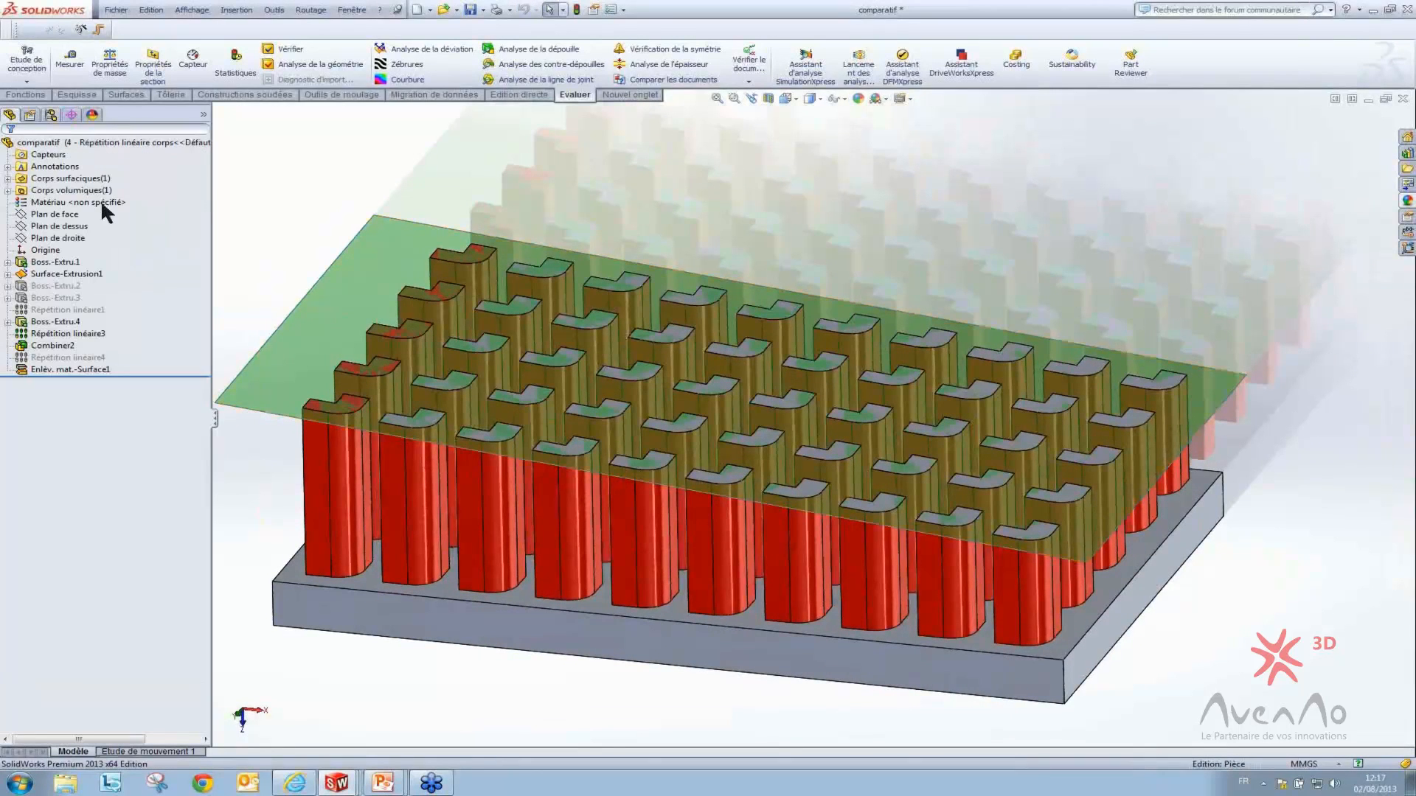
Examine the separate pillar body Boss.-Extru.4, inspect the body pattern settings of Répétition linéaire3 and close them with the settings kept
click(61, 322)
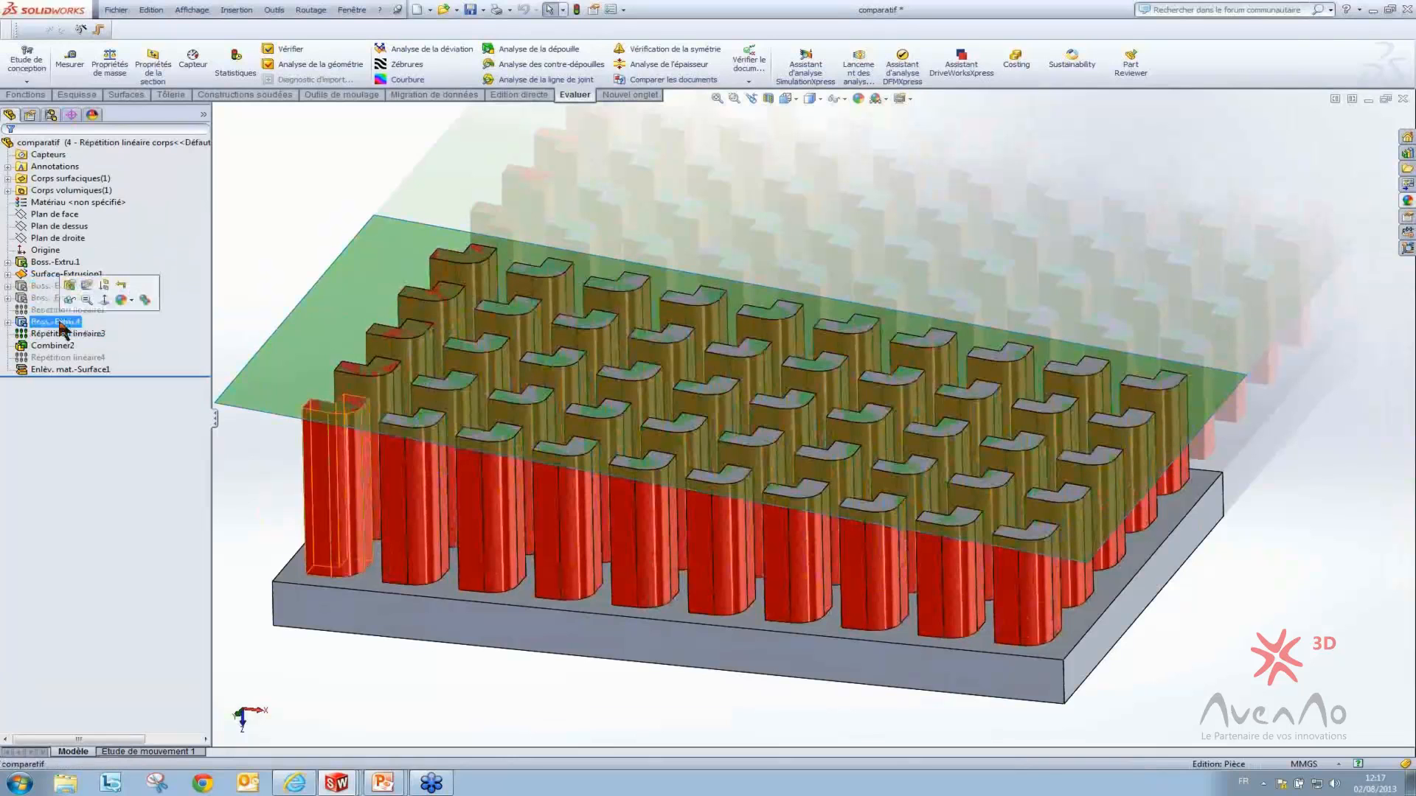
ctrl+click(77, 334)
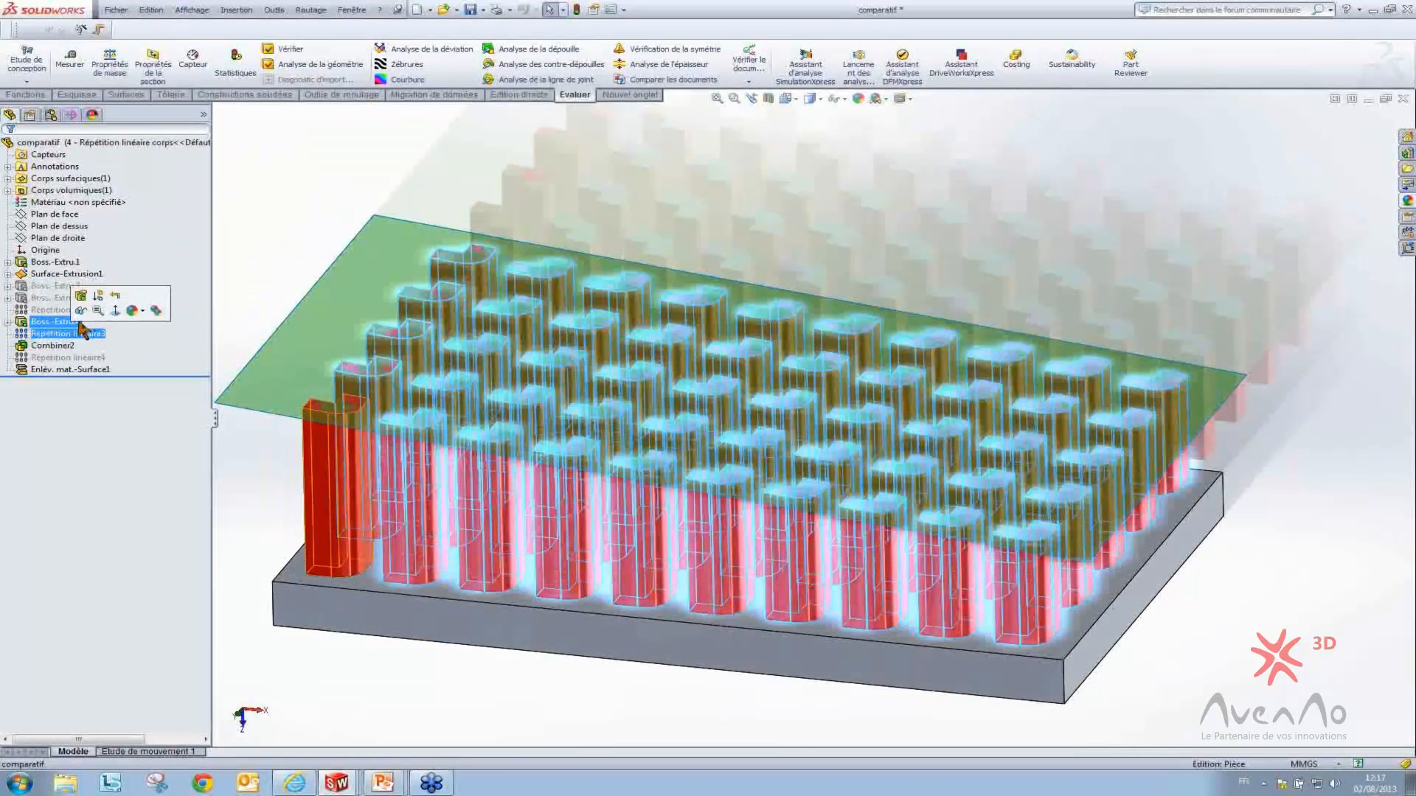
click(87, 323)
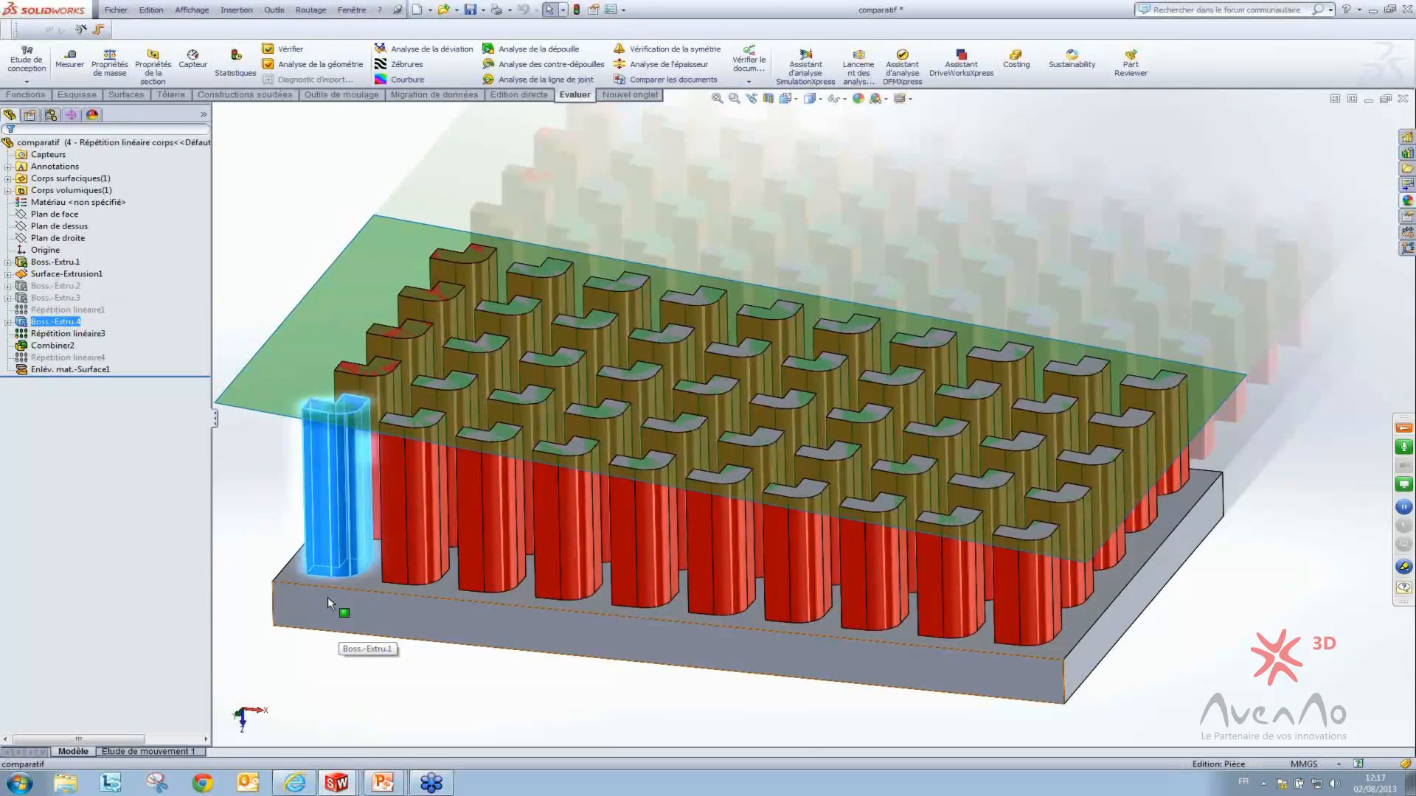
ctrl+click(60, 335)
click(56, 336)
click(57, 298)
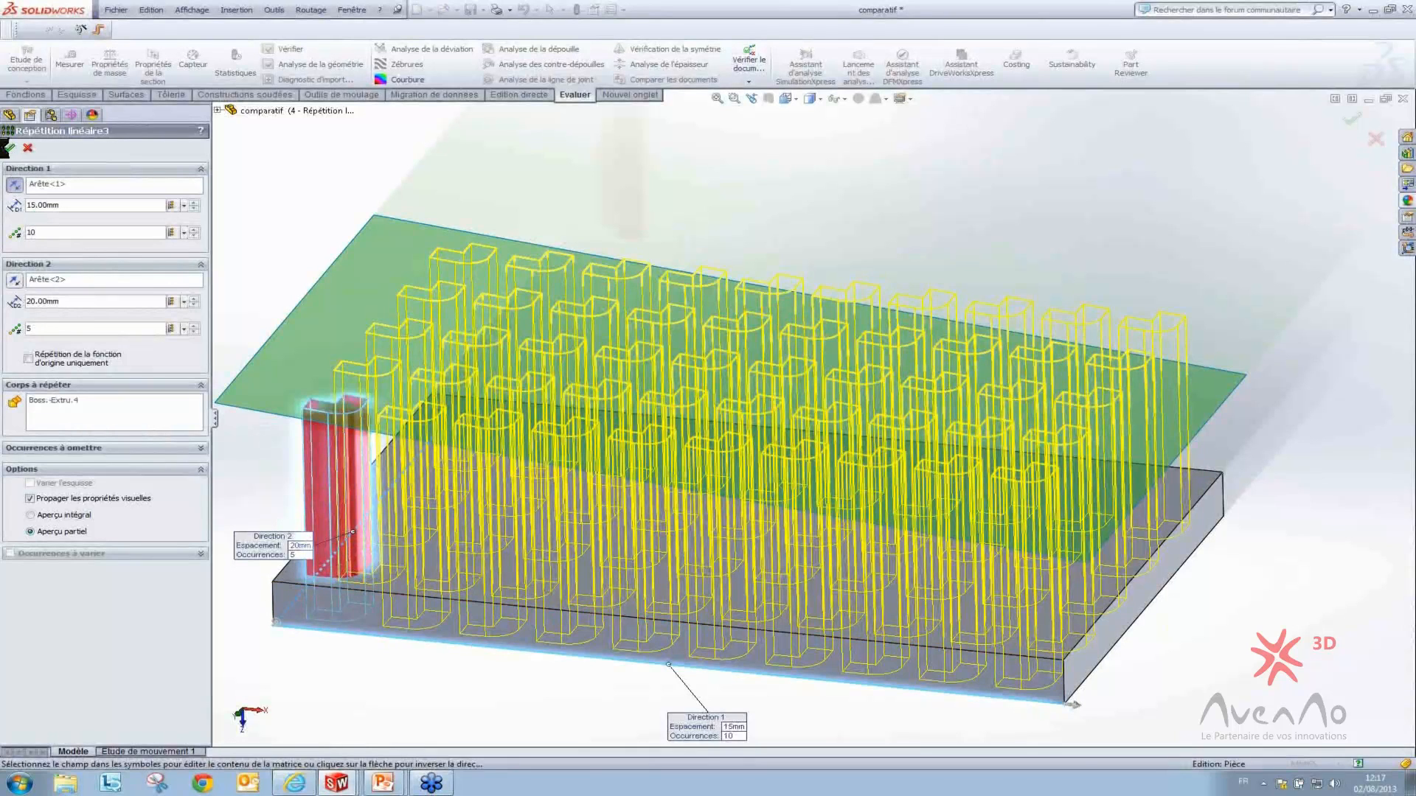
click(10, 148)
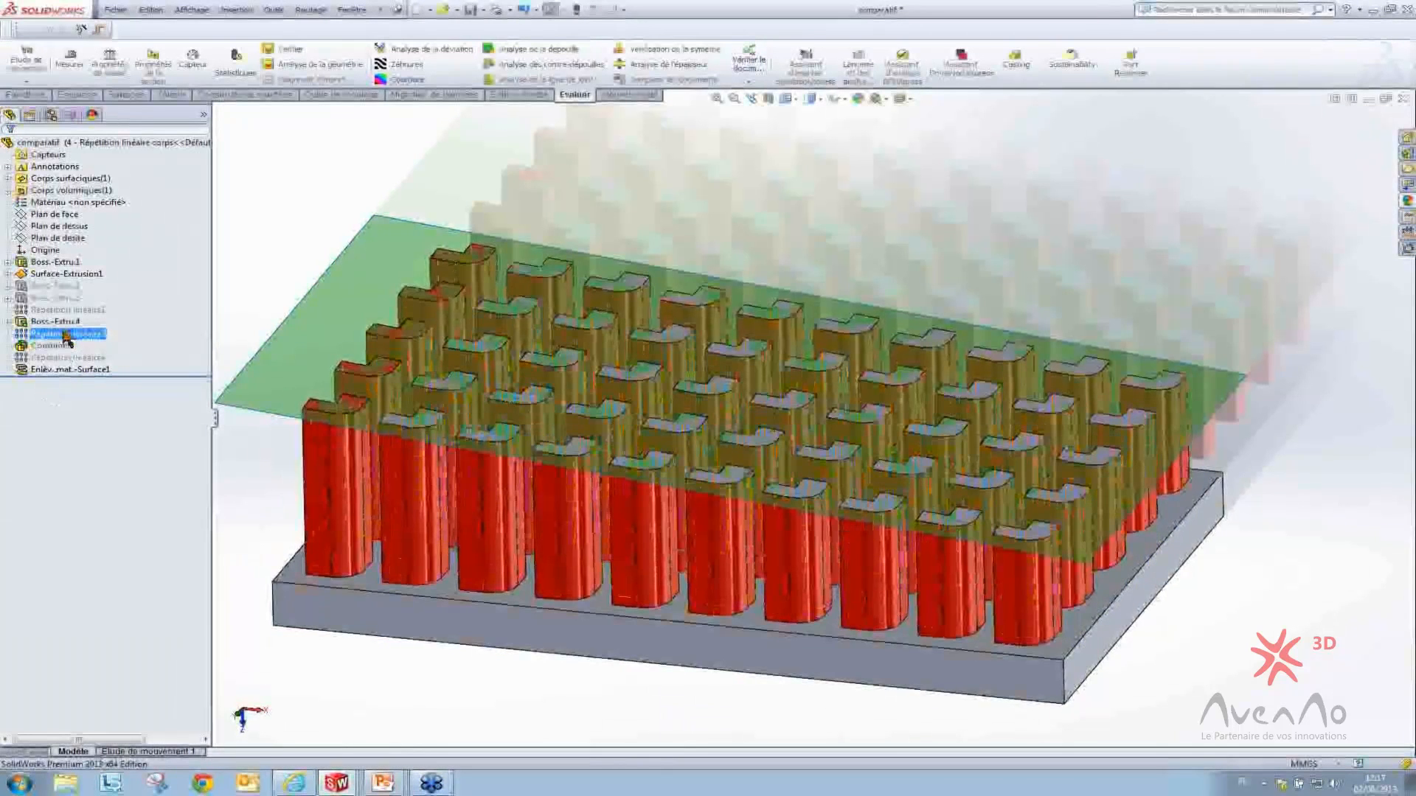
Examine how Combiner2 and the Combine command complete the body pattern, and inspect the trimmed pillars
ctrl+click(48, 345)
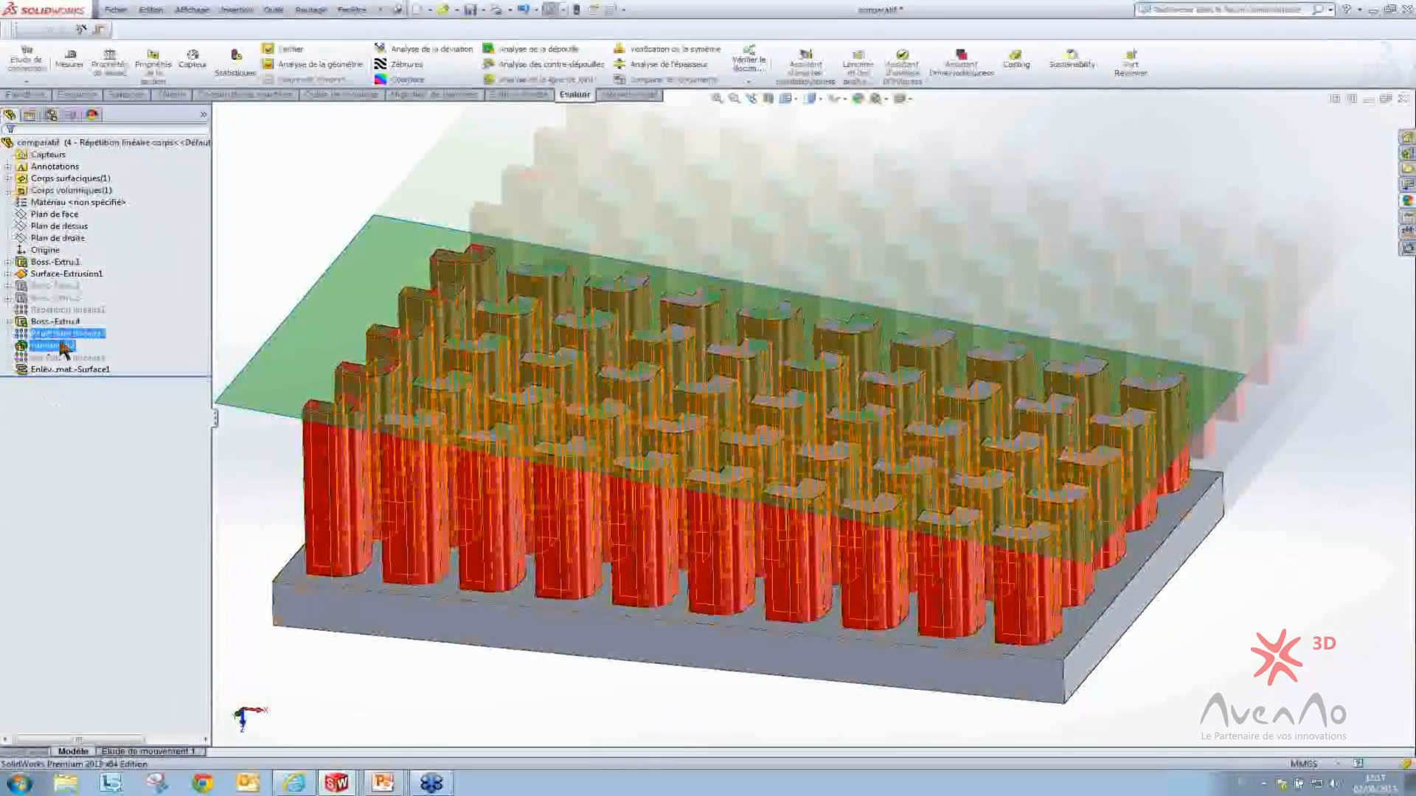
ctrl+click(57, 345)
click(233, 9)
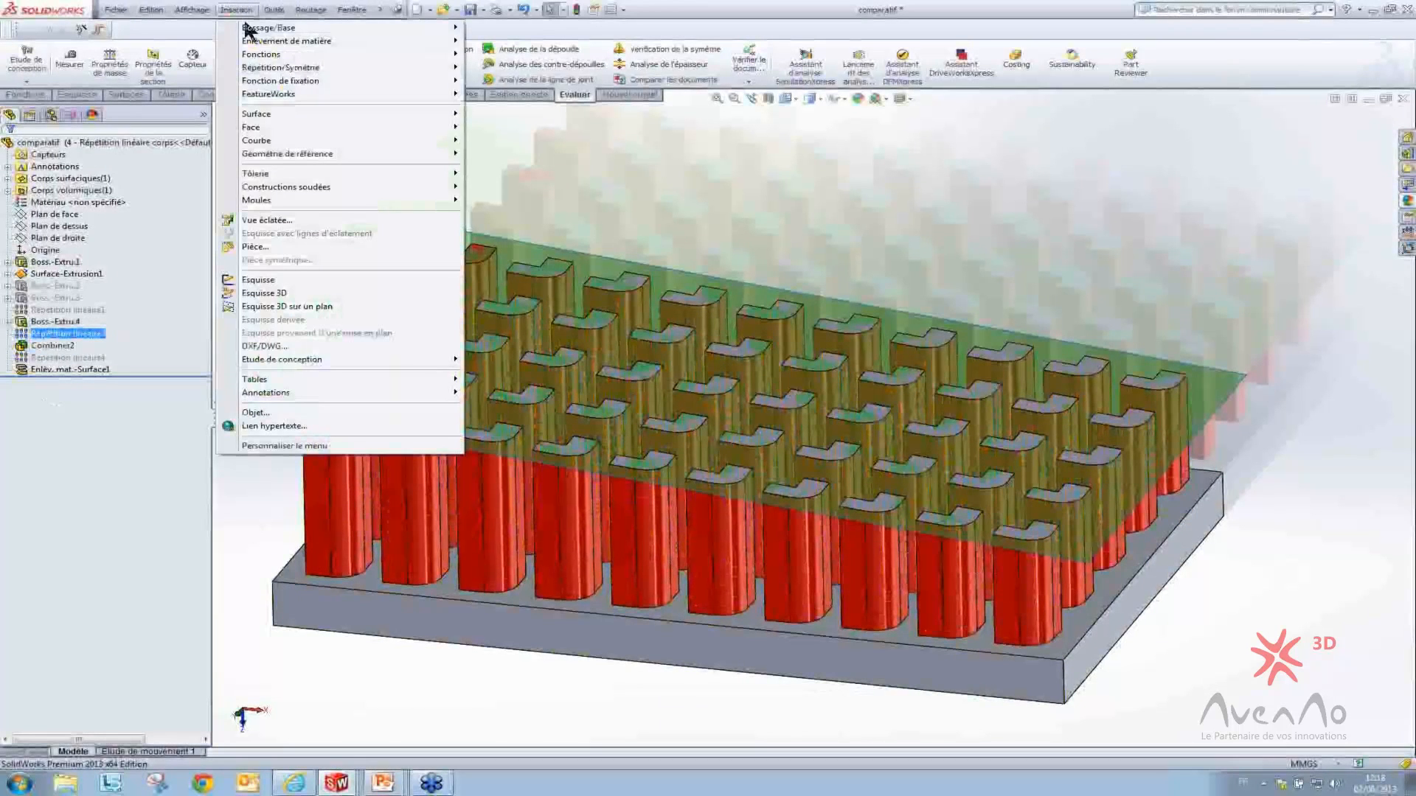
mouse_move(265, 54)
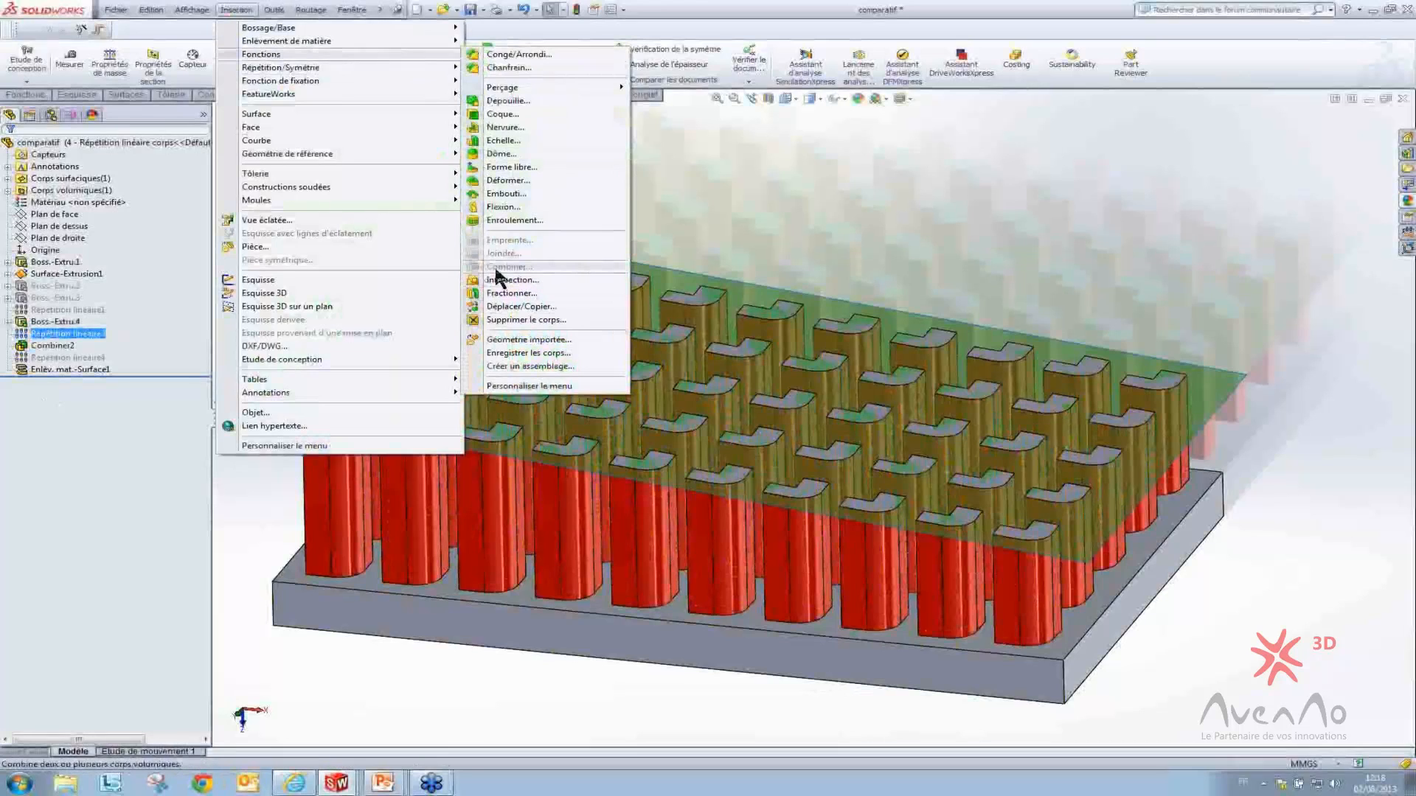
click(252, 504)
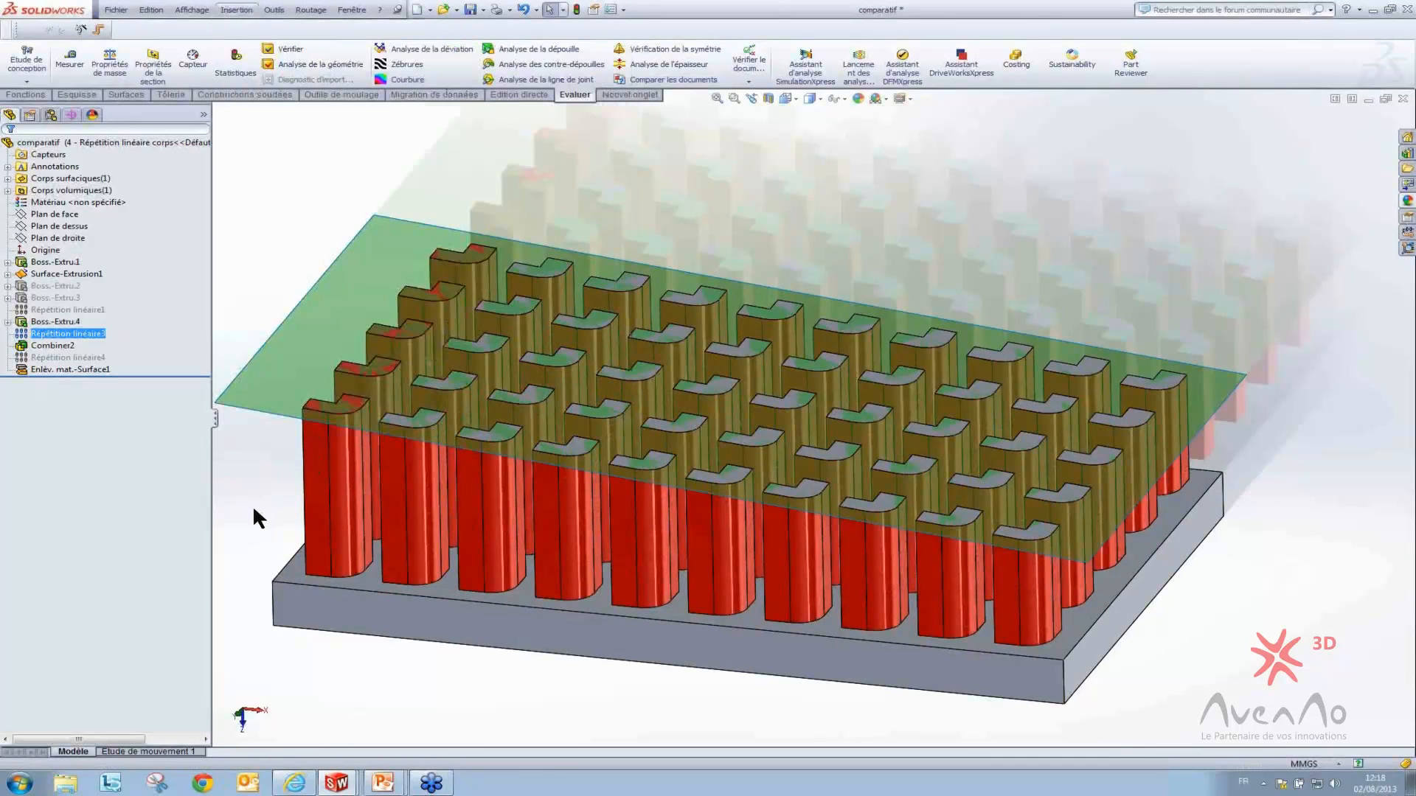
click(253, 504)
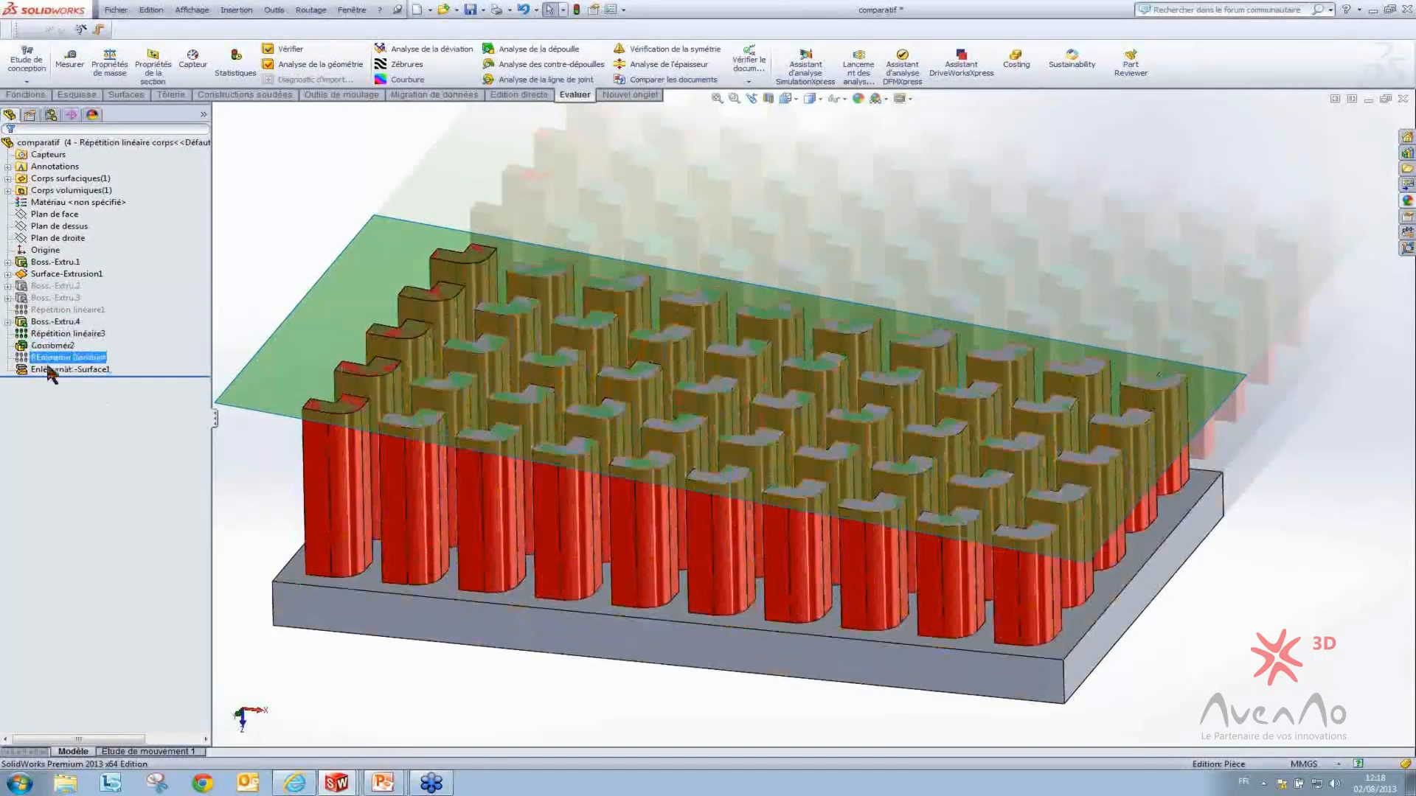
middle_drag(374, 457, 402, 376)
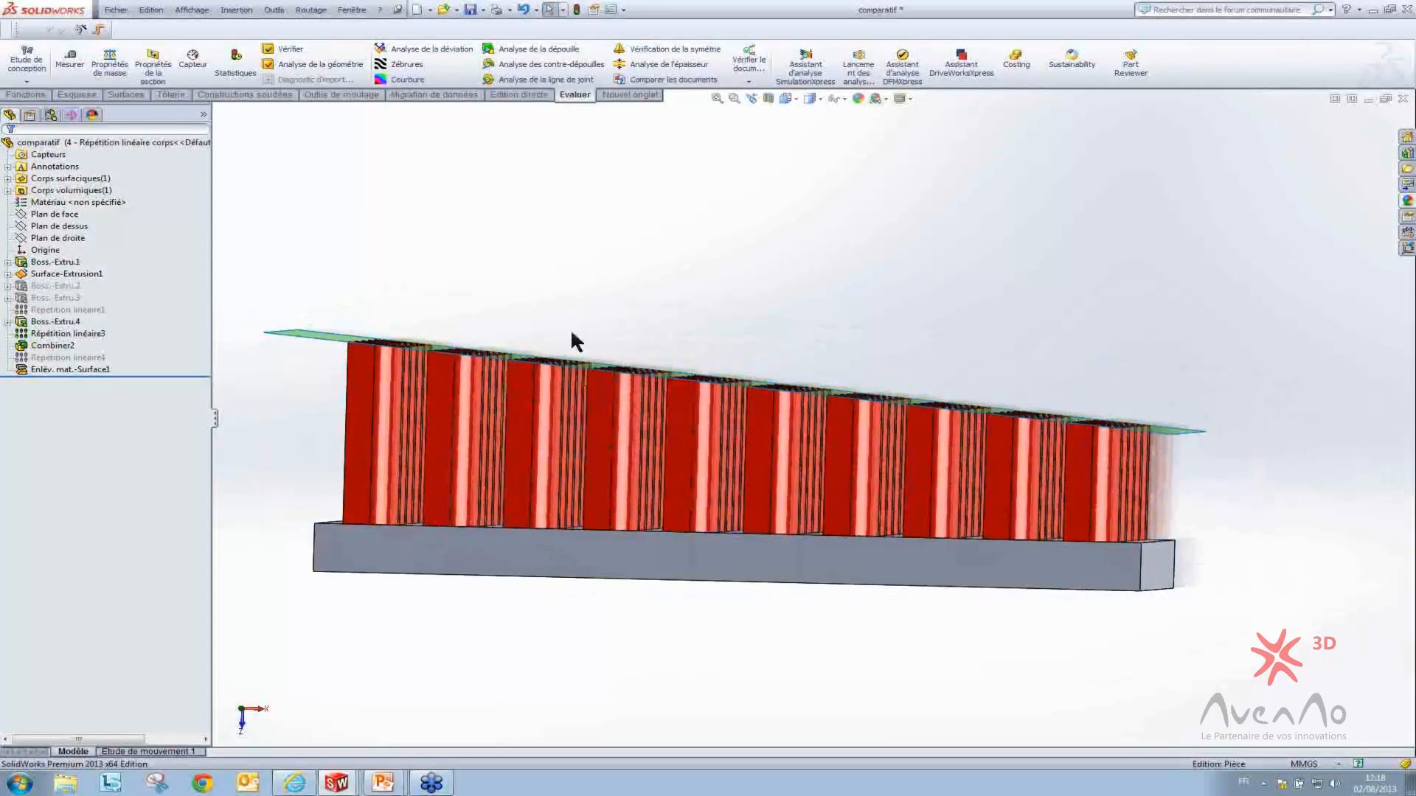
click(36, 371)
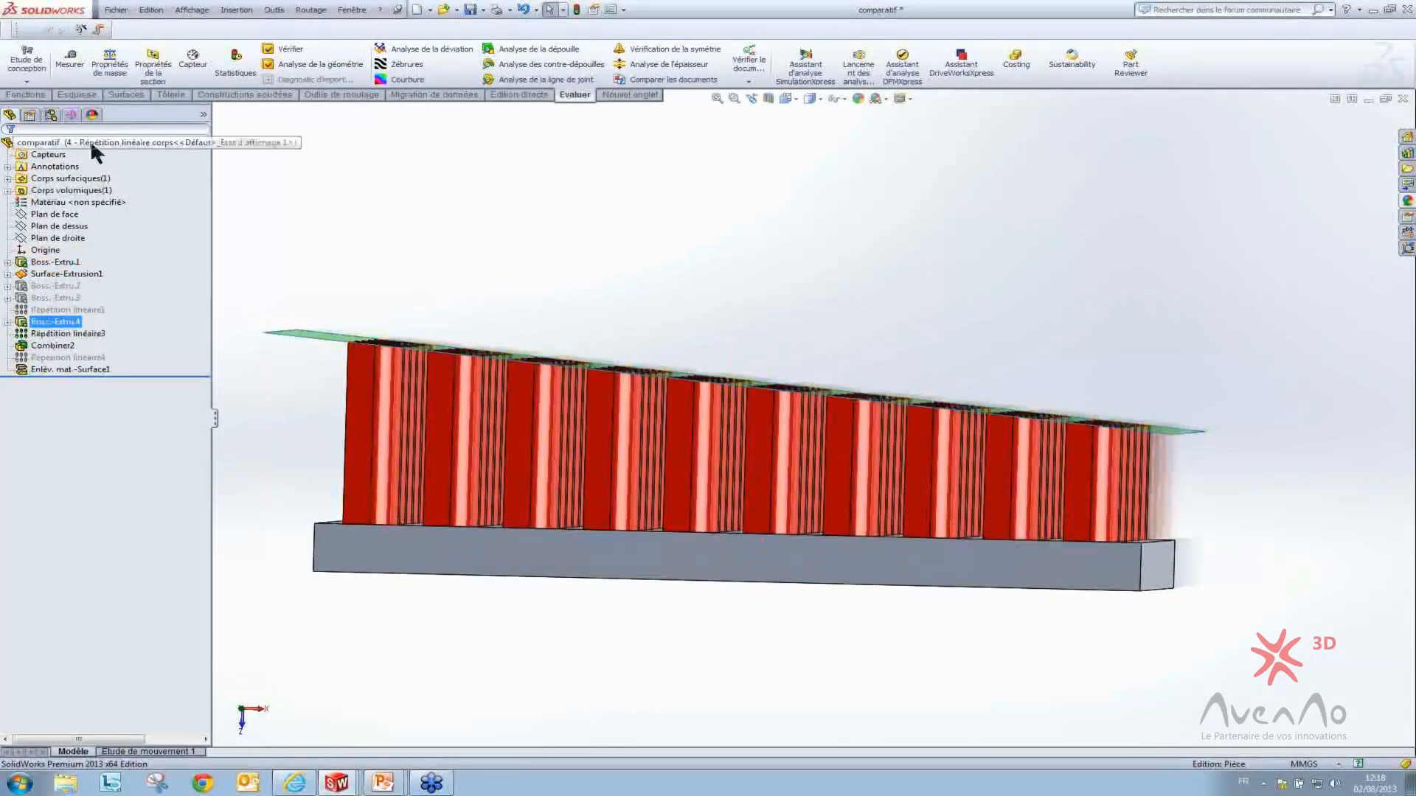
Activate the configuration "5 - Répétition linéaire géométrie" of the comparatif part
click(50, 116)
click(84, 201)
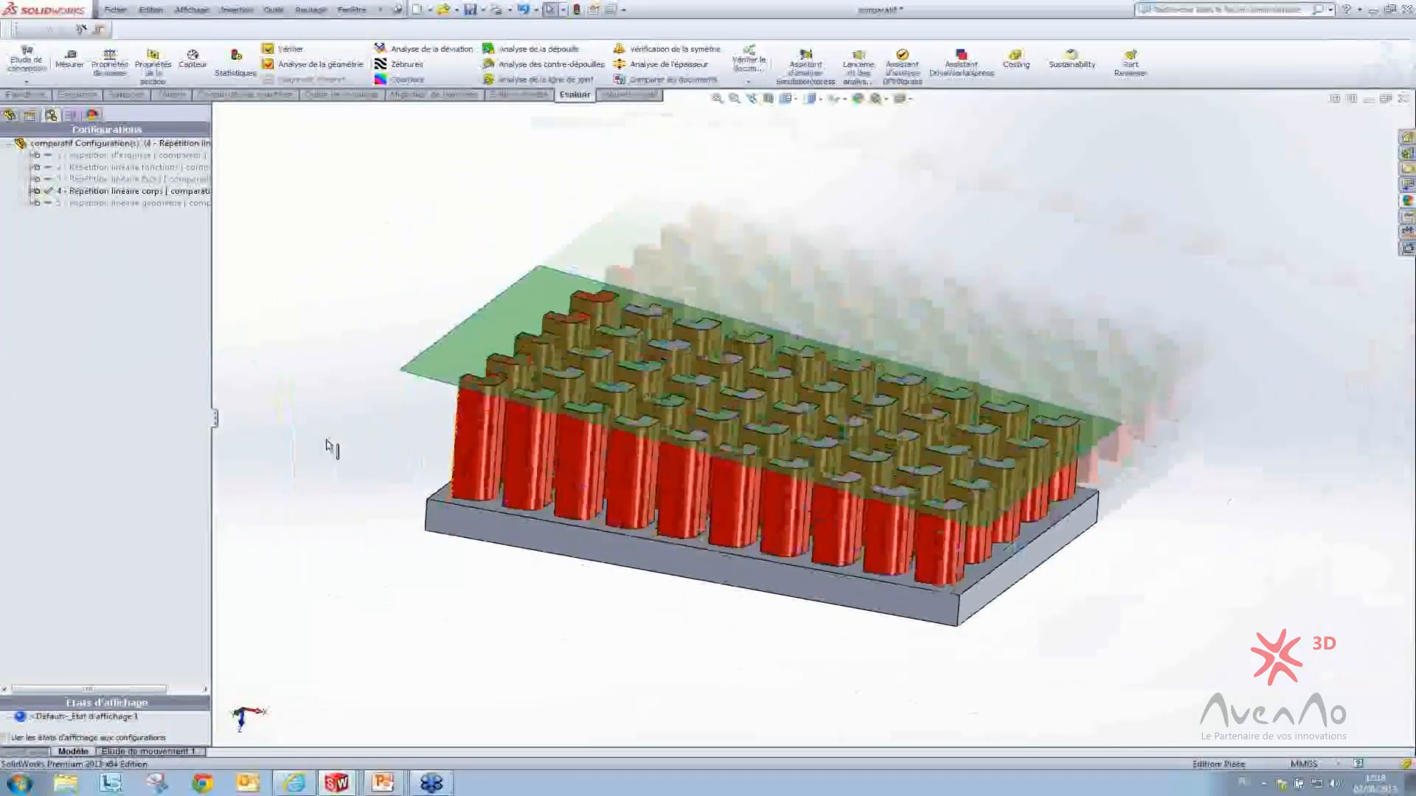
double_click(99, 201)
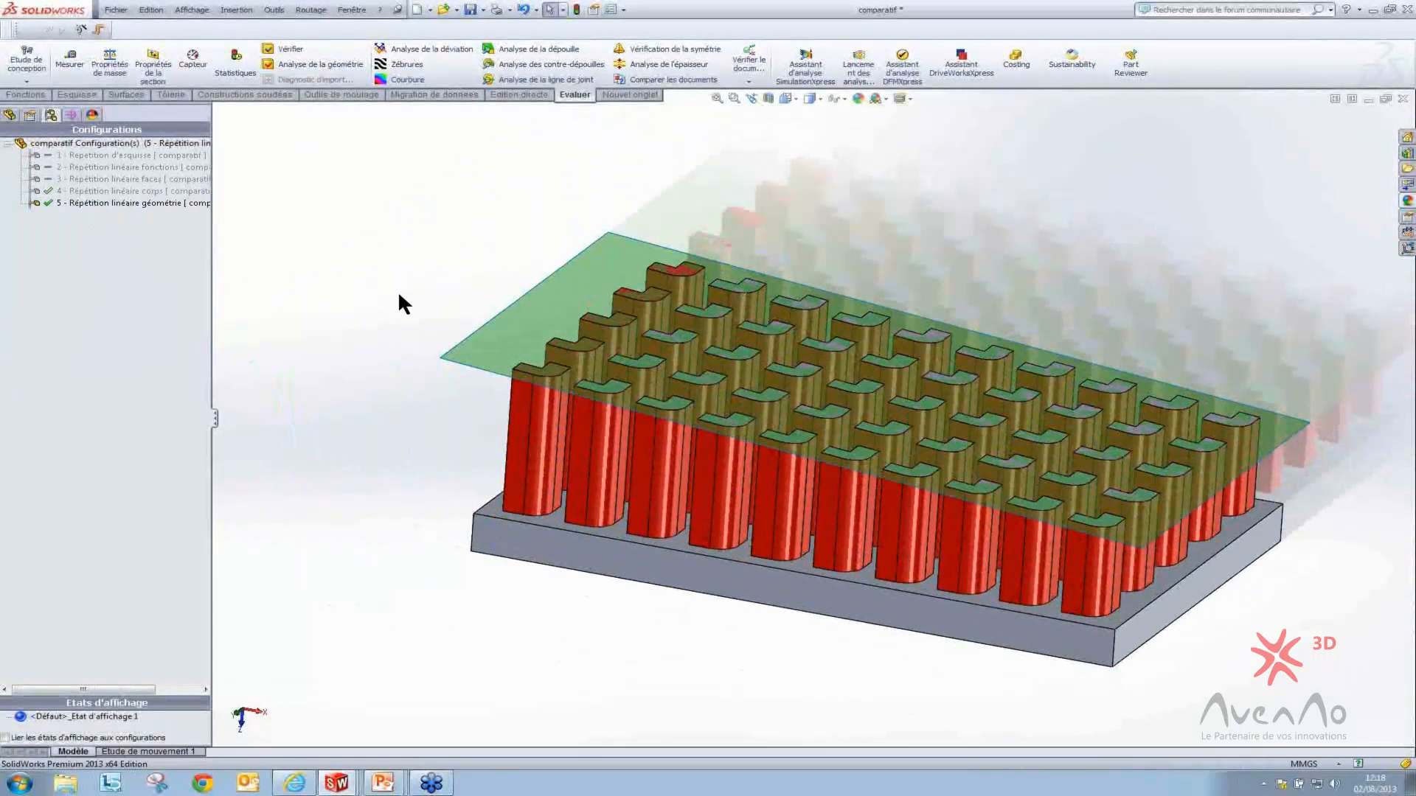
Examine Boss.-Extru.1, Boss.-Extru.3 and the geometry pattern settings of Répétition linéaire4, closing them with the settings kept
click(10, 115)
click(59, 263)
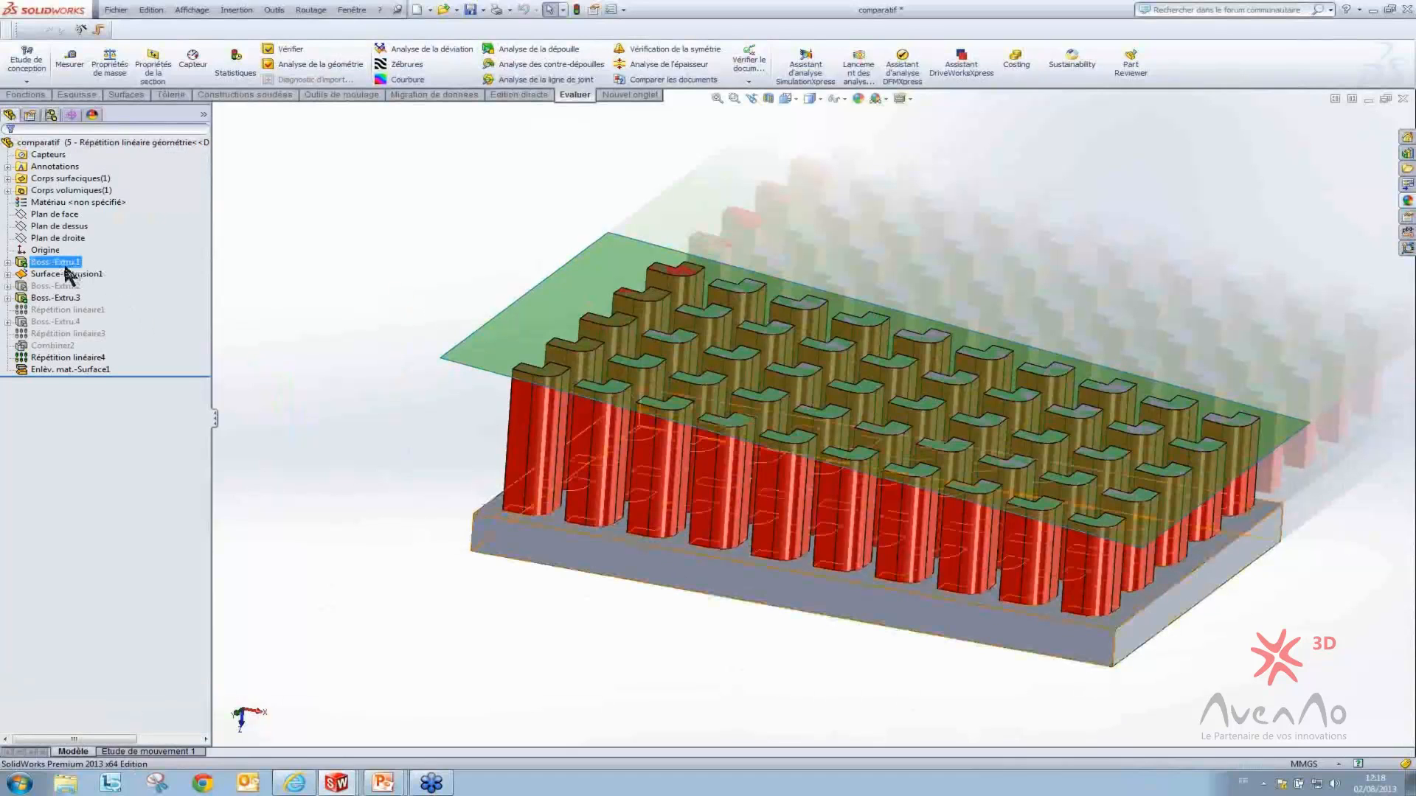
click(56, 297)
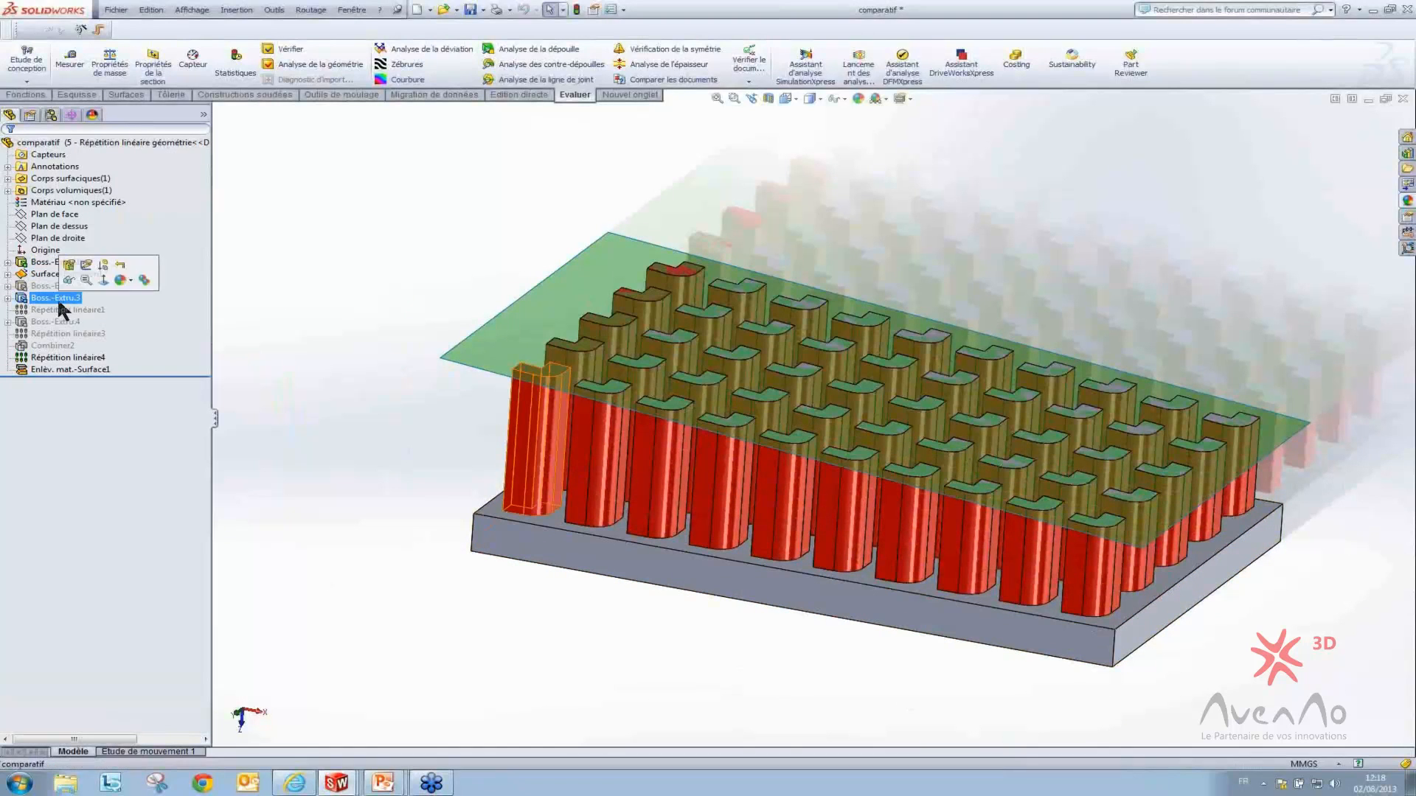
click(62, 360)
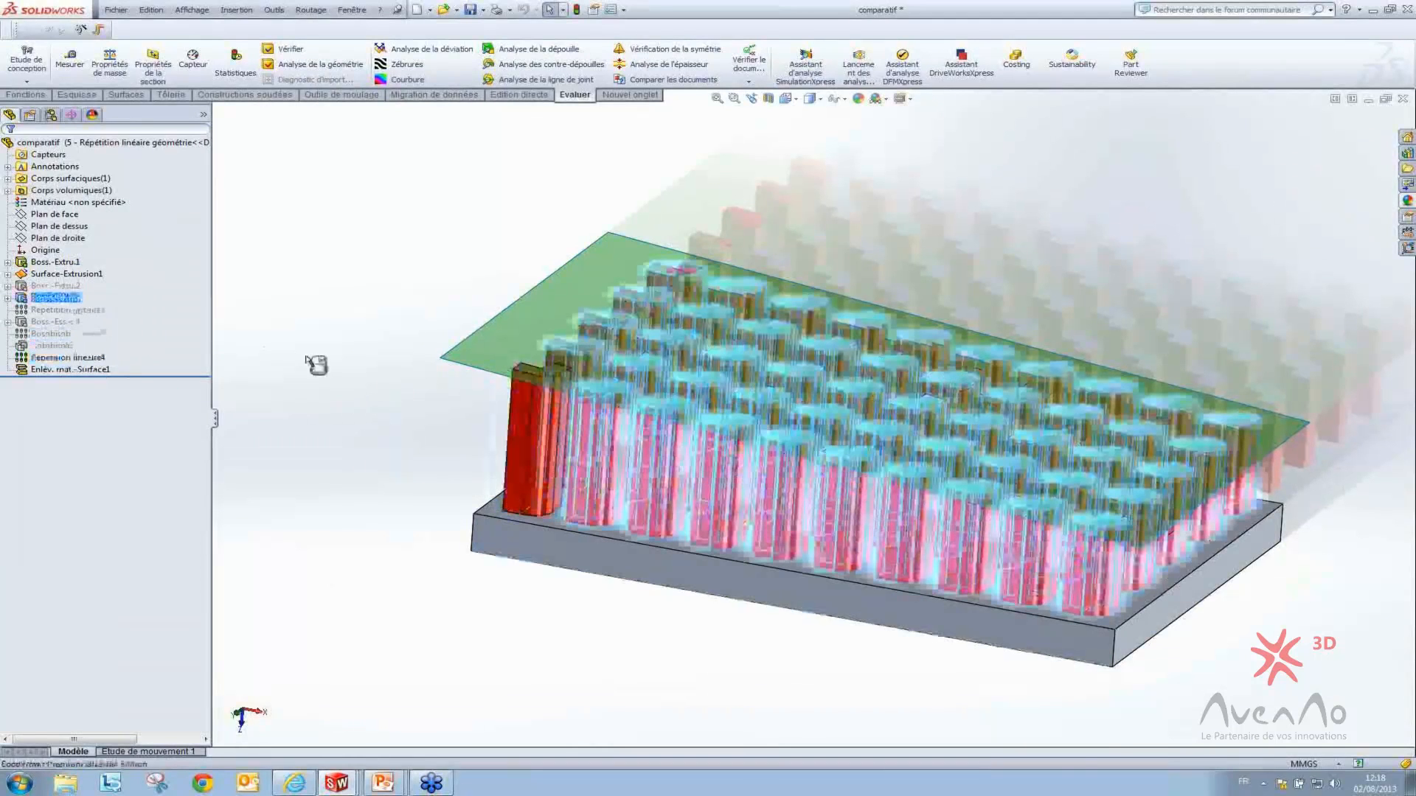
click(308, 359)
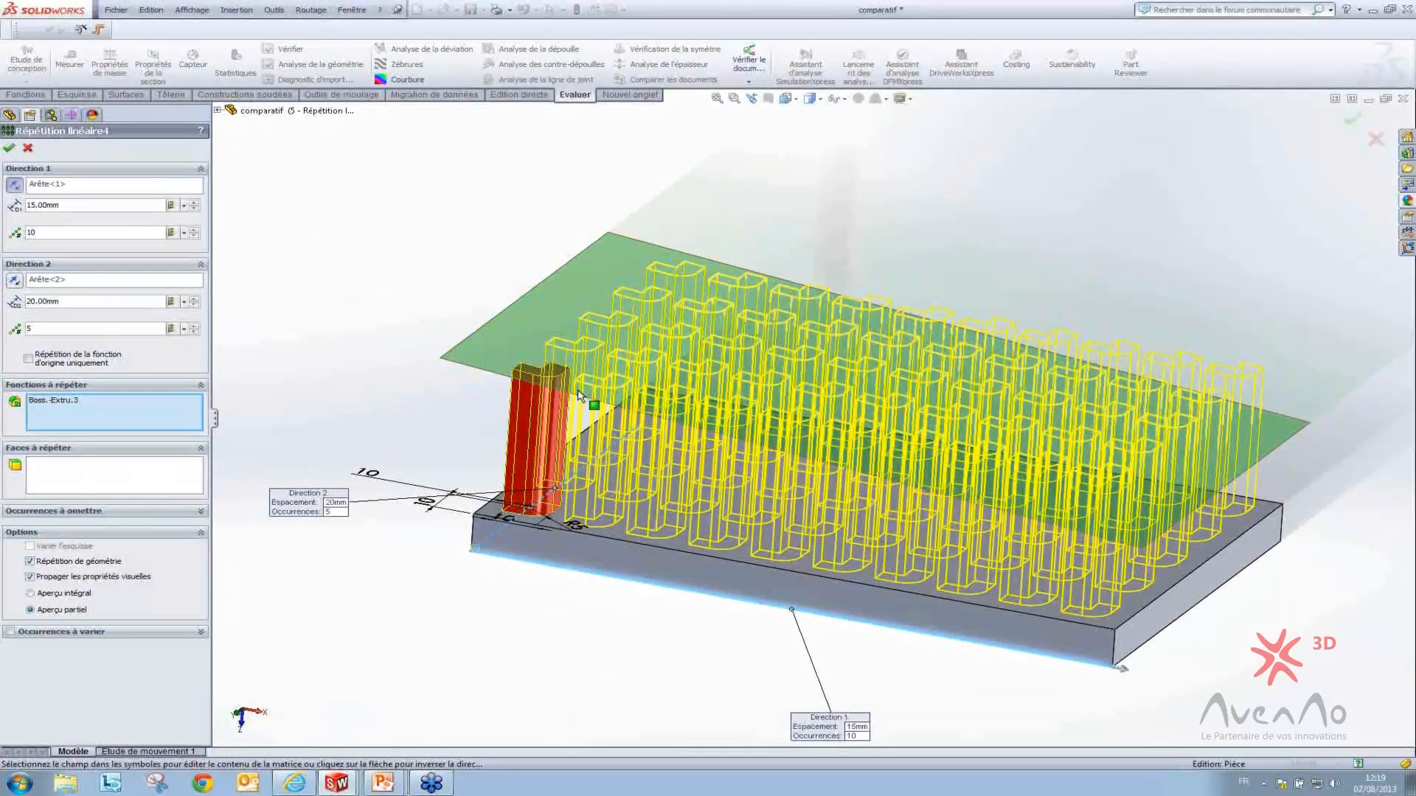
click(9, 148)
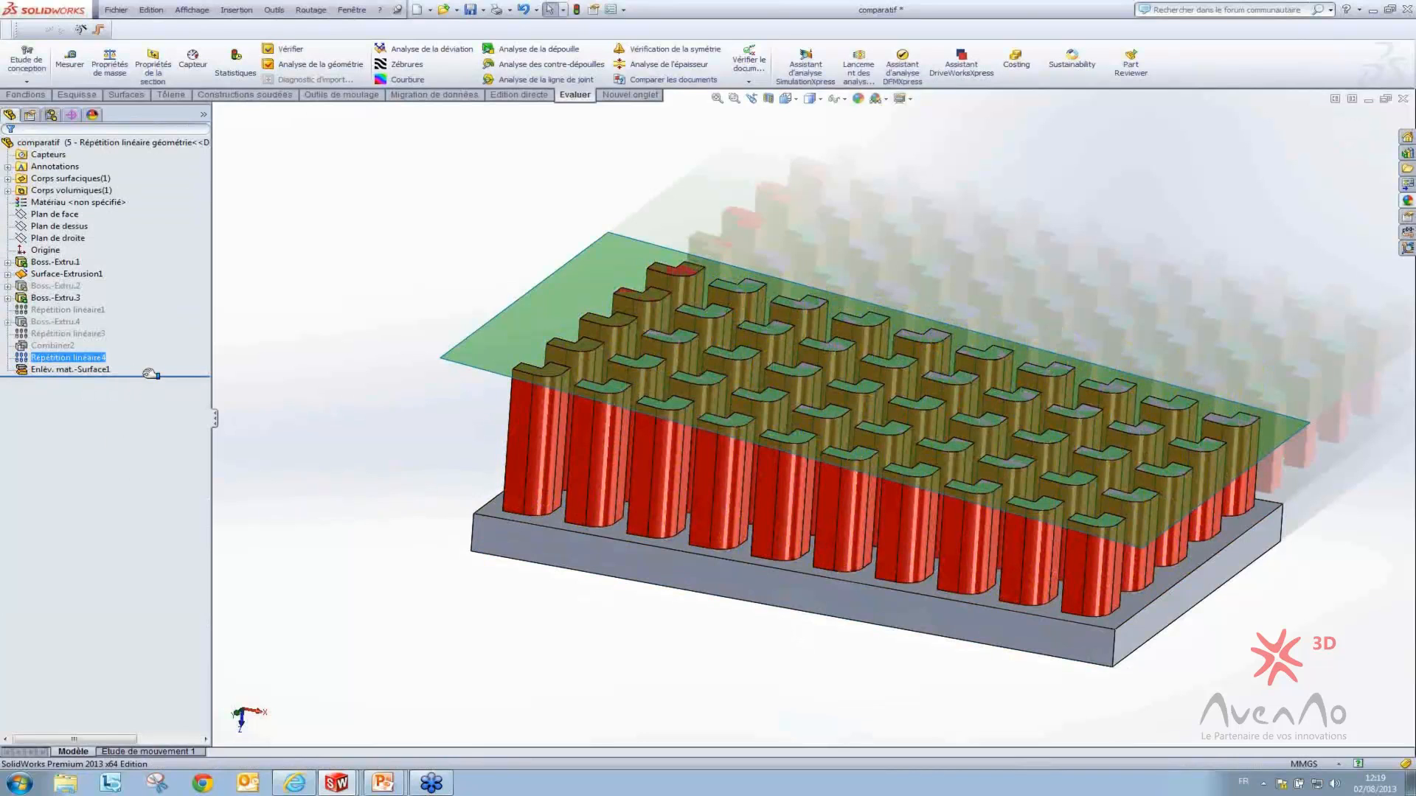
Roll the part's history back before the surface cut and forward again to compare the pillars
drag(152, 375, 151, 364)
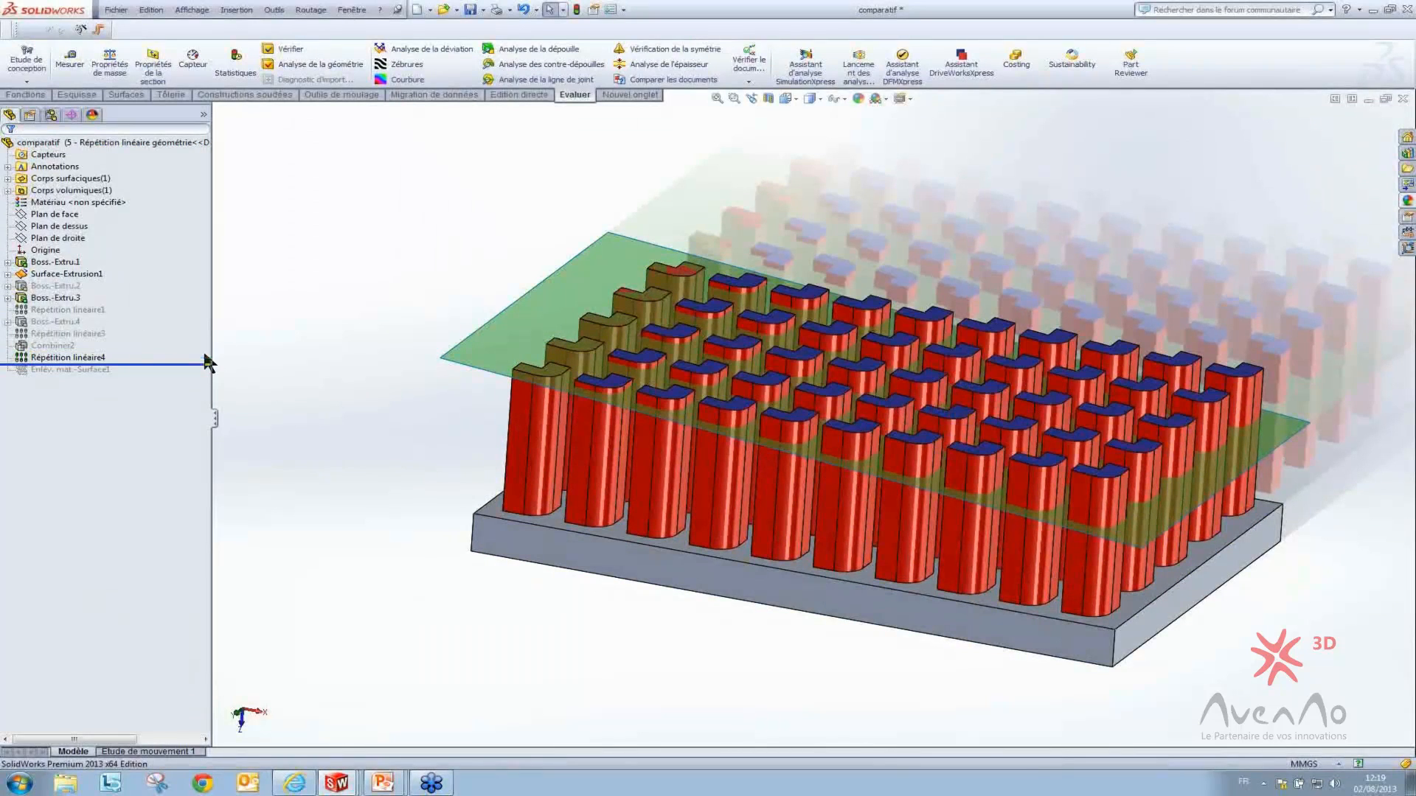
drag(184, 364, 81, 378)
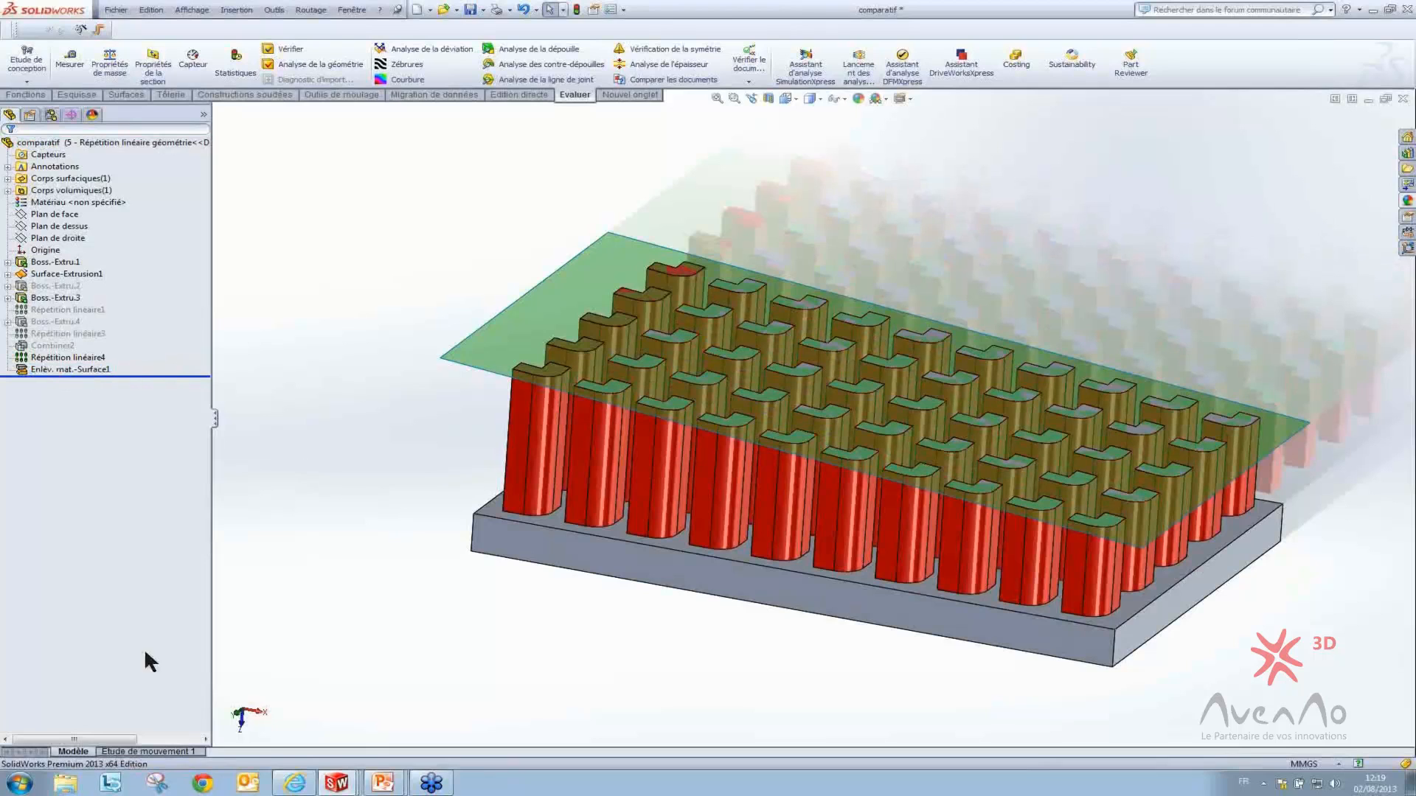
Switch to the running PowerPoint slideshow to read the comparison of rebuild times for the five configurations
click(382, 784)
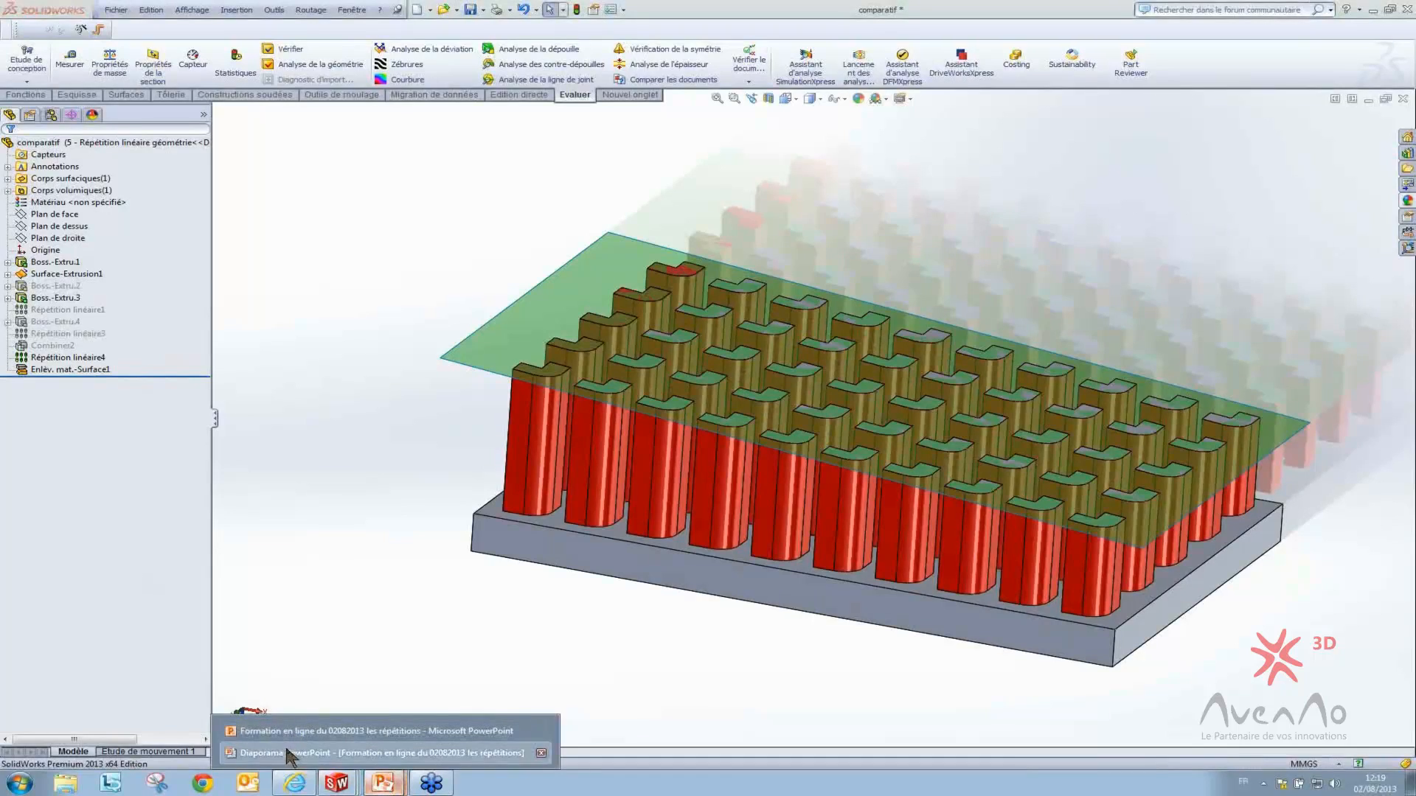
click(289, 753)
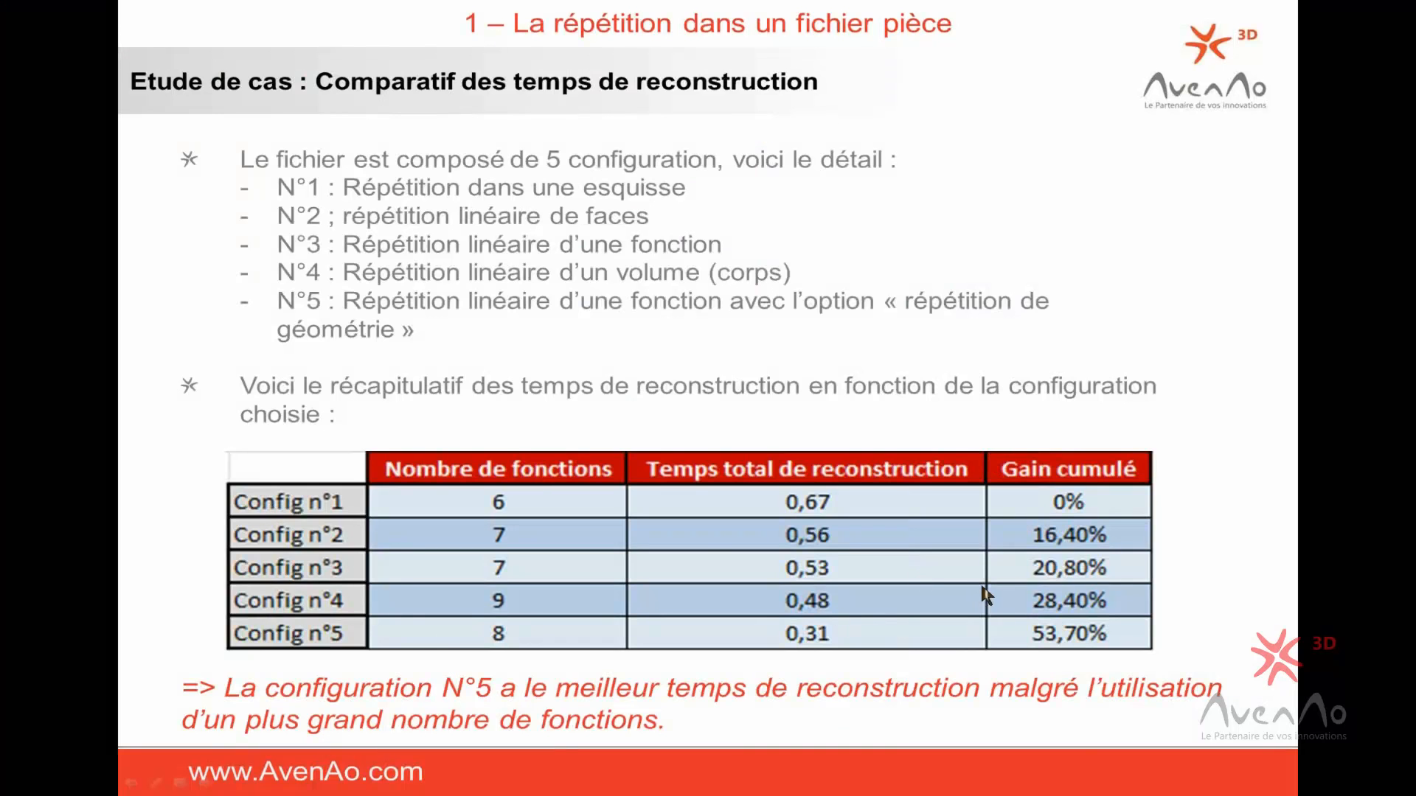
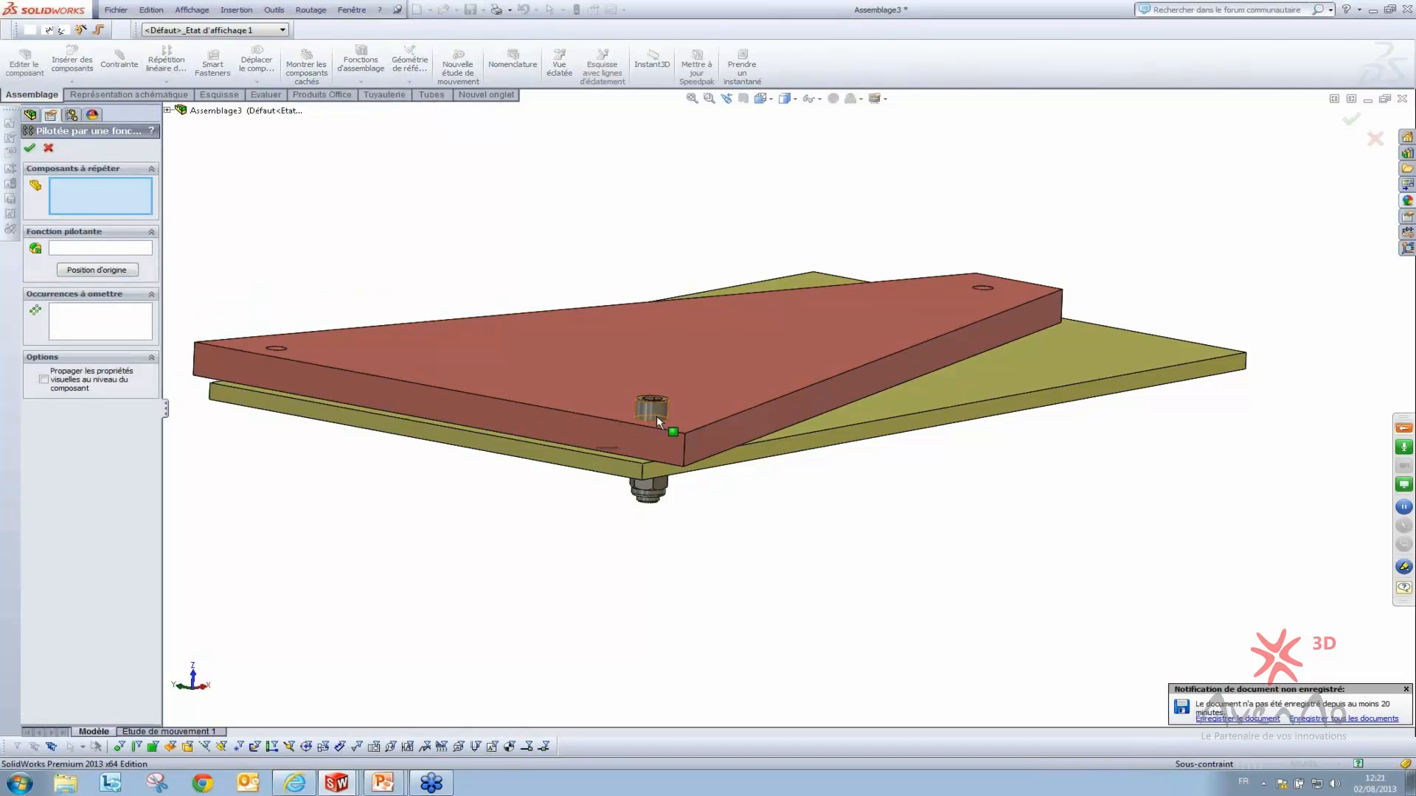
Set the socket head cap screw and torque nut as components to pattern, with the lower plate's hole Dégagement M101 as driving feature
click(652, 408)
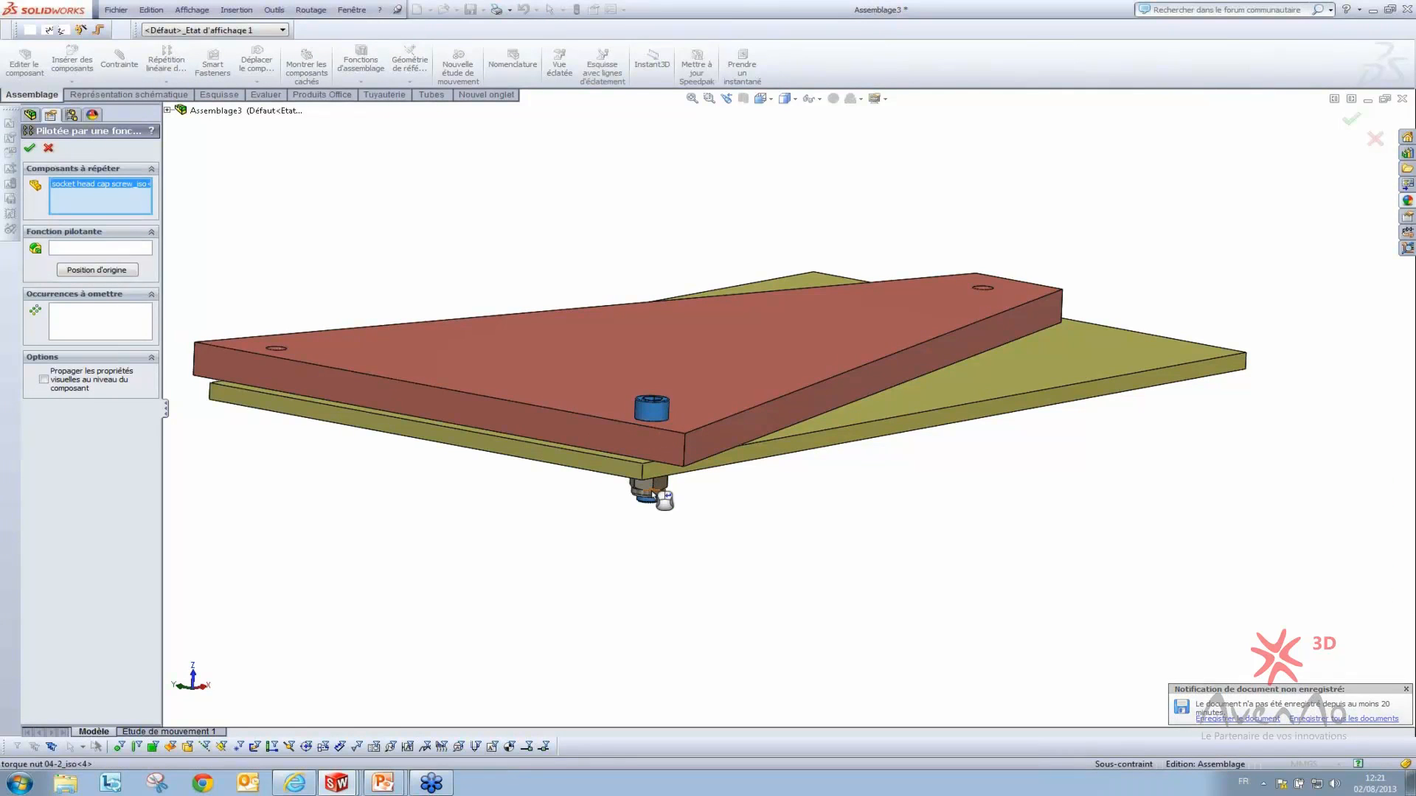
click(655, 488)
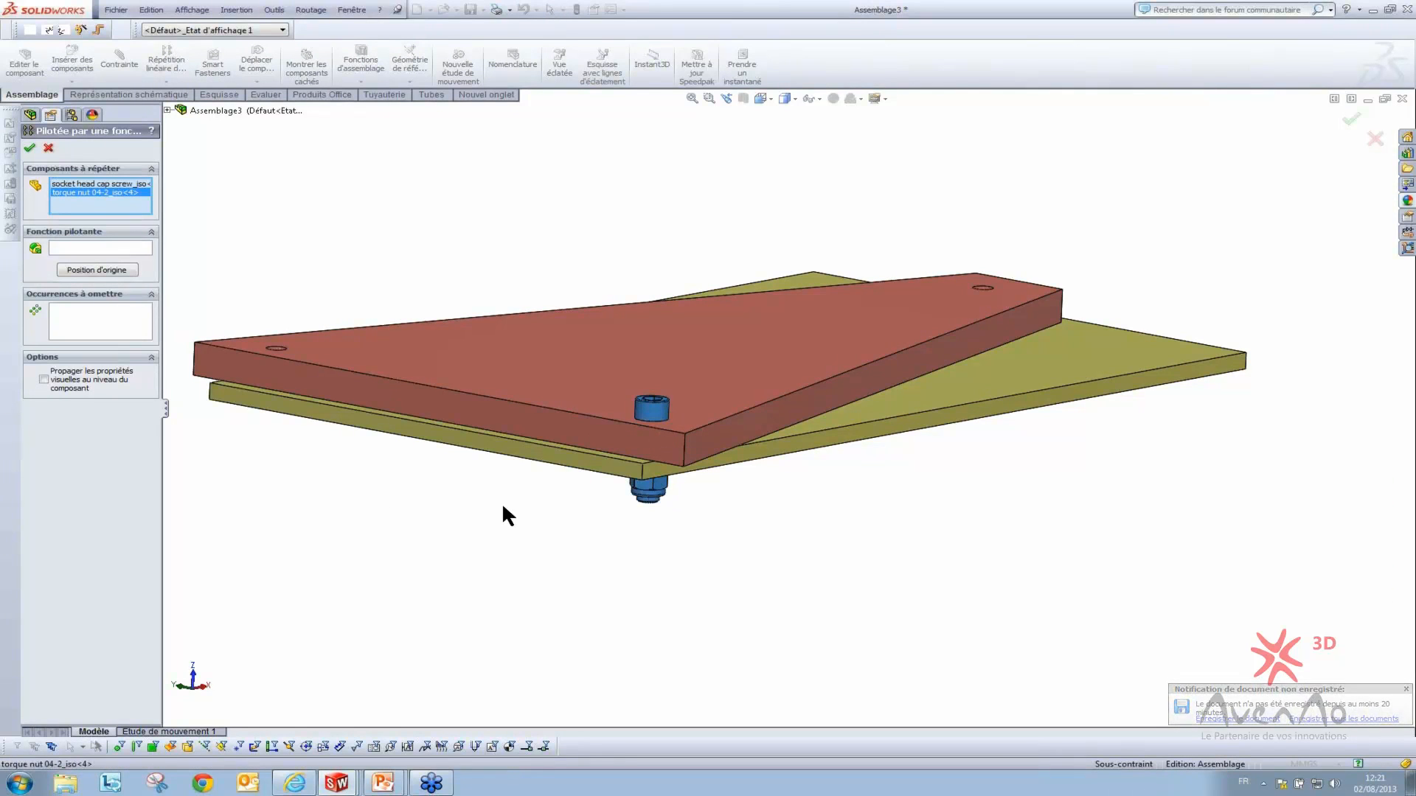
click(89, 244)
middle_drag(812, 347, 1047, 402)
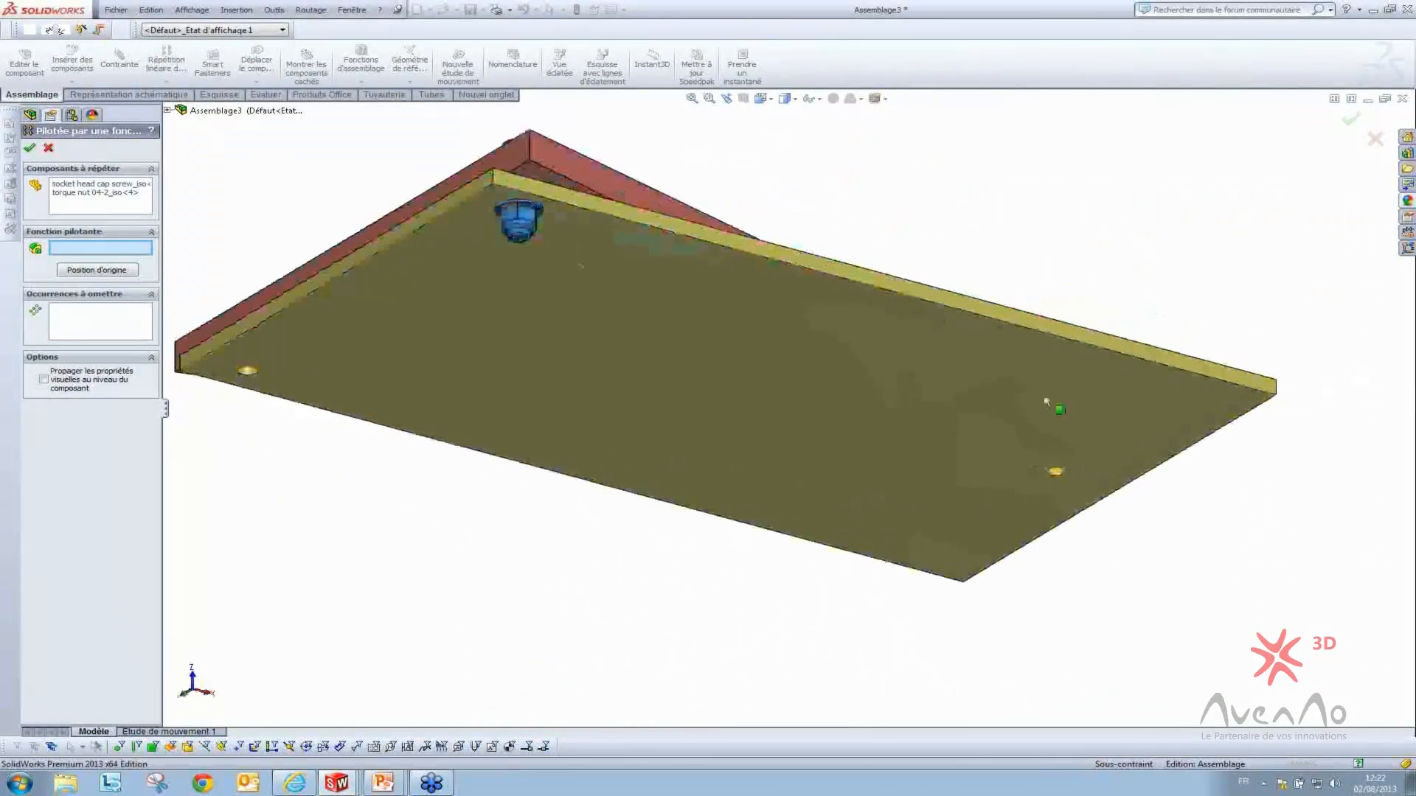
scroll(1029, 516, down, 5)
click(968, 501)
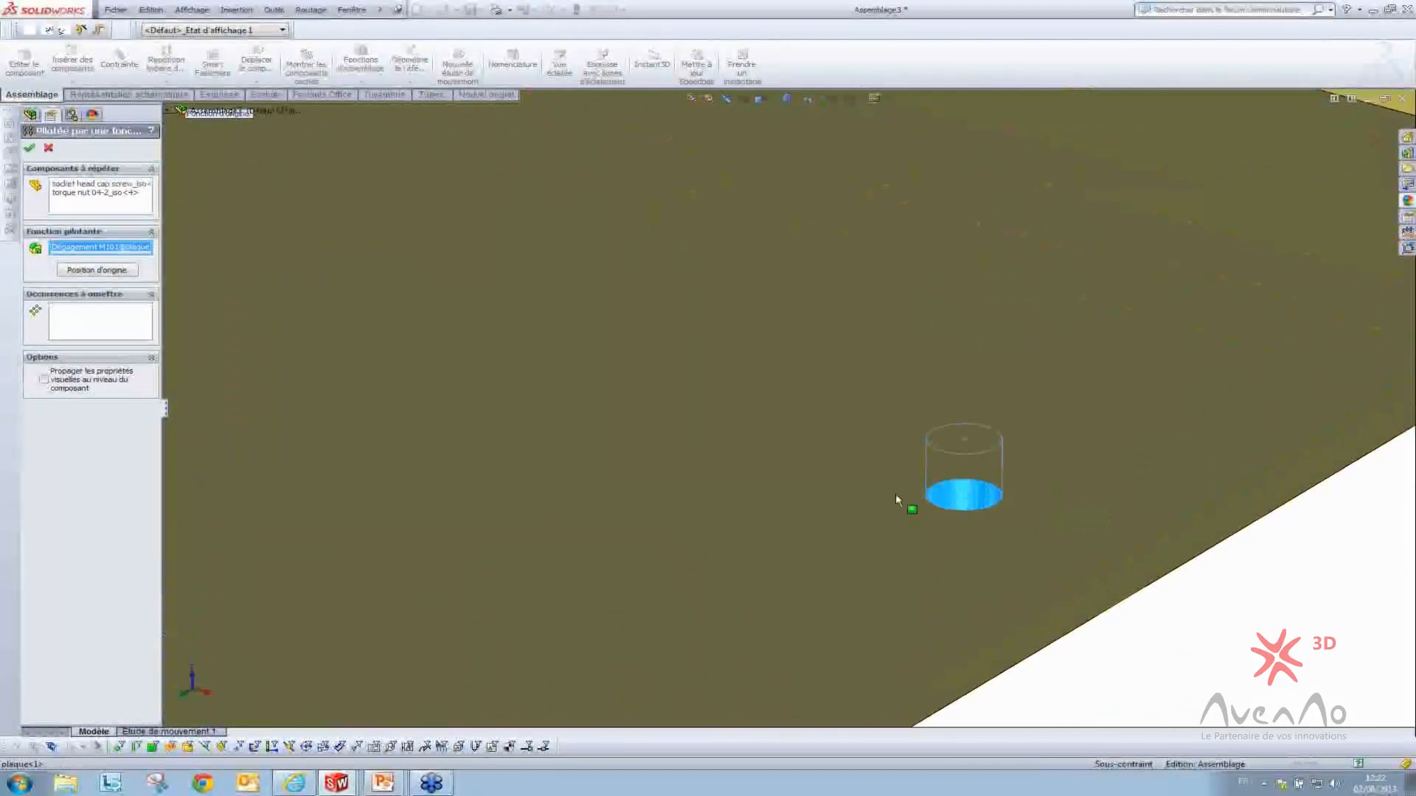
Try to define the driven pattern's original position from the corner hole on the lower plate's underside
scroll(896, 493, up, 8)
middle_drag(493, 302, 467, 243)
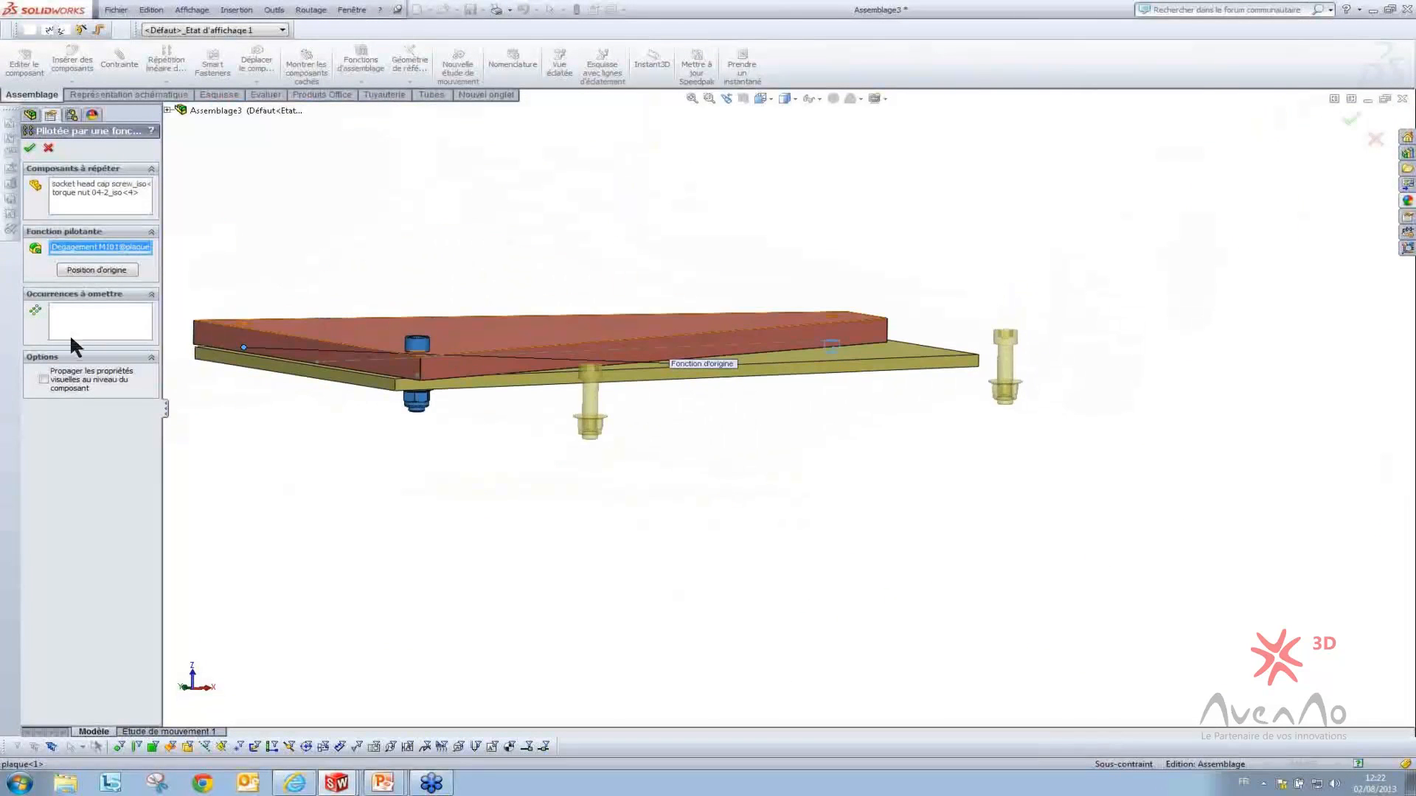
click(96, 326)
middle_drag(382, 354, 385, 443)
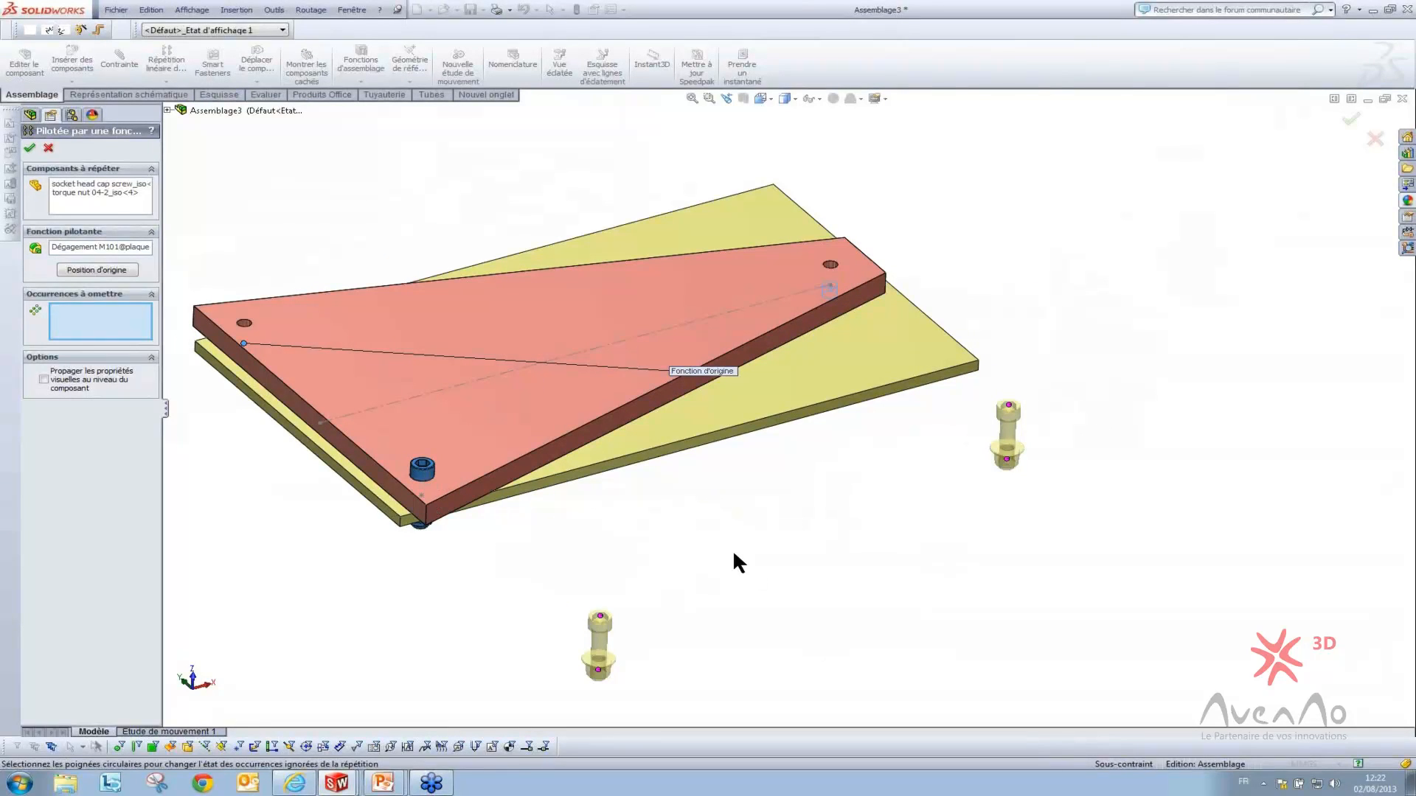
click(95, 268)
scroll(463, 497, up, 2)
middle_drag(463, 498, 515, 319)
scroll(408, 347, down, 5)
scroll(546, 325, down, 2)
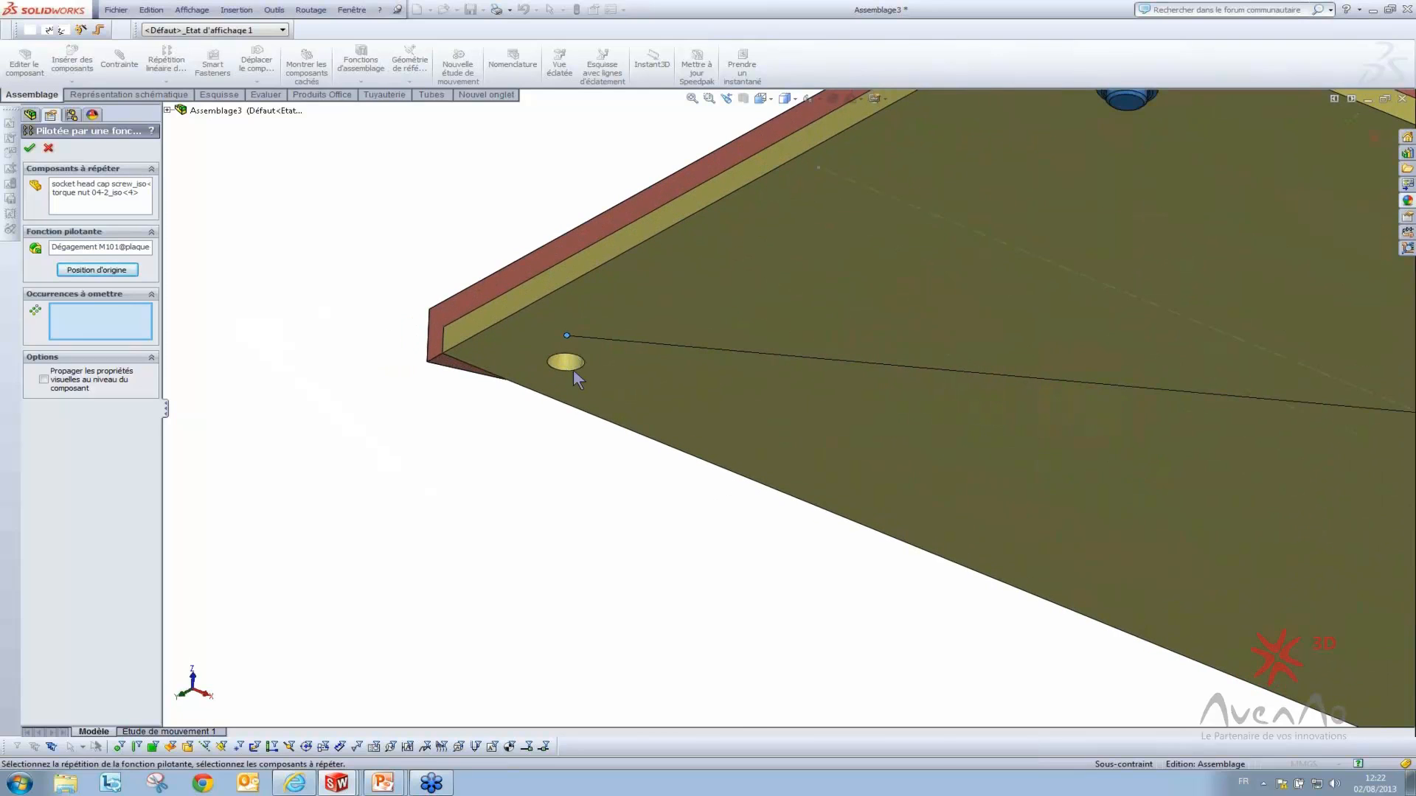
click(83, 322)
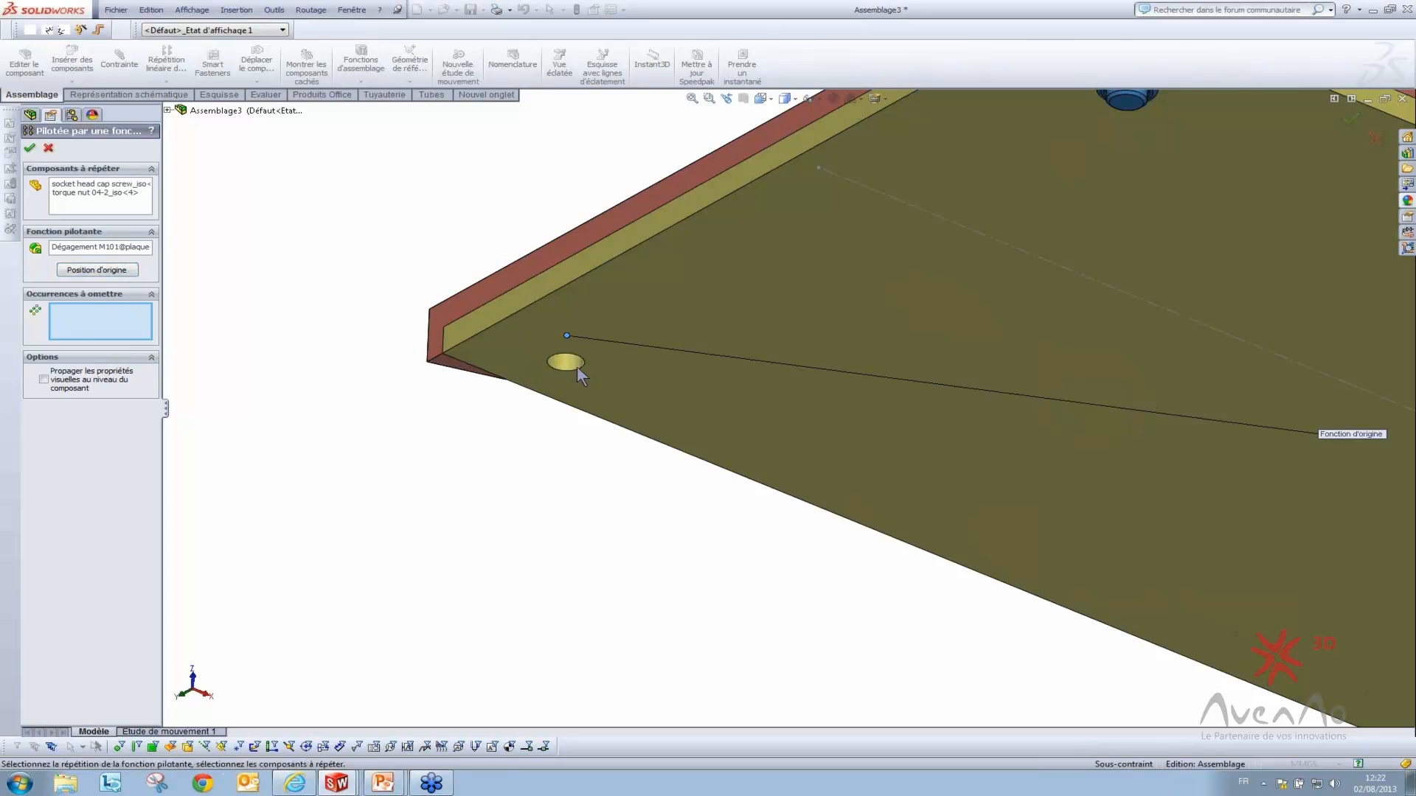
Try again to define the pattern's original position after inspecting the seed screw and nut around the plate corner
scroll(938, 393, up, 8)
middle_drag(967, 335, 949, 490)
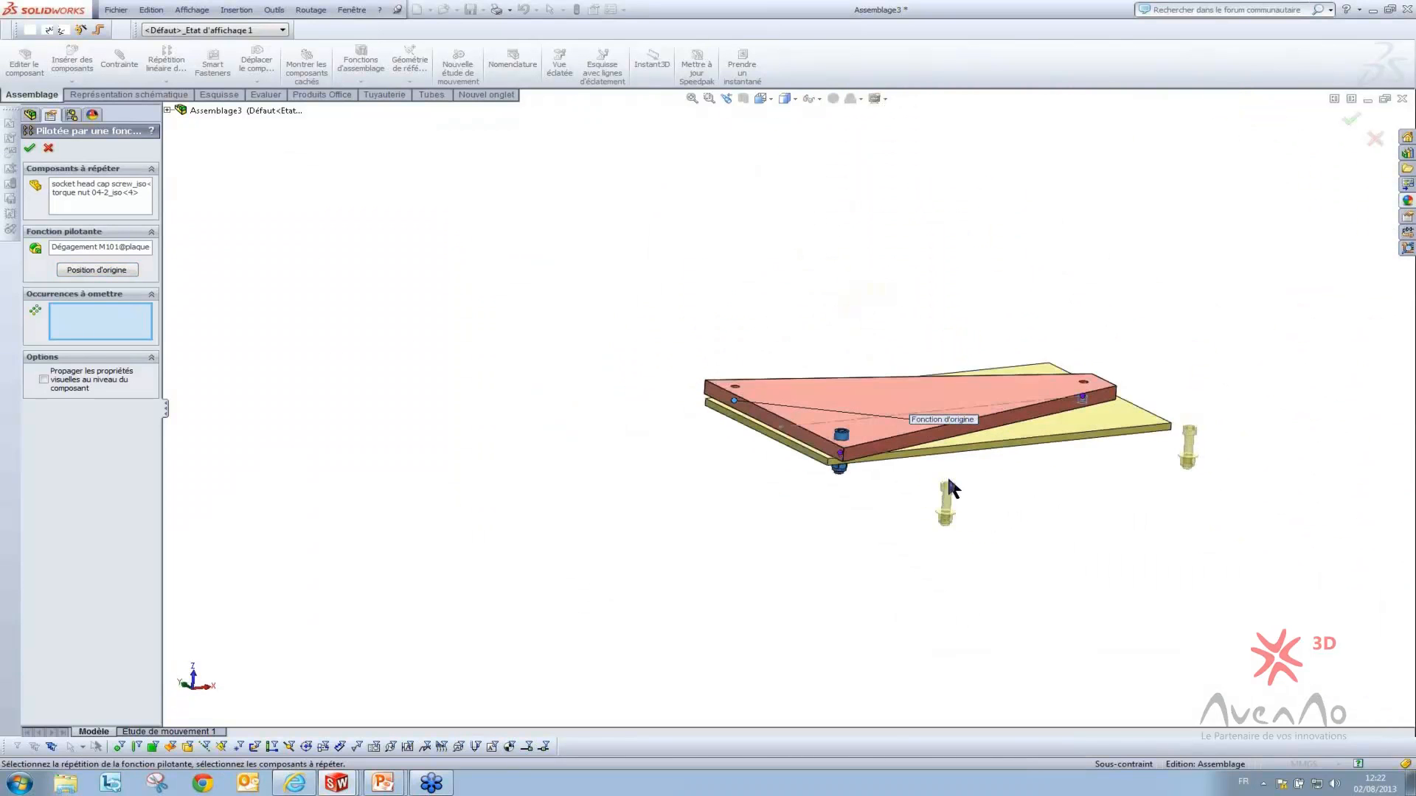
scroll(848, 442, down, 6)
scroll(811, 480, down, 5)
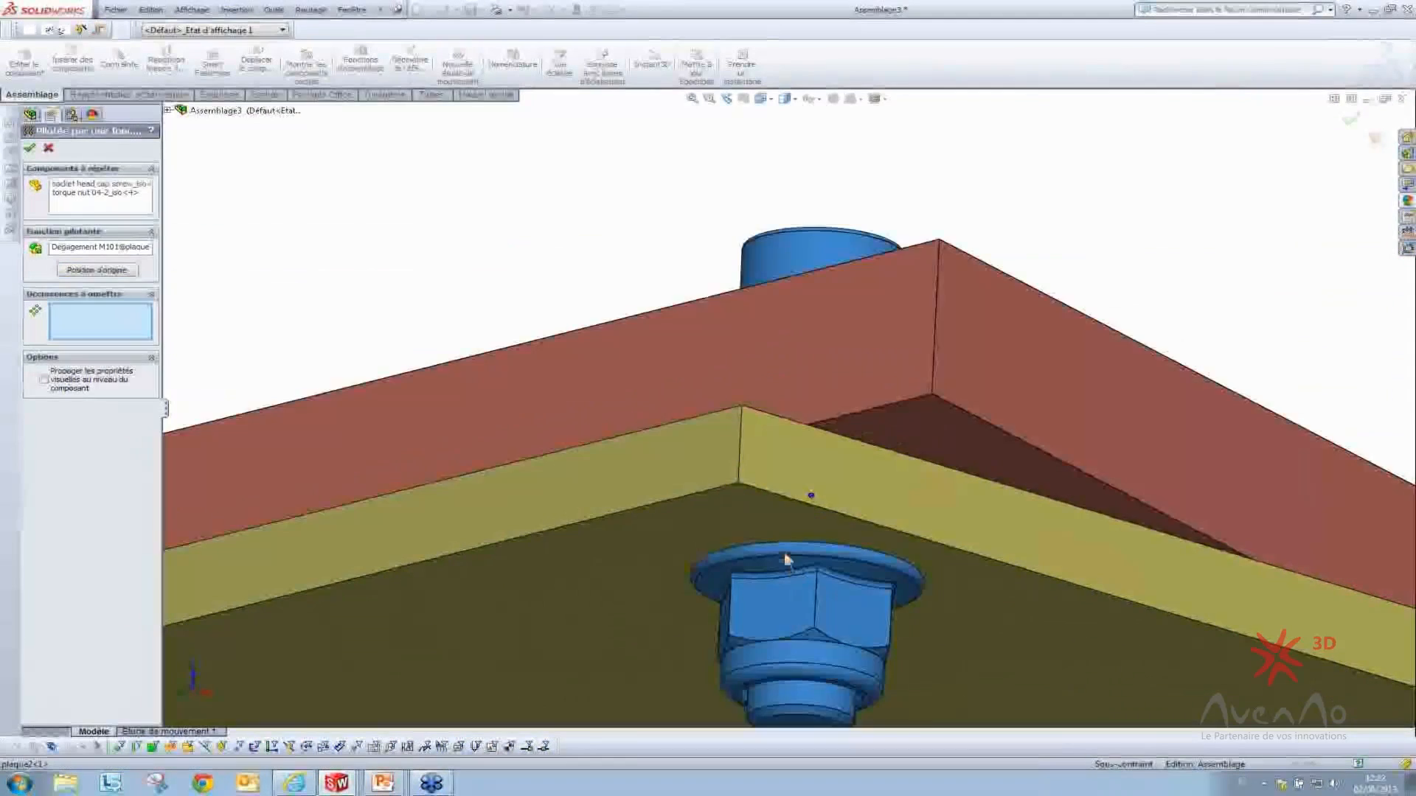
right_click(804, 465)
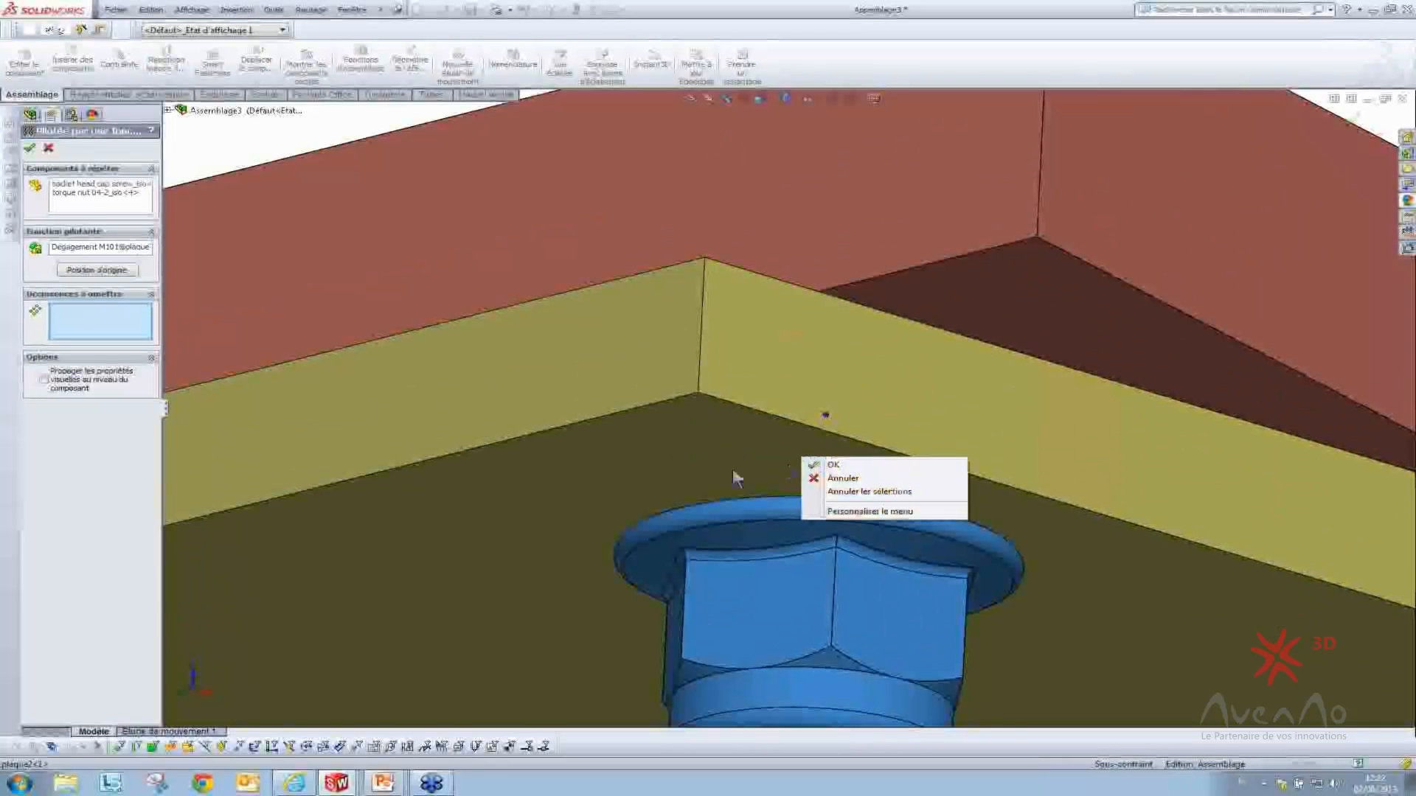
key(Escape)
middle_drag(284, 236, 728, 407)
scroll(729, 407, down, 4)
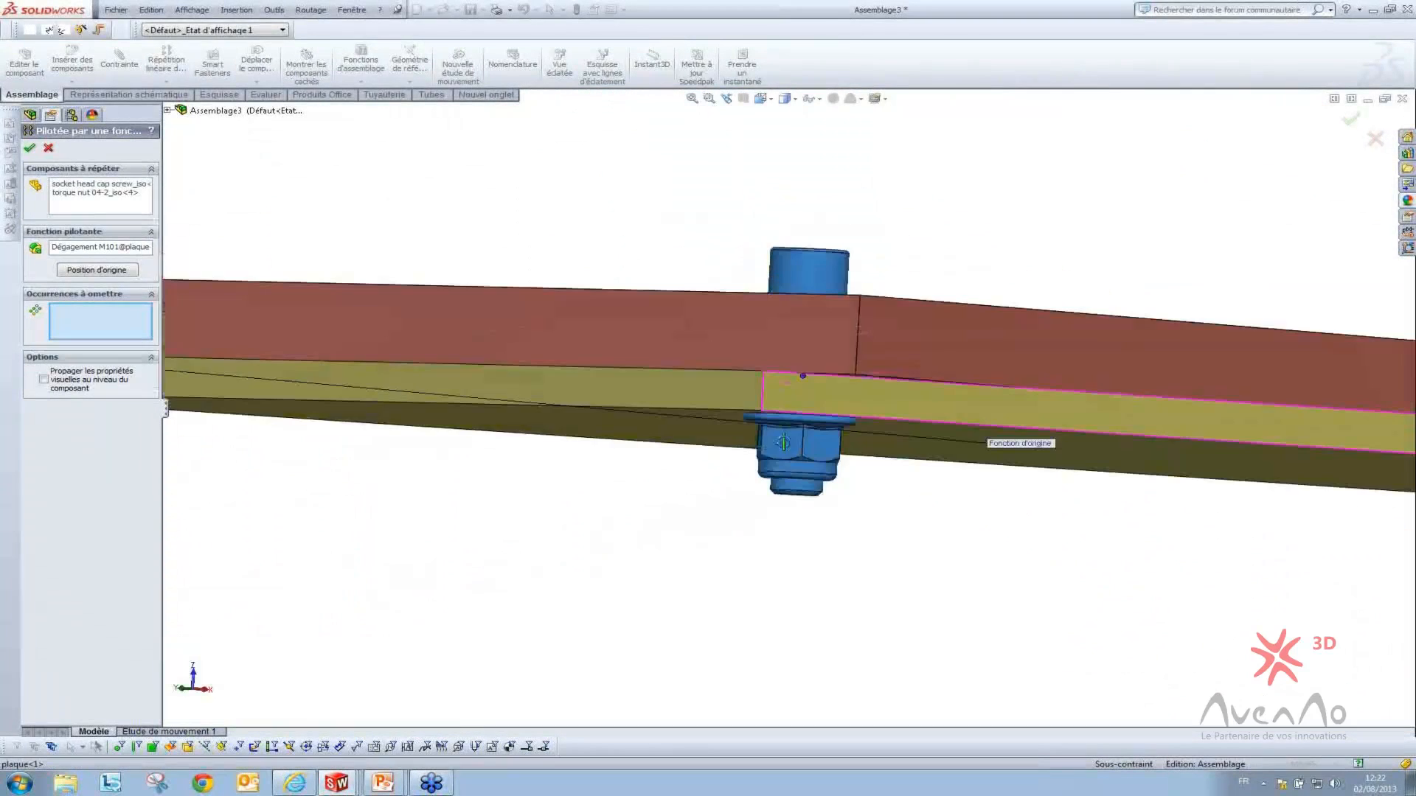
scroll(783, 442, up, 5)
middle_drag(789, 474, 873, 385)
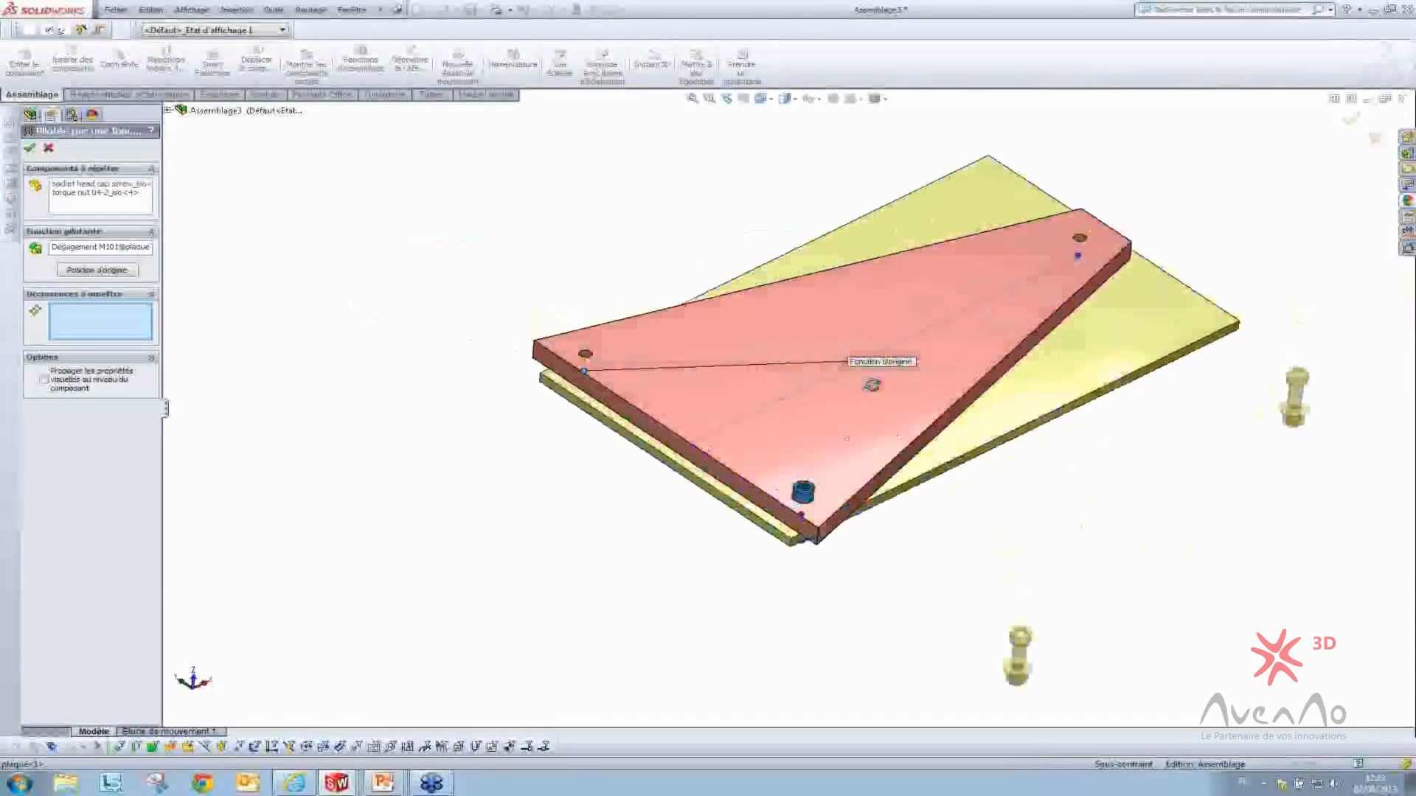
click(100, 270)
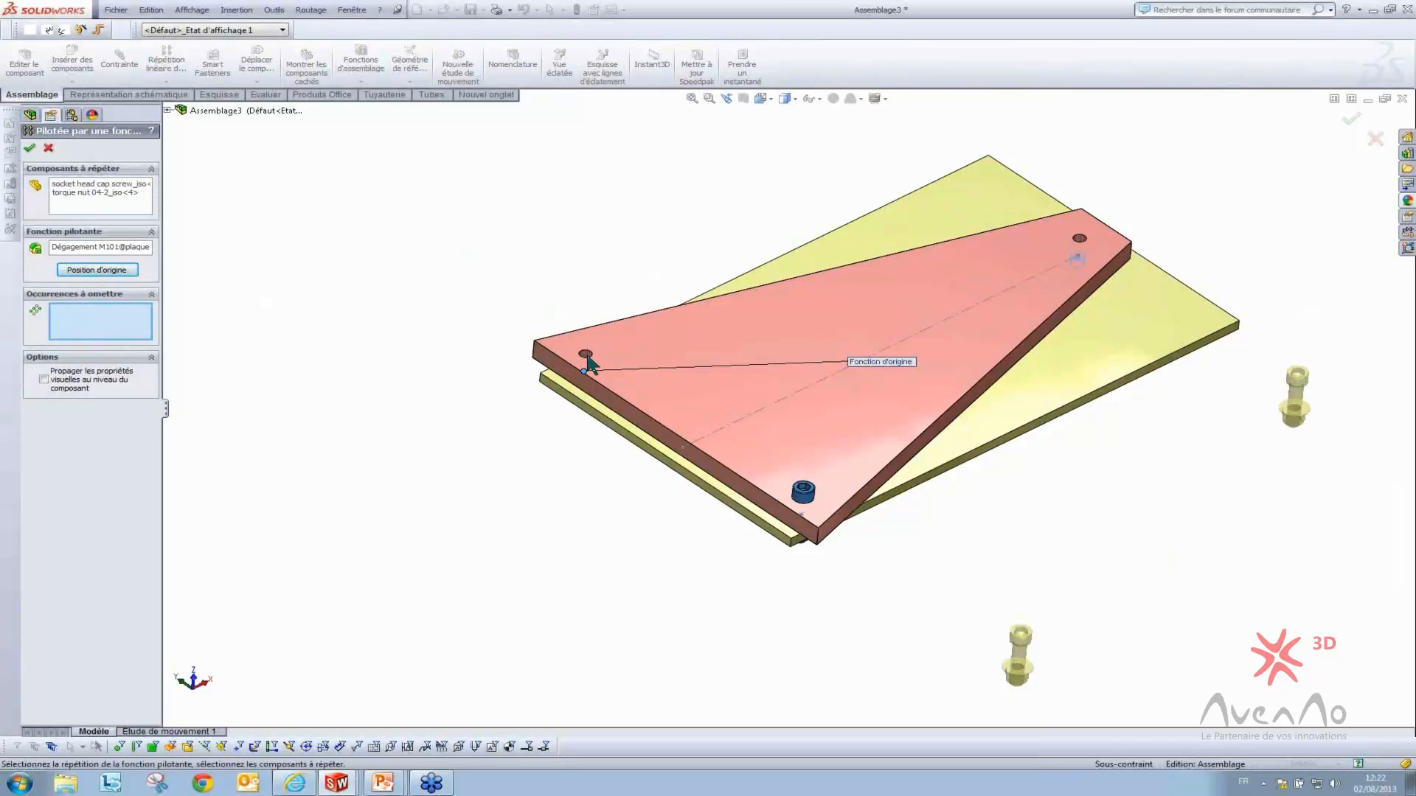
Clear the driving feature and reselect the Dégagement M101 hole on the lower plate's underside
click(104, 248)
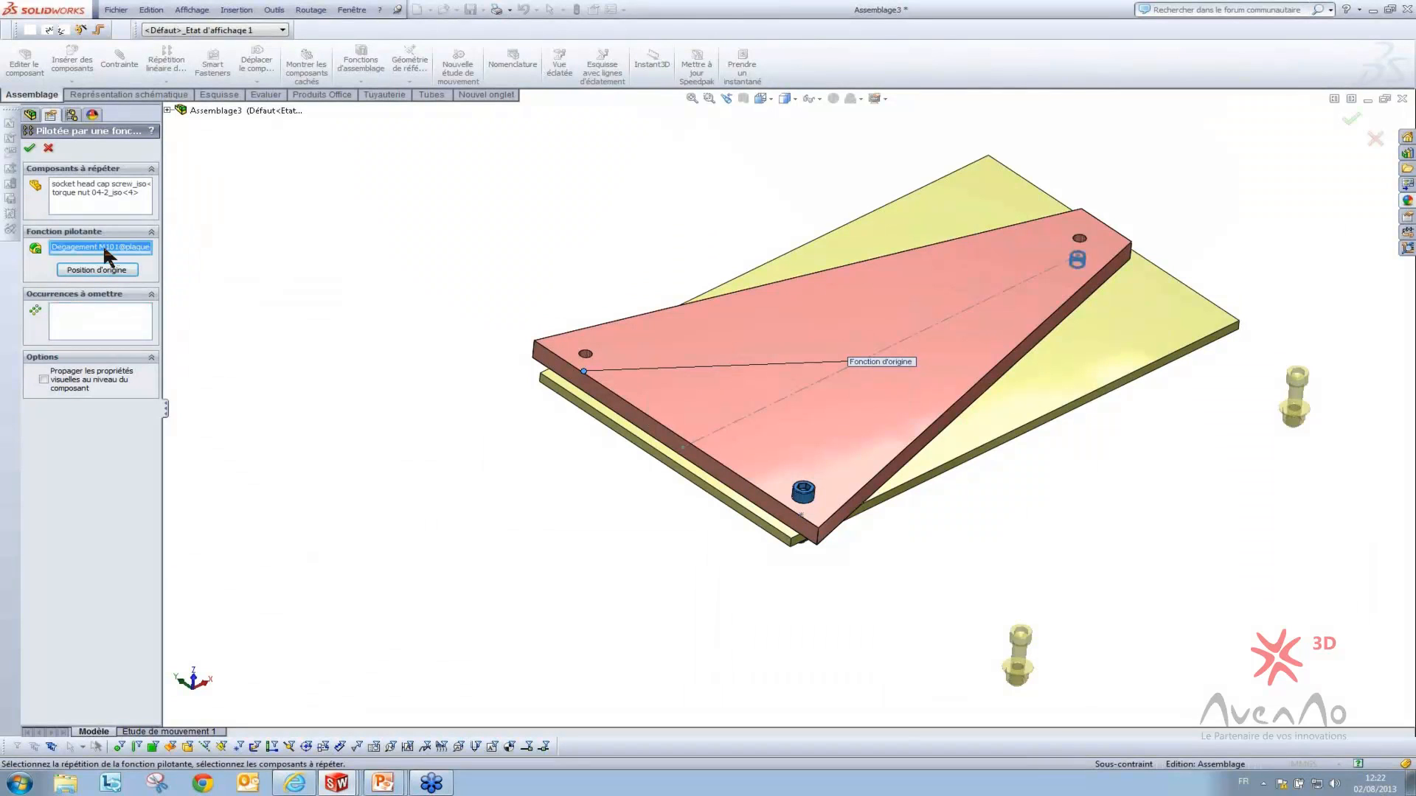
right_click(104, 253)
click(140, 270)
middle_drag(697, 472, 666, 286)
scroll(609, 322, down, 8)
click(694, 436)
scroll(699, 441, up, 8)
middle_drag(848, 413, 610, 396)
scroll(487, 376, down, 2)
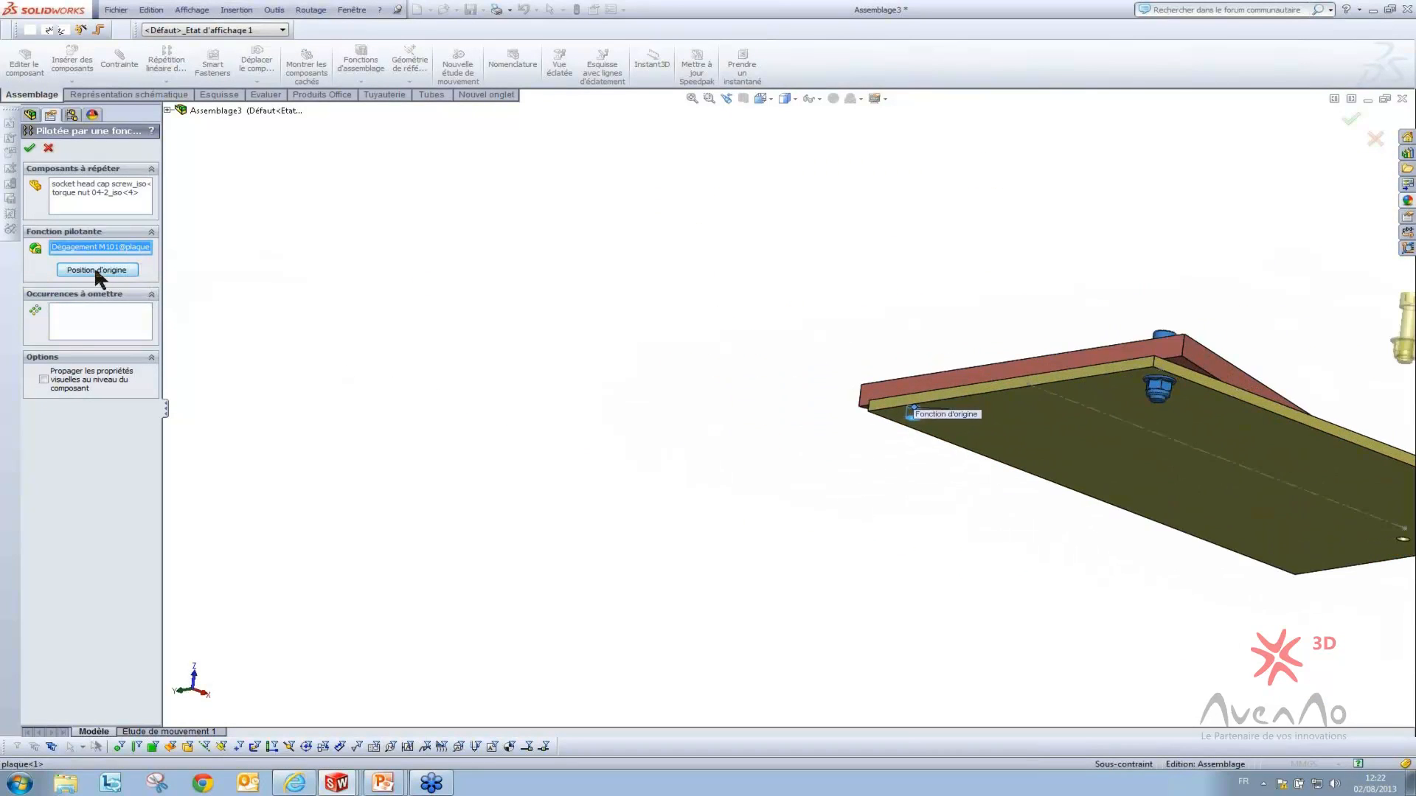
Create the feature-driven pattern of the screw and nut from the lower plate's Dégagement M101 hole
scroll(809, 388, up, 3)
middle_drag(1021, 420, 976, 452)
scroll(977, 450, down, 2)
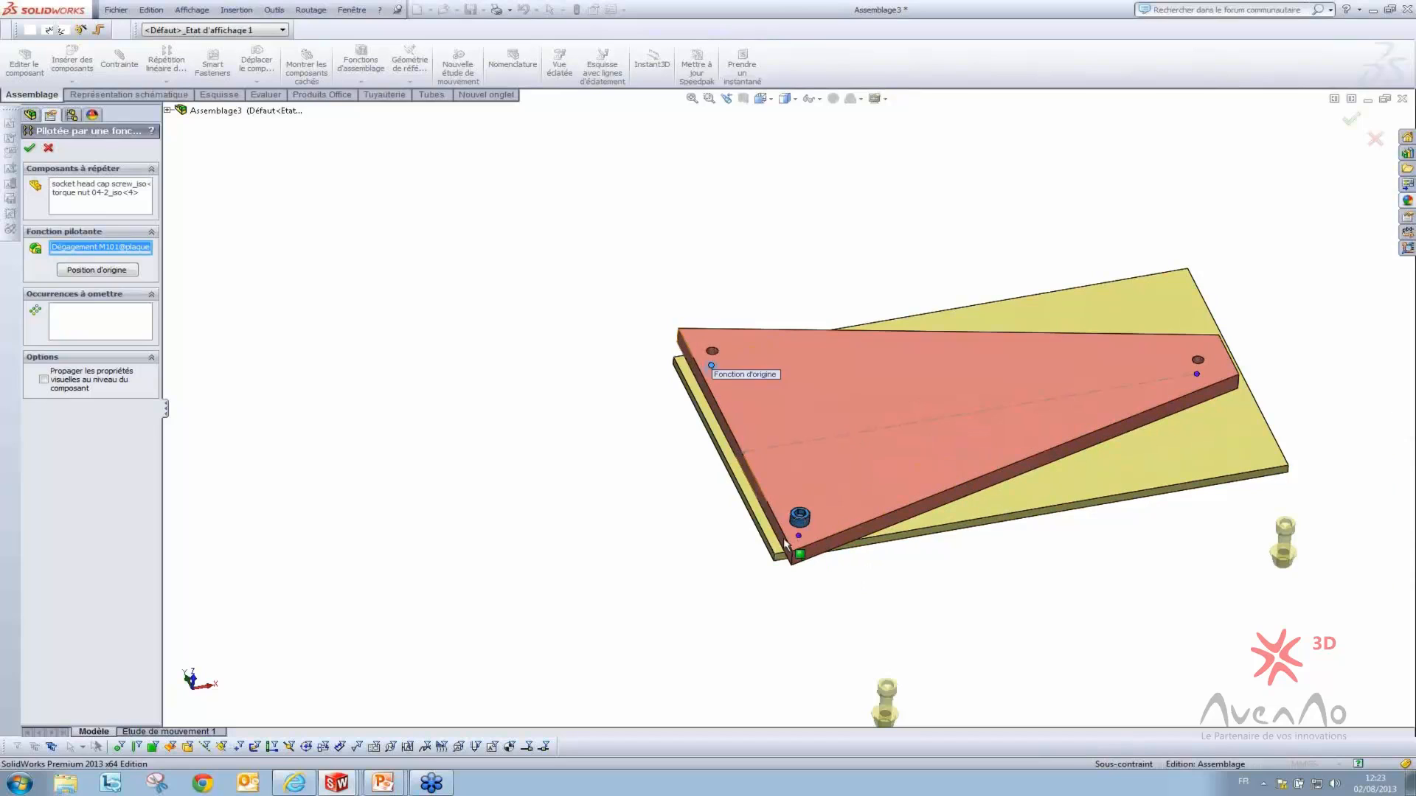
scroll(881, 505, up, 2)
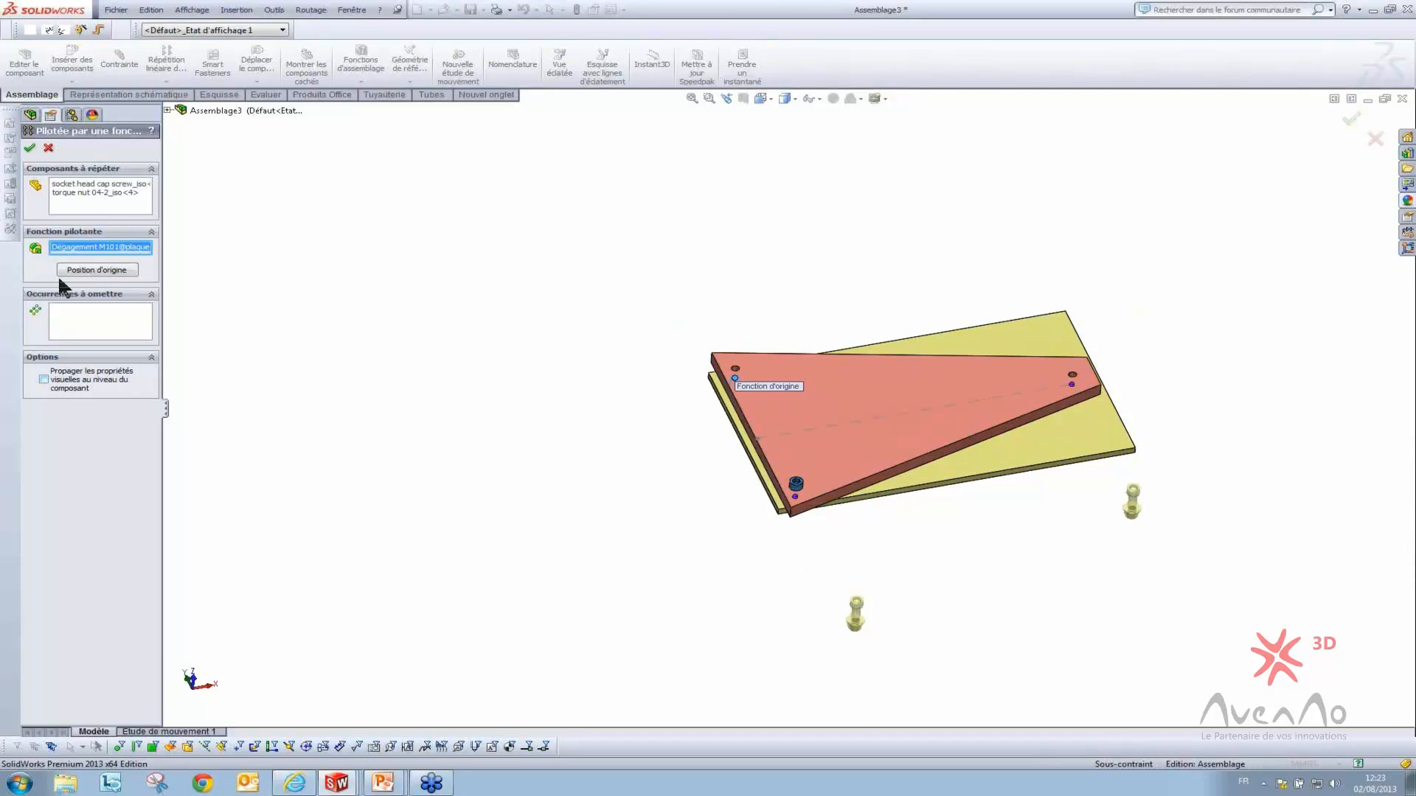
click(30, 149)
Reopen the hole-driven component pattern and remove its driving feature
click(67, 273)
ctrl+click(49, 286)
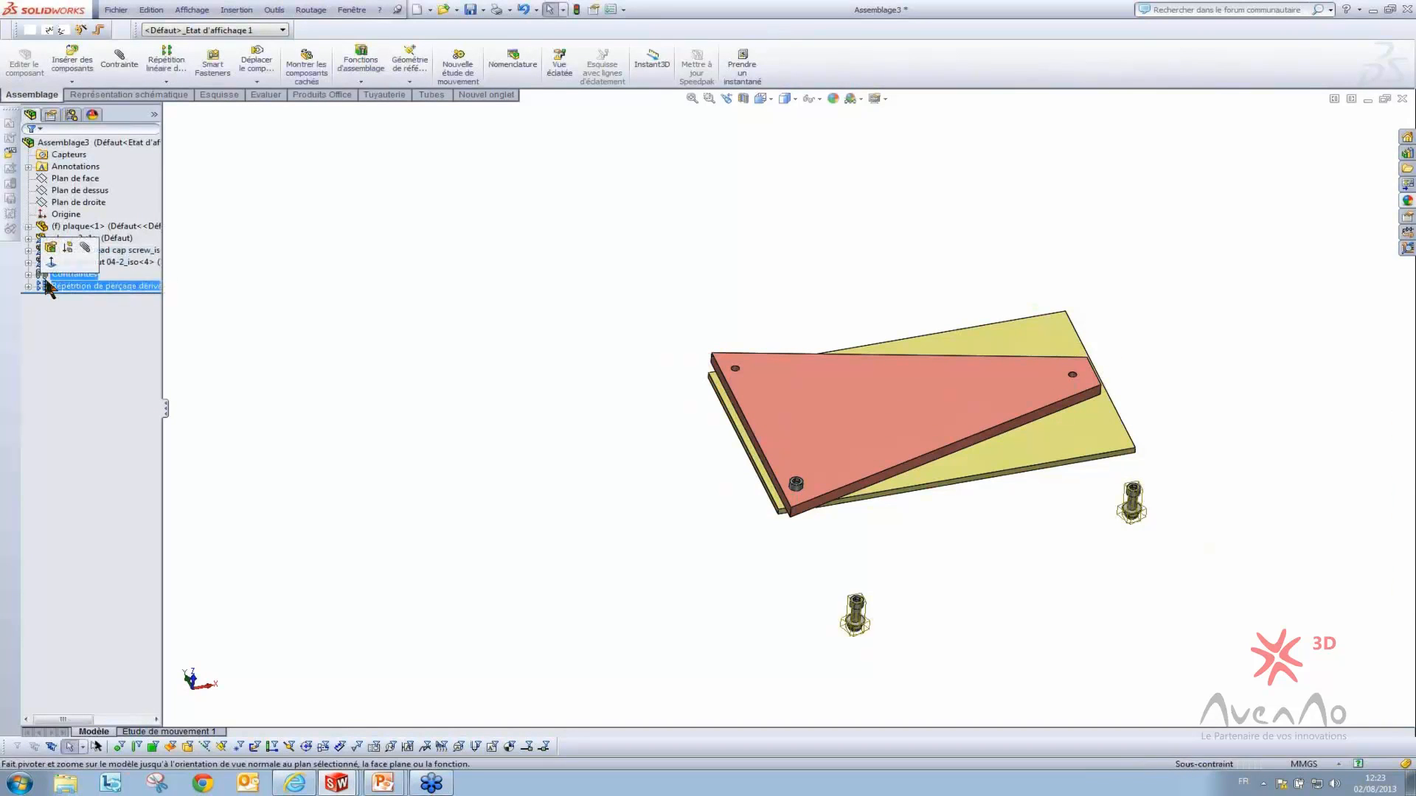
click(44, 287)
click(52, 248)
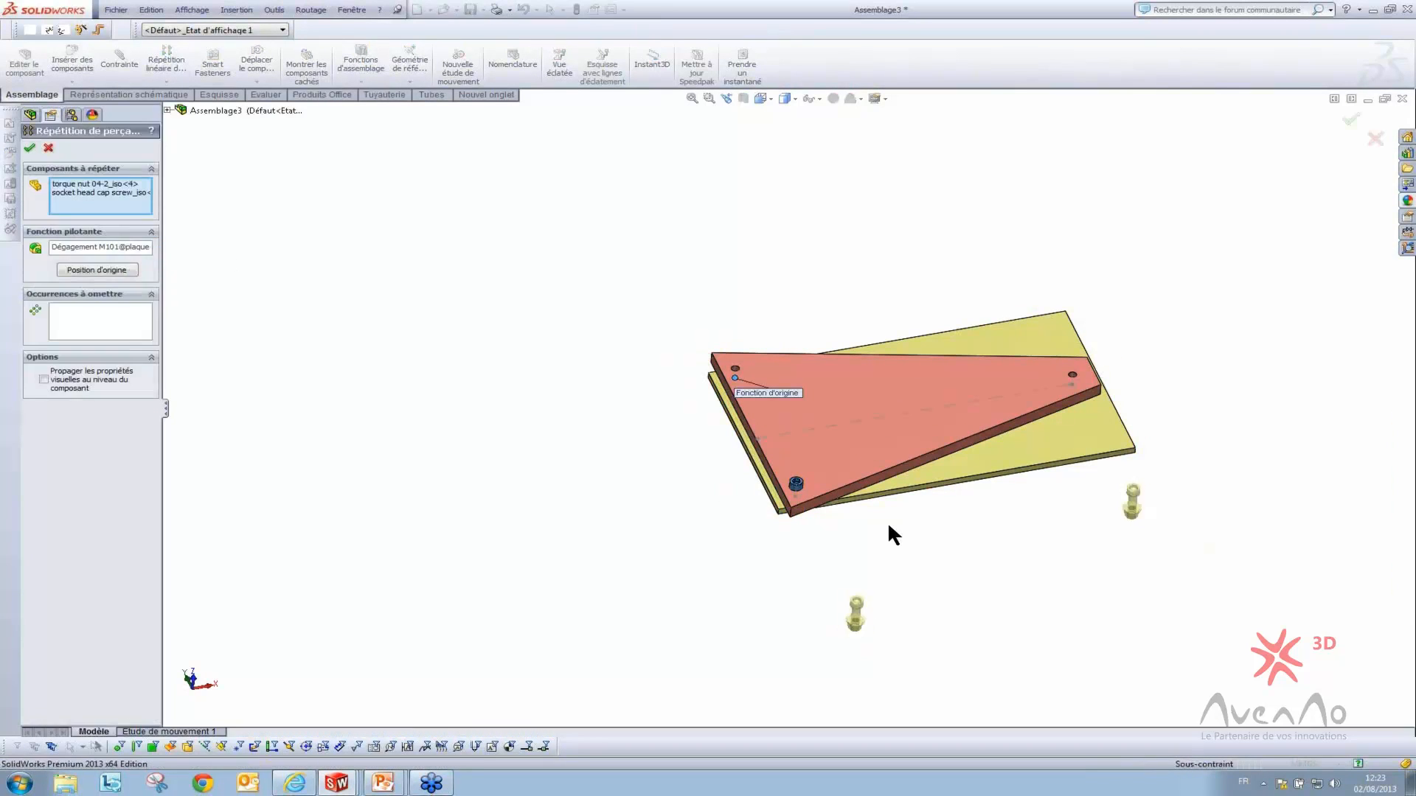
scroll(889, 526, down, 2)
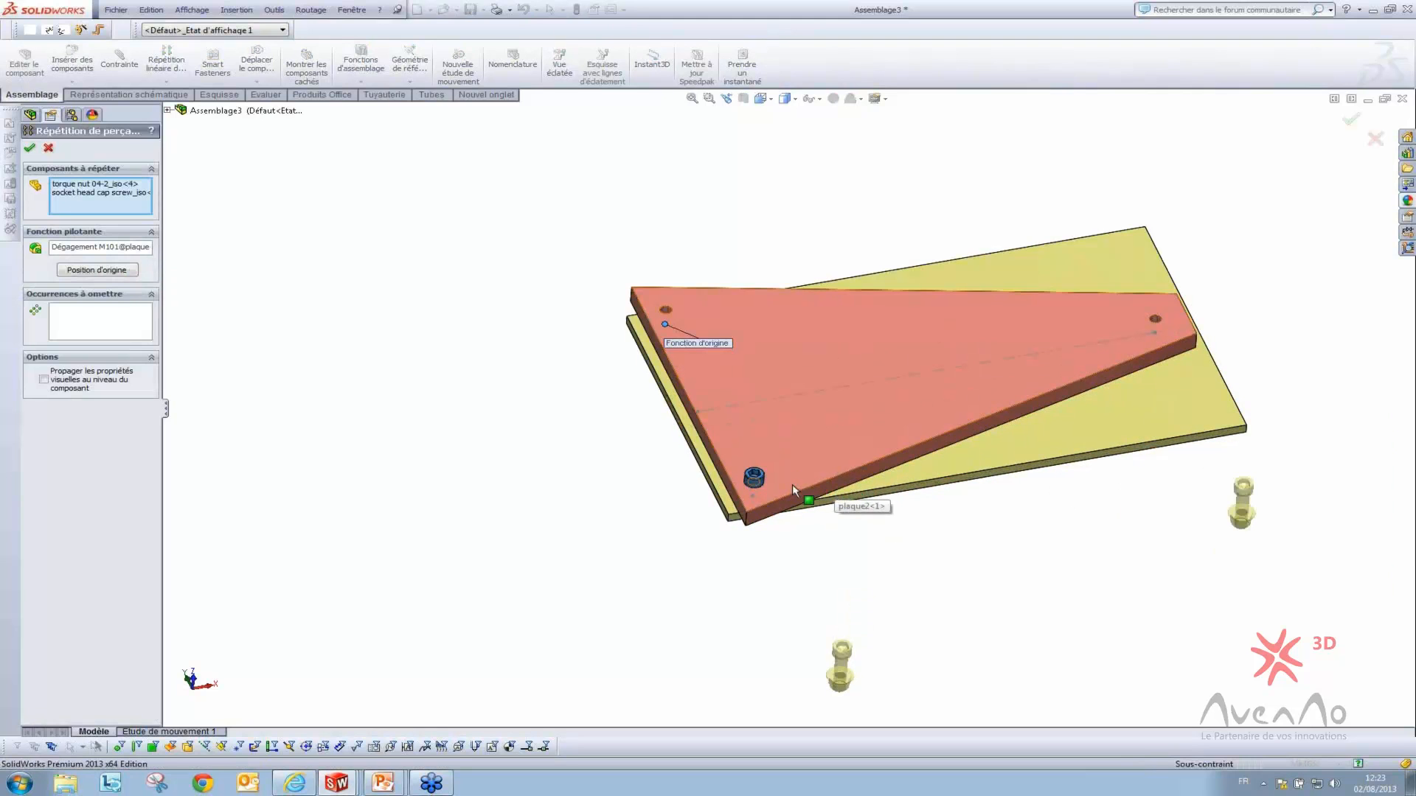
middle_drag(792, 484, 829, 288)
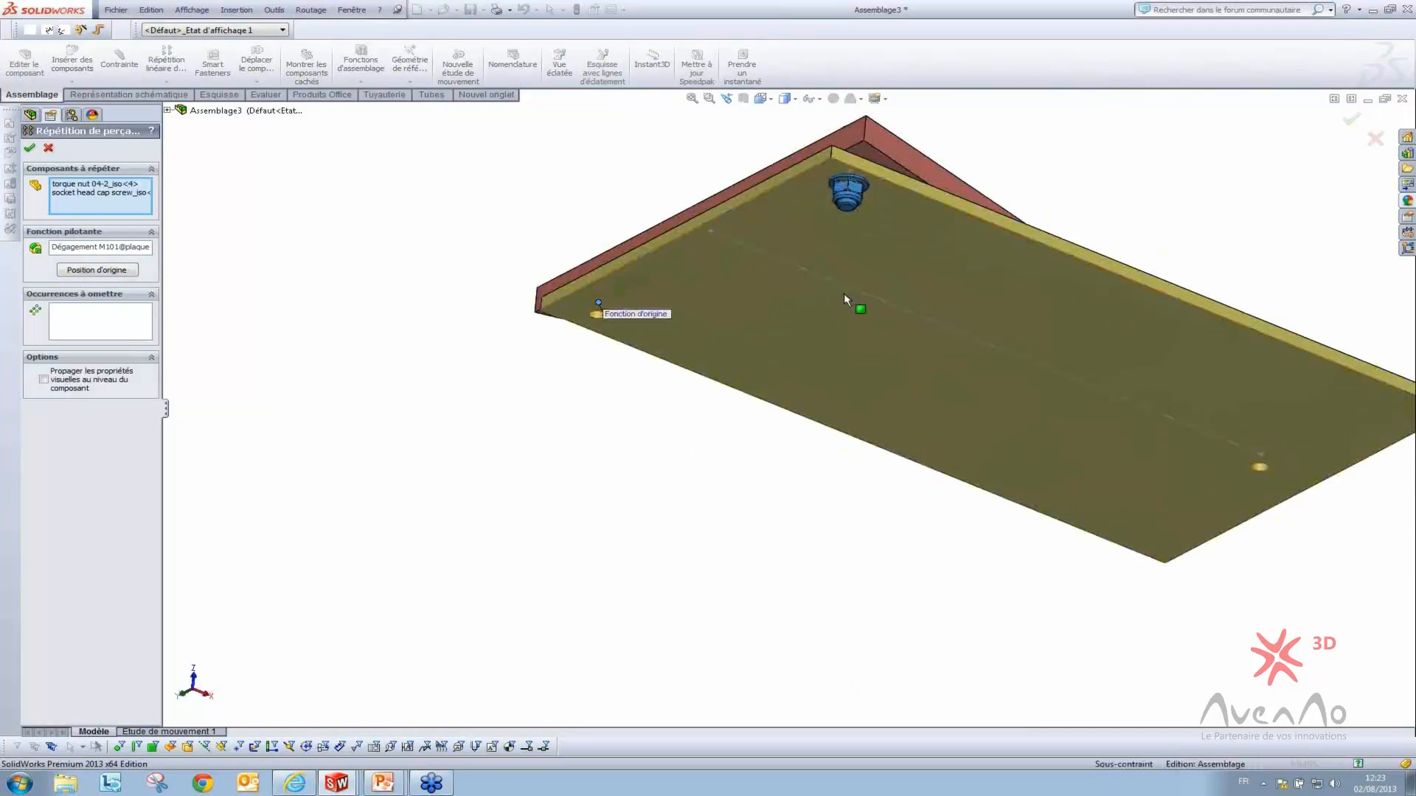
scroll(861, 253, down, 4)
scroll(869, 140, up, 3)
scroll(853, 164, down, 4)
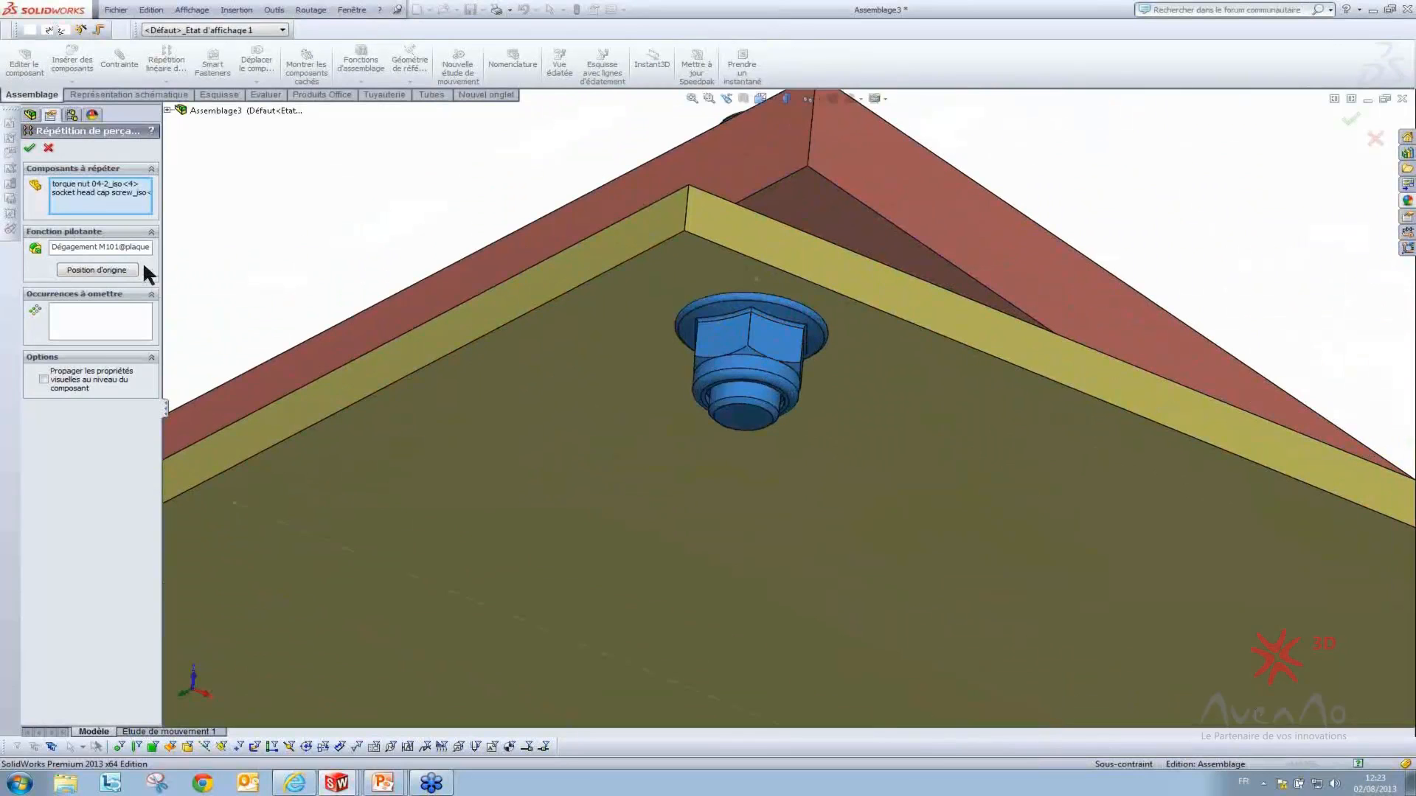
click(122, 247)
right_click(115, 247)
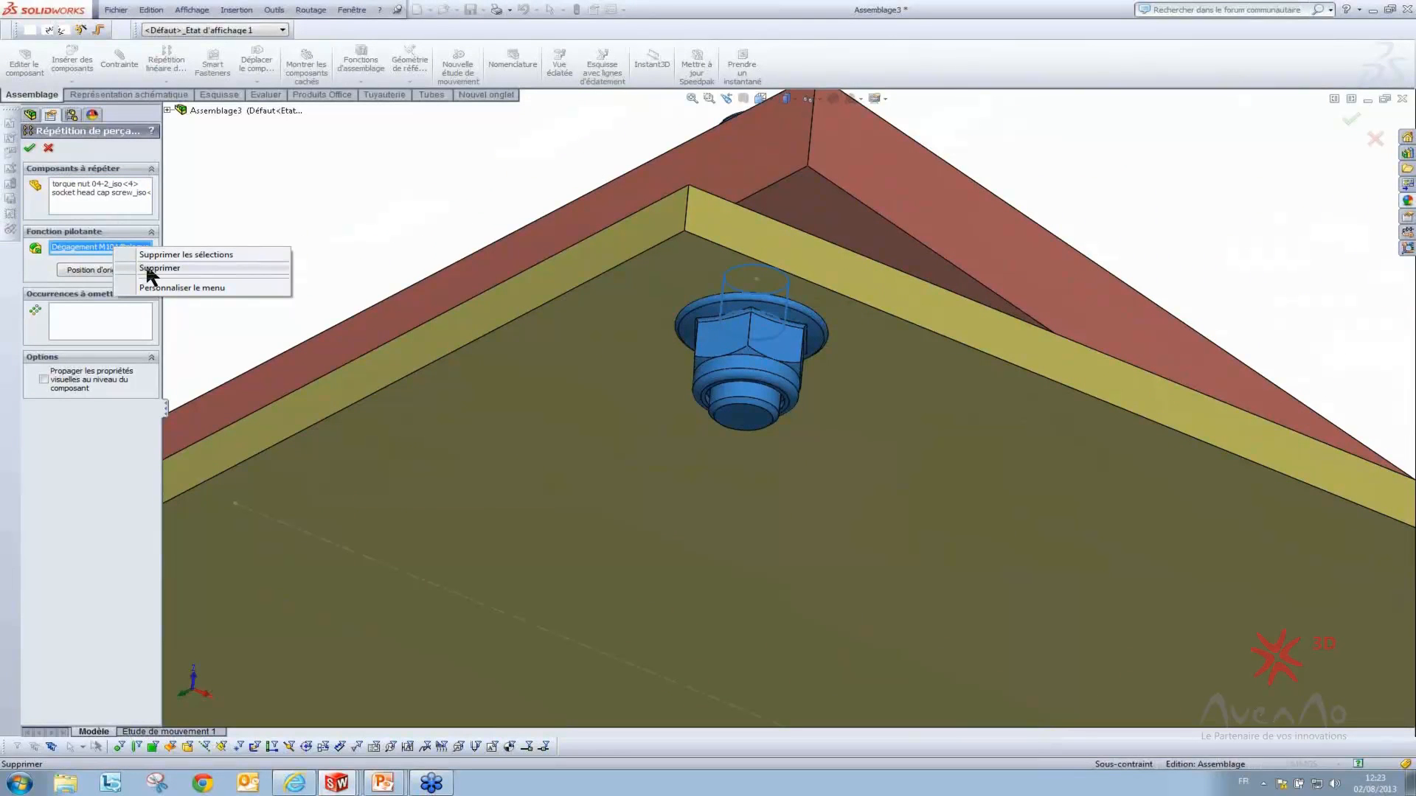
click(150, 270)
Try the lower plate's hole face around the seed screw as the driving feature, picking it with Select Other
middle_drag(715, 298, 672, 344)
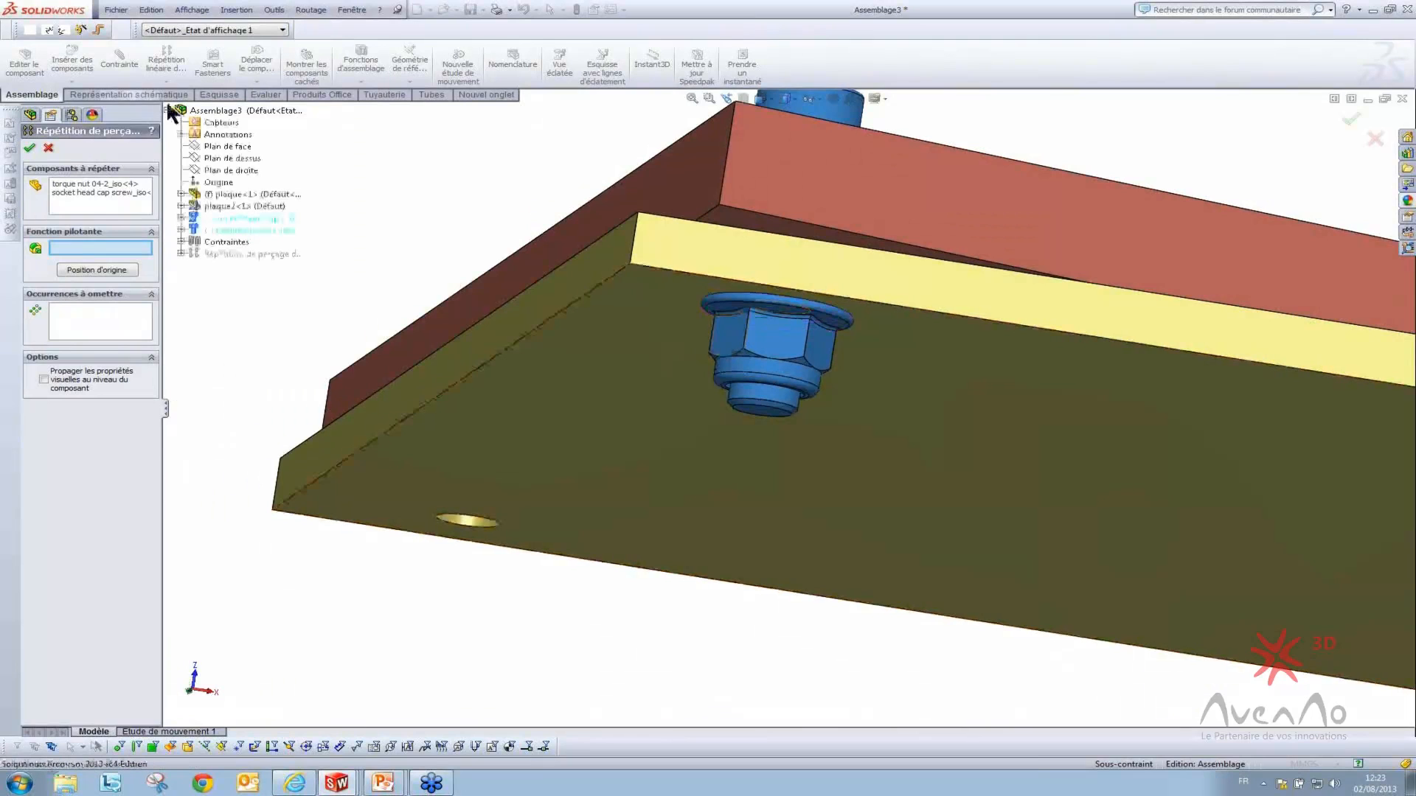
right_click(765, 282)
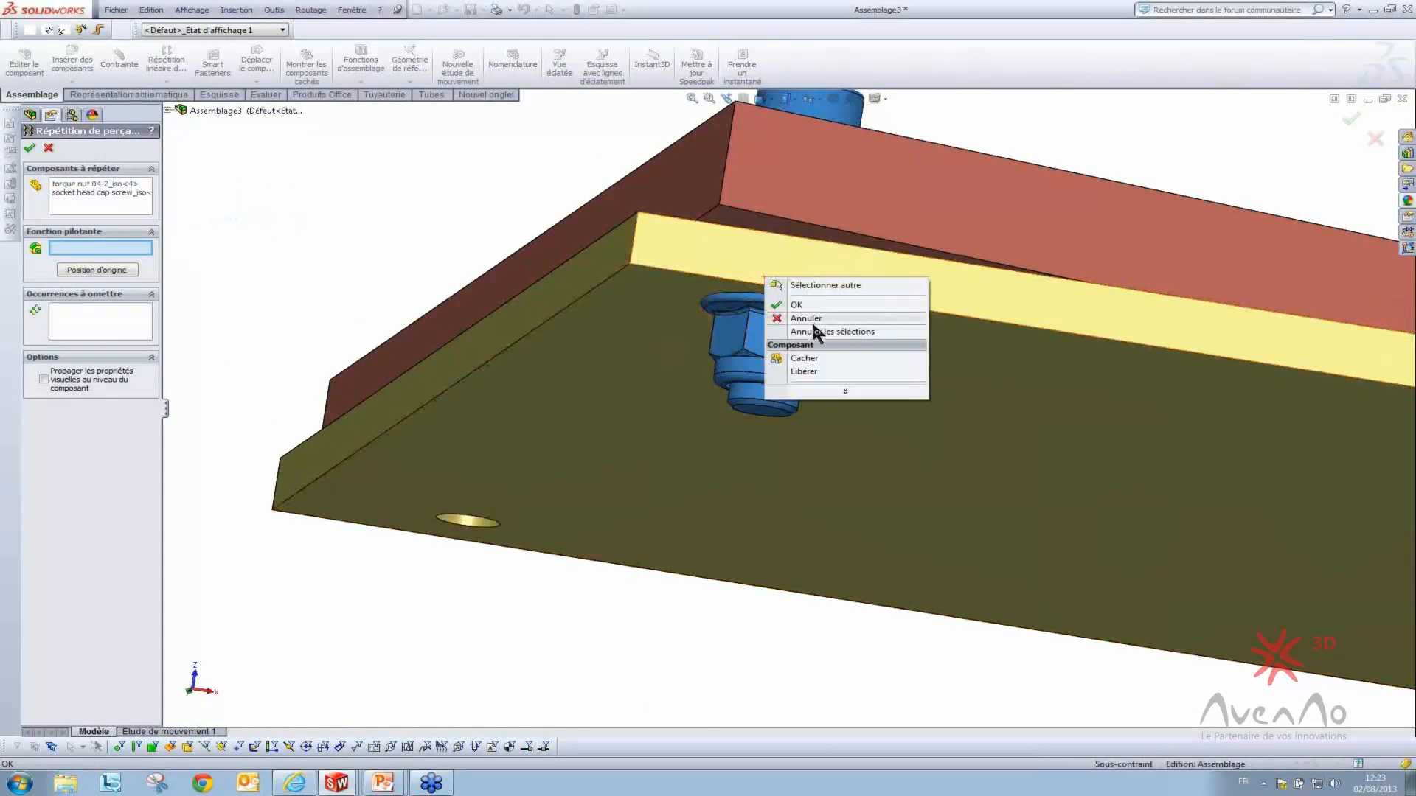
click(811, 286)
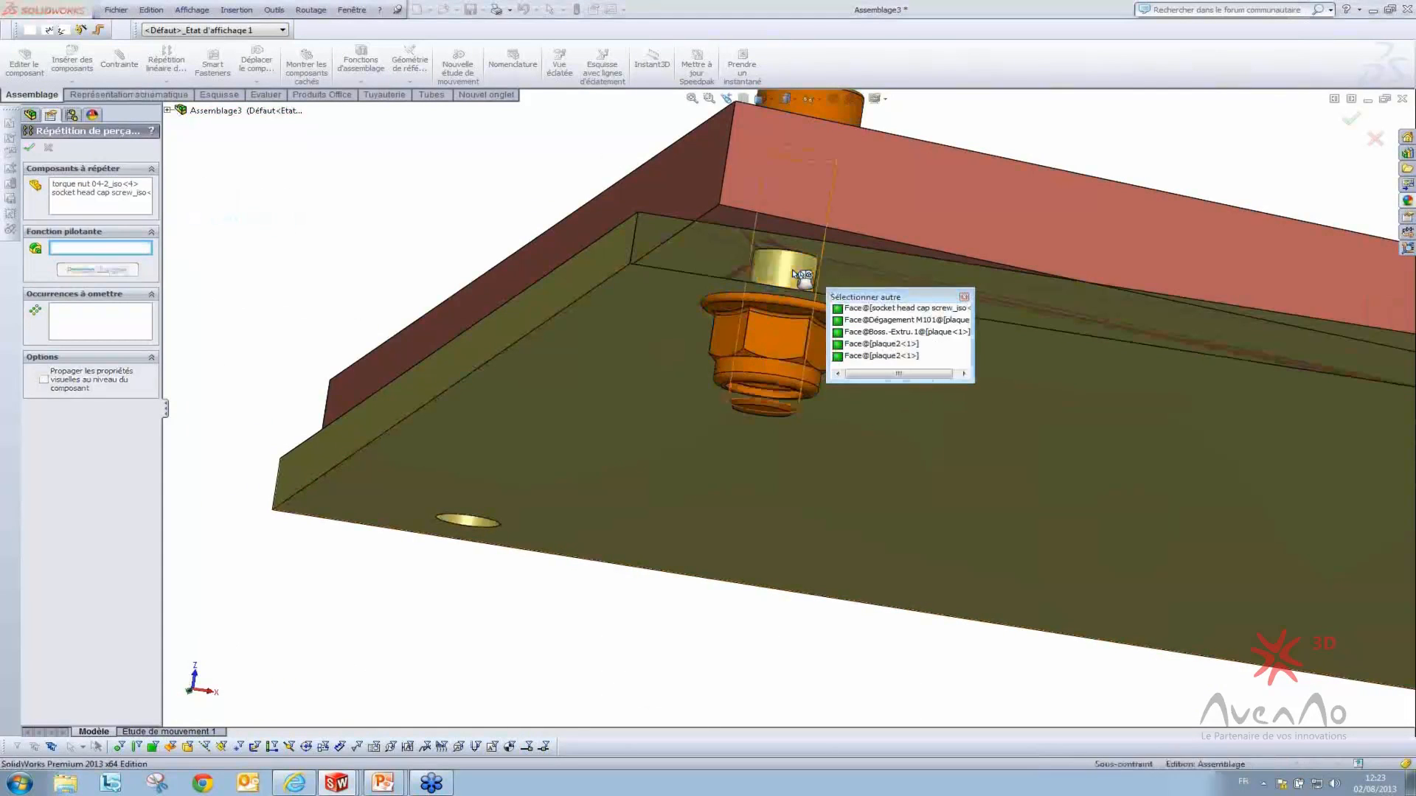
click(795, 282)
scroll(914, 312, up, 3)
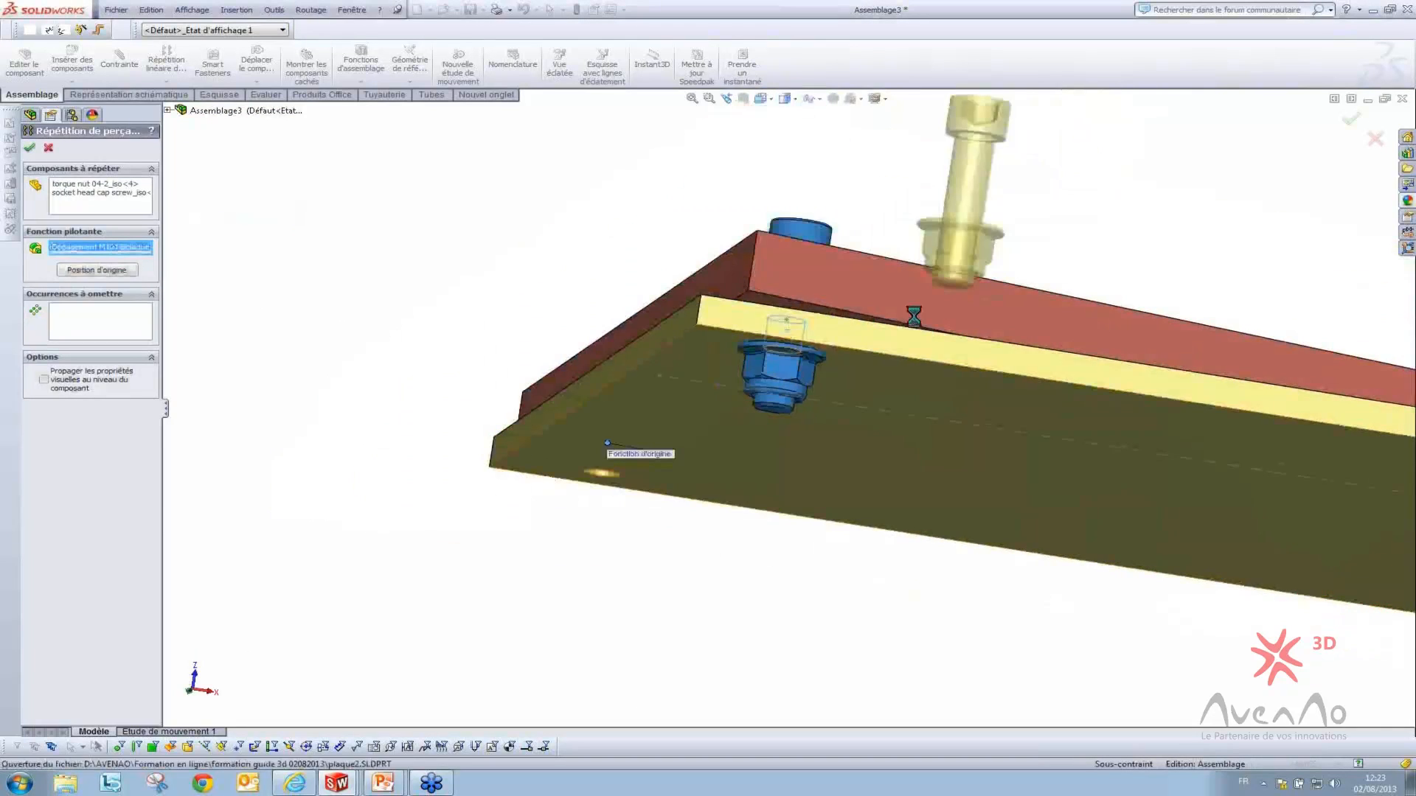
middle_drag(917, 313, 898, 448)
scroll(910, 444, up, 4)
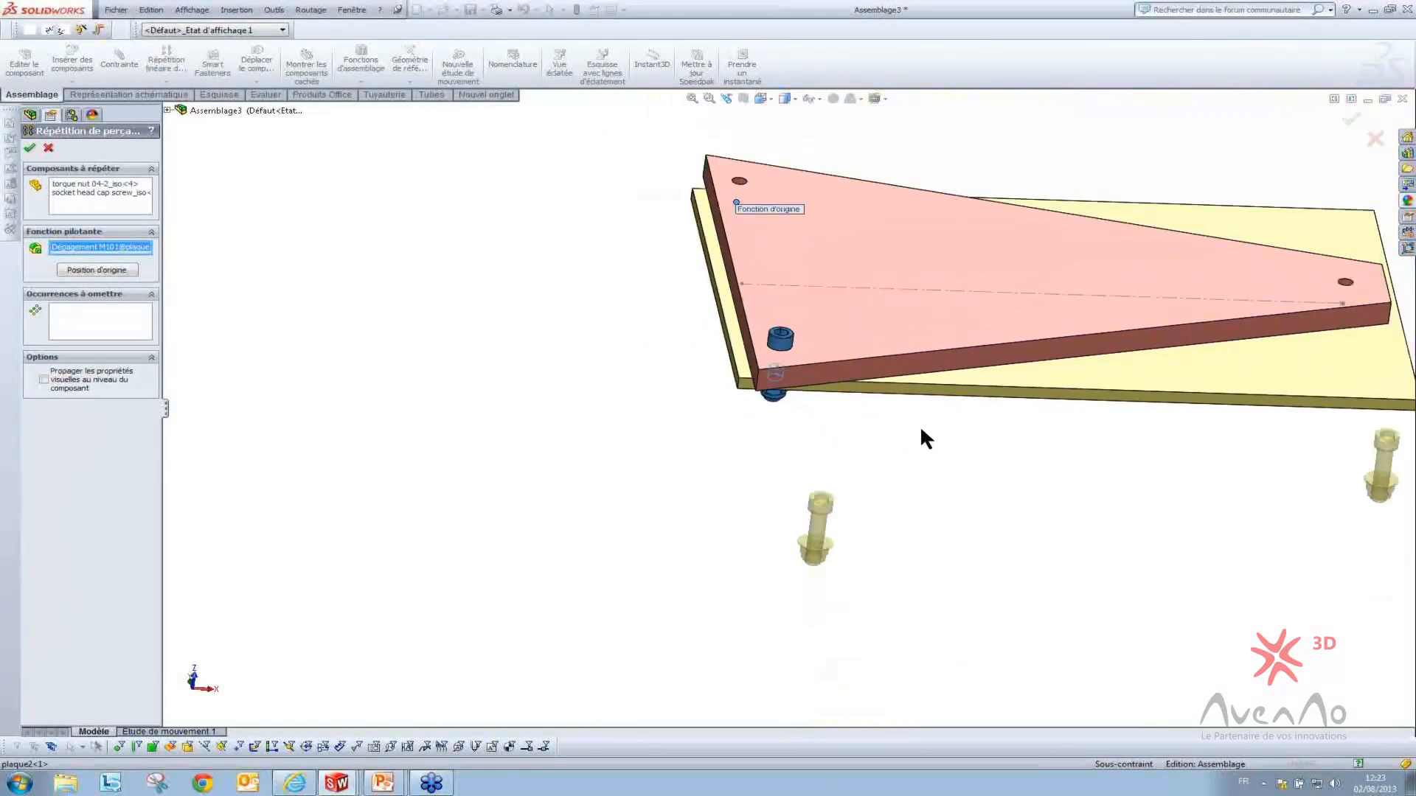
Try to replace the driving feature with the lower plate's Dégagement M101 hole seen through the upper plate's free corner hole, and discard the pattern edits
right_click(95, 253)
click(126, 266)
scroll(757, 213, down, 5)
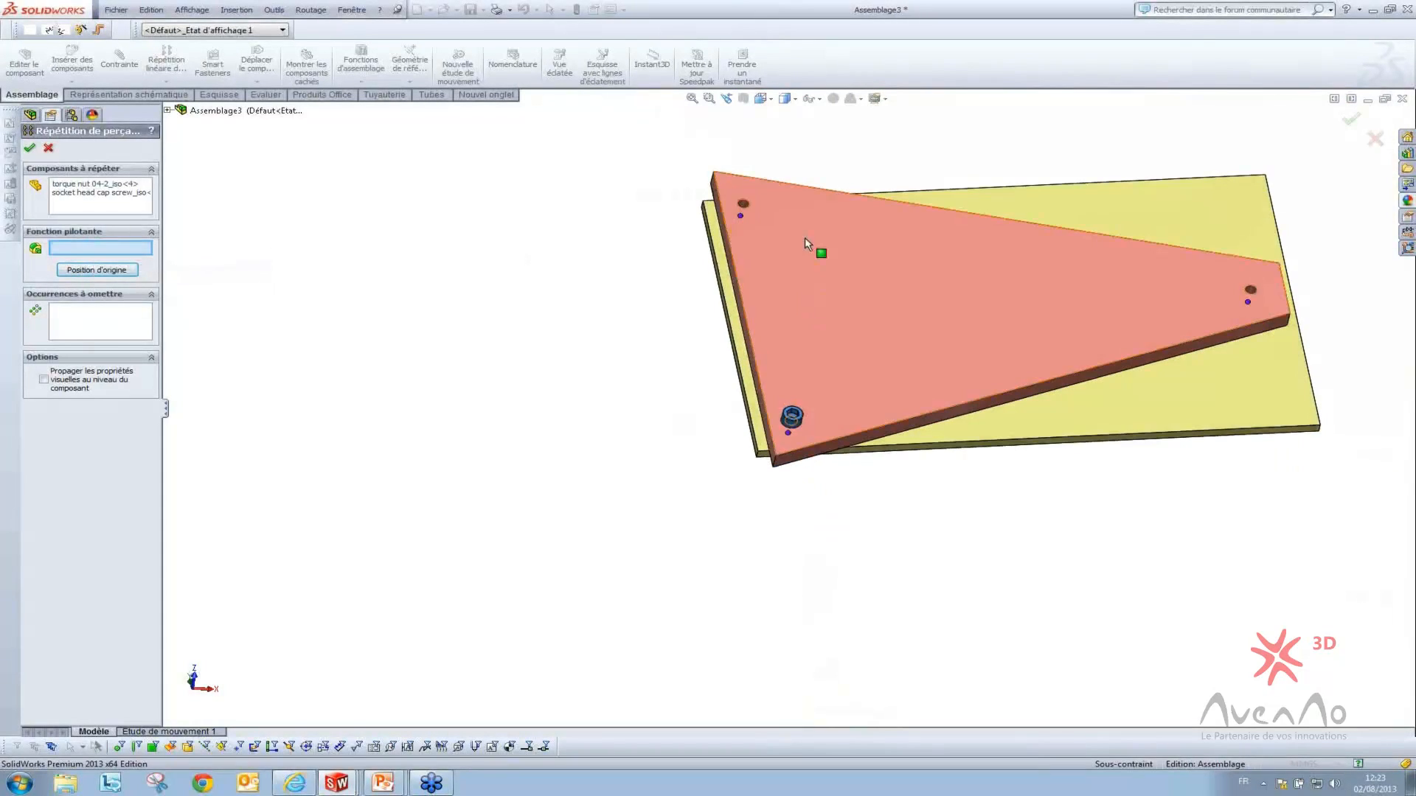
scroll(757, 213, down, 5)
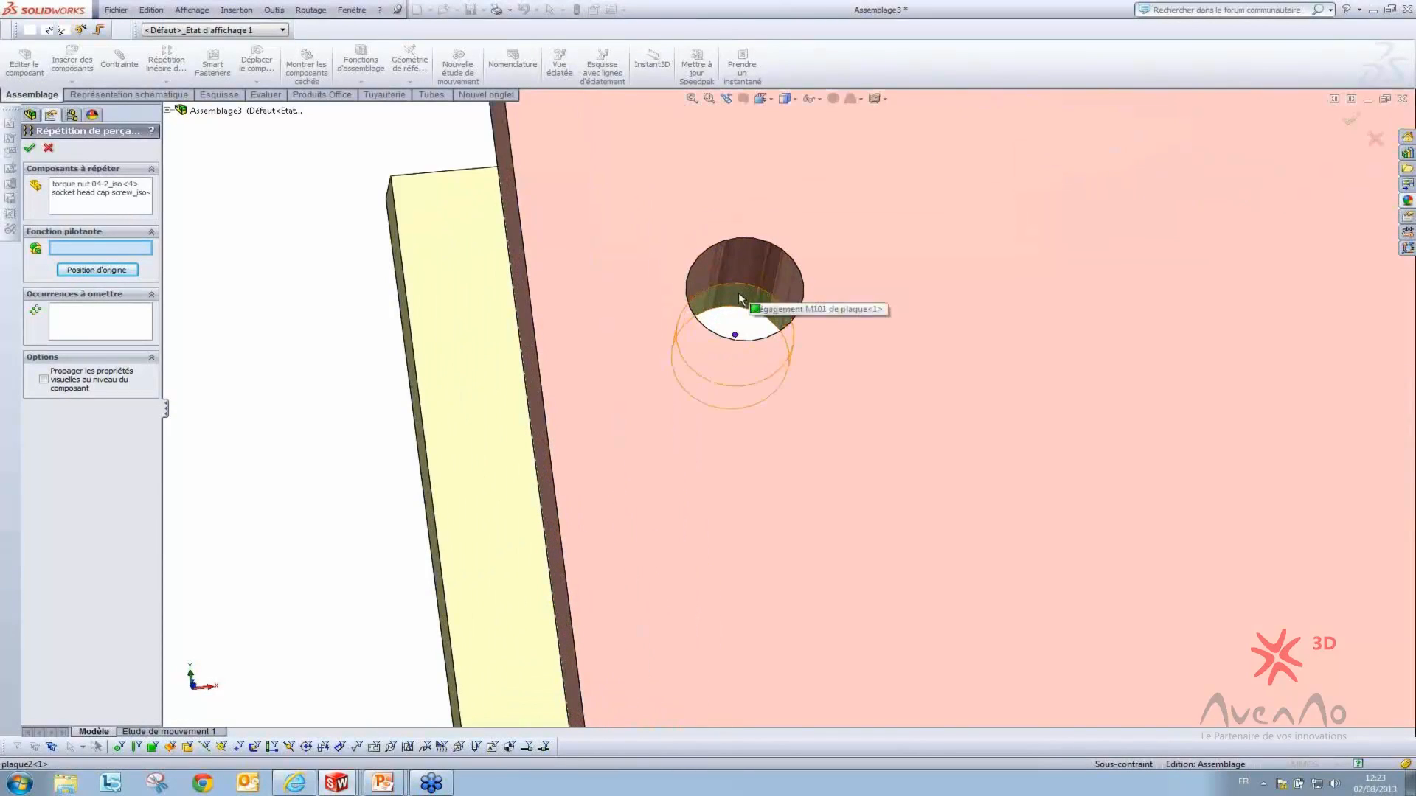
click(741, 297)
scroll(740, 297, up, 10)
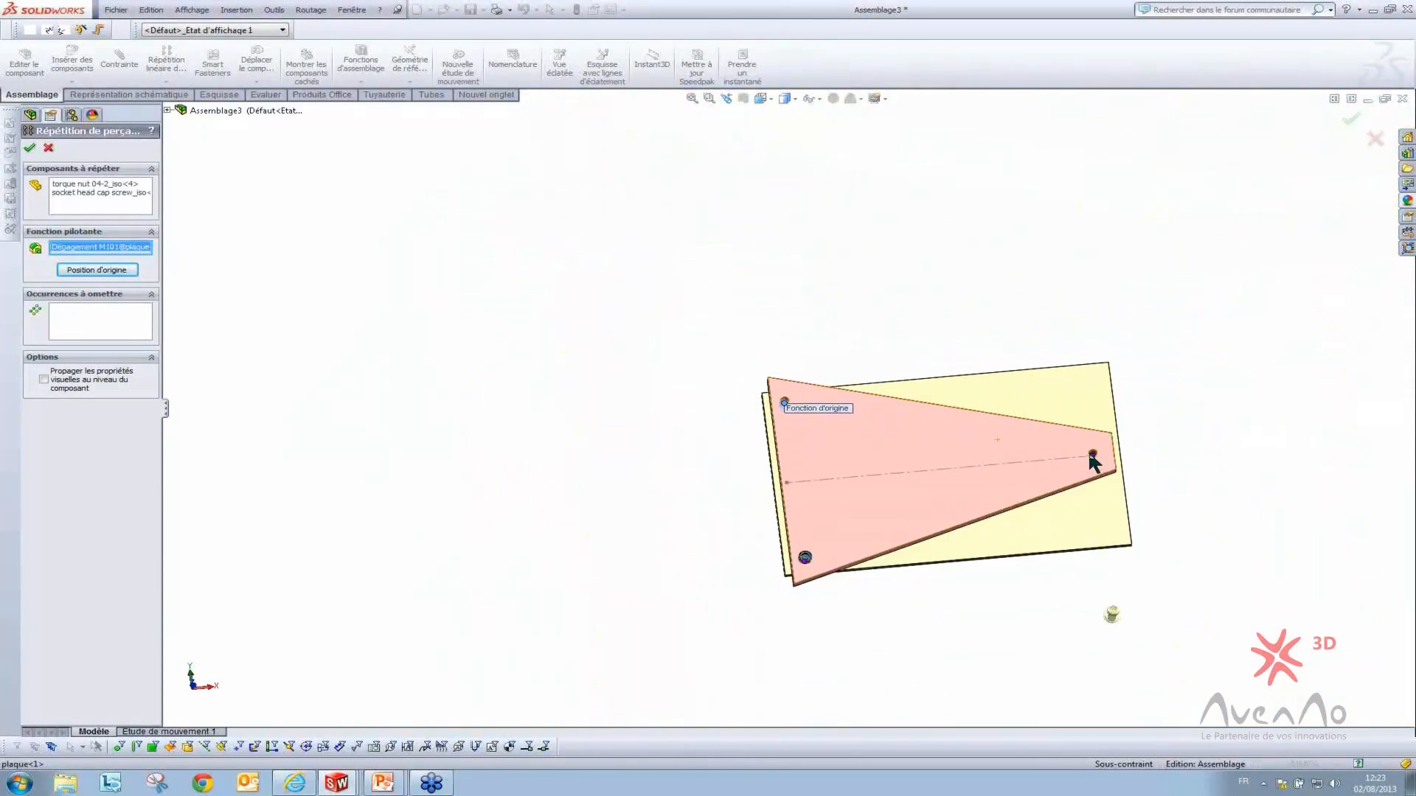
click(48, 148)
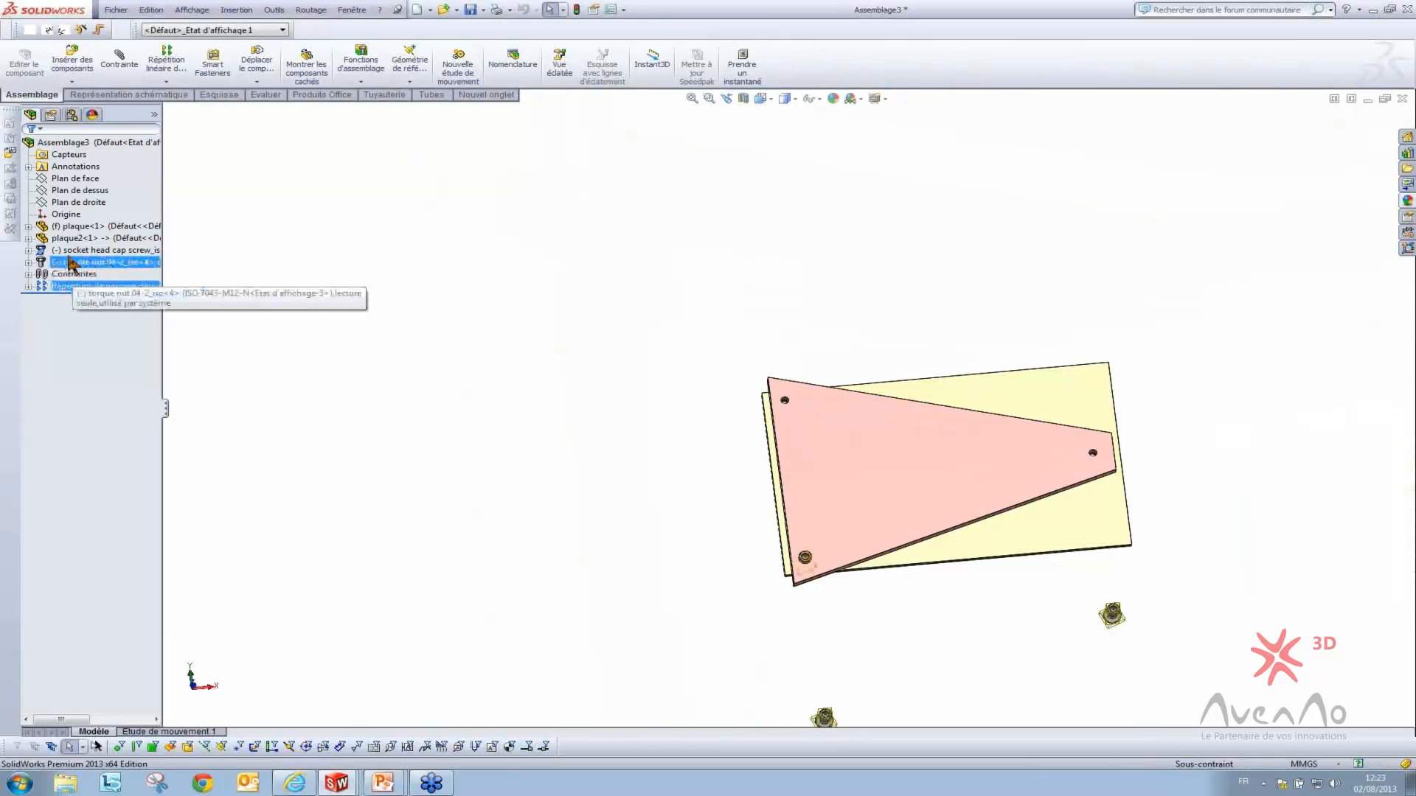
Examine the assembly mates and the references of the socket head cap screw's Coaxiale1 mate
click(28, 274)
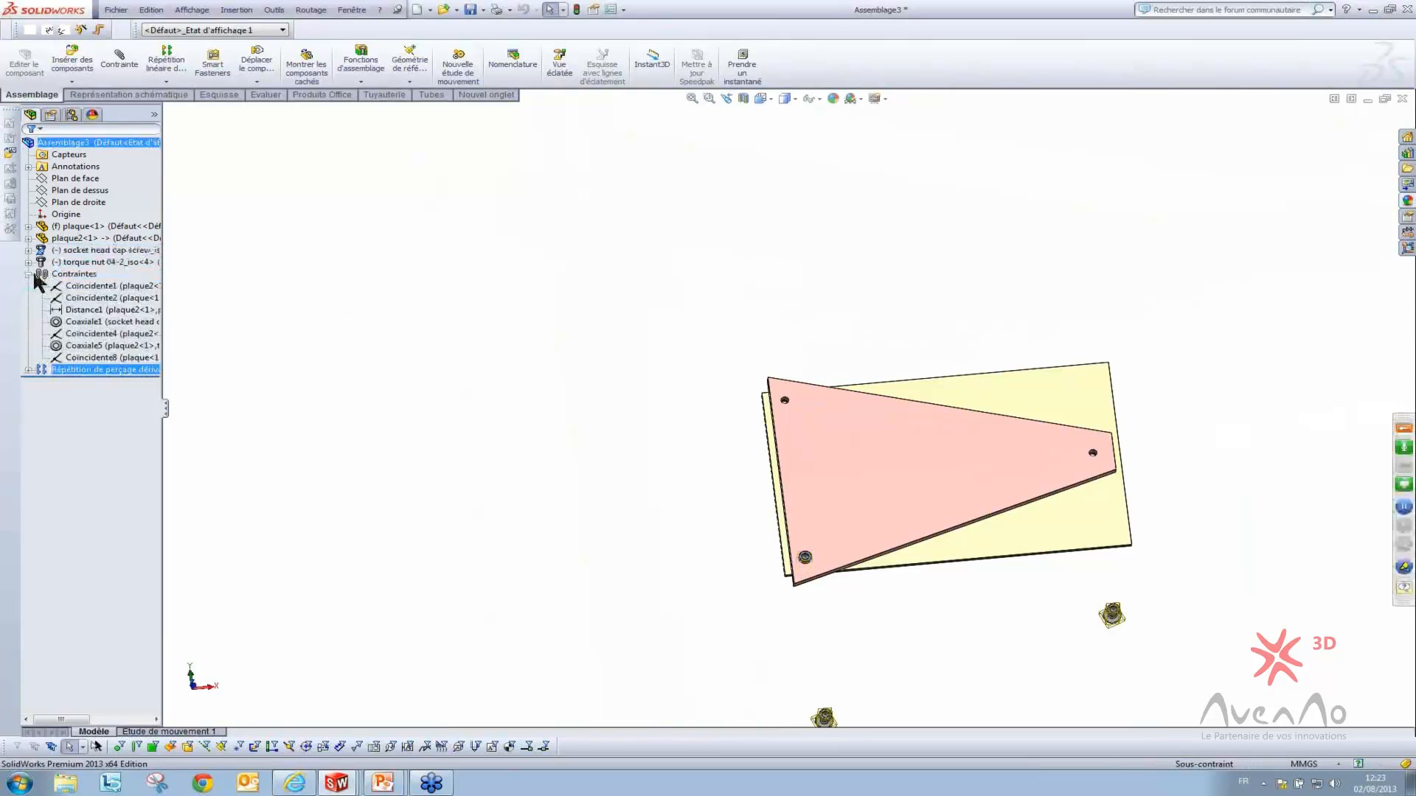
click(28, 275)
click(29, 250)
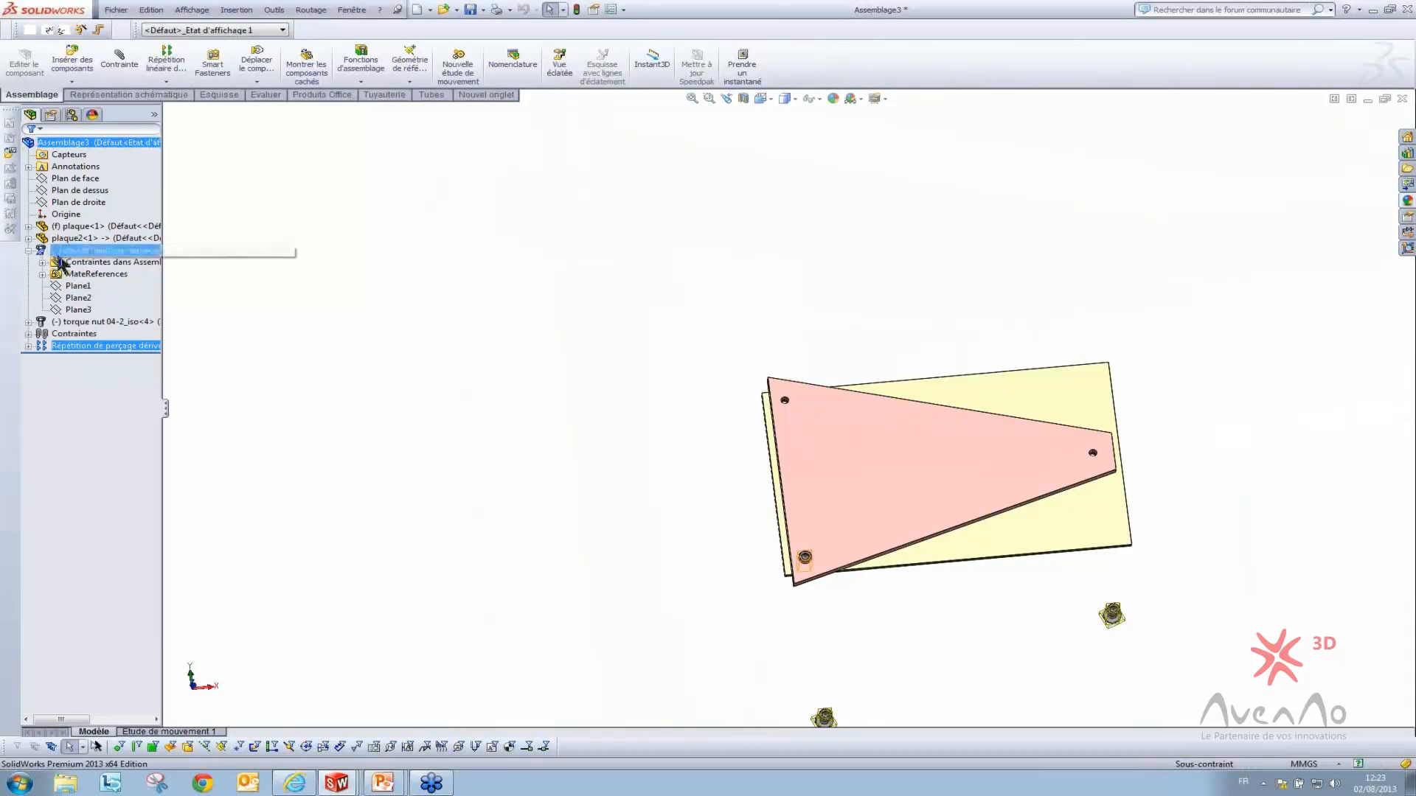
click(42, 262)
click(103, 275)
click(111, 236)
scroll(767, 398, down, 10)
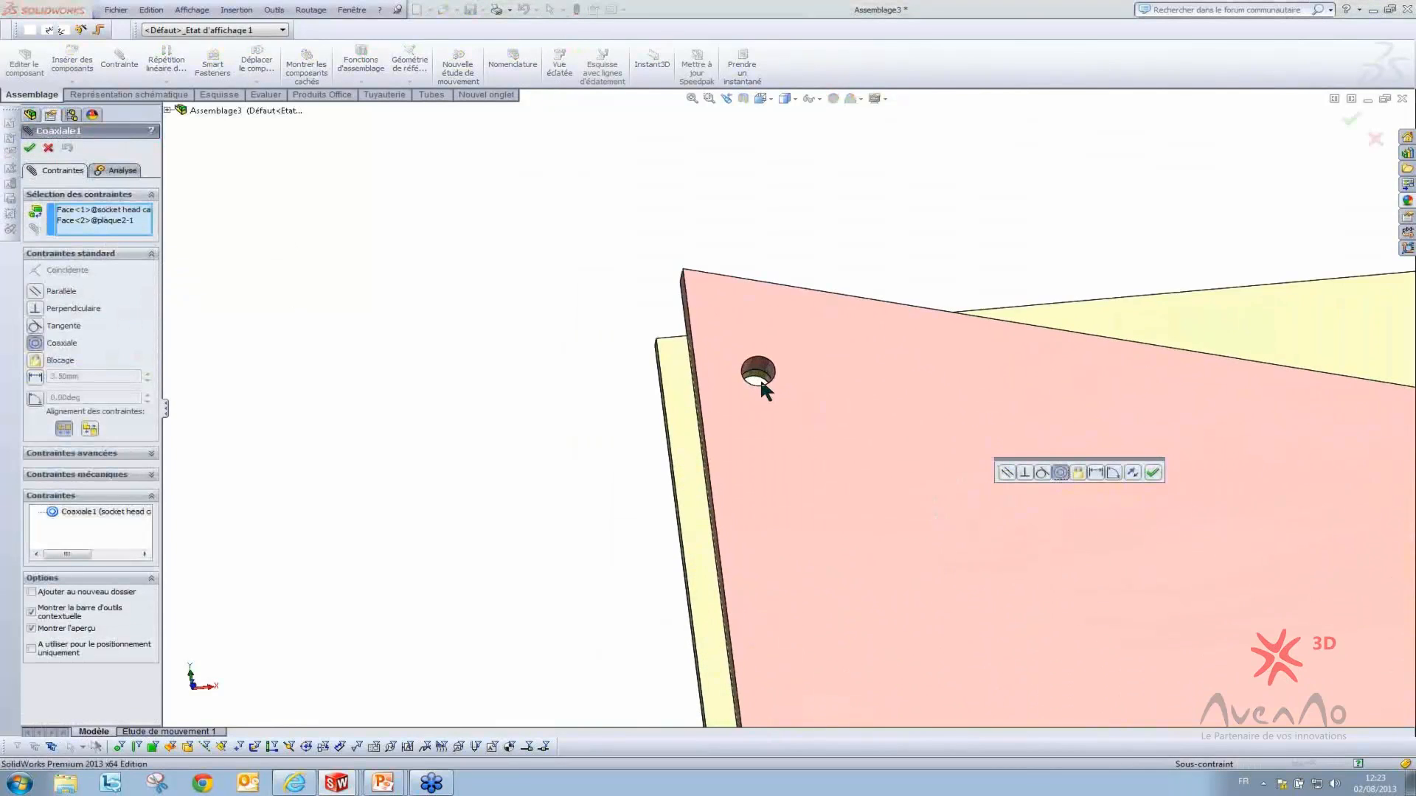
click(1171, 472)
scroll(915, 534, up, 7)
scroll(866, 536, down, 2)
middle_drag(864, 532, 819, 343)
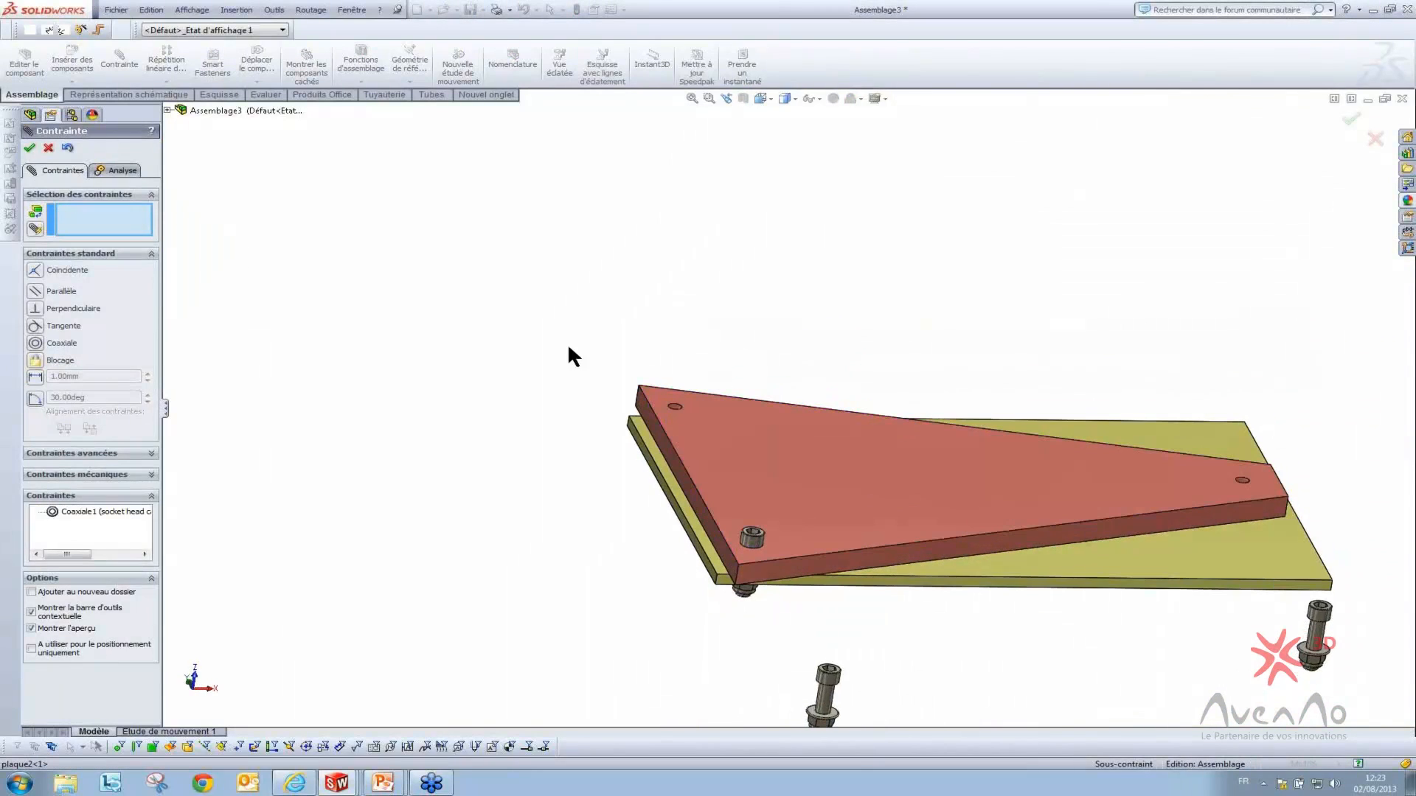
click(29, 151)
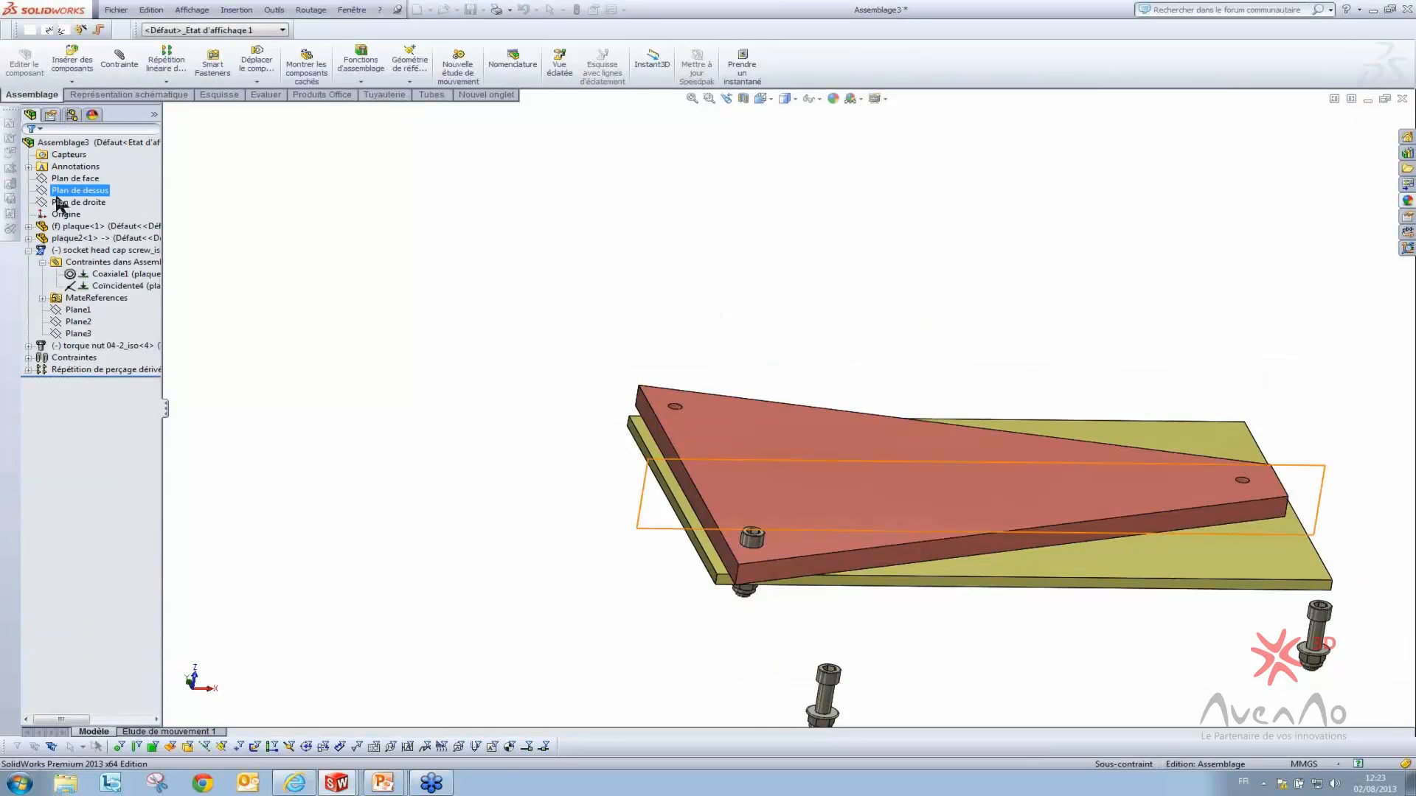
Edit the screw's Coaxiale1 mate, replacing its plate reference with the upper plate's free corner hole at the wide end
click(99, 276)
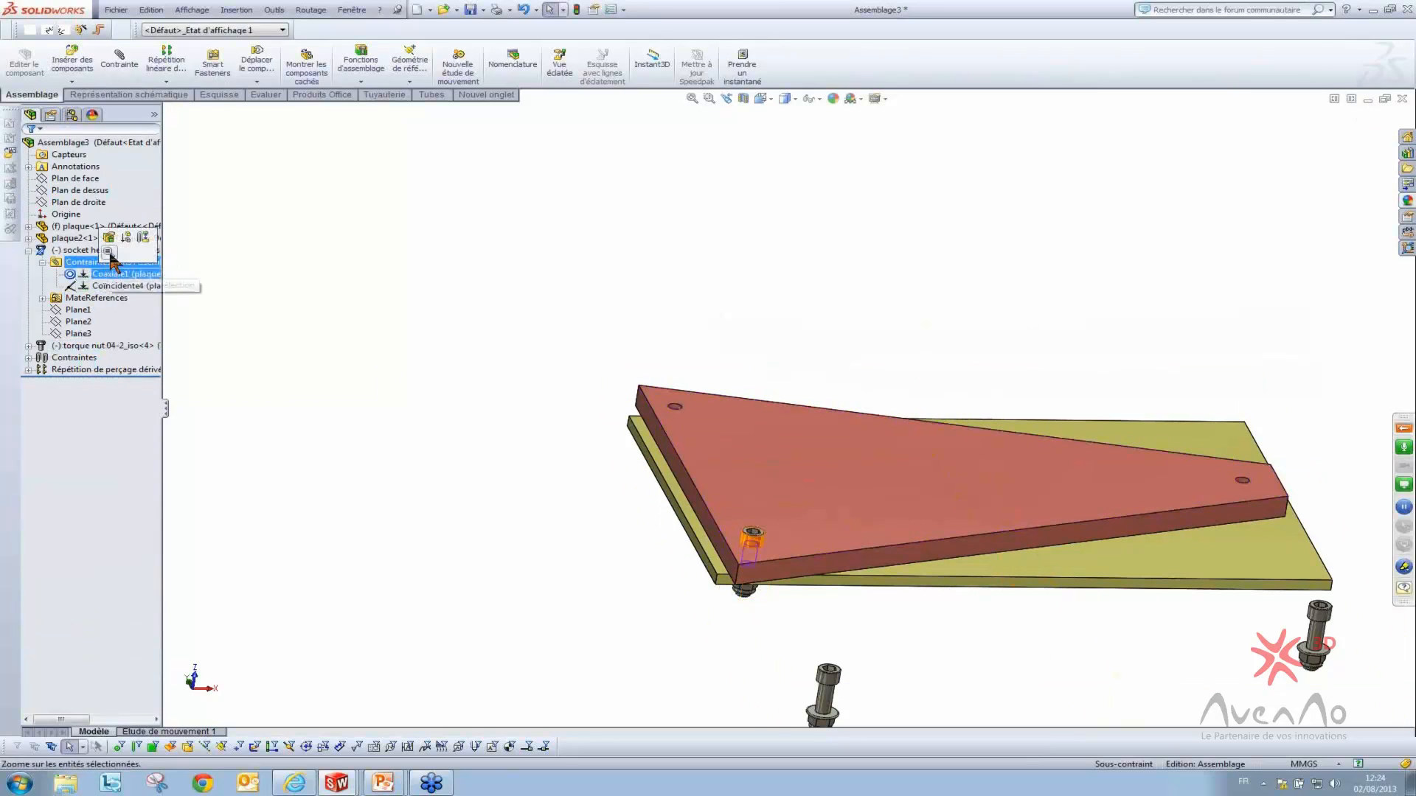
click(106, 238)
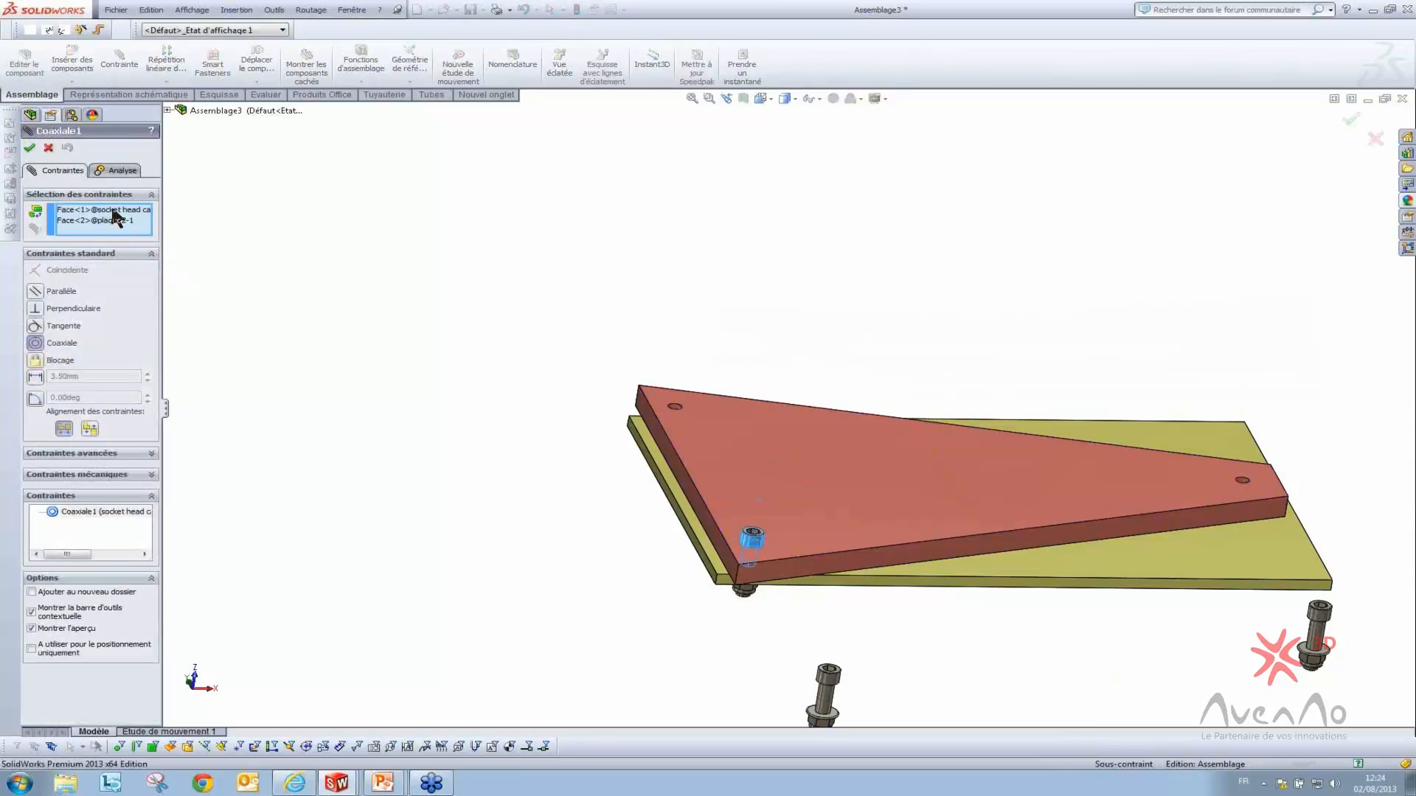
right_click(107, 219)
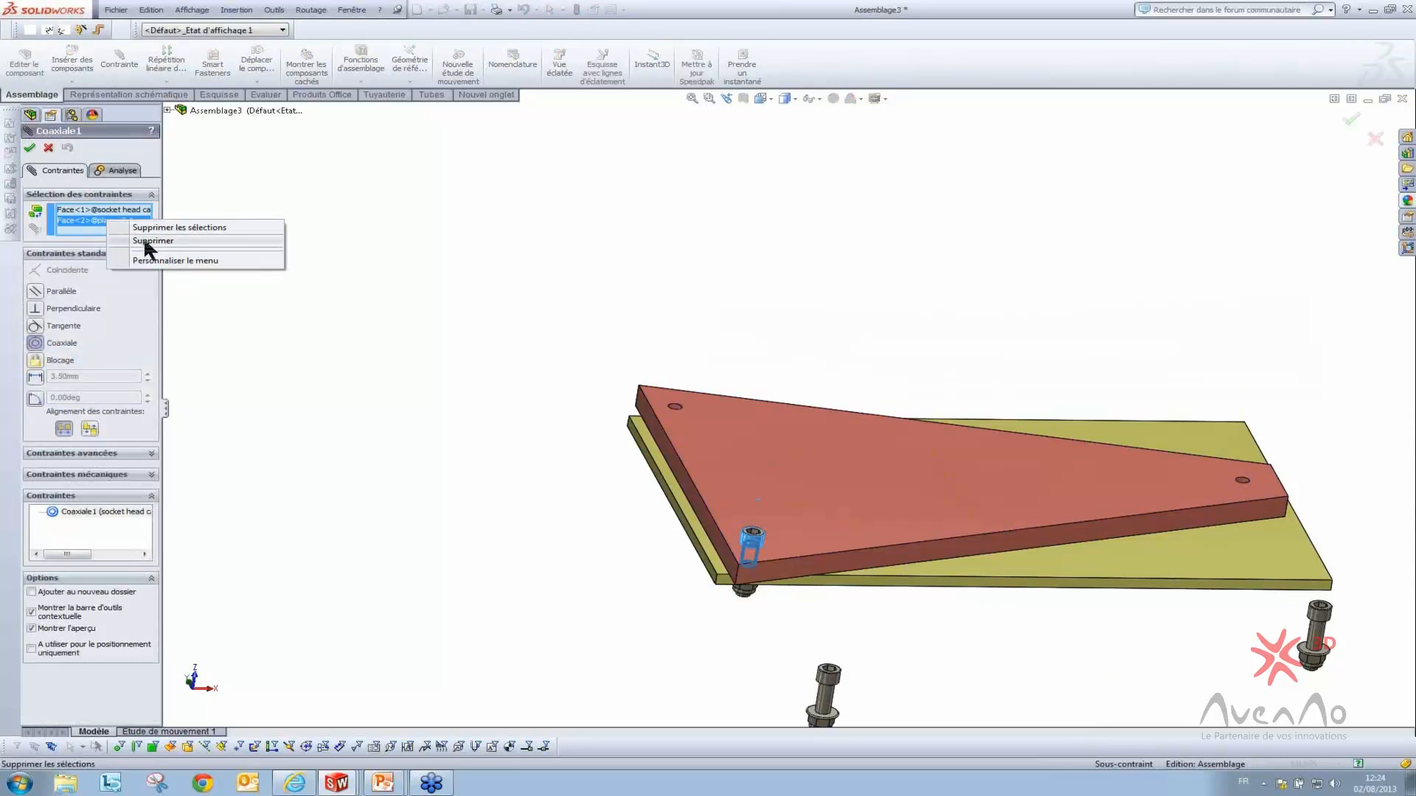
click(145, 238)
scroll(731, 398, down, 5)
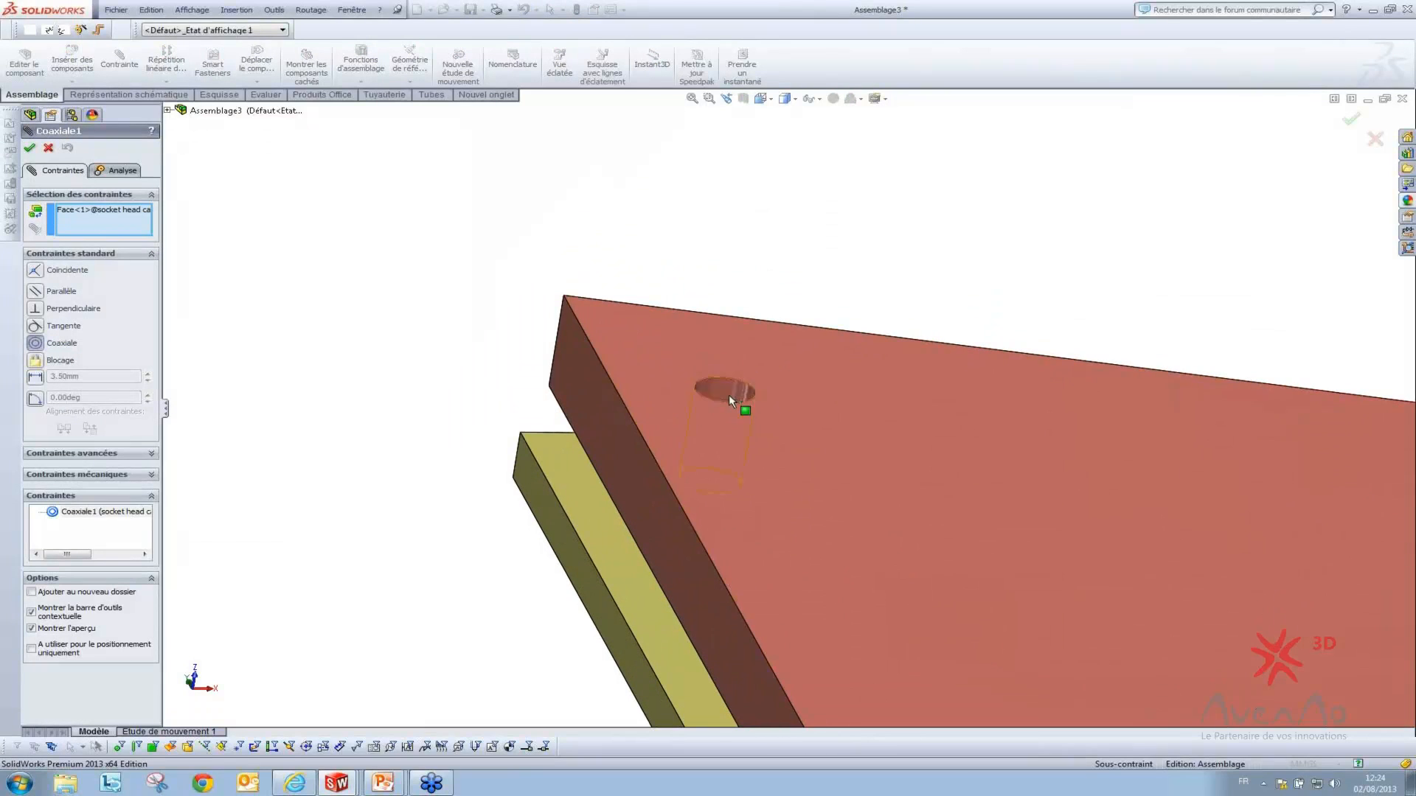
click(729, 396)
click(913, 379)
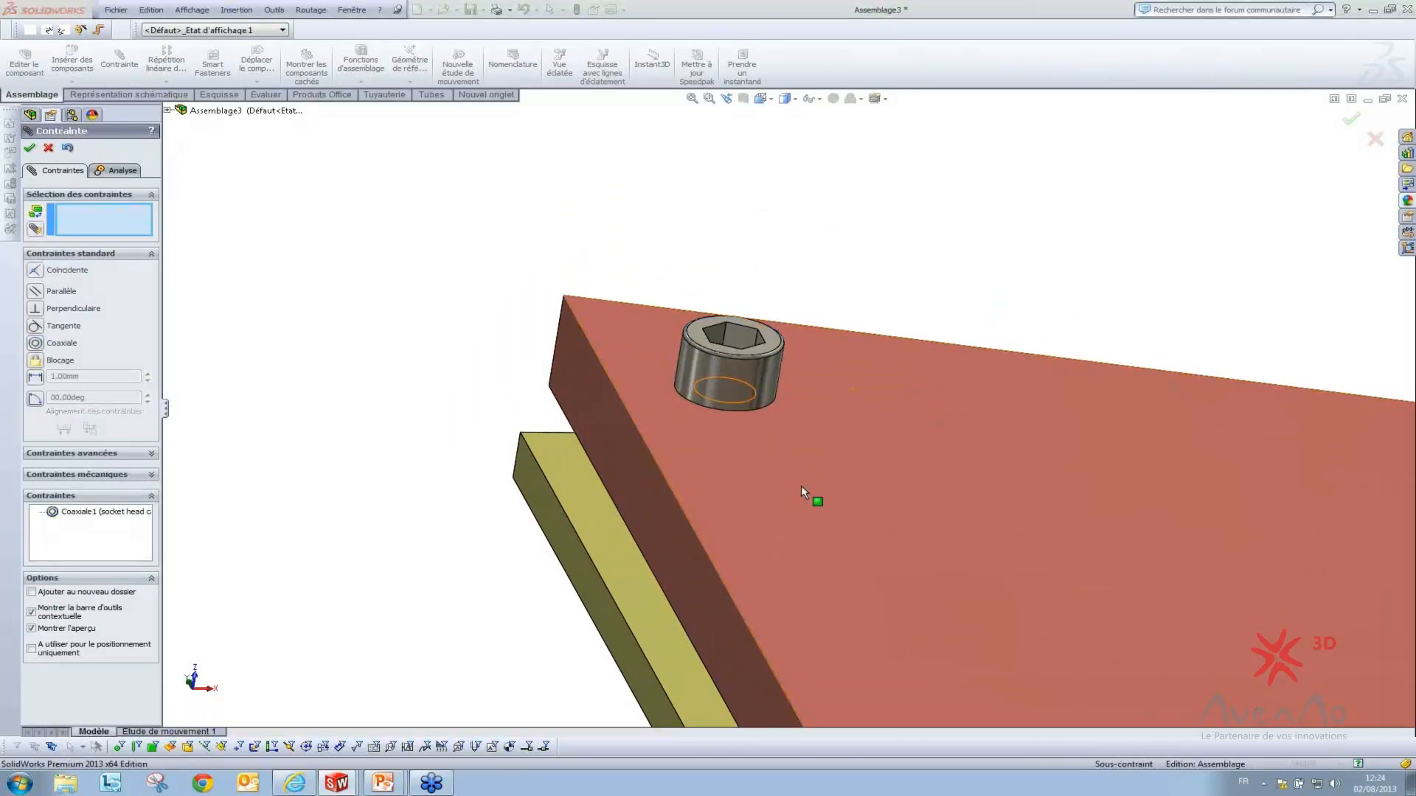
scroll(826, 516, up, 5)
scroll(885, 582, down, 3)
scroll(898, 593, down, 2)
scroll(931, 571, up, 7)
middle_drag(1064, 488, 1051, 535)
click(29, 149)
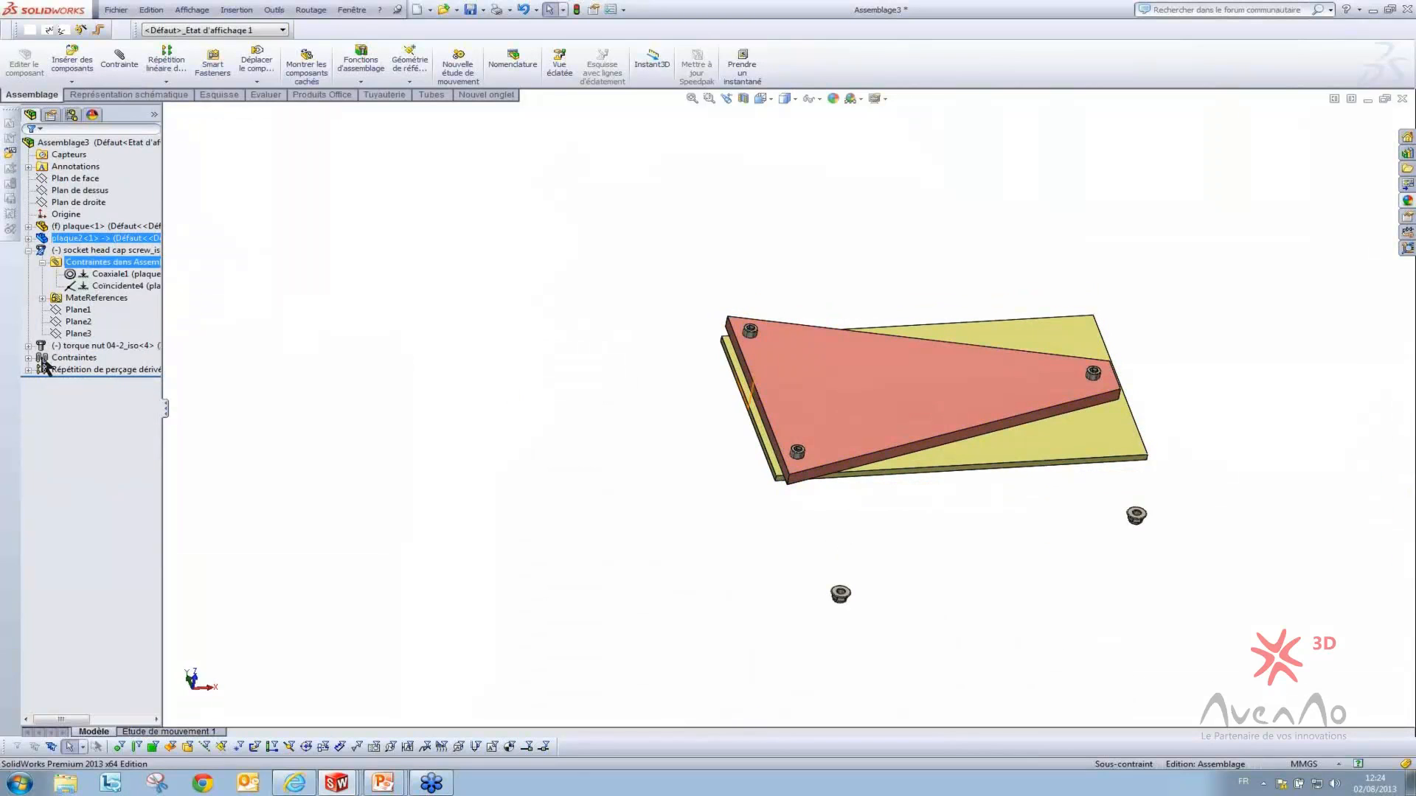
Inspect the patterned screws and nuts around the plates and the screw's Coaxiale1 mate
click(67, 371)
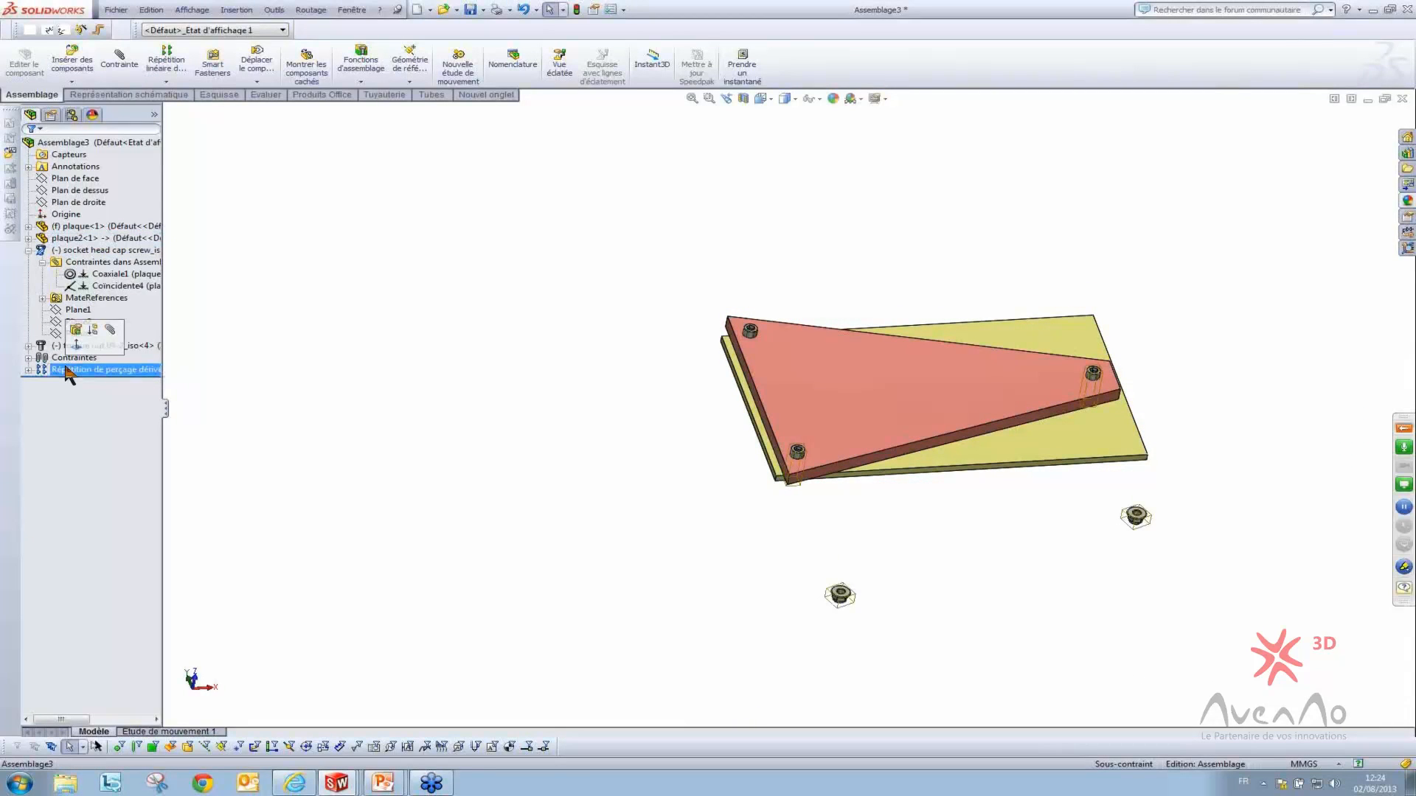
click(76, 329)
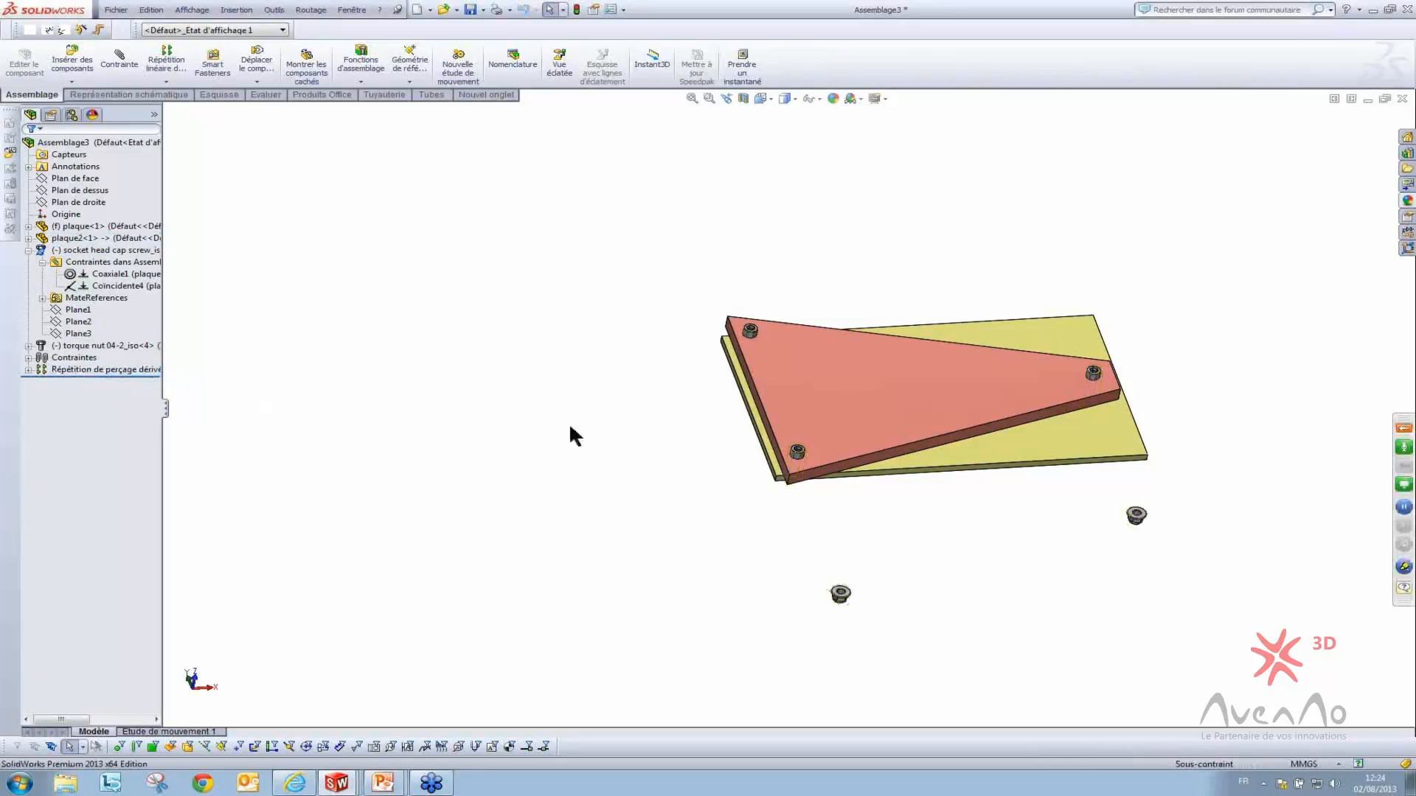
scroll(914, 461, down, 5)
middle_drag(701, 379, 721, 549)
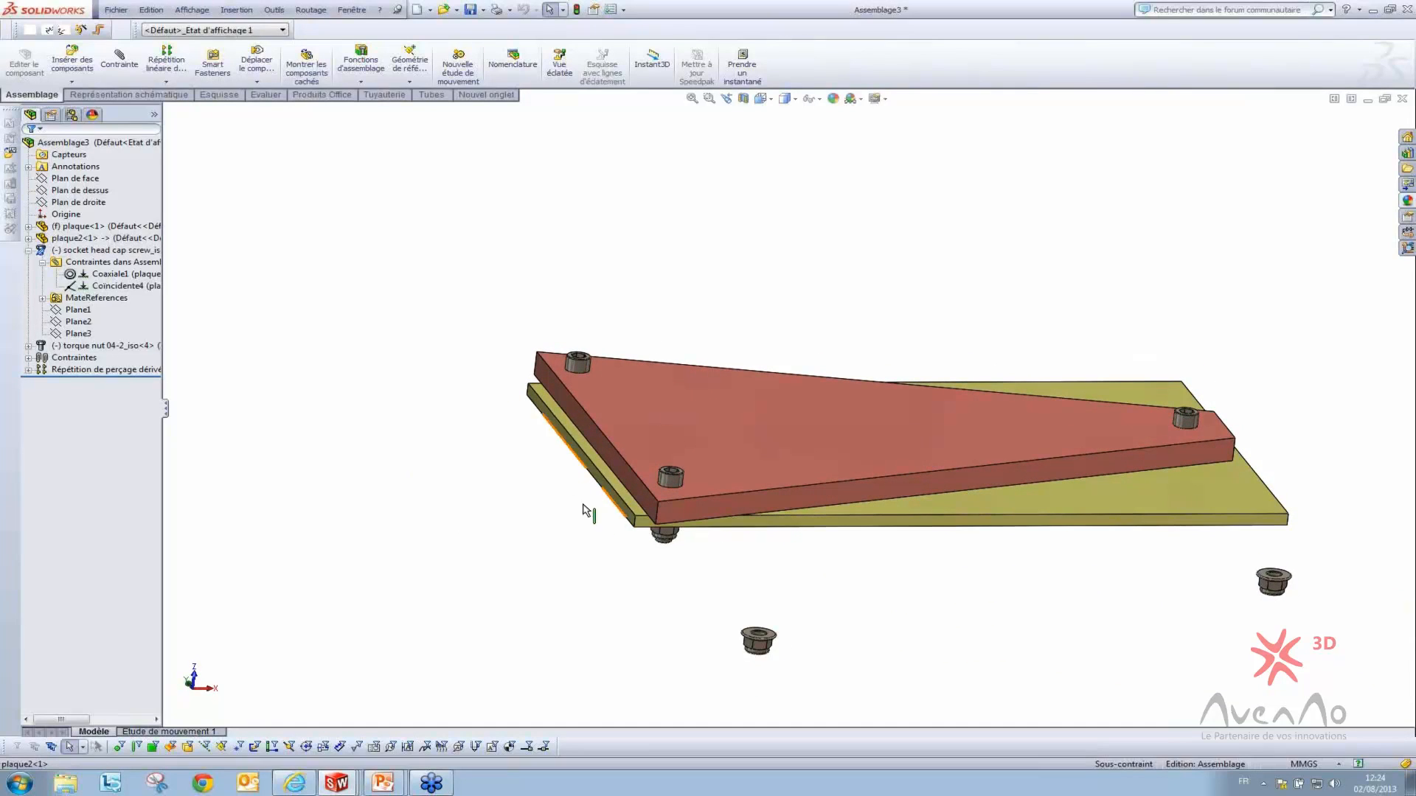
scroll(283, 425, up, 2)
click(114, 273)
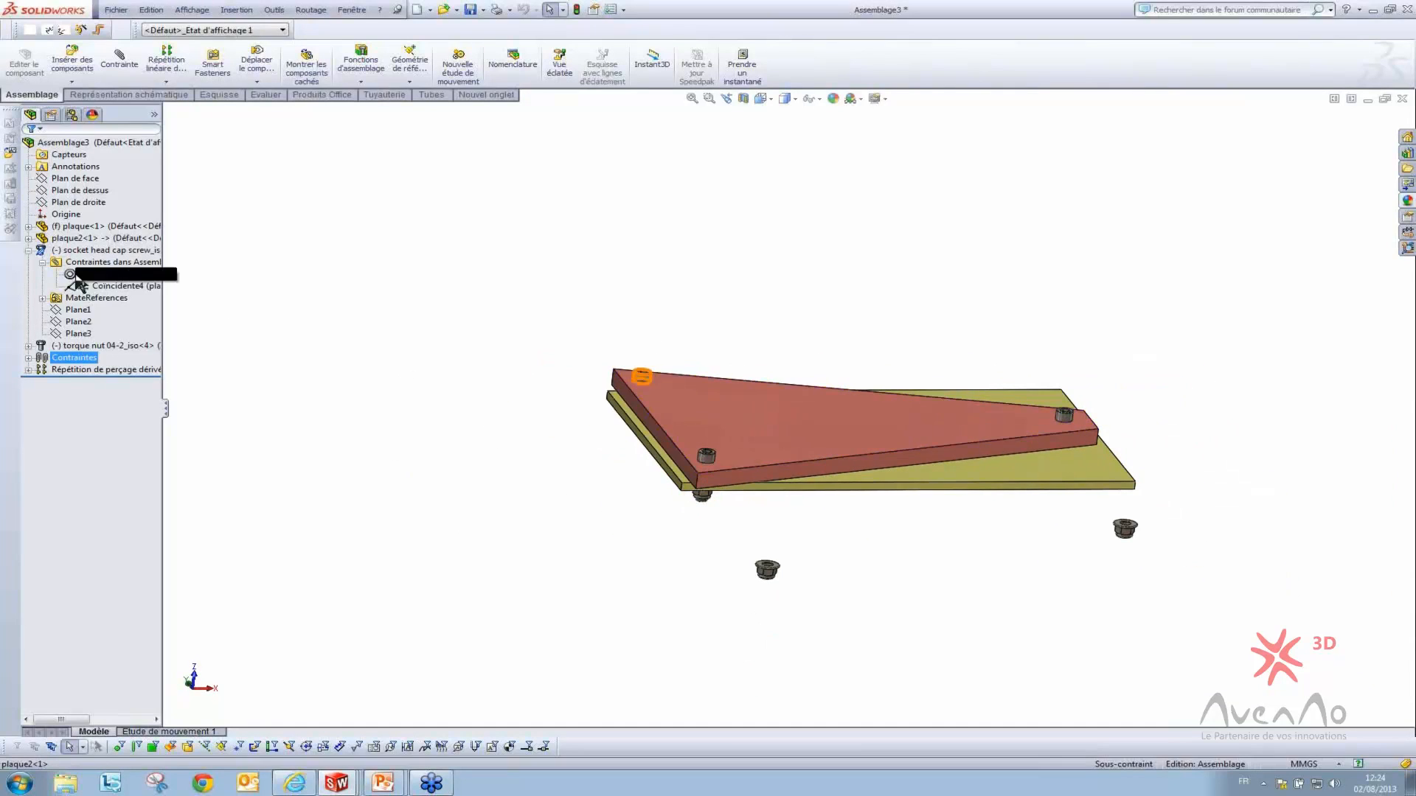
click(87, 238)
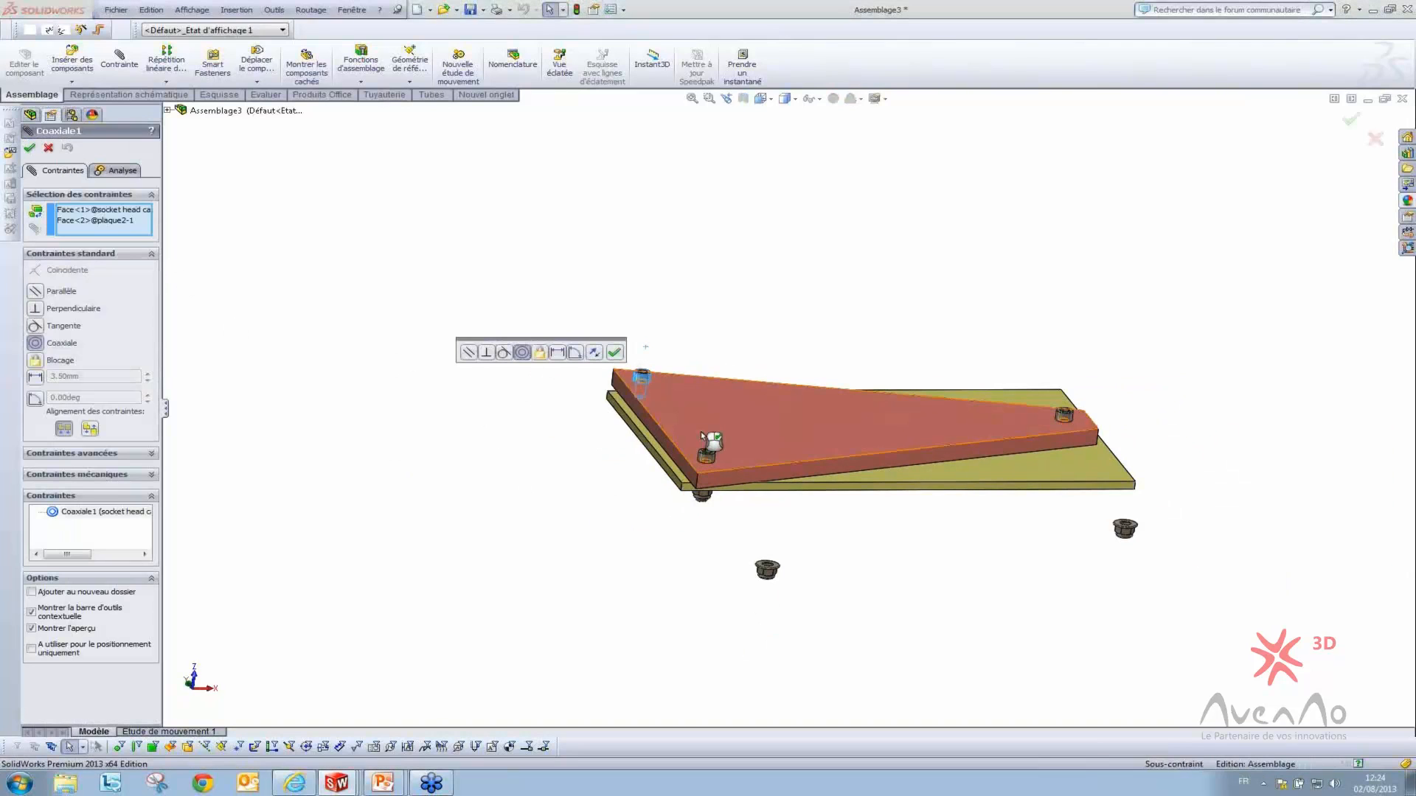
key(Escape)
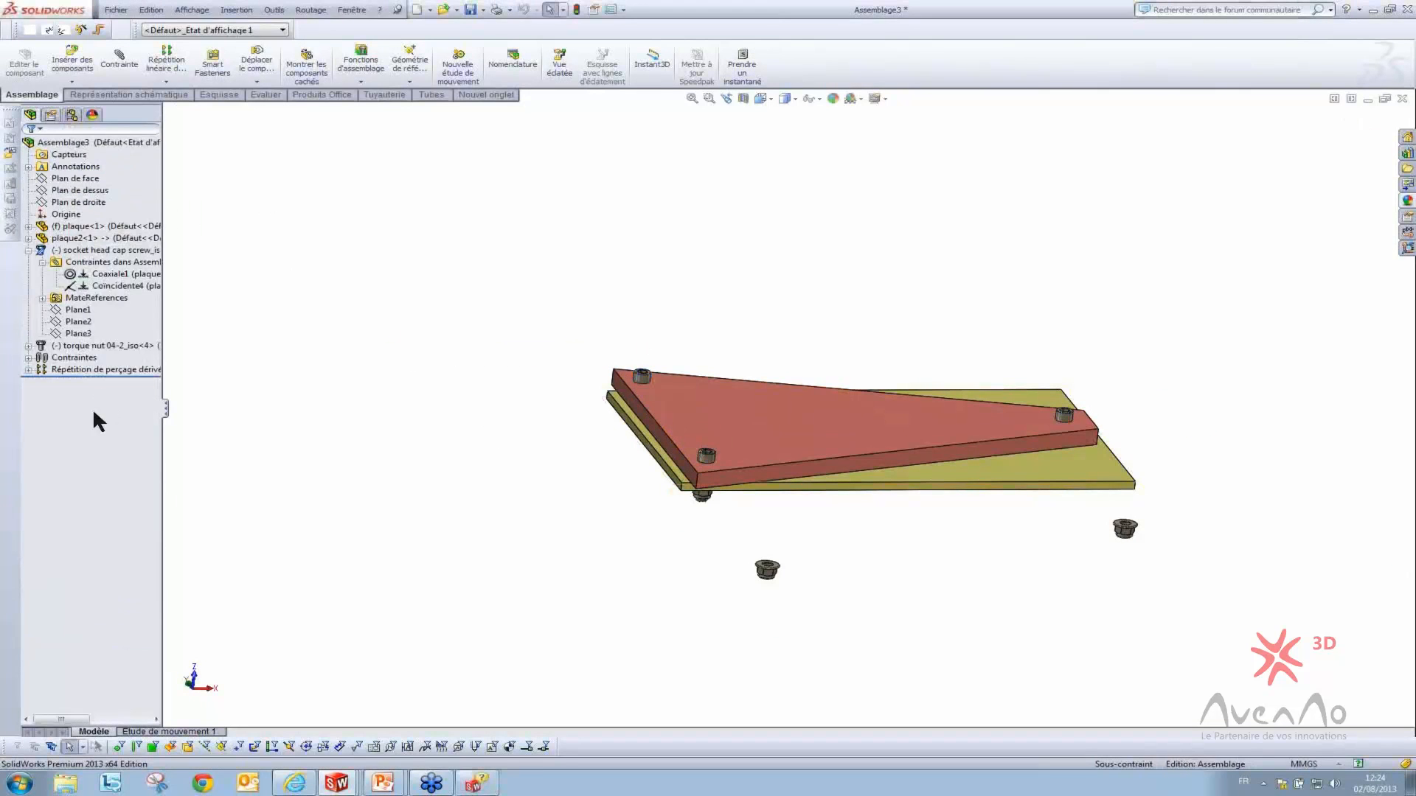
Delete the hole-driven pattern of the screw and nut from the assembly
click(99, 370)
key(Delete)
key(Return)
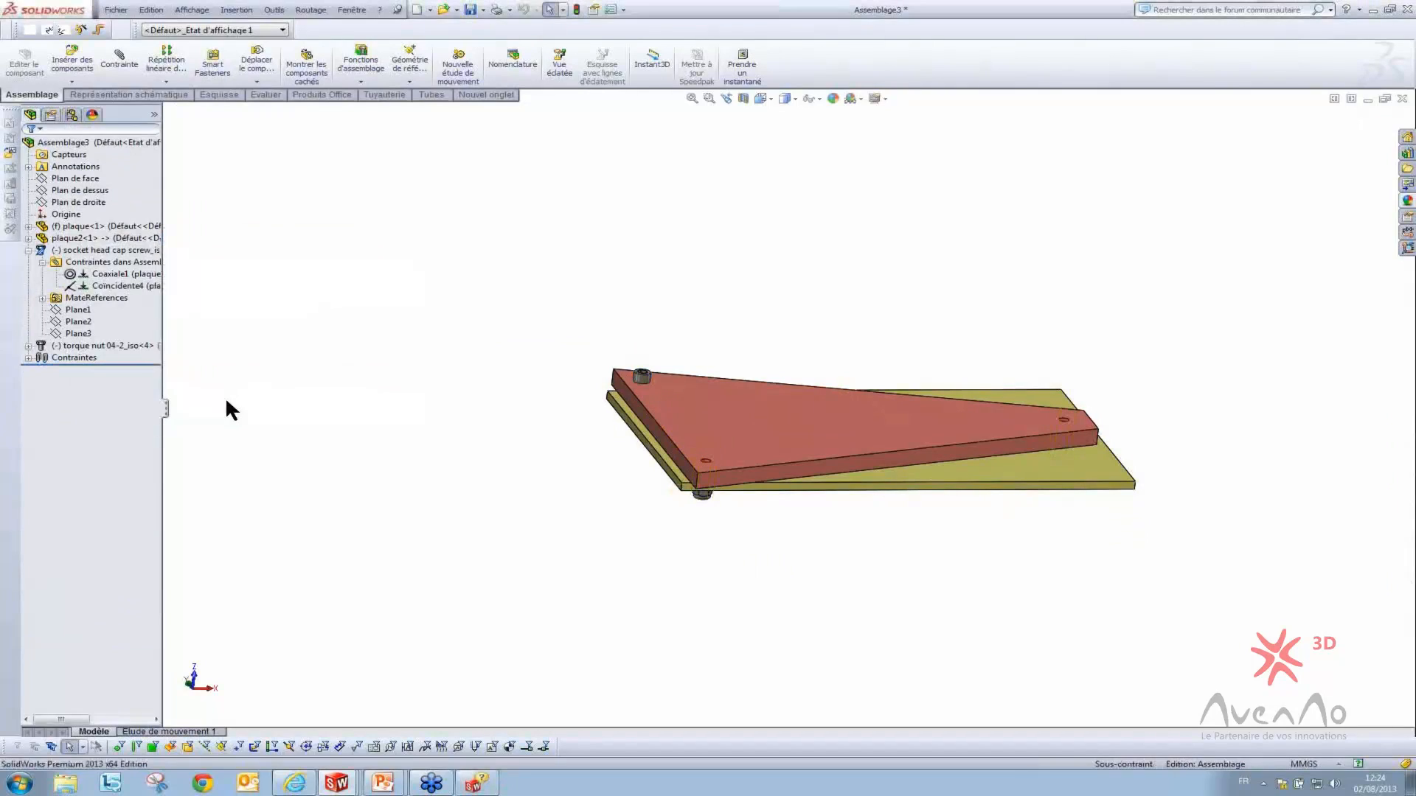
Edit the torque nut's Coaxiale5 mate, replacing its upper plate reference with the socket head cap screw's cylindrical shank
scroll(677, 455, down, 3)
middle_drag(706, 444, 807, 381)
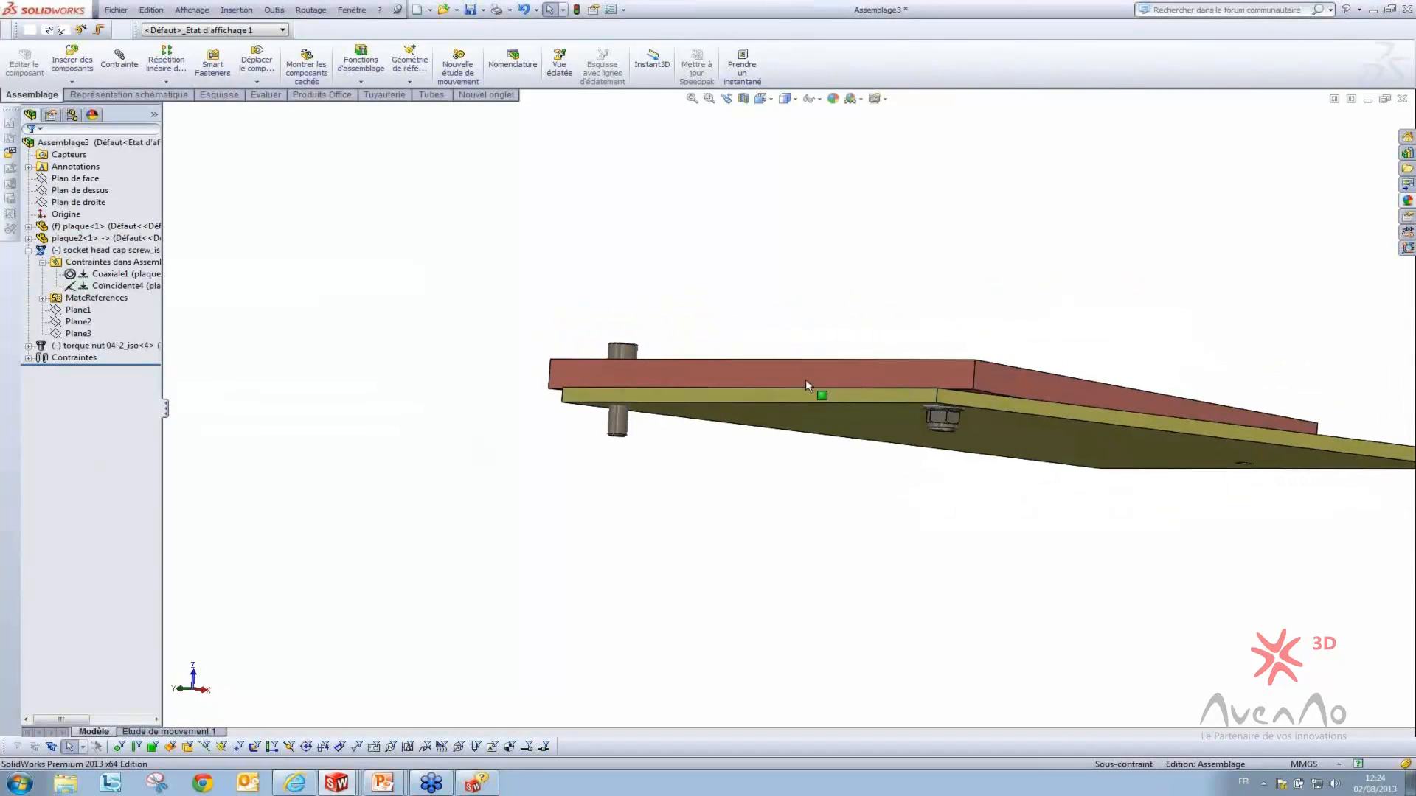
click(28, 250)
click(28, 261)
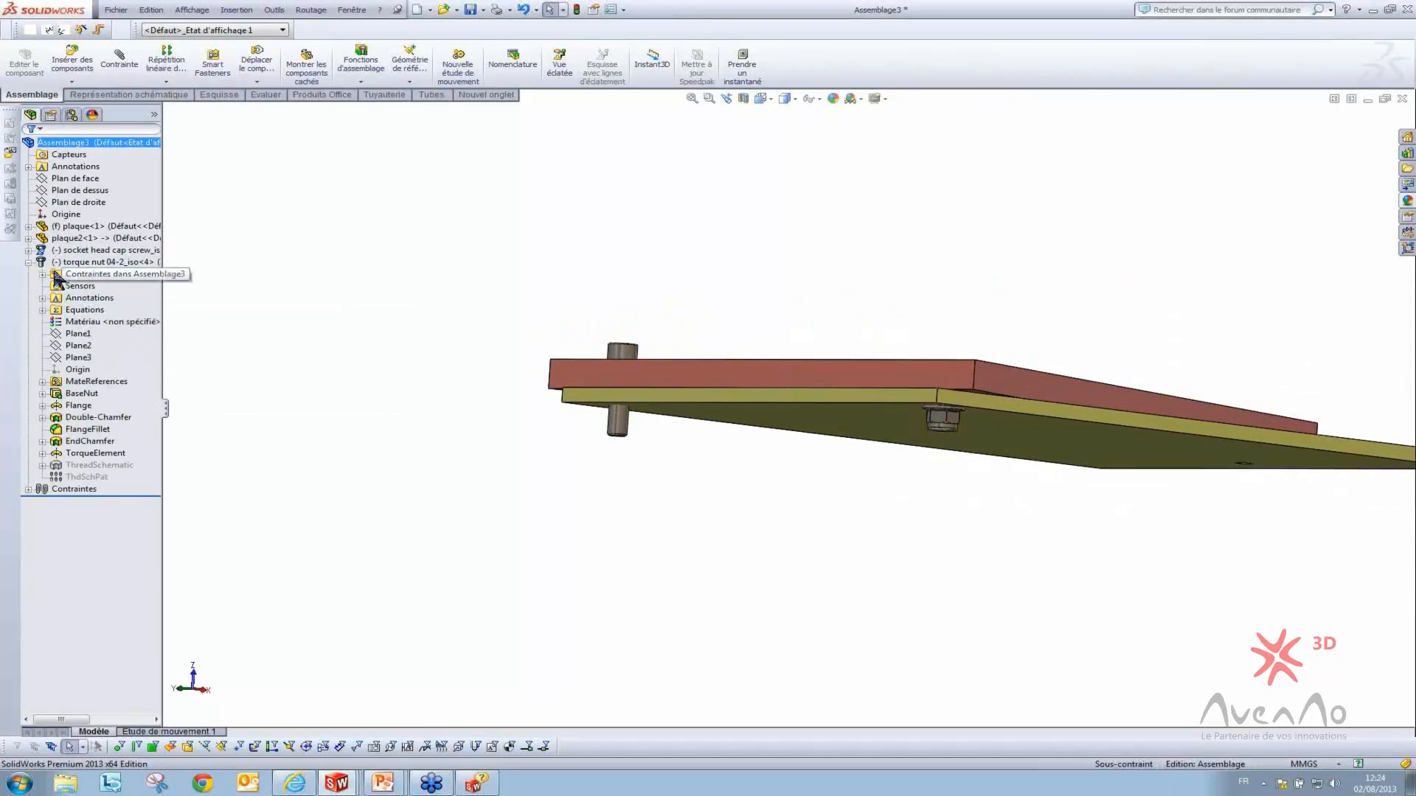
click(42, 273)
click(124, 285)
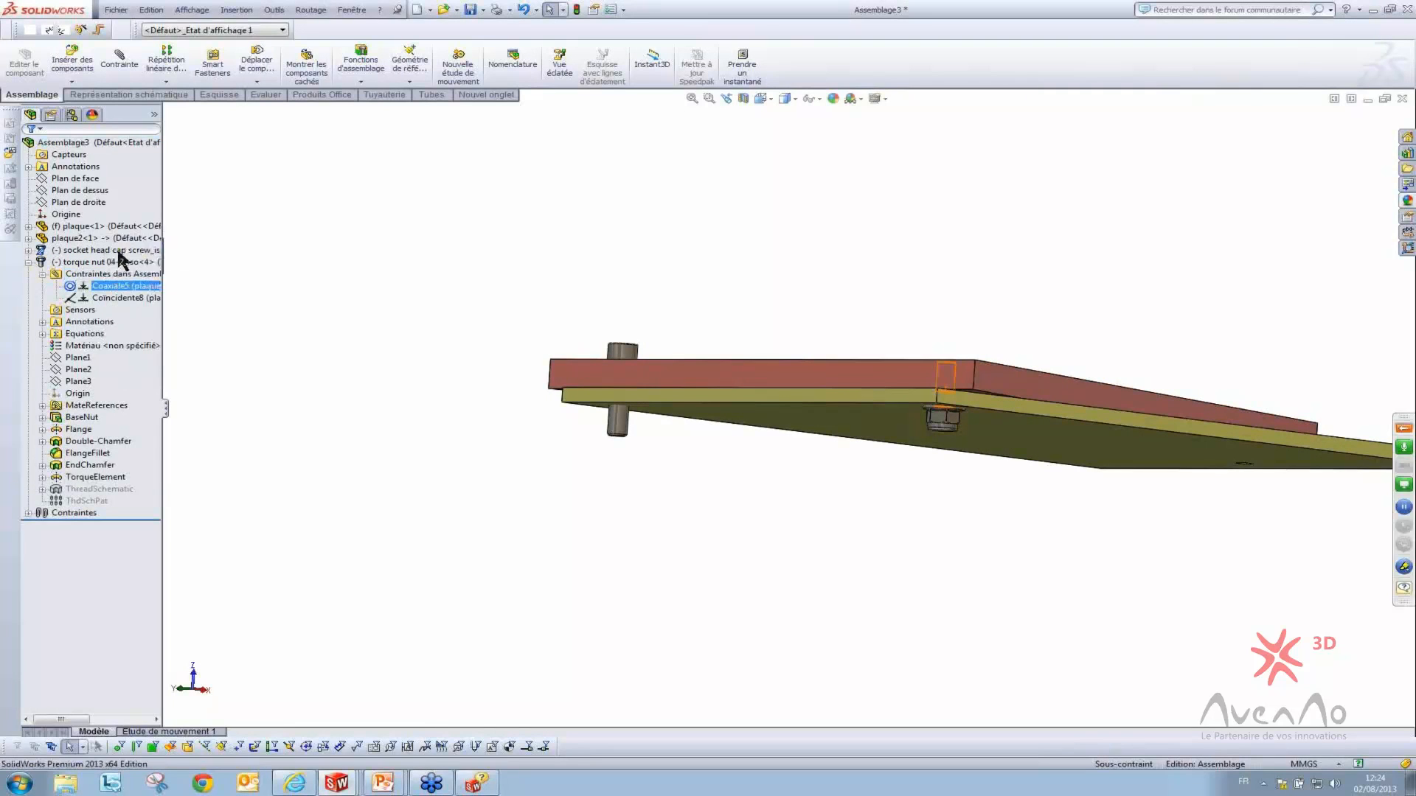
scroll(630, 429, down, 5)
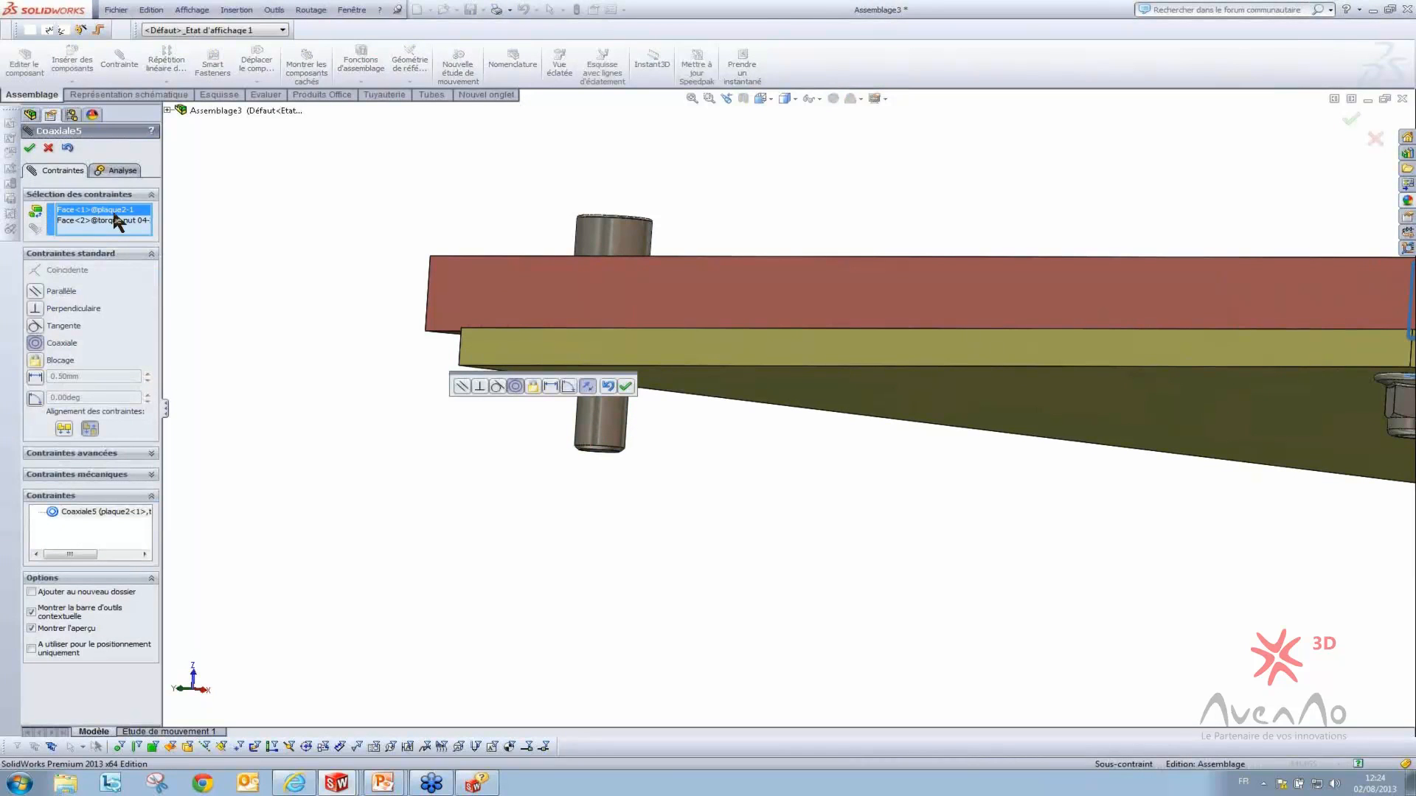
right_click(136, 217)
click(157, 234)
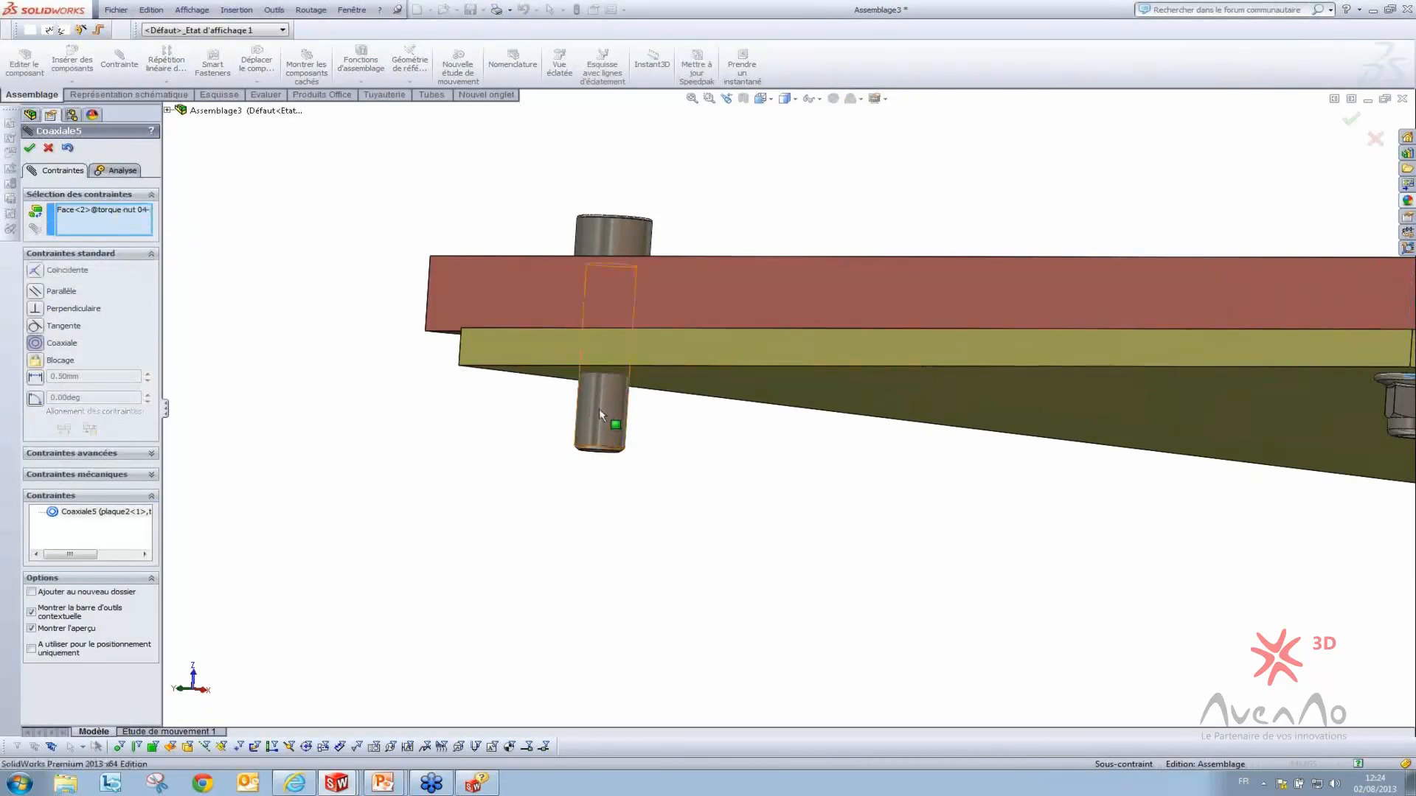
click(618, 444)
right_click(623, 449)
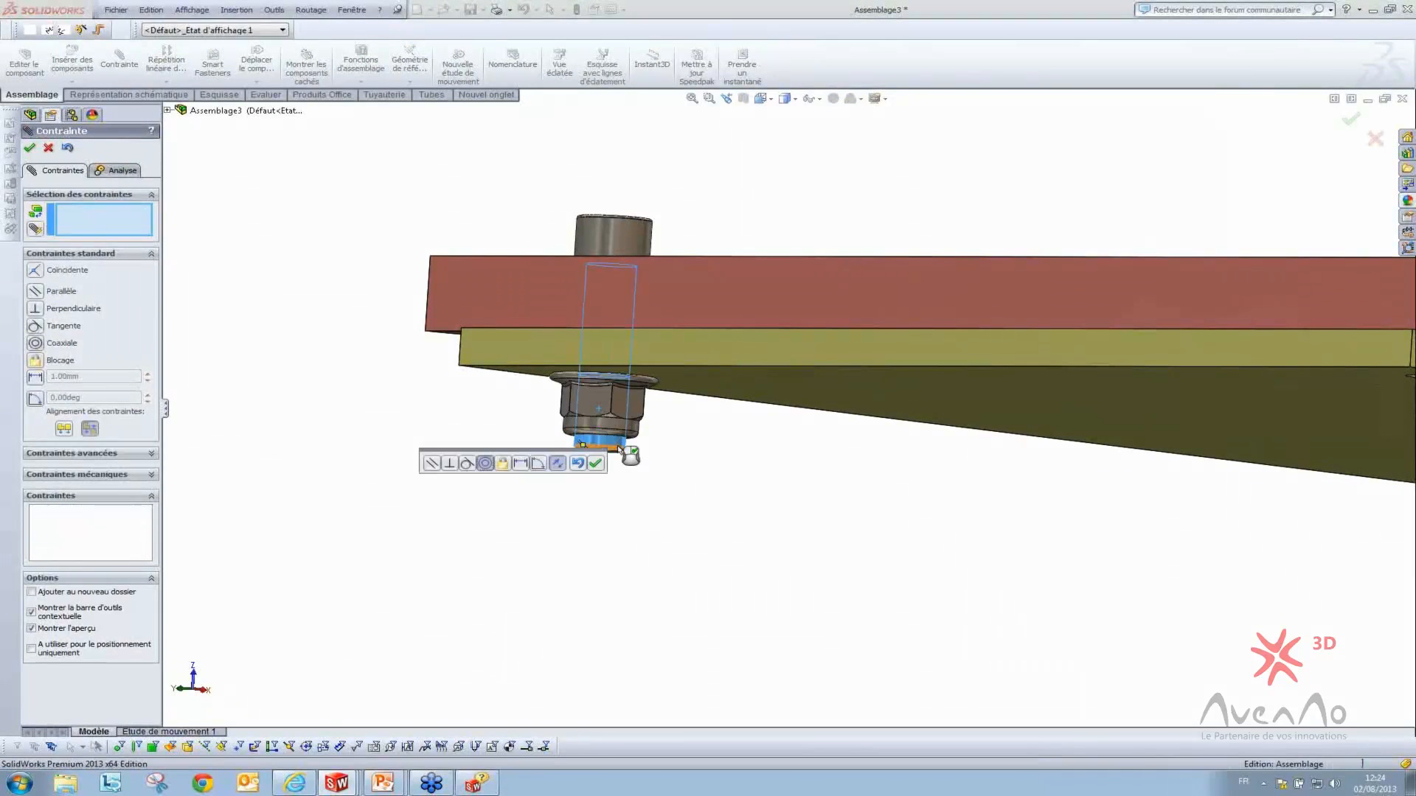
click(30, 148)
Start a feature-driven component pattern with the socket head cap screw and the torque nut as the components to repeat
scroll(655, 400, up, 9)
middle_drag(654, 399, 973, 488)
scroll(787, 409, down, 4)
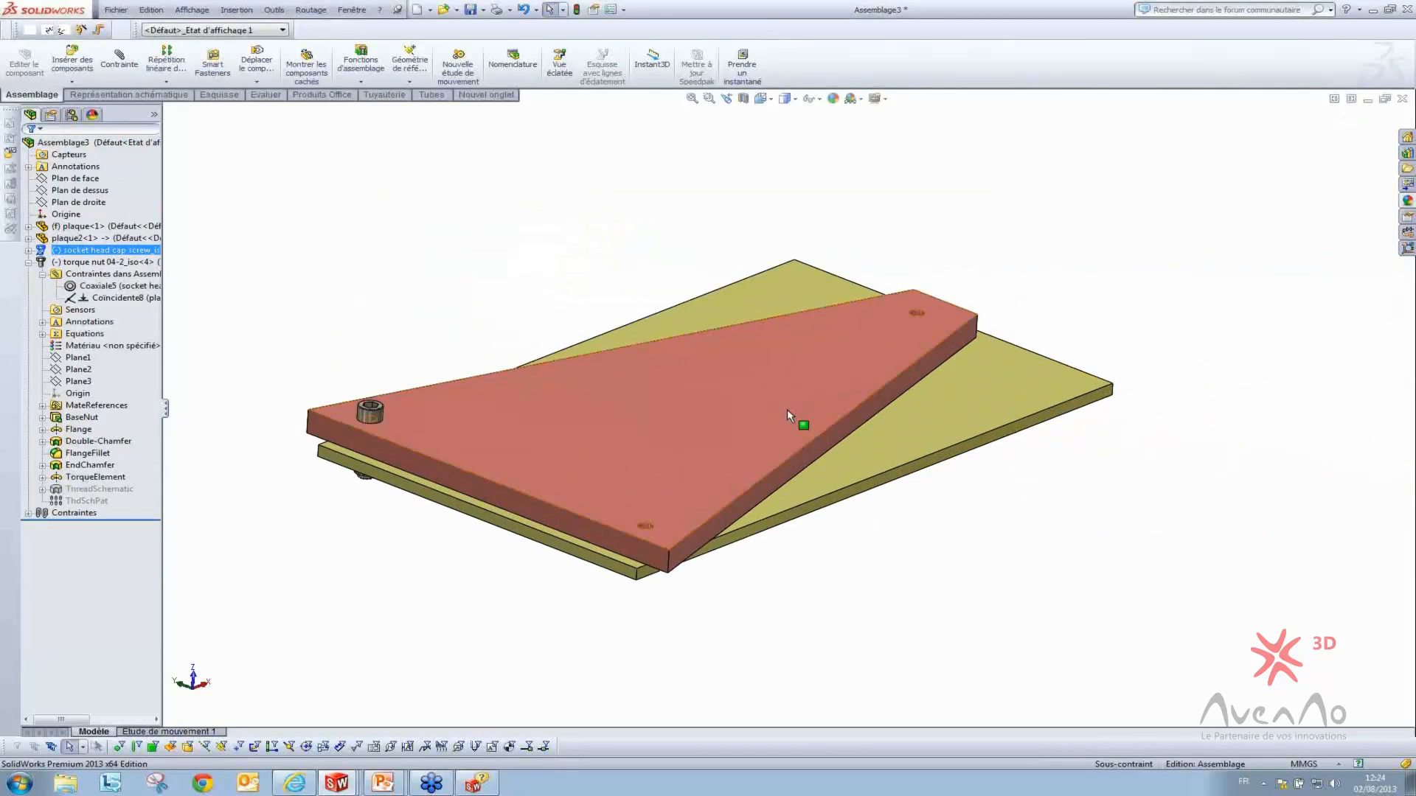
middle_drag(786, 408, 779, 434)
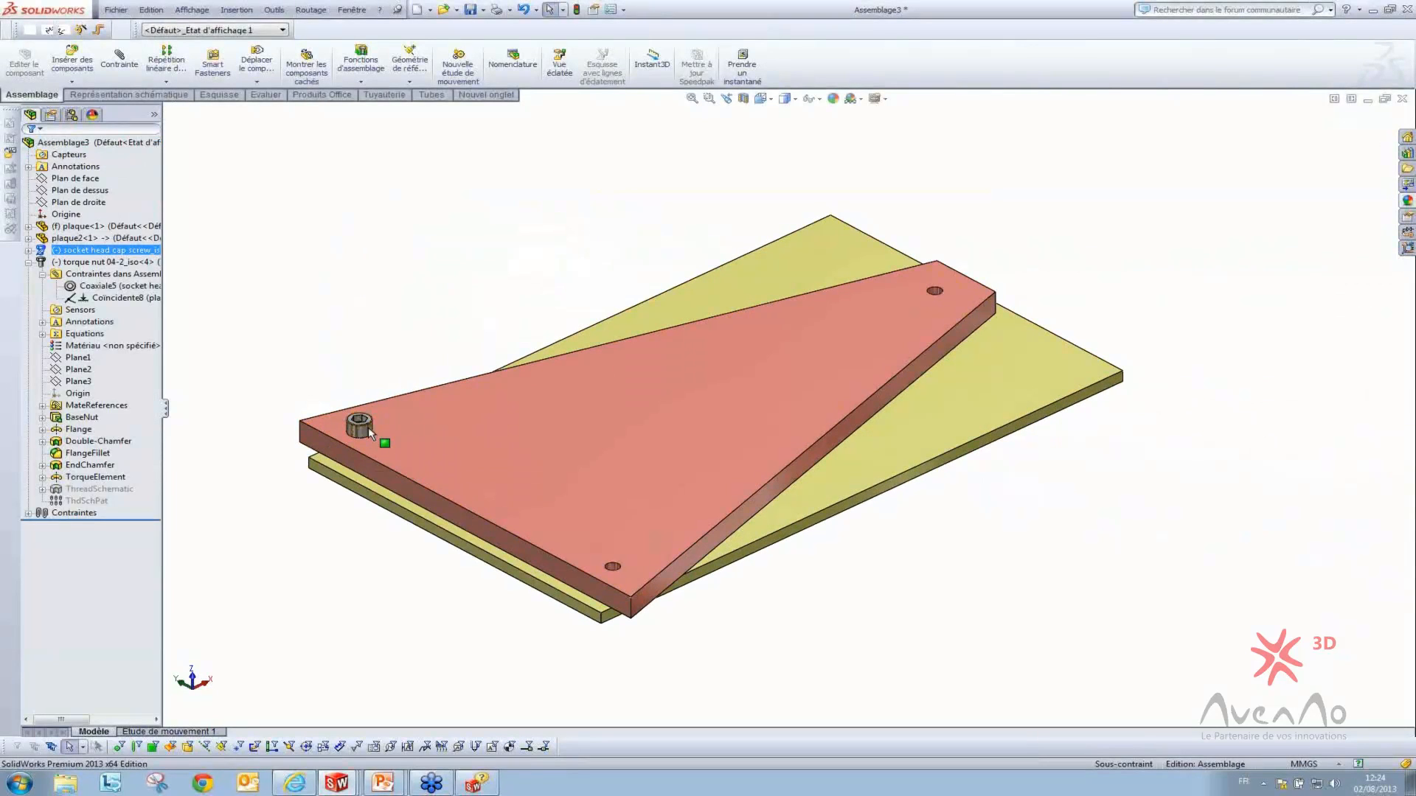
click(157, 77)
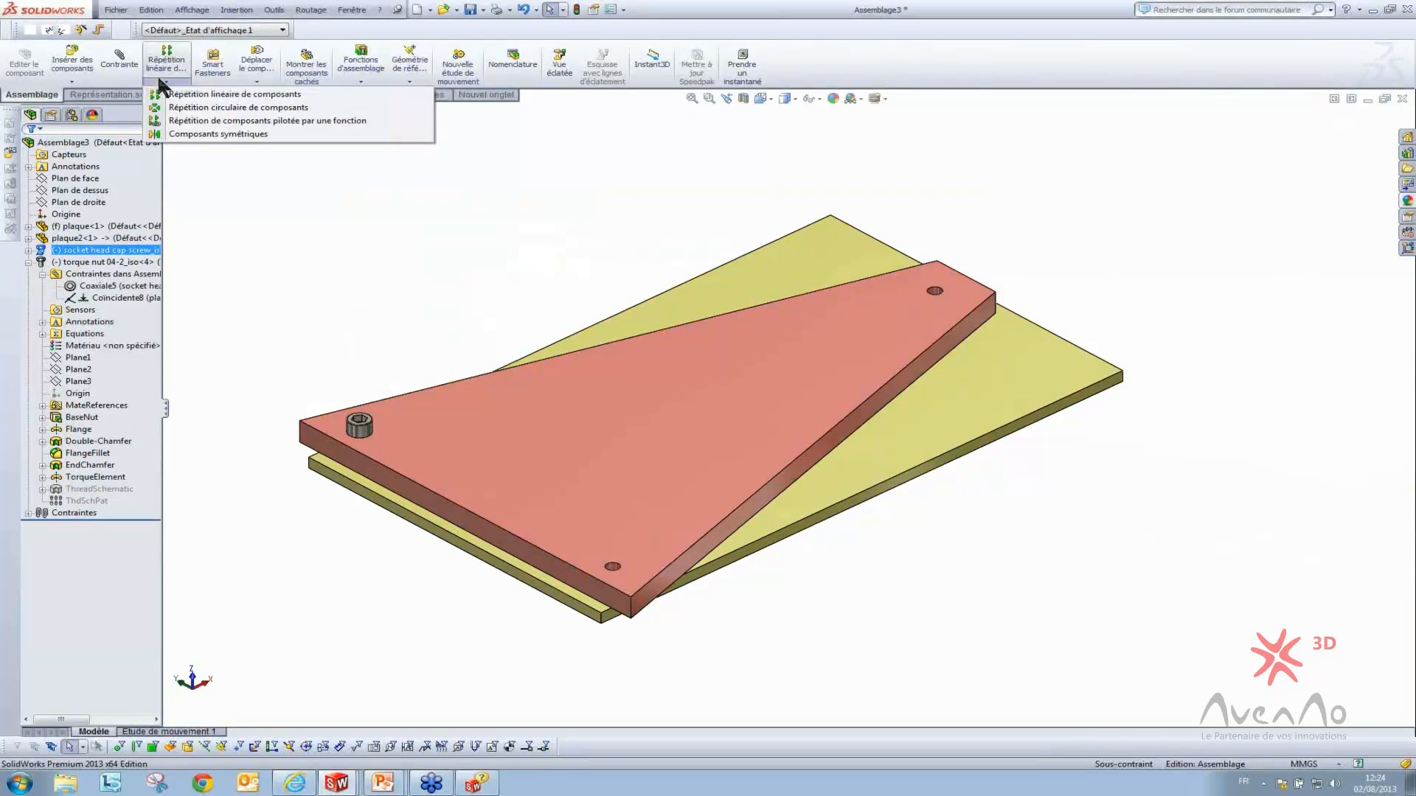
click(221, 119)
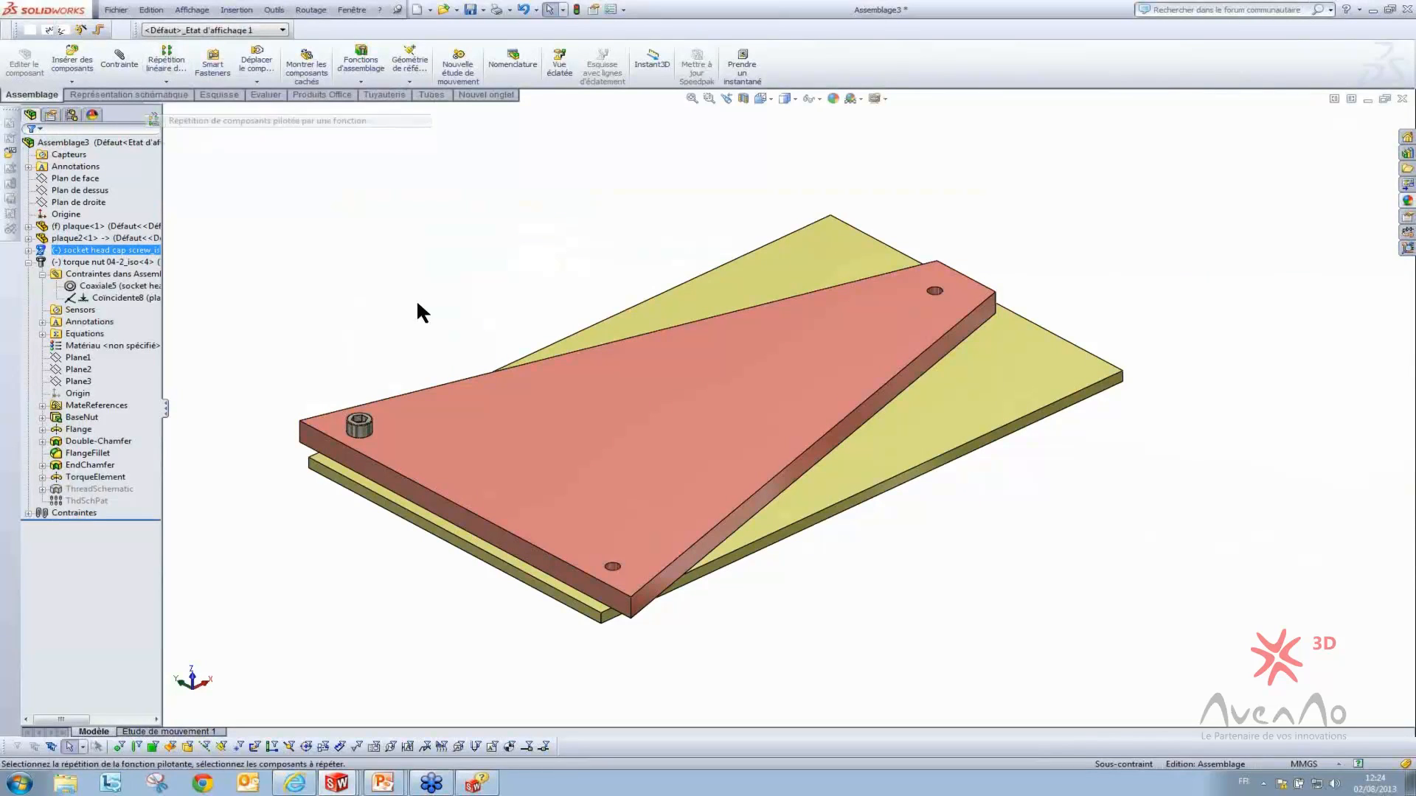
click(360, 424)
middle_drag(351, 448, 389, 365)
scroll(364, 435, down, 3)
click(454, 433)
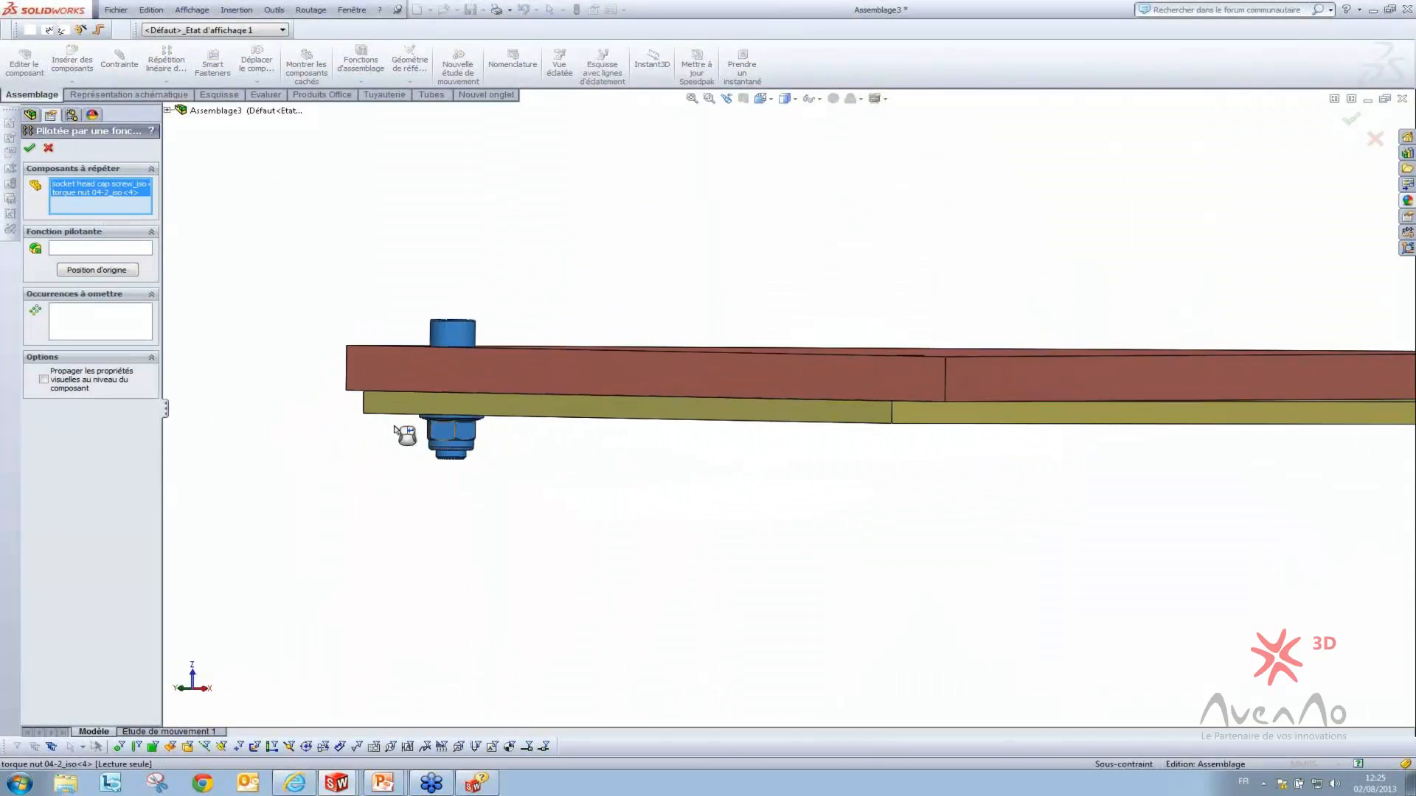
Set the lower plate's Dégagement M101 hole feature as the driving feature, picking it through the upper plate's free corner hole
click(96, 247)
scroll(719, 369, up, 2)
middle_drag(725, 372, 894, 506)
scroll(793, 512, down, 5)
middle_drag(794, 512, 875, 573)
scroll(896, 458, down, 5)
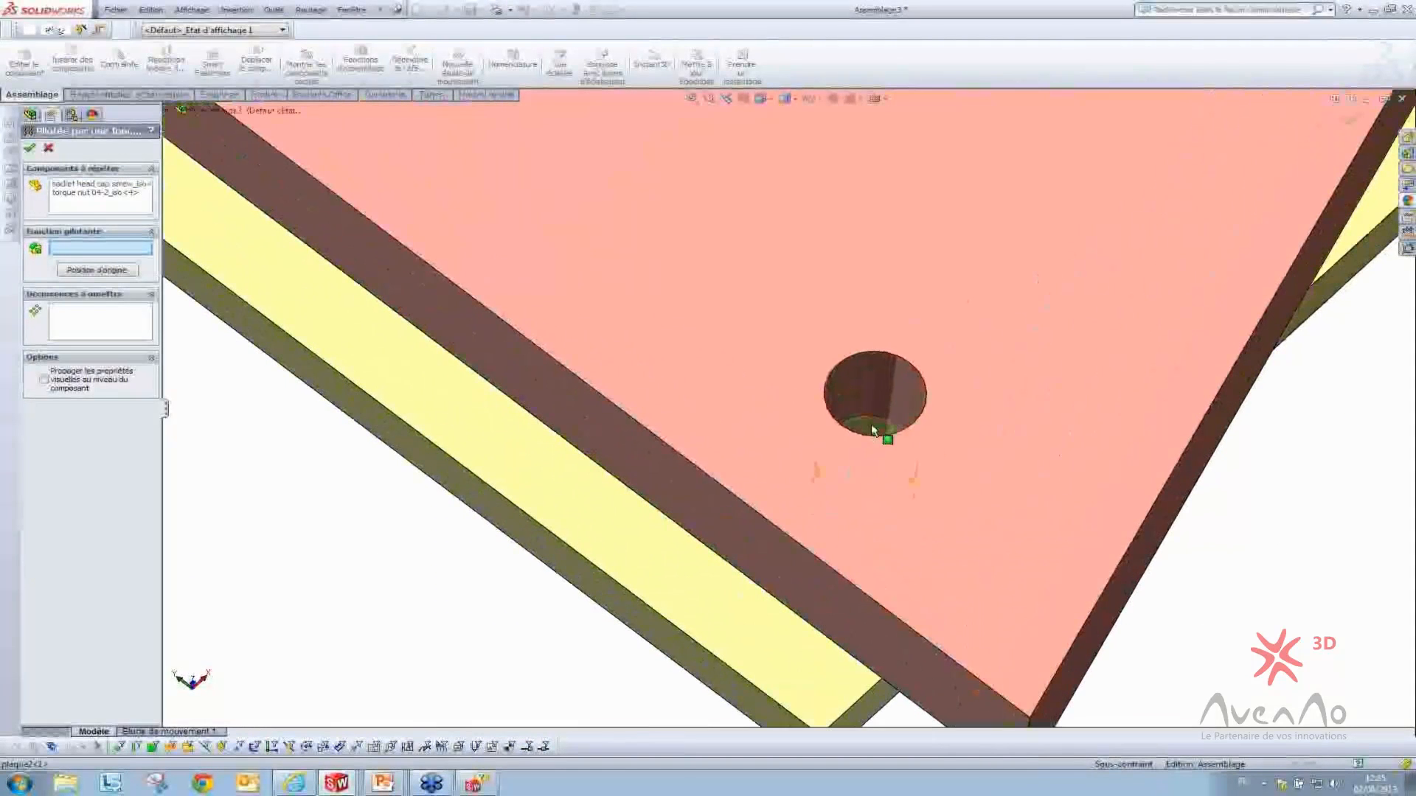
click(881, 430)
scroll(741, 439, up, 10)
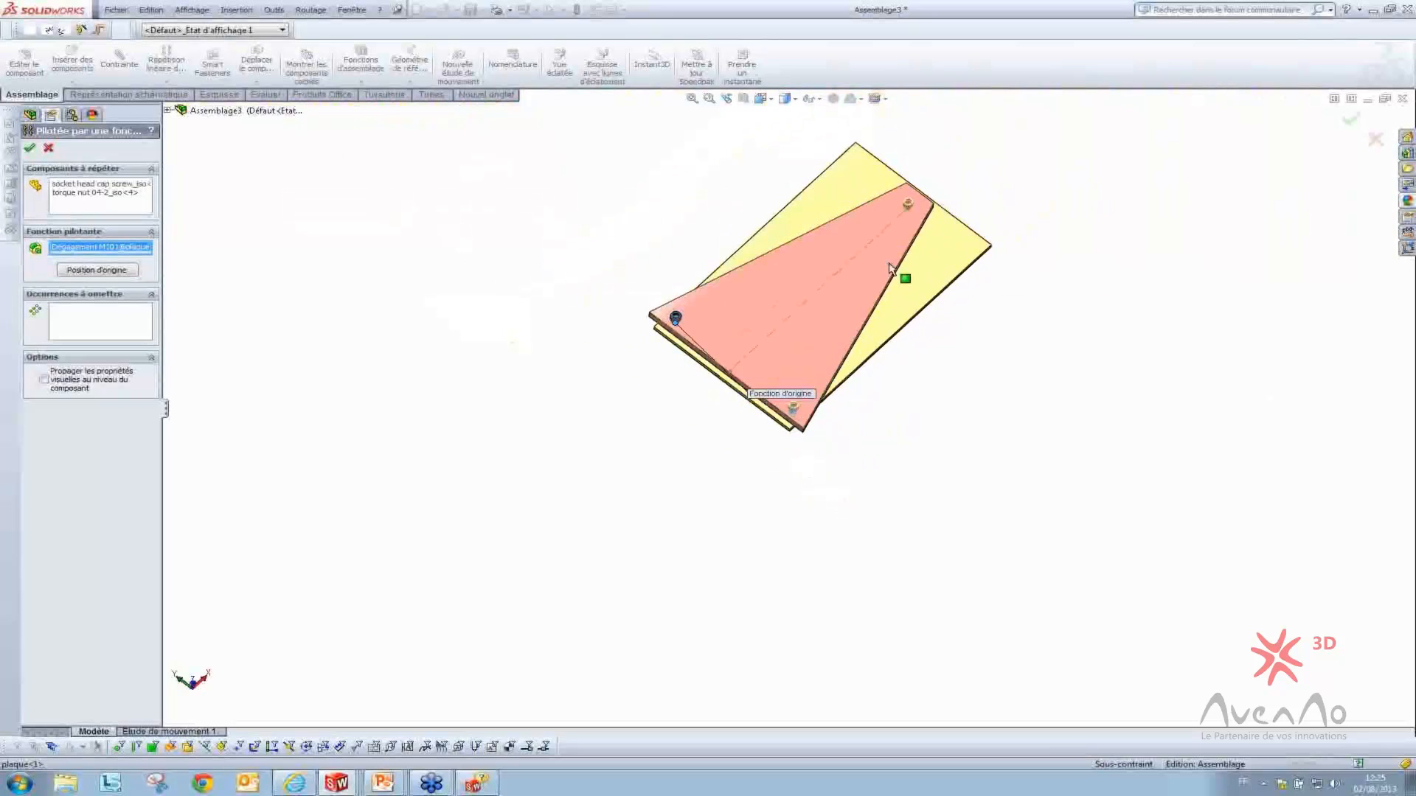
Check the previewed screws and nuts on both sides of the plates and create the pattern without skipping any instance
middle_drag(902, 251, 905, 176)
scroll(933, 310, down, 4)
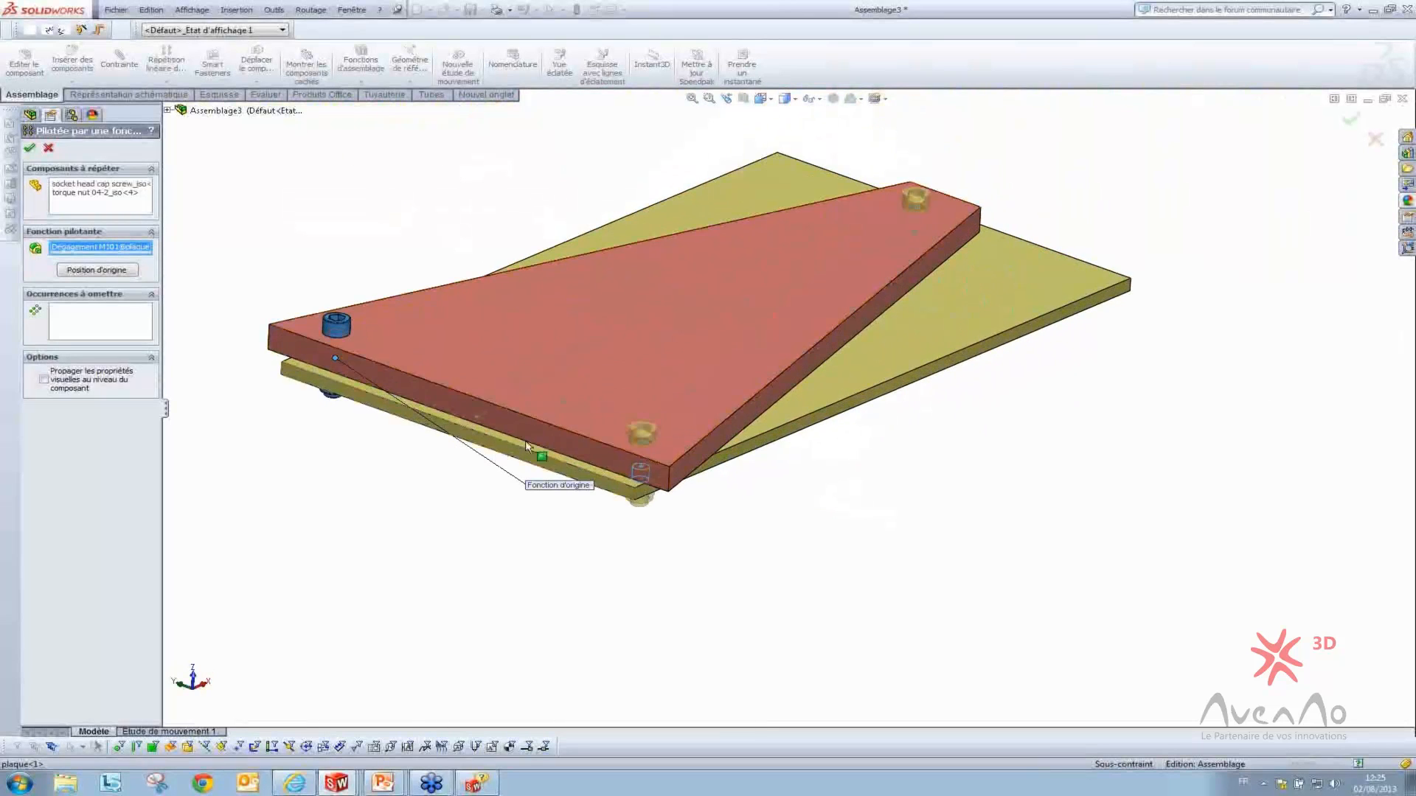
middle_drag(649, 472, 646, 338)
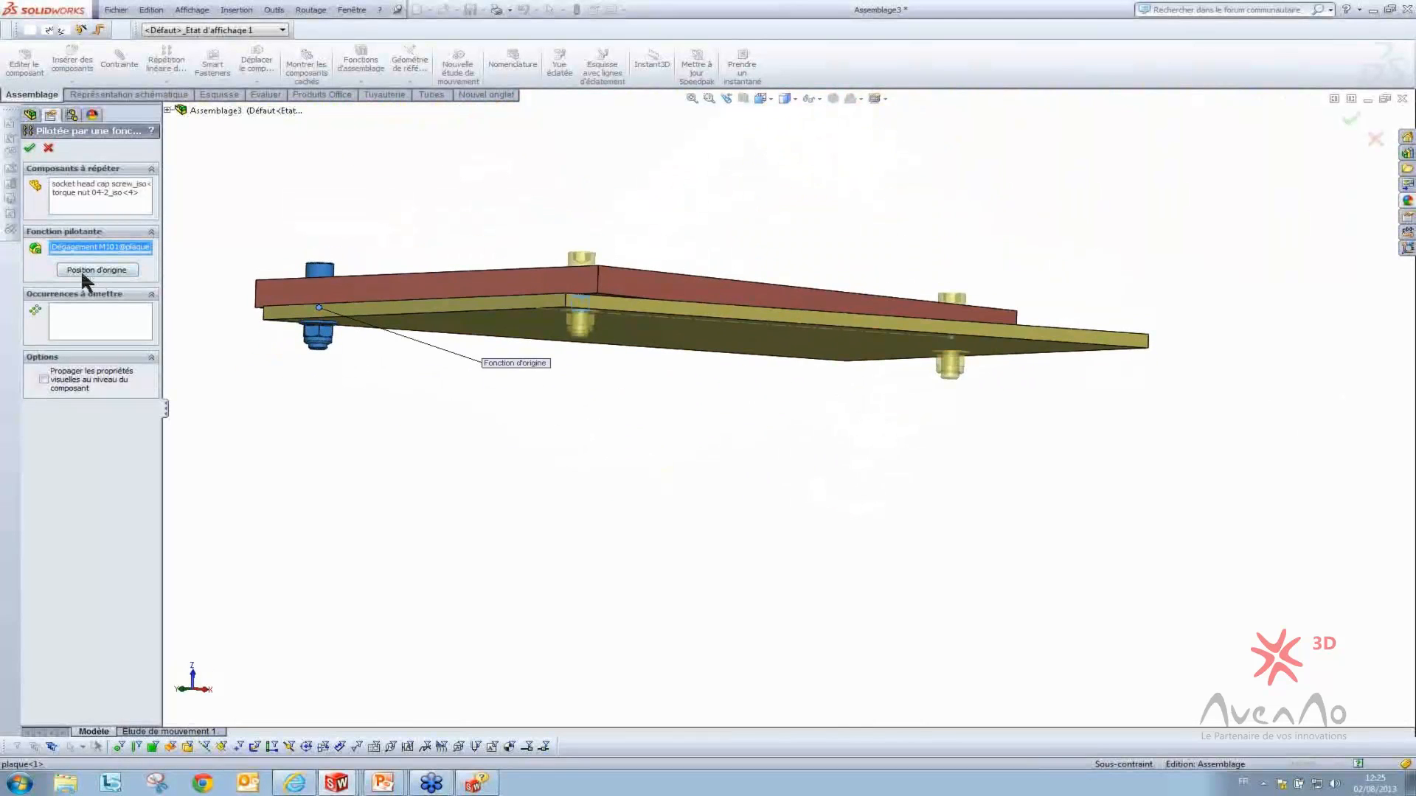
click(78, 321)
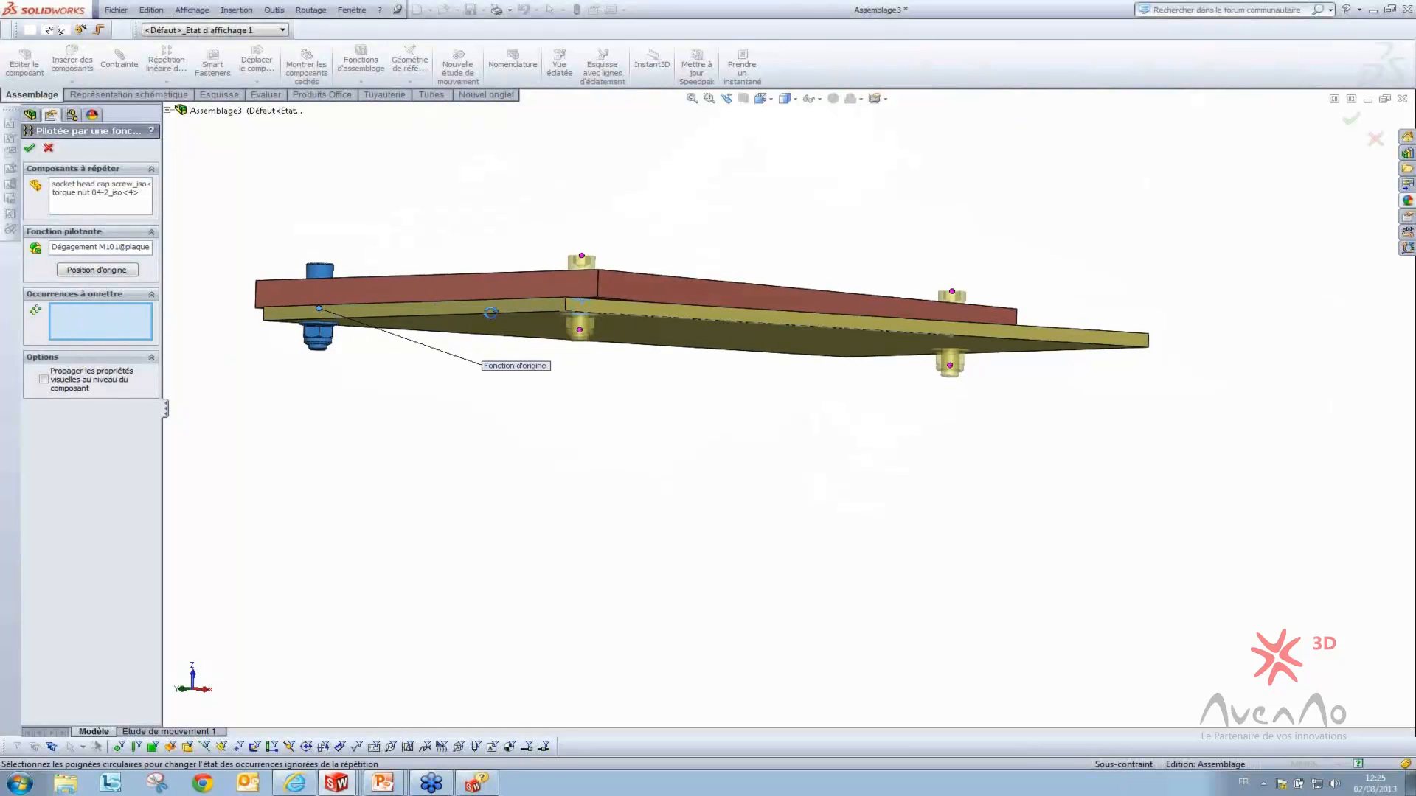
middle_drag(491, 302, 638, 459)
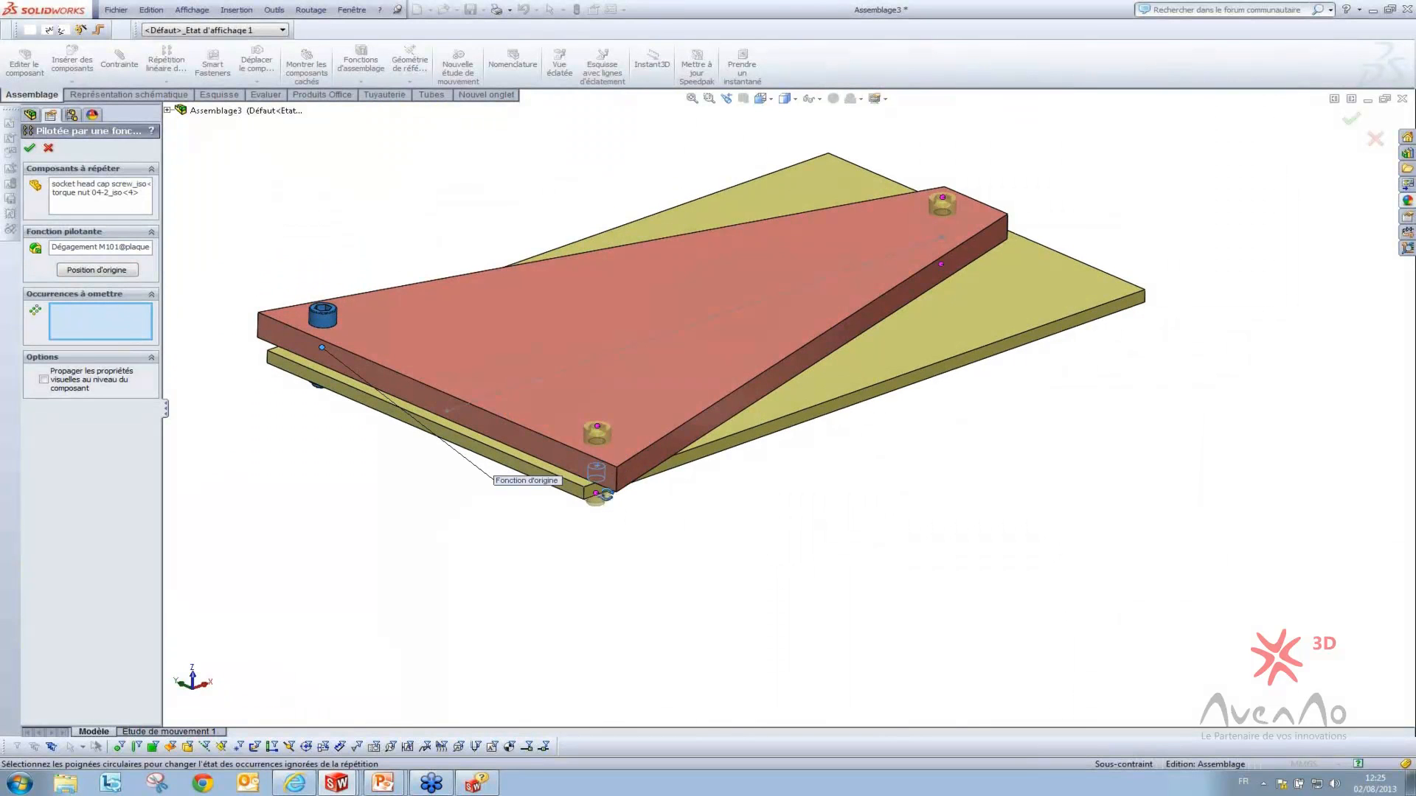
middle_drag(606, 494, 588, 439)
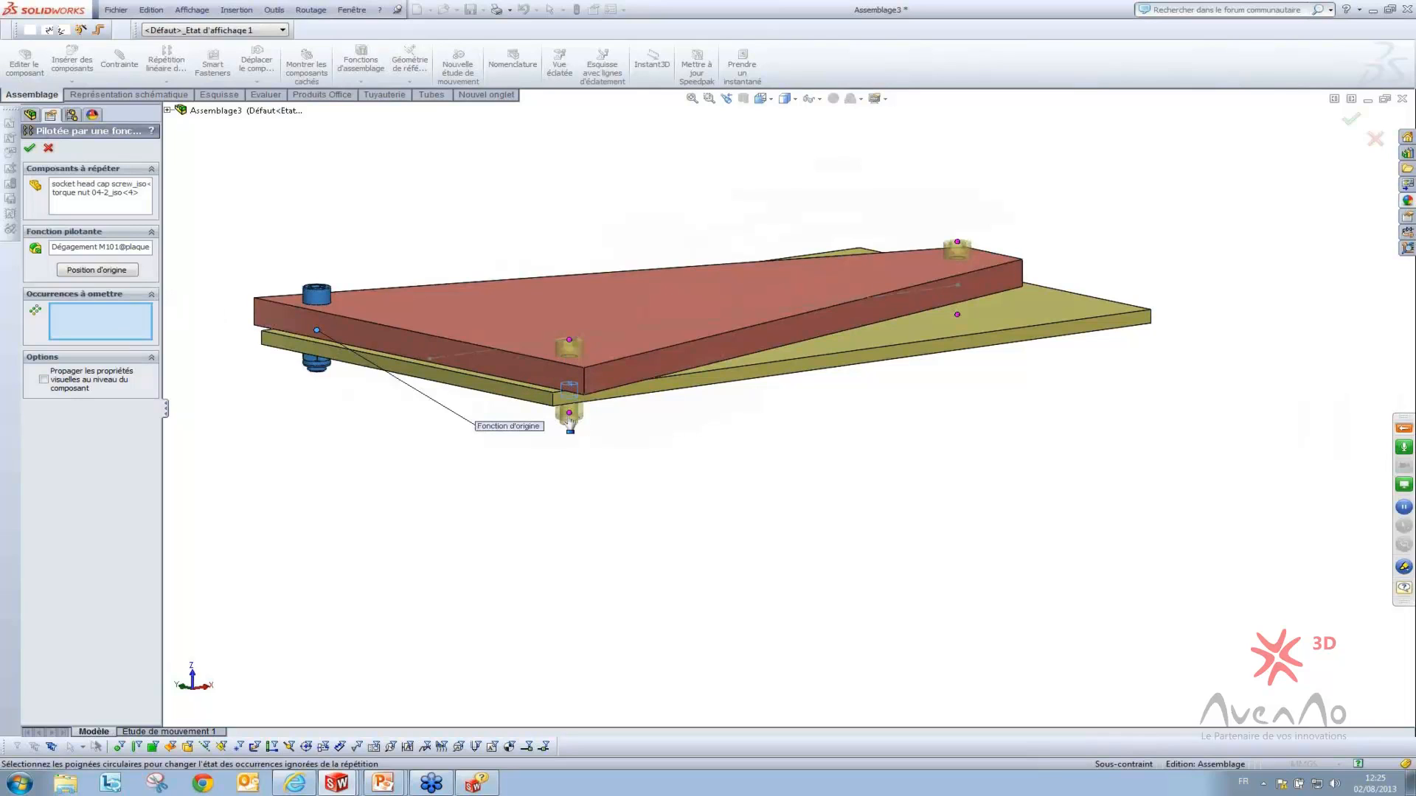
click(30, 148)
middle_drag(414, 321, 464, 435)
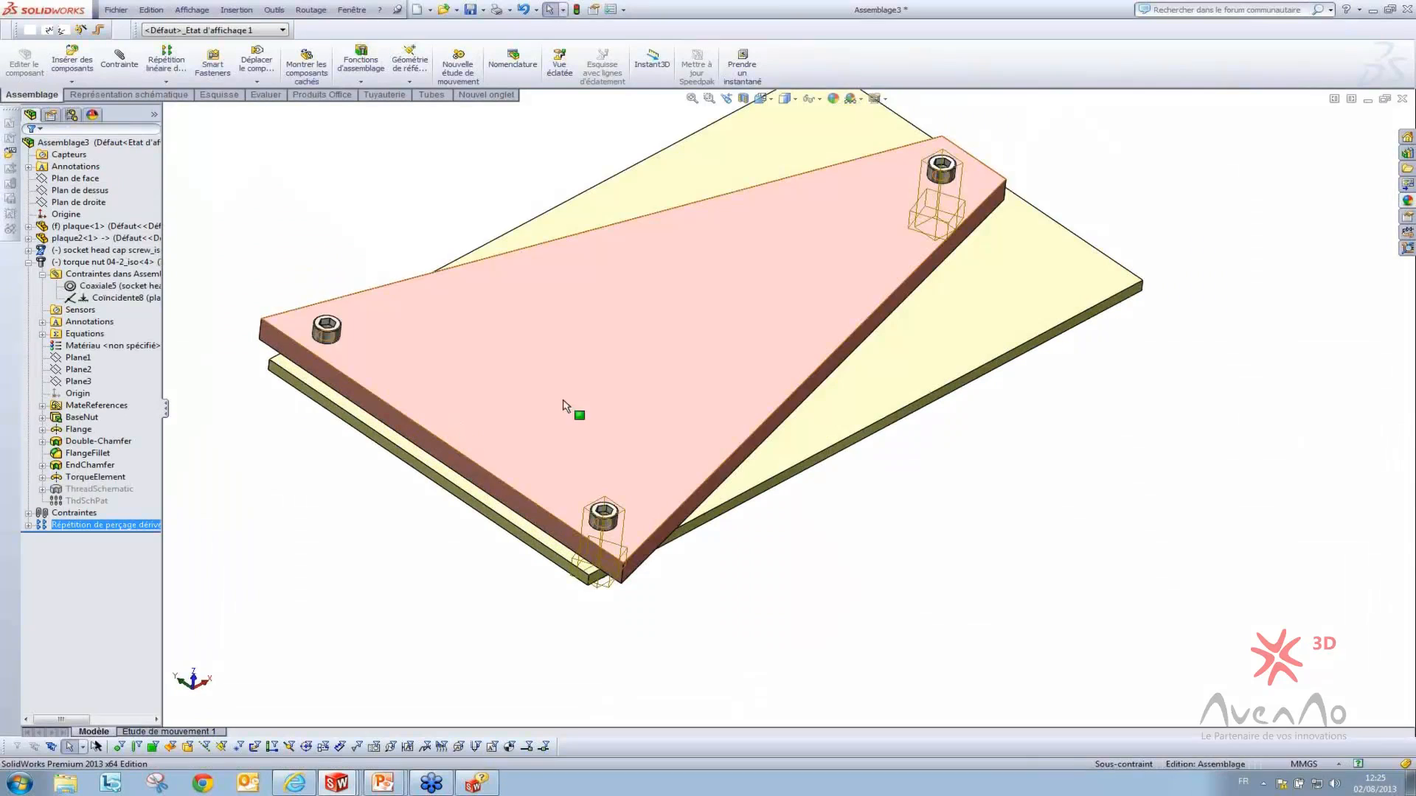
Open the lower plate part in its own window from the assembly
click(919, 322)
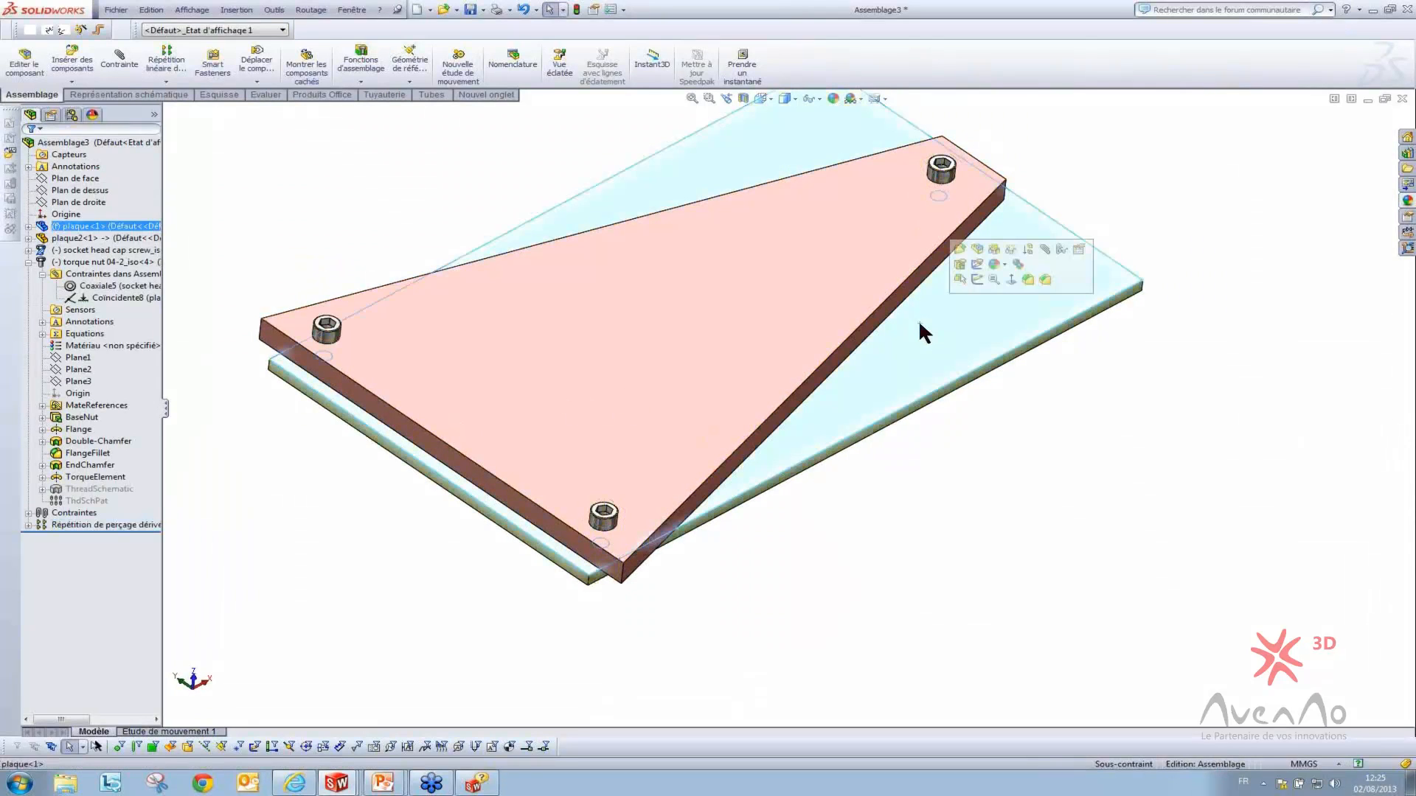
click(959, 279)
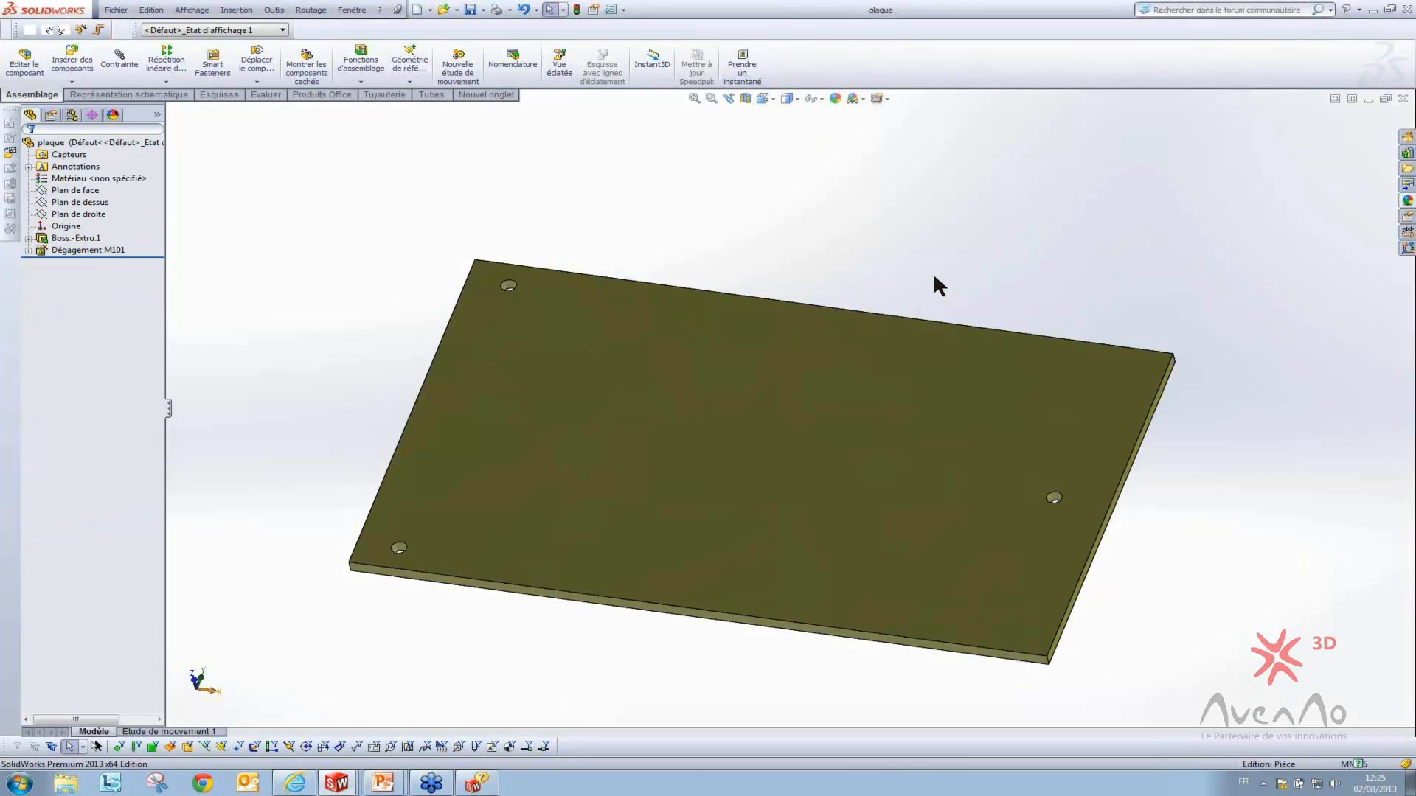
scroll(1062, 527, down, 3)
scroll(723, 459, up, 2)
Edit the positions of the Dégagement M101 hole feature and delete the single hole at the plate's far end
click(54, 239)
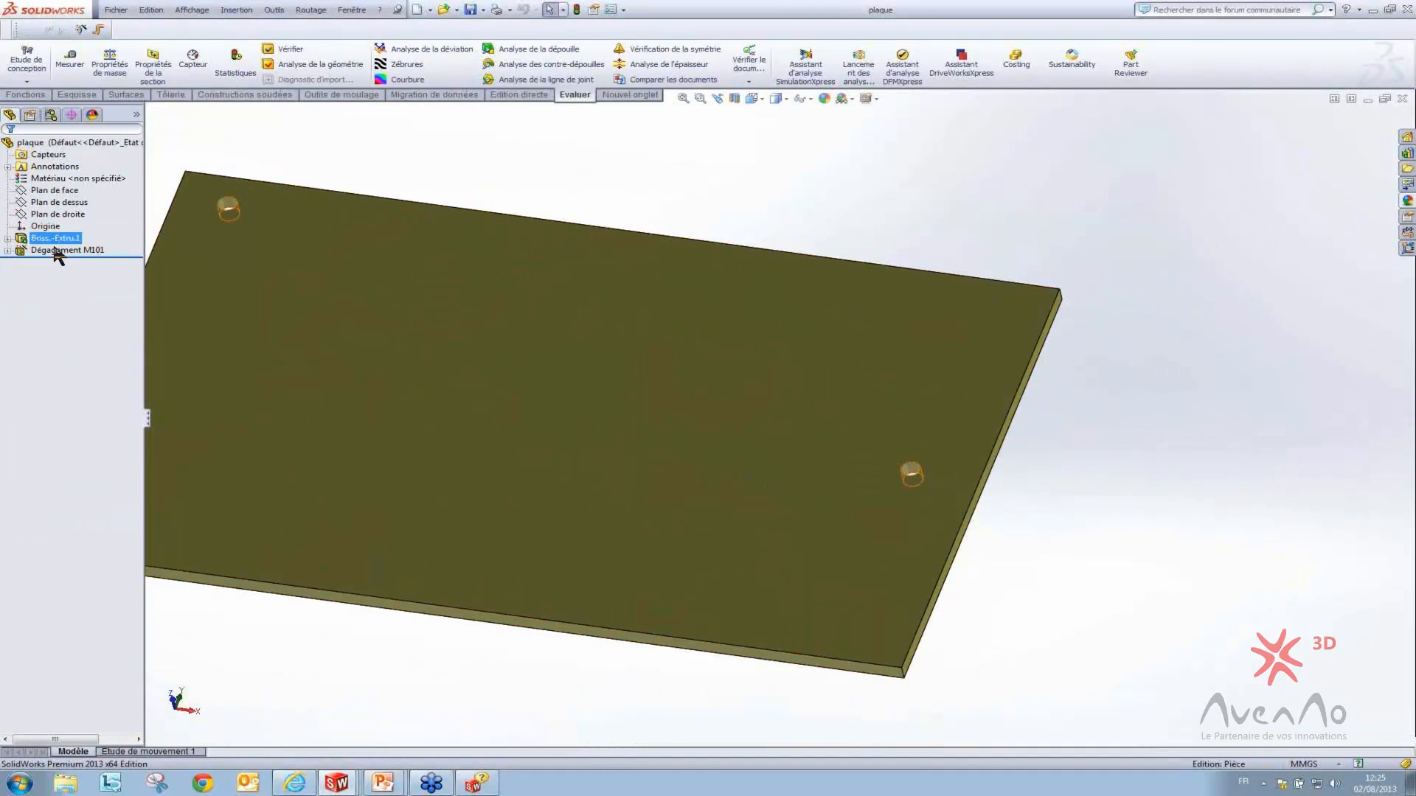
click(56, 251)
click(68, 216)
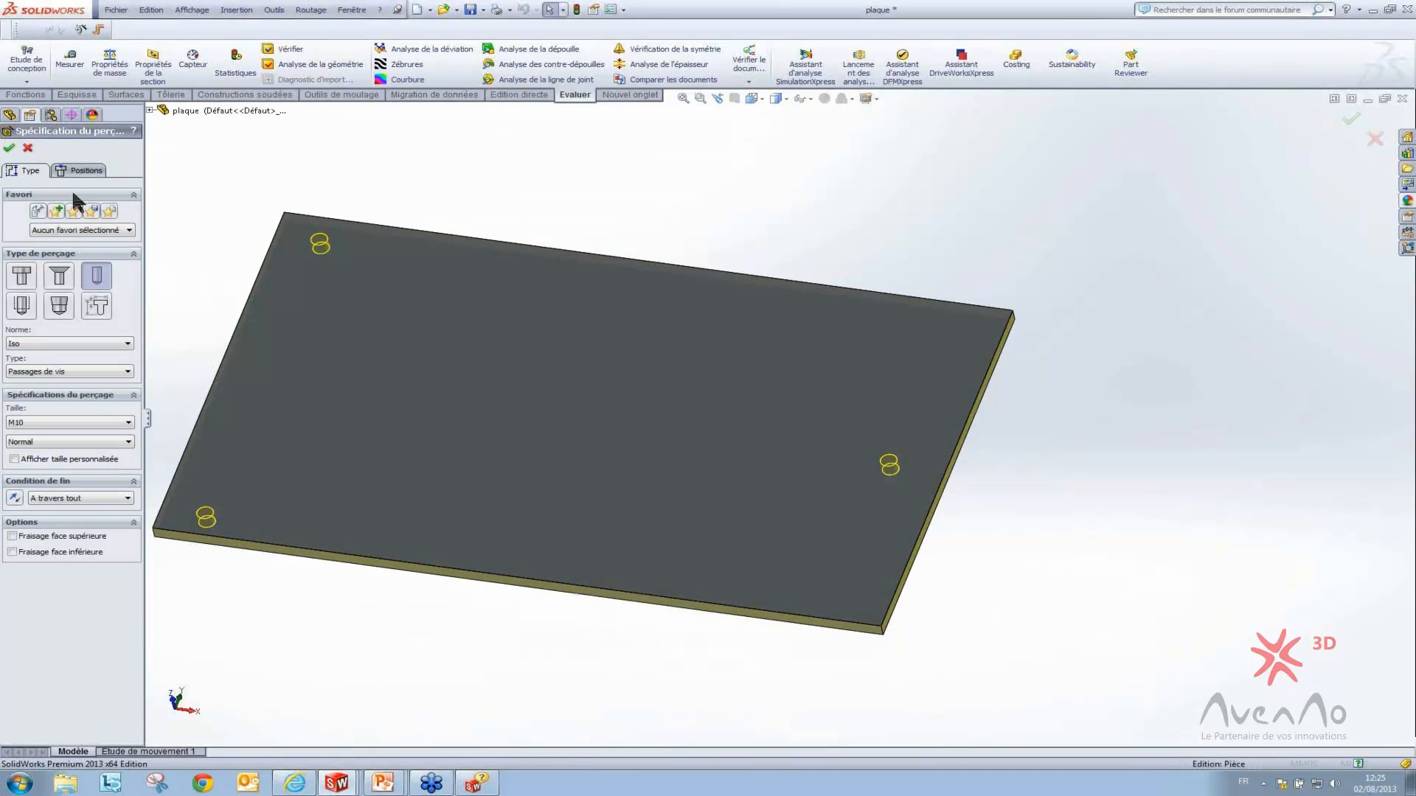
click(81, 174)
click(911, 440)
key(Escape)
drag(941, 429, 851, 493)
key(Delete)
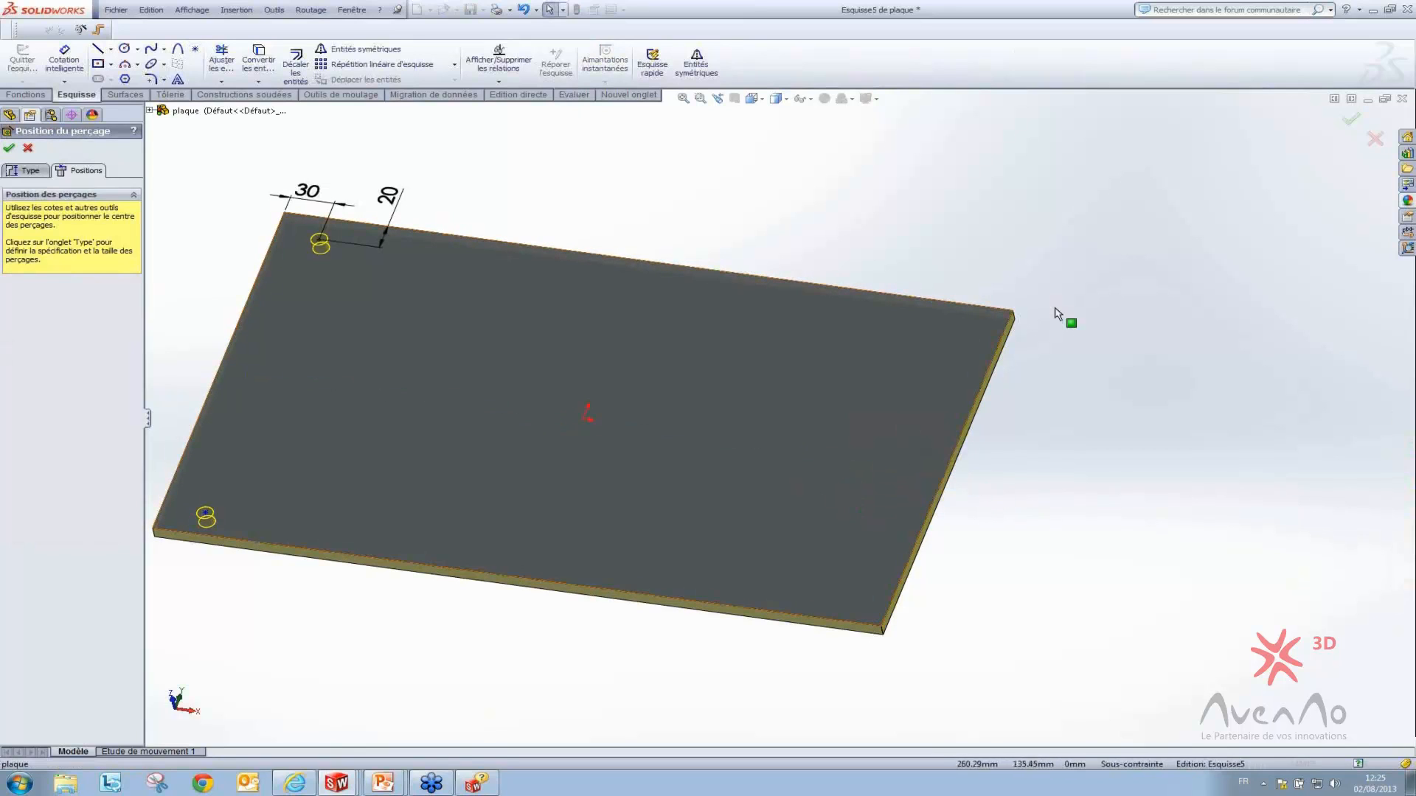
click(1351, 119)
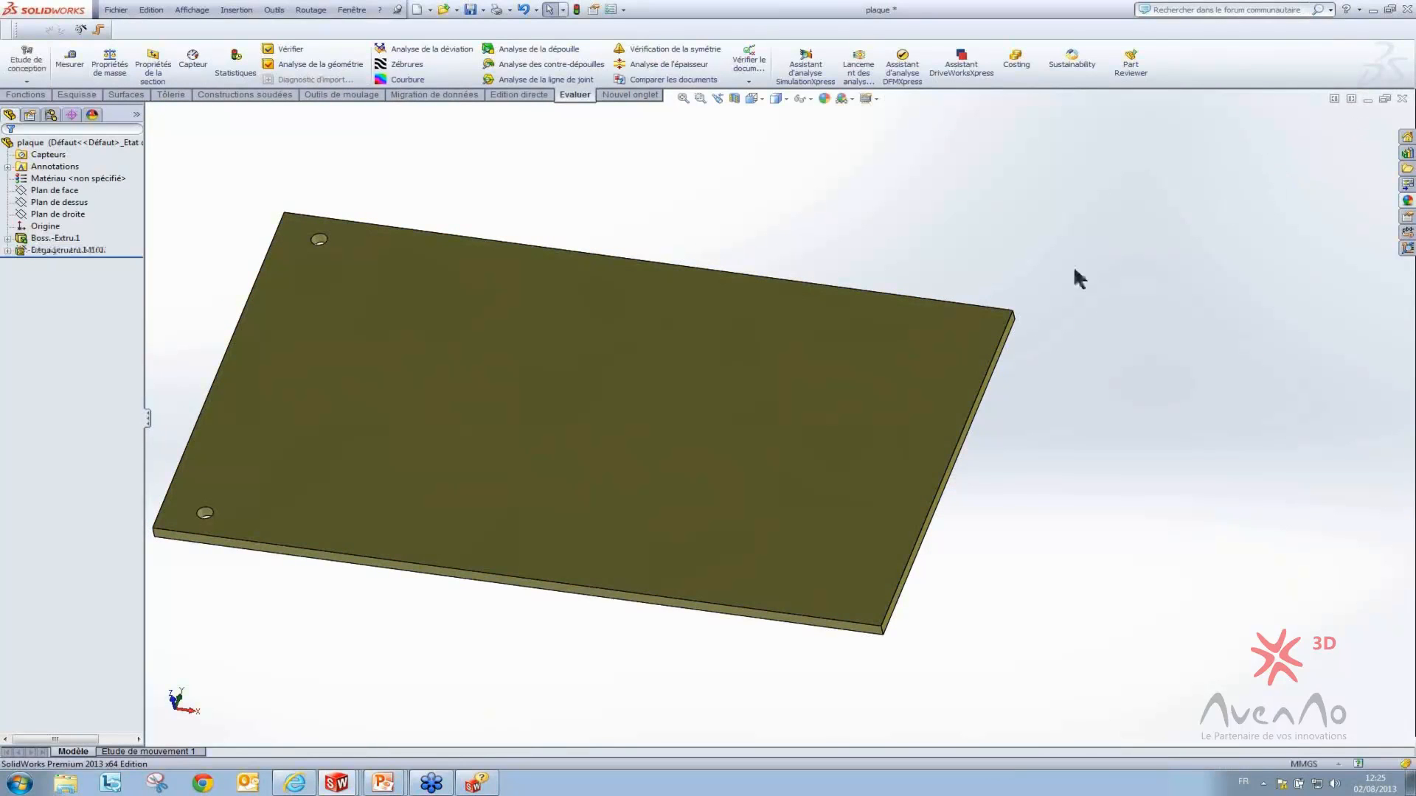
Return to the Assemblage3 assembly and rebuild it with the changed plate
key(ctrl+Tab)
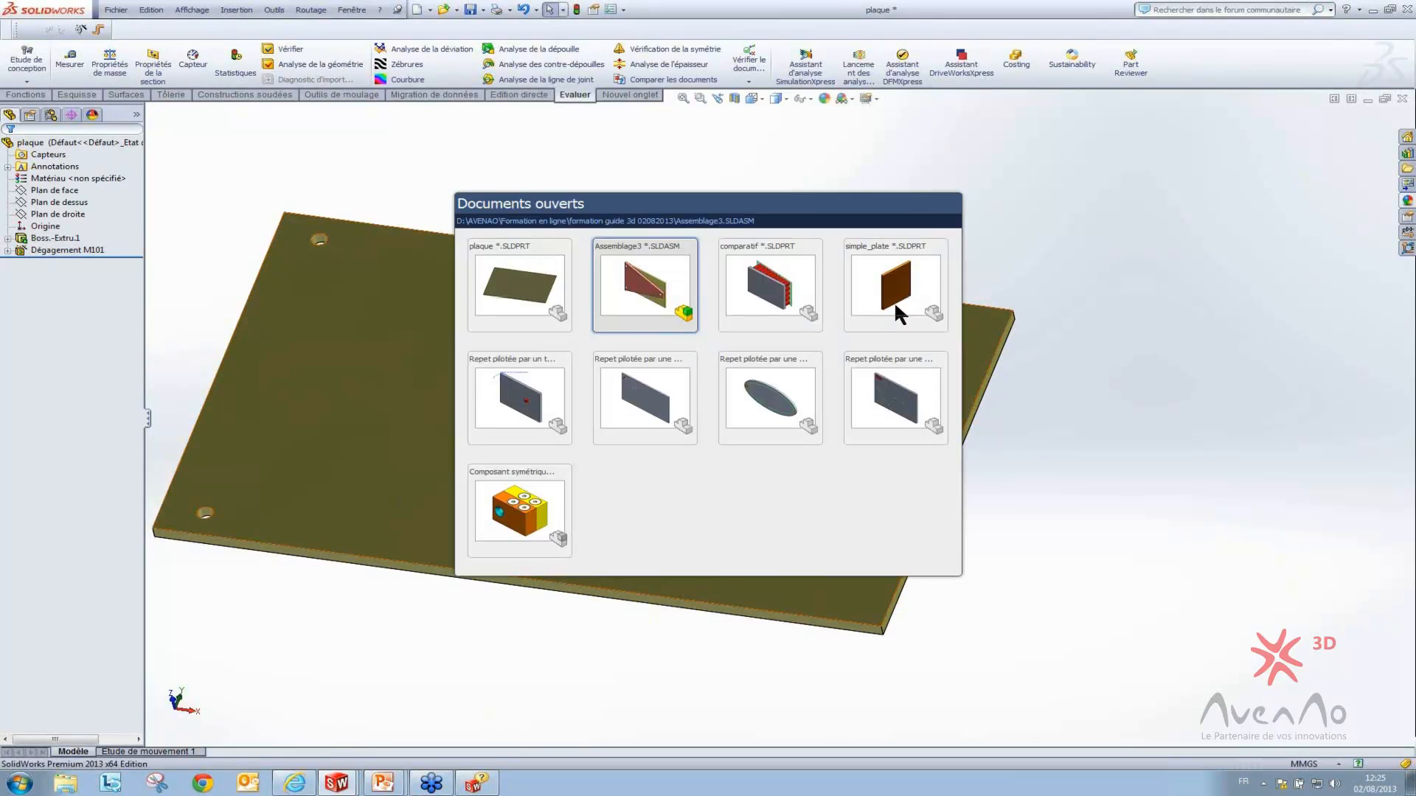
click(612, 305)
click(104, 61)
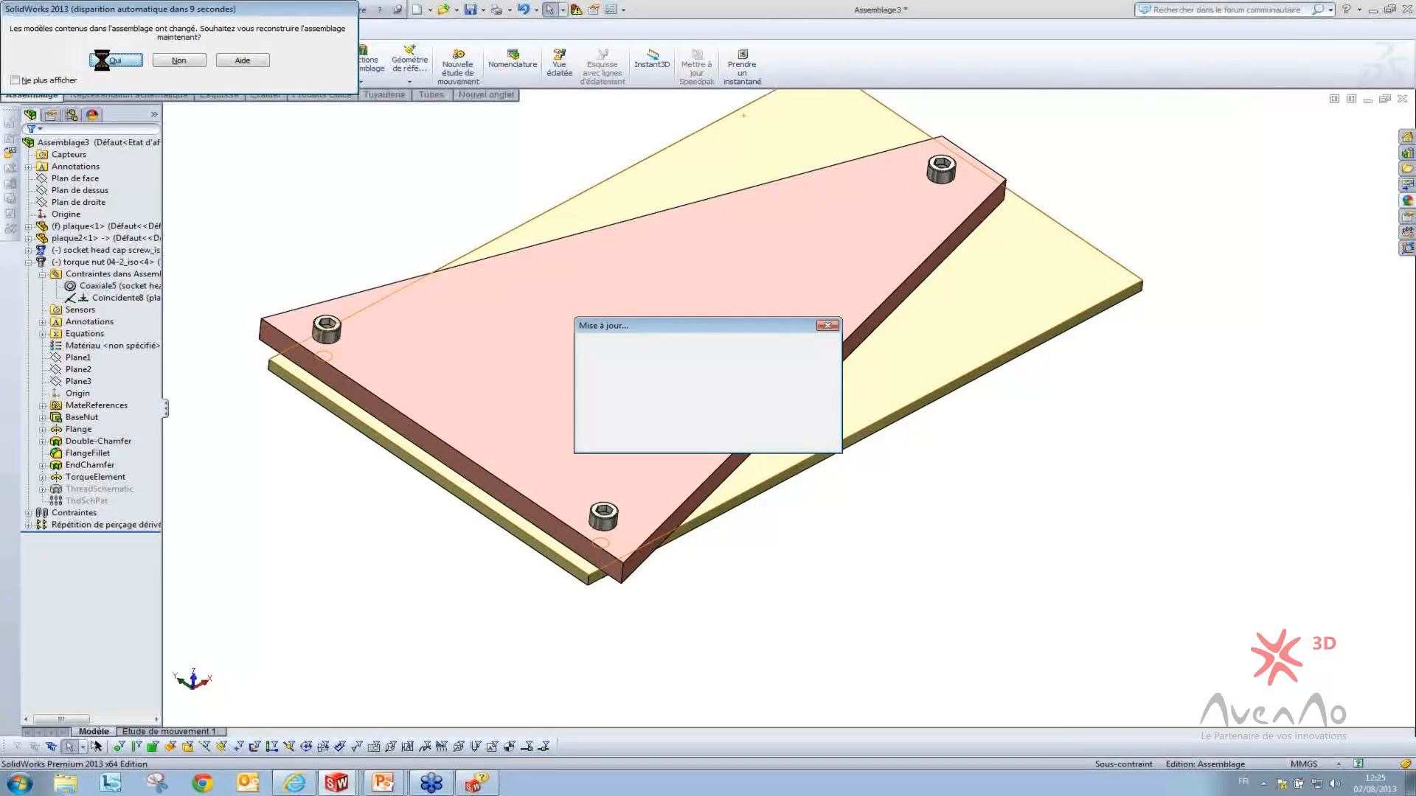
click(809, 206)
Examine the patterned screws and nuts and the upper plate's narrow-end hole, with the nut's tree branch collapsed
middle_drag(817, 354, 885, 328)
scroll(1054, 211, down, 4)
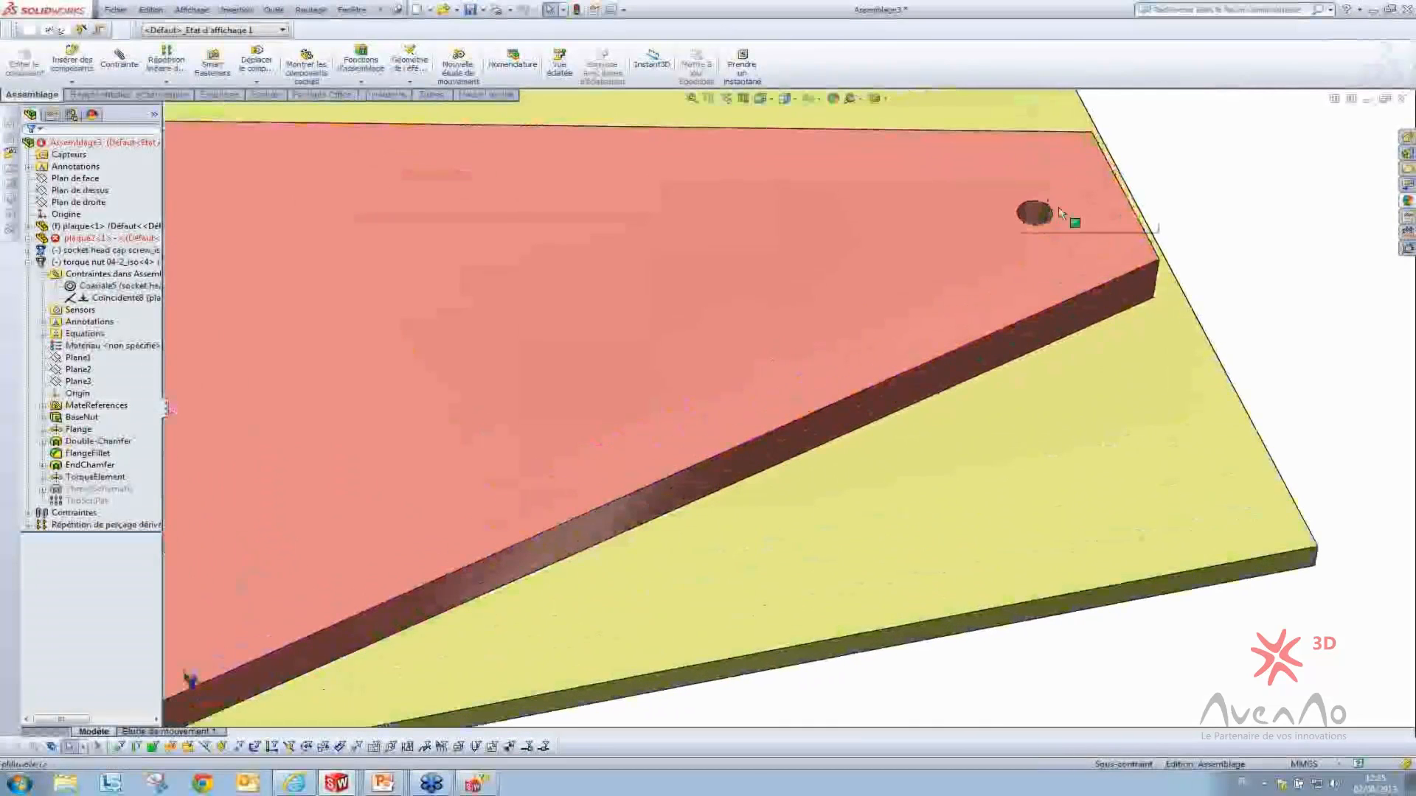
middle_drag(1057, 258, 1049, 300)
scroll(1048, 301, up, 5)
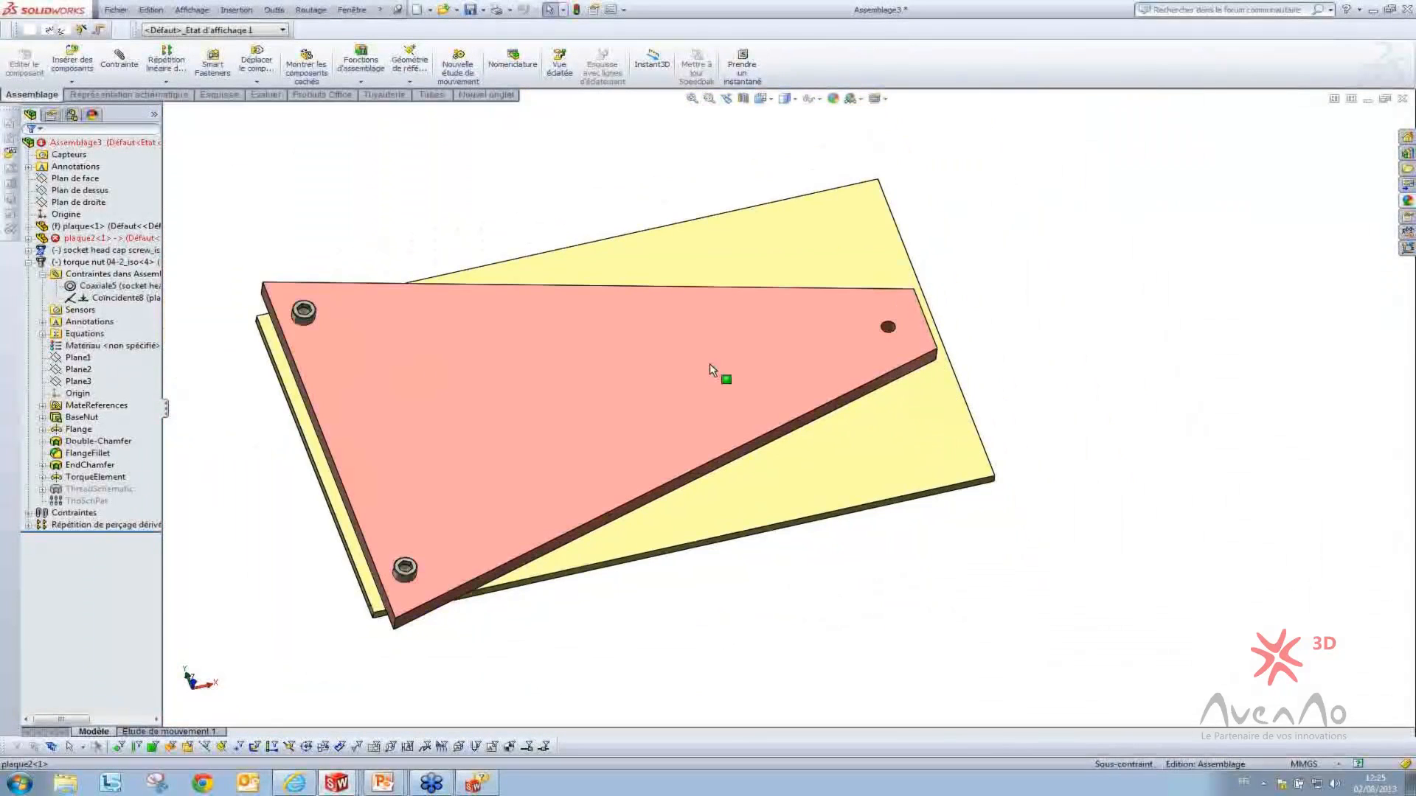
click(29, 262)
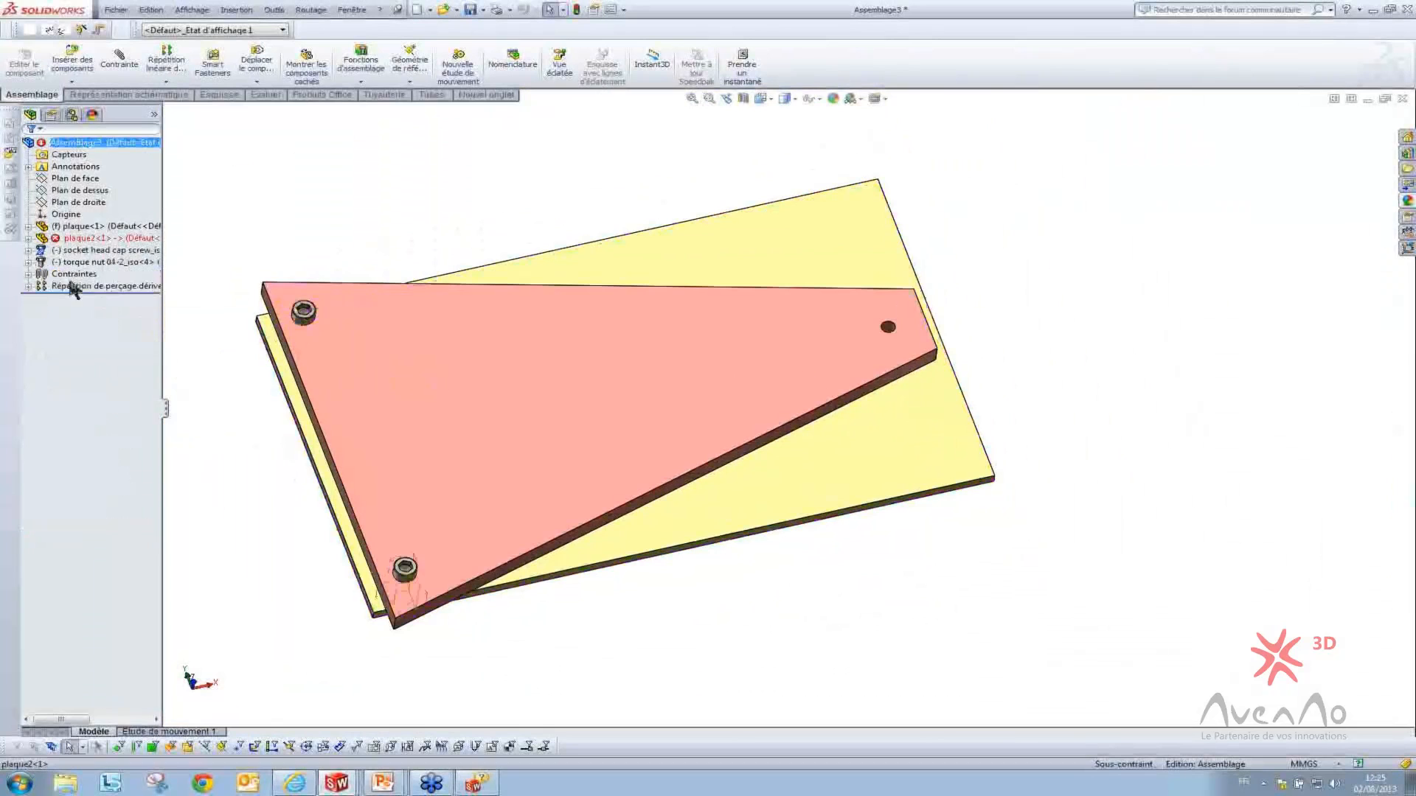
middle_drag(928, 326, 730, 382)
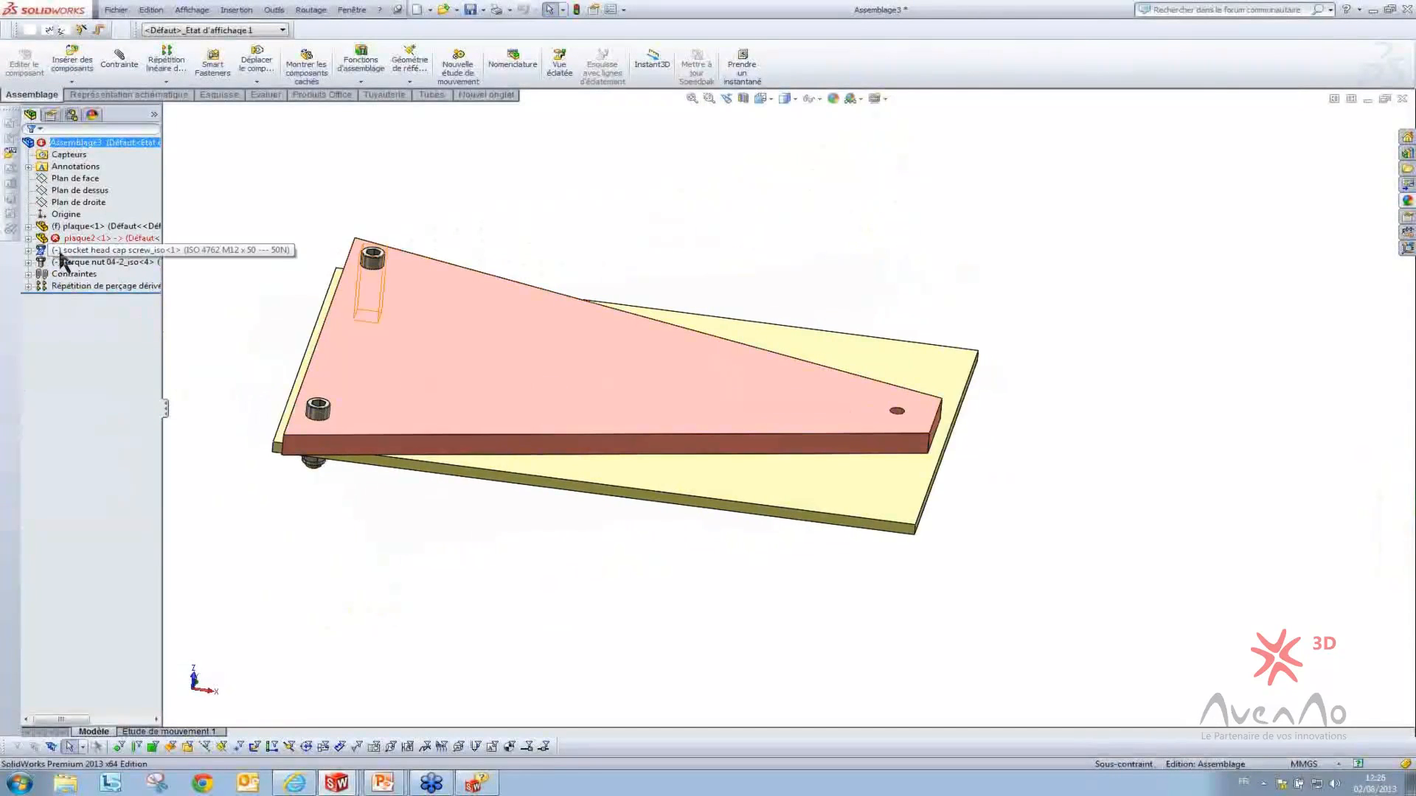
scroll(898, 463, down, 2)
scroll(887, 451, up, 3)
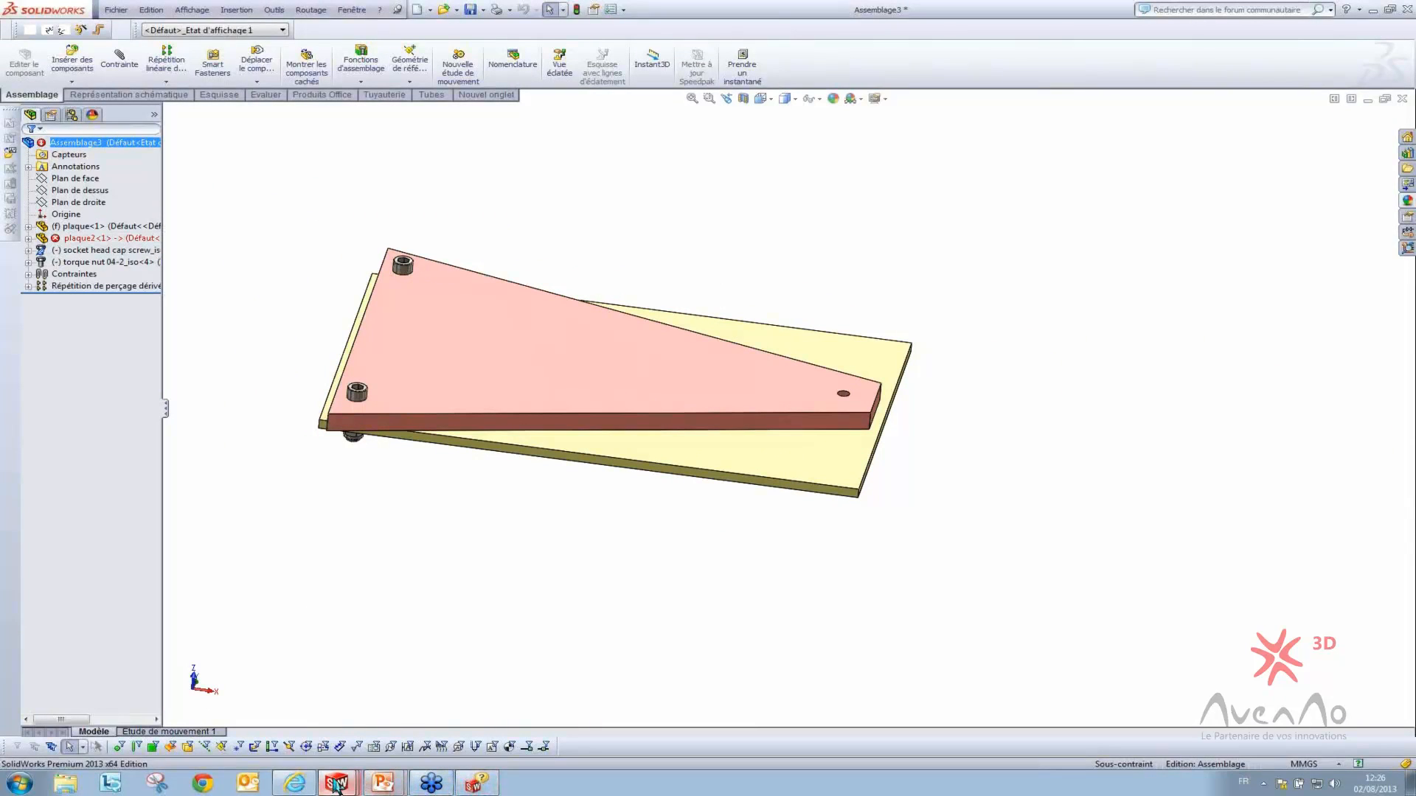
Switch to the running PowerPoint slide show about the pattern types
click(383, 785)
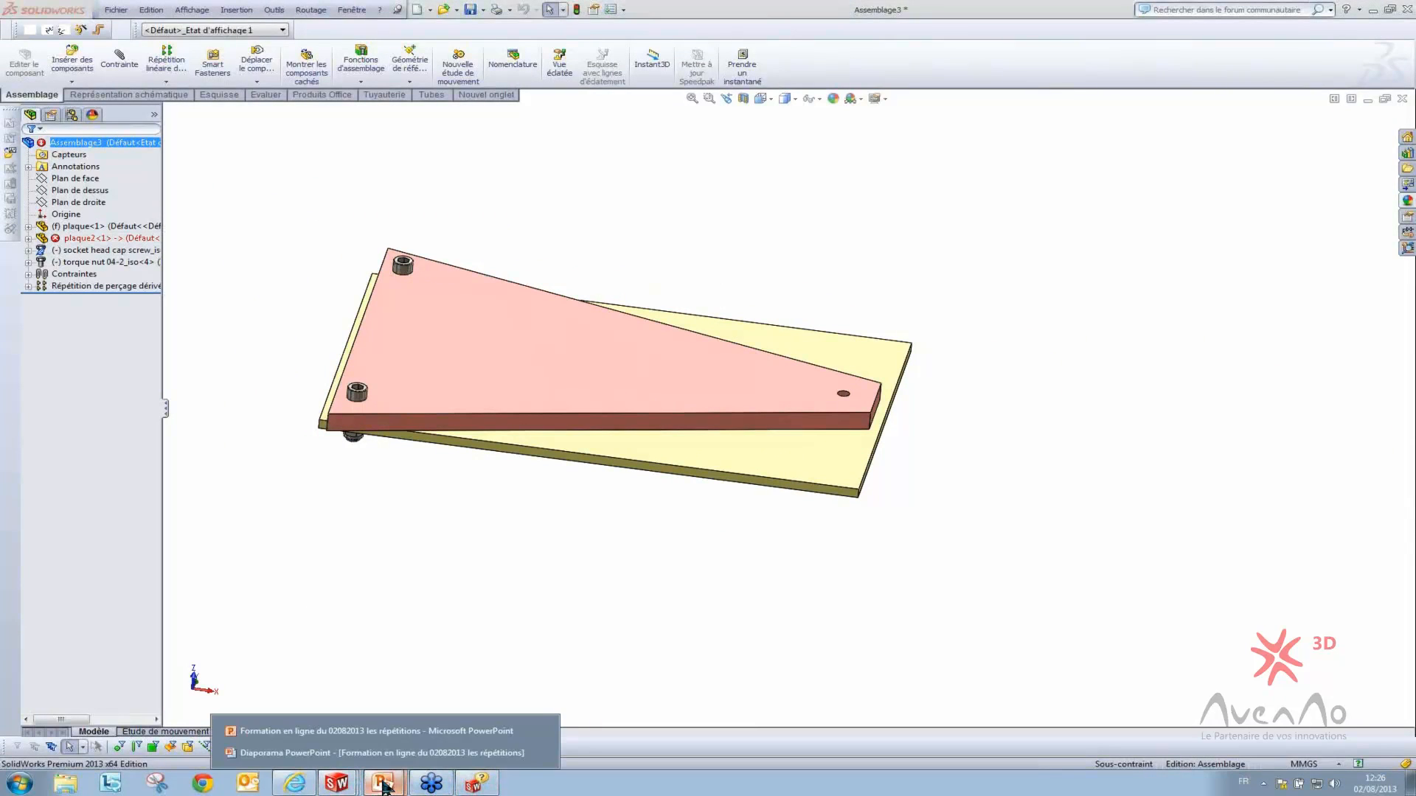
click(376, 753)
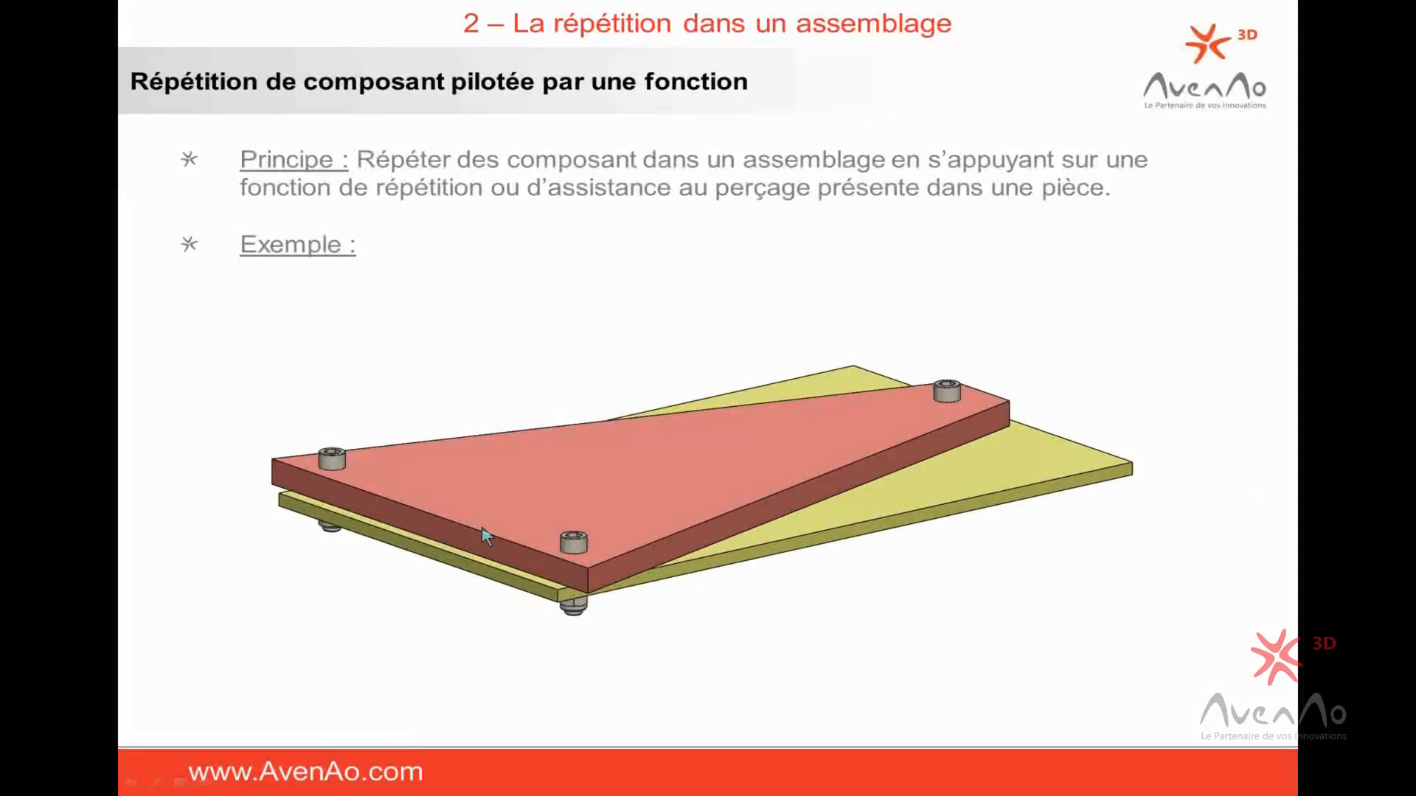
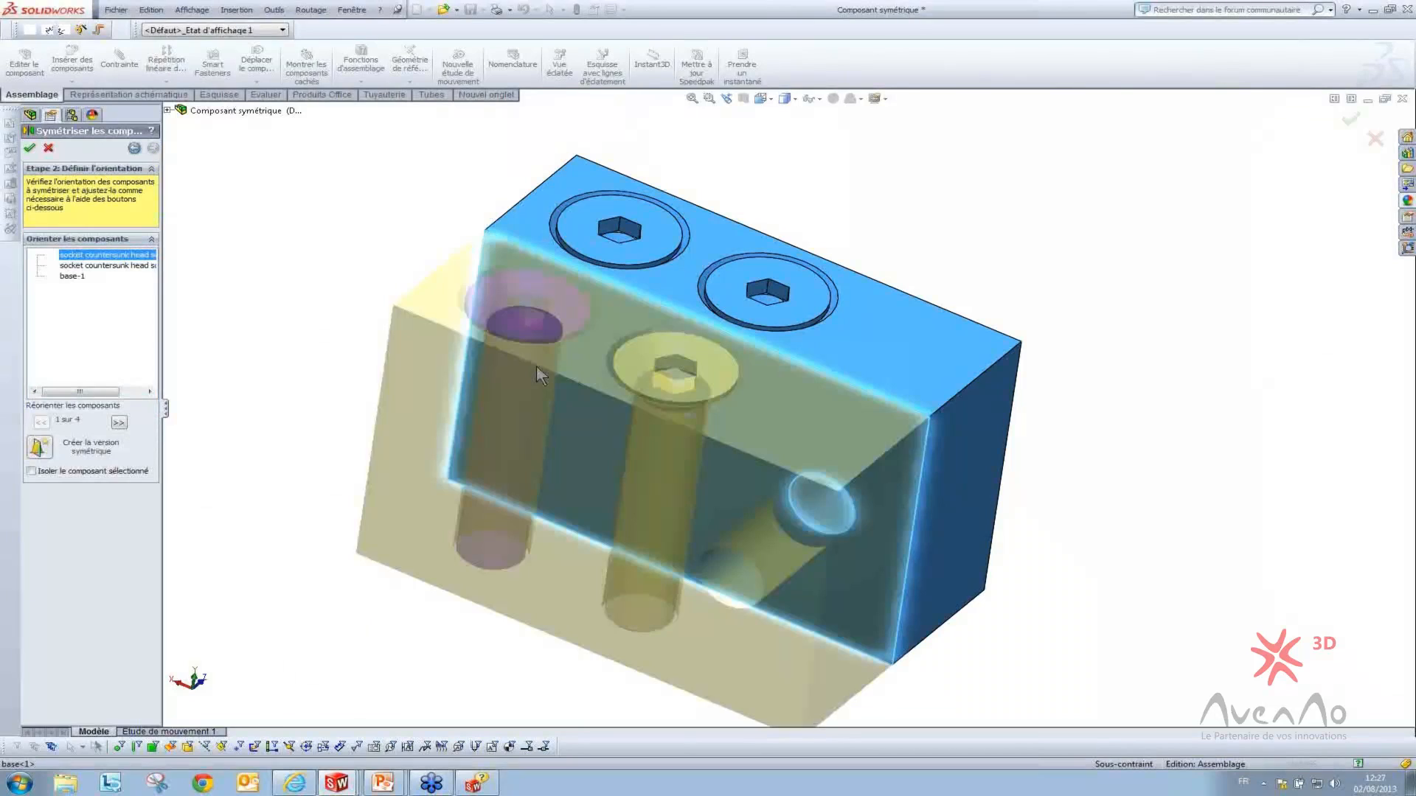
Try the four orientations of the first countersunk screw's mirrored copy
middle_drag(537, 365, 870, 332)
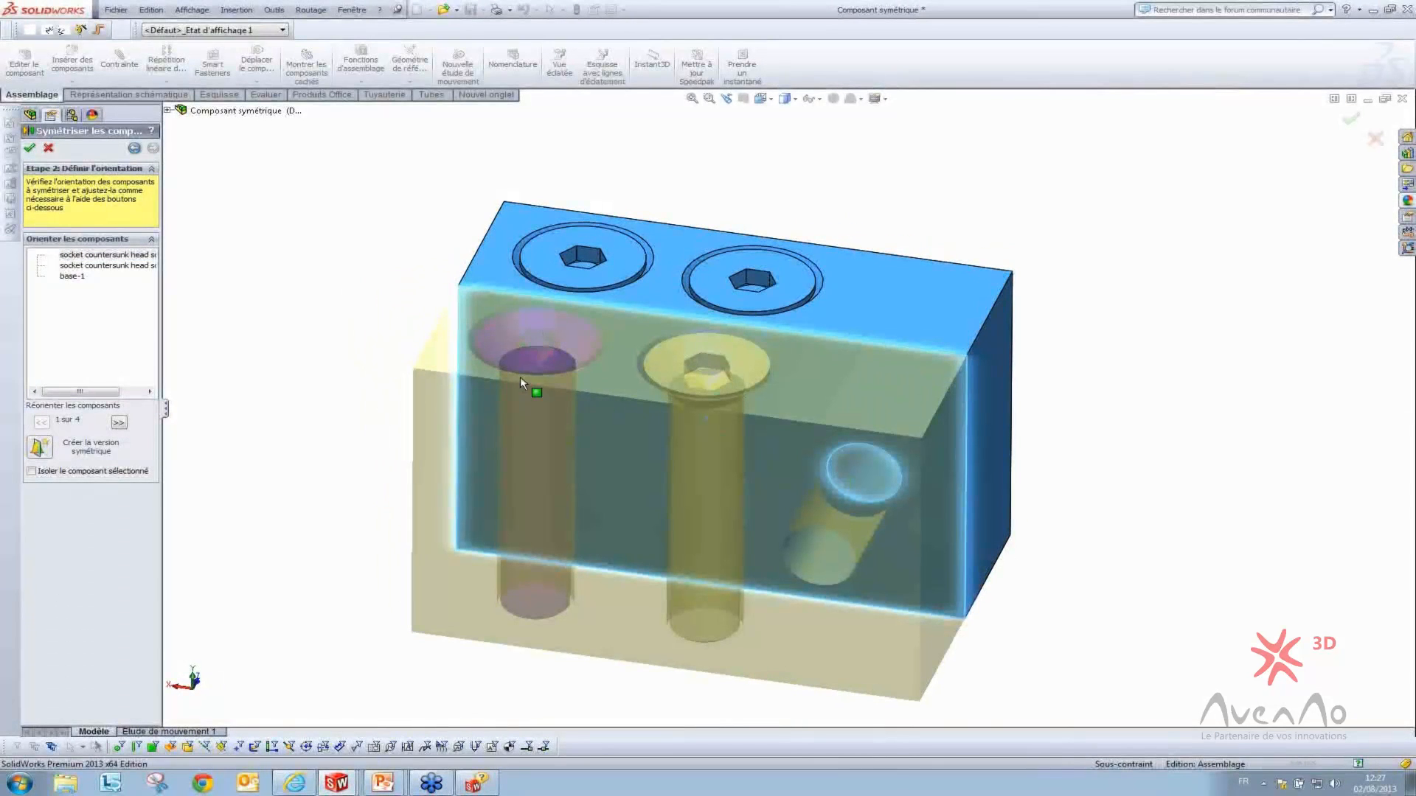
middle_drag(831, 542, 678, 485)
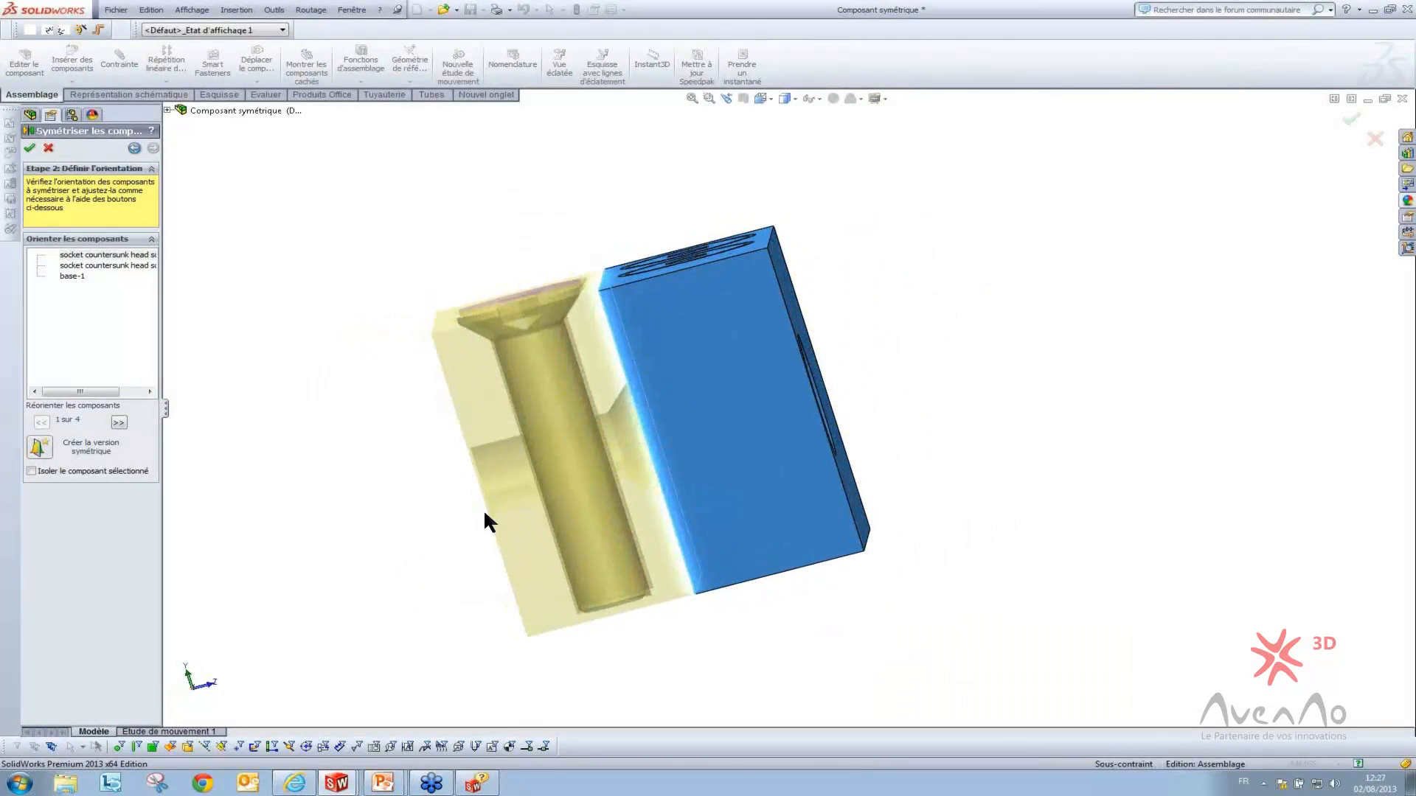
click(118, 422)
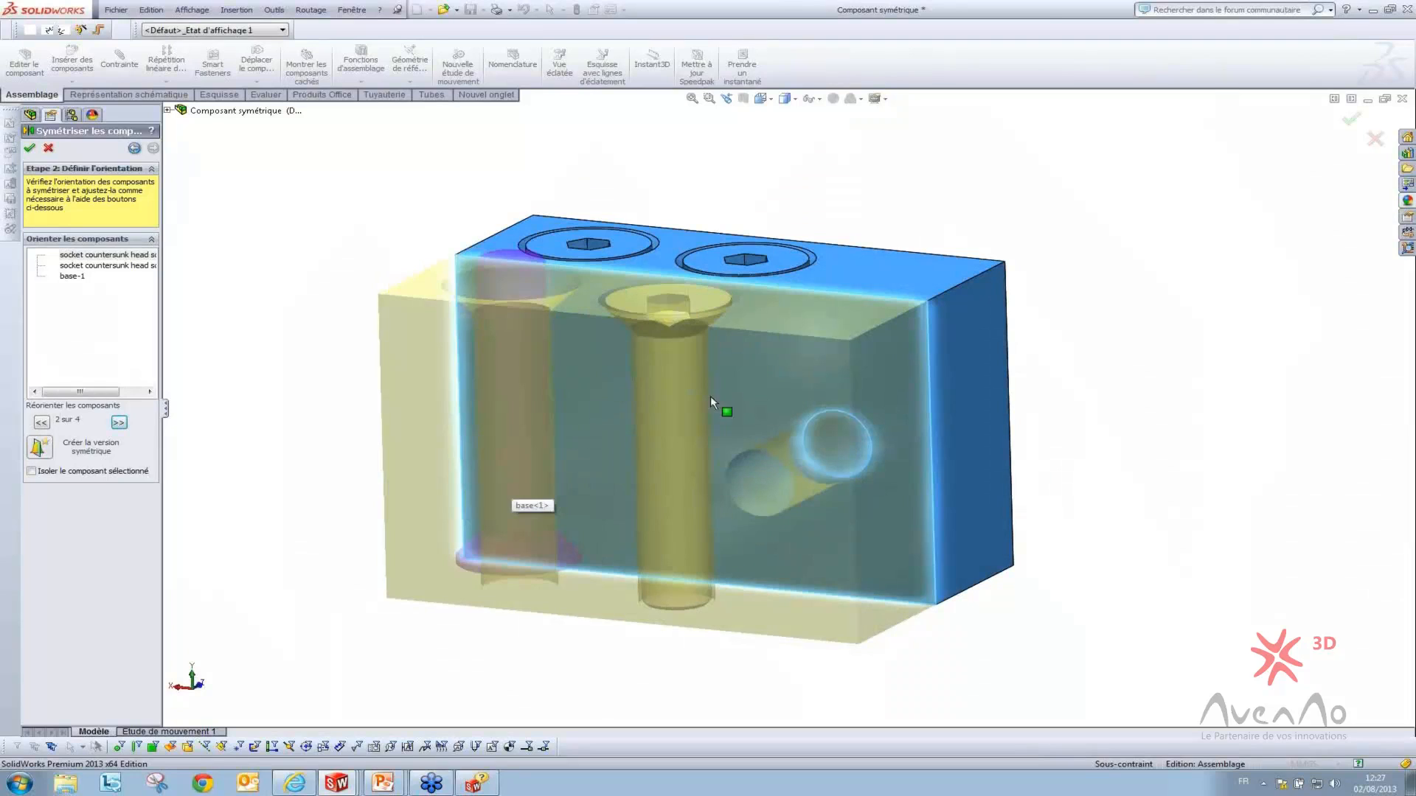
middle_drag(710, 395, 508, 443)
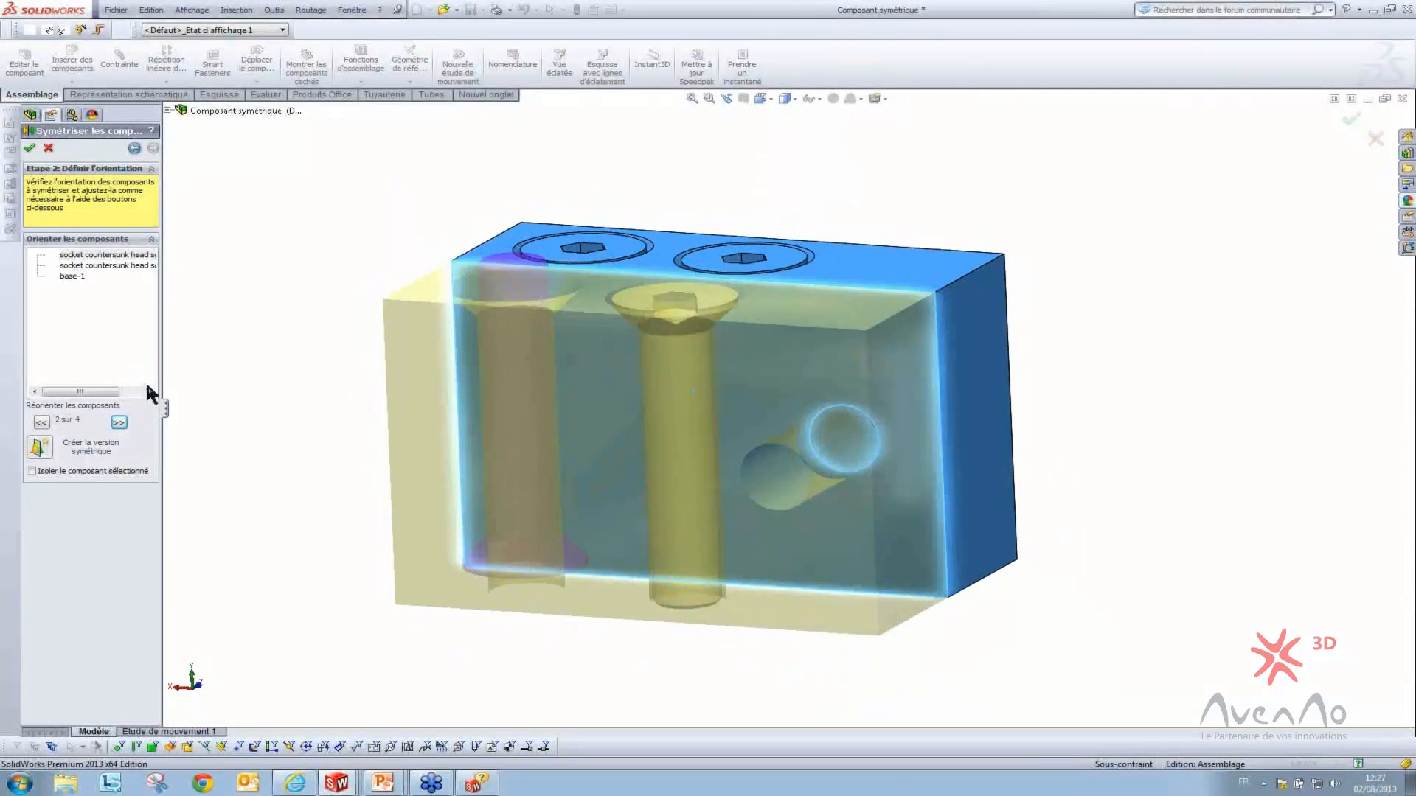
click(119, 423)
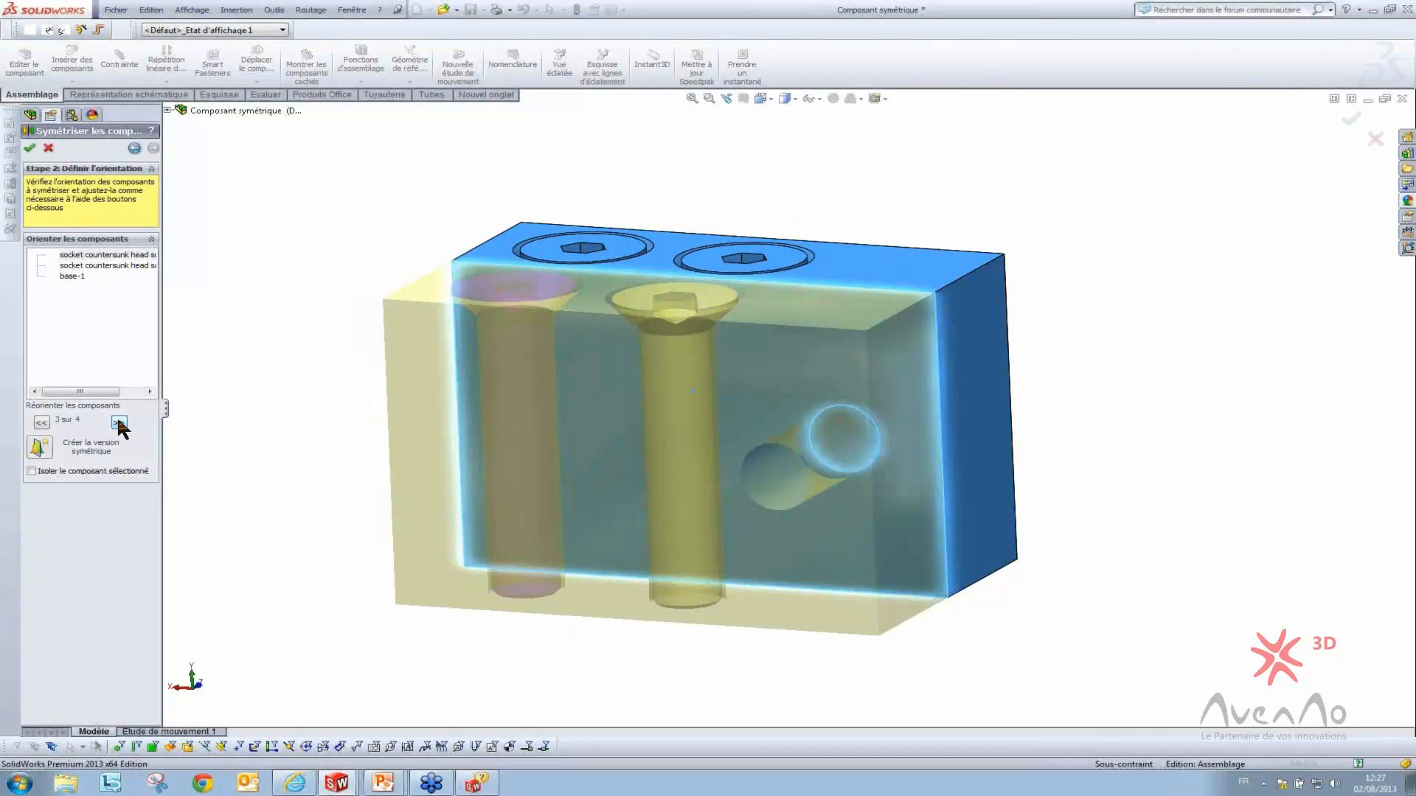
click(119, 422)
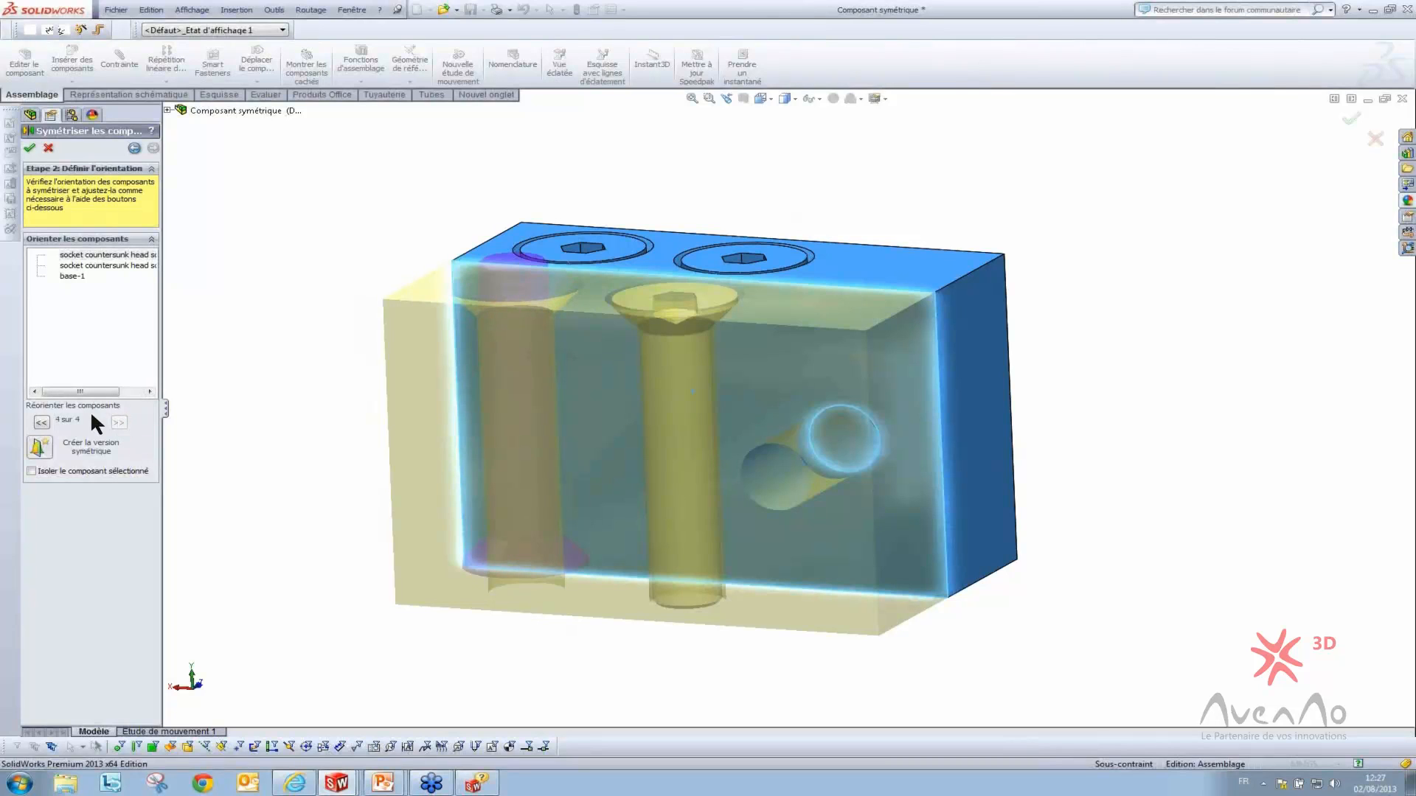
click(41, 422)
click(41, 422)
Try orientation 3 of 4 for the mirrored base-1 component
click(71, 278)
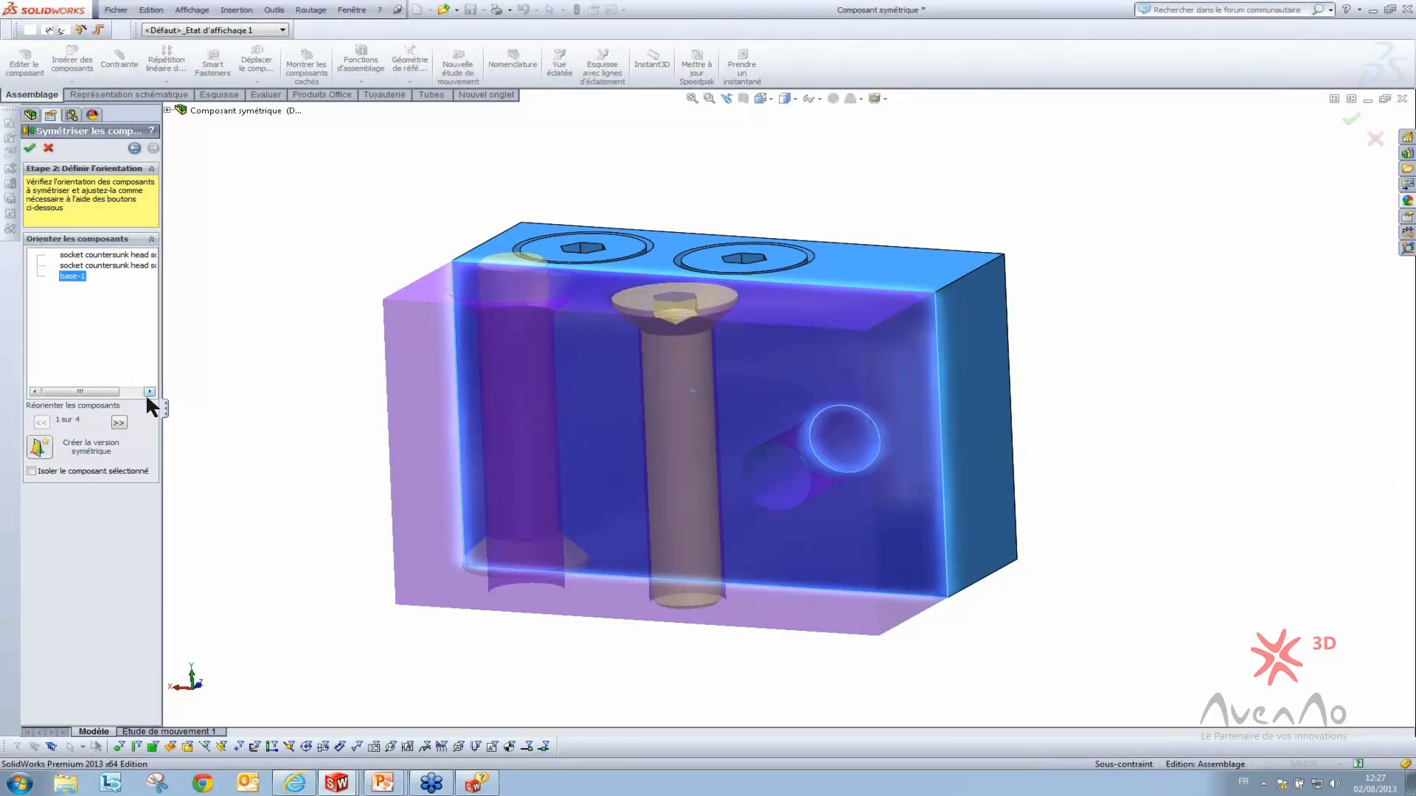
click(91, 257)
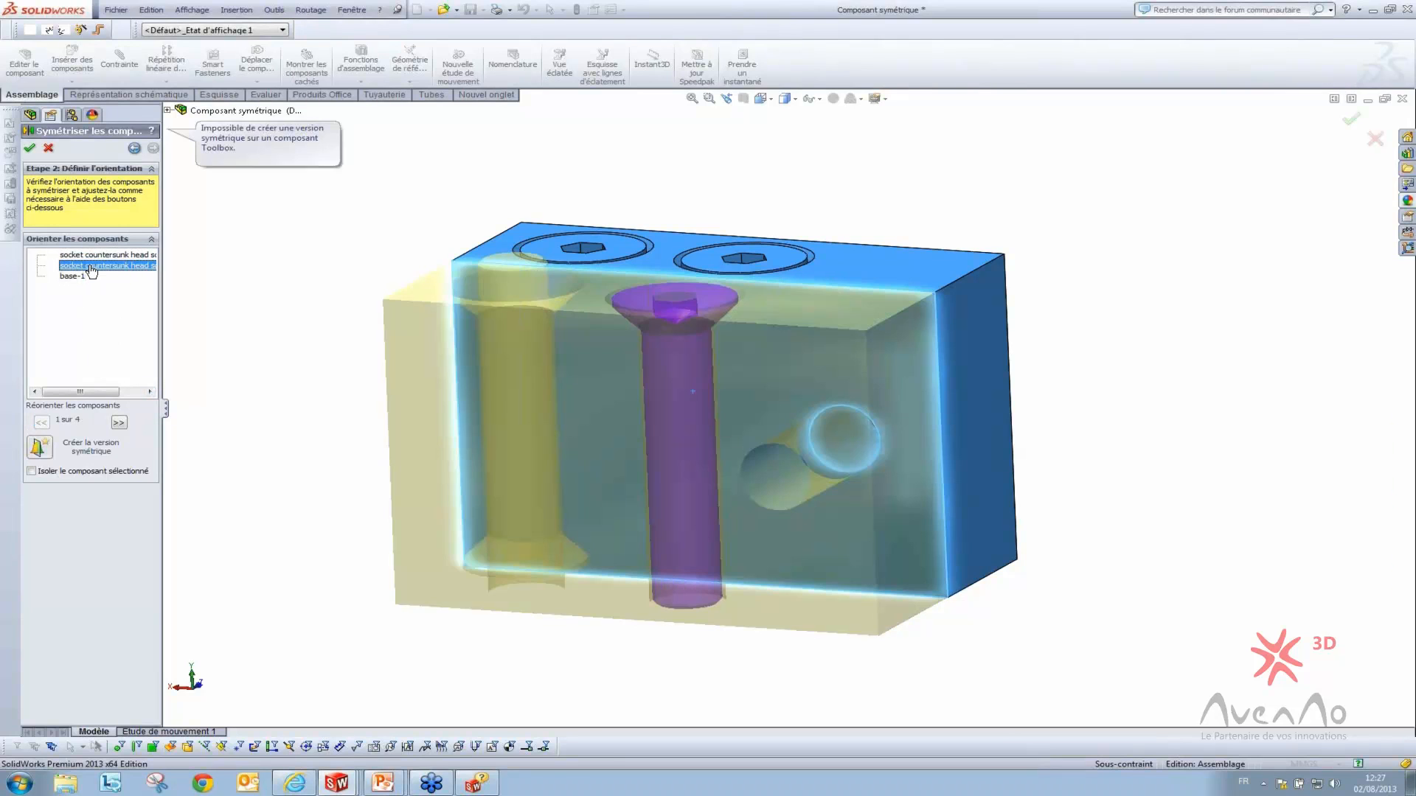
click(74, 278)
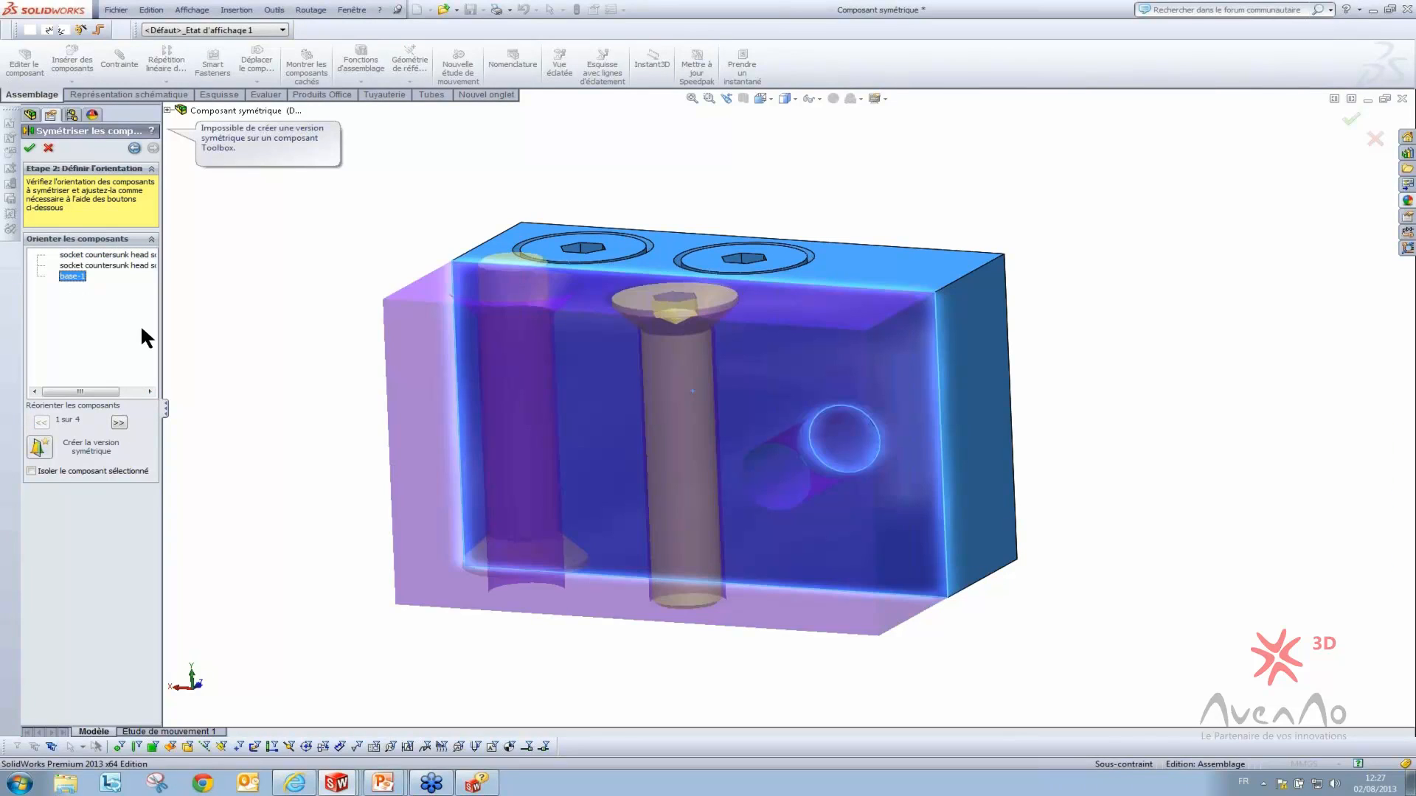
click(118, 423)
middle_drag(635, 458, 616, 525)
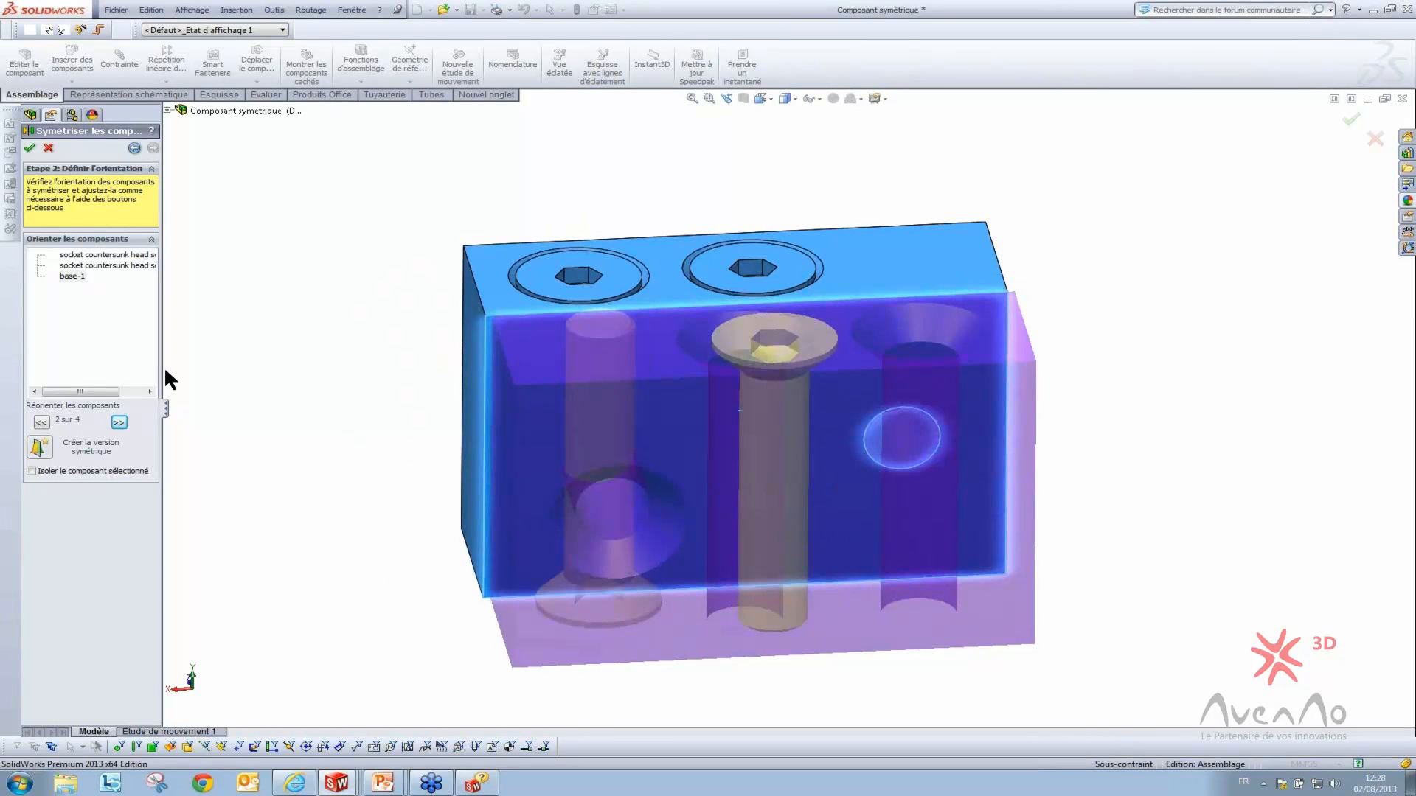
click(118, 422)
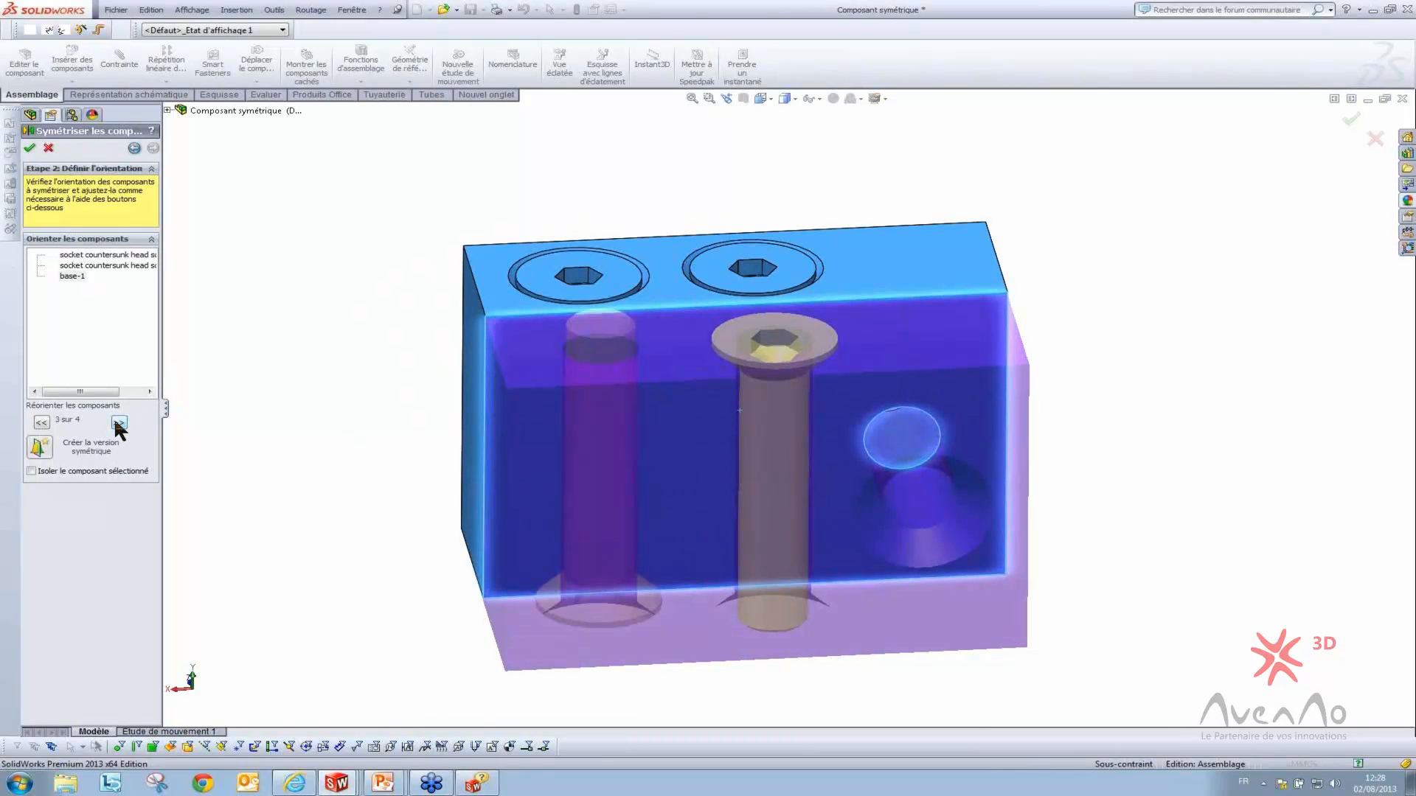
Restore orientation 1 of 4 for the first countersunk screw and for base-1
click(85, 256)
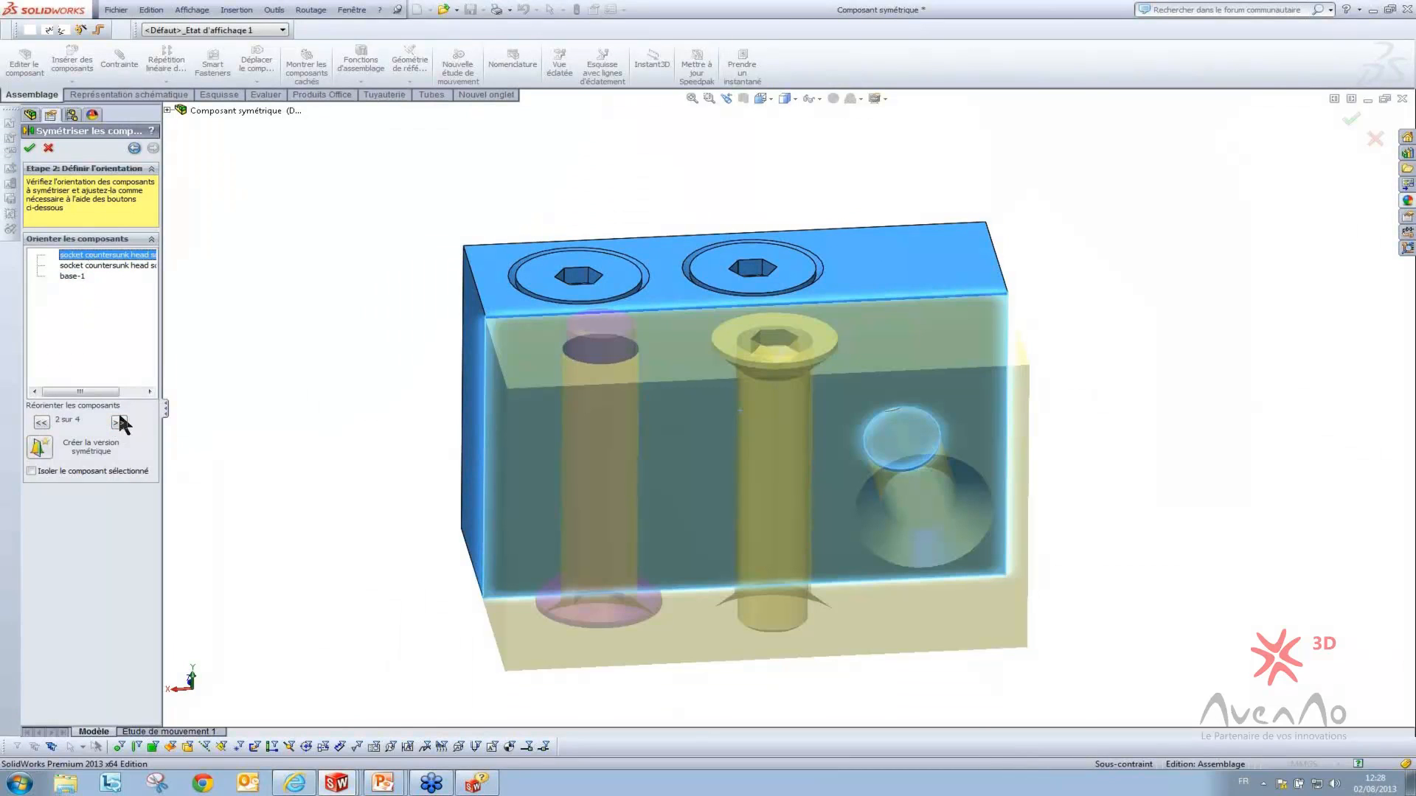
click(41, 424)
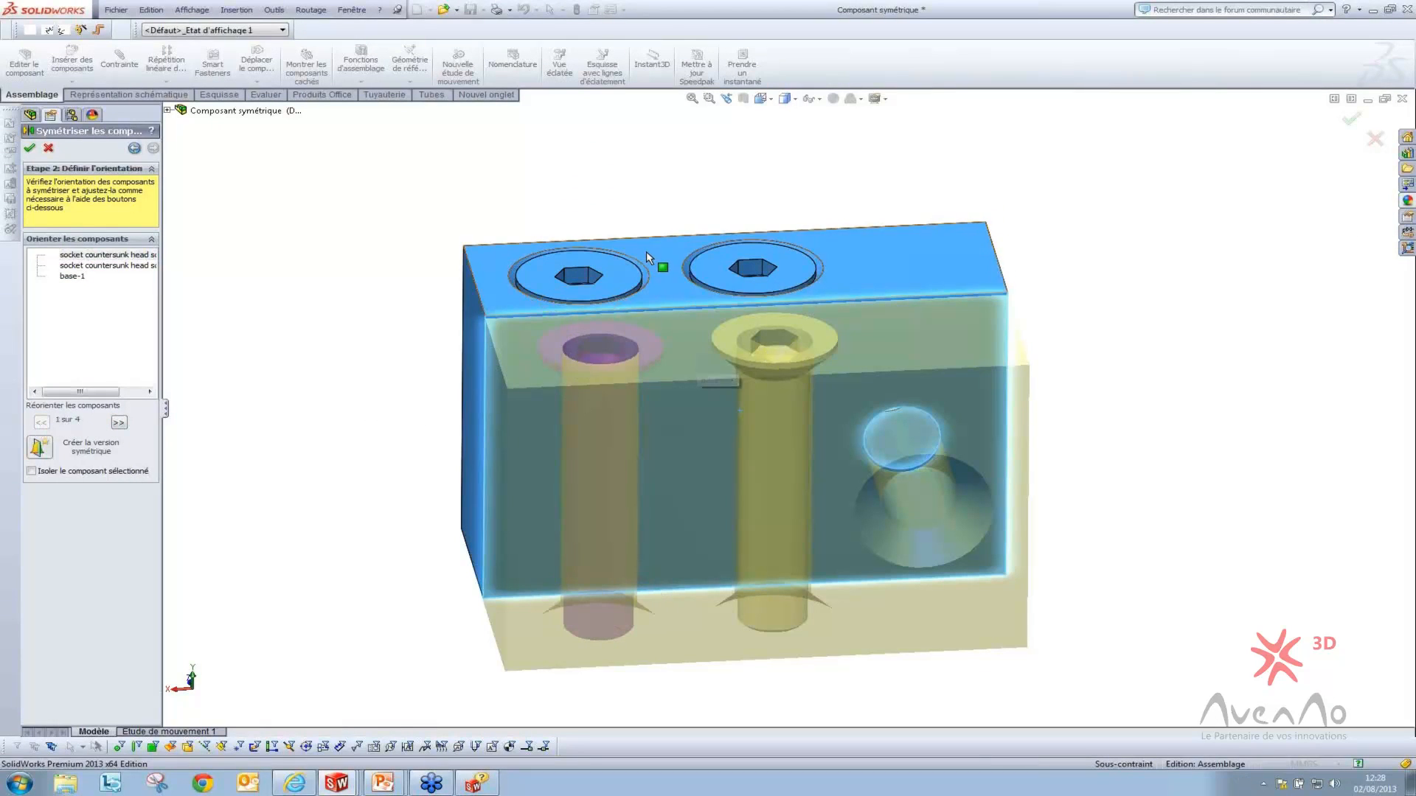
click(96, 265)
click(72, 276)
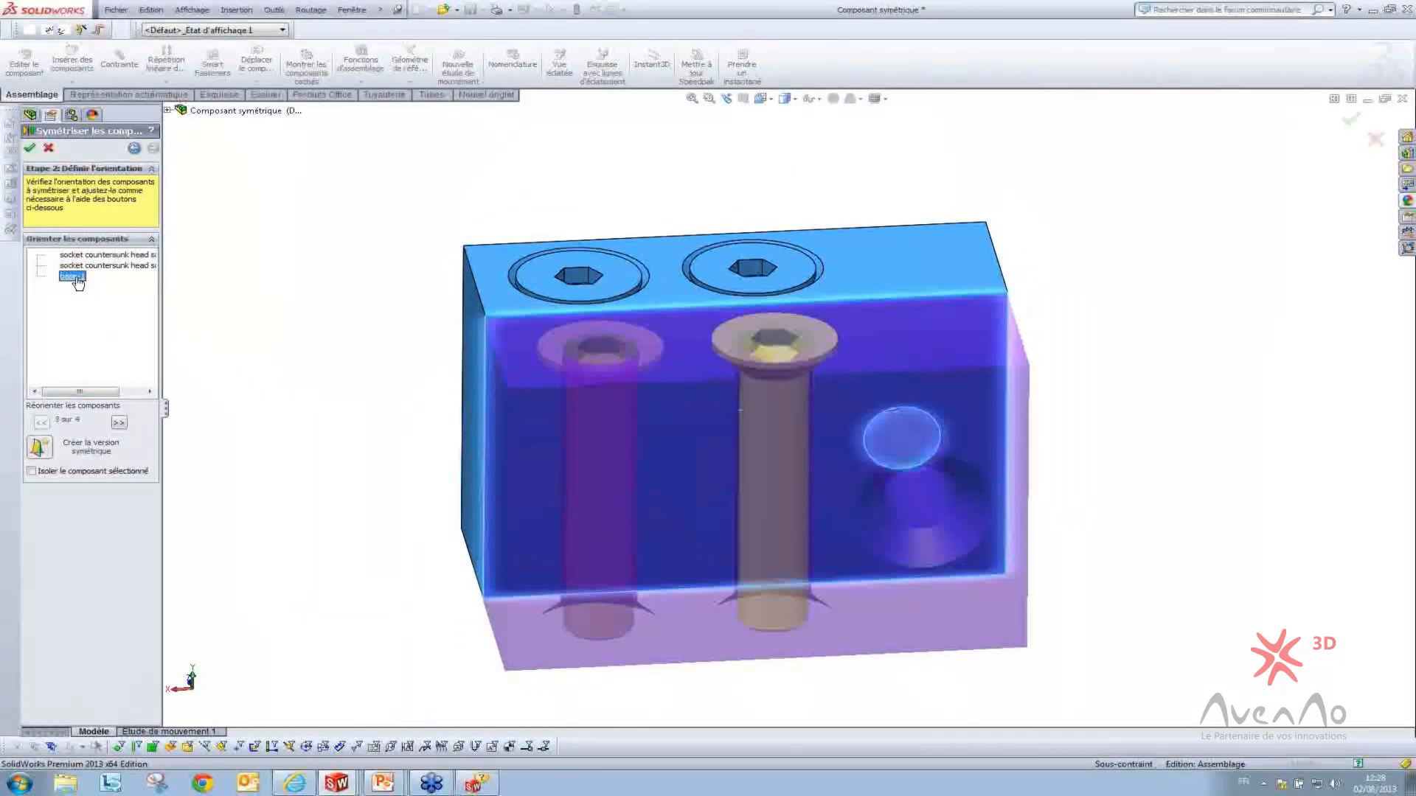
click(119, 423)
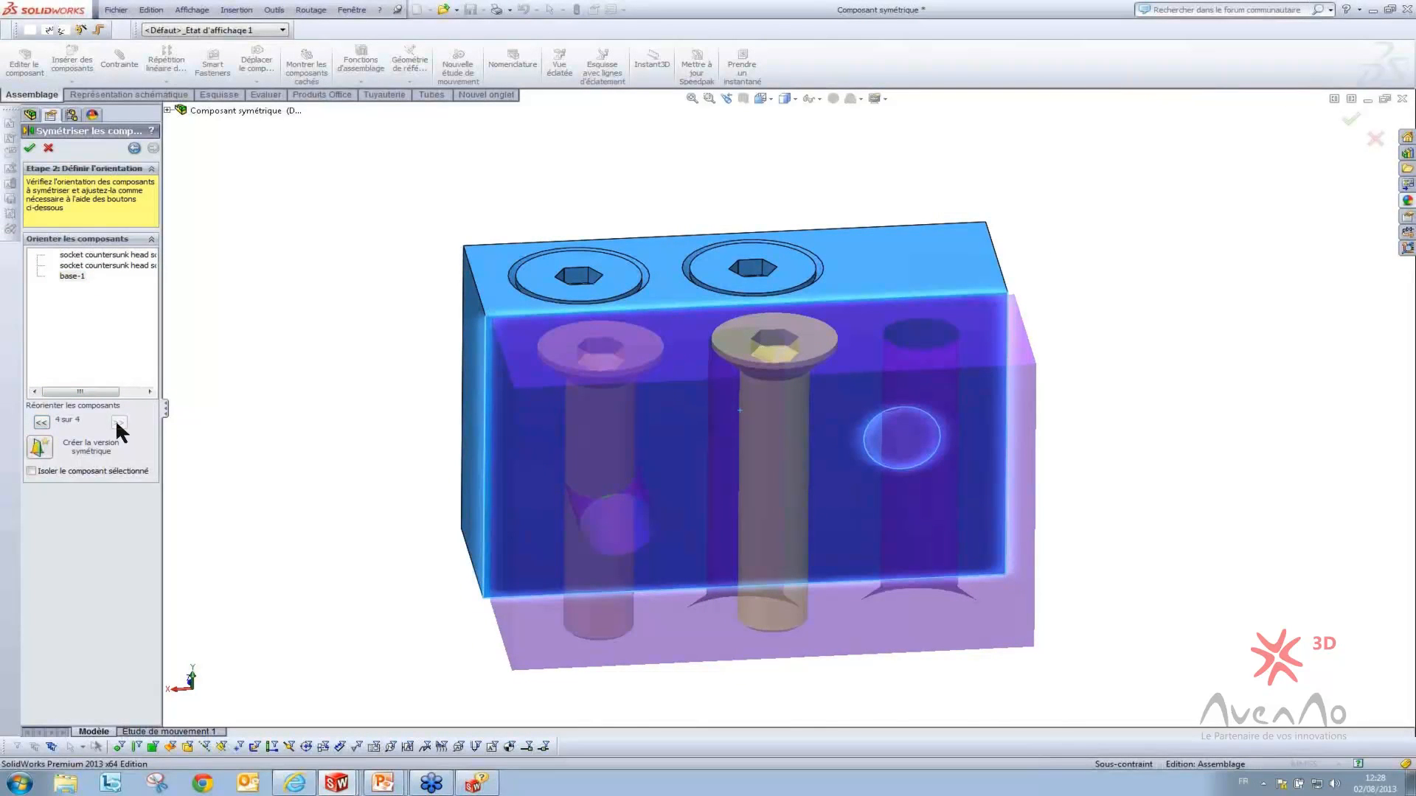
click(43, 419)
click(43, 419)
click(43, 419)
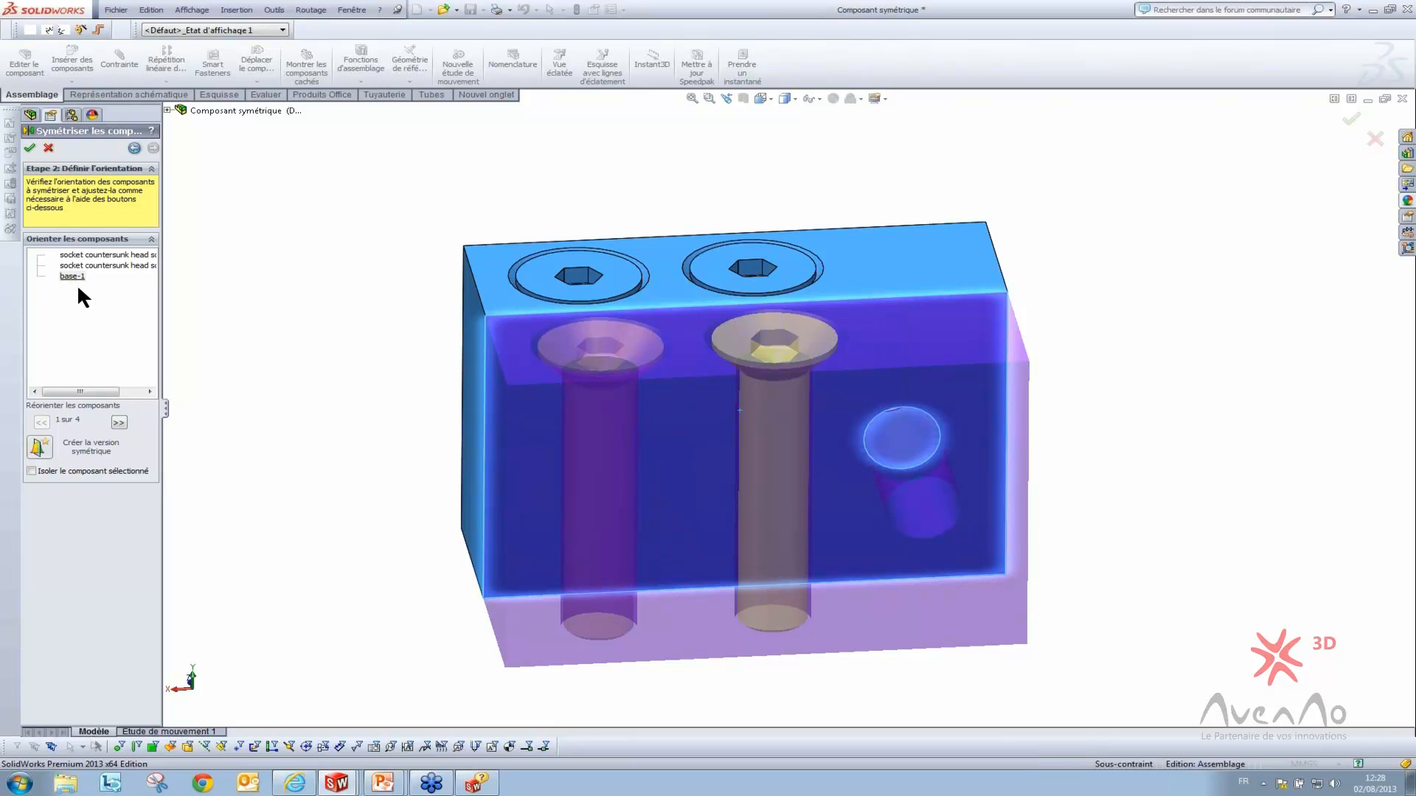
Have base-1 mirrored as an opposite-hand version (Créer la version symétrique) and check its countersunk side hole
middle_drag(964, 472, 914, 466)
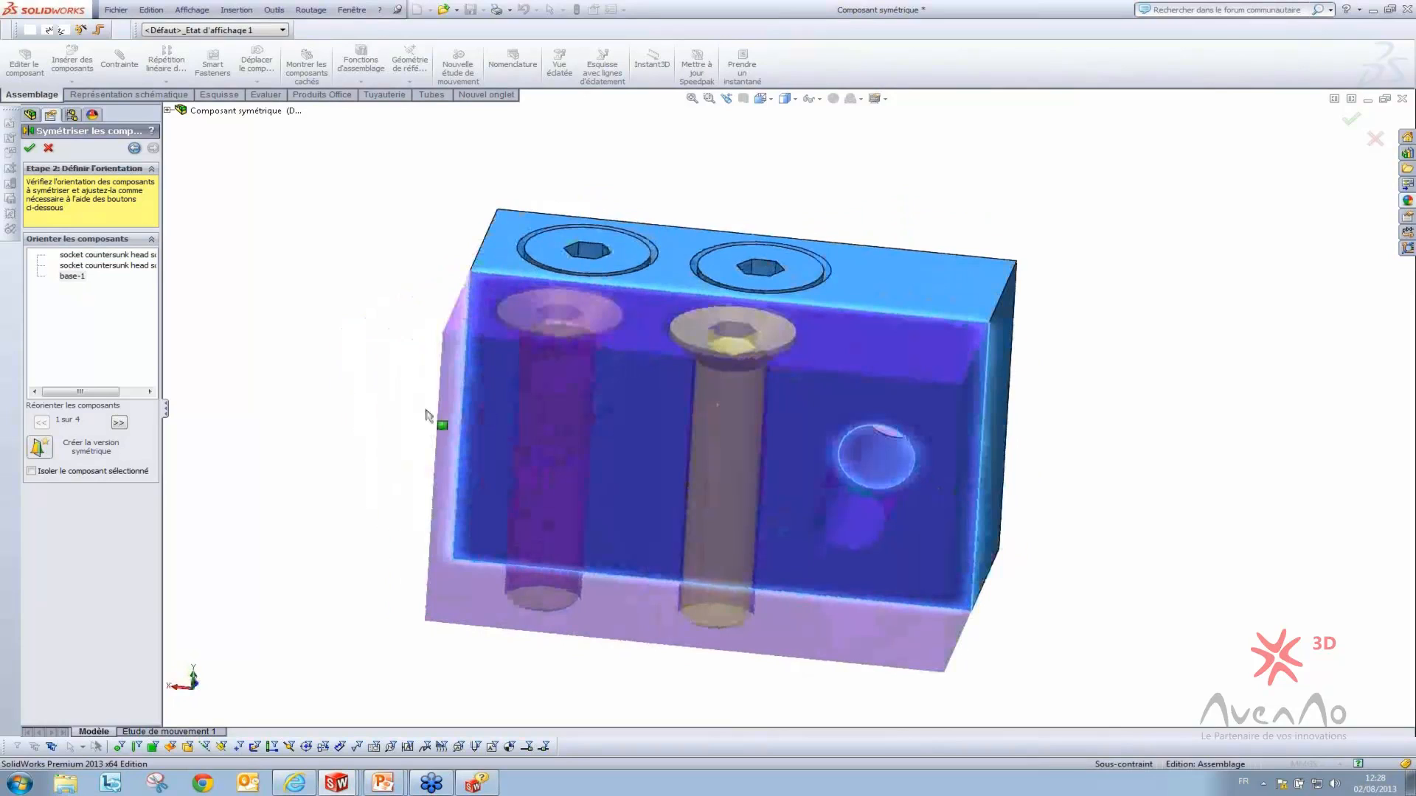
click(72, 276)
click(34, 446)
click(34, 447)
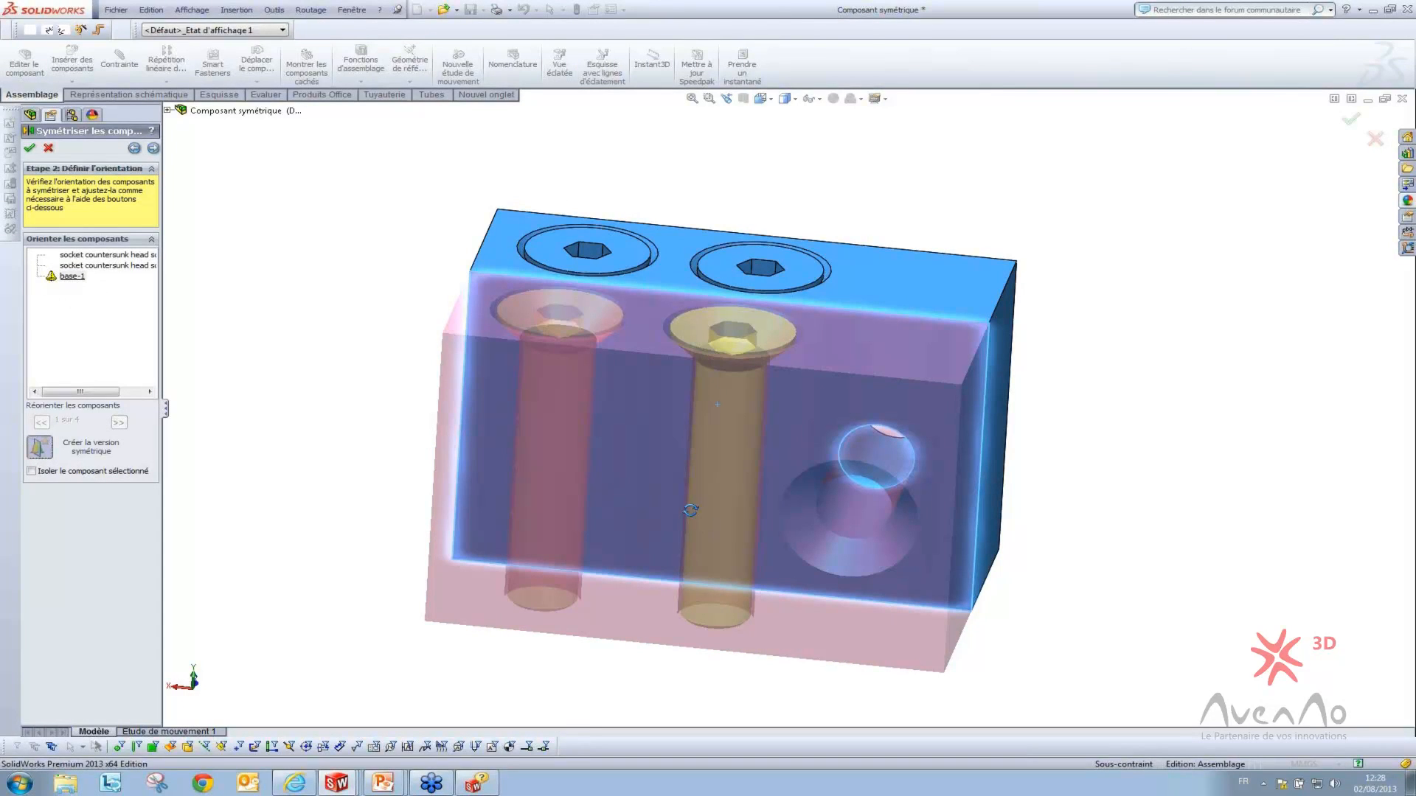
middle_drag(691, 511, 660, 556)
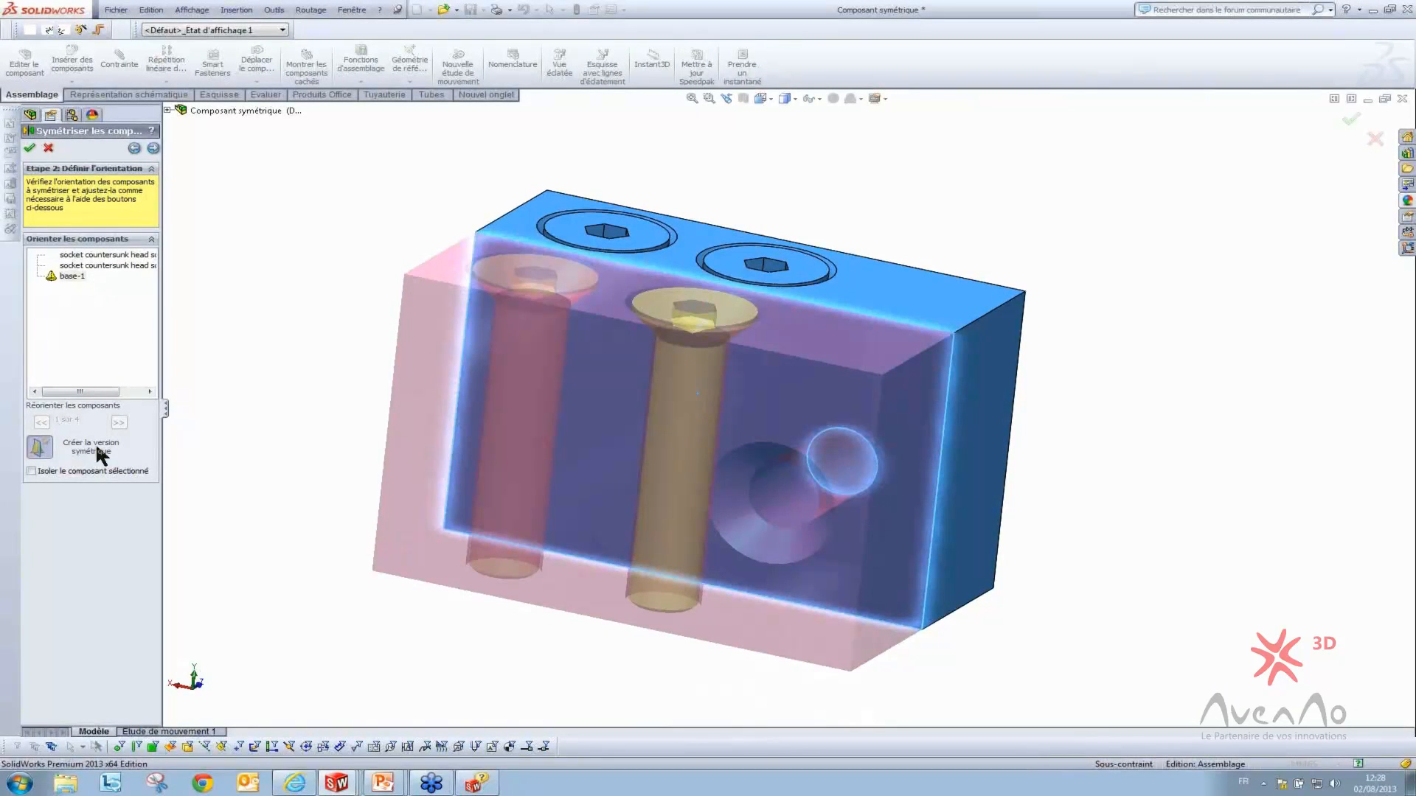
Advance to the mirrored-file settings, compare the custom naming option, and set the new file's added prefix to "Symétrie-"
click(152, 148)
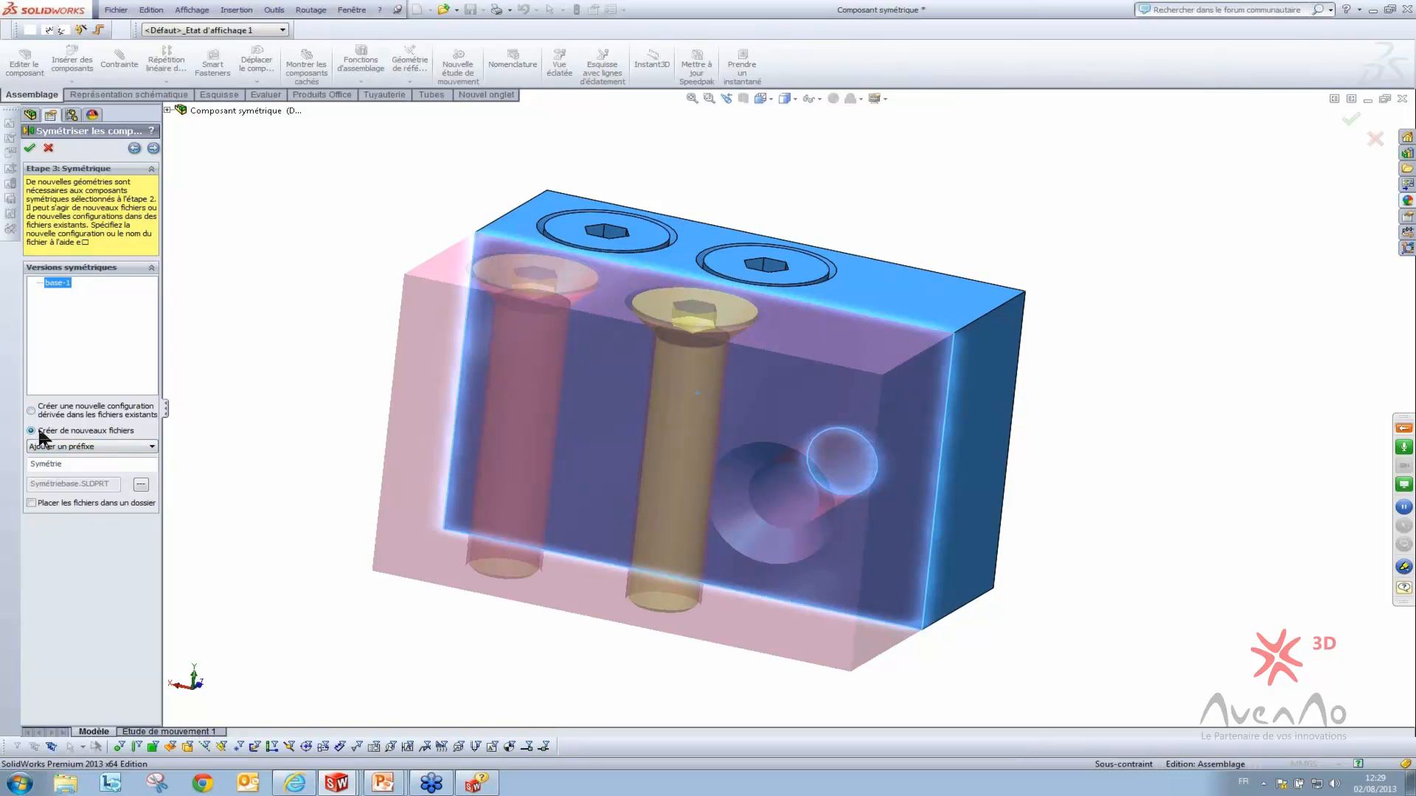
click(85, 446)
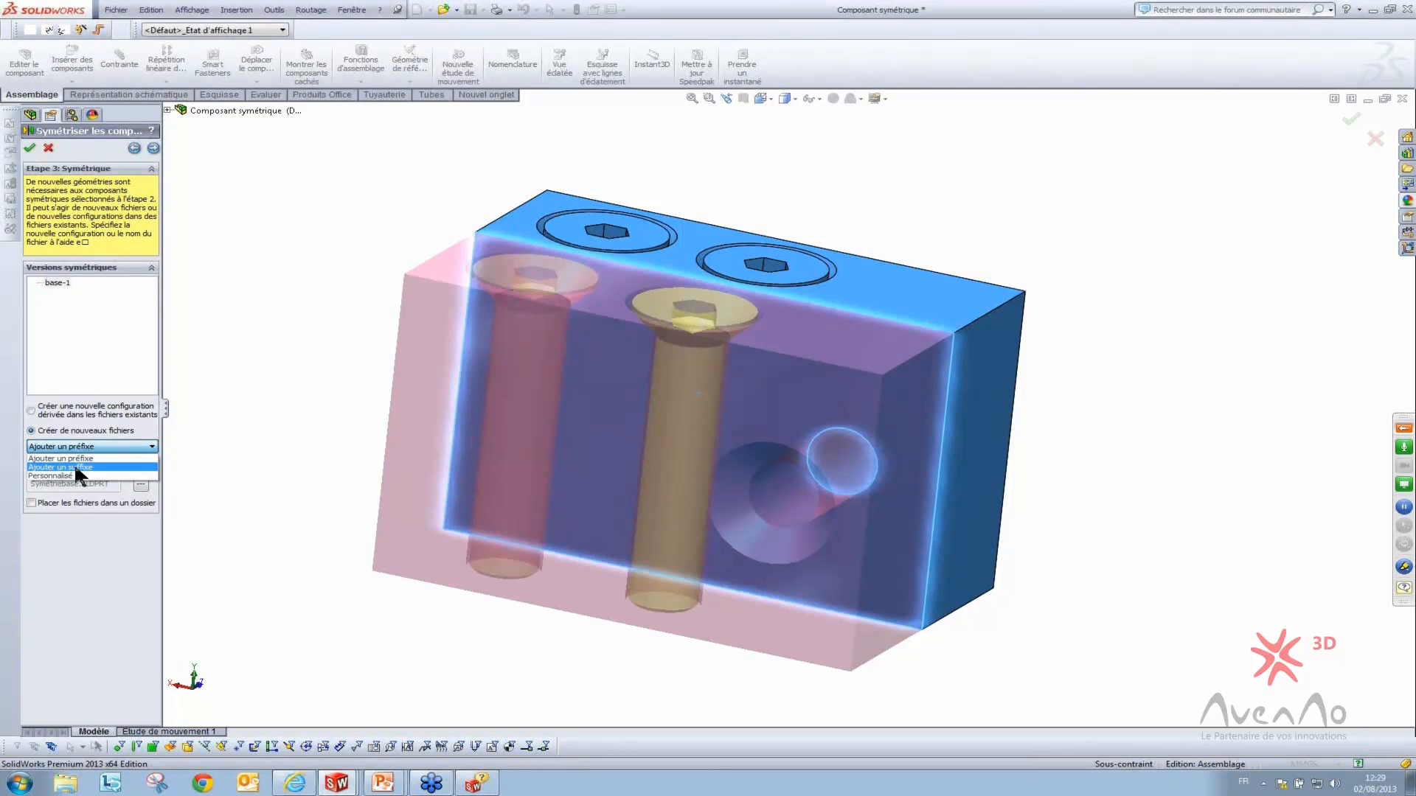
click(66, 476)
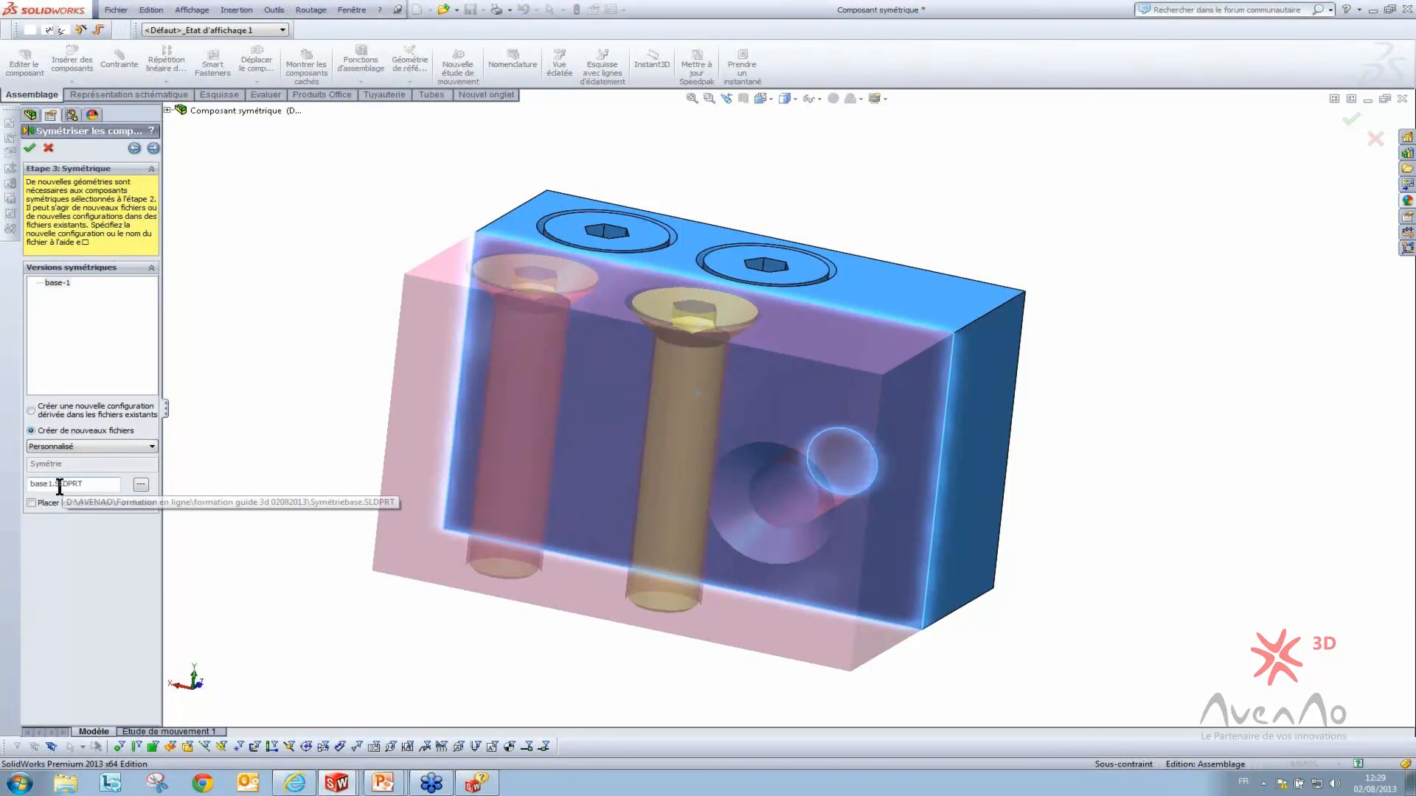
click(73, 445)
click(67, 456)
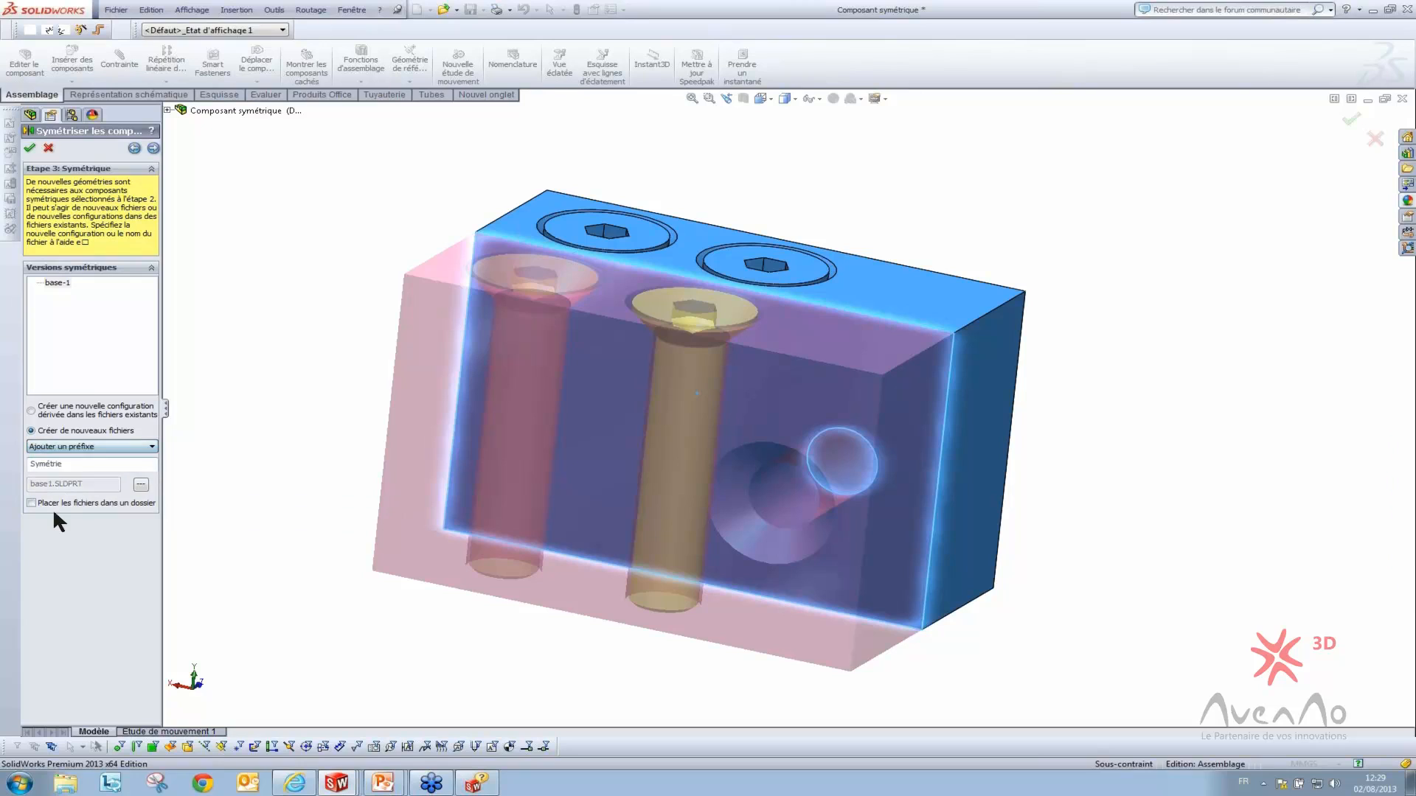
click(81, 465)
text(-)
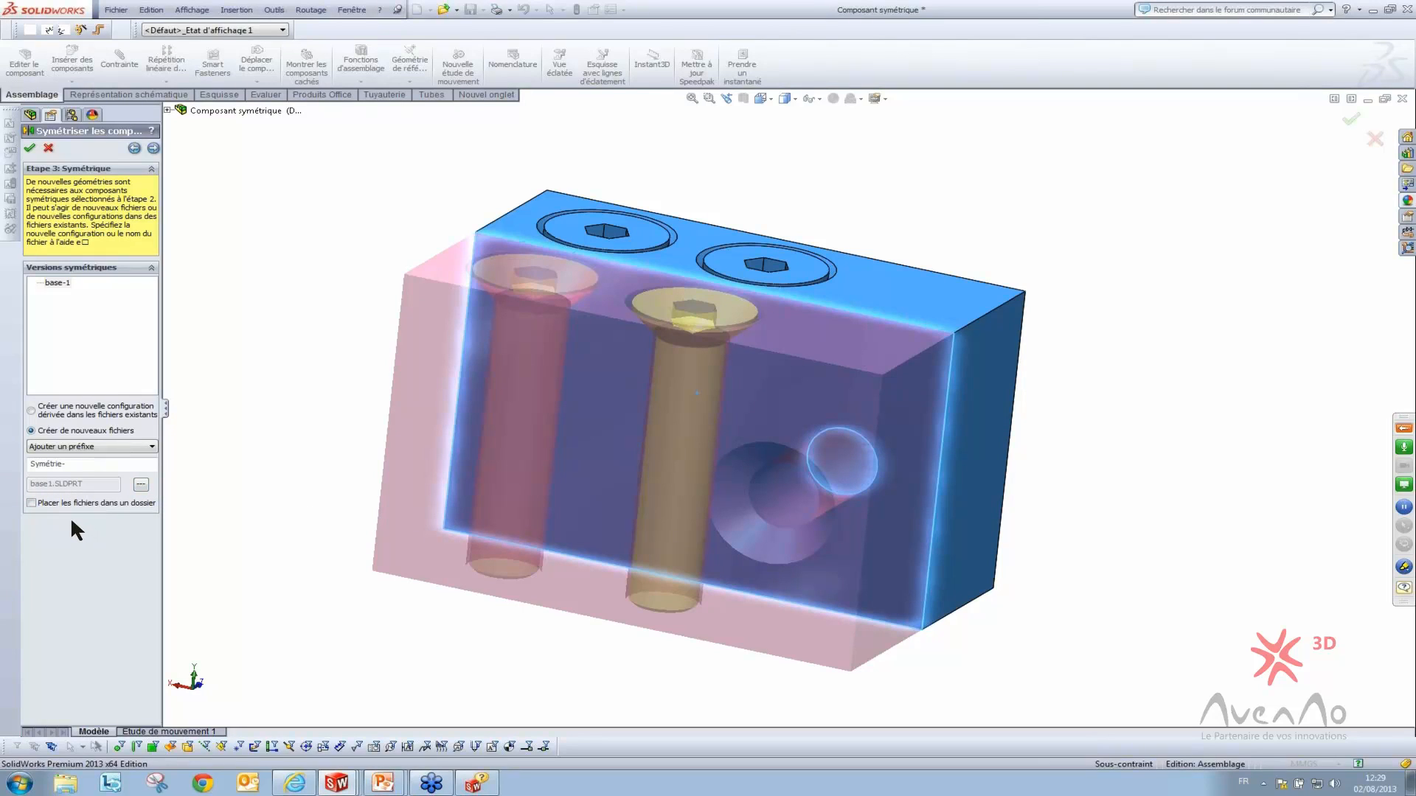
Include surface bodies, thread representations, absorbed sketches, custom properties, coordinate systems and hole wizard data in the transfer to the mirrored part
click(152, 148)
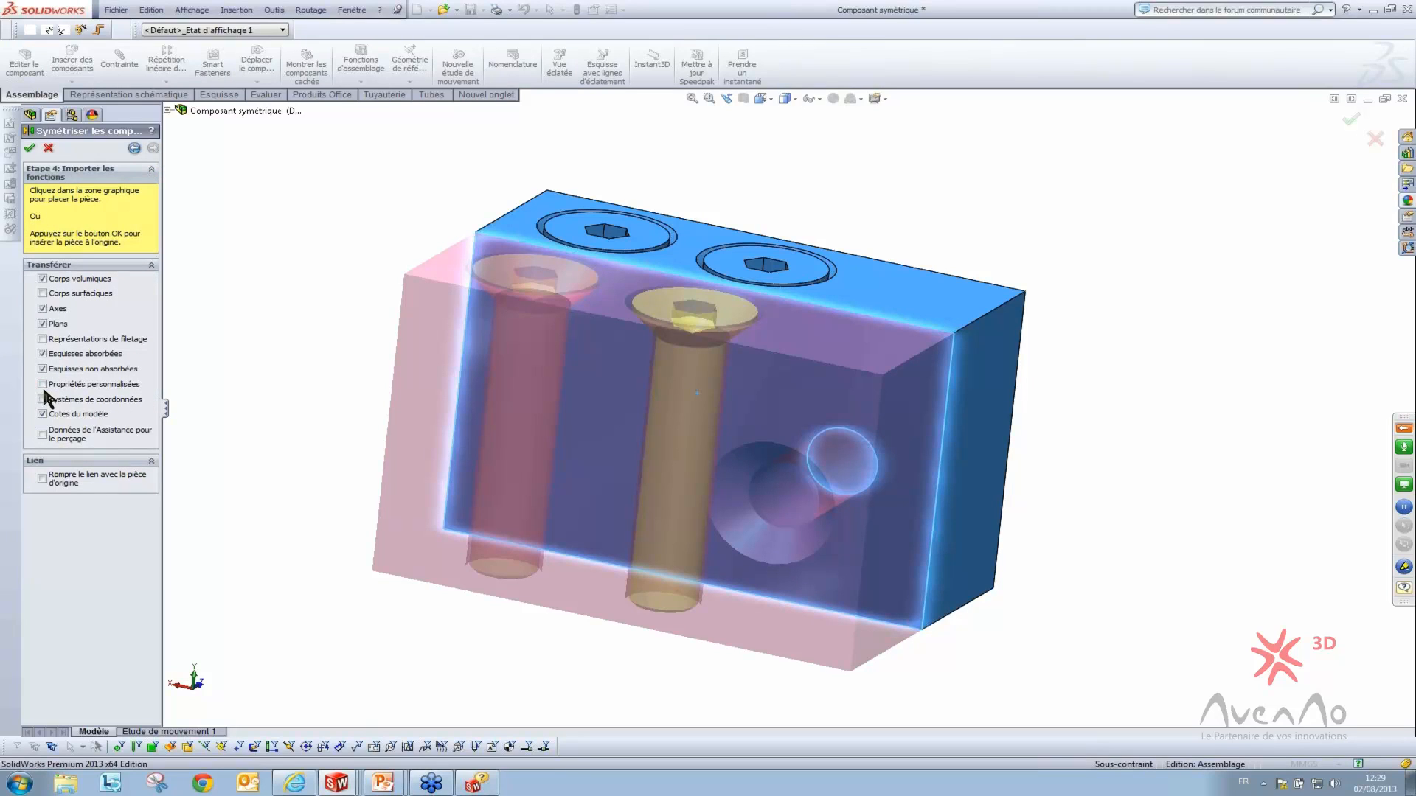
click(42, 293)
click(42, 339)
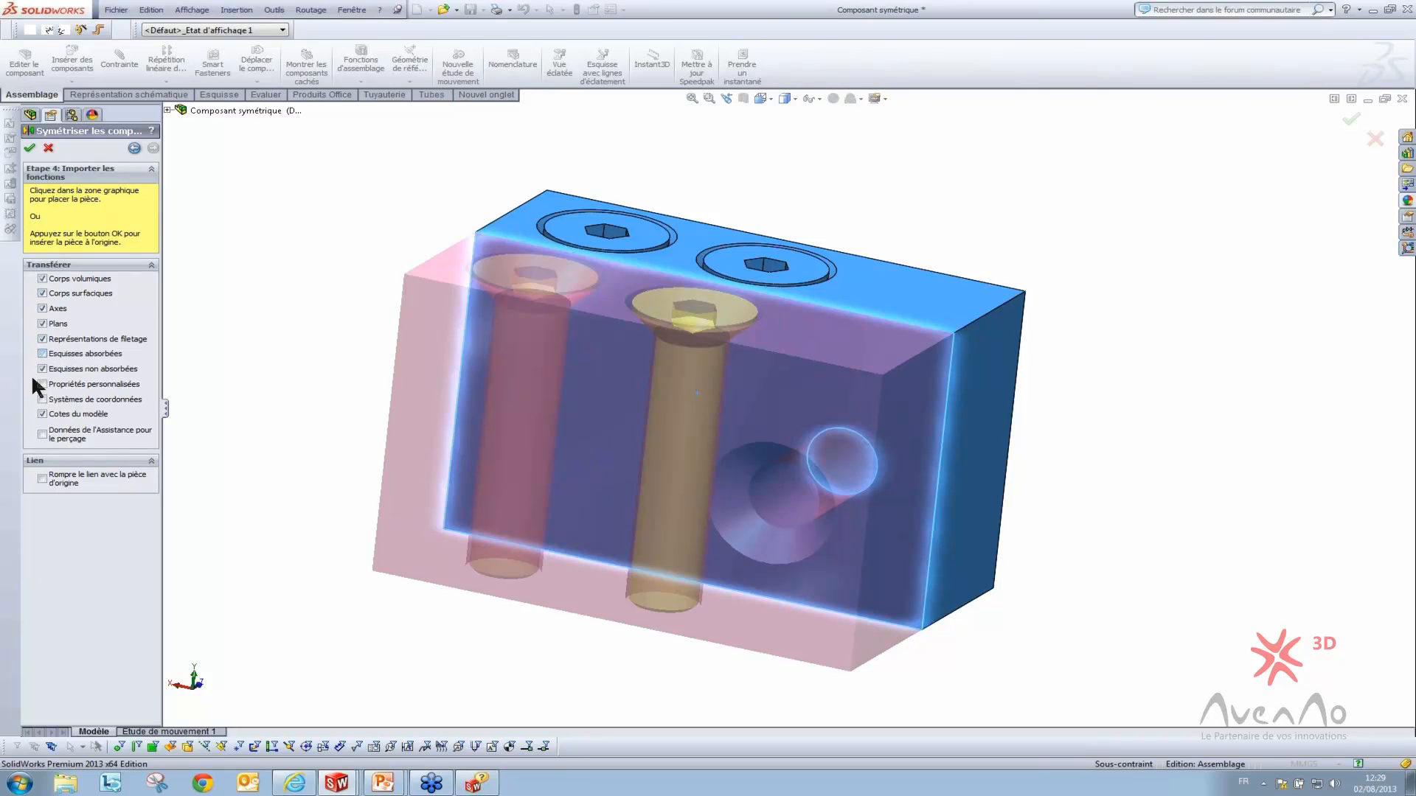
click(45, 354)
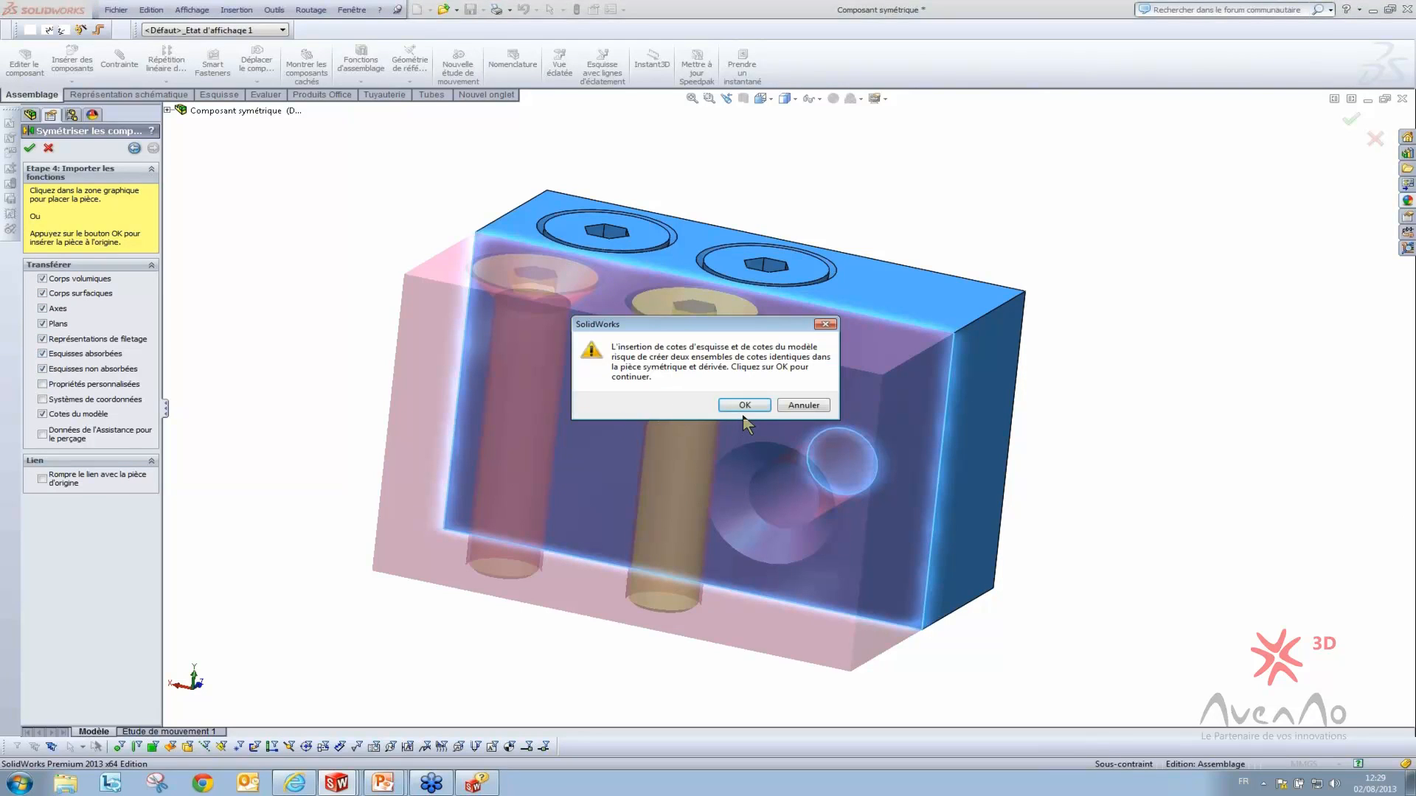
click(741, 406)
click(42, 384)
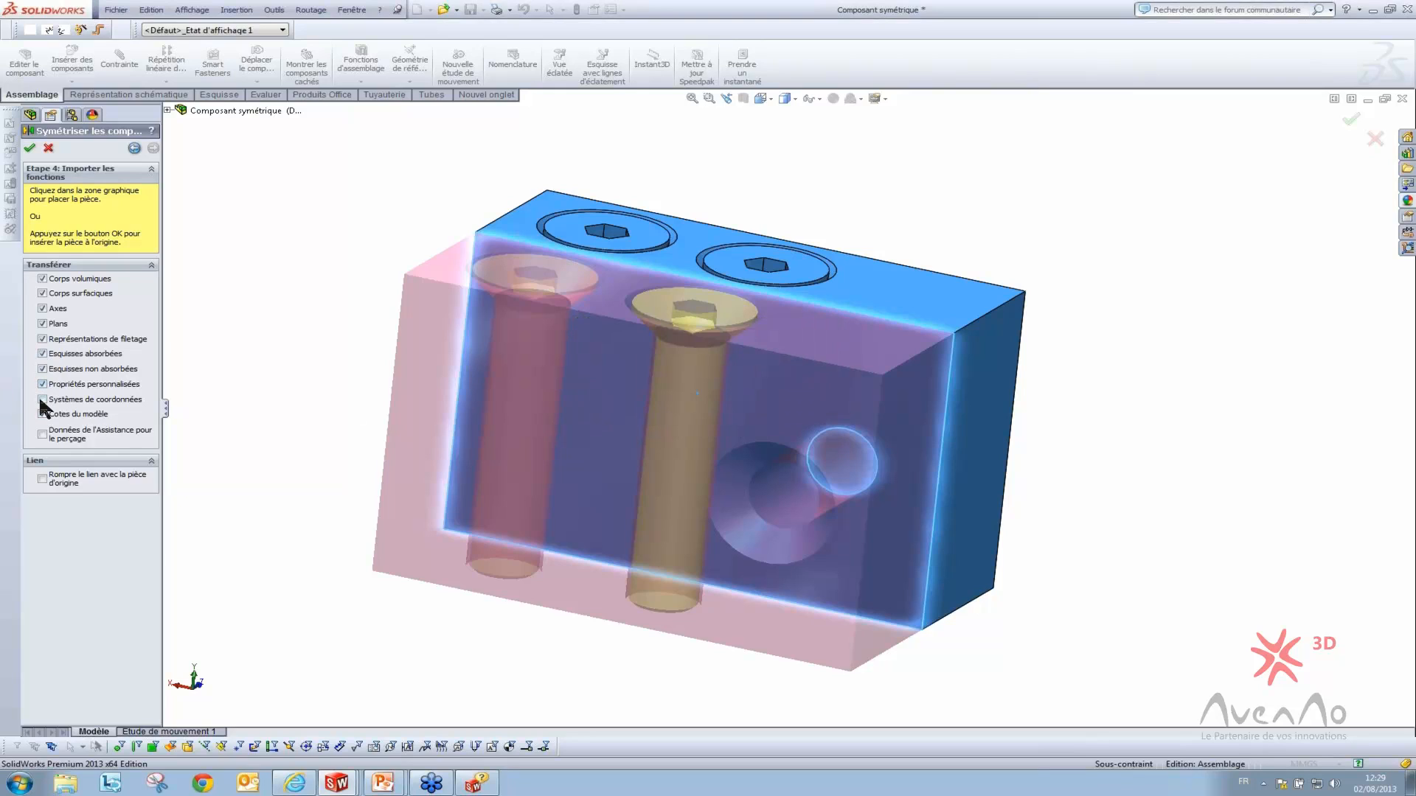
click(42, 399)
click(42, 435)
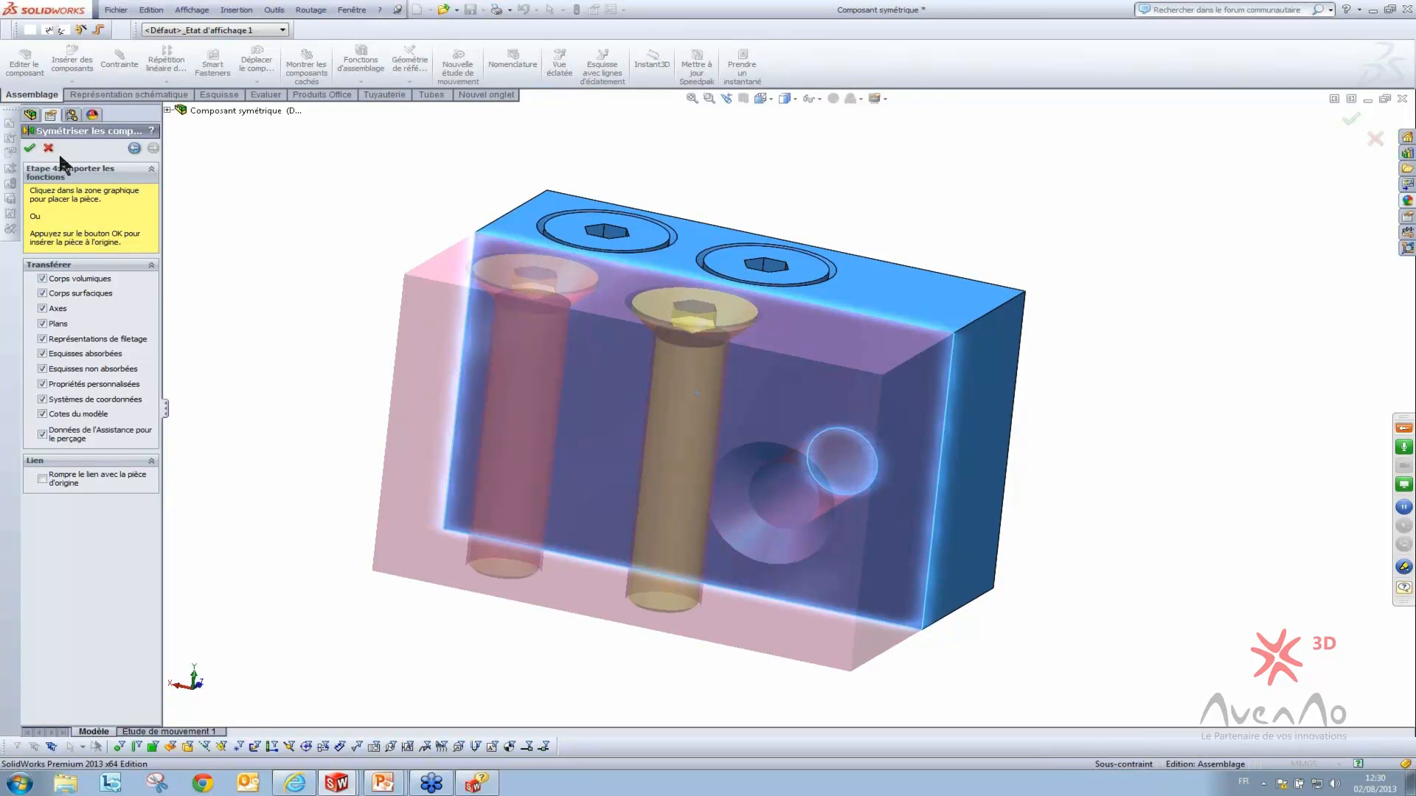
Create the mirrored base and screws, allowing the required components to be resolved
click(29, 149)
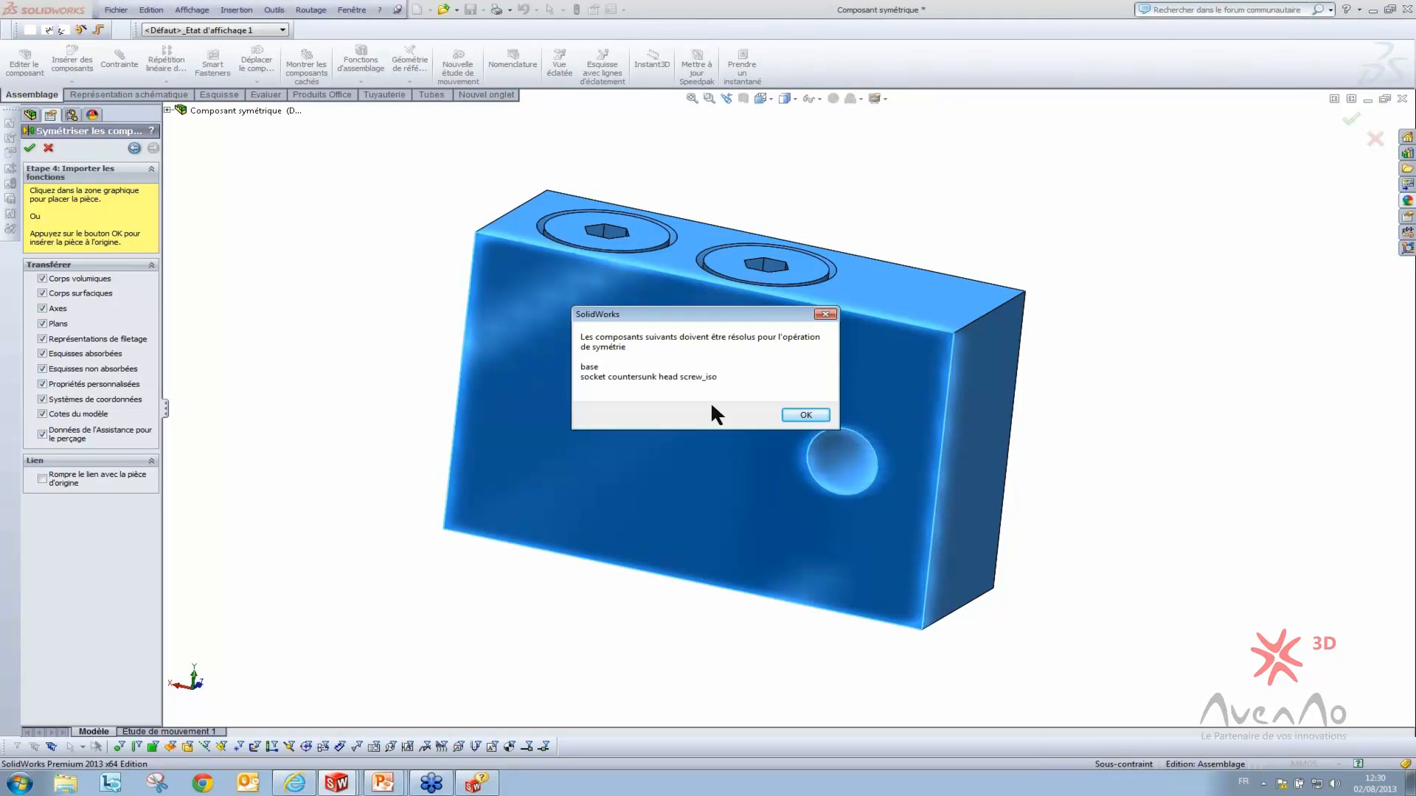
click(804, 414)
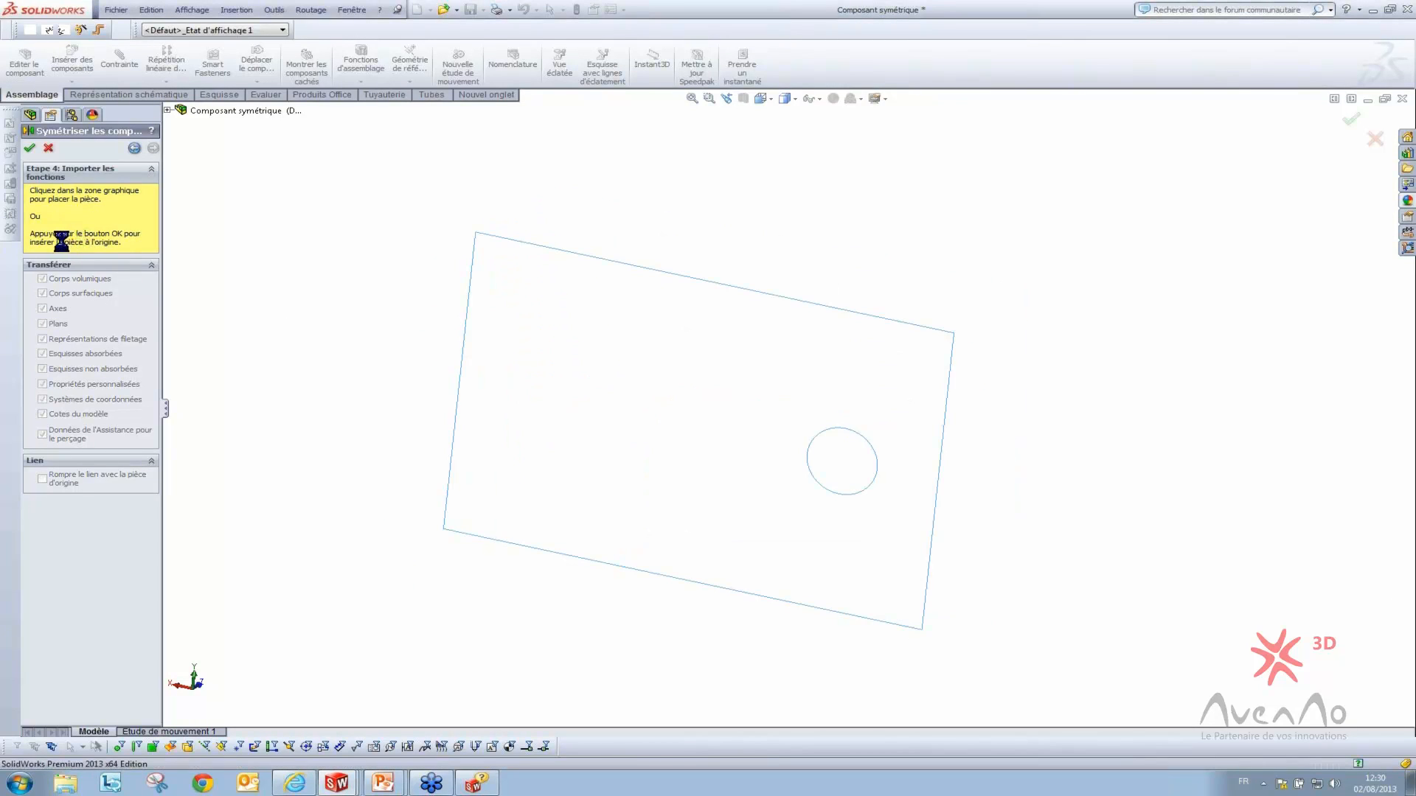
mouse_move(624, 420)
middle_down()
mouse_move(544, 436)
mouse_move(574, 457)
mouse_move(585, 506)
middle_up()
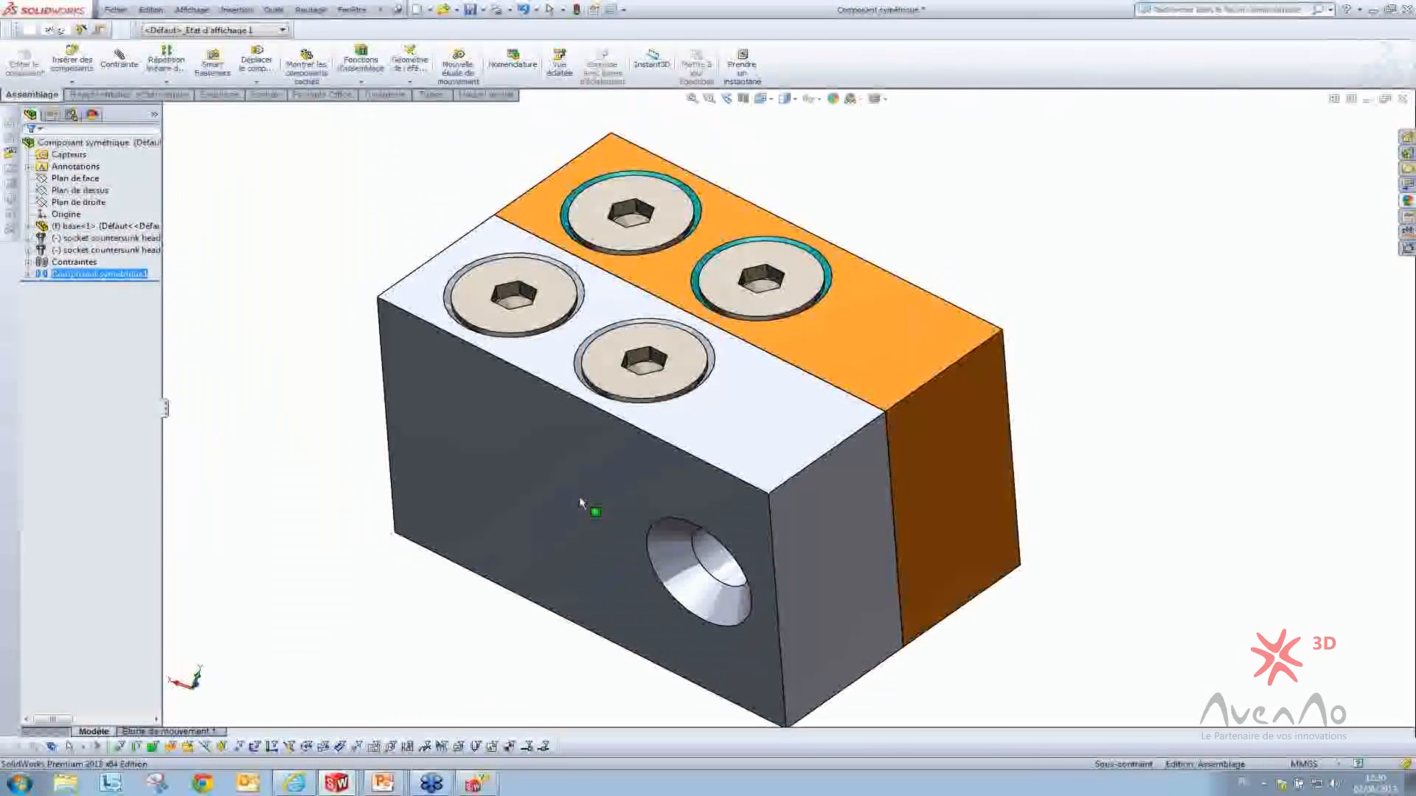
Open the mirrored base1 part from the mirrored-component feature in the tree
click(27, 273)
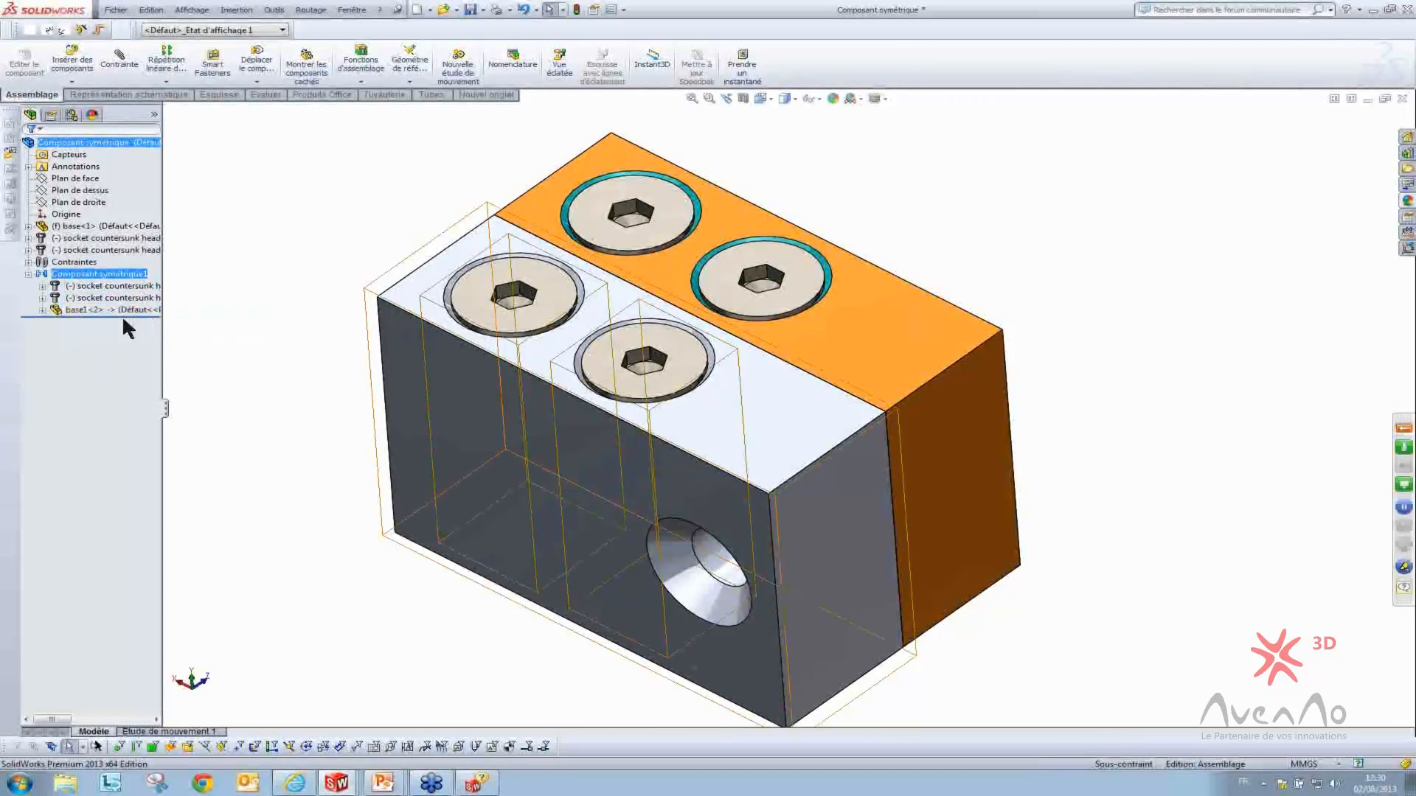
click(68, 308)
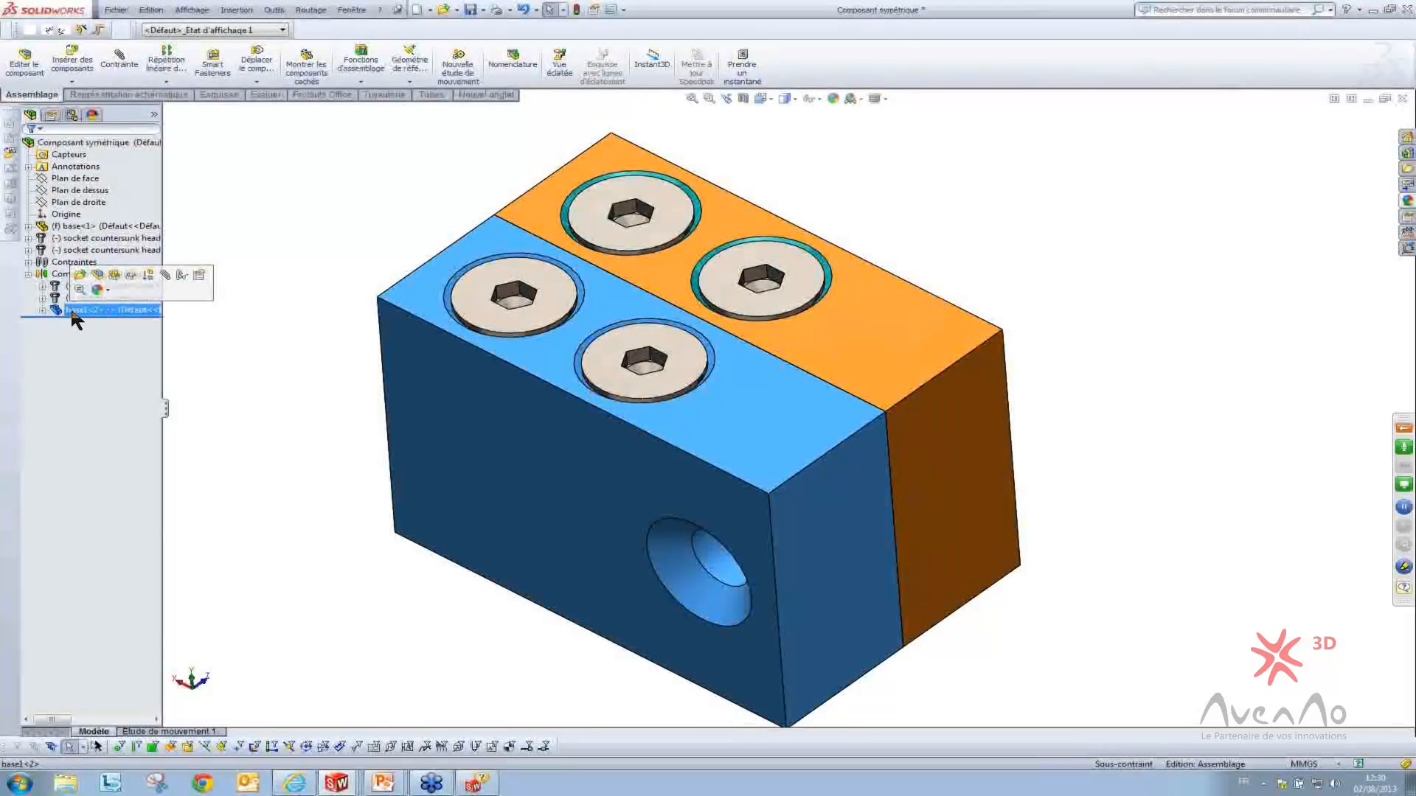
click(81, 275)
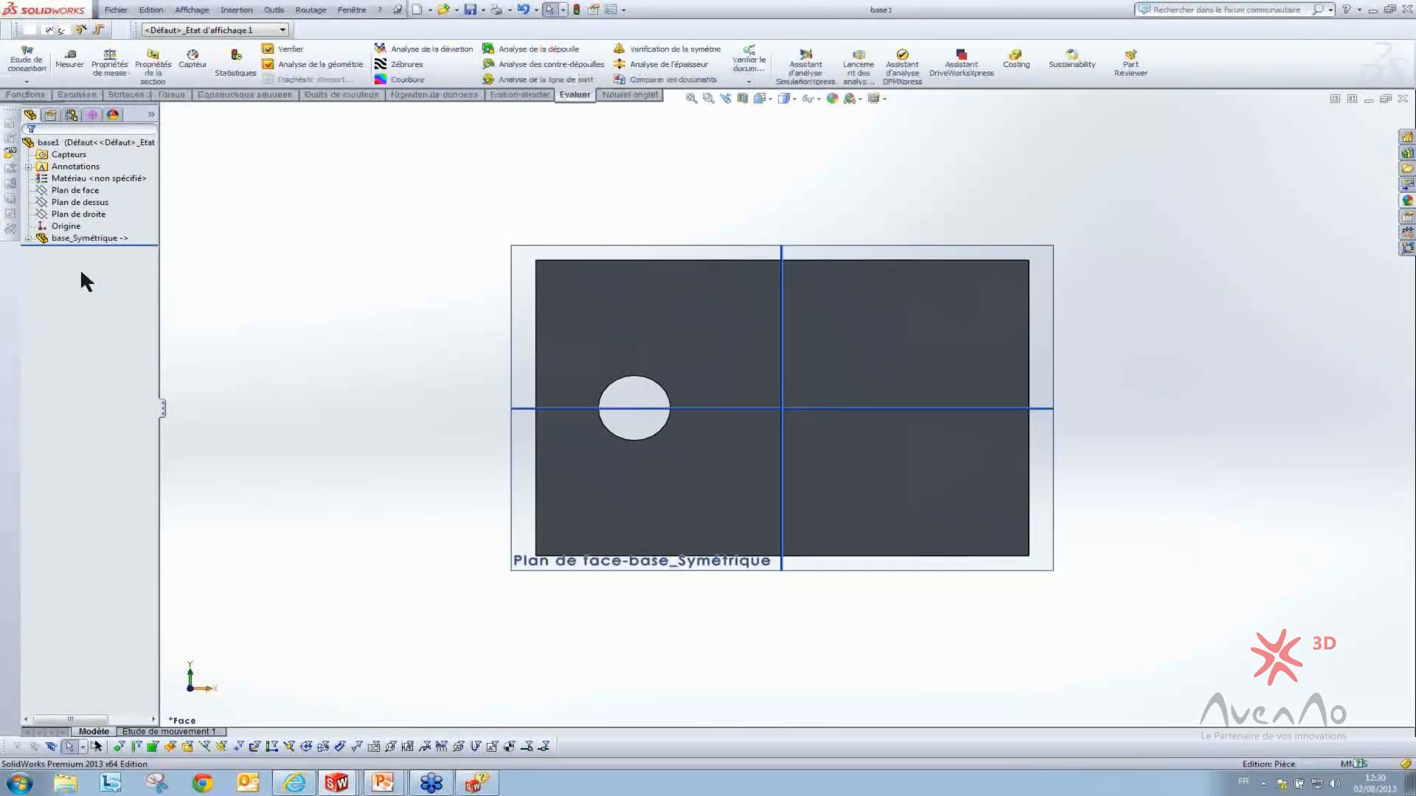
Expand the base_Symétrique feature in the tree to examine its transferred solid bodies, planes and sketches
click(45, 239)
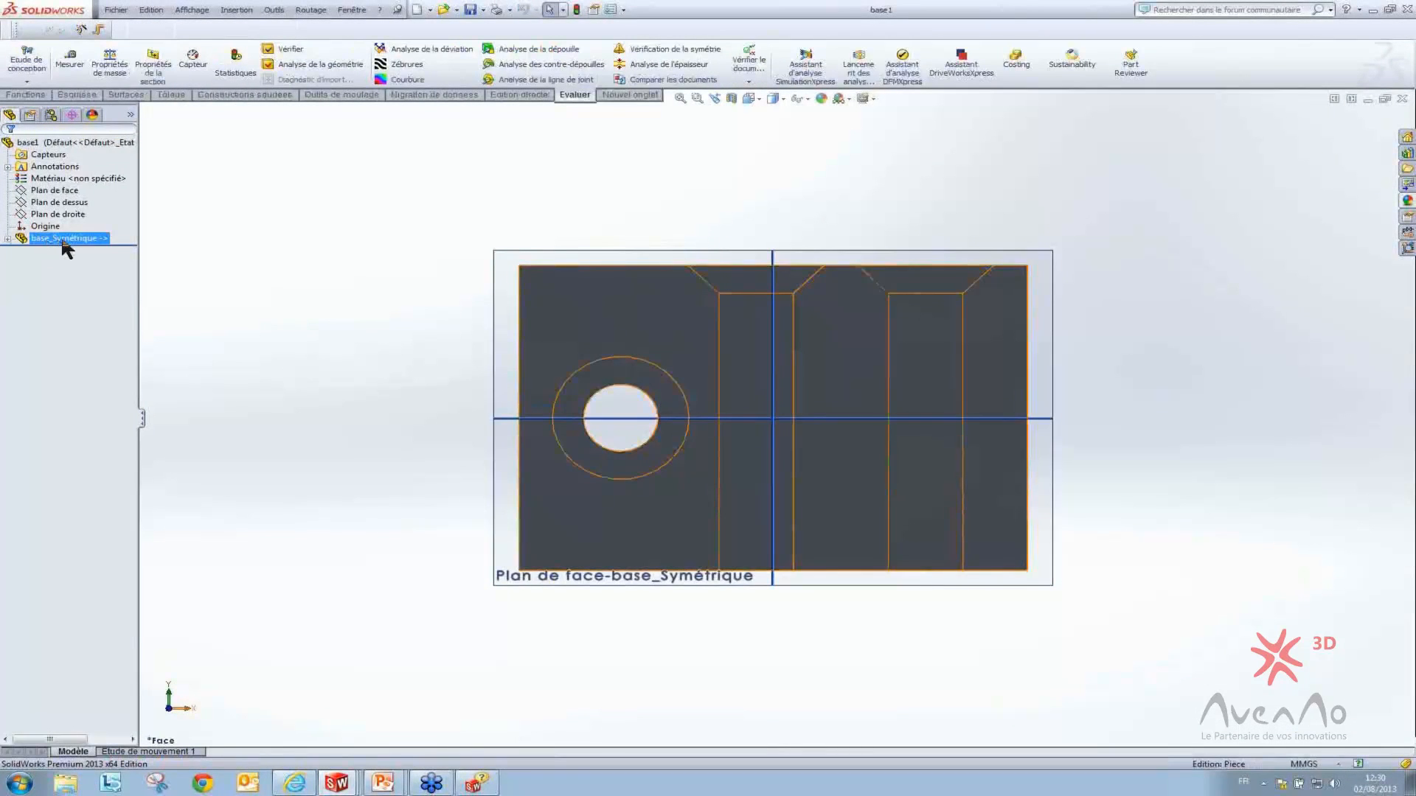
click(7, 238)
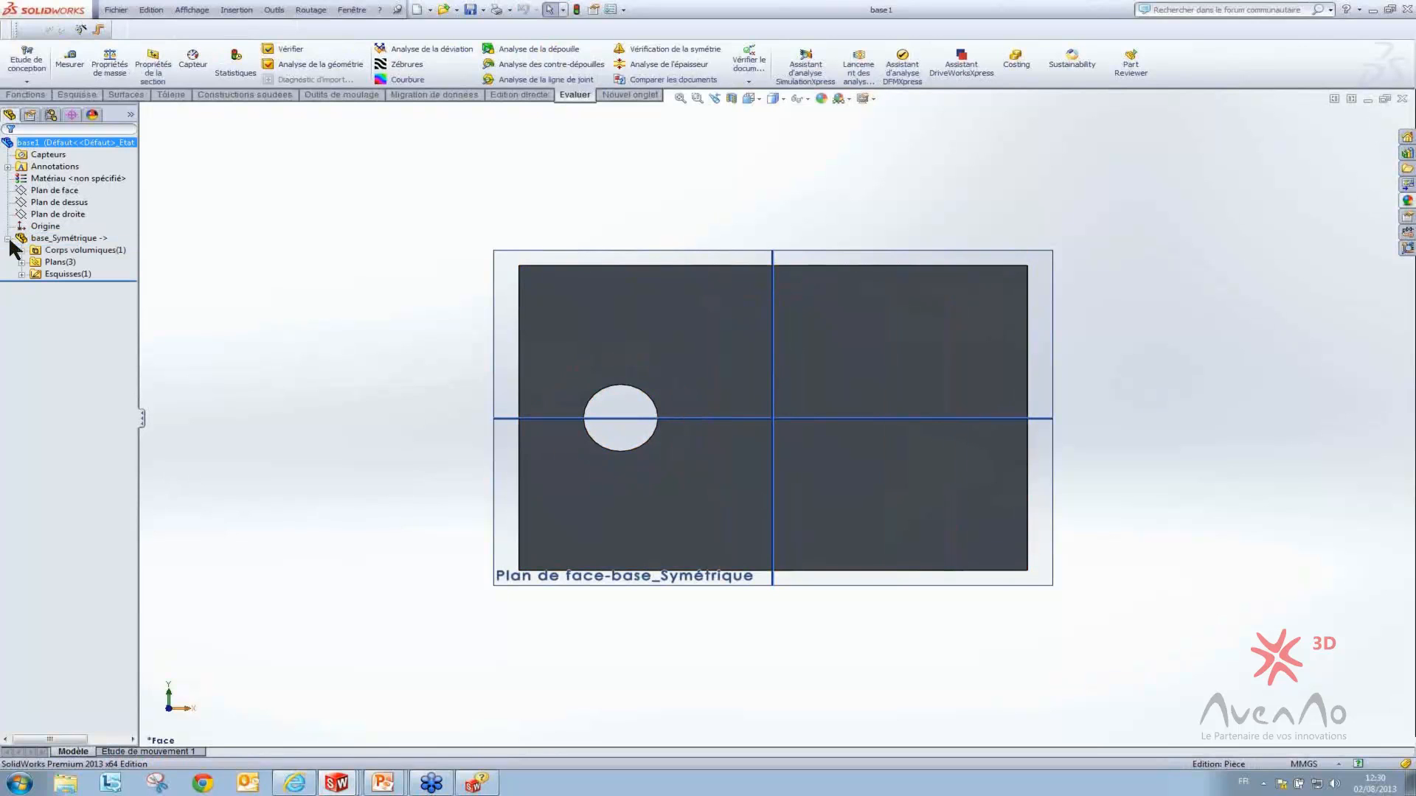
click(21, 250)
click(22, 273)
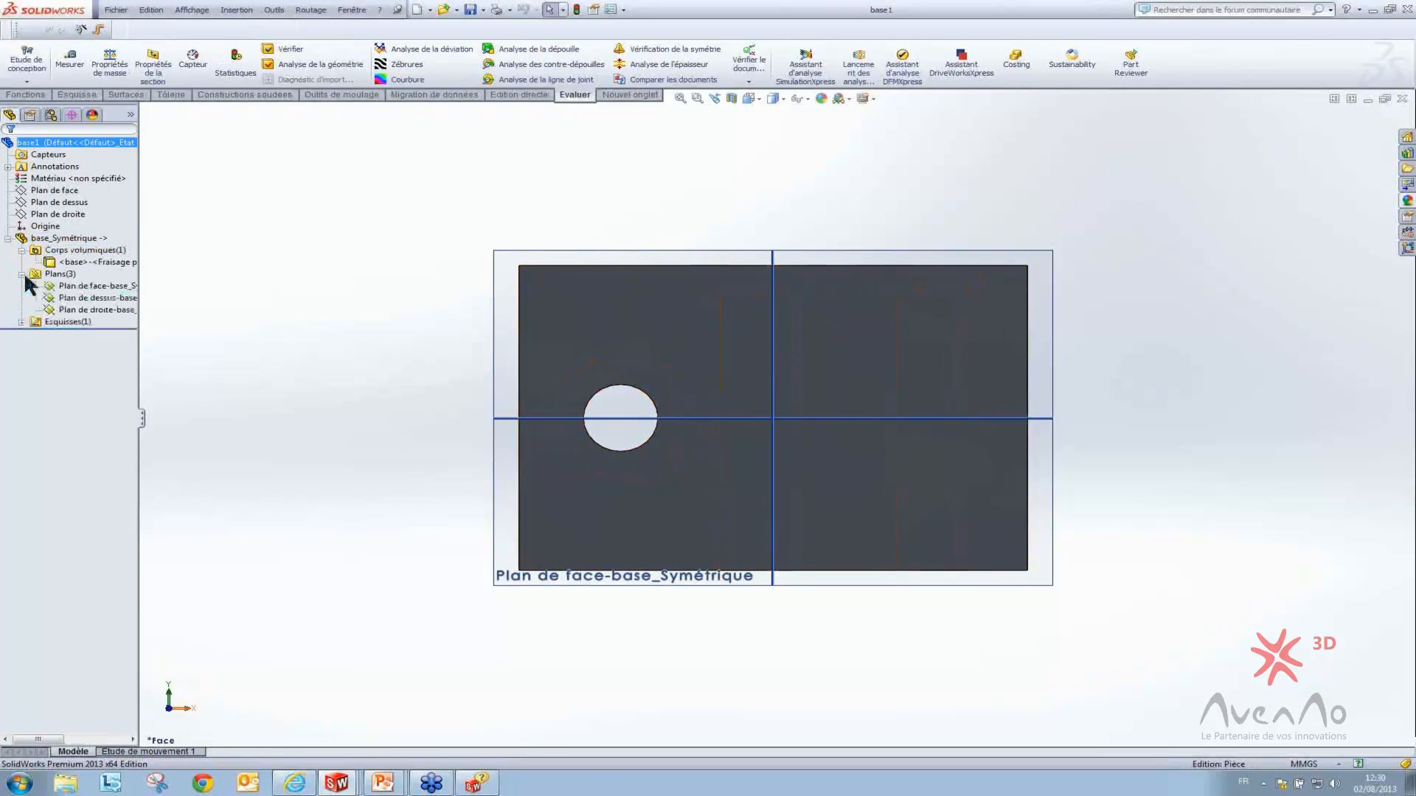
click(22, 322)
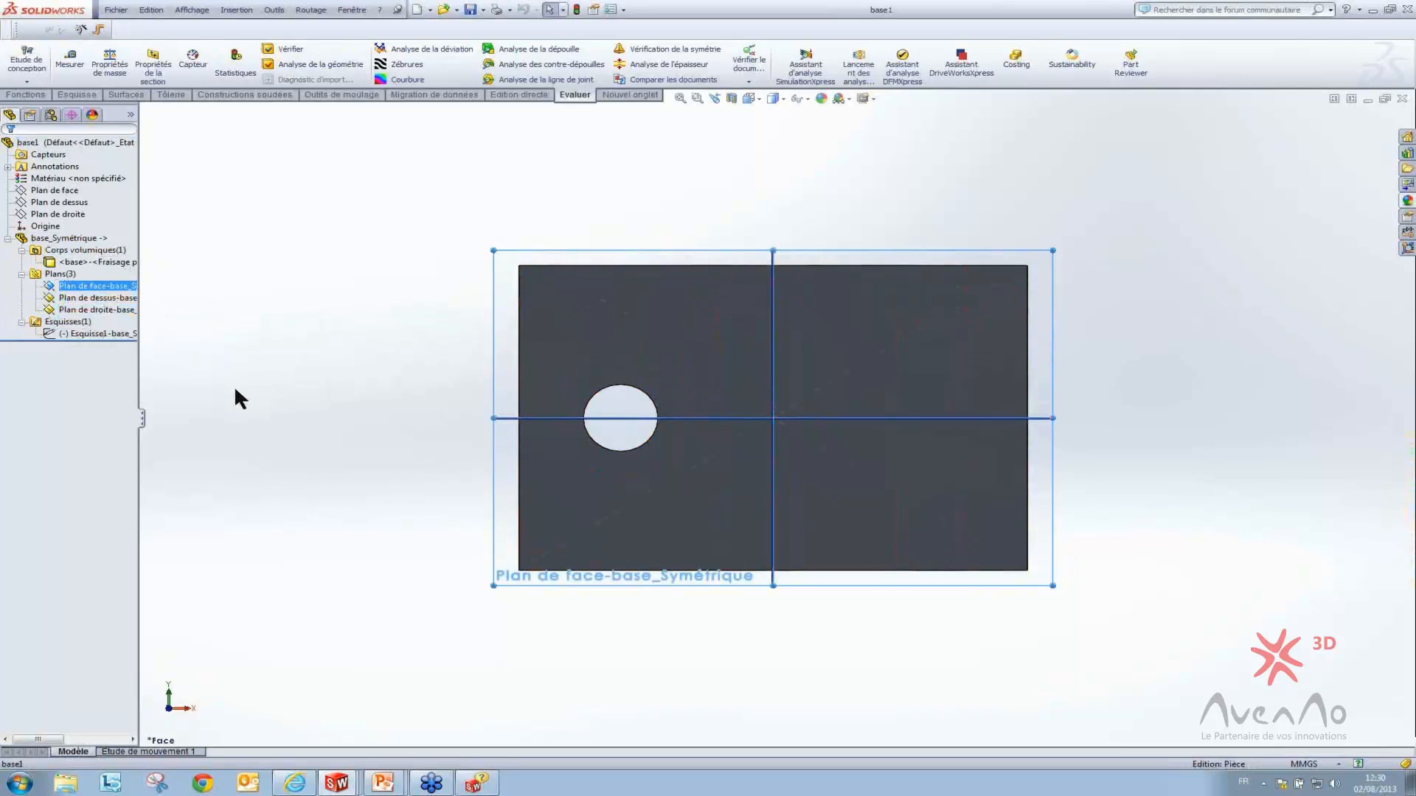
Display the dimensions of the transferred Esquisse1 sketch, then close the mirrored part and inspect the mirrored assembly
double_click(101, 334)
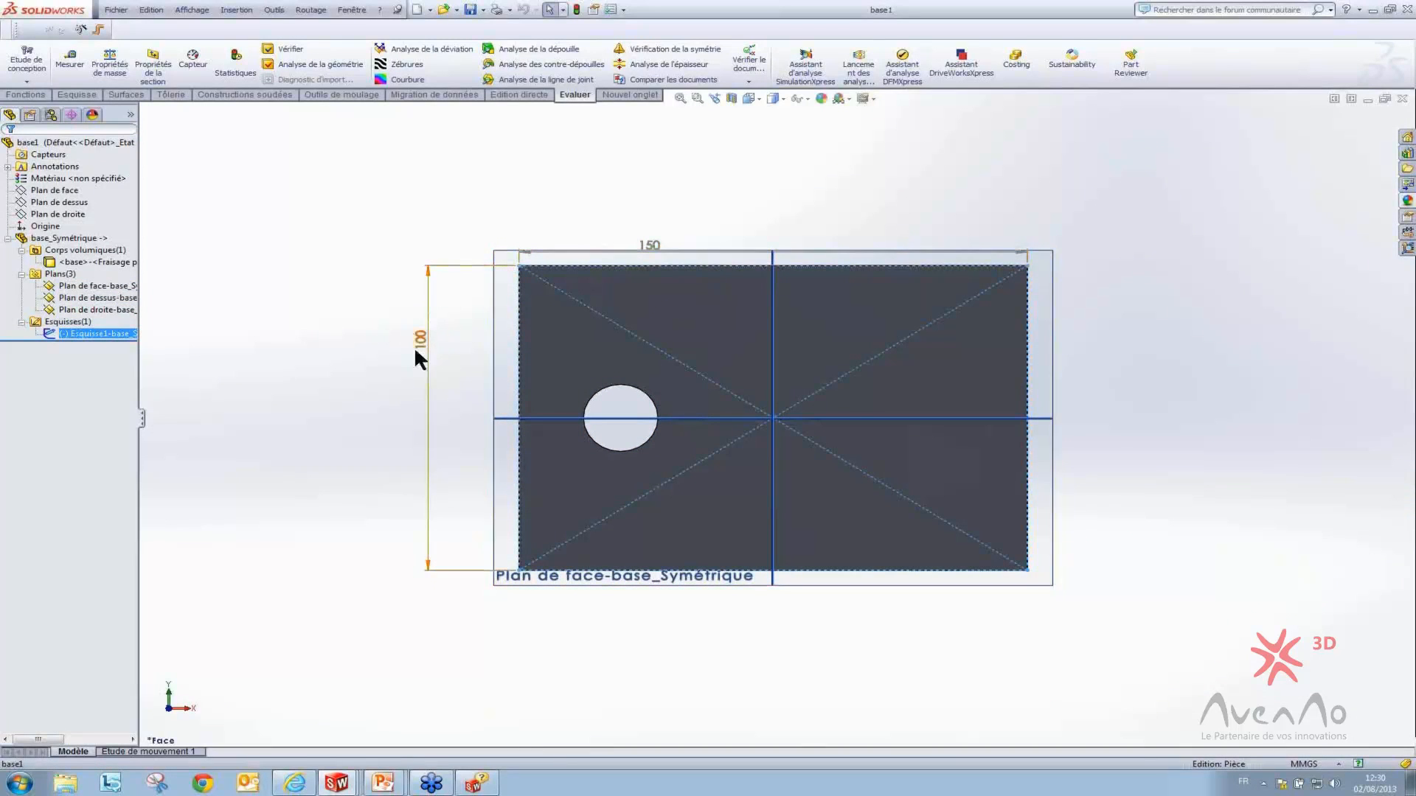
click(350, 346)
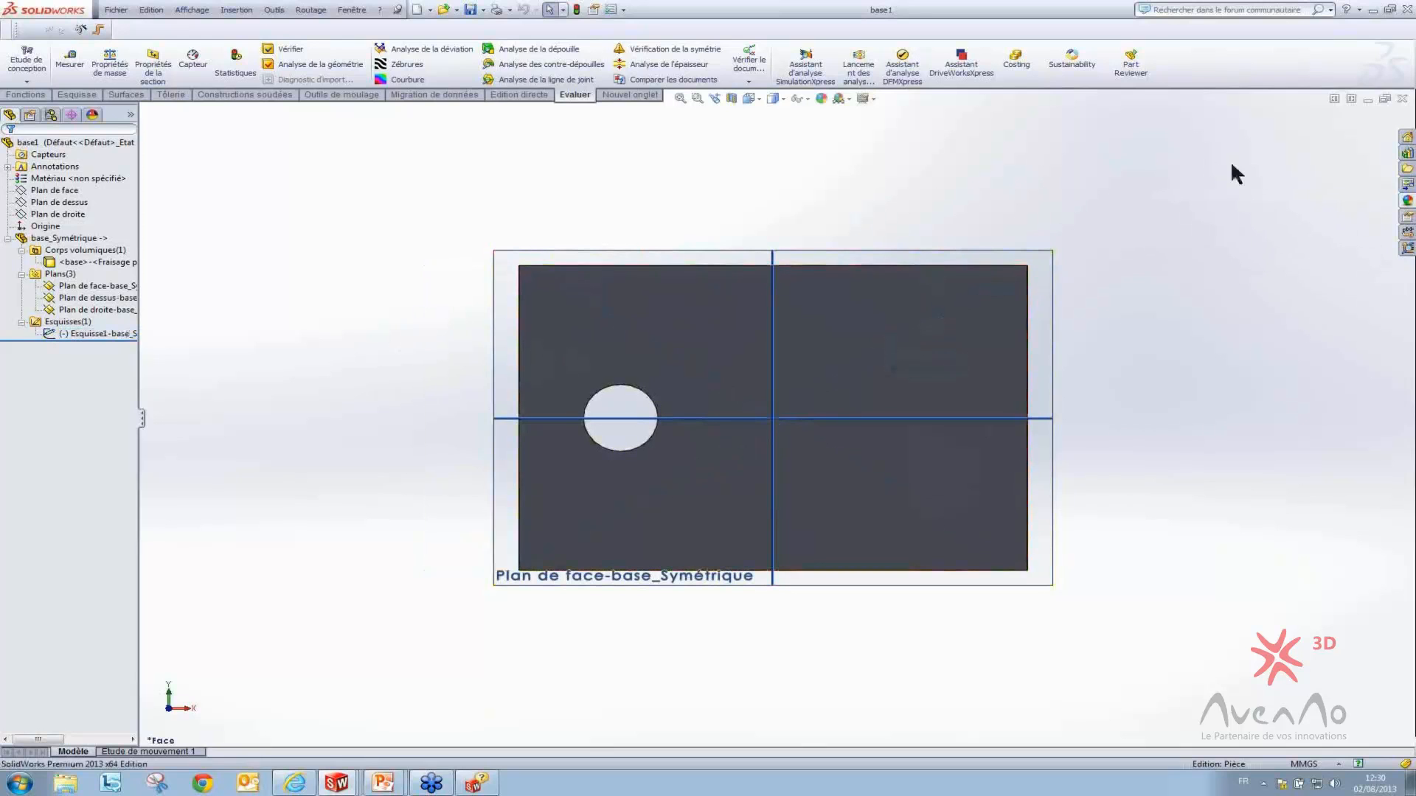
click(1402, 99)
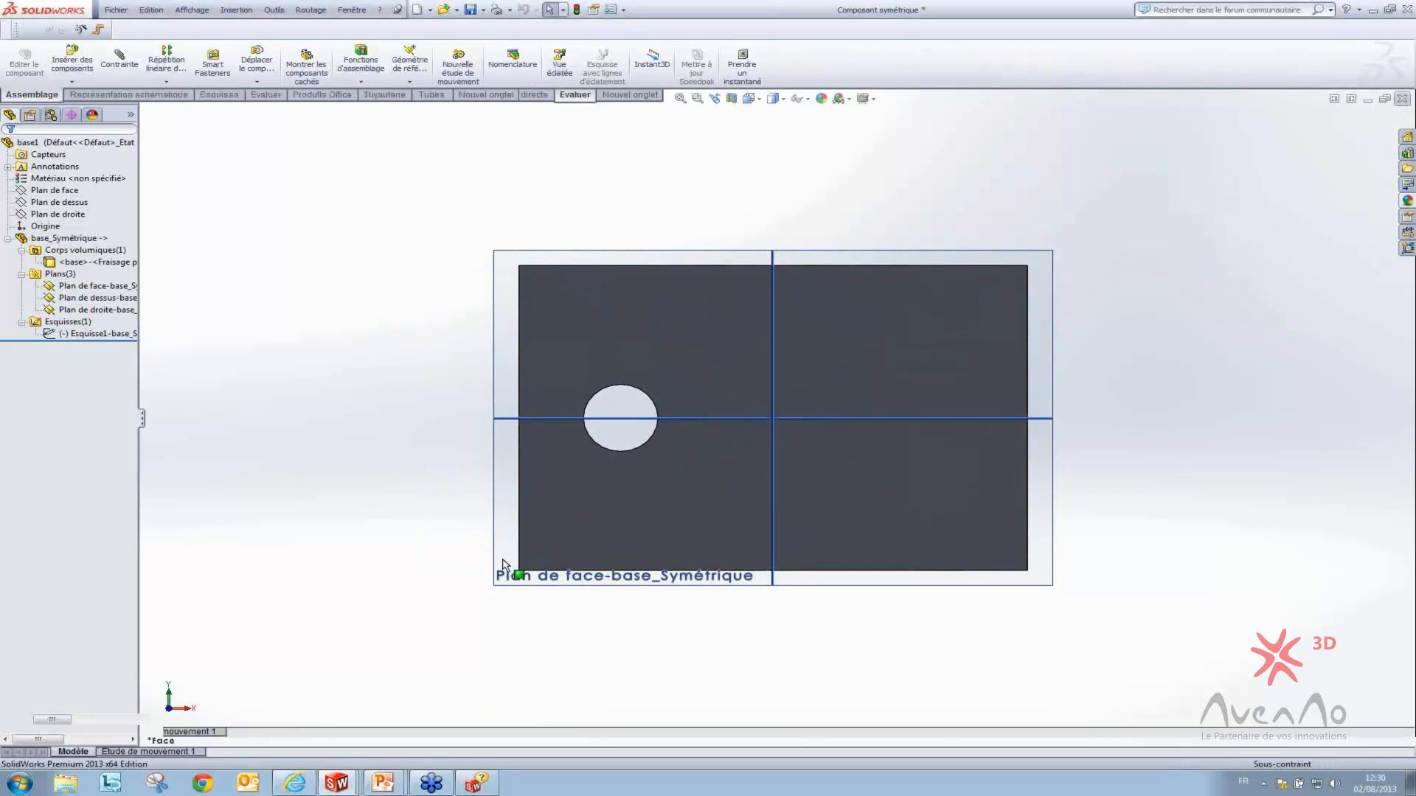
middle_drag(733, 473, 765, 294)
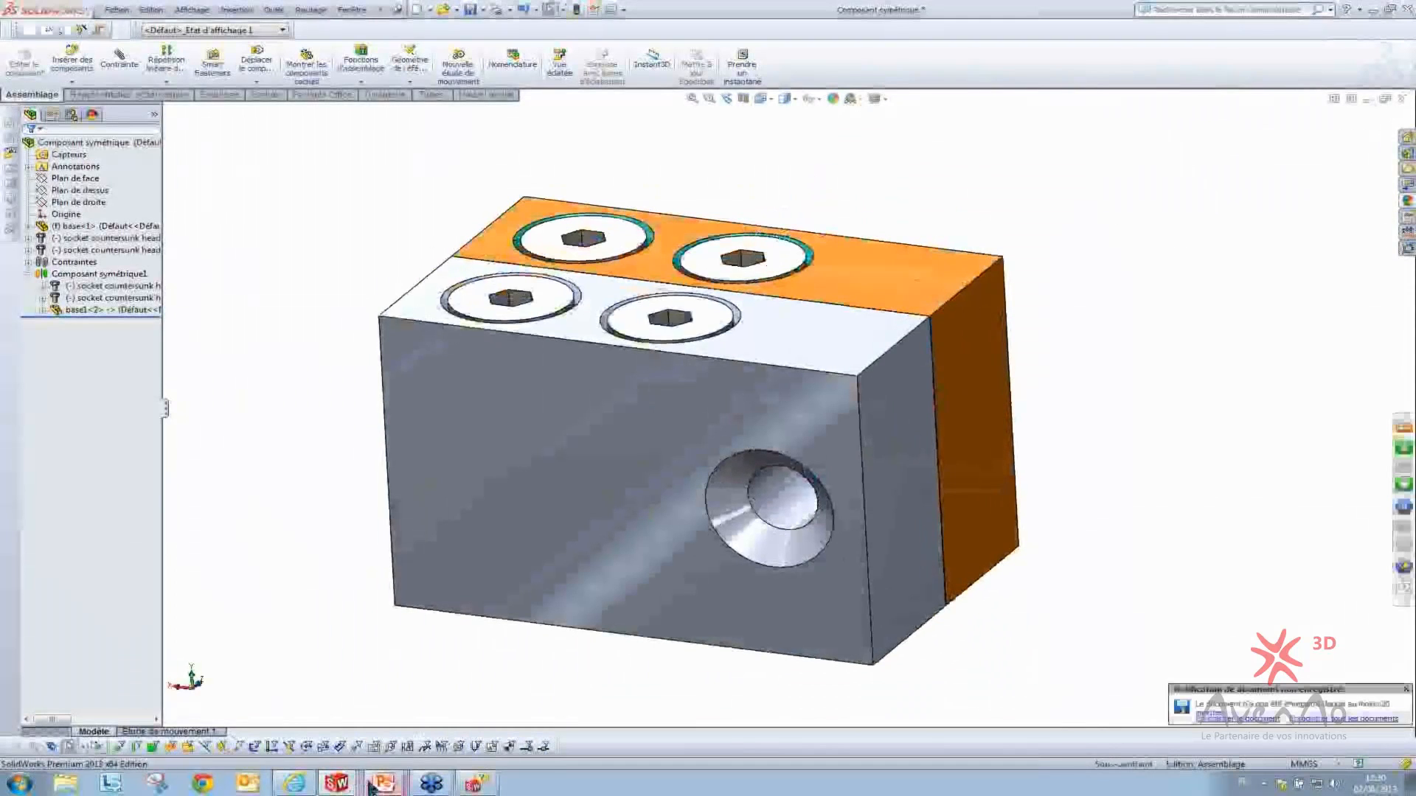